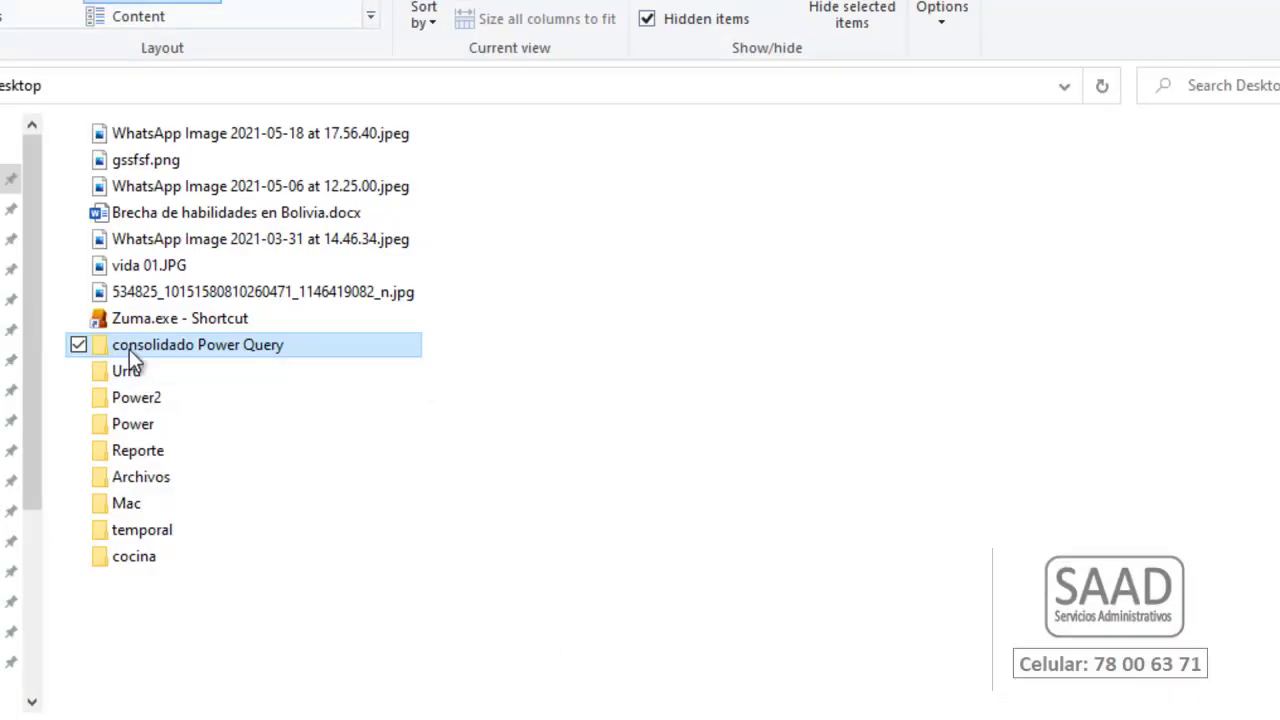
Open the workbook 2019 01.xlsx from the Compras folder inside consolidado Power Query.
double_click(130, 349)
double_click(149, 169)
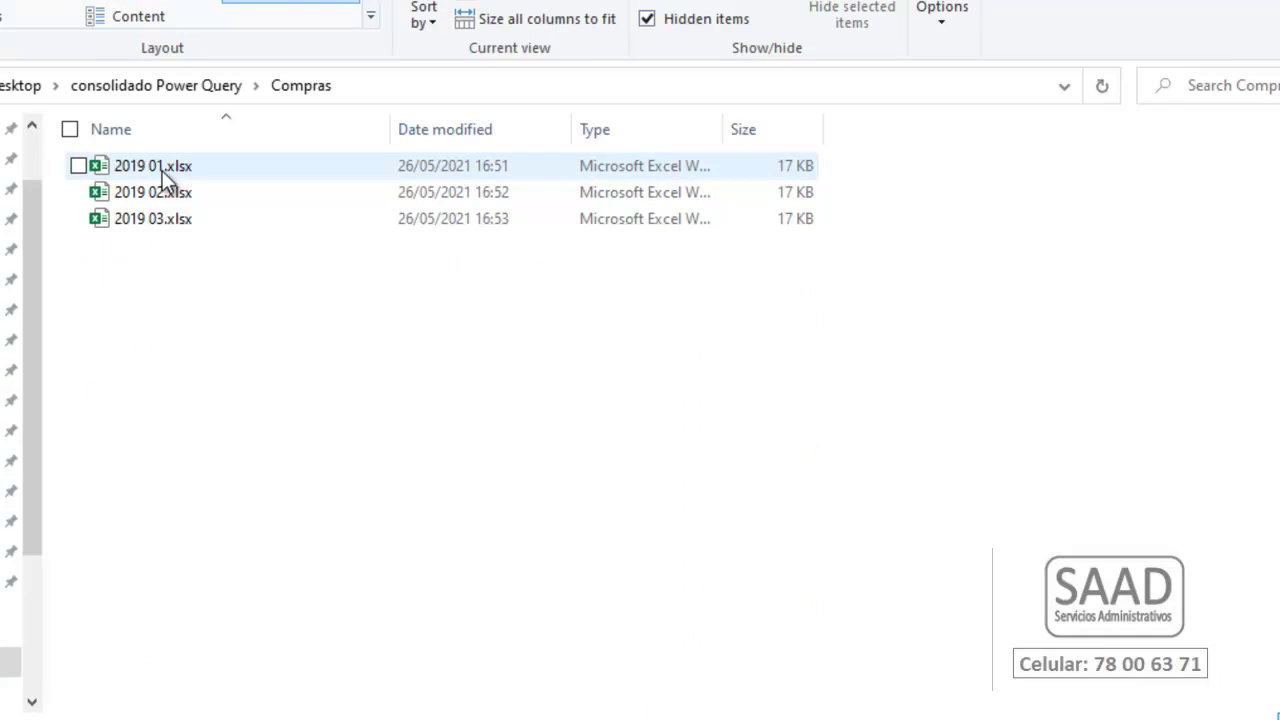
left_click(187, 166)
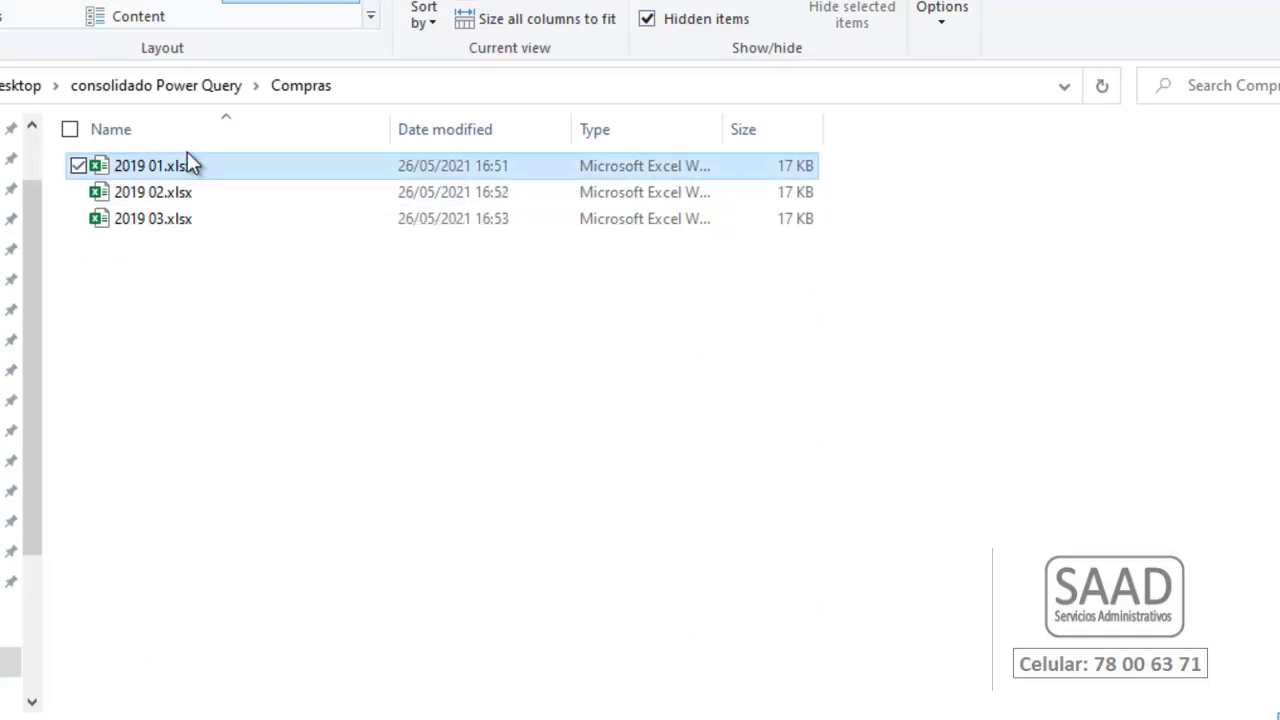
double_click(188, 166)
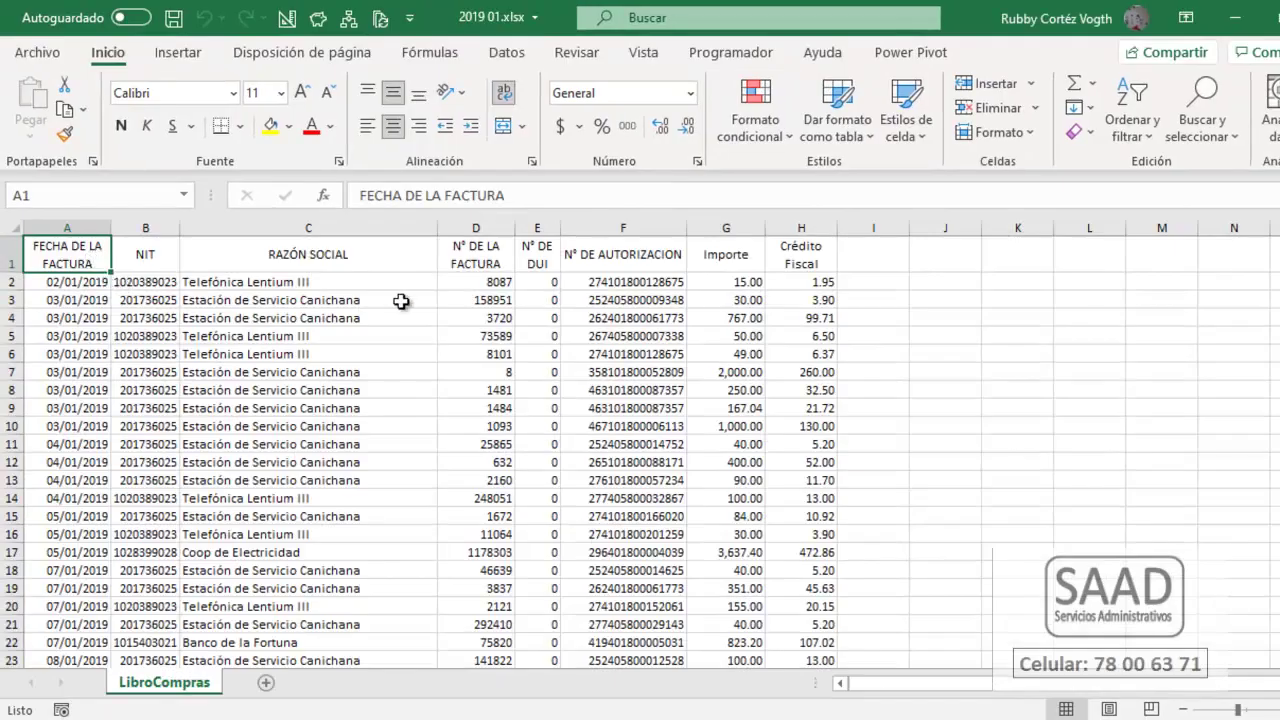
Examine the column headings of the LibroCompras sheet, from FECHA DE LA FACTURA to Crédito Fiscal.
key("shift+Right")
key("shift+Right")
key("shift+Right")
key("shift+Right")
key("shift+Right")
key("shift+Right")
key("shift+Right")
key("shift+Right")
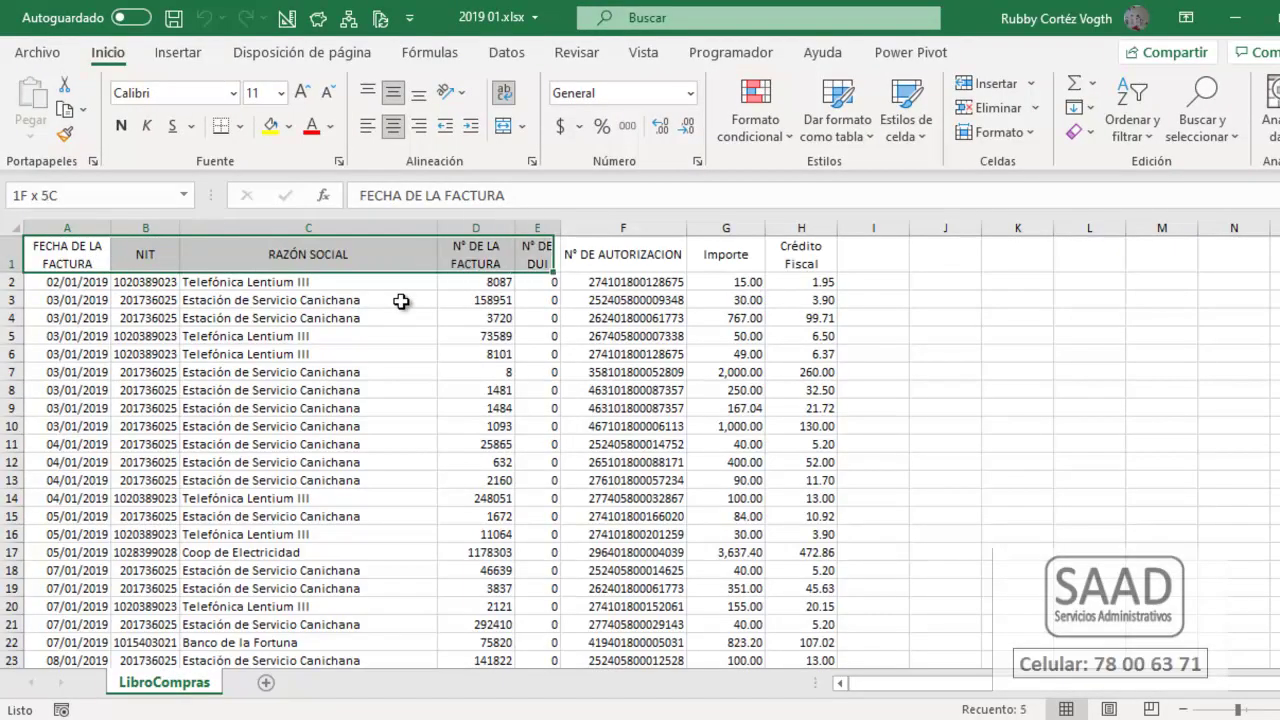
key("shift+Left")
key("shift+Left")
key("shift+Left")
key("shift+Left")
key("shift+Left")
key("shift+Left")
key("shift+Left")
key("shift+Left")
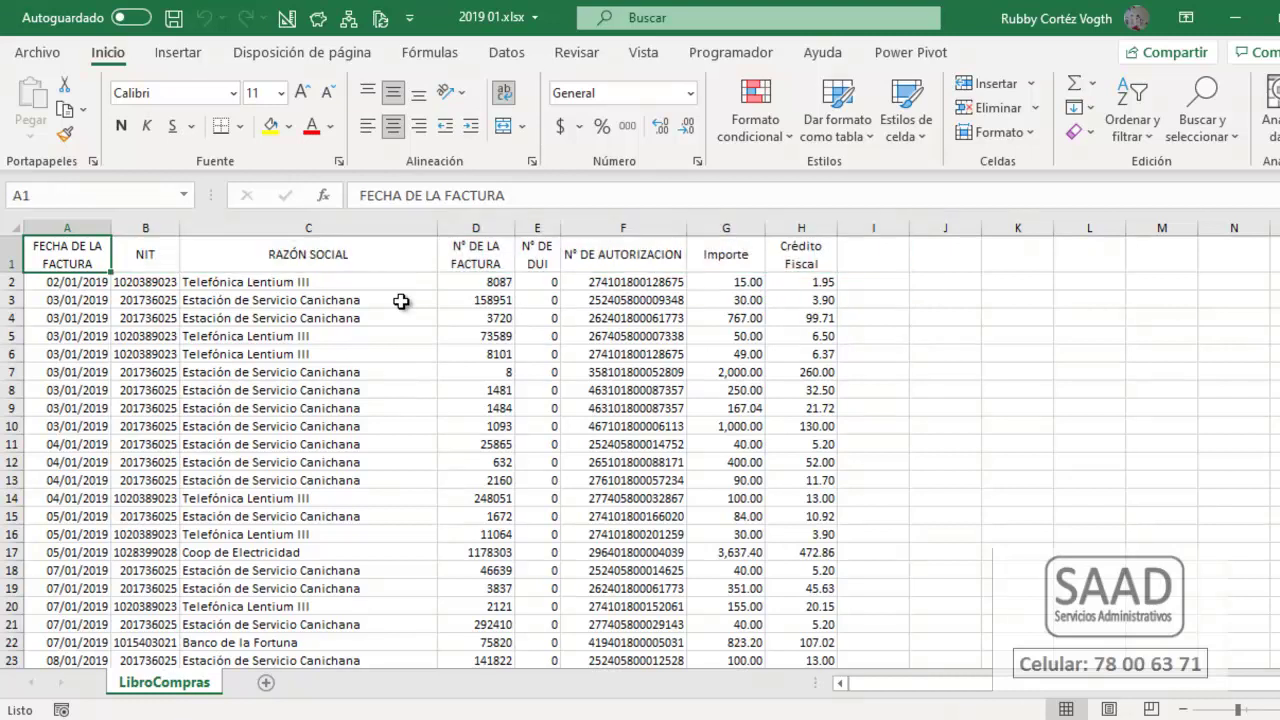
Examine the first entries of column A, highlighting cells A1 to A6.
key("shift+Down")
key("shift+Down")
key("shift+Down")
key("shift+Down")
key("shift+Down")
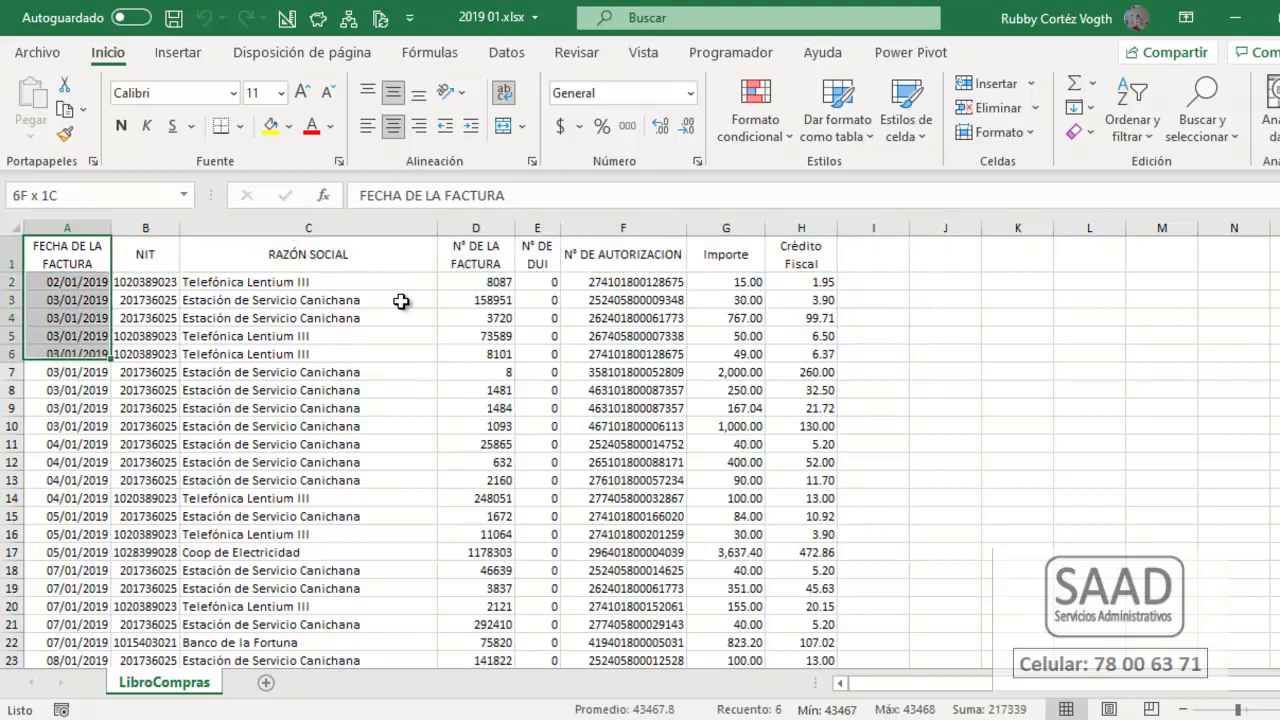
key("shift+Up")
key("shift+Up")
key("shift+Up")
key("shift+Up")
key("shift+Up")
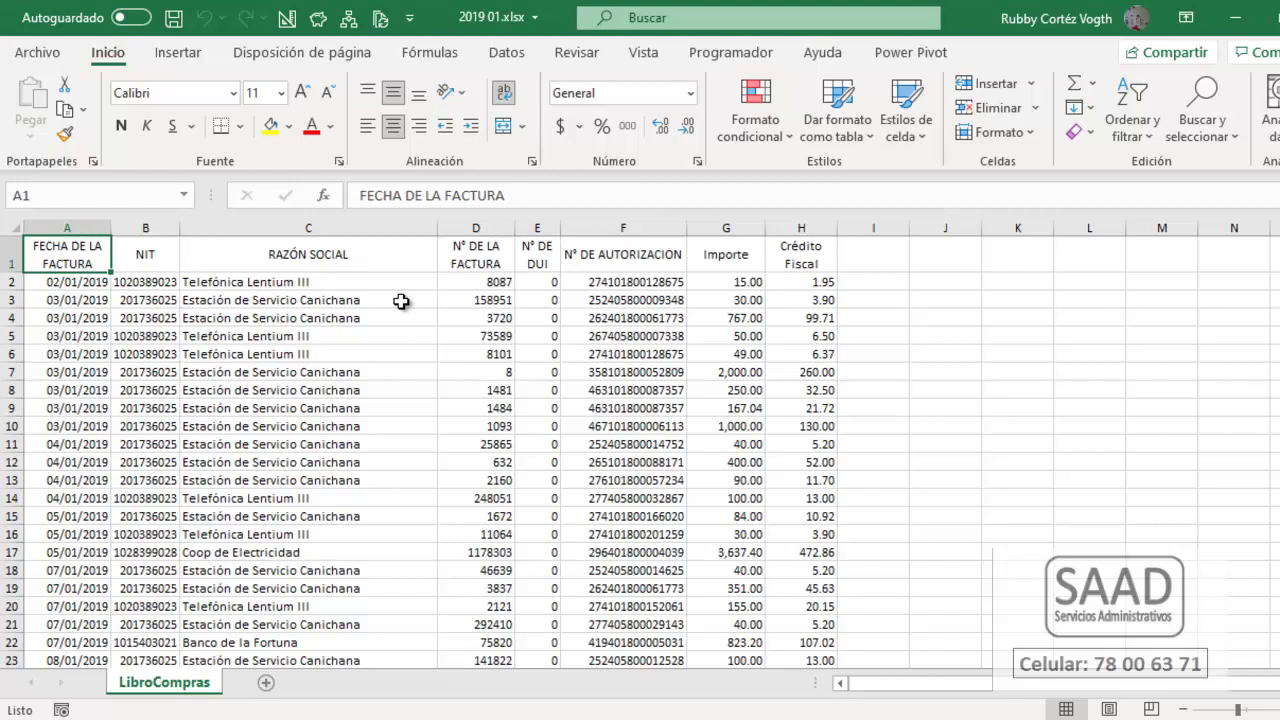
Select the full heading row A1:H1 to review the table's structure.
key("shift+Right")
key("shift+Right")
key("shift+Right")
key("shift+Right")
key("shift+Right")
key("shift+Right")
key("shift+Right")
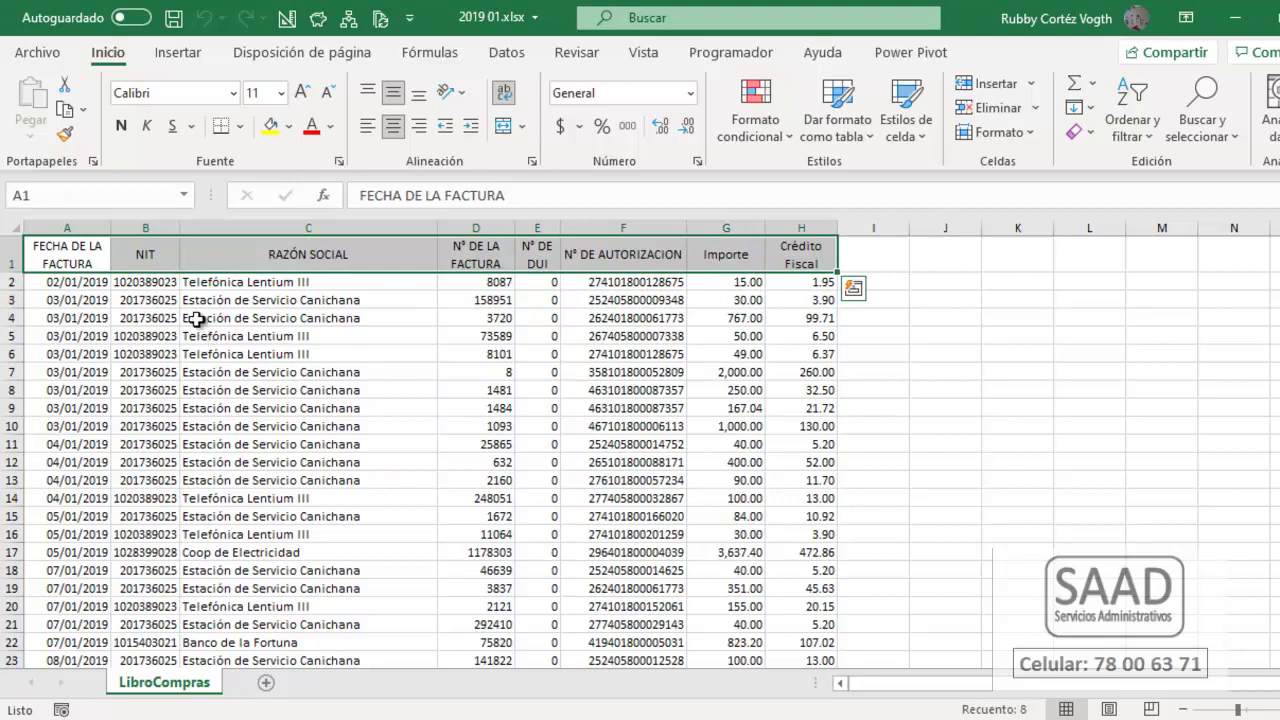
Inspect the last records of the purchase list, then return to cell A1.
key("ctrl+Down")
key("Down")
key("Down")
key("Down")
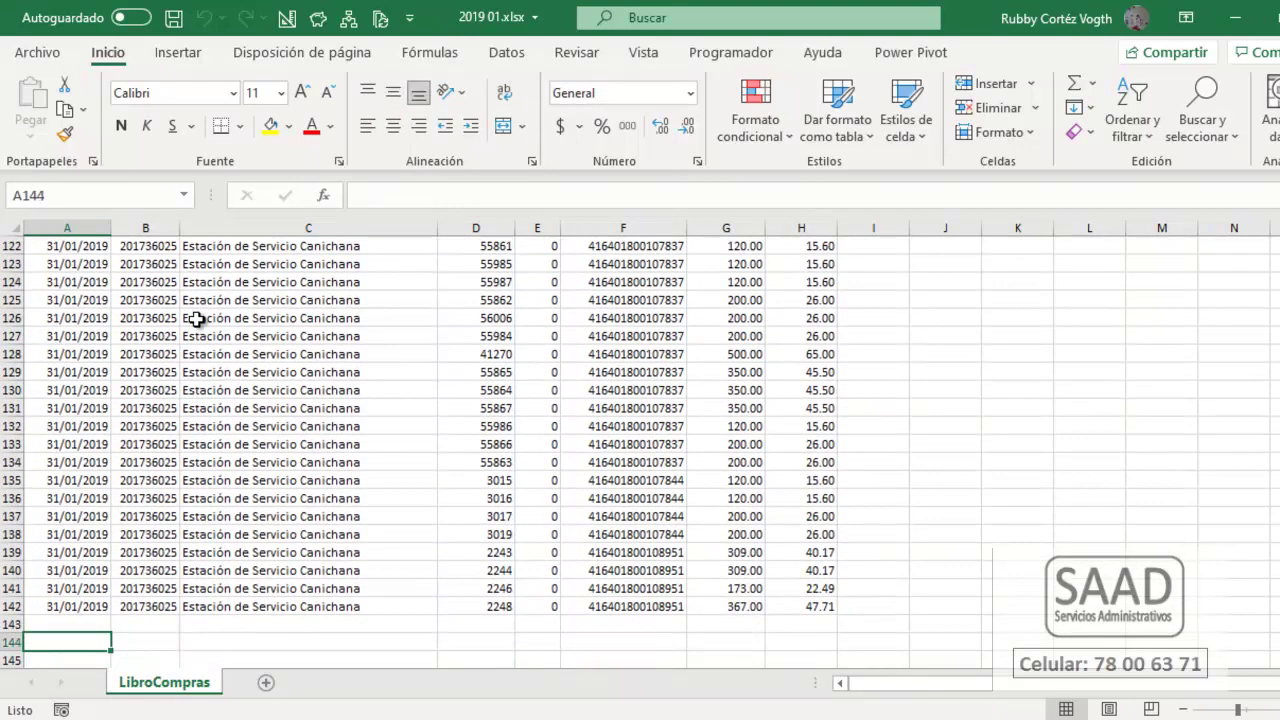
key("Up")
key("Up")
key("Up")
key("Up")
key("Up")
key("Up")
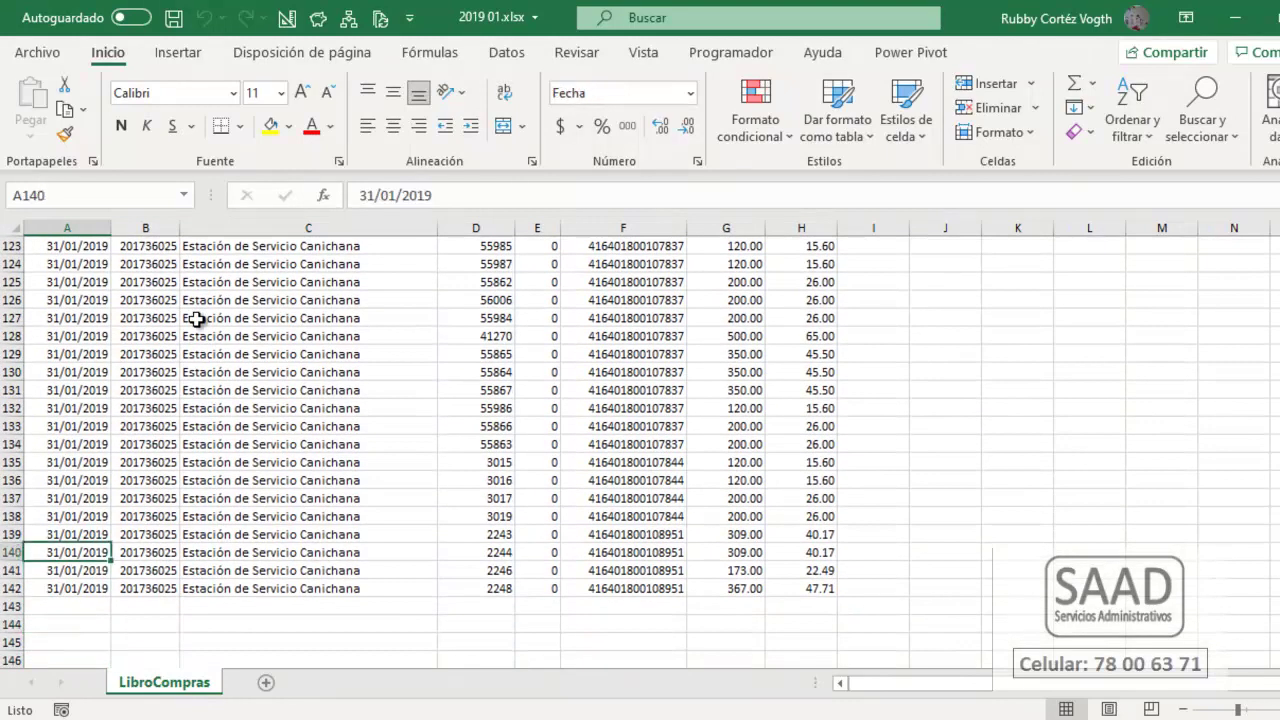
key("ctrl+Home")
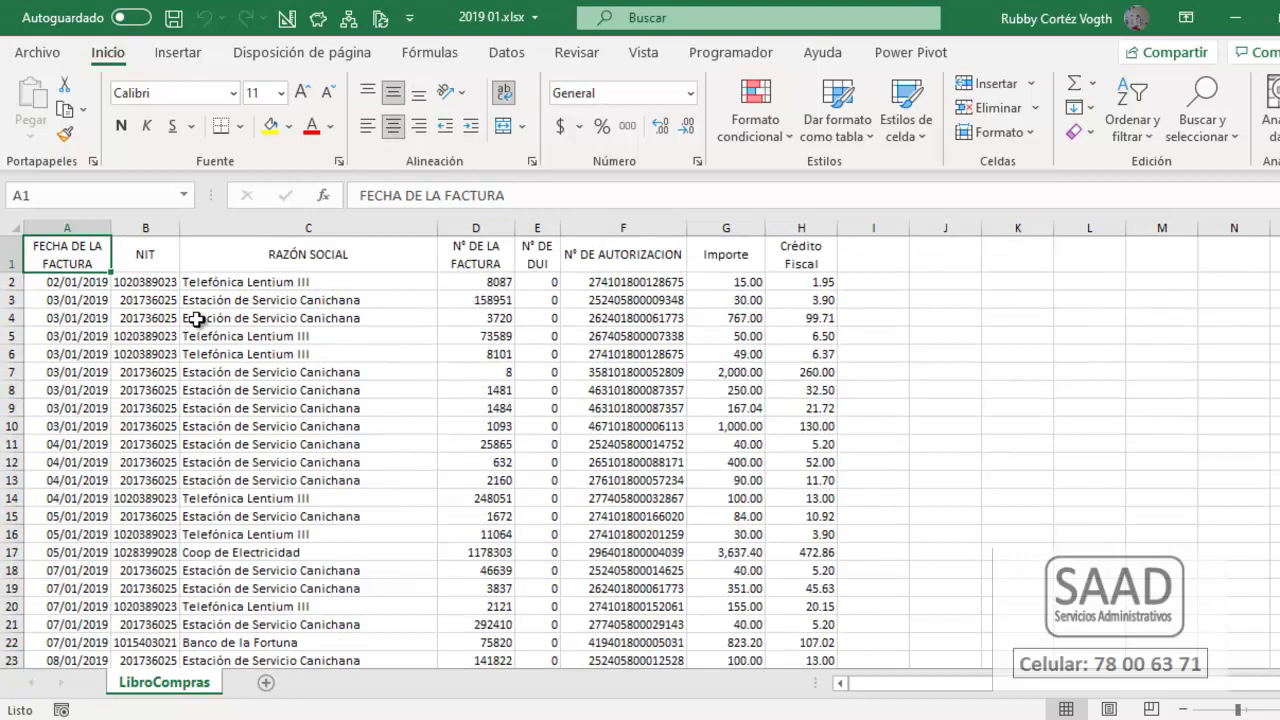
Review the eight headings in A1:H1 once more and return to cell A1.
key("shift+Right")
key("shift+Right")
key("shift+Right")
key("shift+Right")
key("shift+Right")
key("shift+Right")
key("shift+Right")
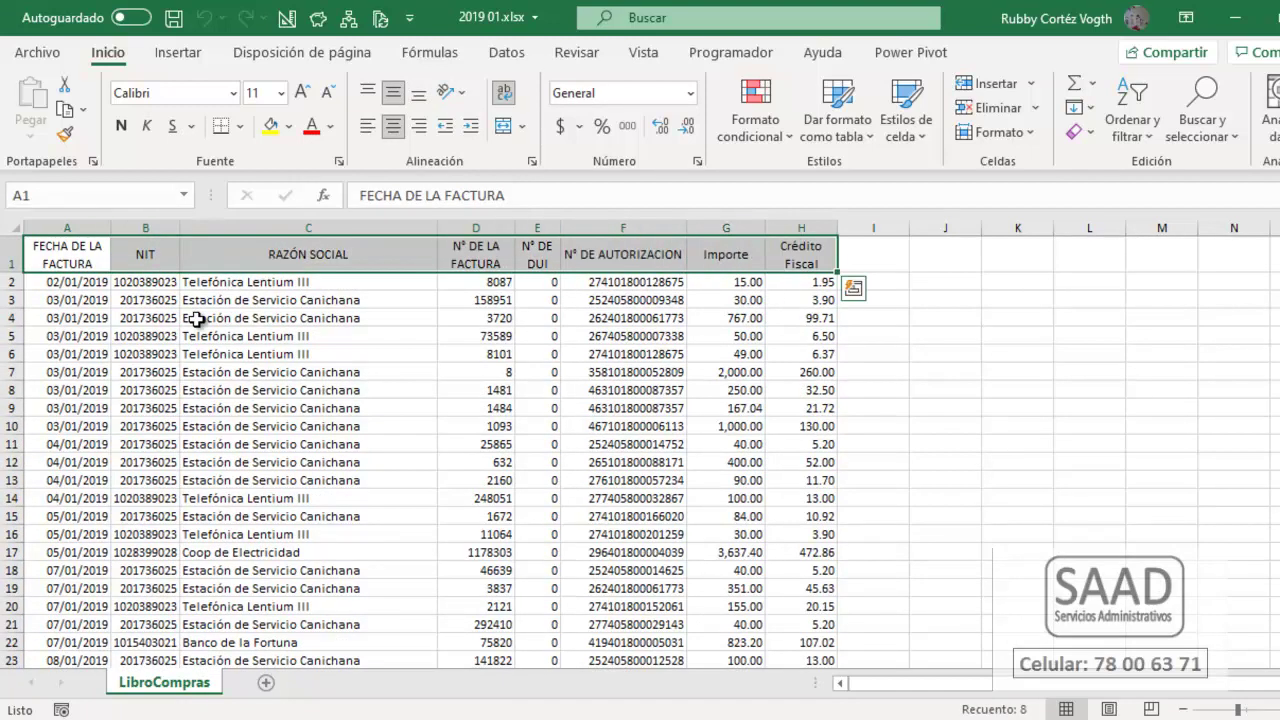
key("Left")
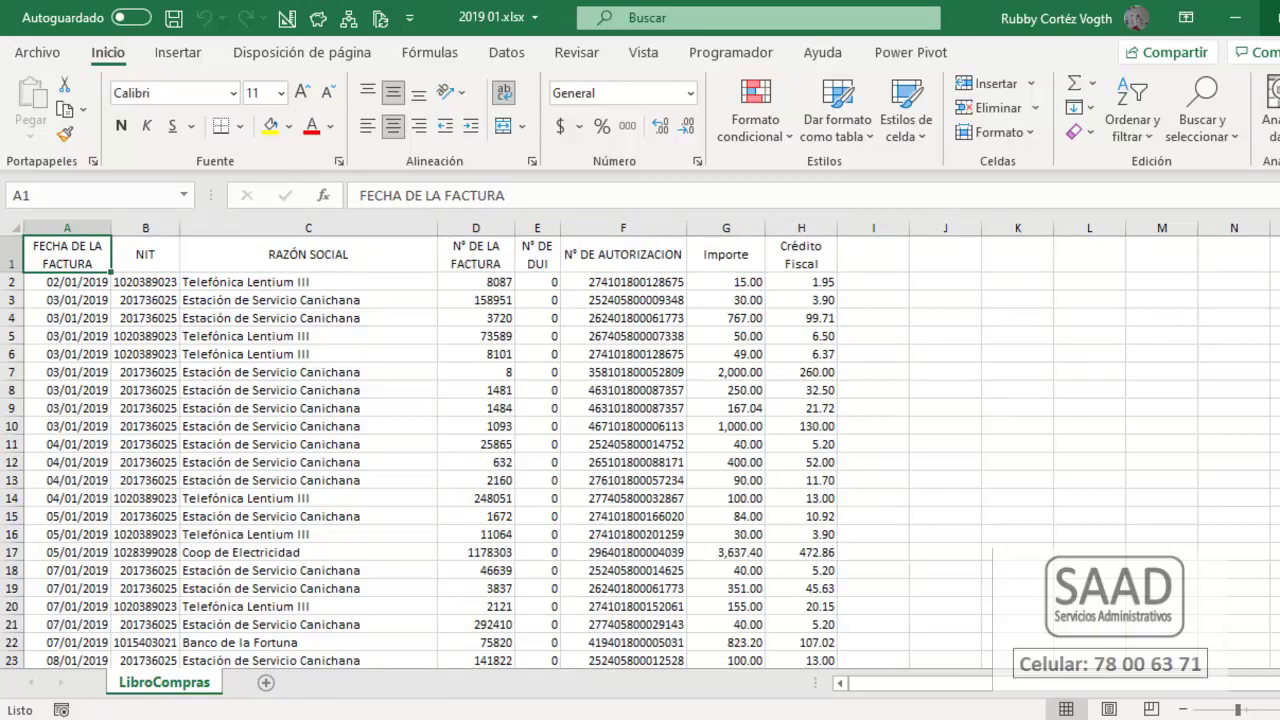
Create a new blank workbook for the consolidated data, checking the source files in the Compras folder.
key("ctrl+n")
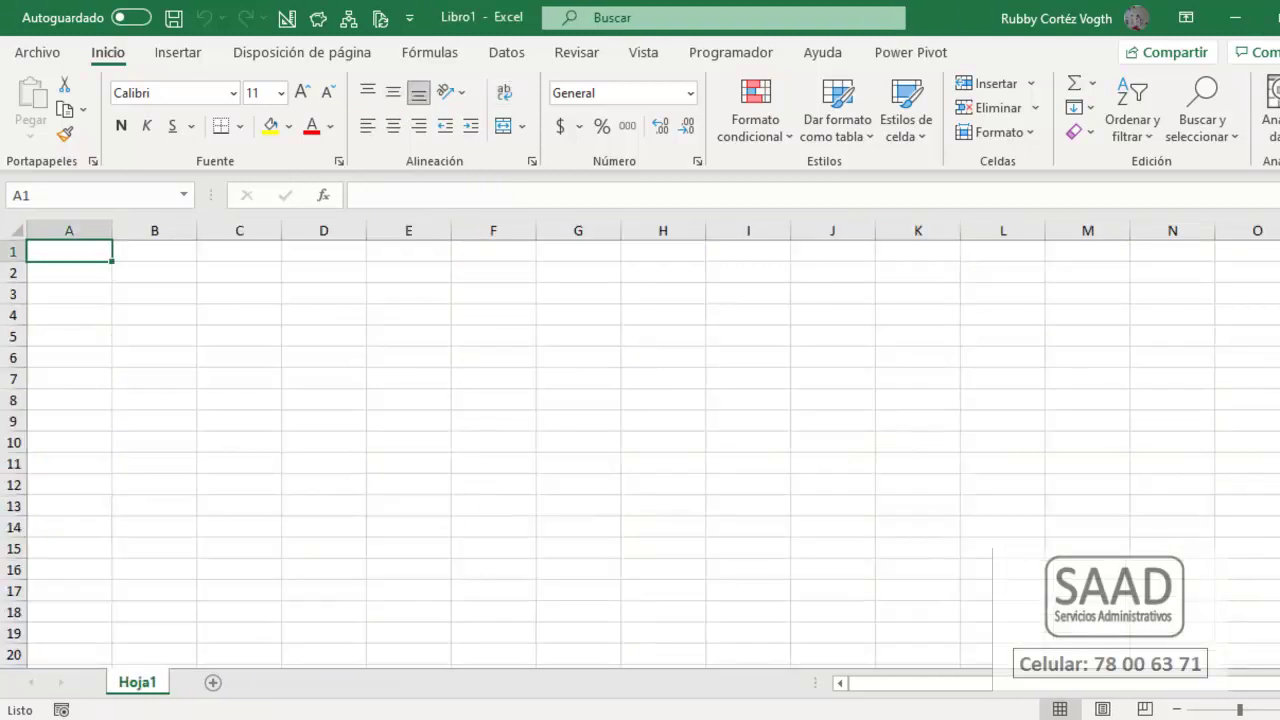
key("alt+Tab")
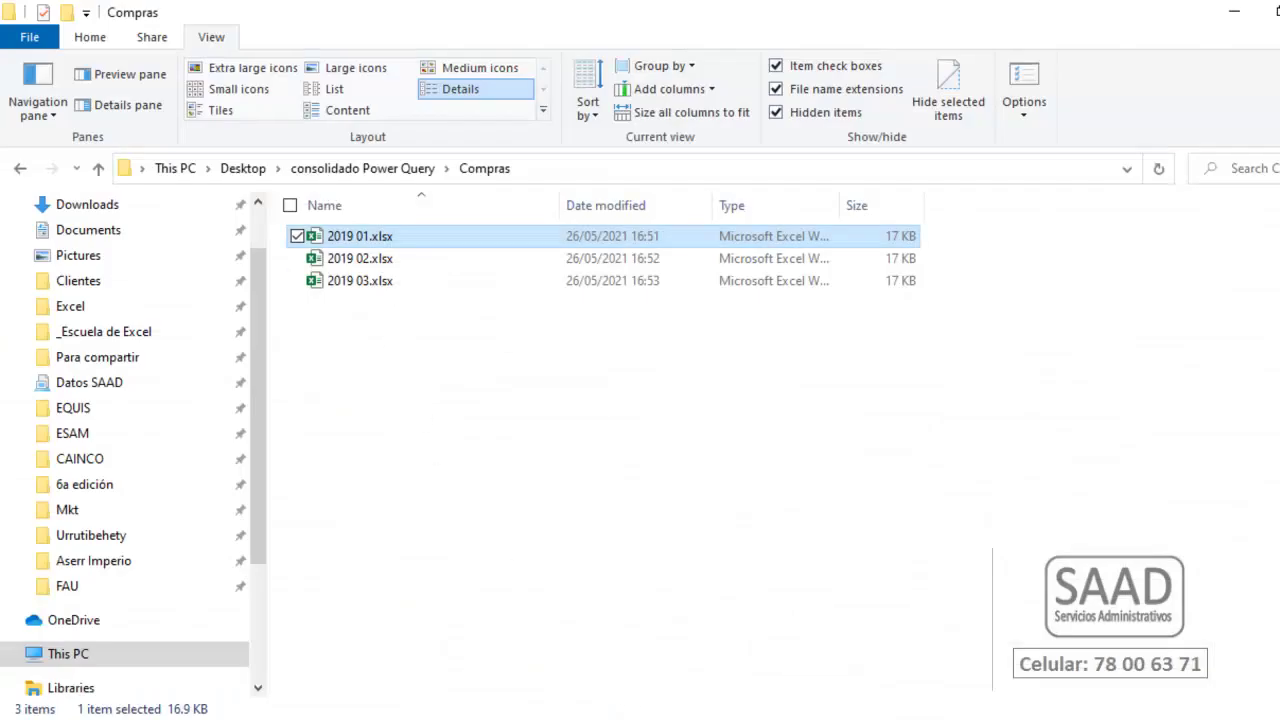
key("alt+Tab")
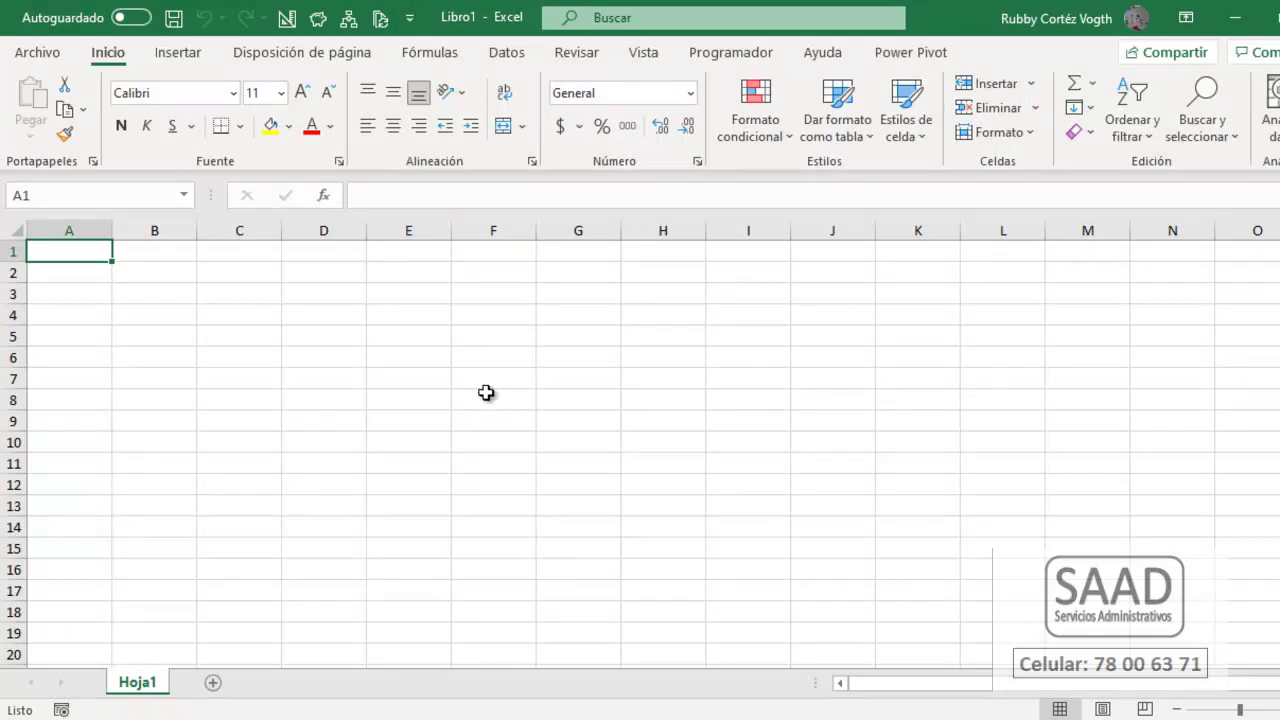
Get data from a folder, choosing Desktop > consolidado Power Query > Compras as the source.
left_click(510, 55)
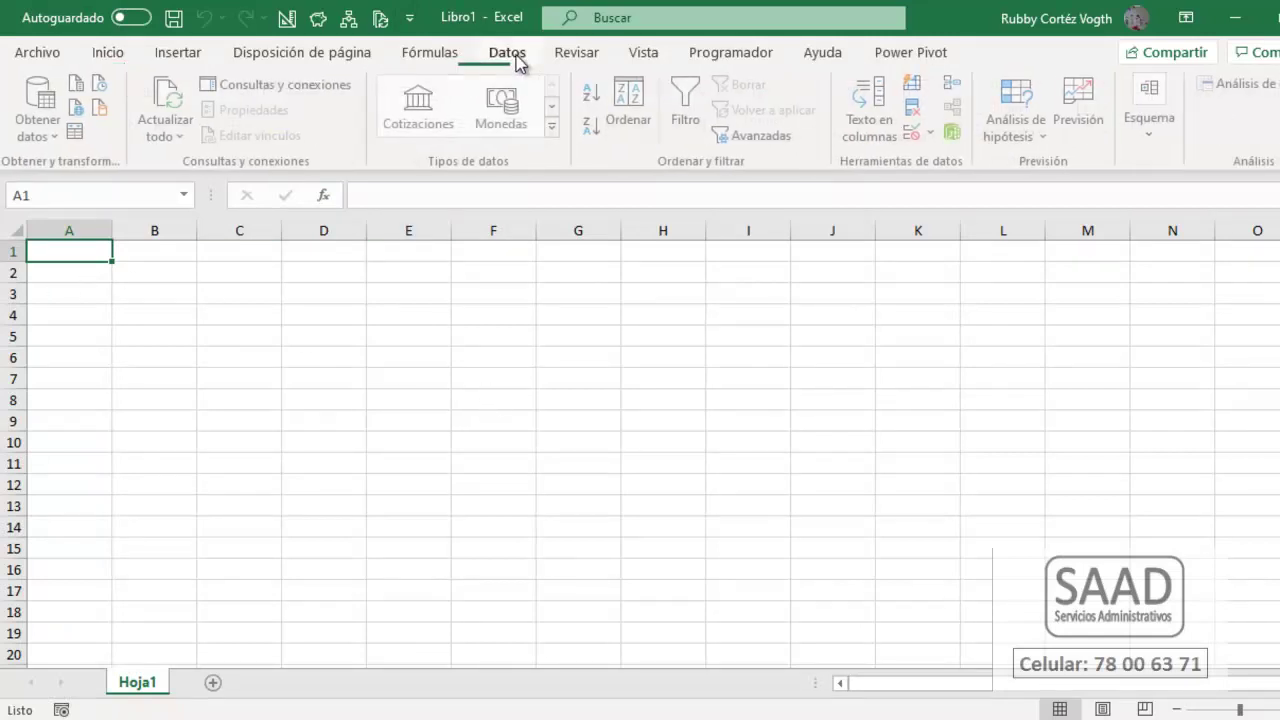
left_click(42, 130)
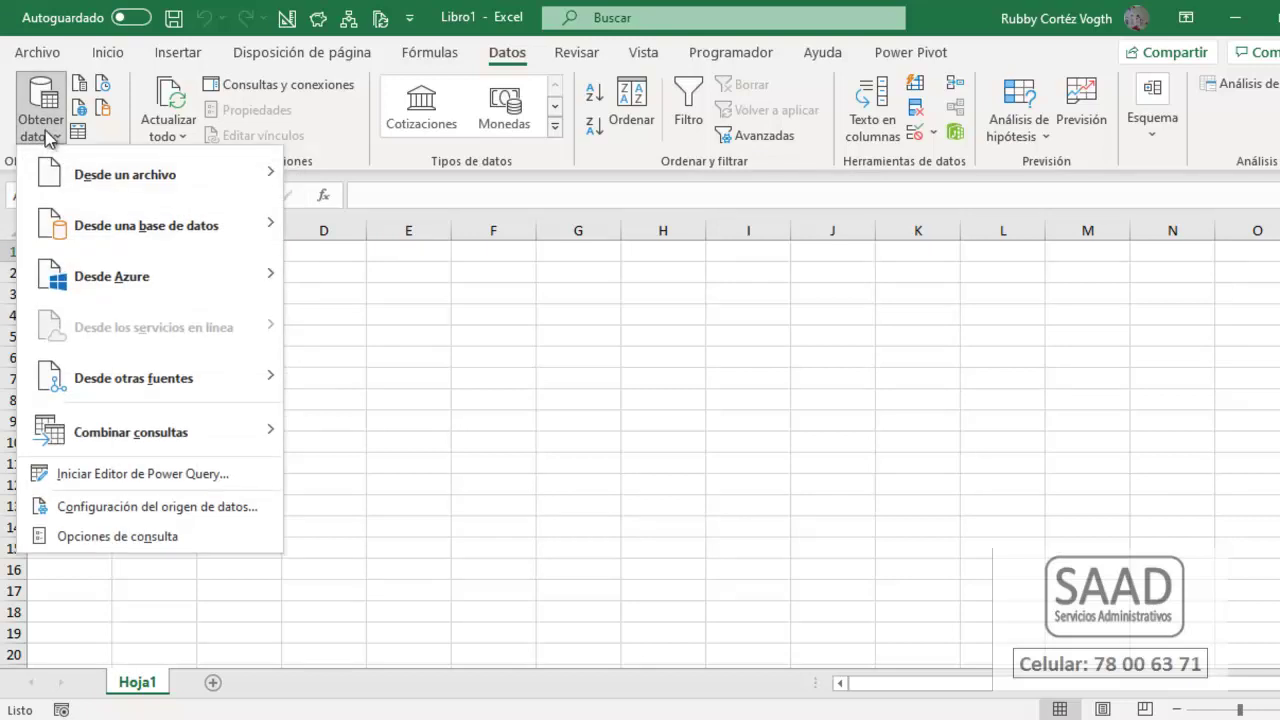
mouse_move(184, 172)
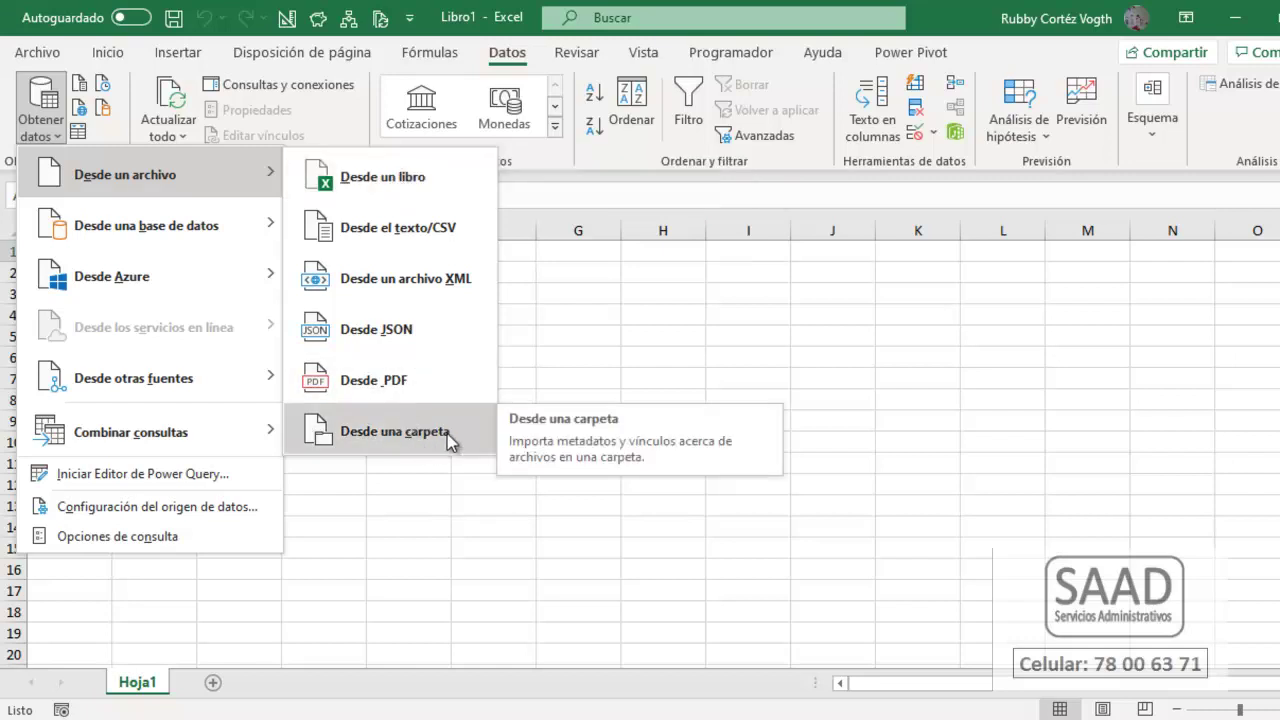
left_click(421, 437)
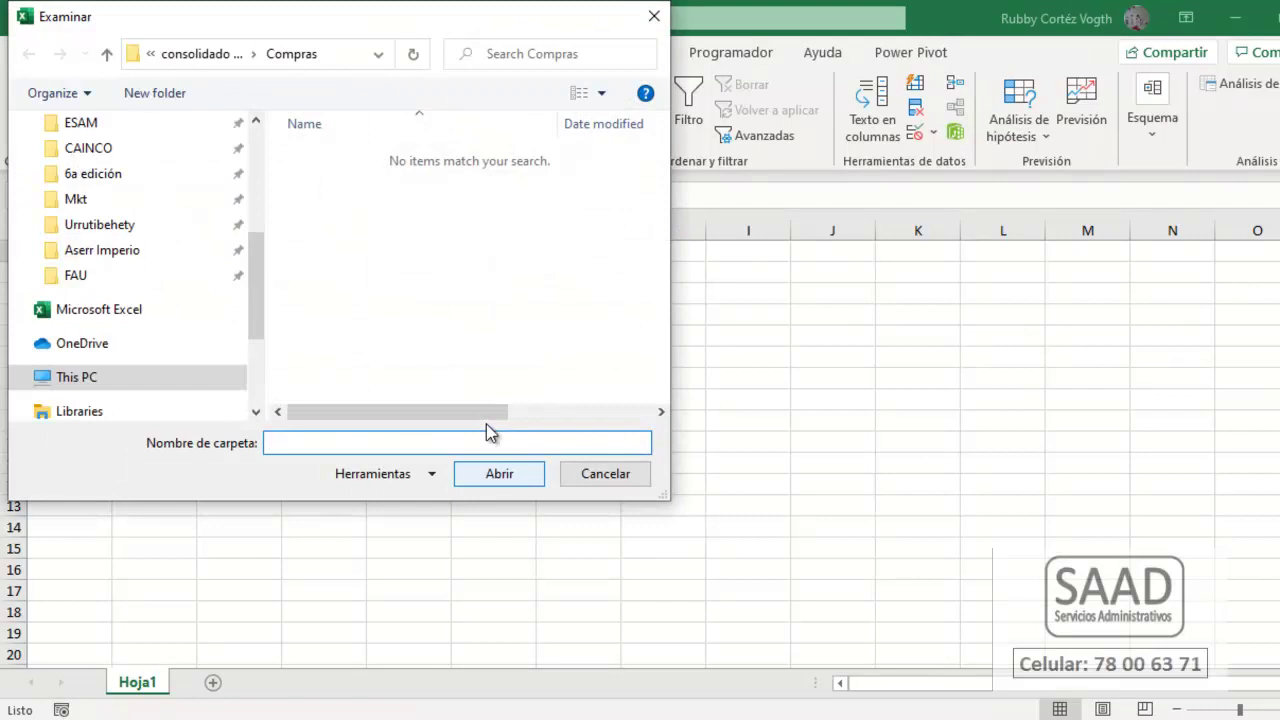
left_click_drag(252, 262, 205, 160)
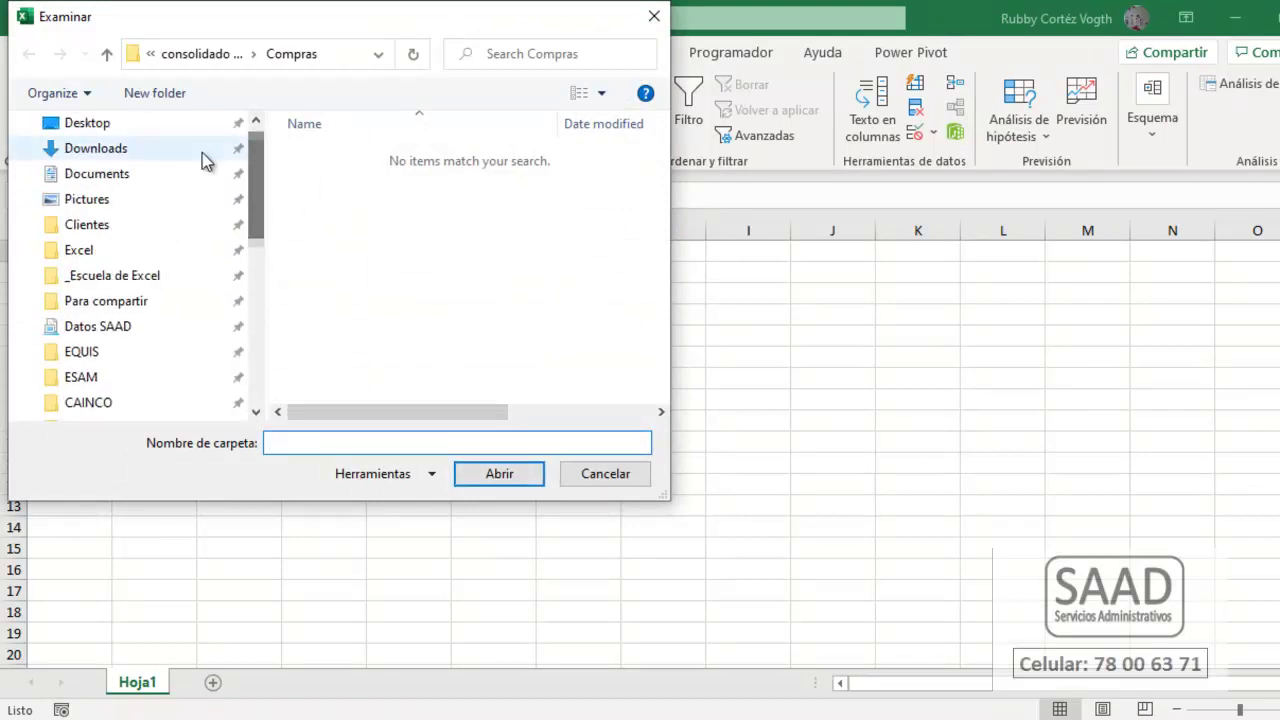
left_click(90, 124)
double_click(303, 127)
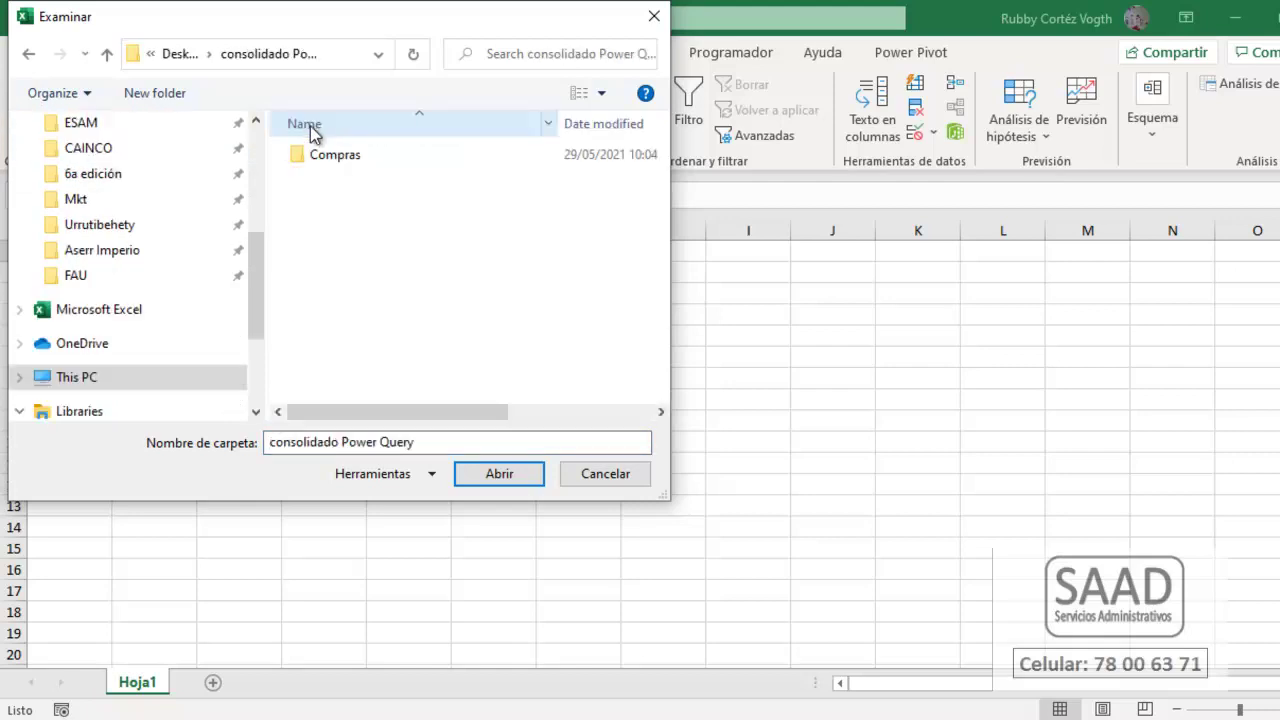
left_click(335, 155)
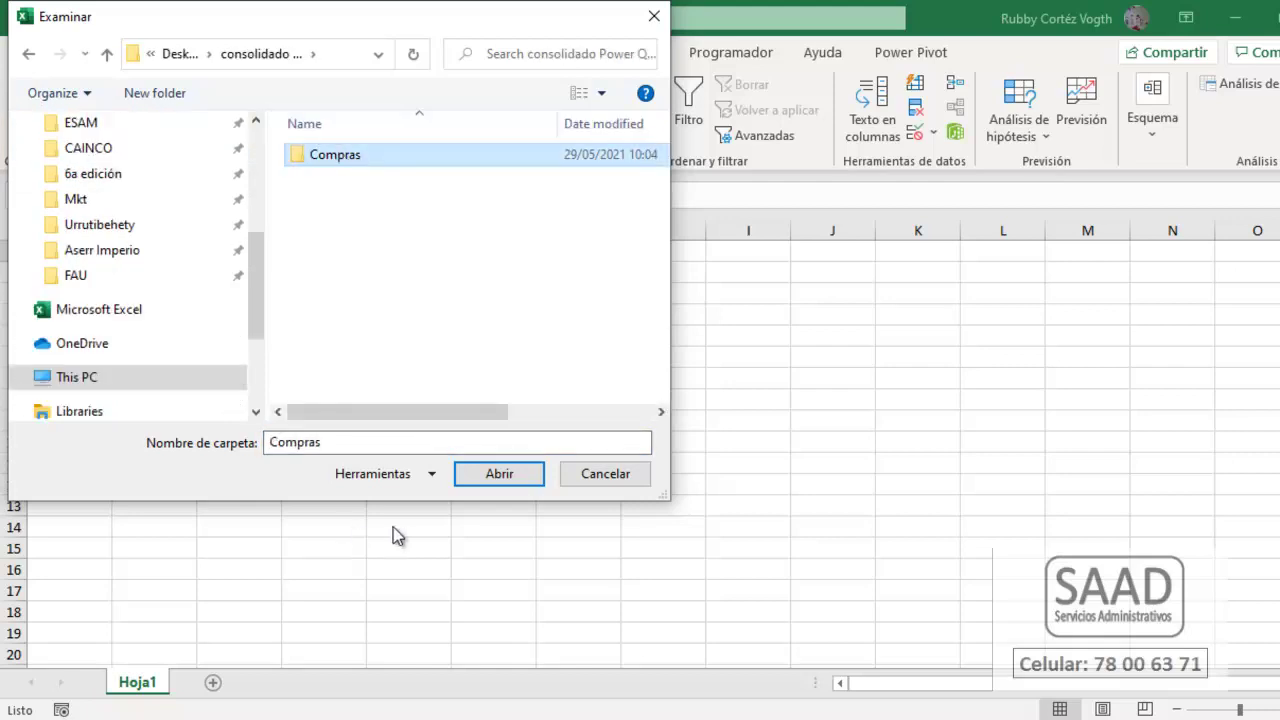
left_click(499, 474)
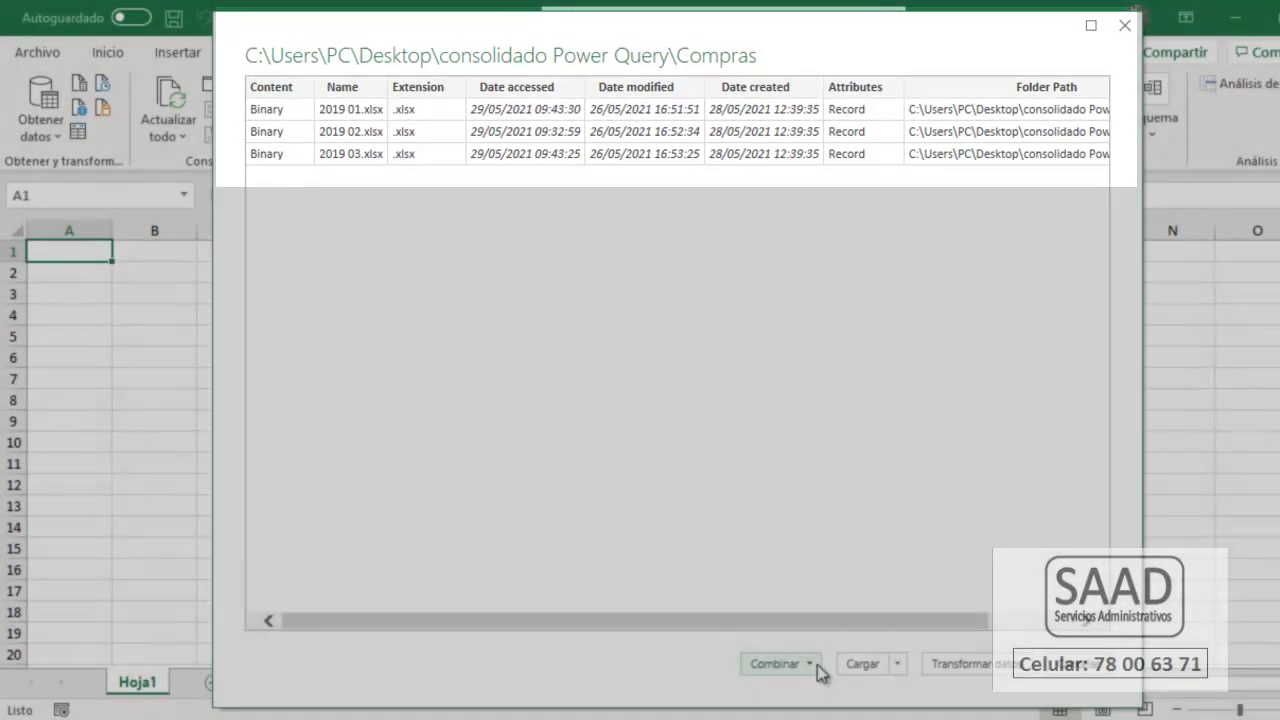
Combine and load the listed files with the Combinar y cargar option.
left_click(810, 664)
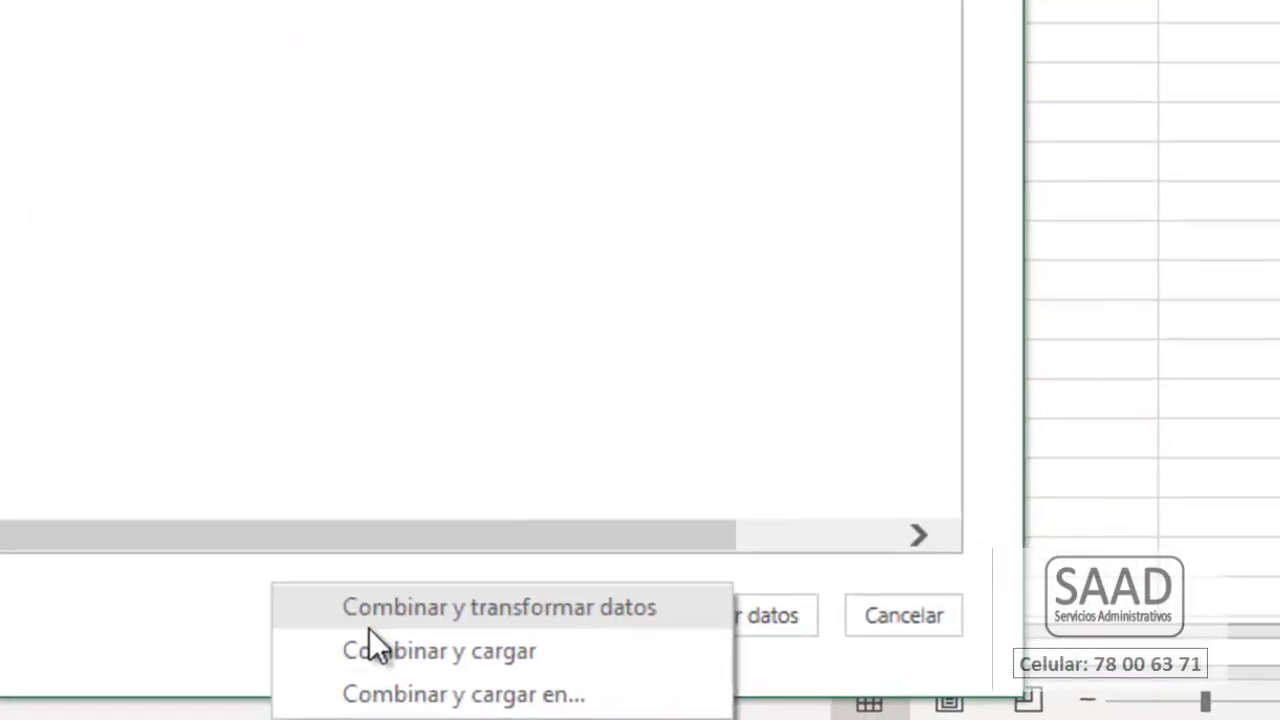
left_click(123, 614)
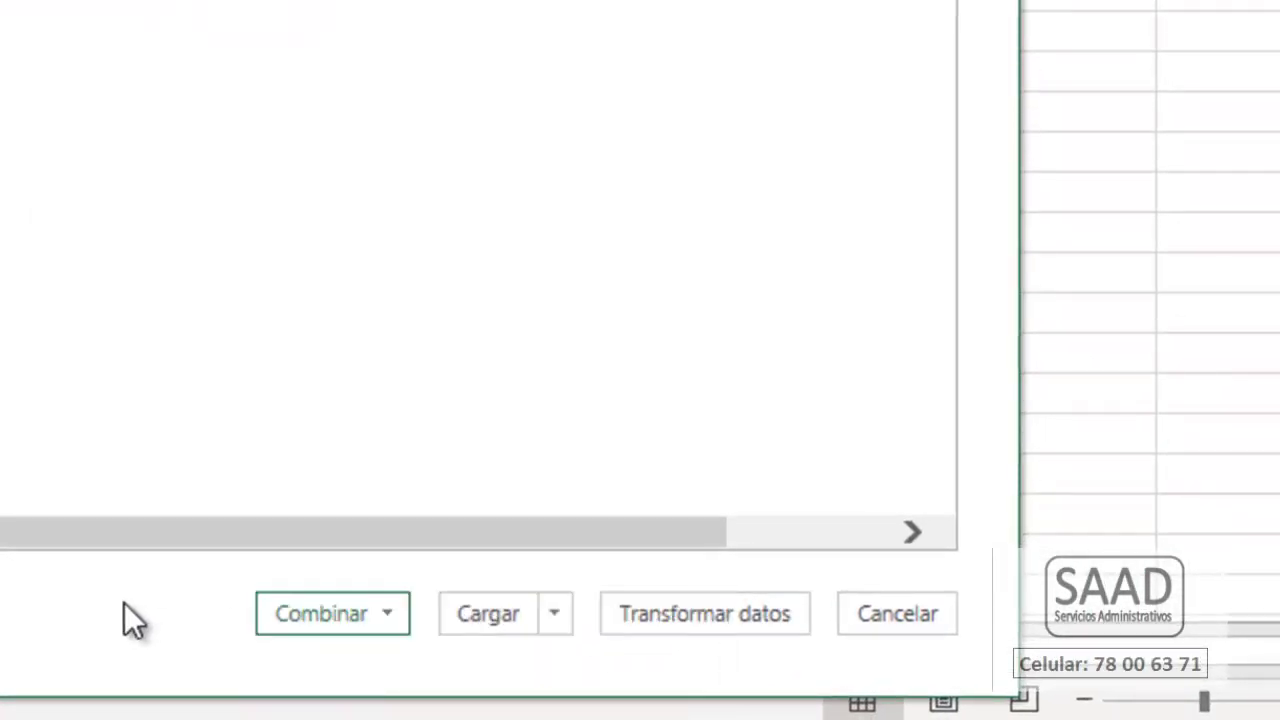
left_click(387, 612)
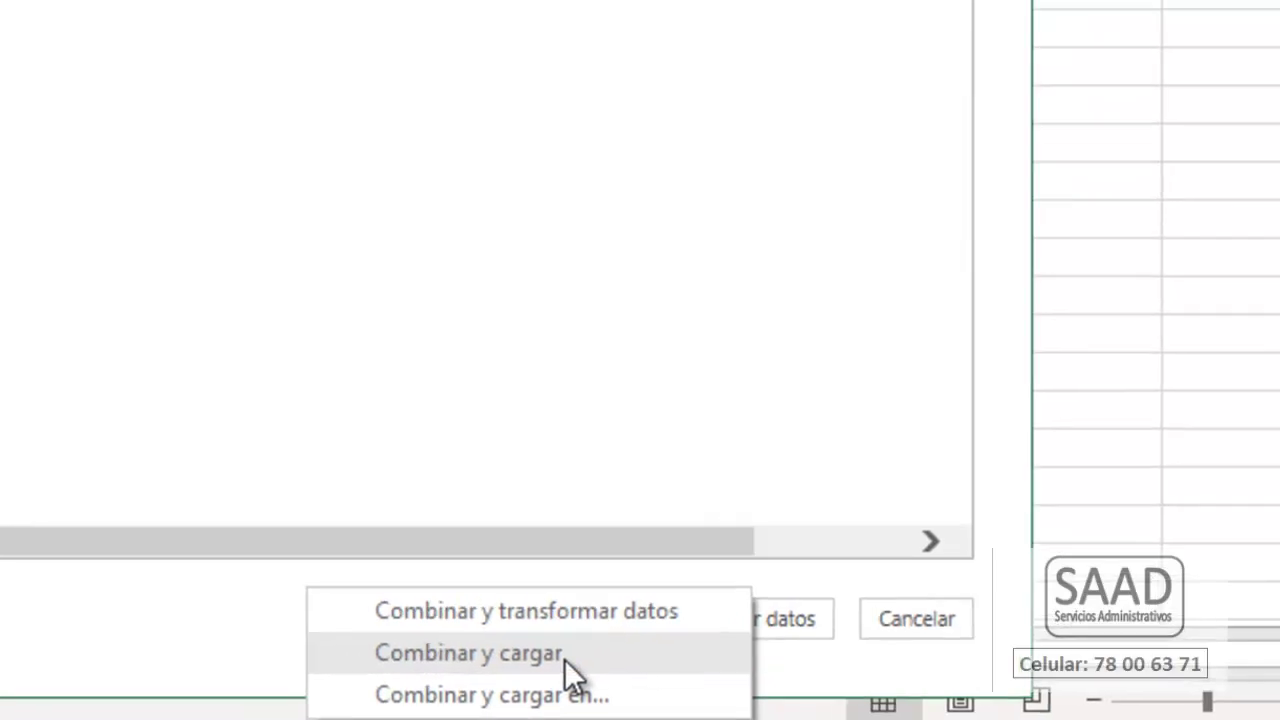
left_click(546, 658)
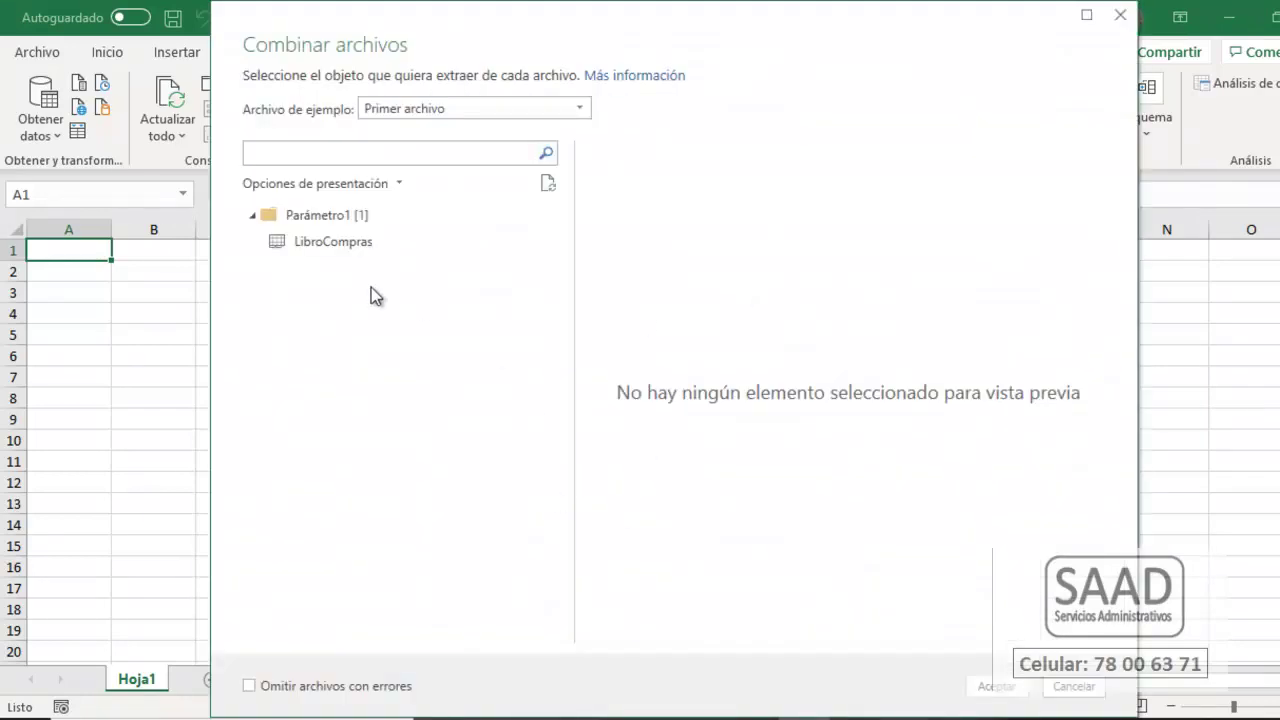
Extract the LibroCompras sheet from each file, keeping Primer archivo as the sample file, and load the combined data.
left_click(336, 248)
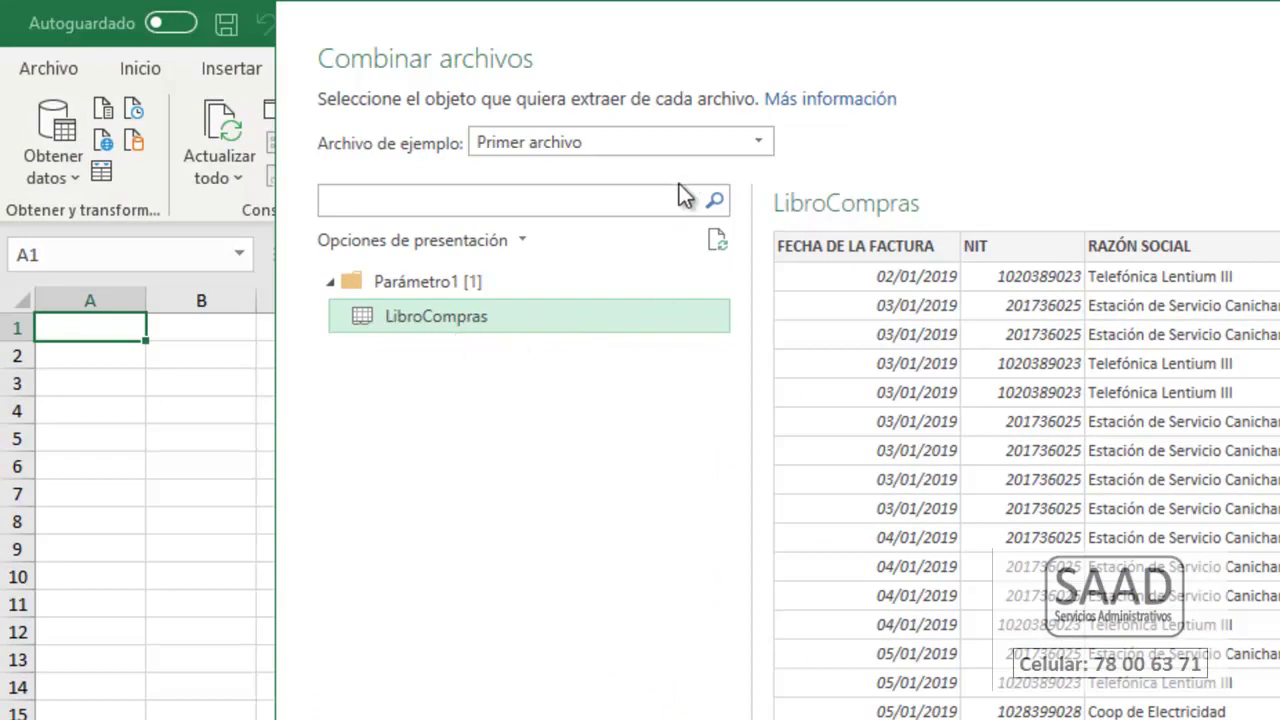
left_click(762, 145)
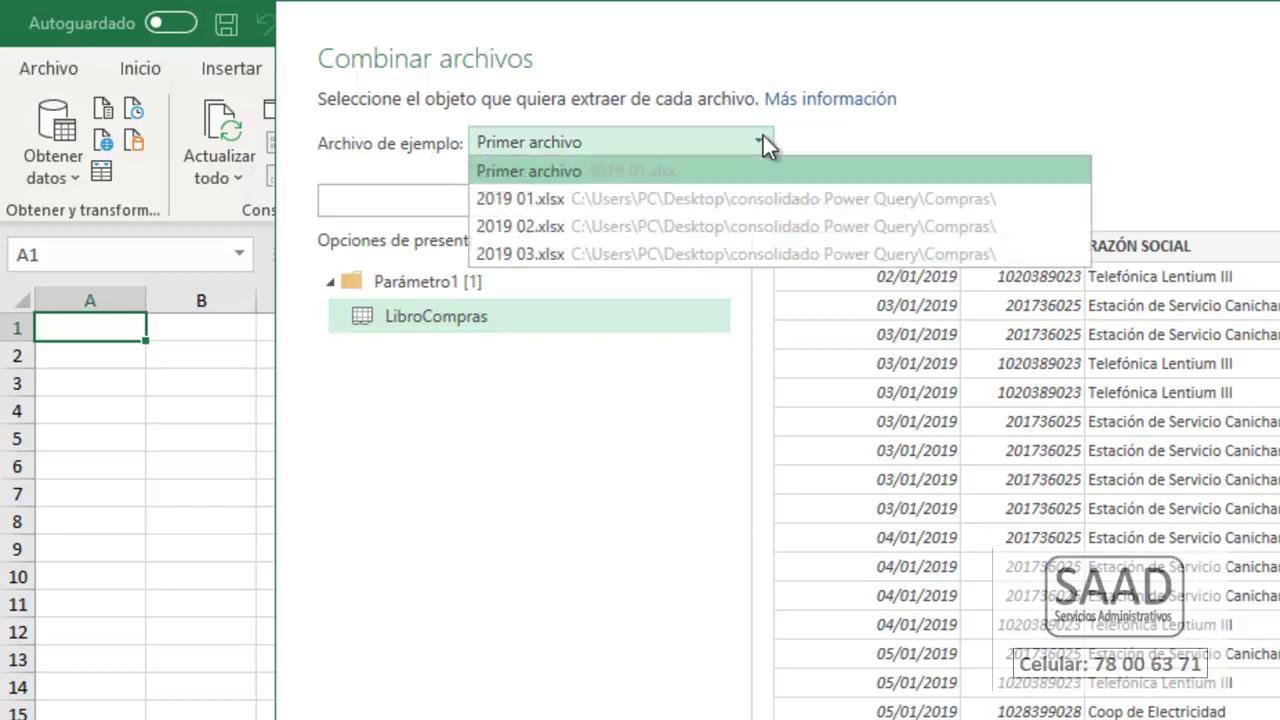
left_click(762, 145)
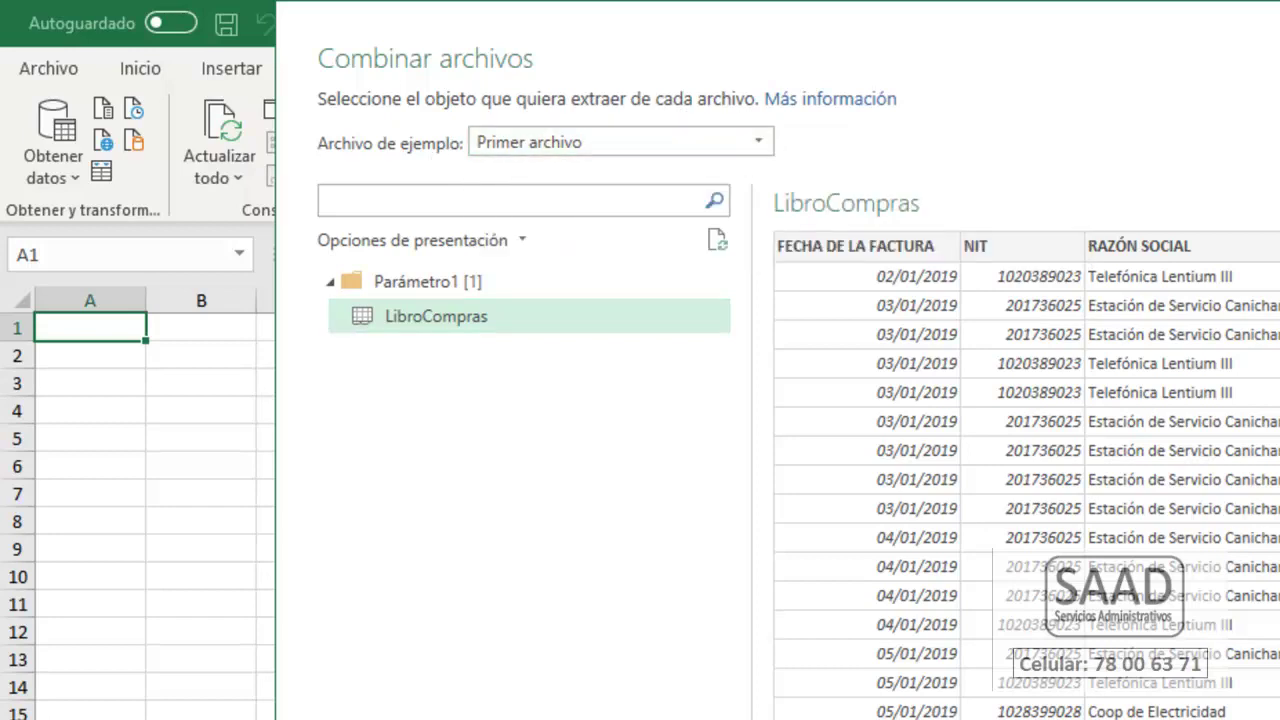
scroll(1027, 490, "down", 8)
scroll(1027, 490, "up", 10)
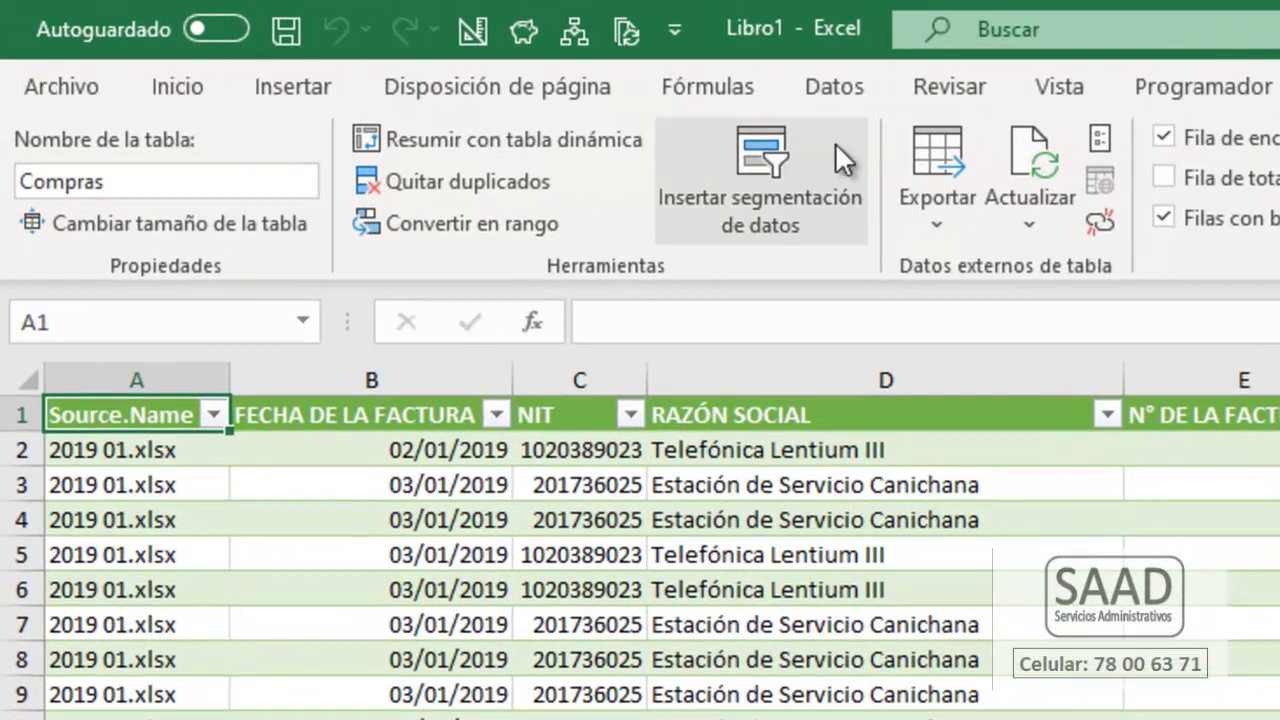
Hide the Consultas y conexiones pane beside the loaded Compras table.
left_click(836, 90)
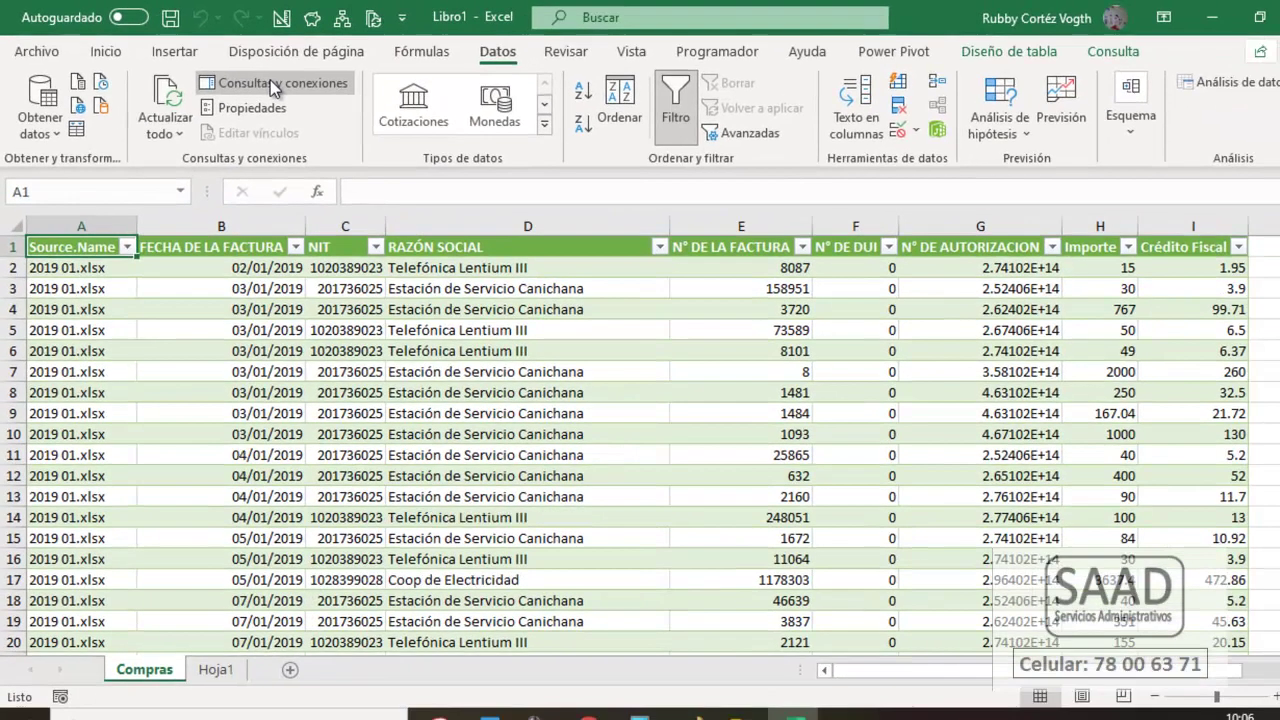
left_click(308, 94)
left_click(275, 83)
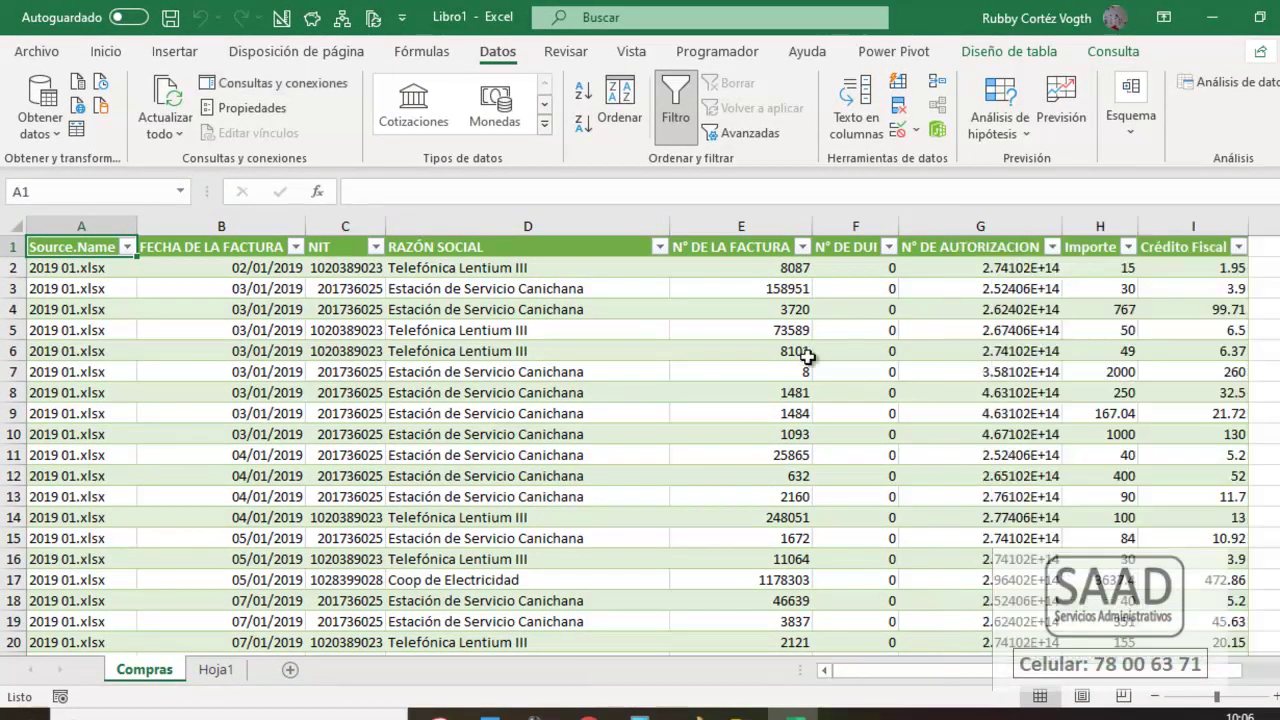
Select the invoice data in B1:I20 of the Compras sheet, from FECHA DE LA FACTURA to Crédito Fiscal.
left_click_drag(232, 258, 1127, 625)
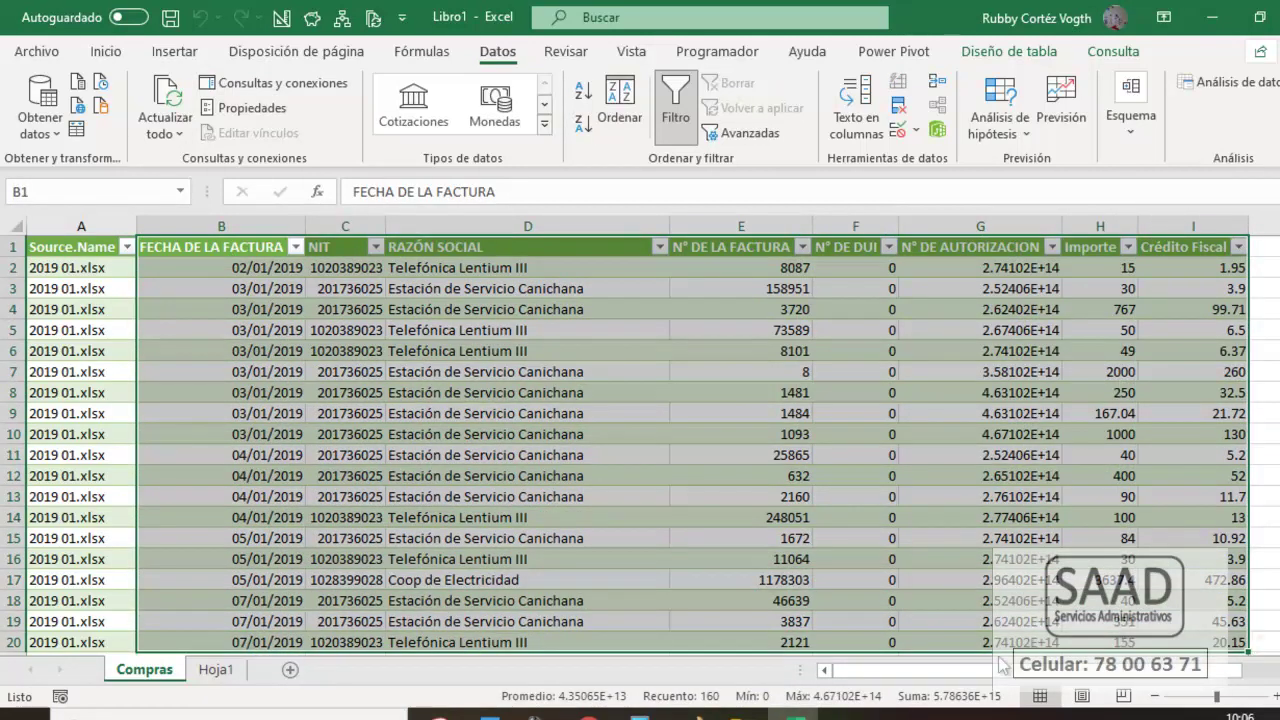
Go through the 2019 01.xlsx rows of the Compras table down to the first 2019 02.xlsx row.
left_click(64, 274)
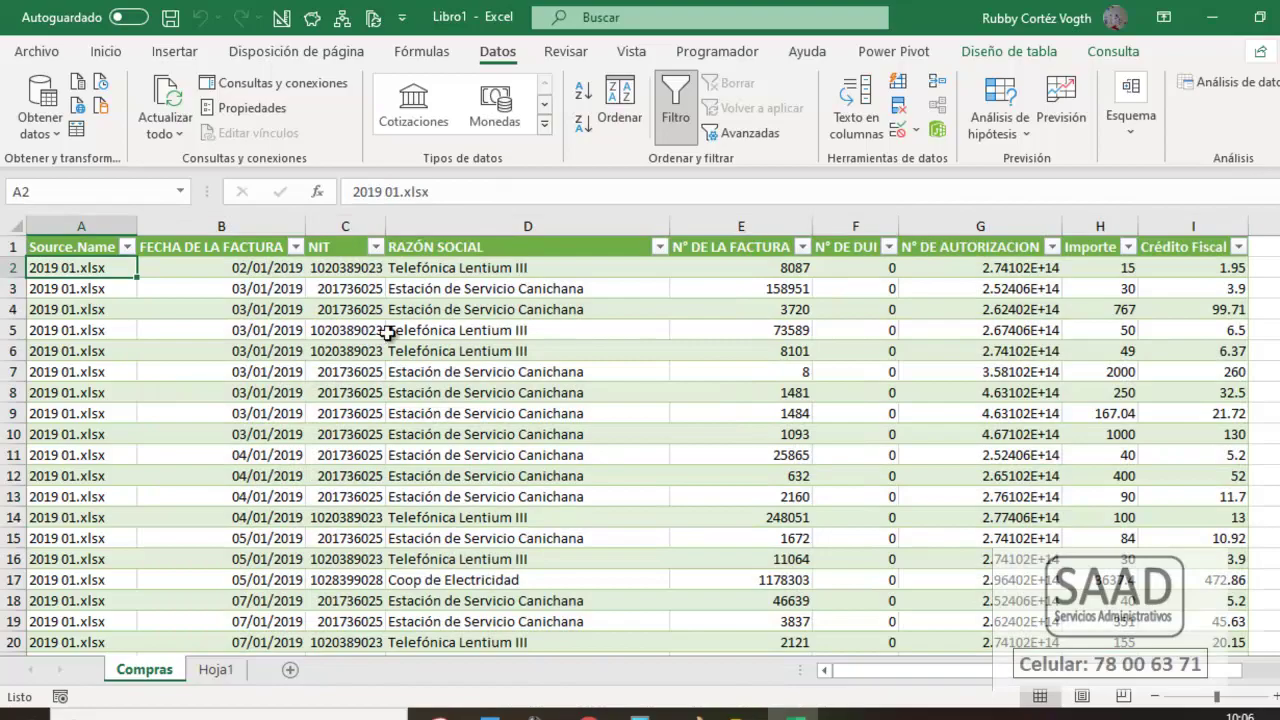
key("Page_Down")
key("Page_Down")
key("Page_Down")
key("Page_Down")
key("Page_Down")
key("Page_Down")
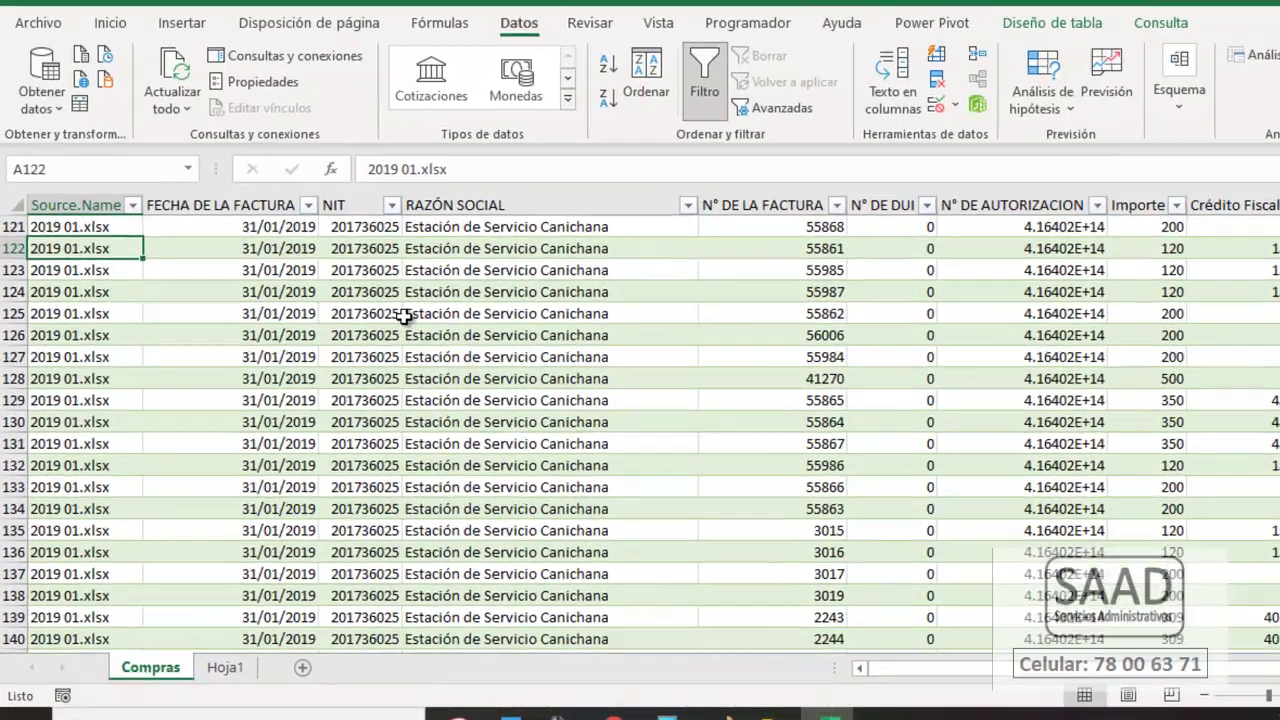
key("Page_Down")
key("Down")
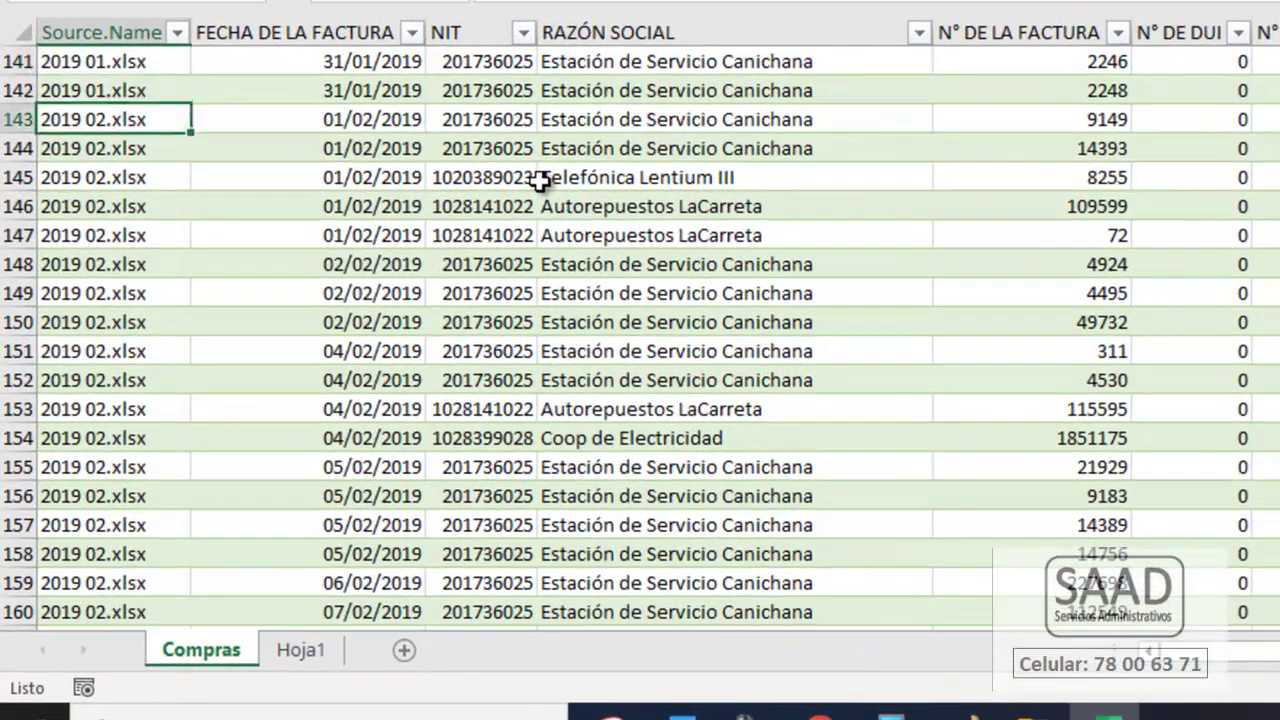
Select all the 2019 02.xlsx entries in the Source.Name column, A143:A275.
key("shift+Down")
key("shift+Down")
key("shift+Down")
key("shift+Down")
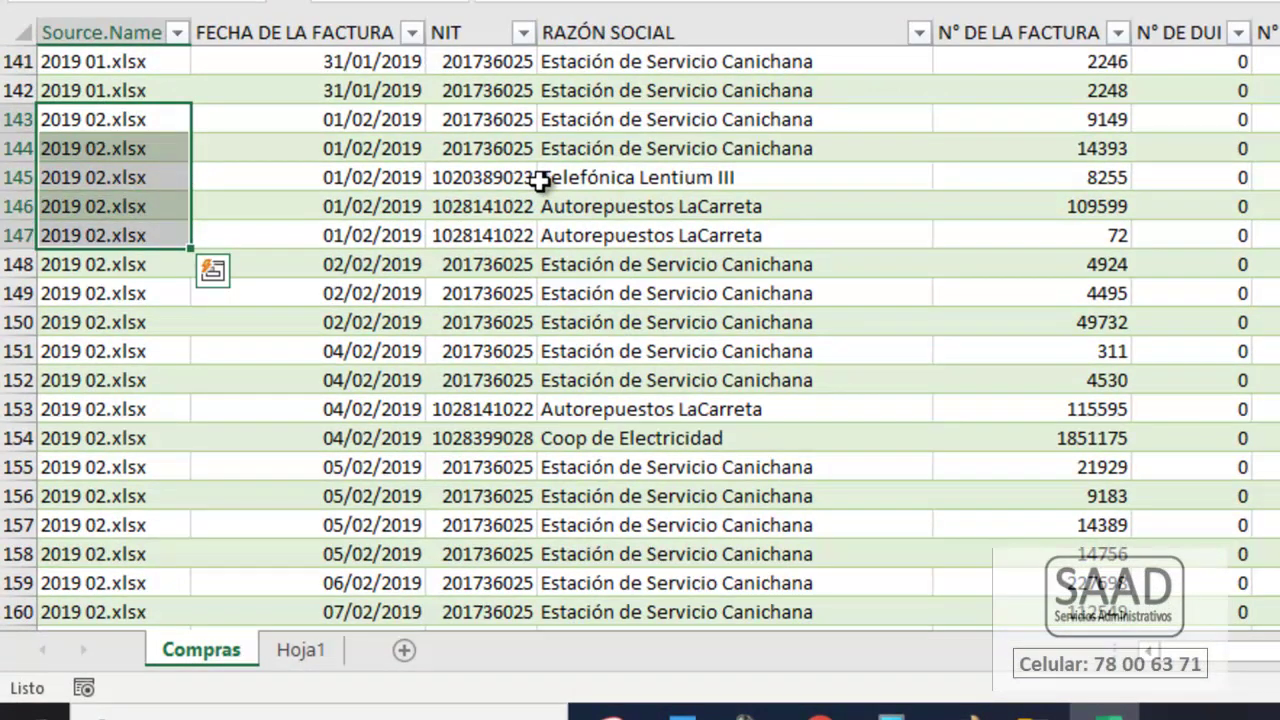
key("shift+Page_Down")
key("shift+Page_Down")
key("shift+Page_Down")
key("shift+Page_Down")
key("shift+Page_Down")
key("shift+Page_Down")
key("shift+Down")
key("shift+Down")
key("shift+Down")
key("shift+Down")
key("shift+Down")
key("shift+Down")
key("shift+Down")
key("shift+Down")
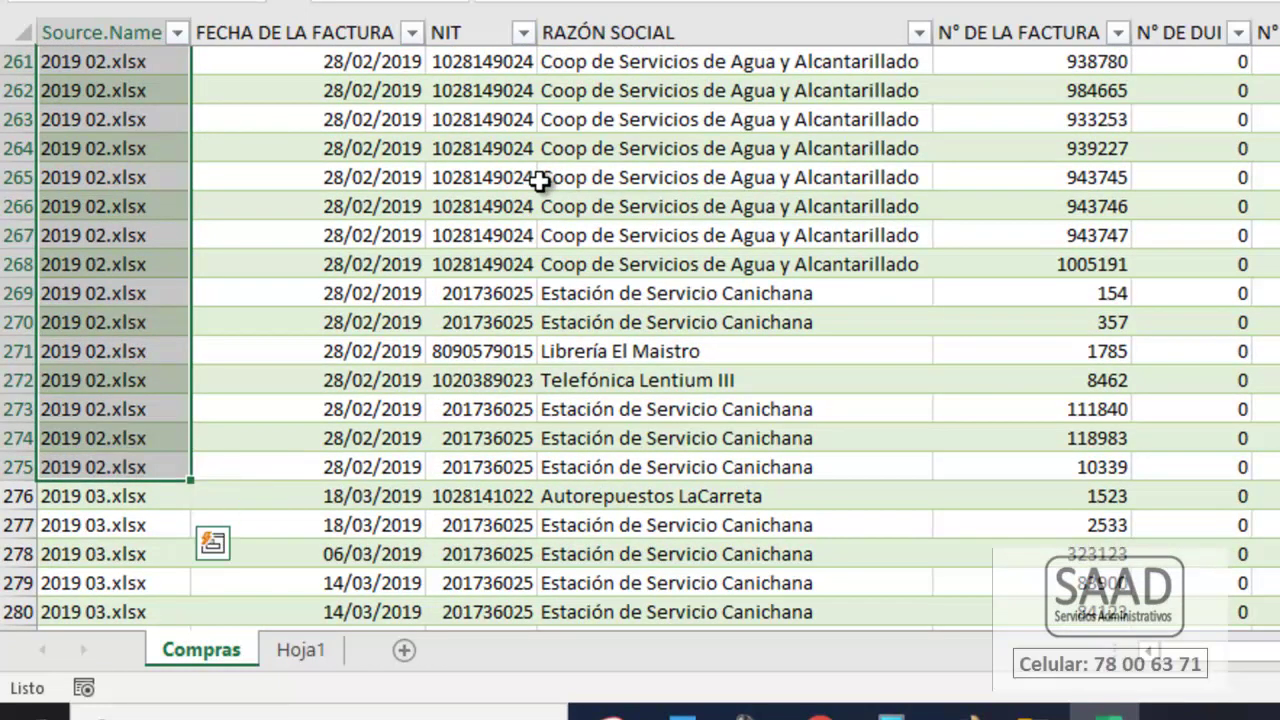
Check the end of the Compras table, where the 2019 03.xlsx rows finish.
key("ctrl+Down")
key("Down")
key("Down")
key("Down")
key("Up")
key("Up")
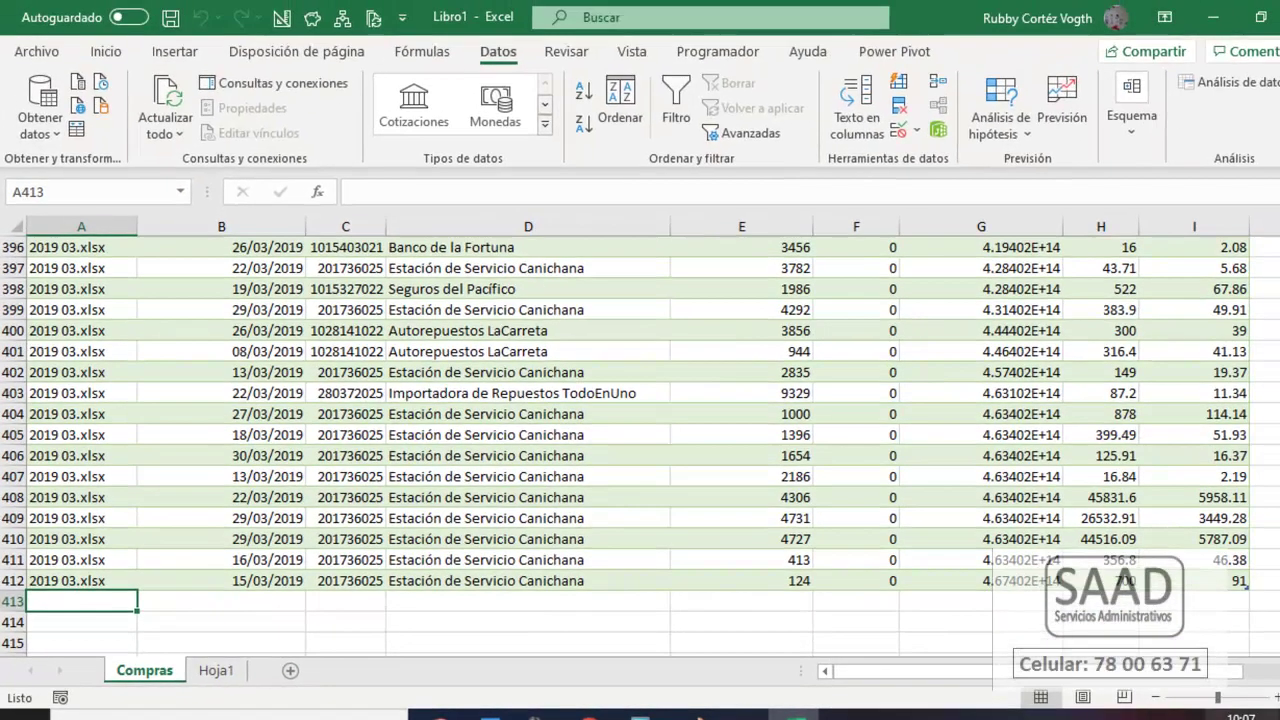
Create a pivot table from the Compras table on a new worksheet and name that sheet x mes.
left_click(258, 390)
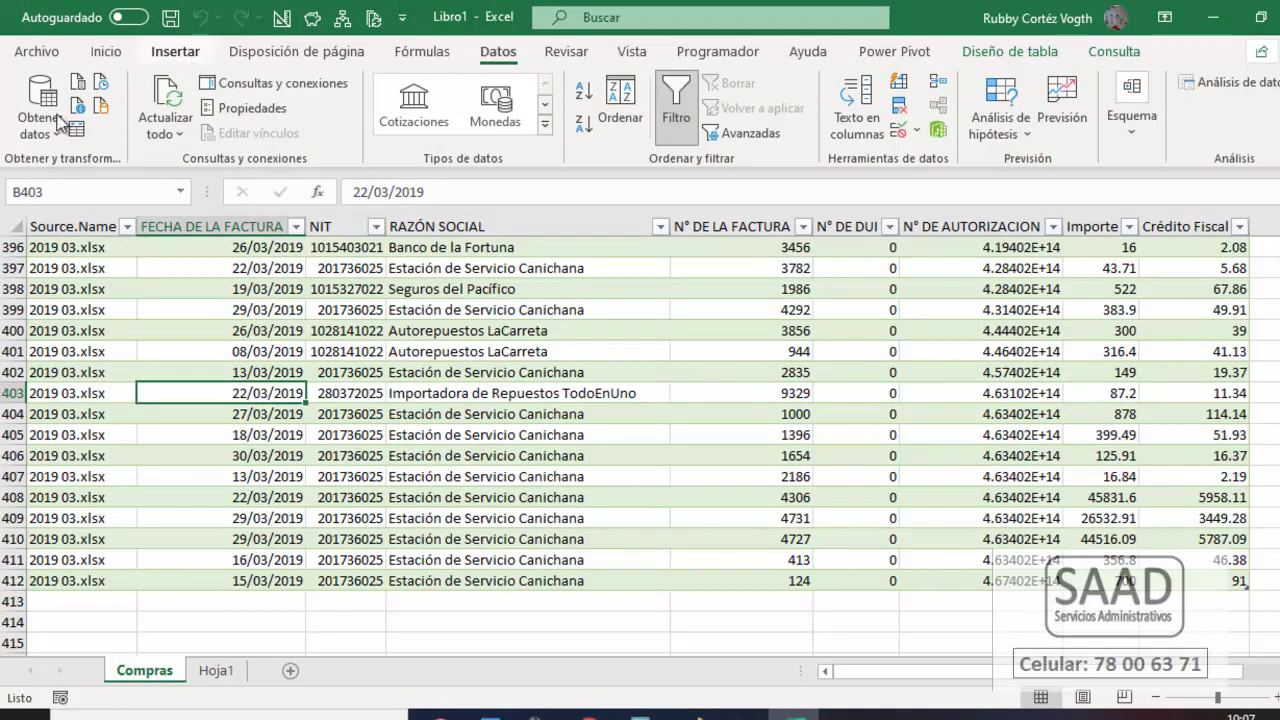
left_click(176, 51)
left_click(36, 105)
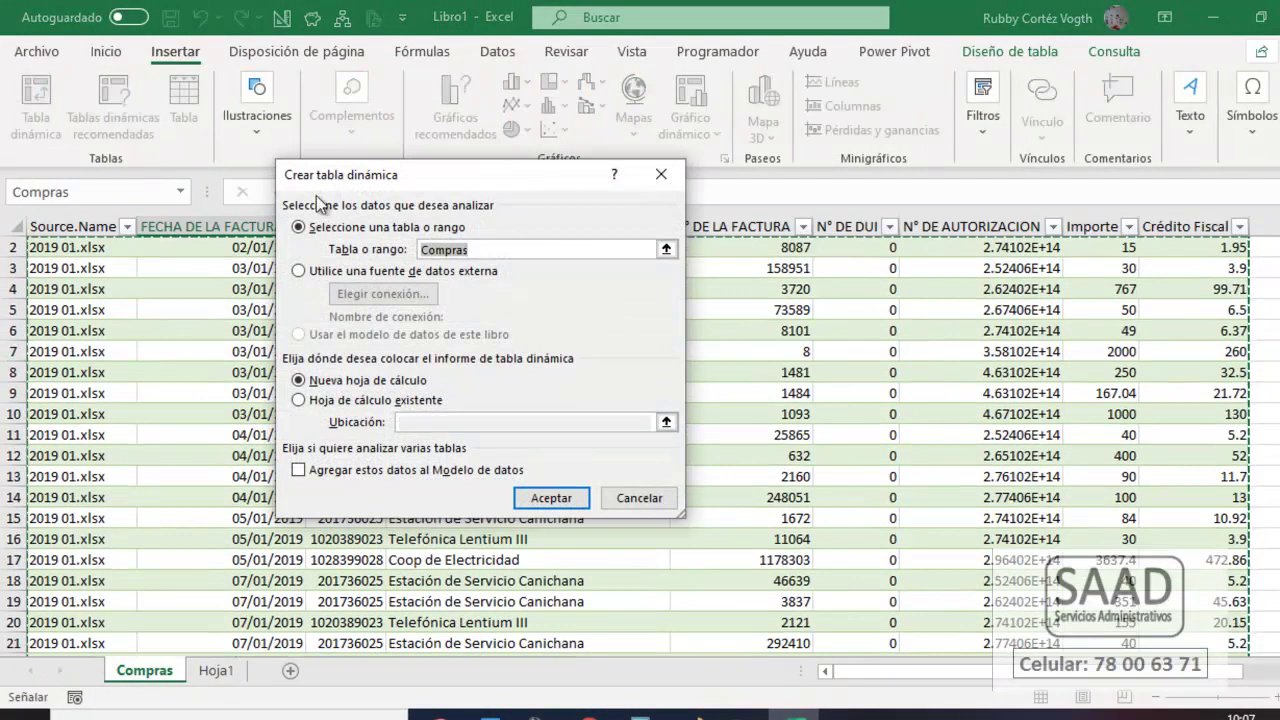
left_click(551, 498)
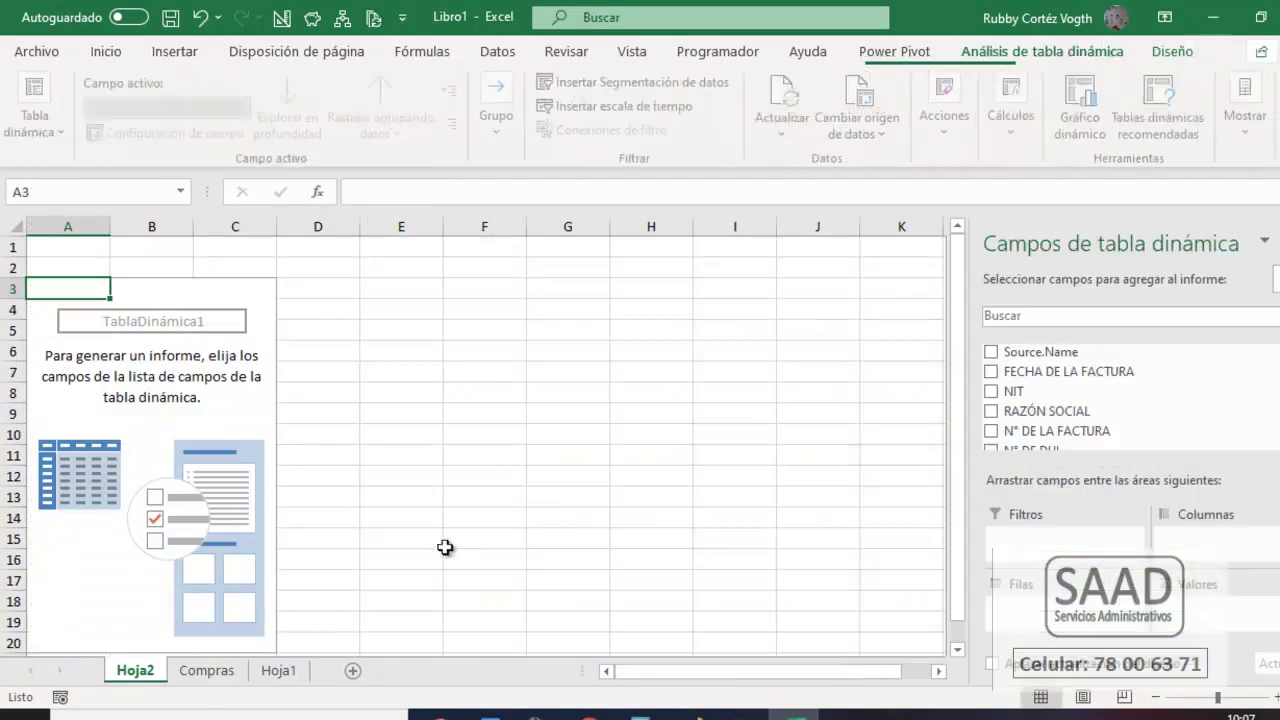
double_click(142, 674)
type("x mes")
key("Return")
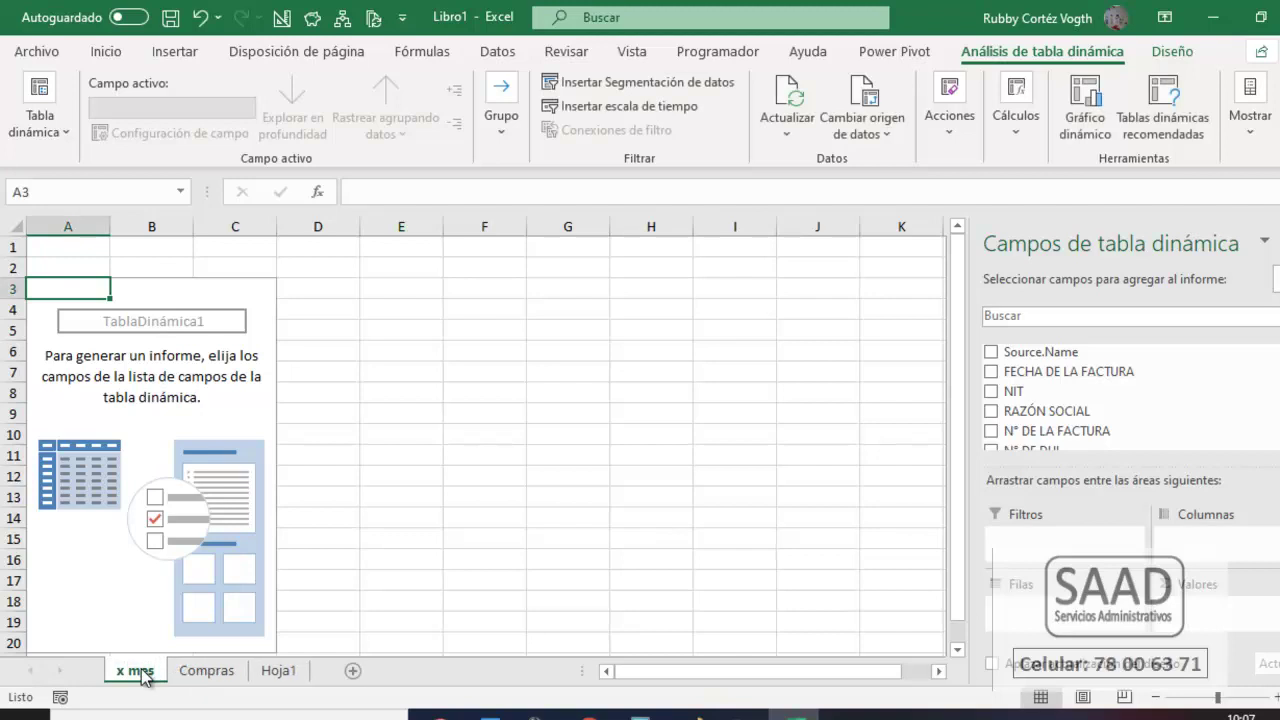
Set the width of column A on the x mes sheet to 1.
key("Up")
key("Up")
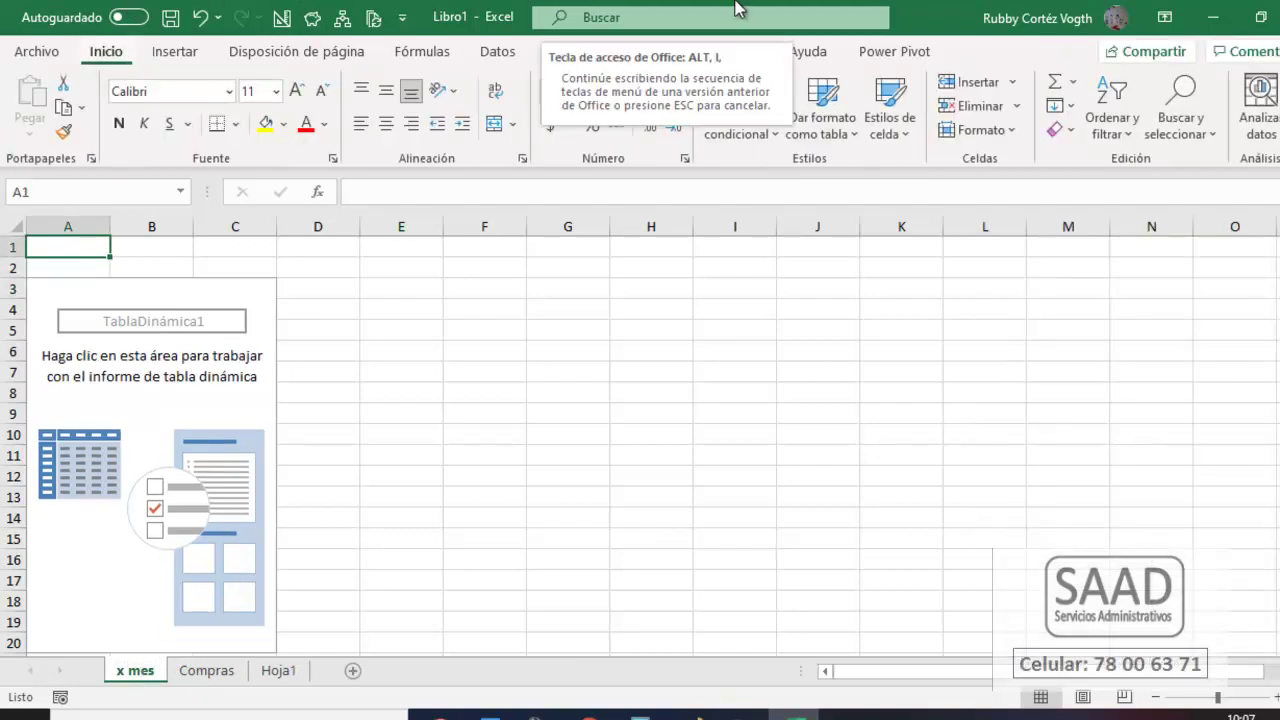
key("alt+o")
type("ca1")
key("Return")
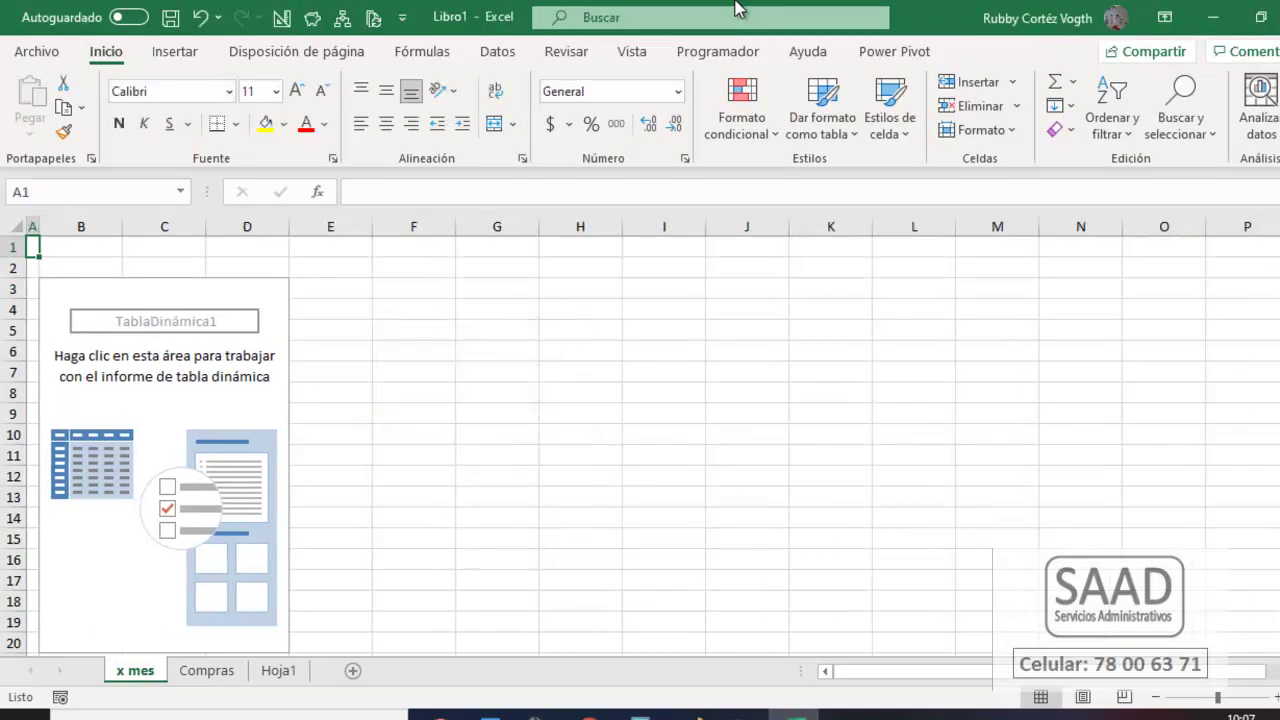
Add FECHA DE LA FACTURA to the pivot table's rows and look through the listed dates.
left_click(242, 308)
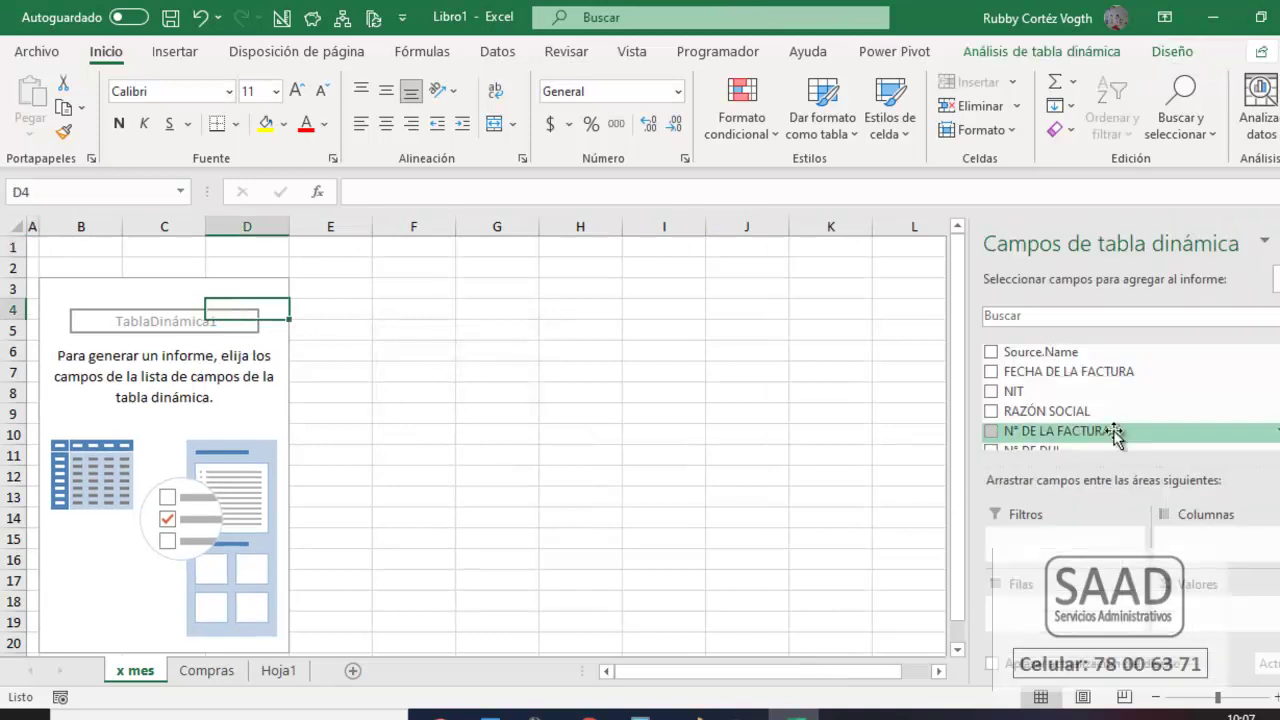
left_click_drag(1070, 372, 1066, 620)
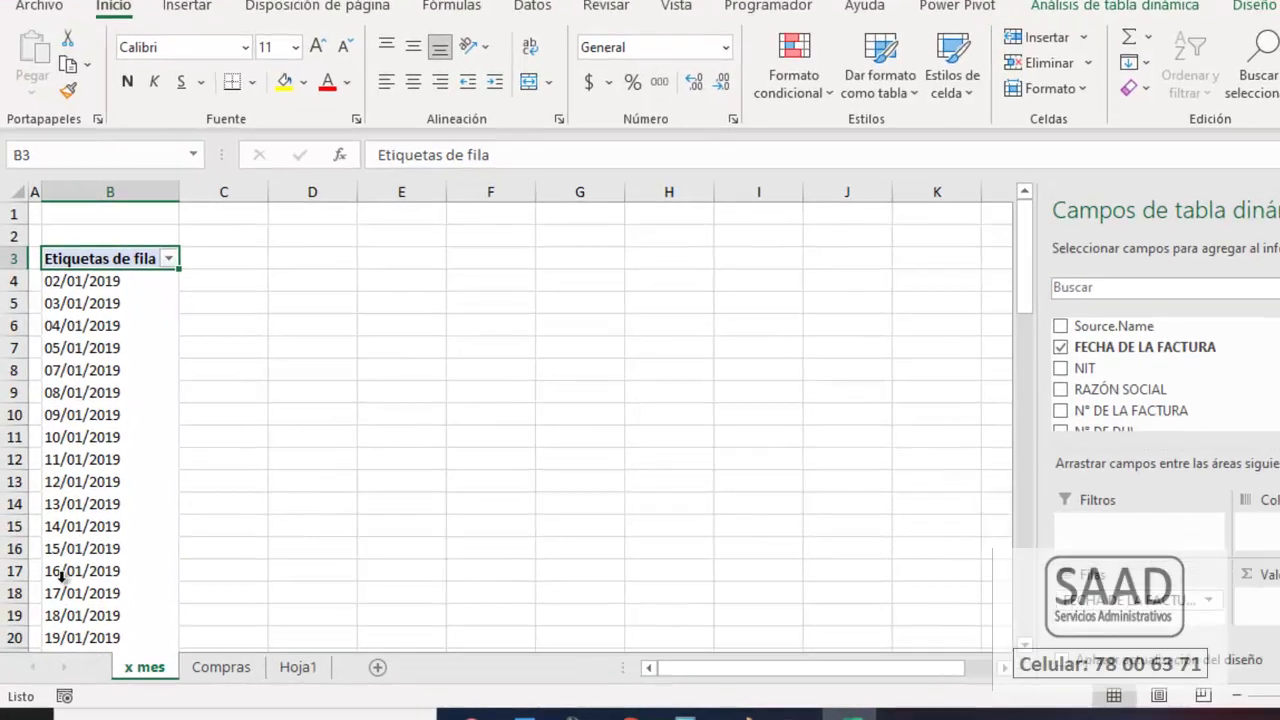
scroll(132, 265, "down", 10)
scroll(131, 264, "up", 10)
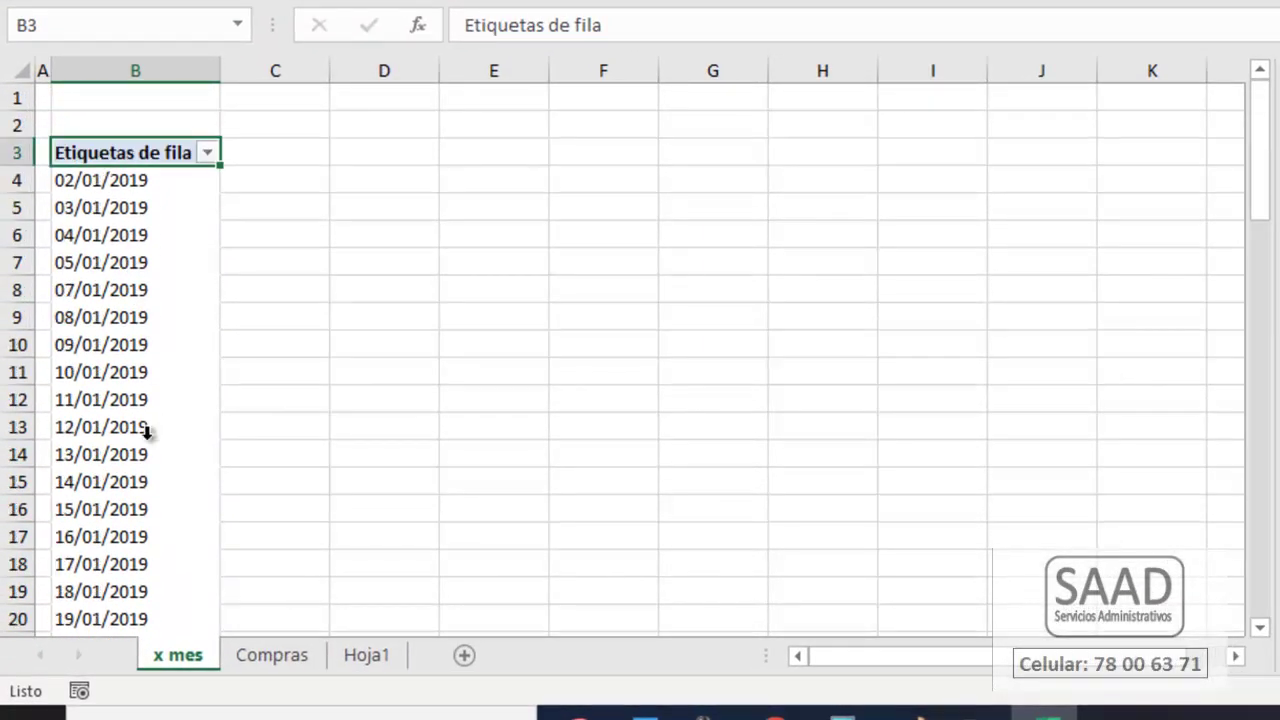
Group the pivot table's invoice dates by Meses and Años.
right_click(103, 263)
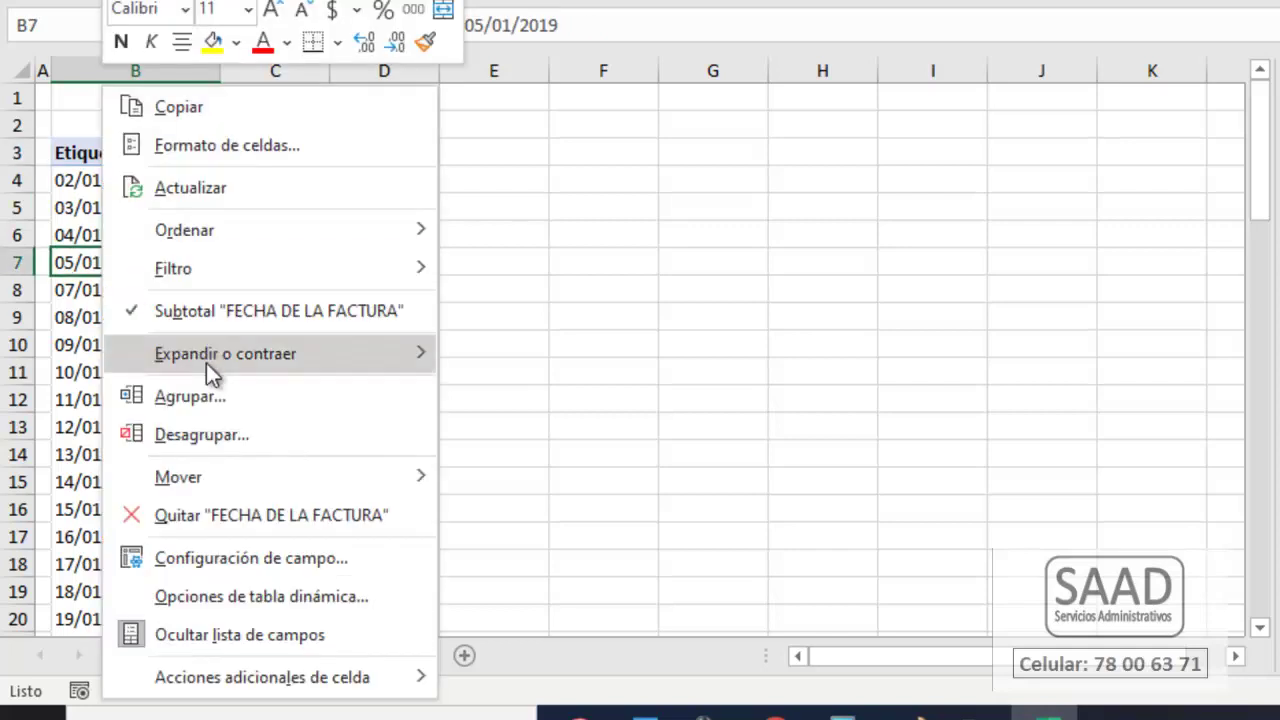
left_click(276, 399)
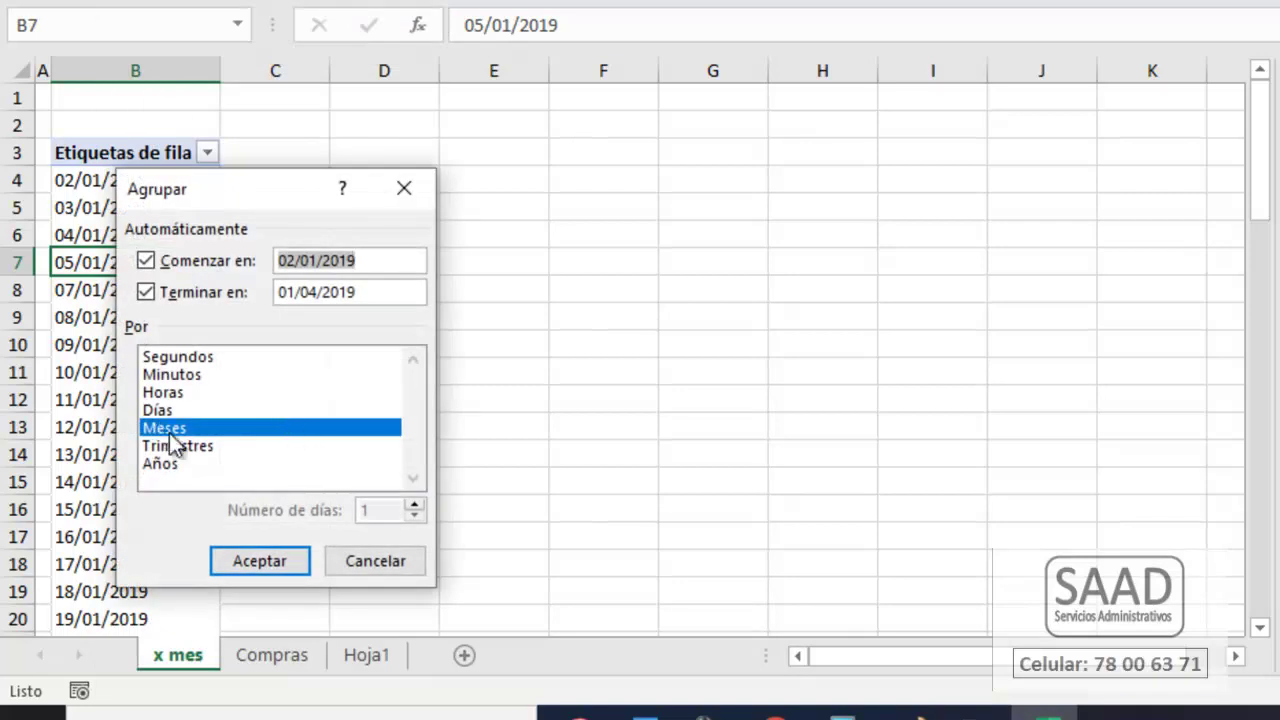
left_click(158, 464)
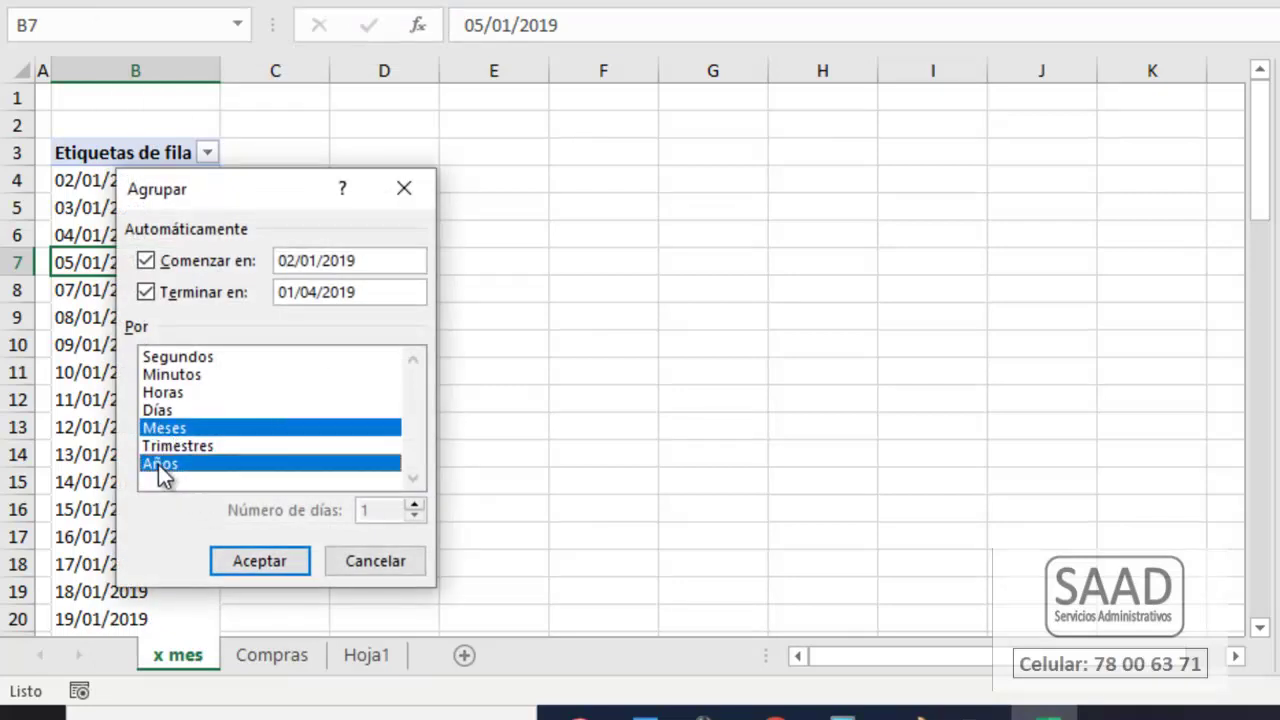
left_click(251, 565)
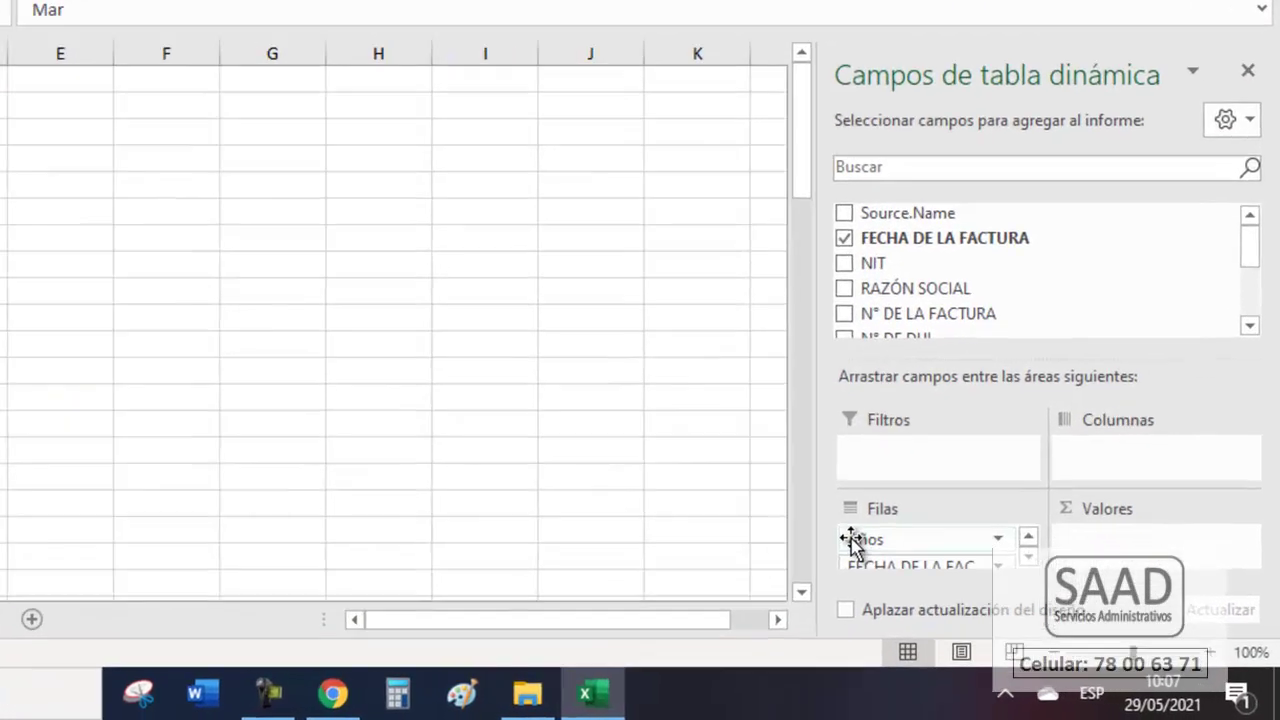
Move the Años field from rows to columns and add Importe to the pivot table's values.
left_click_drag(851, 540, 1059, 454)
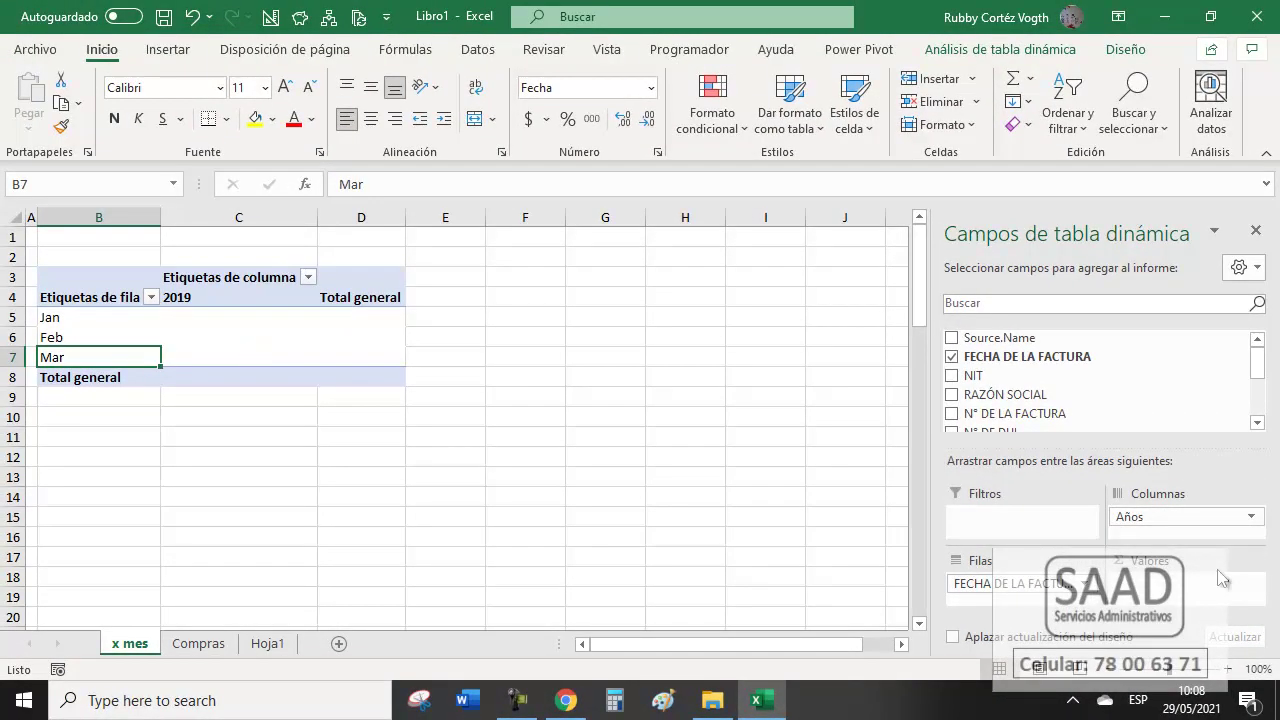
left_click_drag(1268, 367, 1257, 400)
left_click_drag(988, 358, 1180, 590)
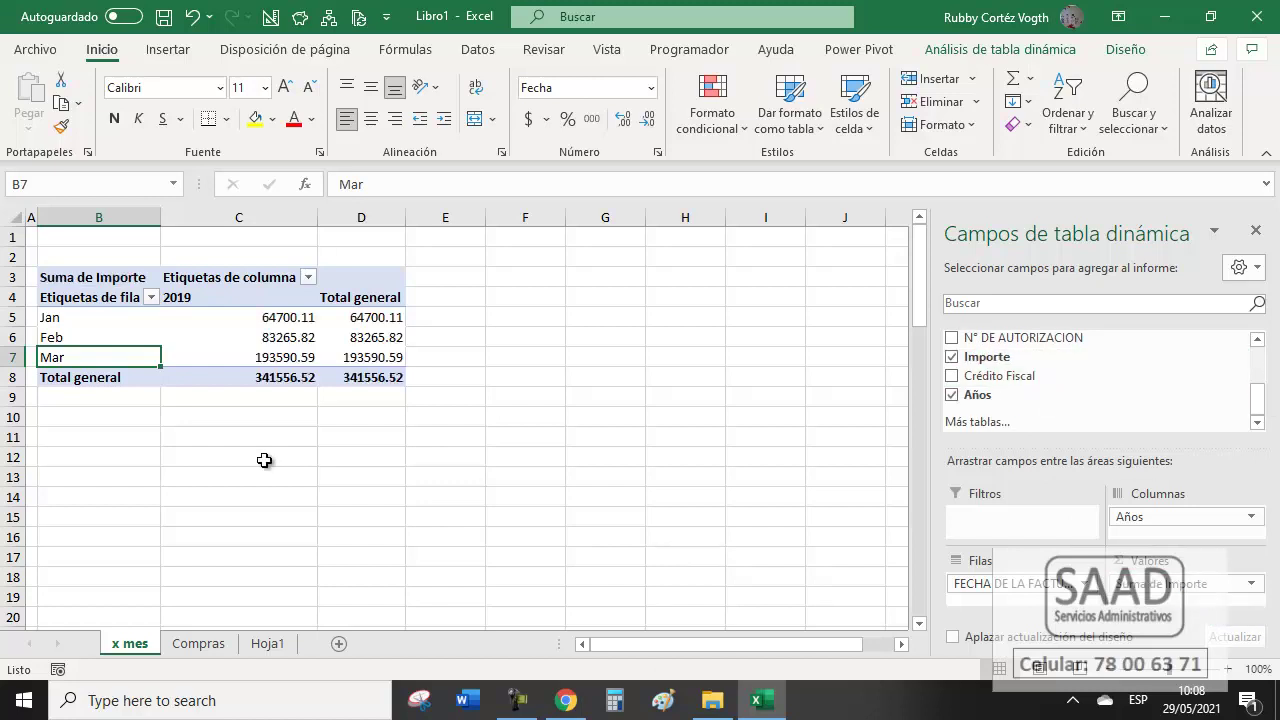
Format the pivot table amounts in C5:D8 as numbers with thousands separators and two decimals.
left_click_drag(261, 317, 368, 369)
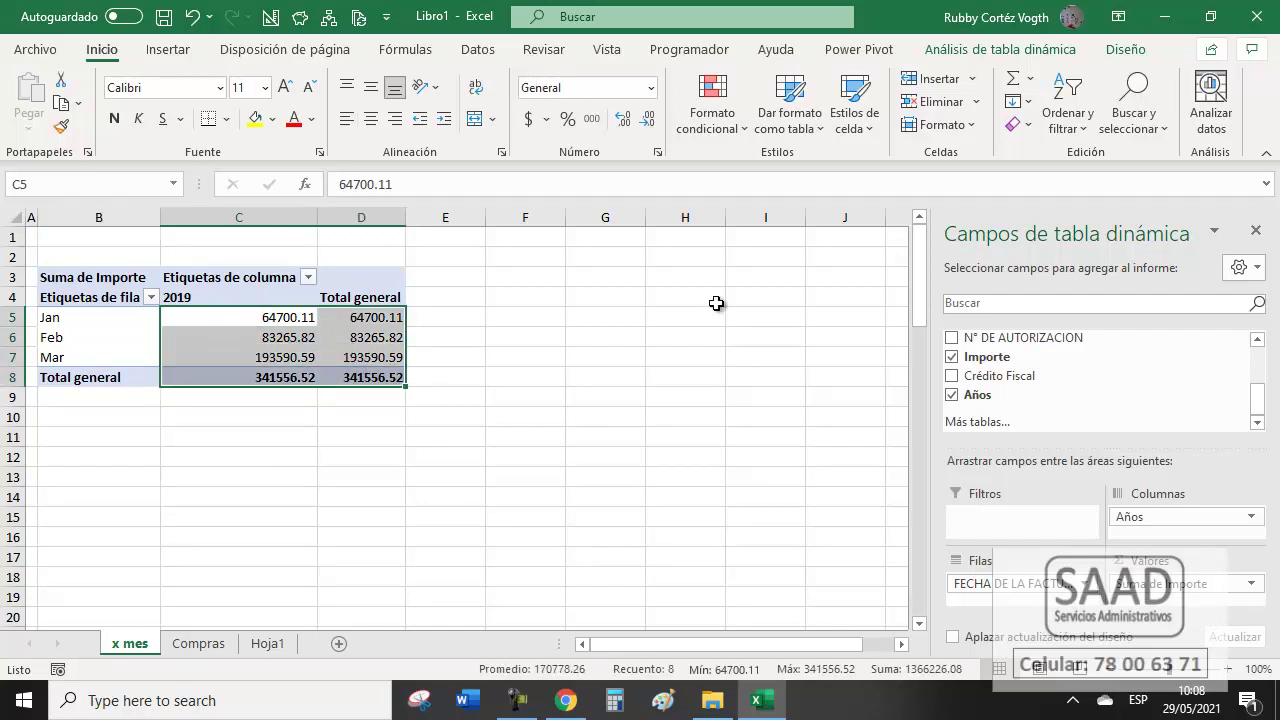
key("ctrl+shift+1")
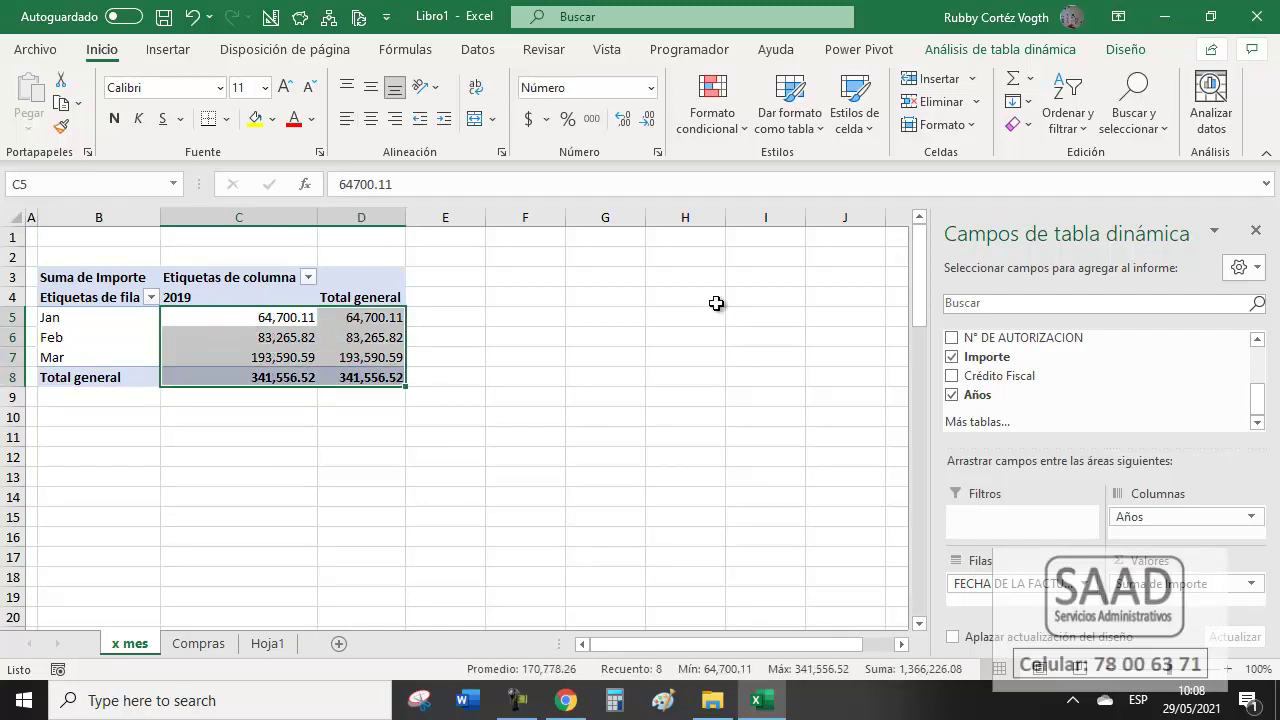
left_click(287, 358)
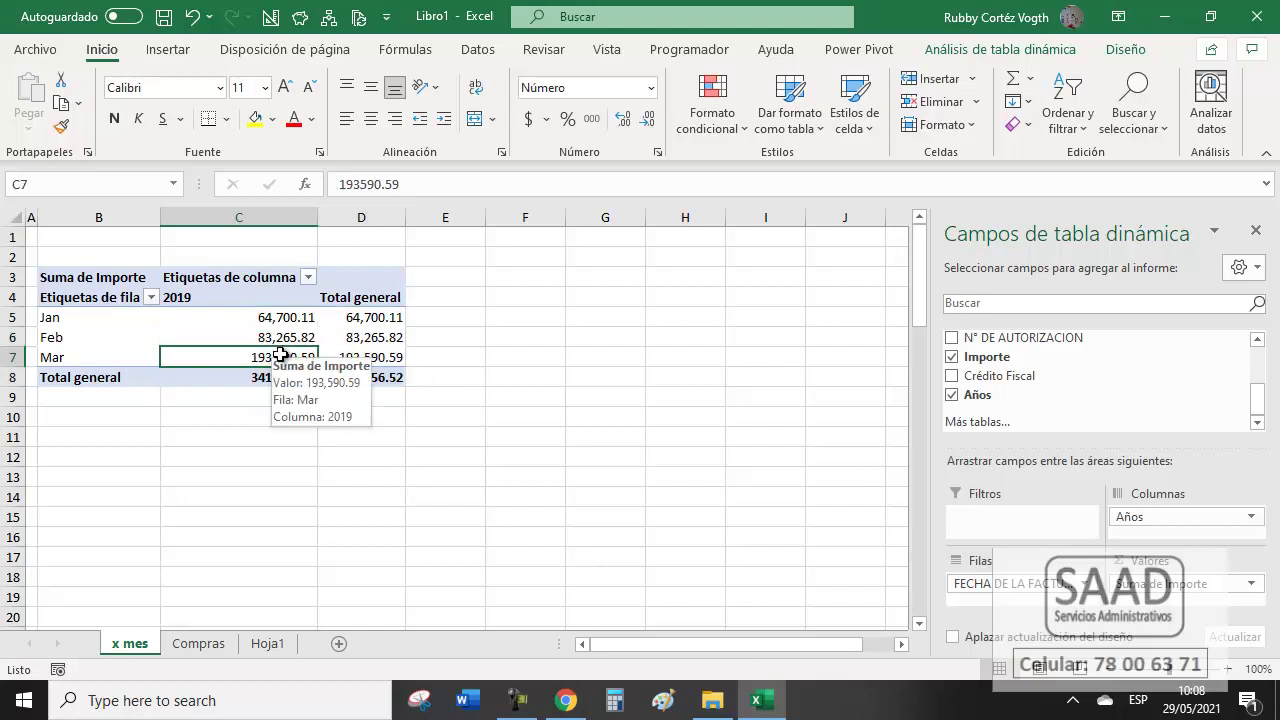
left_click_drag(269, 320, 340, 384)
left_click(137, 341)
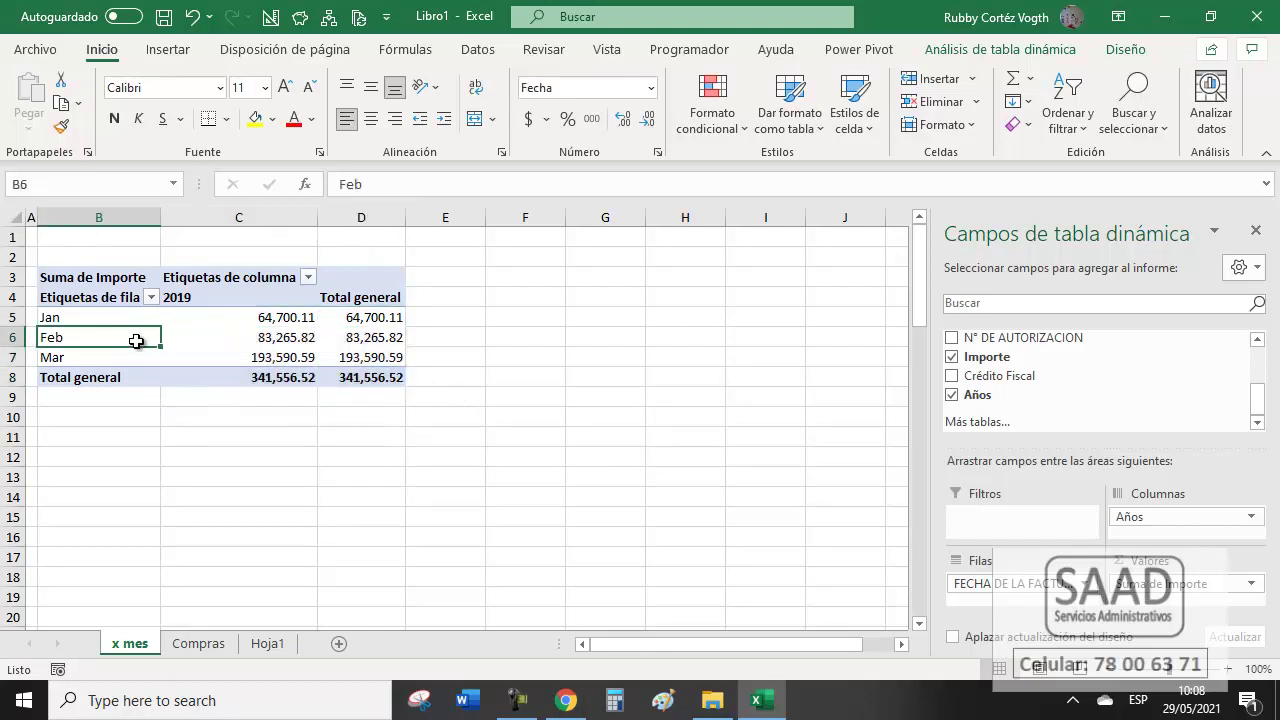
Rename the pivot table's row labels heading in B4 as Mes.
left_click(96, 298)
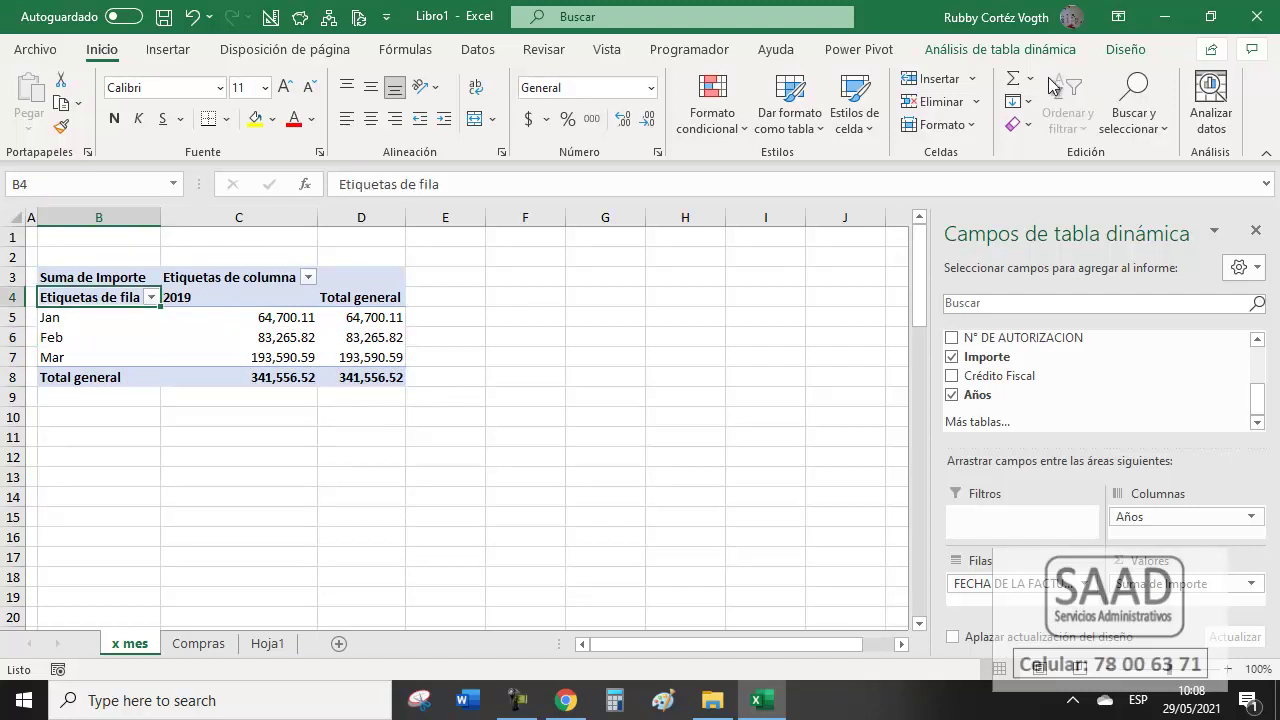
type("Mar")
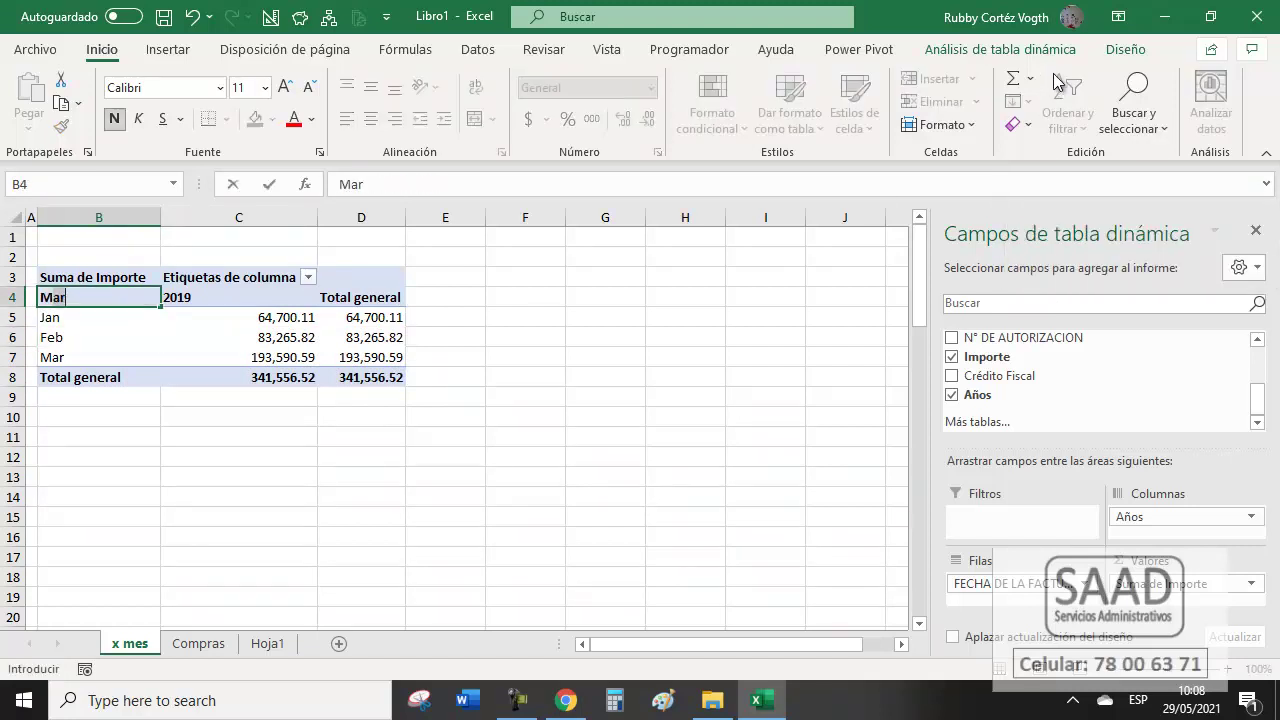
key("Return")
key("Down")
key("Down")
key("Down")
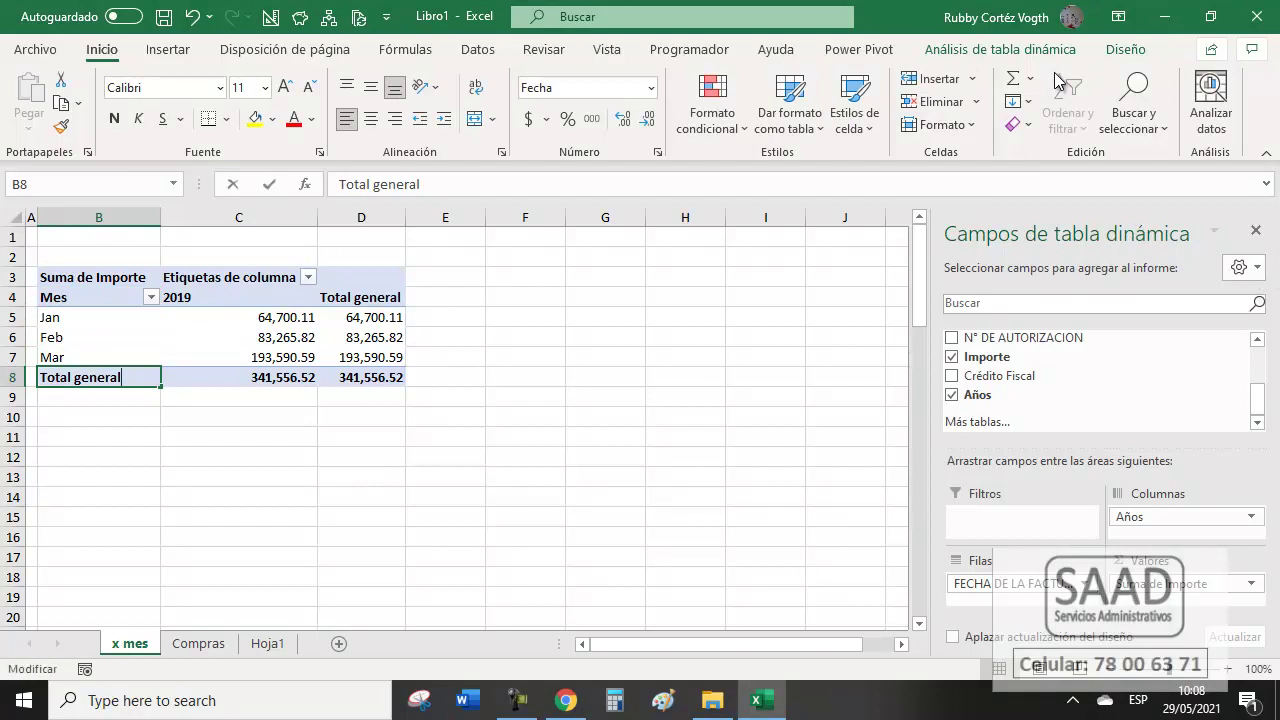
Shorten the Total general label in B8 to Total and narrow column B to fit the month labels.
key("F2")
key("BackSpace")
key("BackSpace")
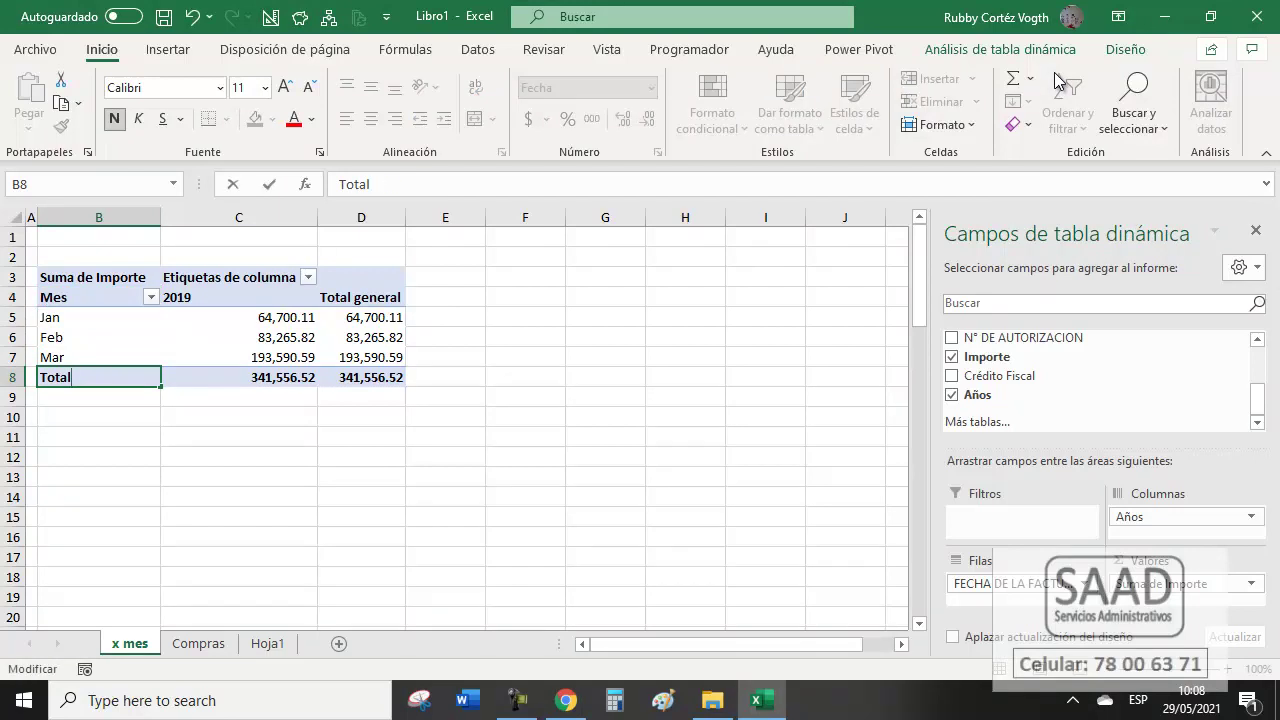
key("Return")
left_click_drag(158, 215, 87, 240)
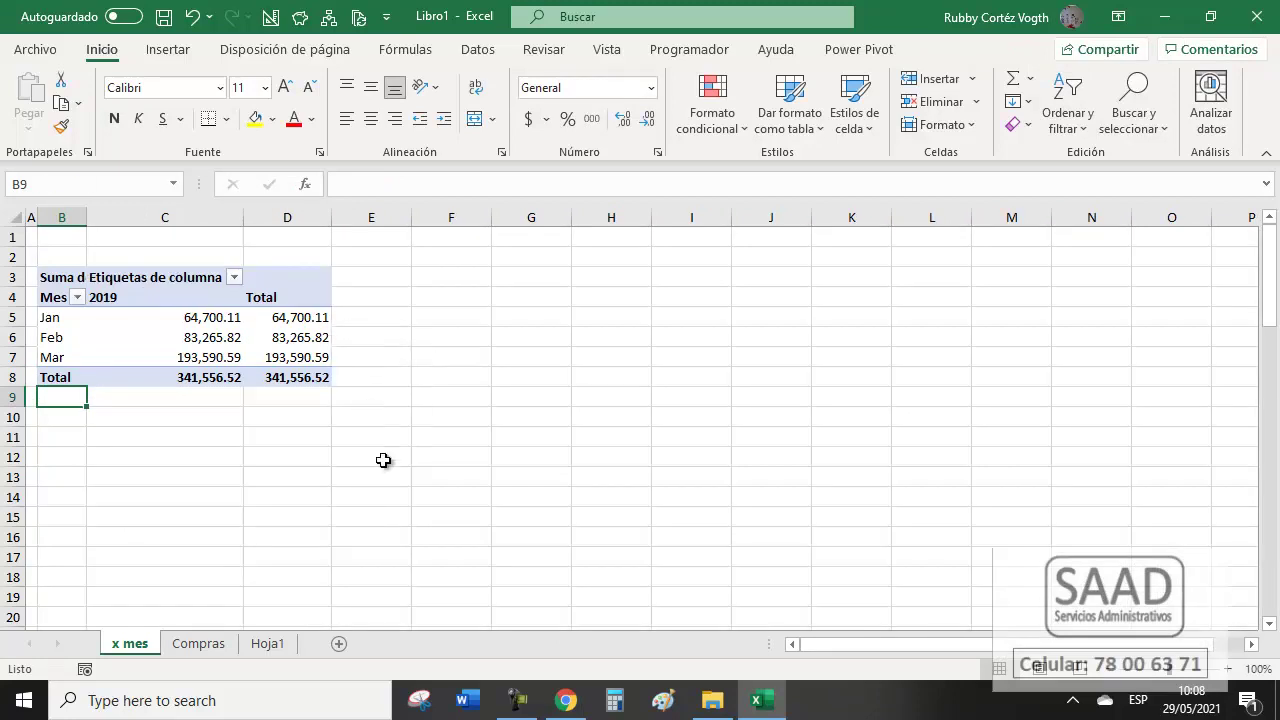
Remove the grand total column from the pivot table.
left_click(270, 301)
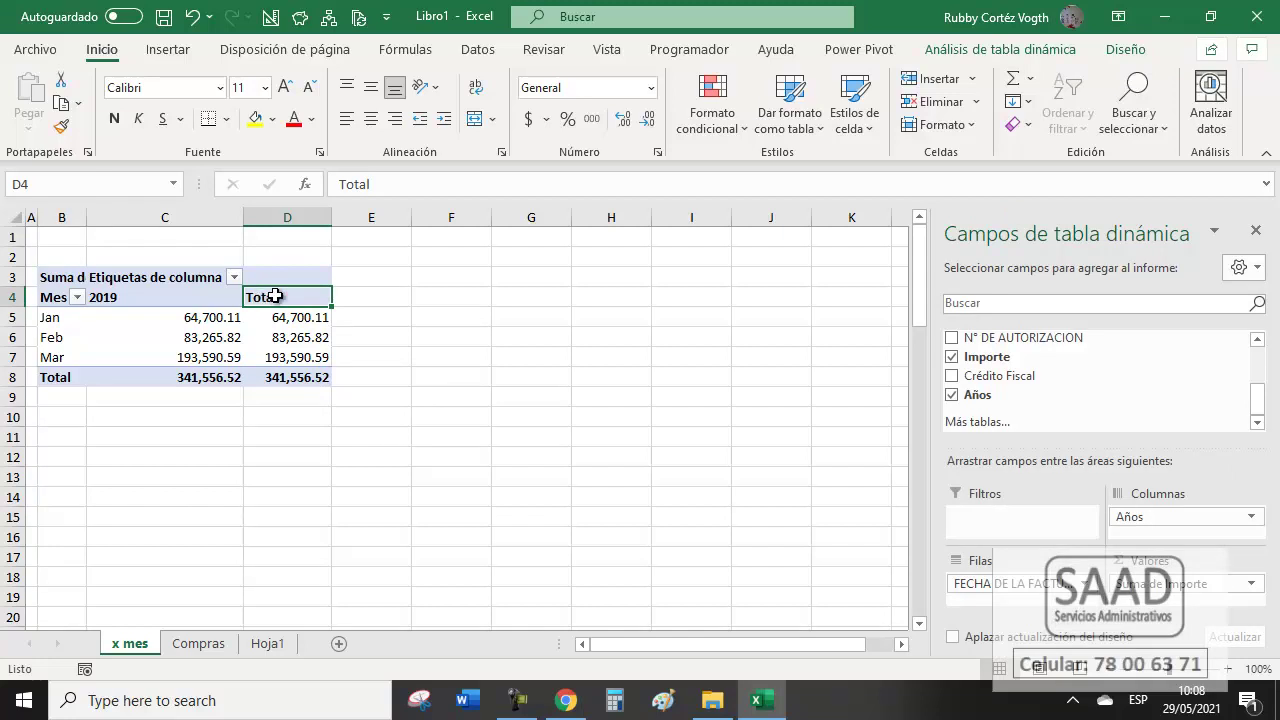
right_click(276, 298)
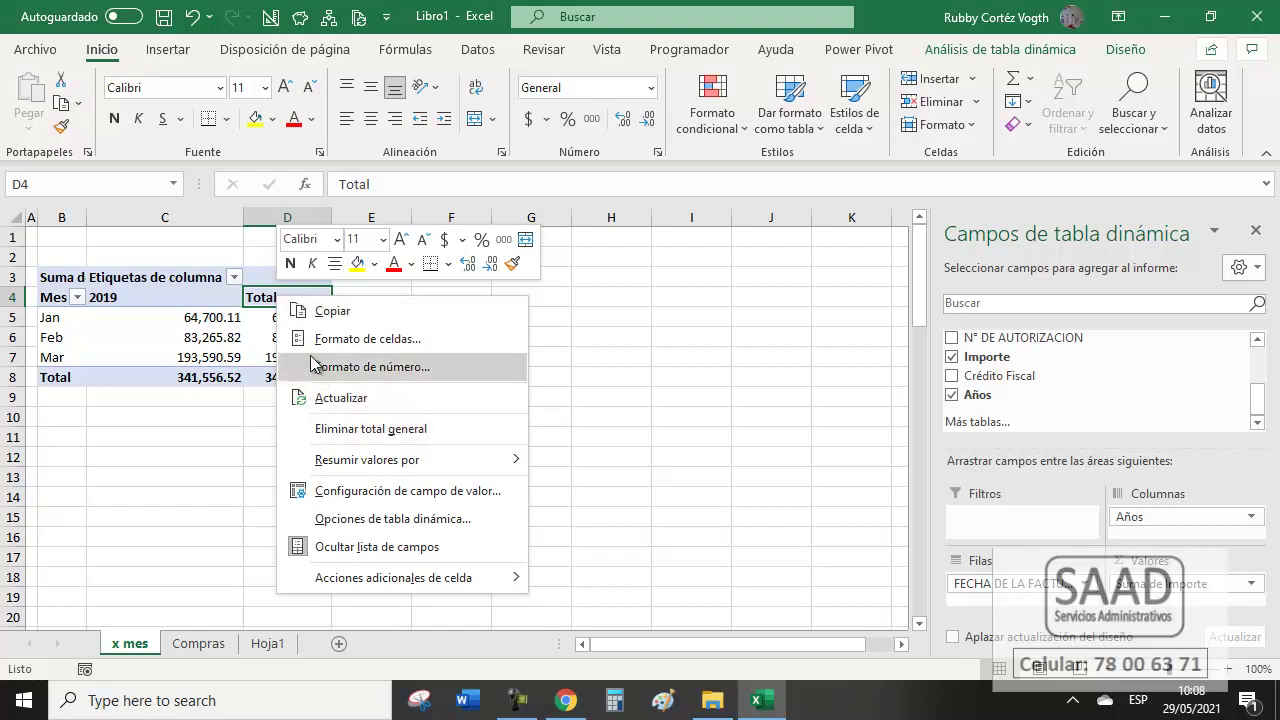
left_click(275, 303)
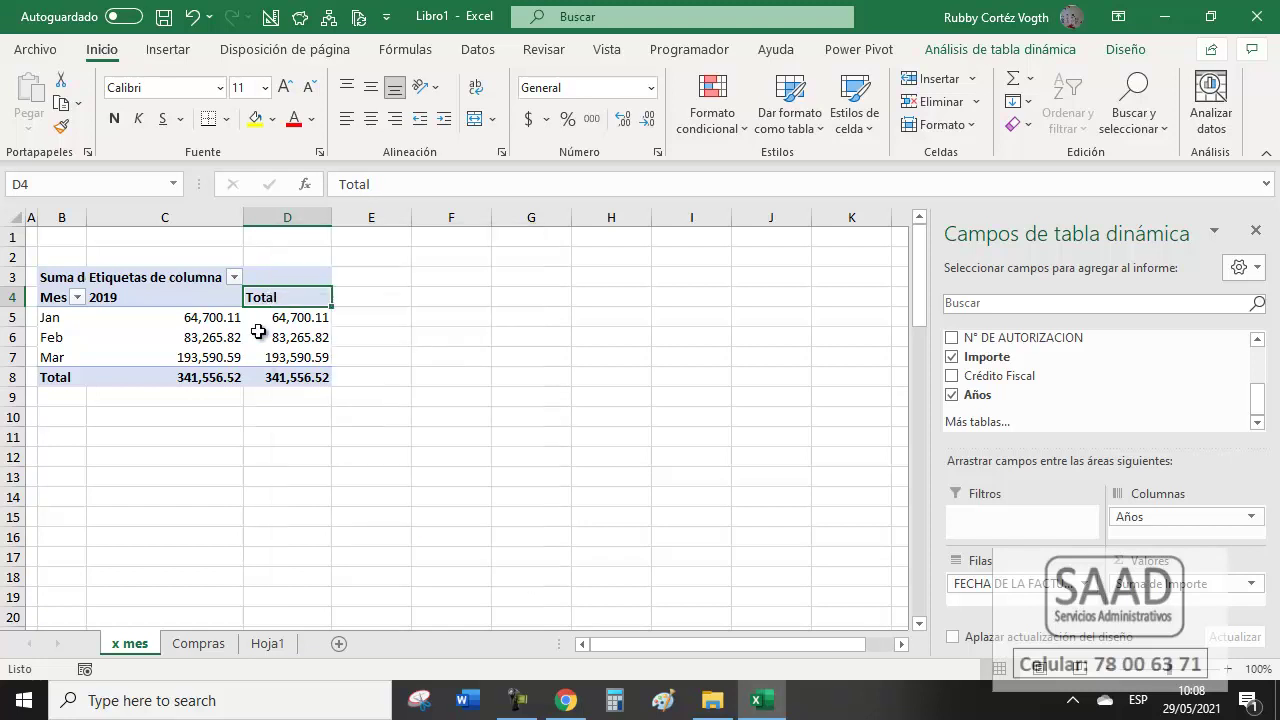
right_click(262, 337)
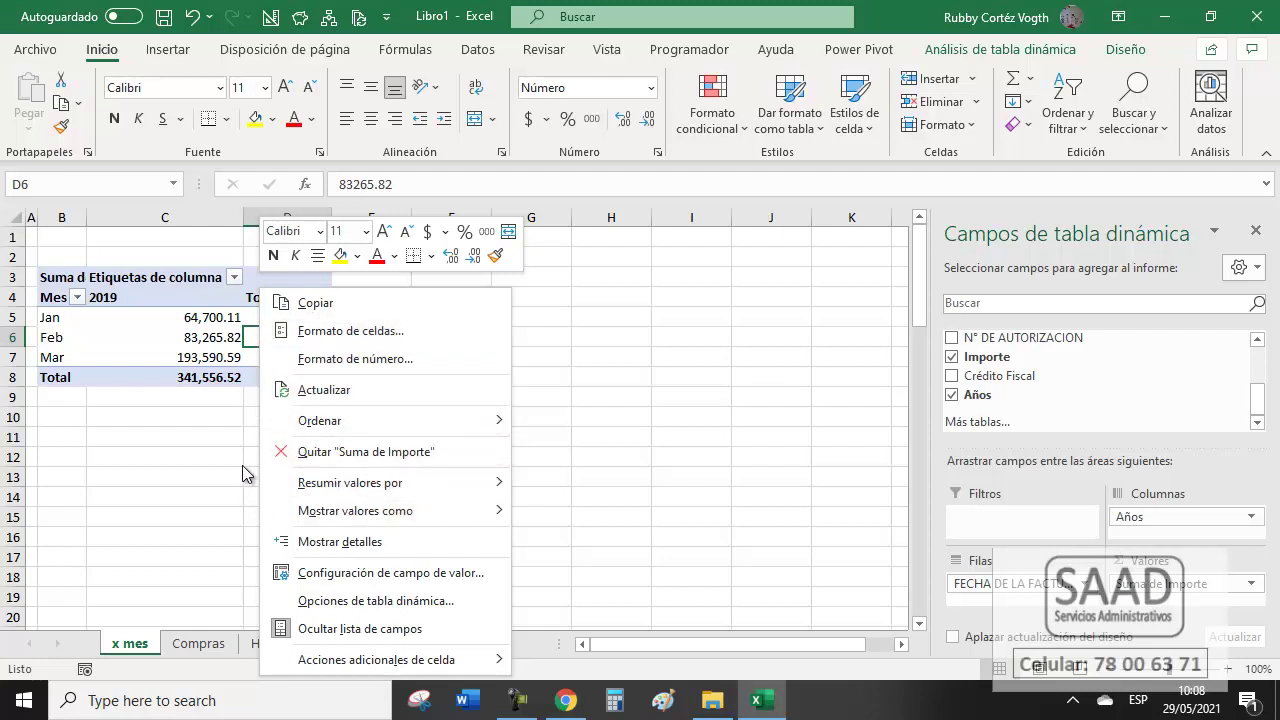
key("Escape")
right_click(259, 297)
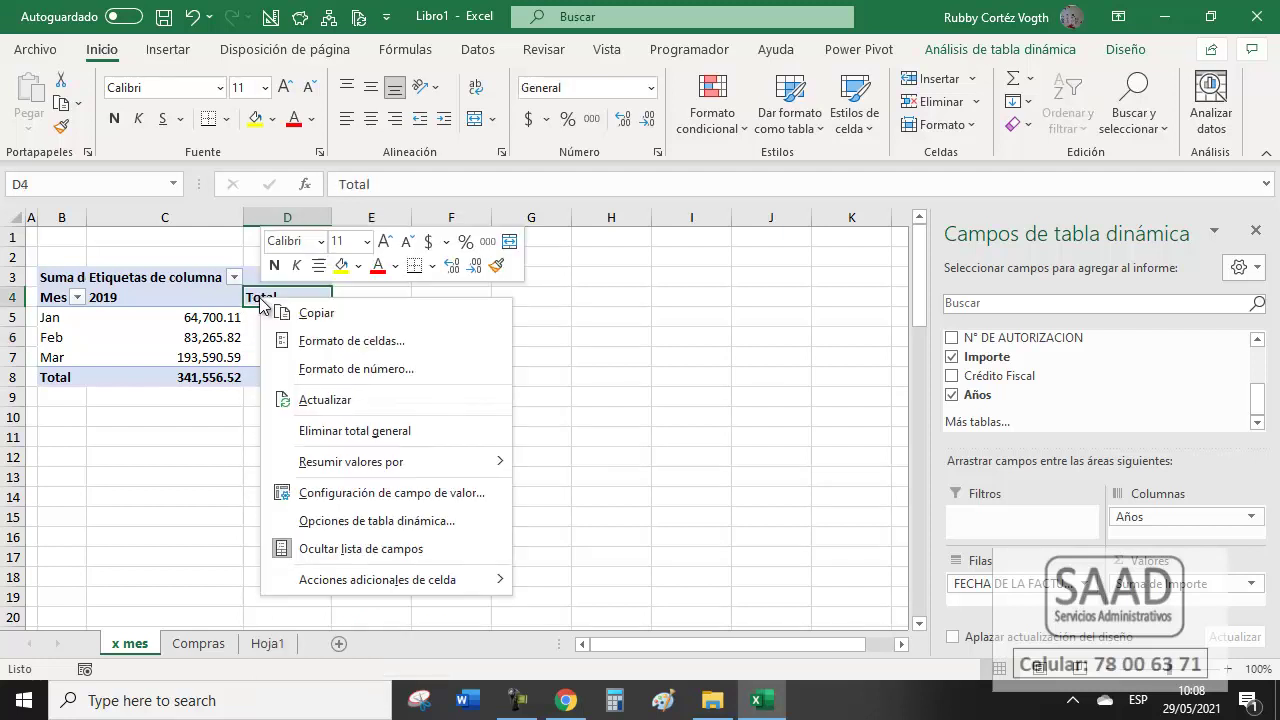
left_click(384, 430)
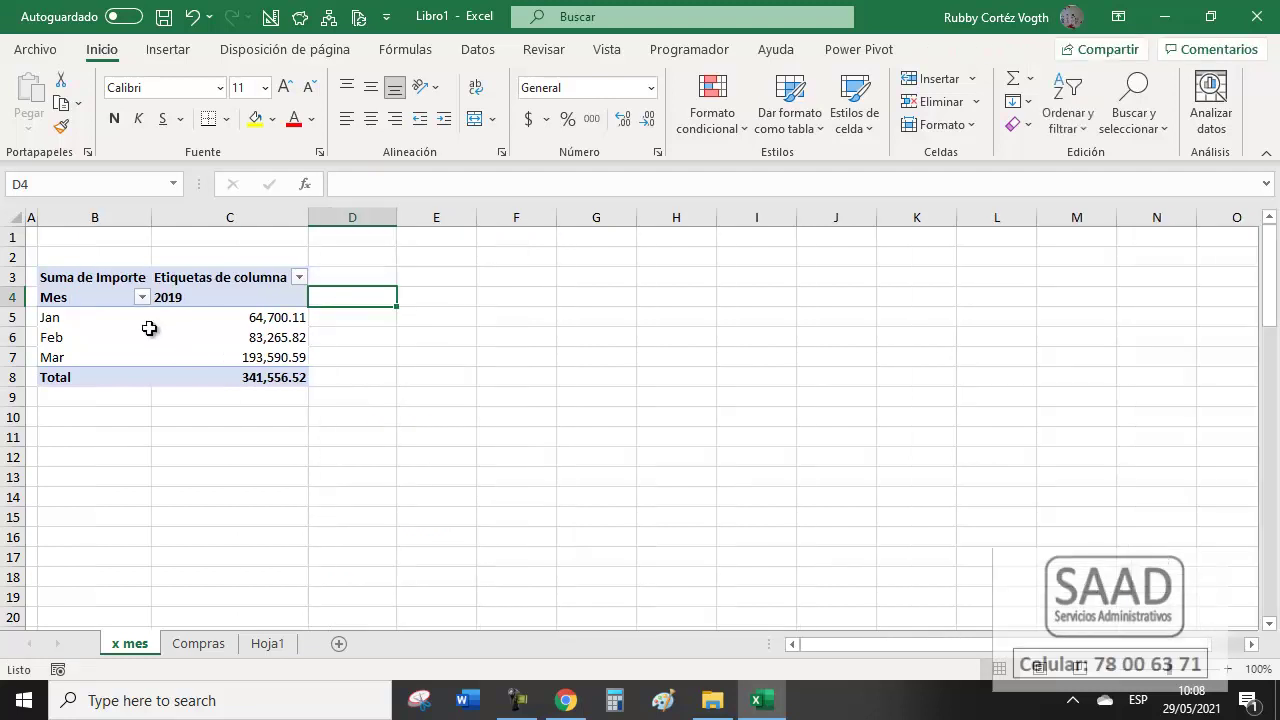
Narrow columns C and B to fit the pivot table's amounts and month labels, and refresh the pivot table.
left_click(214, 300)
left_click_drag(308, 217, 240, 222)
key("alt+f")
type("c")
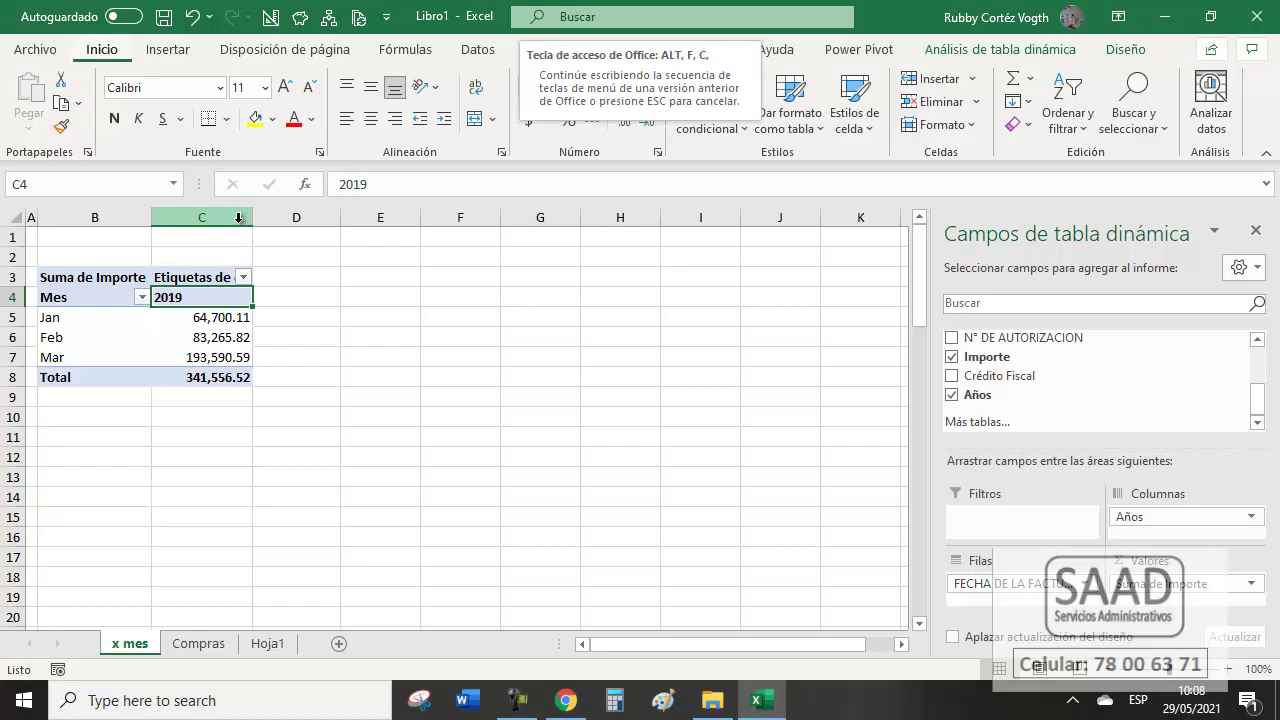
type("a11")
key("Return")
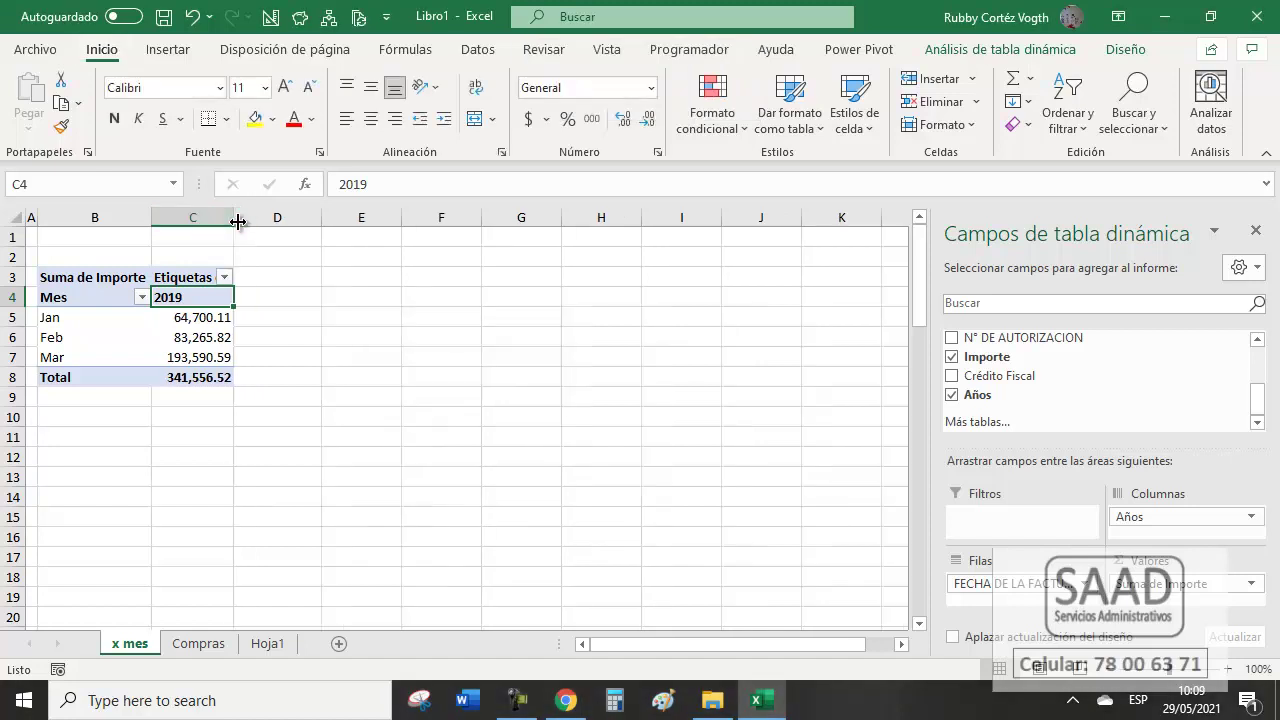
left_click_drag(153, 218, 82, 236)
right_click(125, 317)
left_click(210, 389)
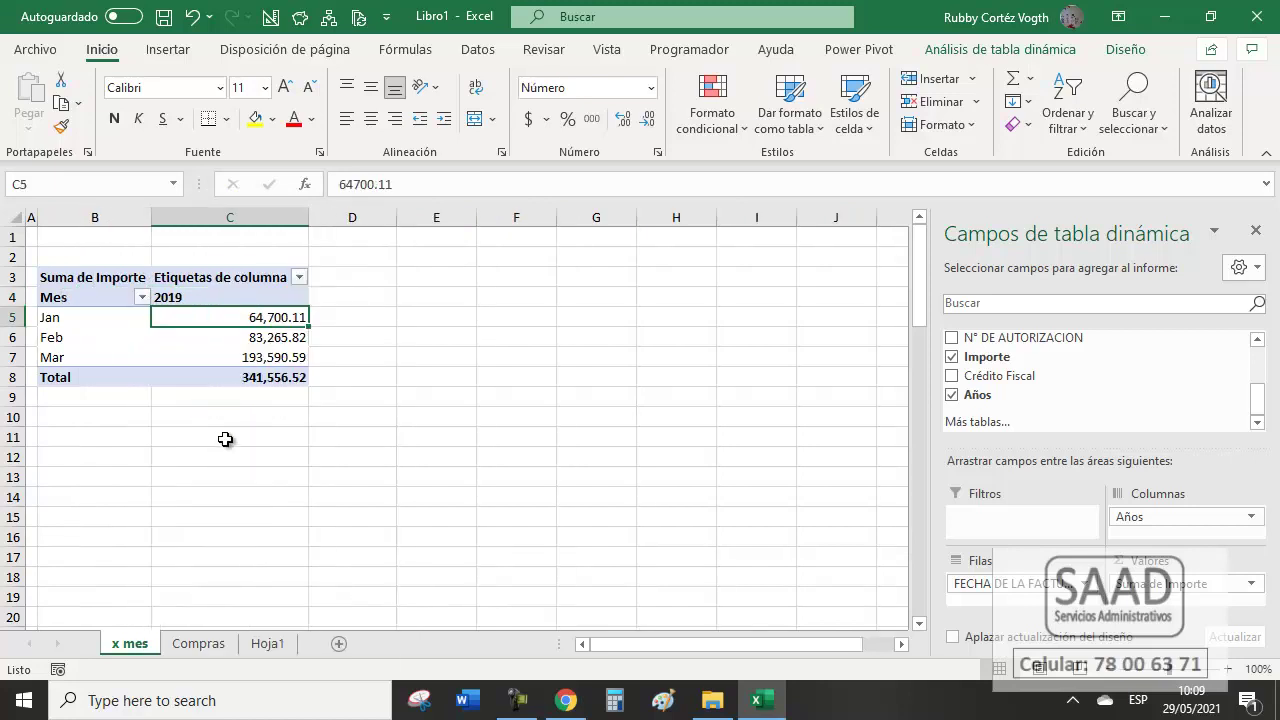
left_click(192, 280)
left_click(111, 277)
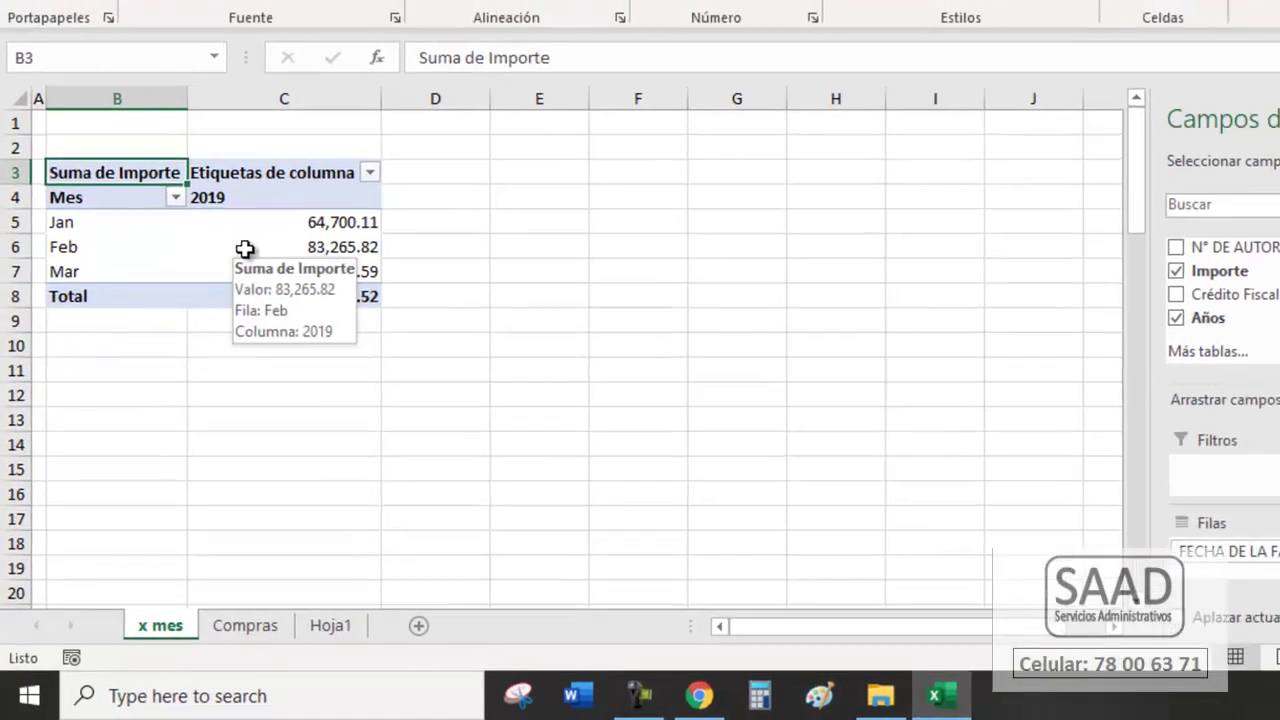
Turn off Autoajustar anchos de columnas al actualizar in the pivot table options.
left_click(201, 336)
right_click(203, 331)
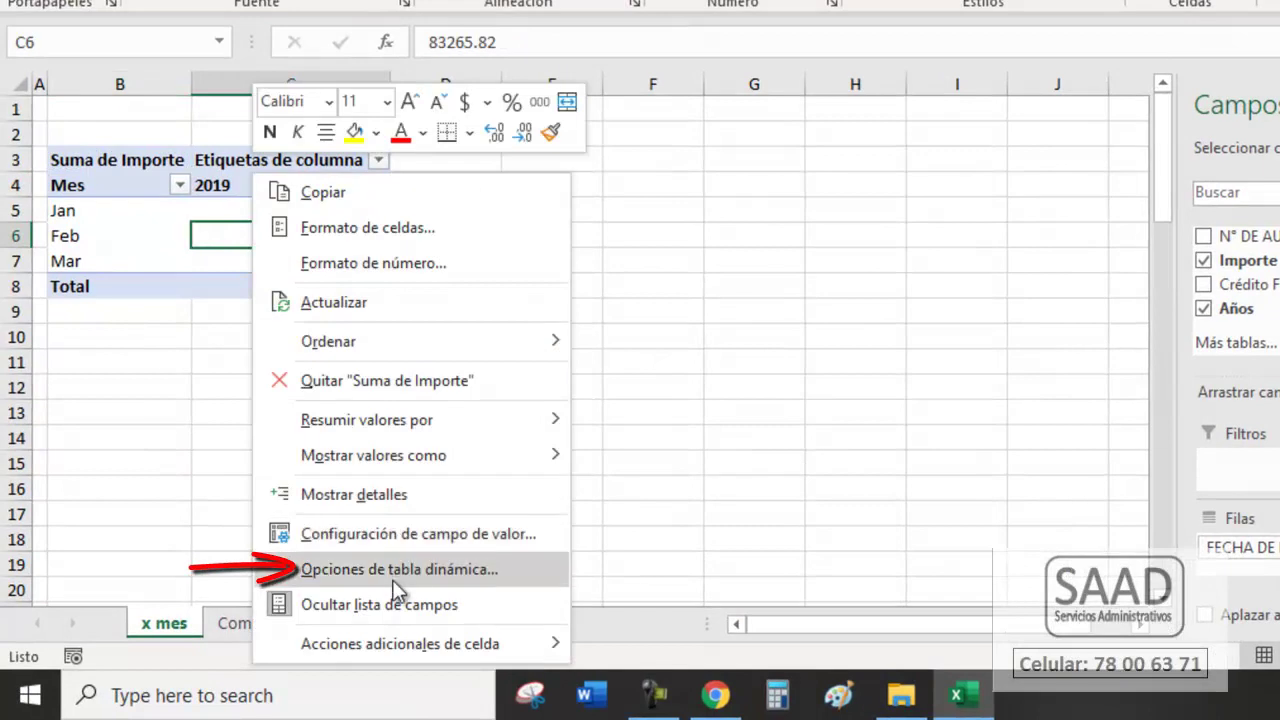
left_click(448, 569)
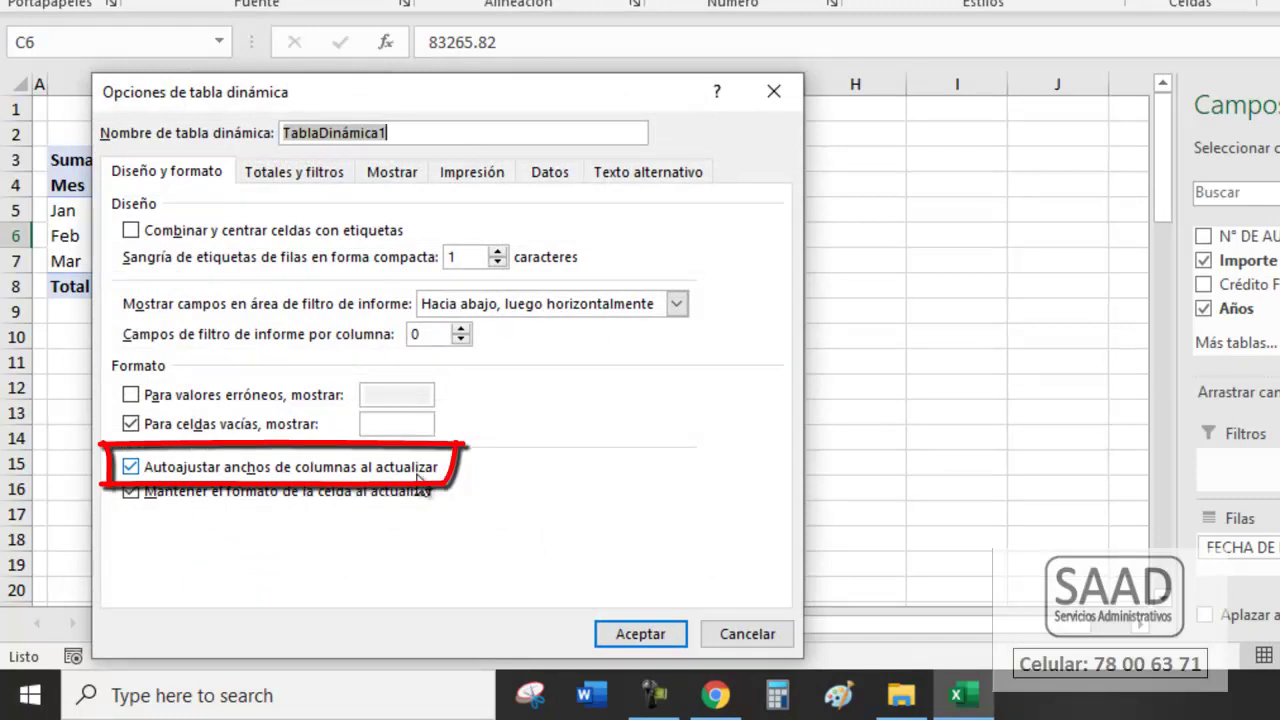
left_click(131, 470)
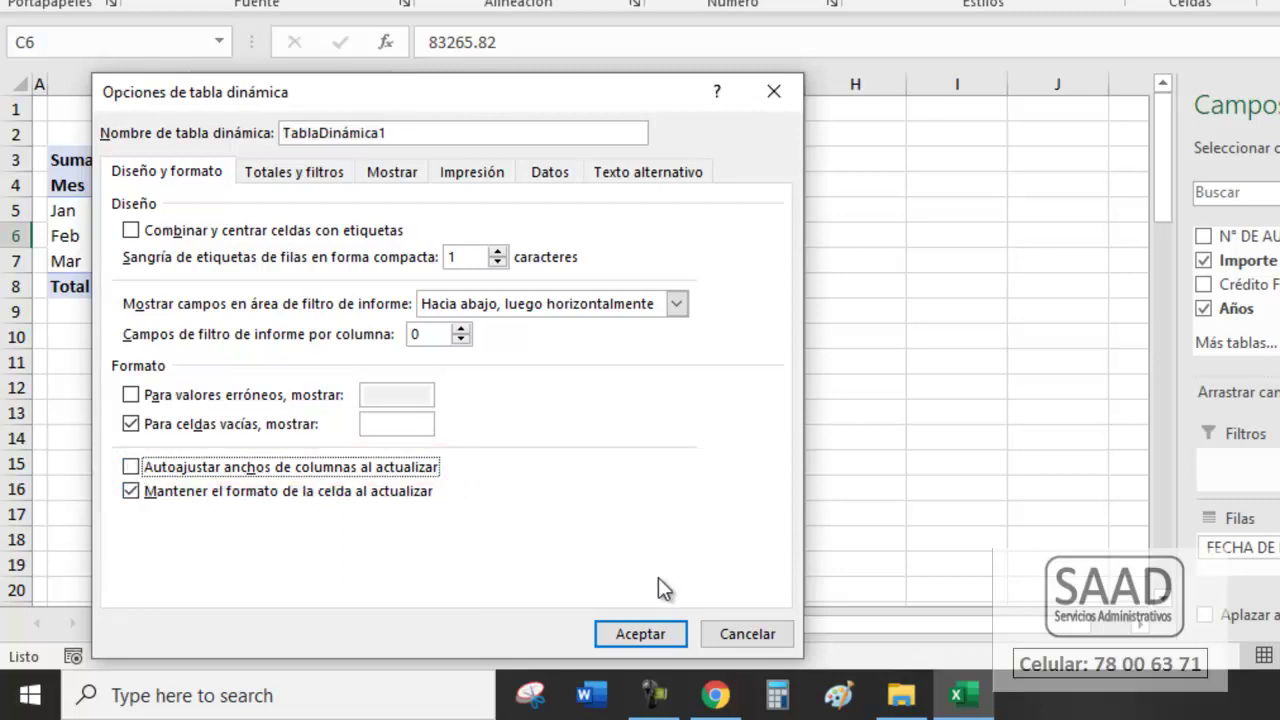
left_click(628, 632)
Try a width of 5 for column B.
left_click(96, 230)
key("alt+h")
type("ow")
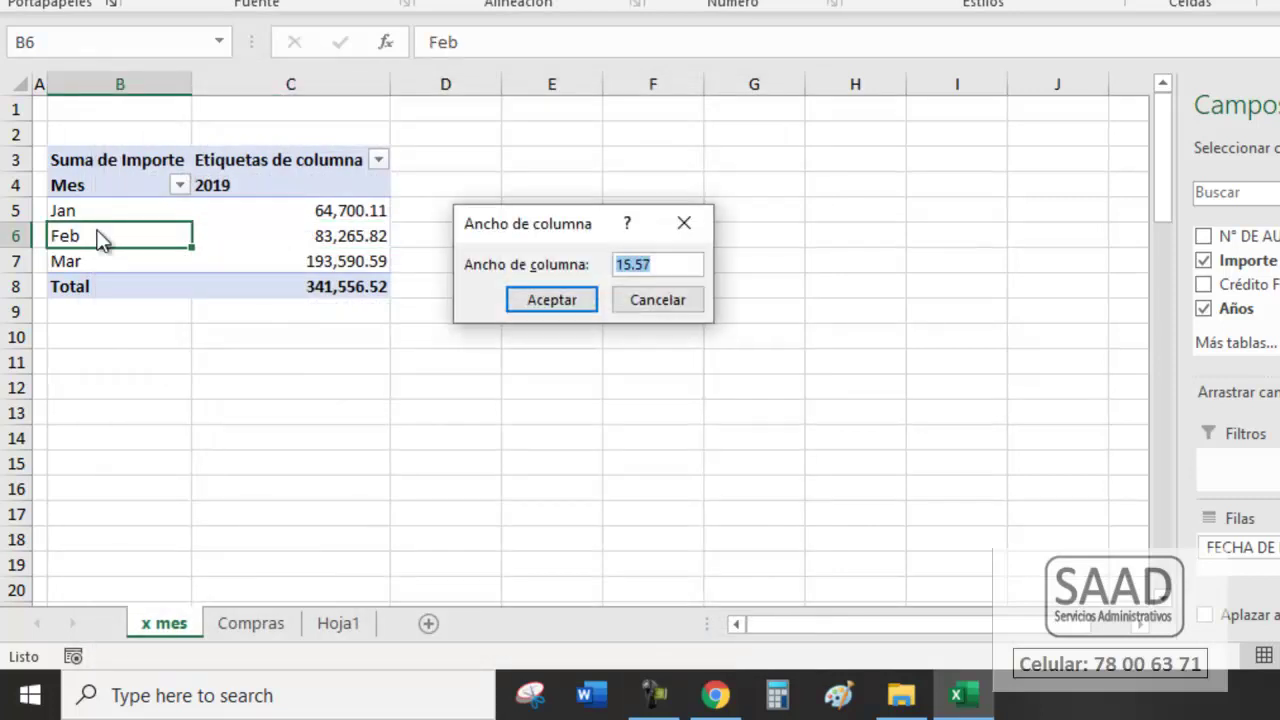
type("5")
key("Return")
left_click(94, 217)
key("Right")
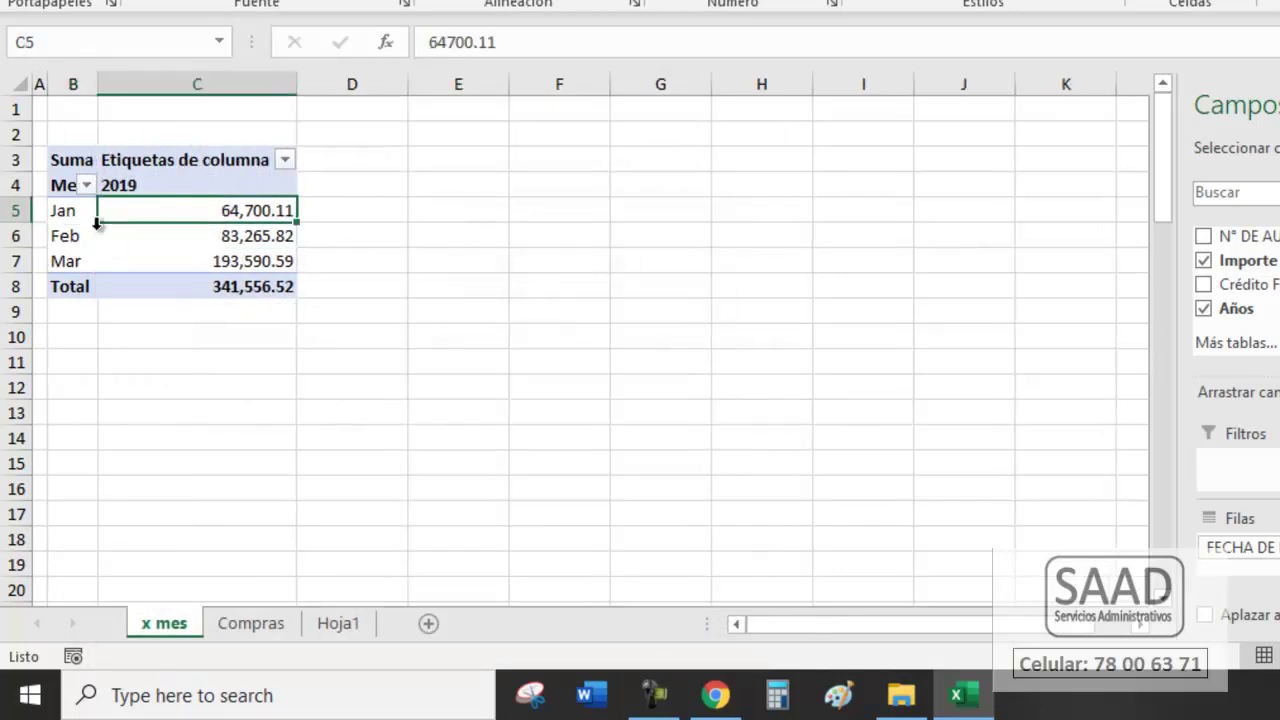
Set the width of column B to 7.
key("Left")
key("alt+h")
type("ow7")
key("Return")
Set the width of column C to 11.
key("Up")
key("Right")
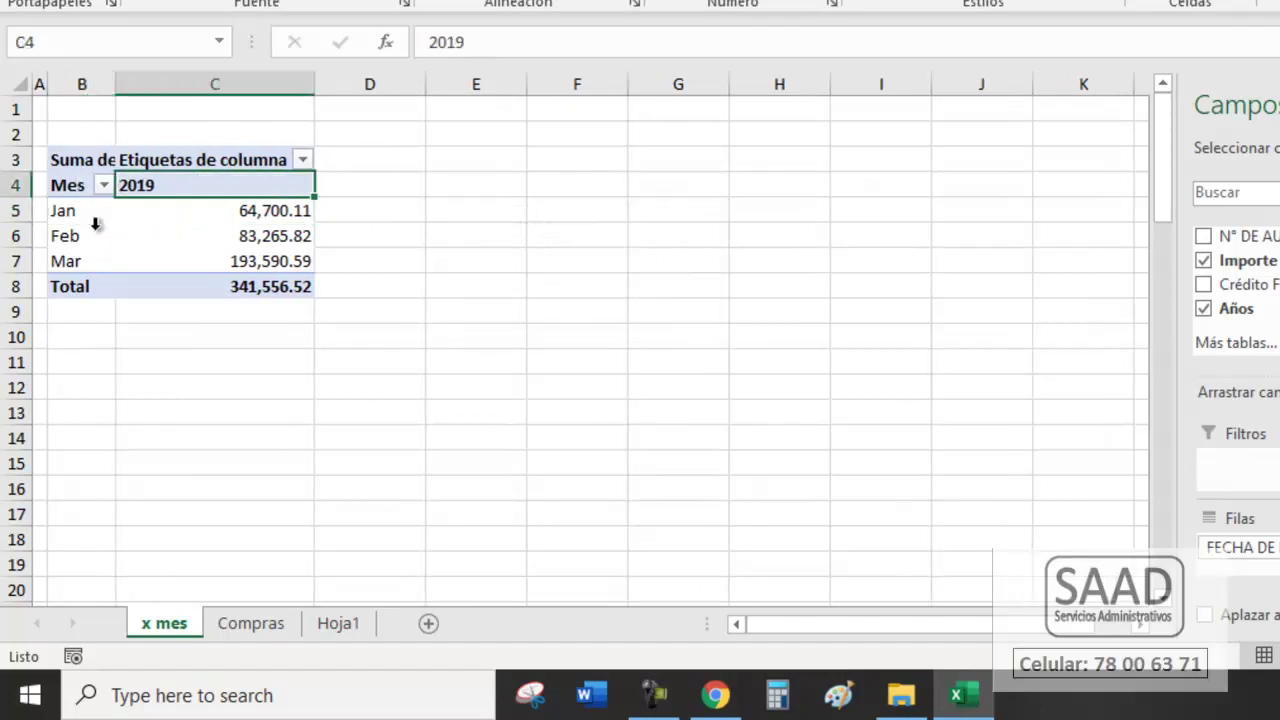
key("alt+h")
type("ow1")
key("Return")
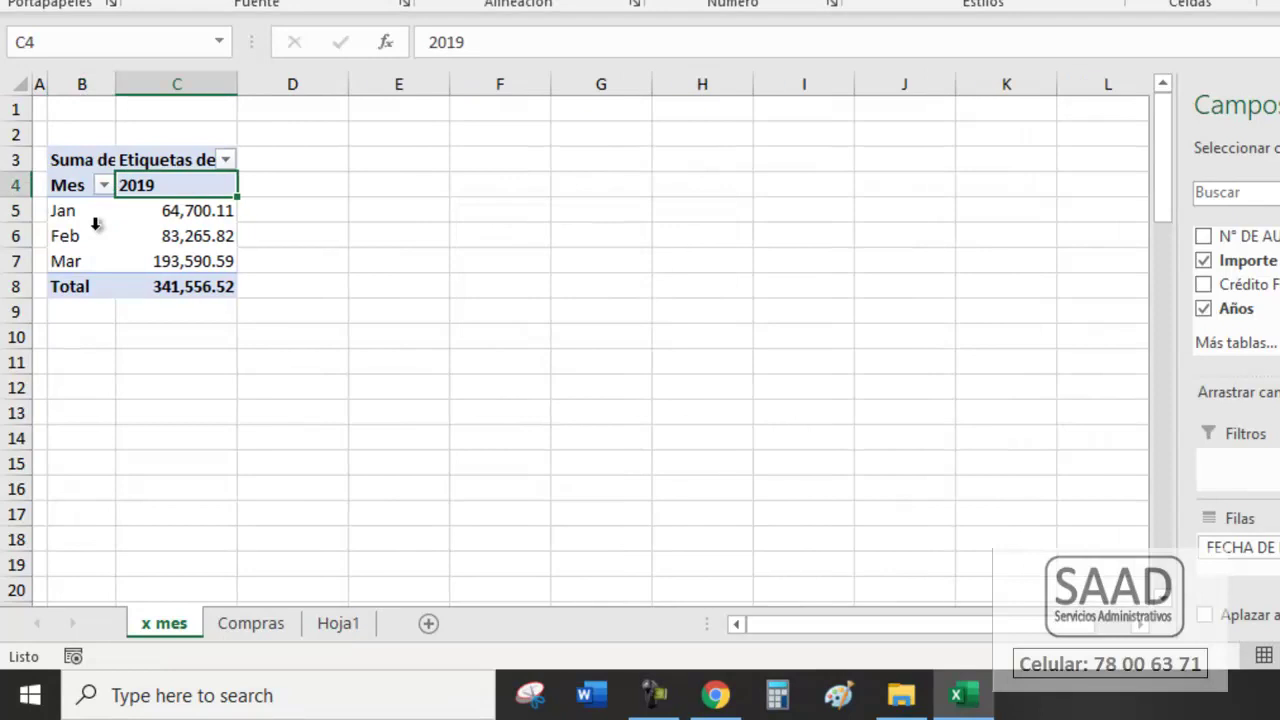
key("alt+h")
type("ow11")
key("Return")
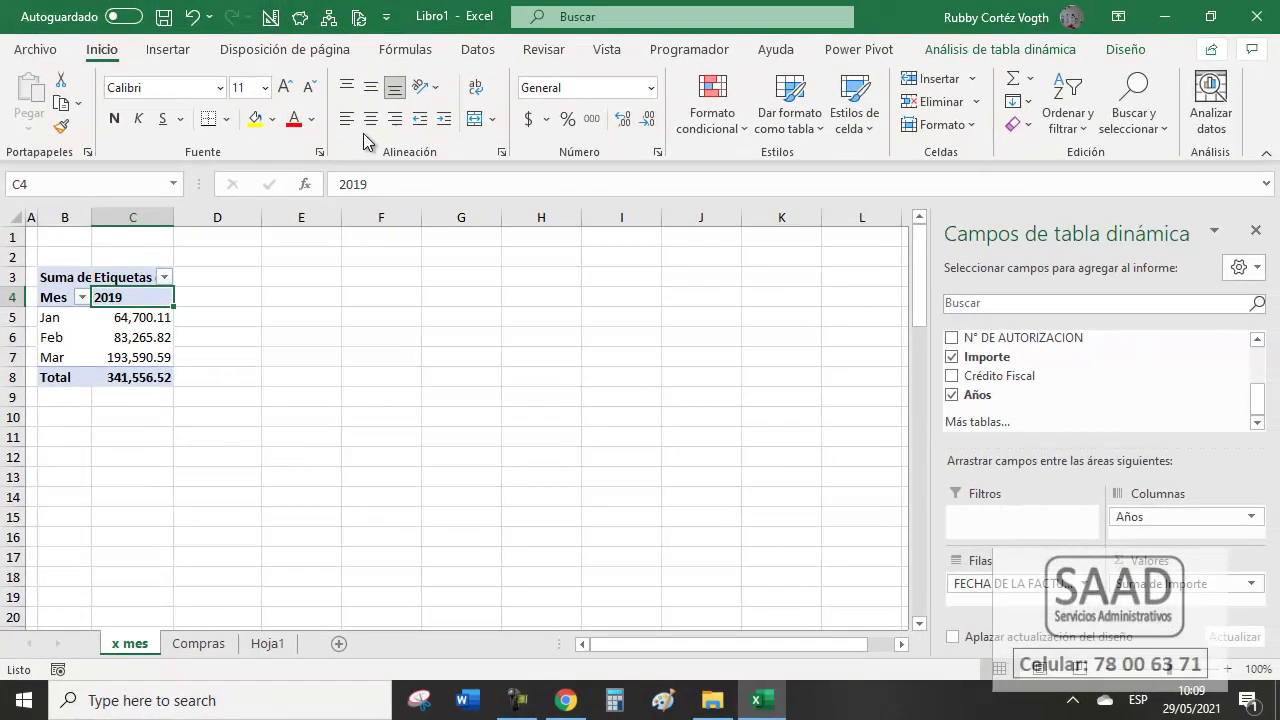
Refresh the pivot table to check that the column widths hold.
right_click(158, 357)
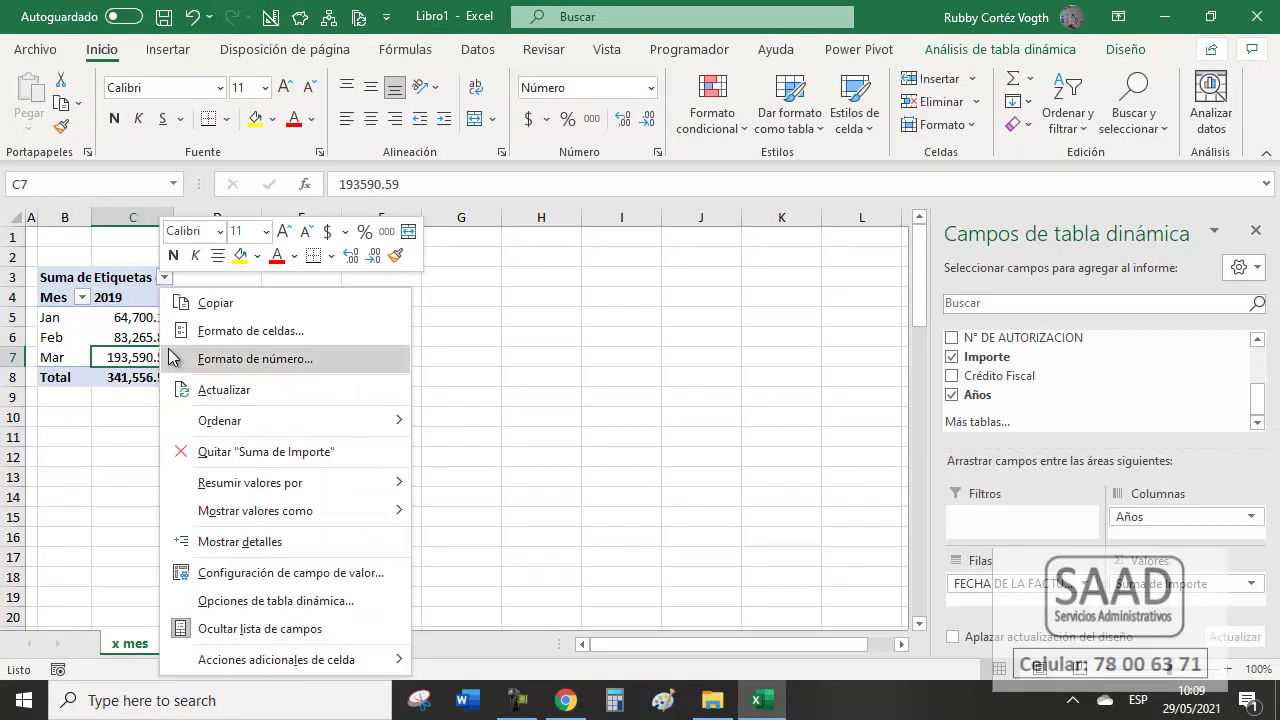
left_click(272, 390)
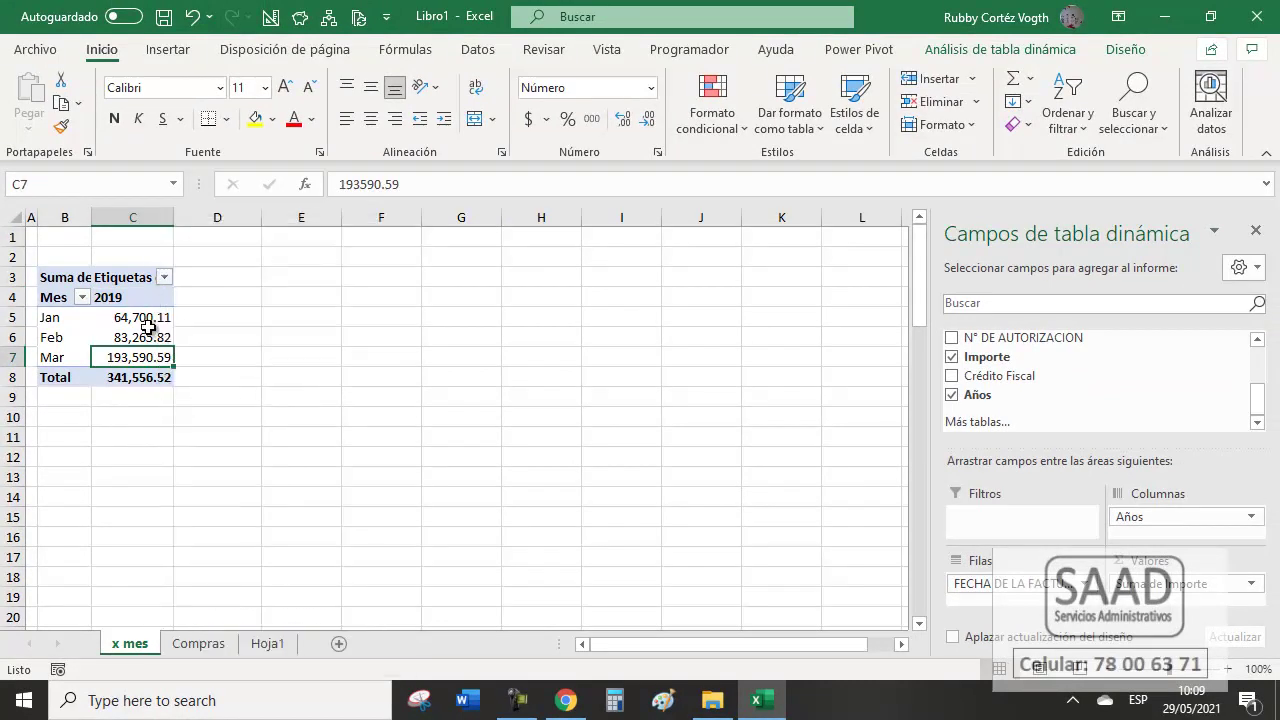
mouse_move(148, 327)
Insert a 2D line chart with markers based on the pivot table.
left_click(120, 336)
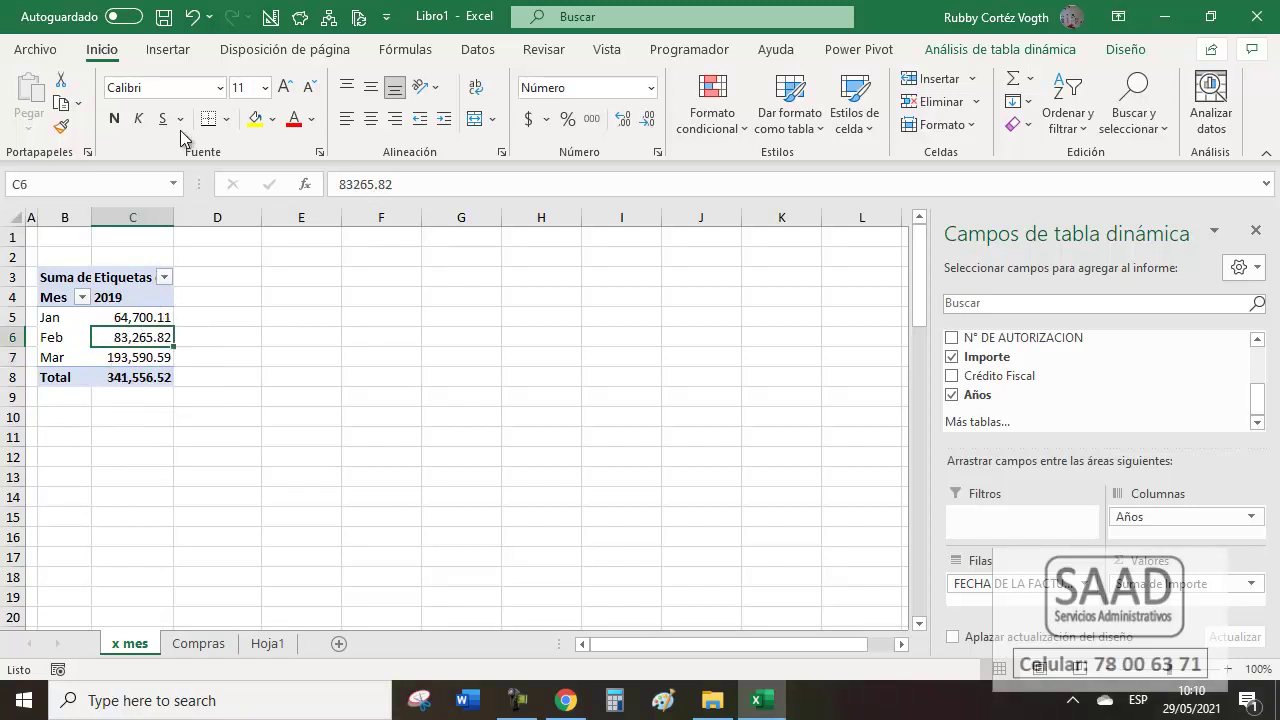
left_click(167, 52)
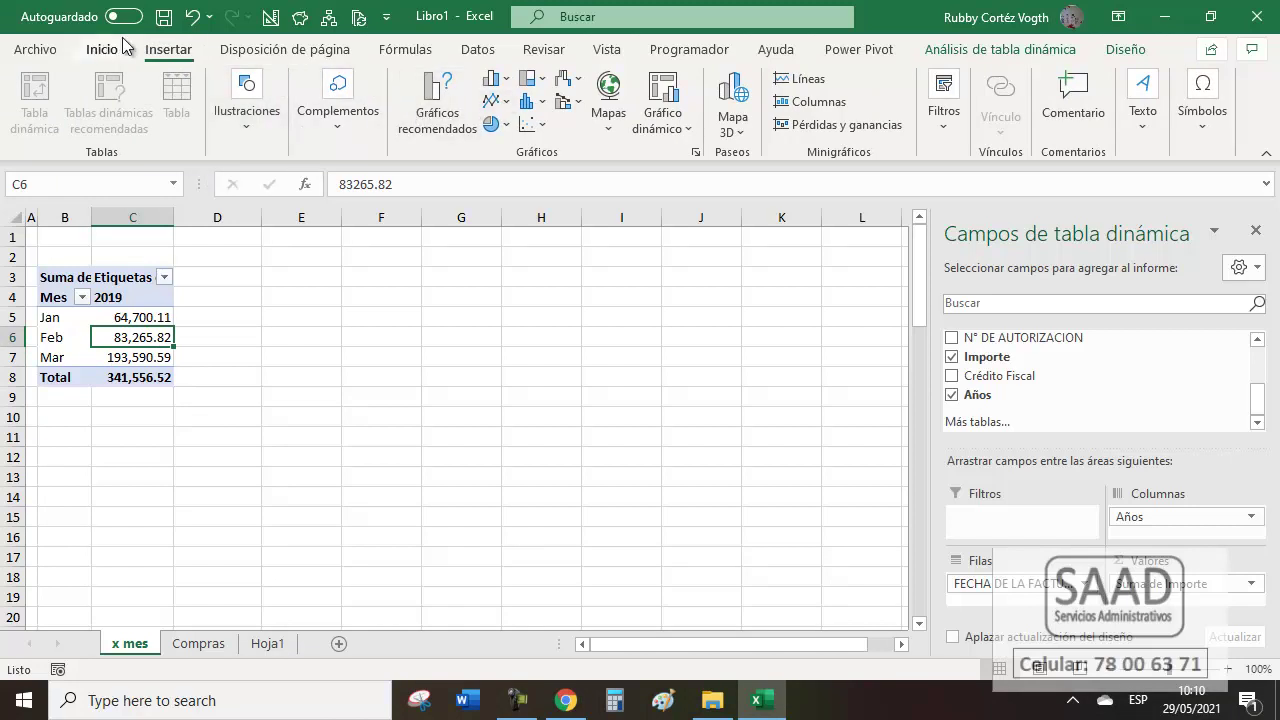
left_click(492, 102)
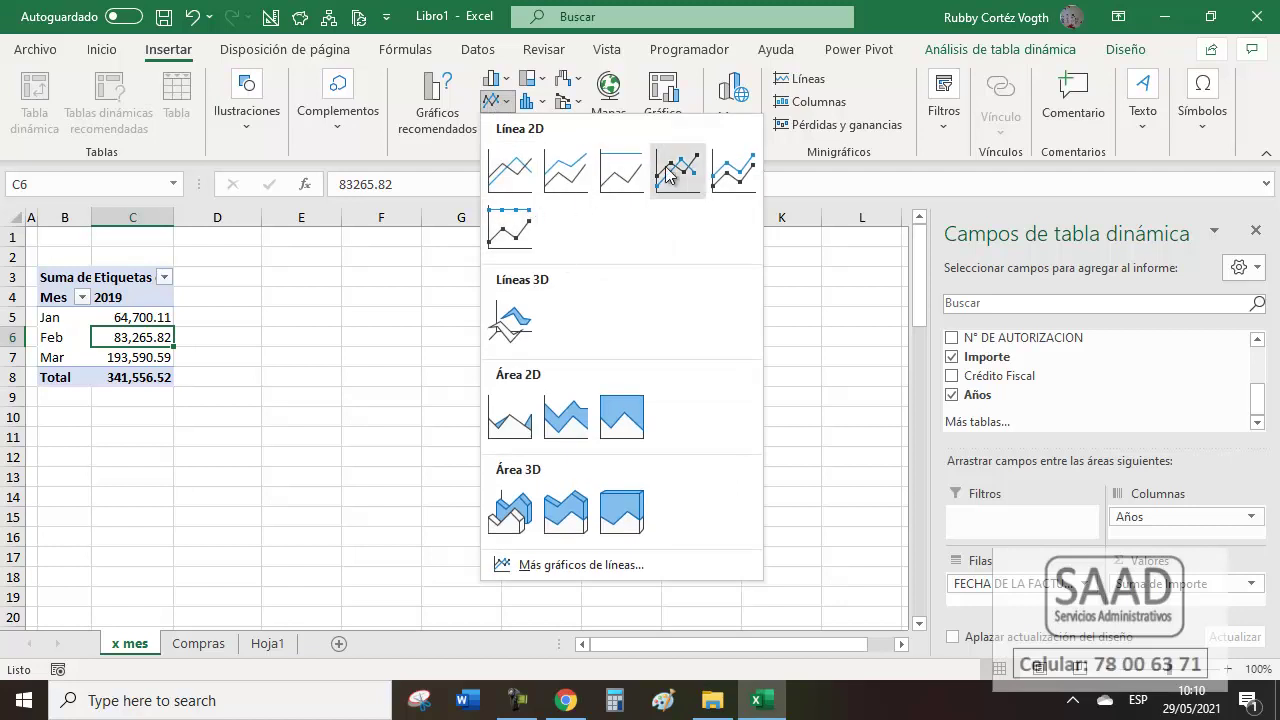
left_click(671, 172)
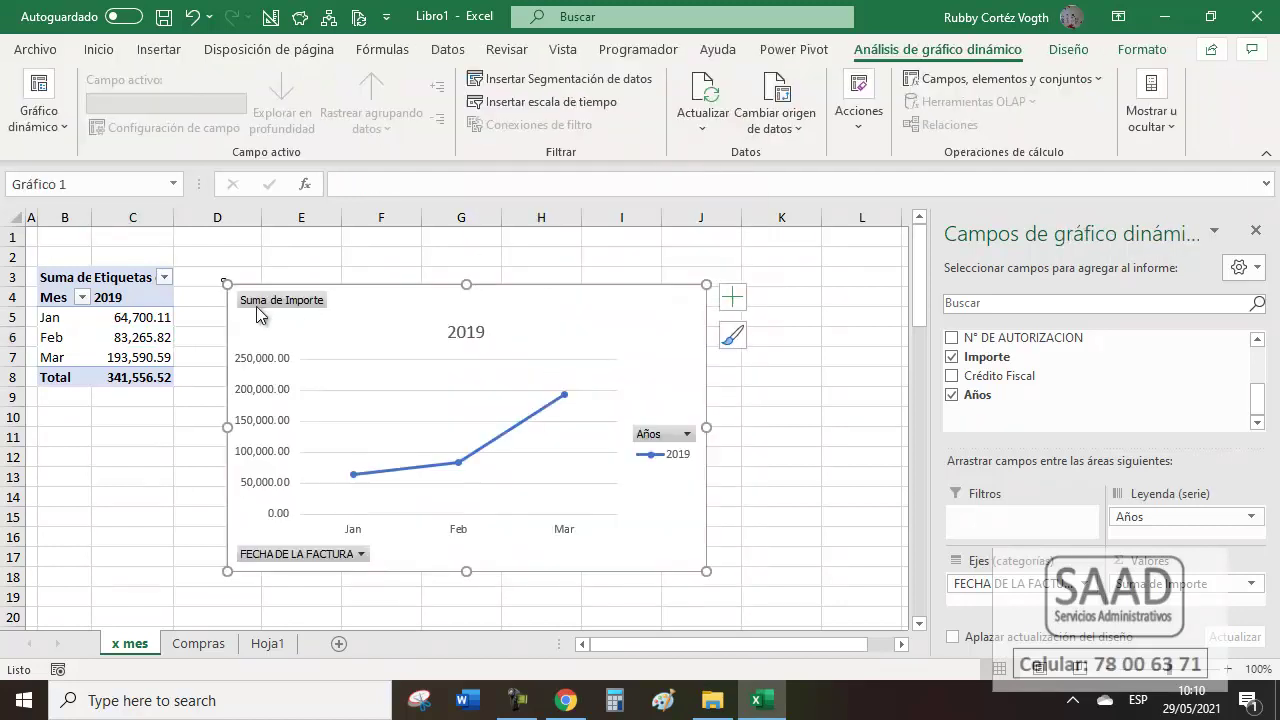
Move the pivot chart up to row 2 beside the pivot table and narrow column E to a thin spacer.
mouse_move(246, 340)
left_mouse_down()
mouse_move(288, 305)
mouse_move(357, 309)
left_mouse_up()
left_click_drag(342, 218, 272, 222)
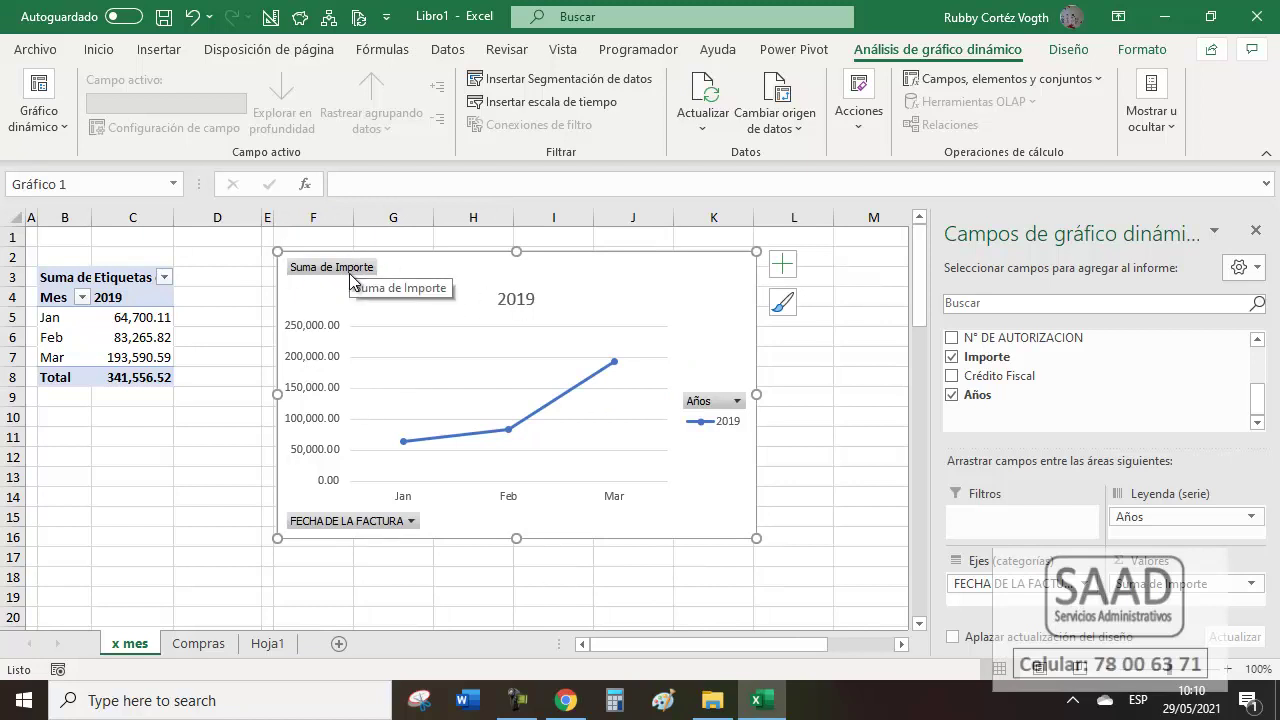
Hide all field buttons on the pivot chart.
left_click(404, 520)
left_click(404, 520)
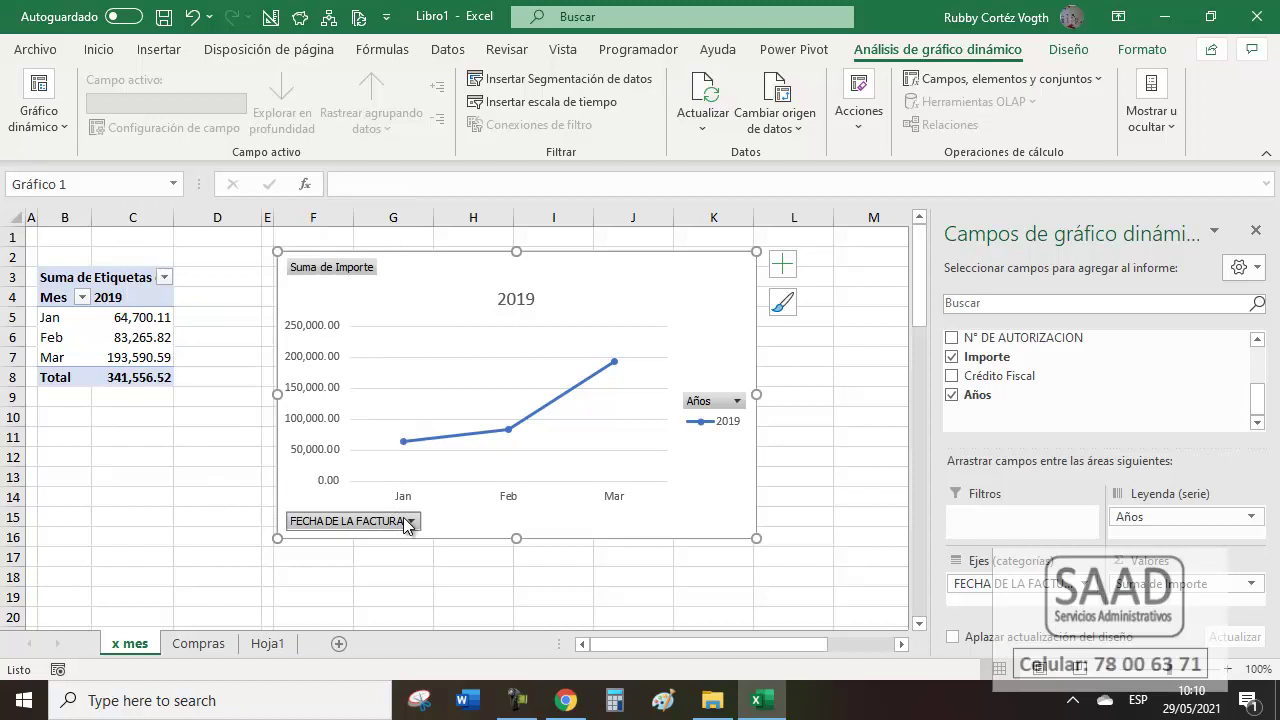
left_click(82, 297)
left_click(132, 337)
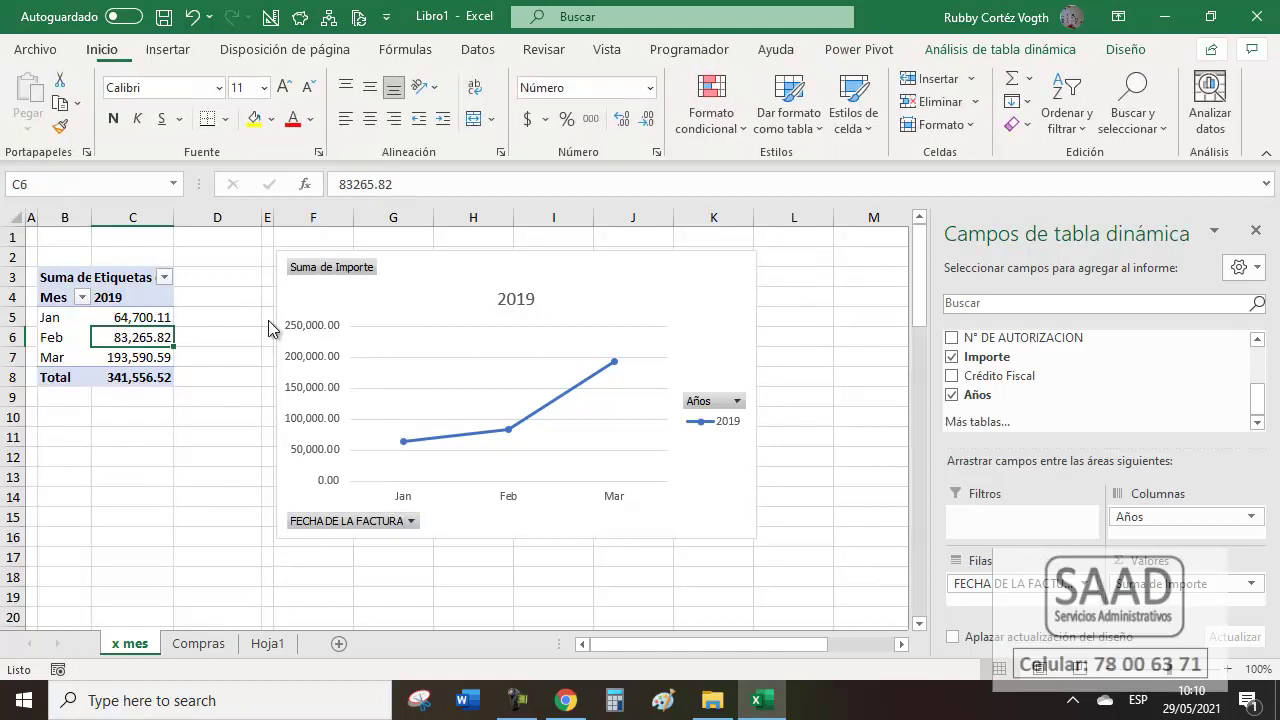
right_click(349, 524)
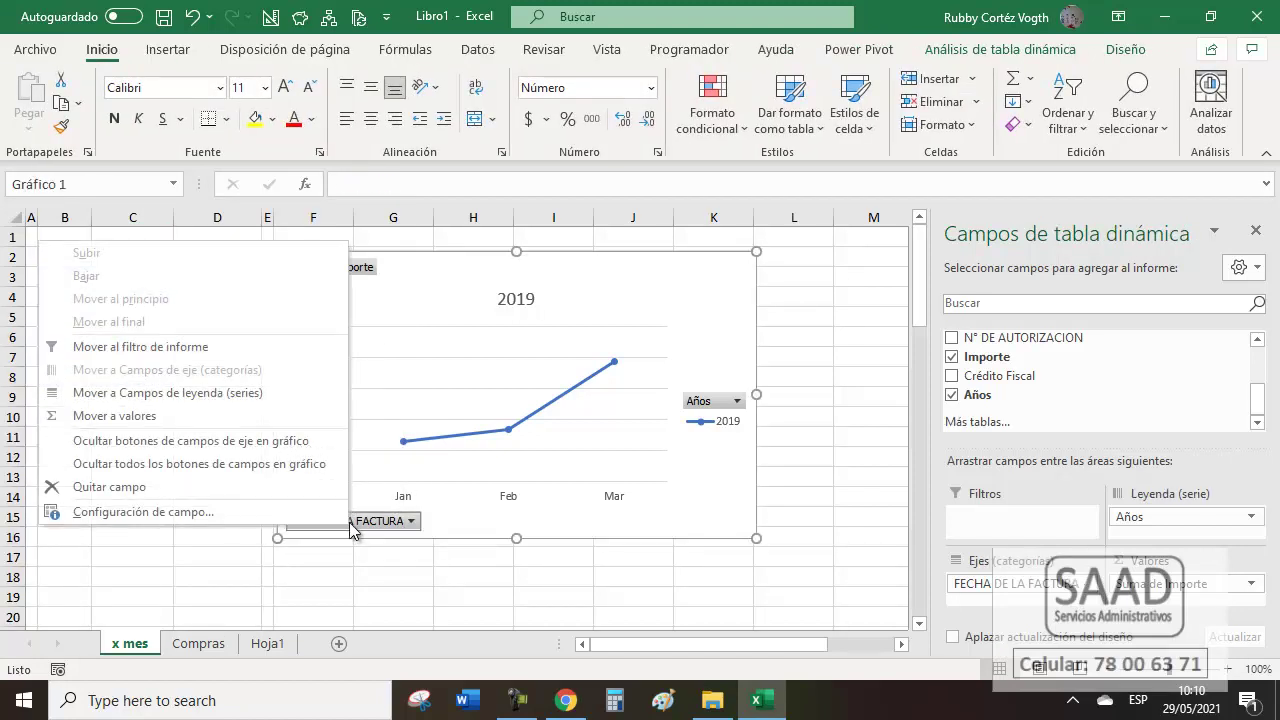
left_click(184, 467)
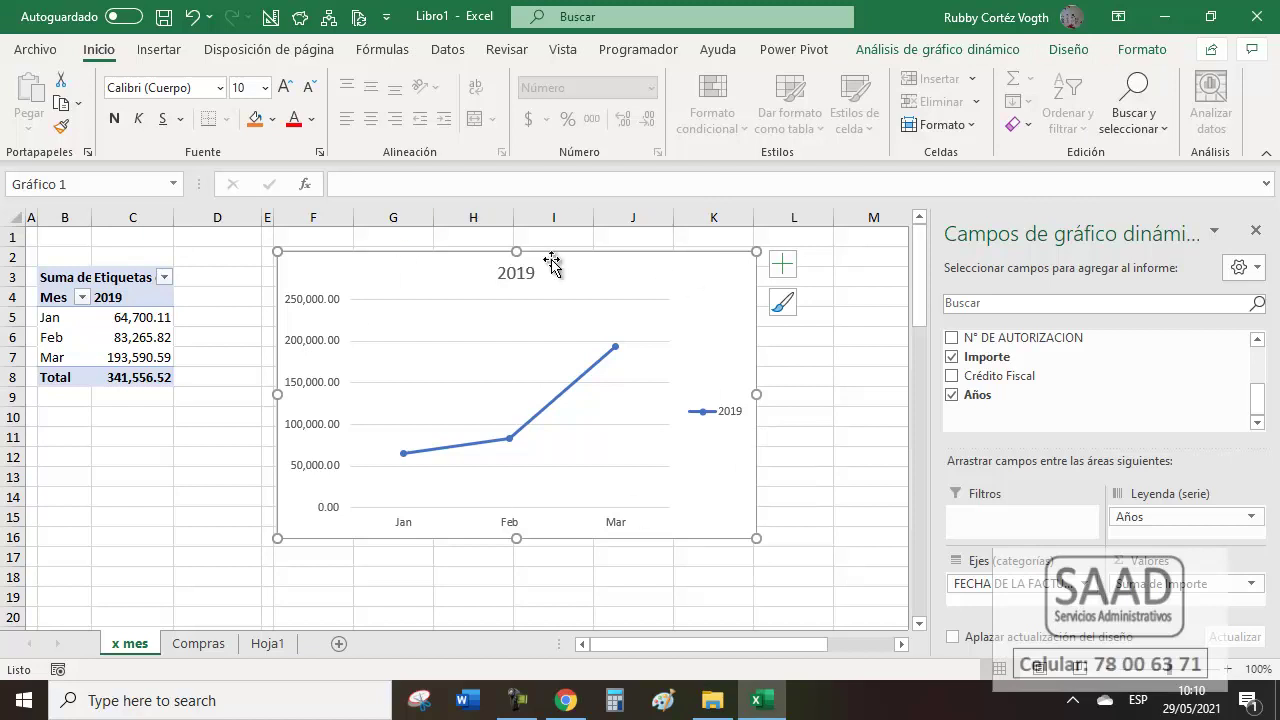
Place the pivot chart's legend above the plot area with the Arriba option.
left_click(1066, 49)
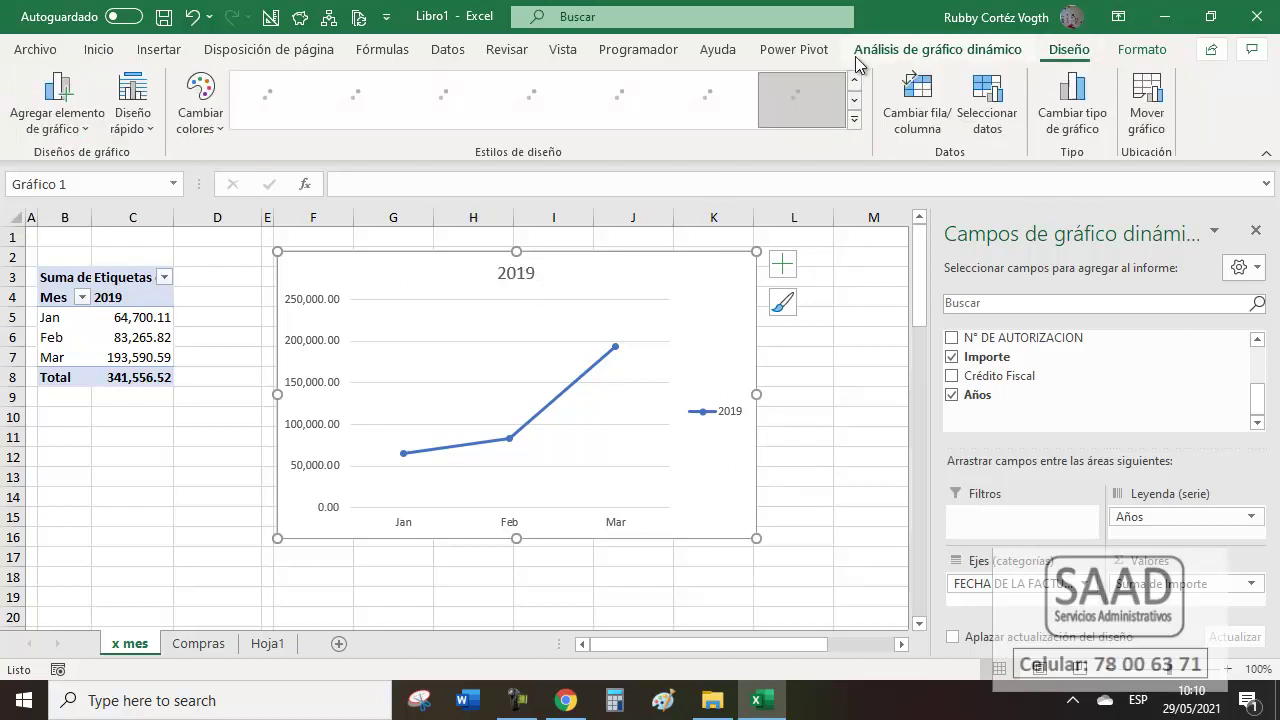
left_click(54, 107)
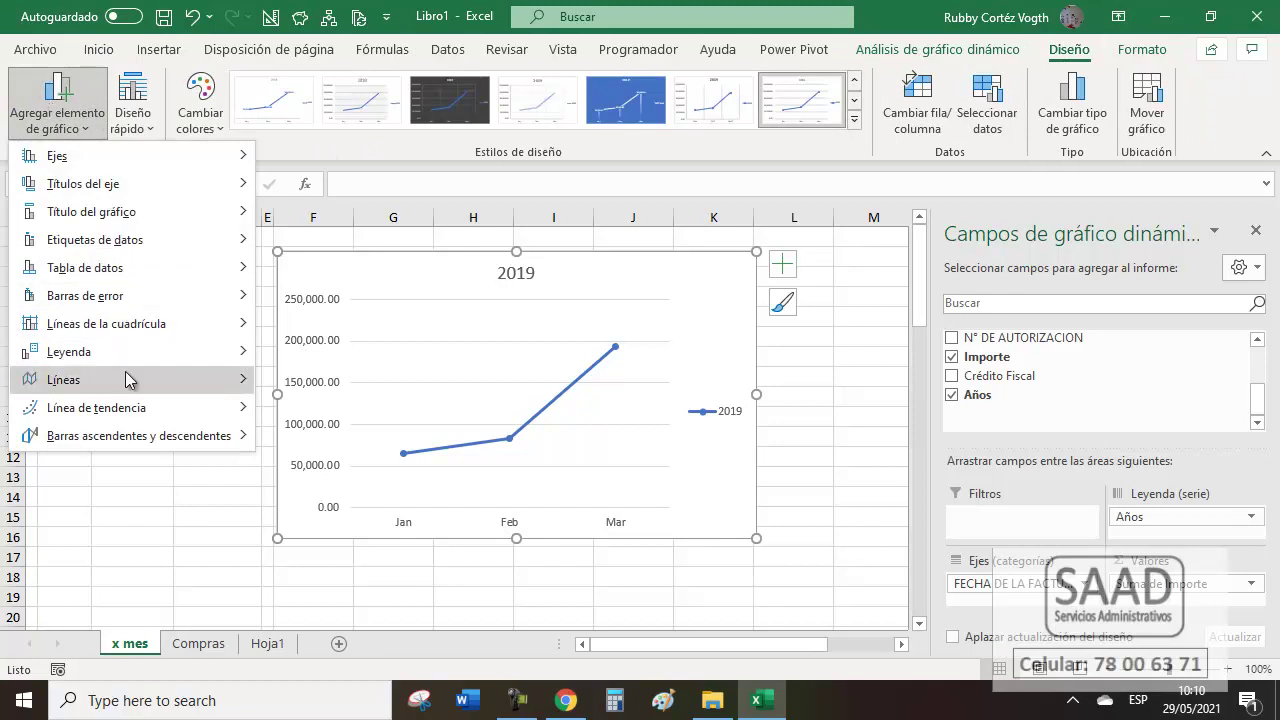
mouse_move(67, 368)
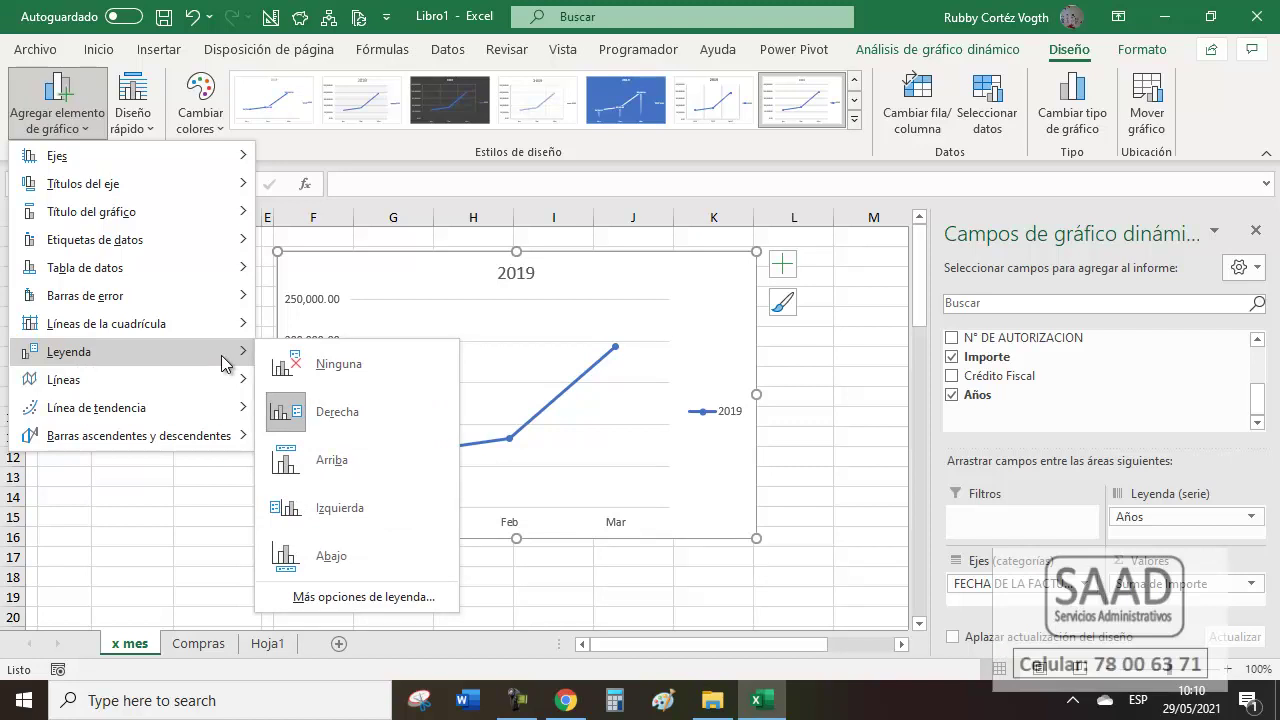
left_click(338, 458)
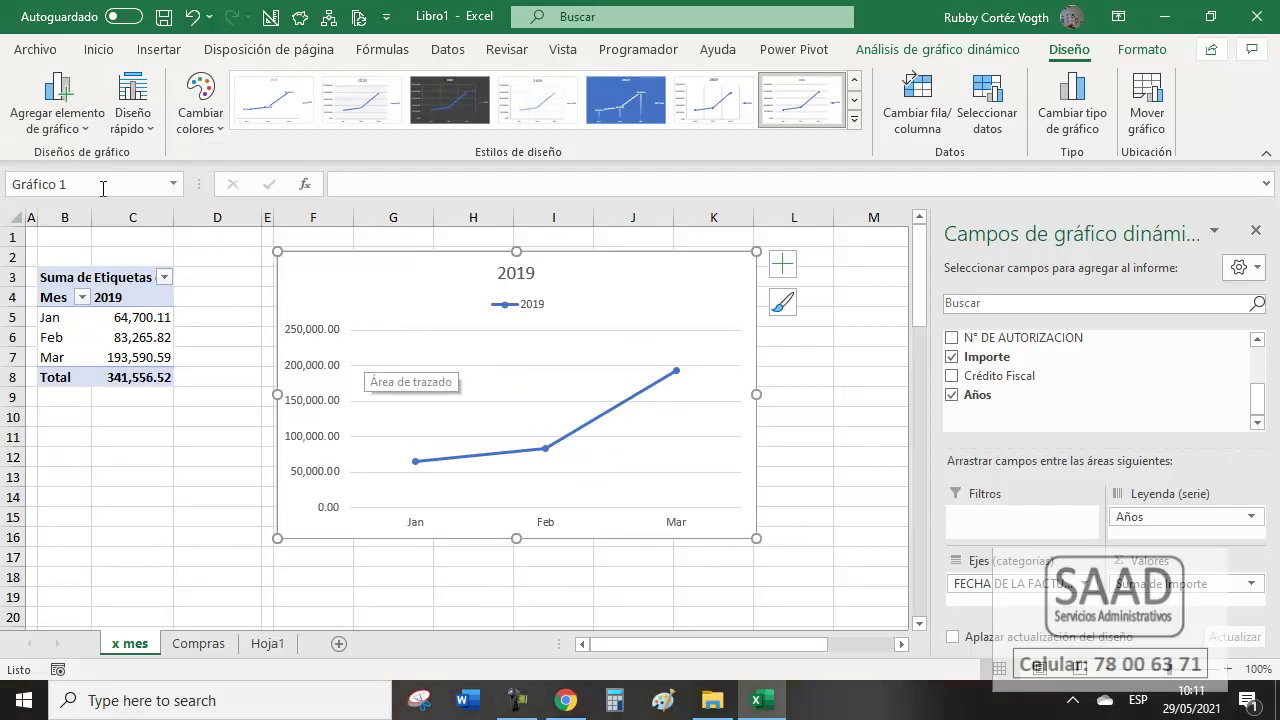
Add primary major vertical gridlines to the pivot chart.
left_click(62, 127)
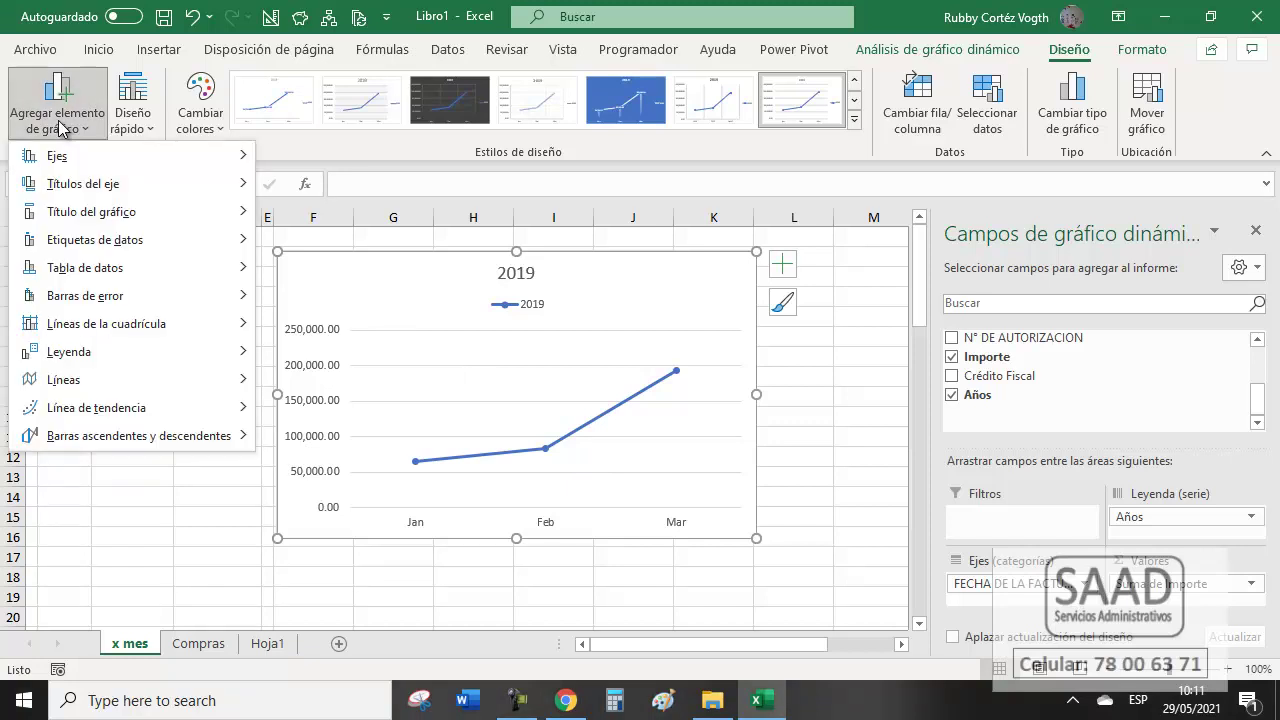
mouse_move(146, 326)
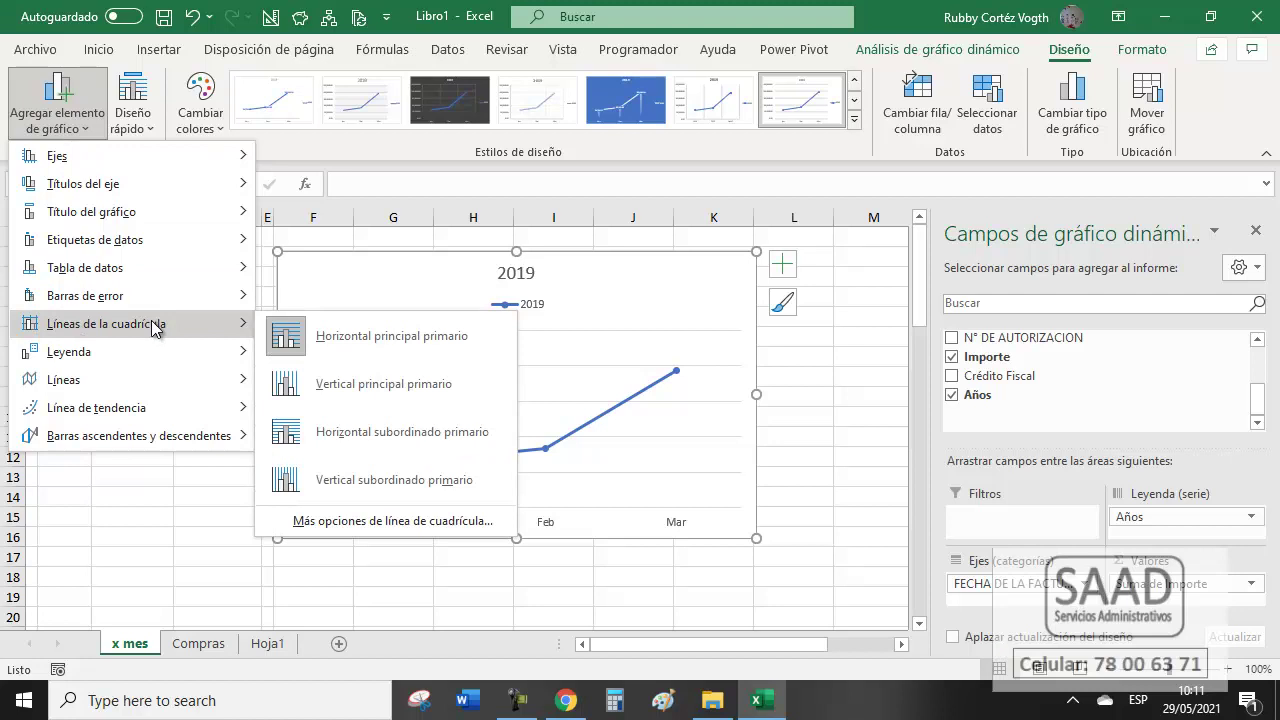
left_click(380, 387)
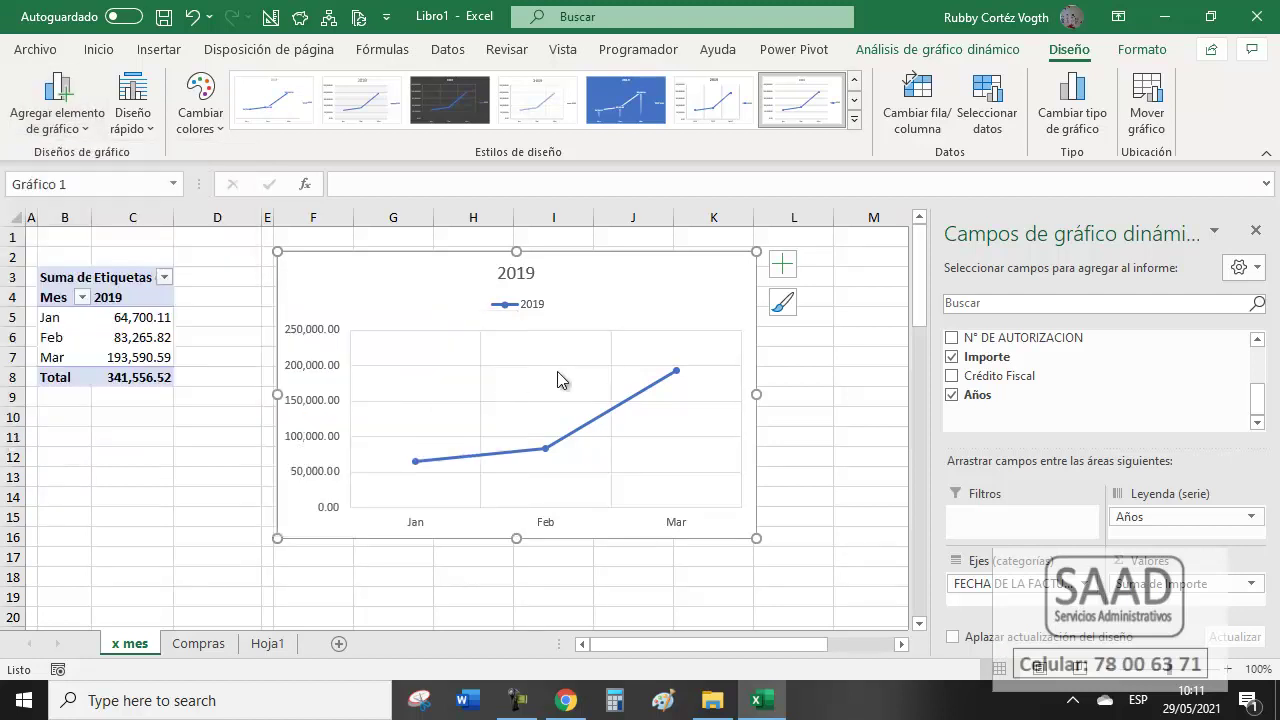
Close the chart's field list and widen the pivot chart to the far edge of column M.
left_click(1256, 231)
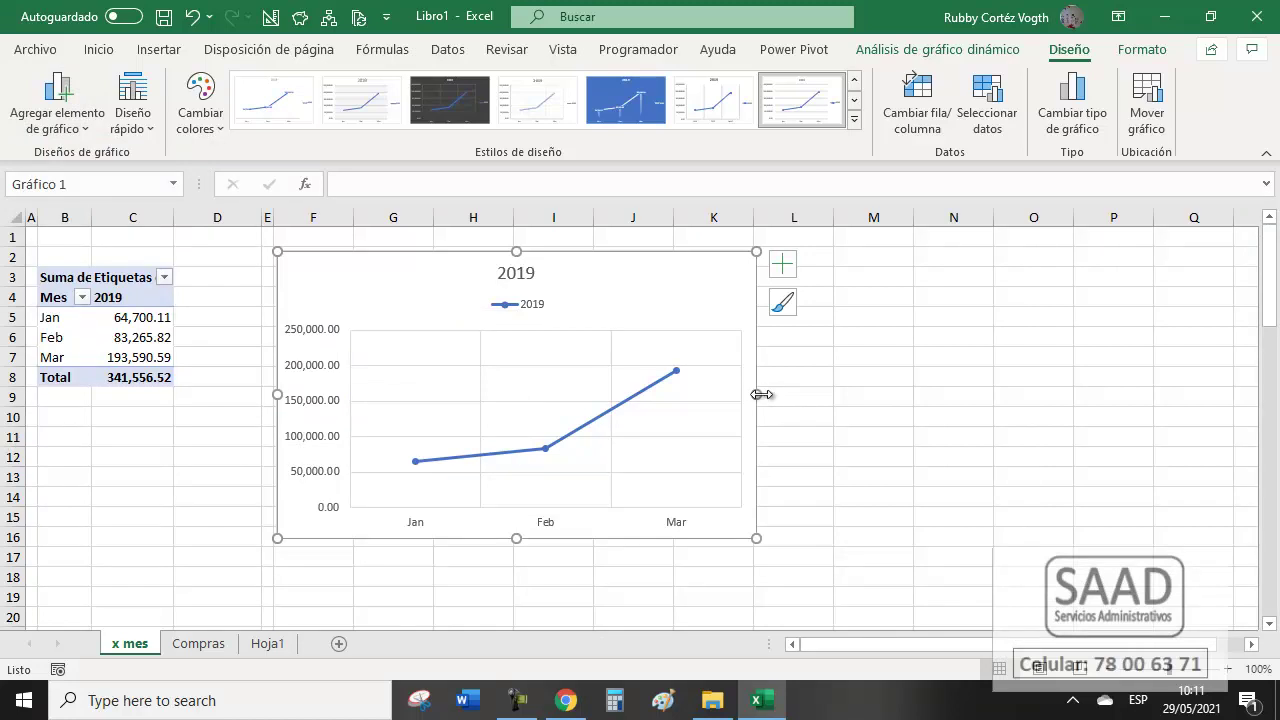
left_click_drag(757, 394, 996, 394)
left_click(125, 417)
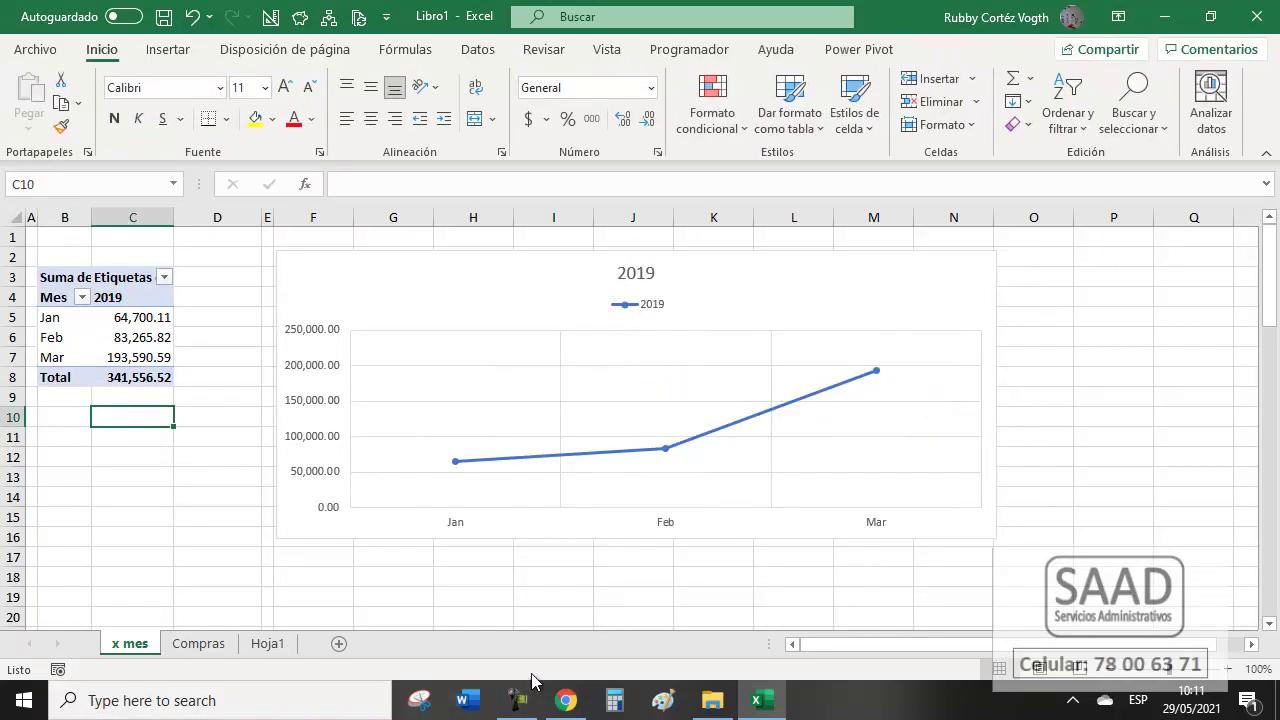
Save the workbook over consolidado compras.xlsx in the Desktop folder consolidado Power Query, and close it.
left_click(35, 50)
left_click(82, 320)
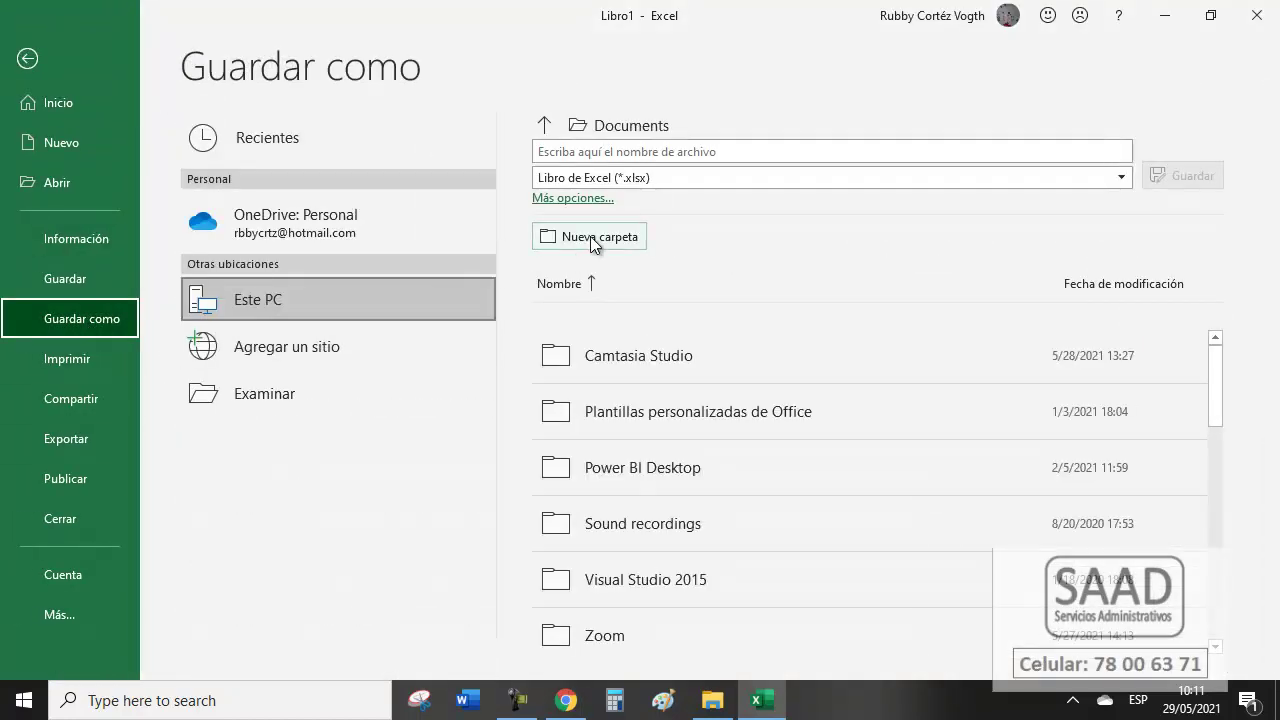
left_click(305, 384)
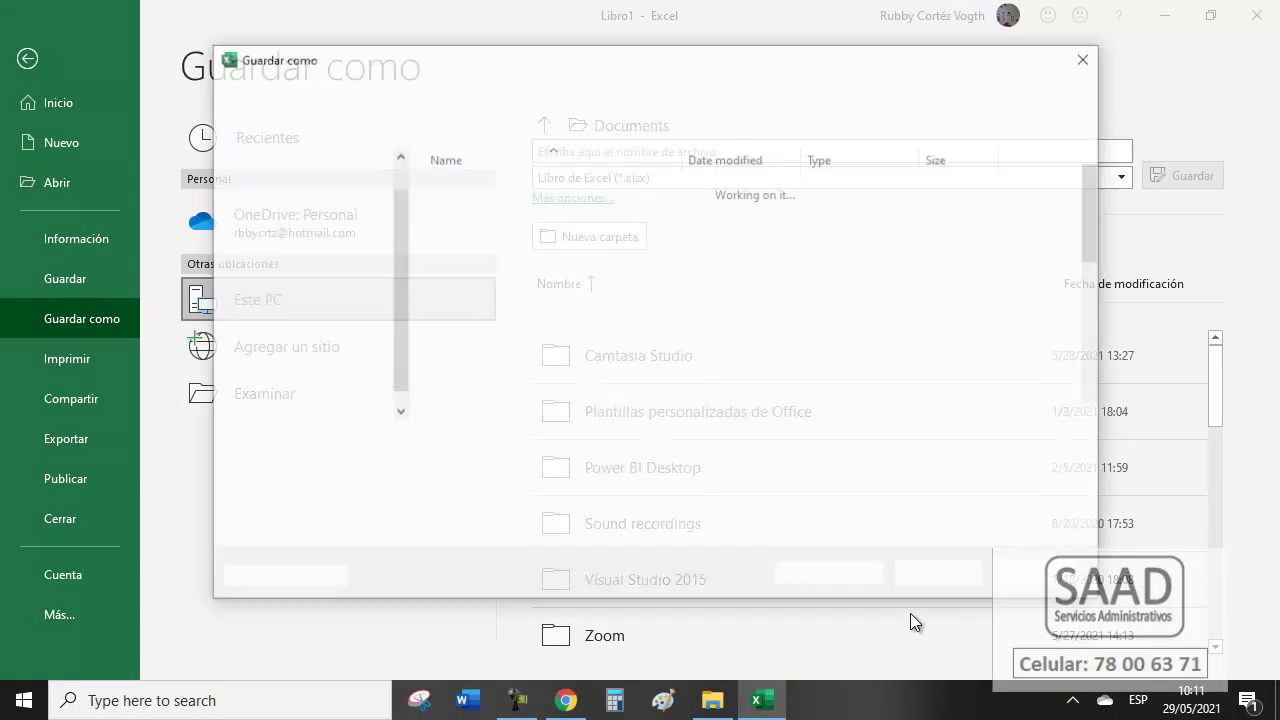
scroll(399, 187, "up", 5)
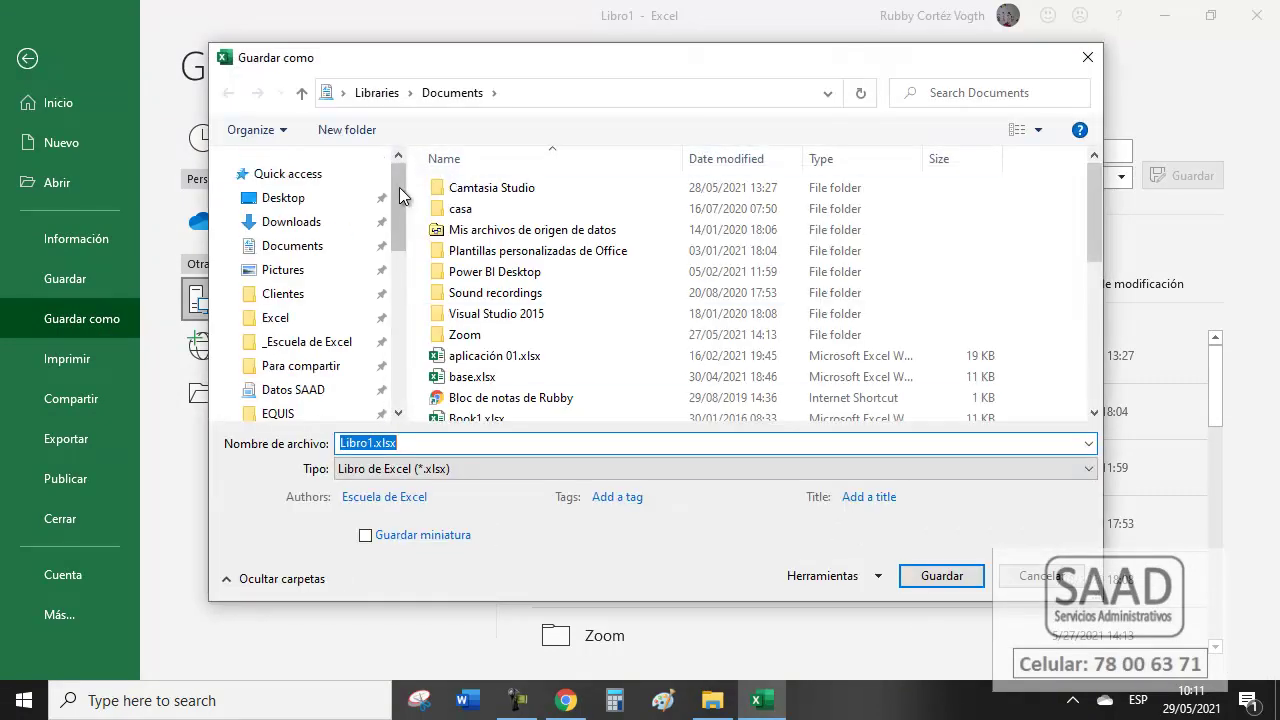
left_click(284, 200)
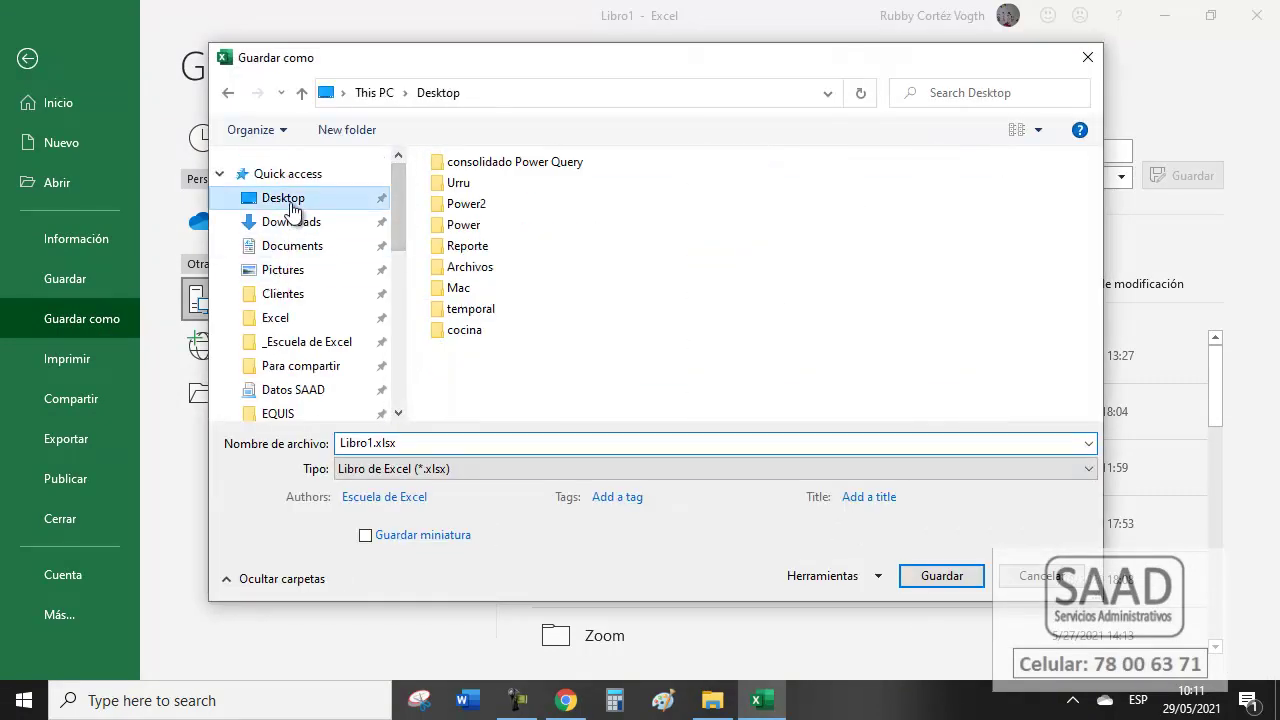
double_click(474, 168)
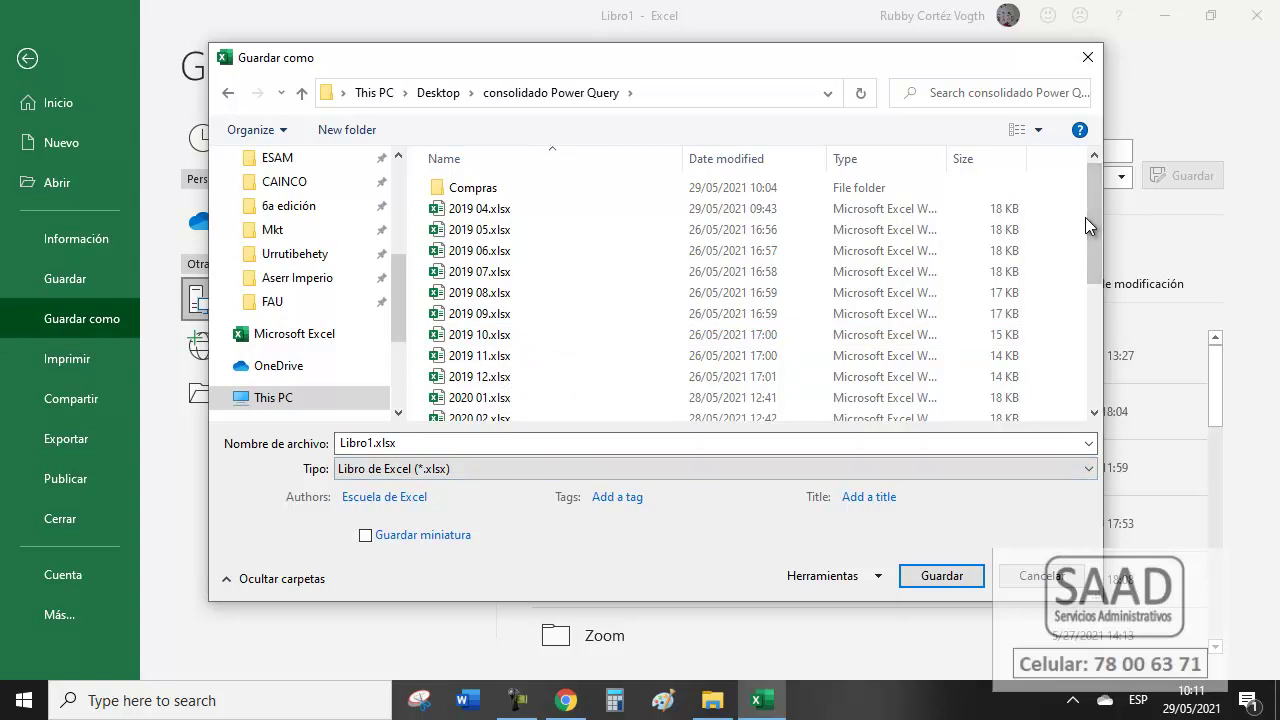
left_click_drag(1089, 196, 1092, 314)
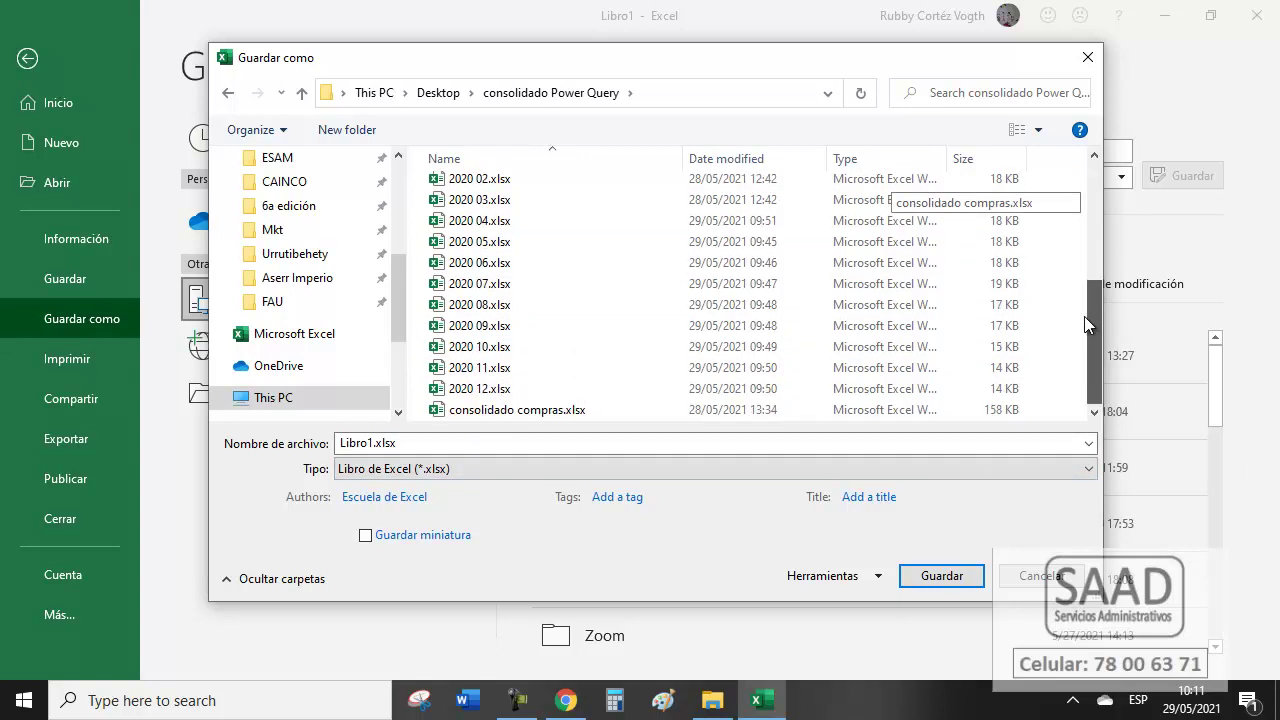
left_click(493, 413)
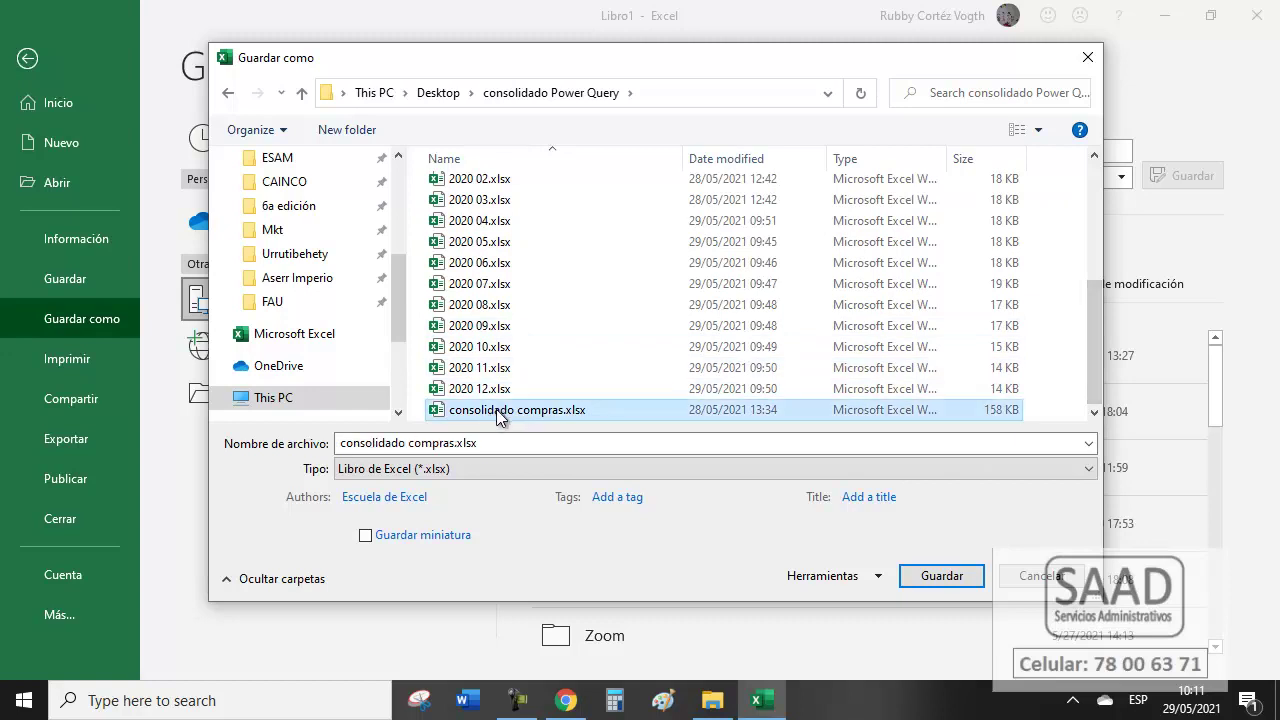
left_click(975, 582)
left_click(686, 352)
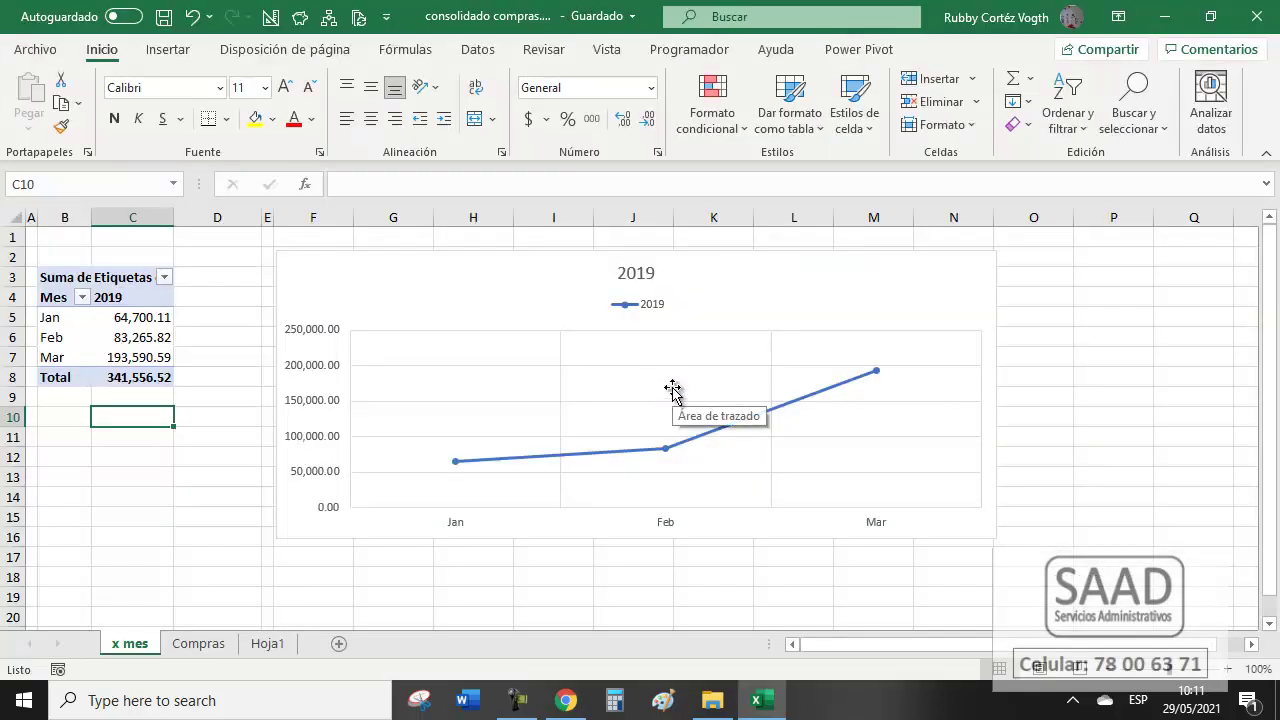
left_click(1248, 16)
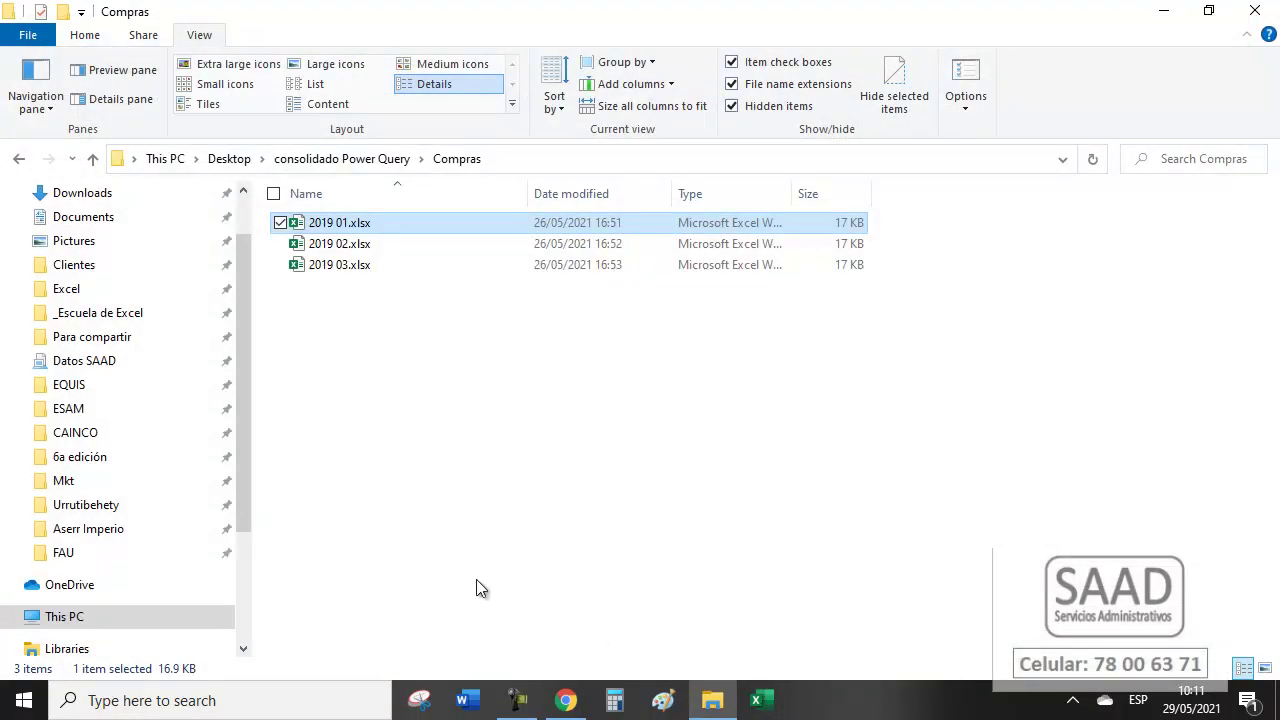
In File Explorer, put the workbook 2019 04.xlsx from the consolidado Power Query folder into its Compras subfolder.
left_click(315, 302)
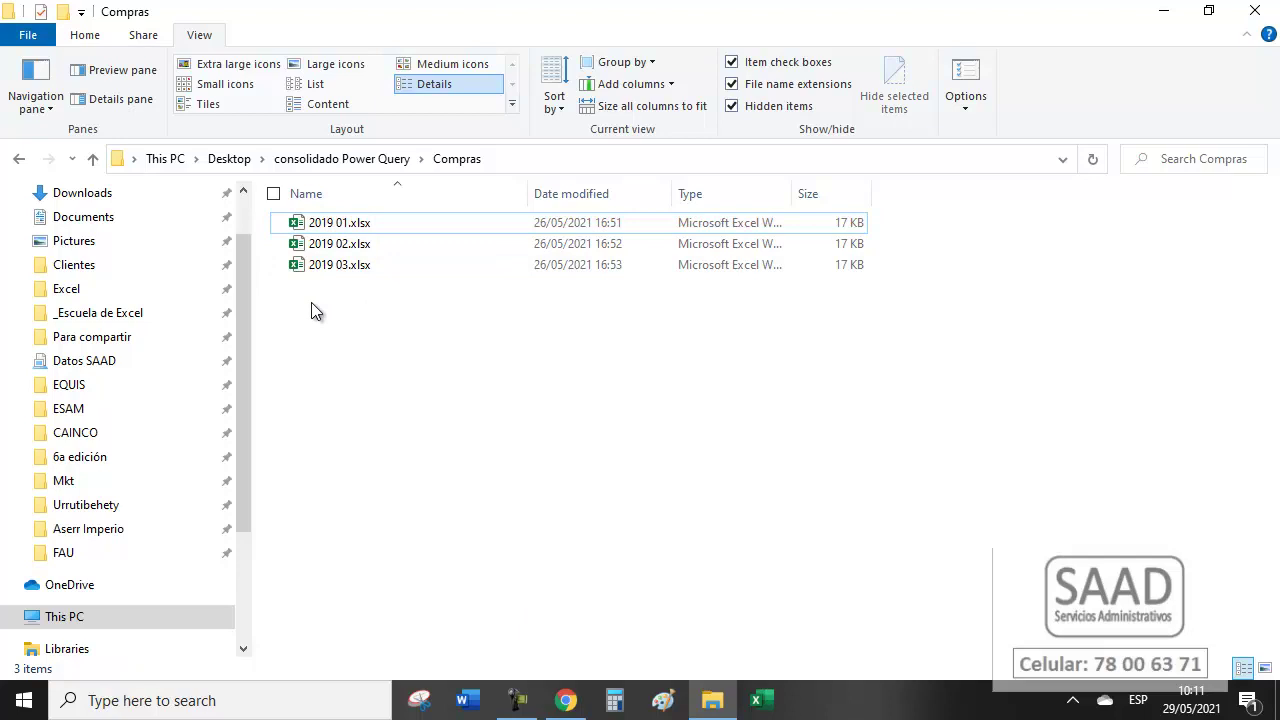
left_click(92, 158)
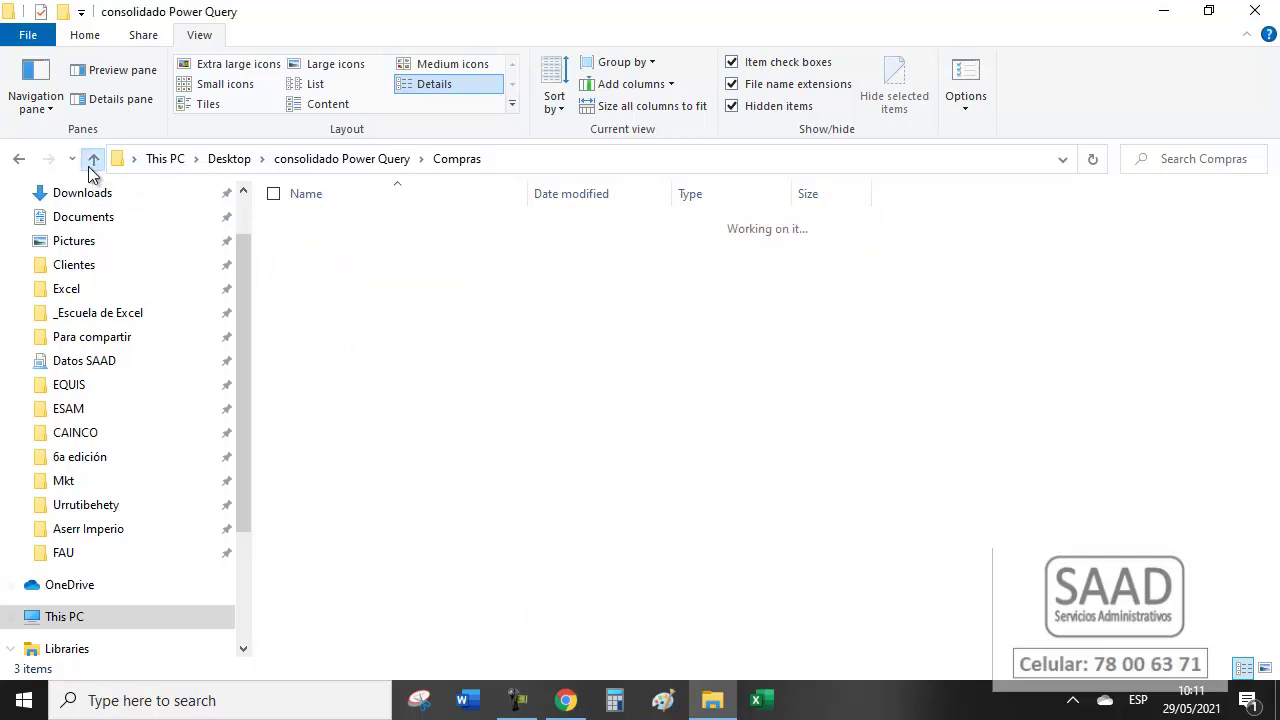
left_click(370, 248)
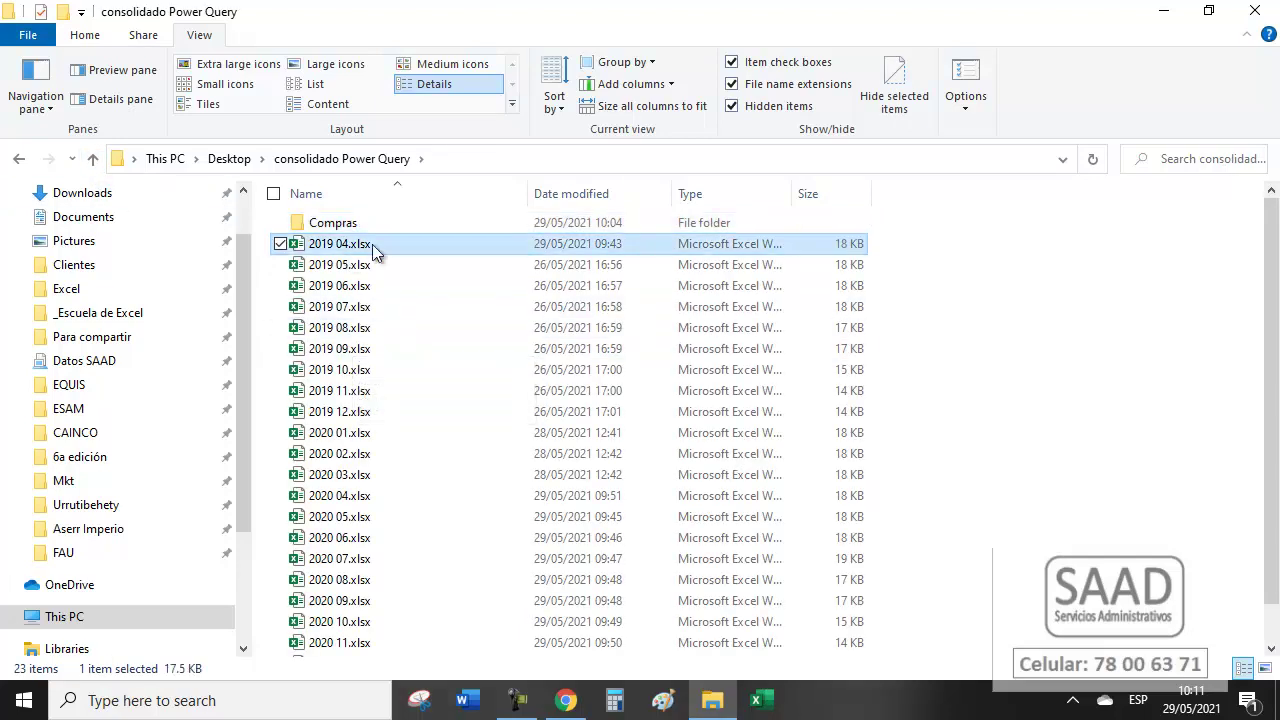
double_click(325, 224)
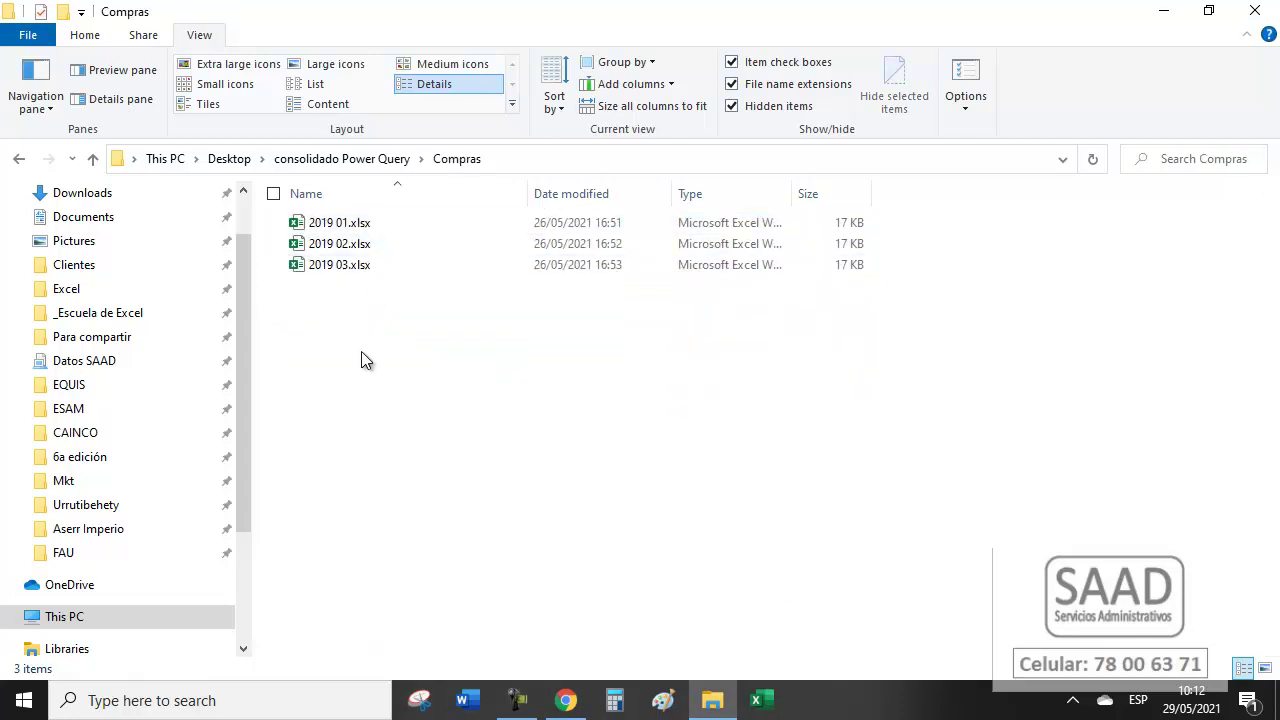
key("ctrl+v")
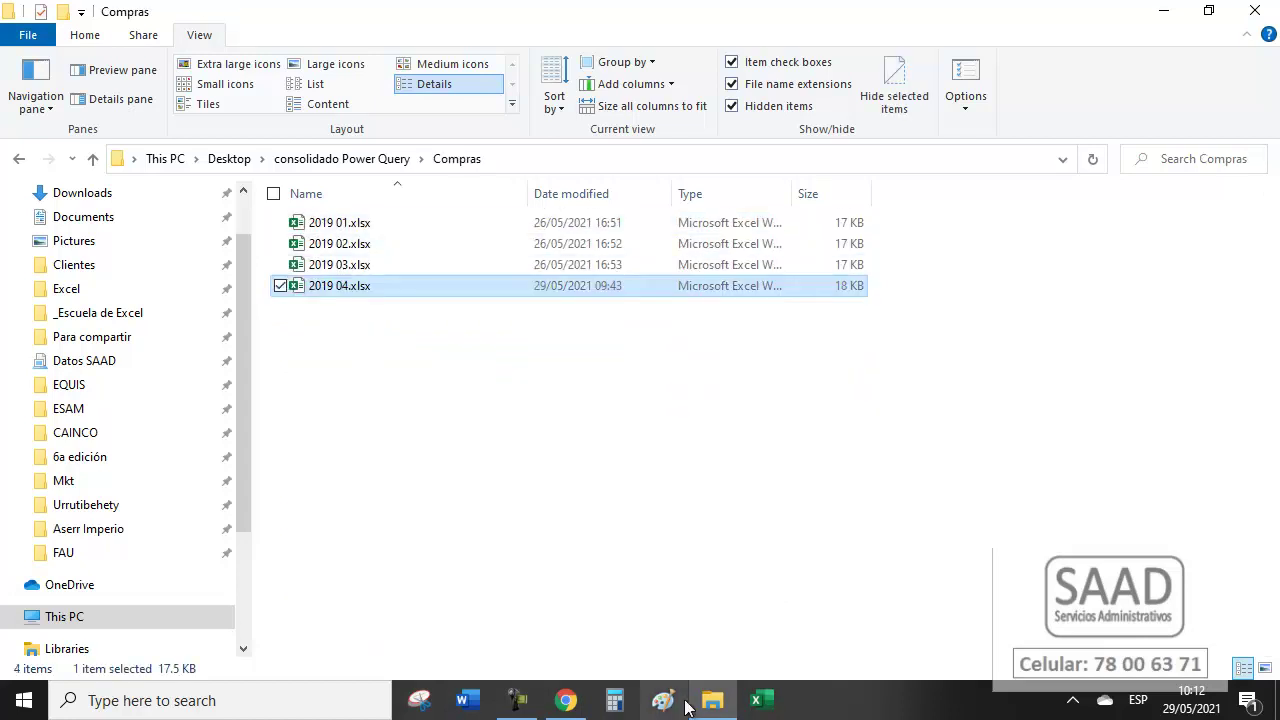
Switch to Excel and reopen the recent workbook consolidado compras.xlsx.
left_click(758, 701)
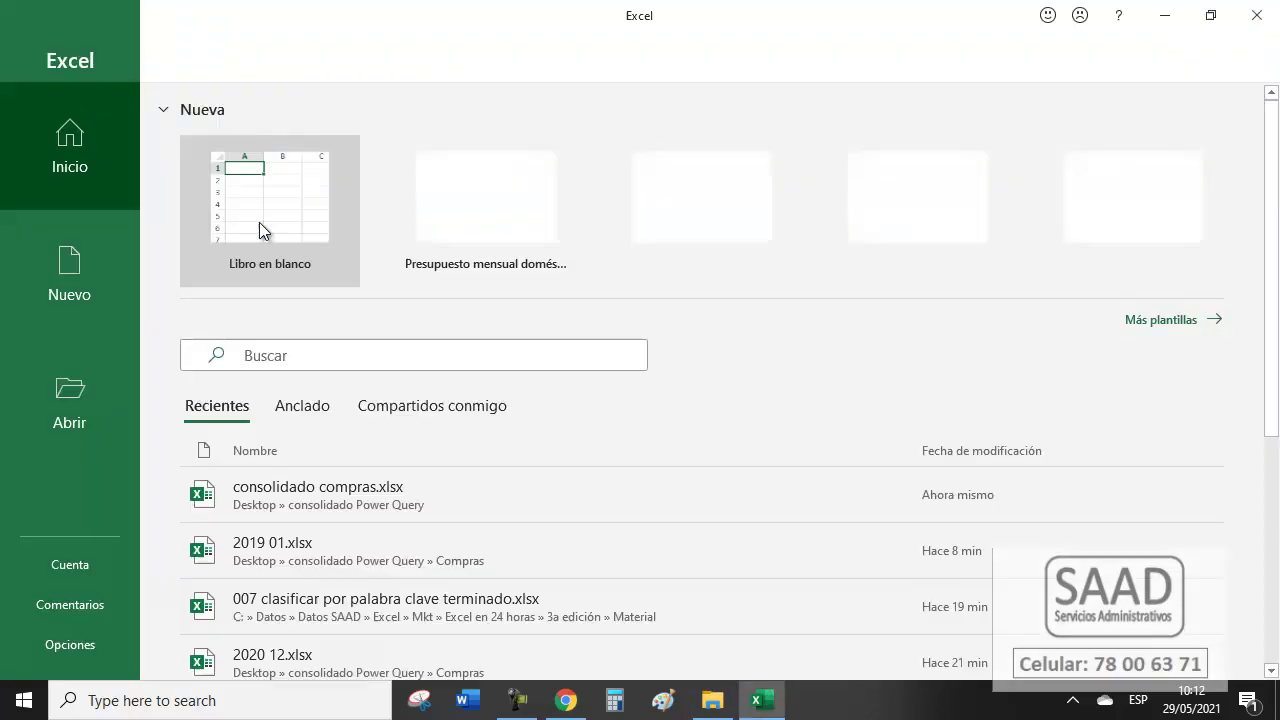
key("alt+Tab")
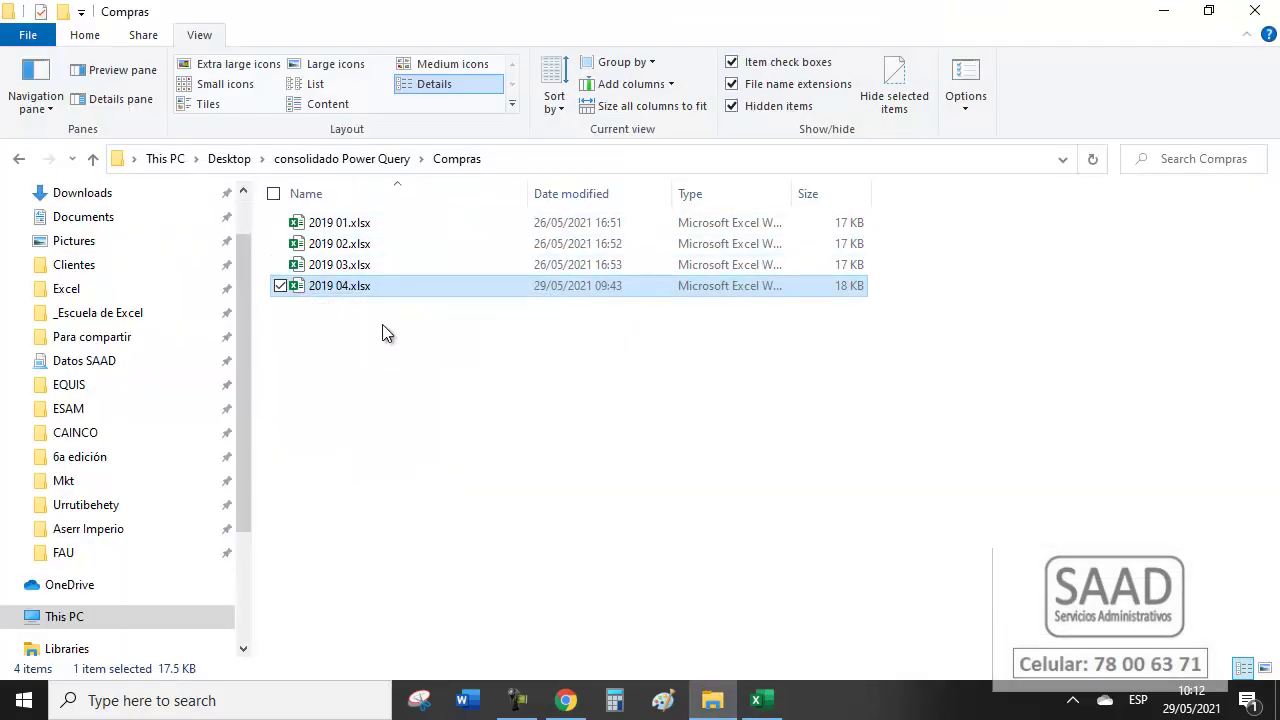
key("alt+Tab")
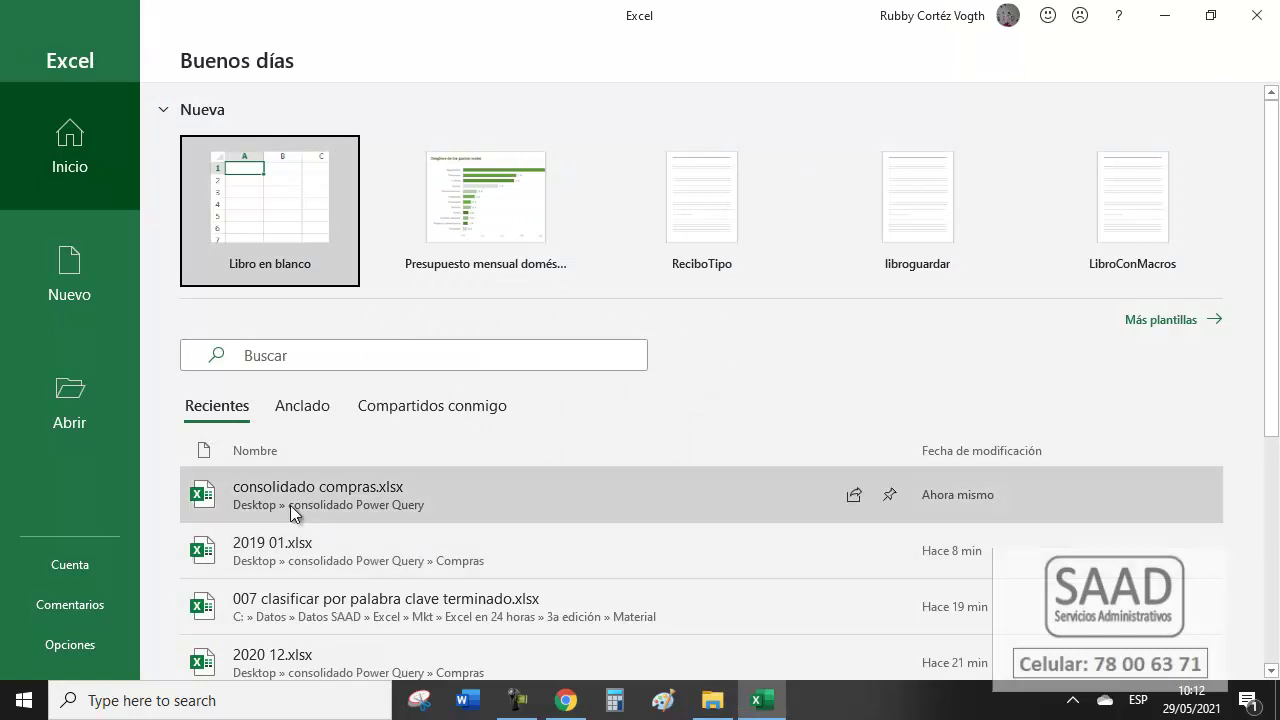
left_click(293, 514)
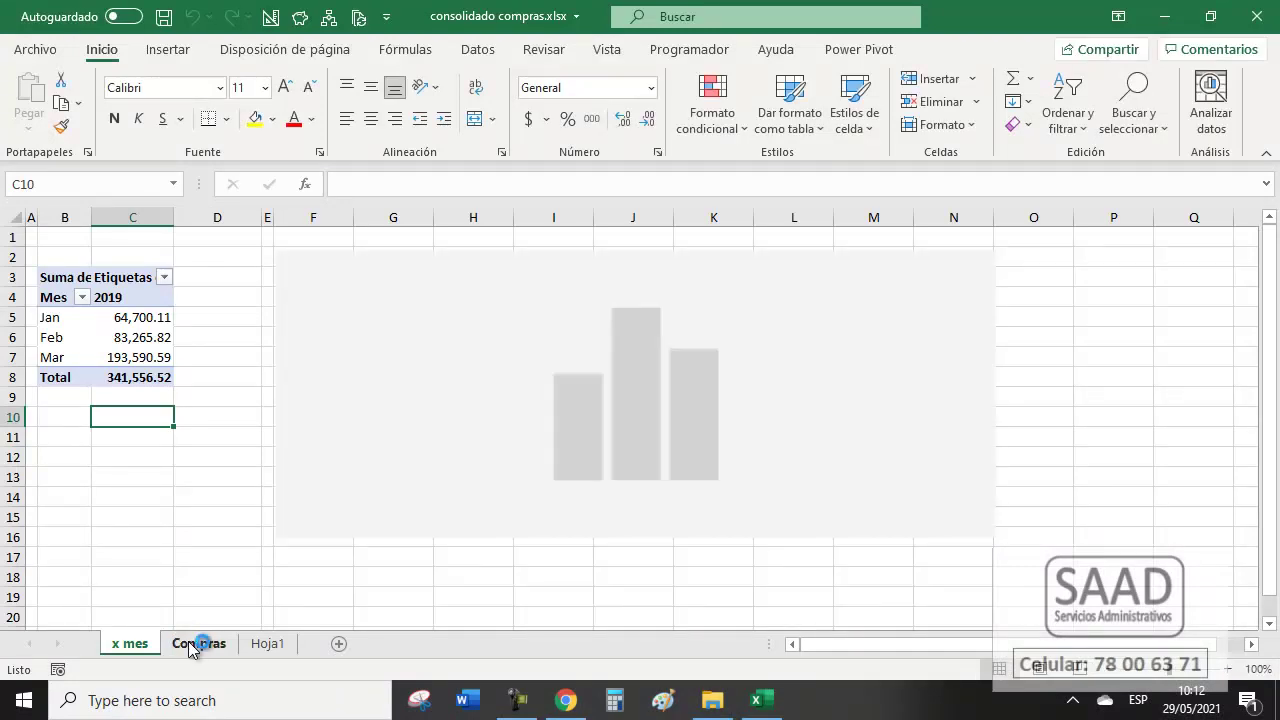
Examine the end of the Compras table to check which source file its last rows come from.
left_click(197, 645)
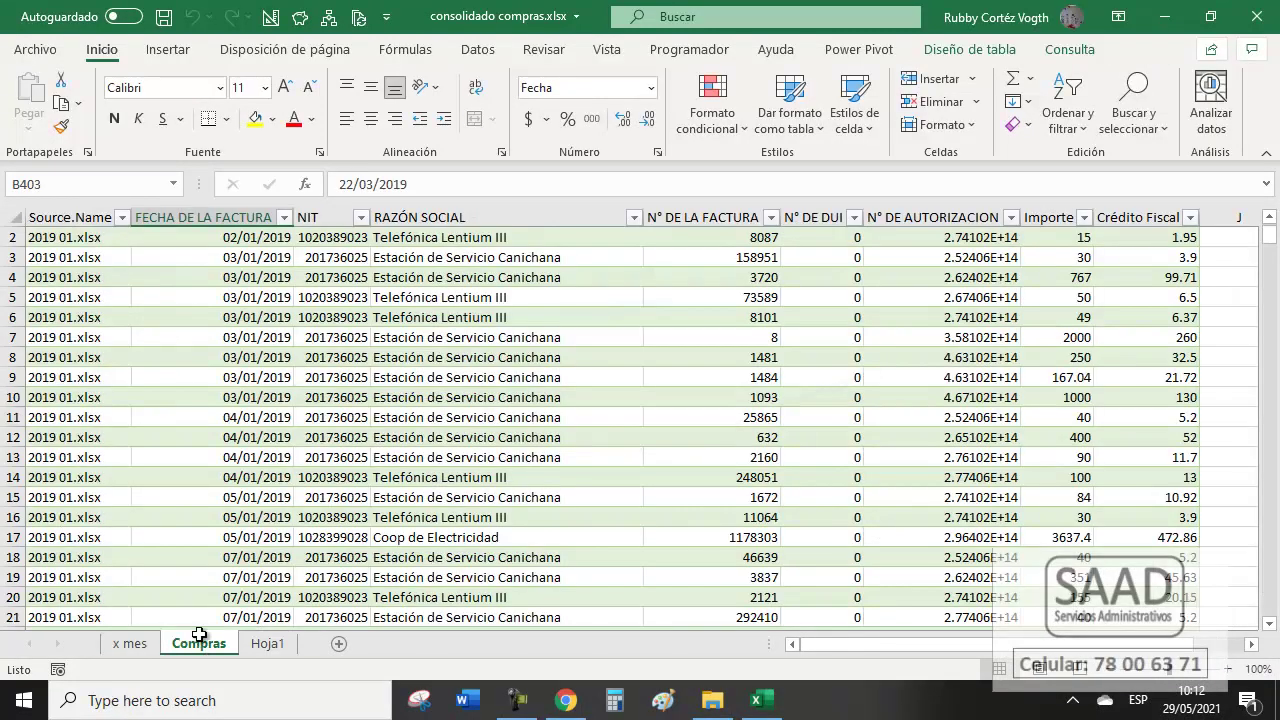
left_click(110, 509)
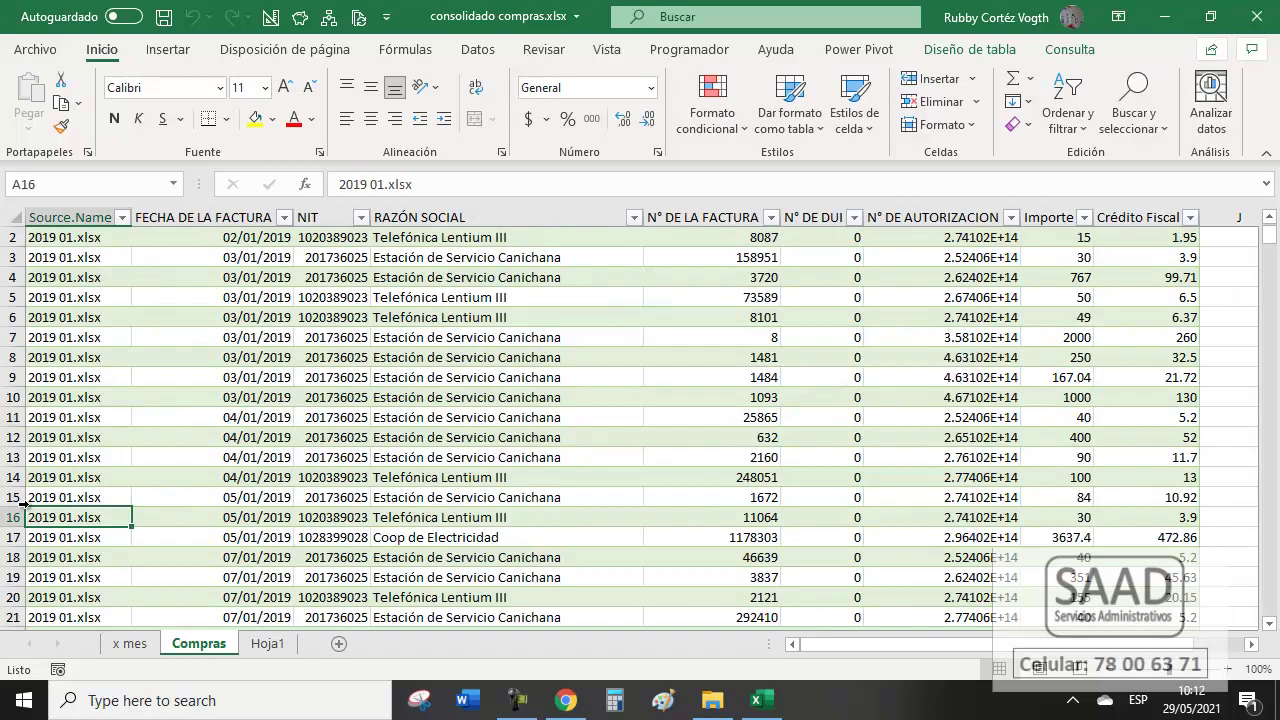
key("ctrl+Down")
key("Down")
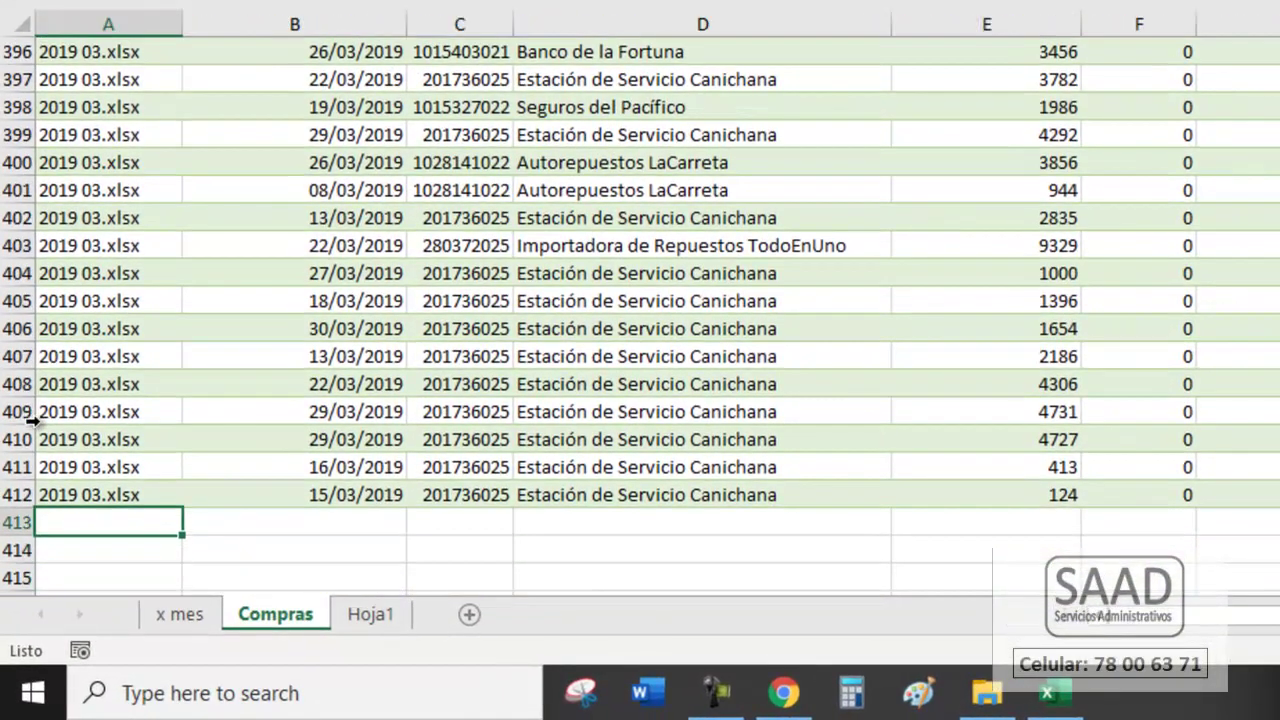
key("Down")
key("Down")
key("Down")
key("Down")
key("Up")
key("Up")
key("Up")
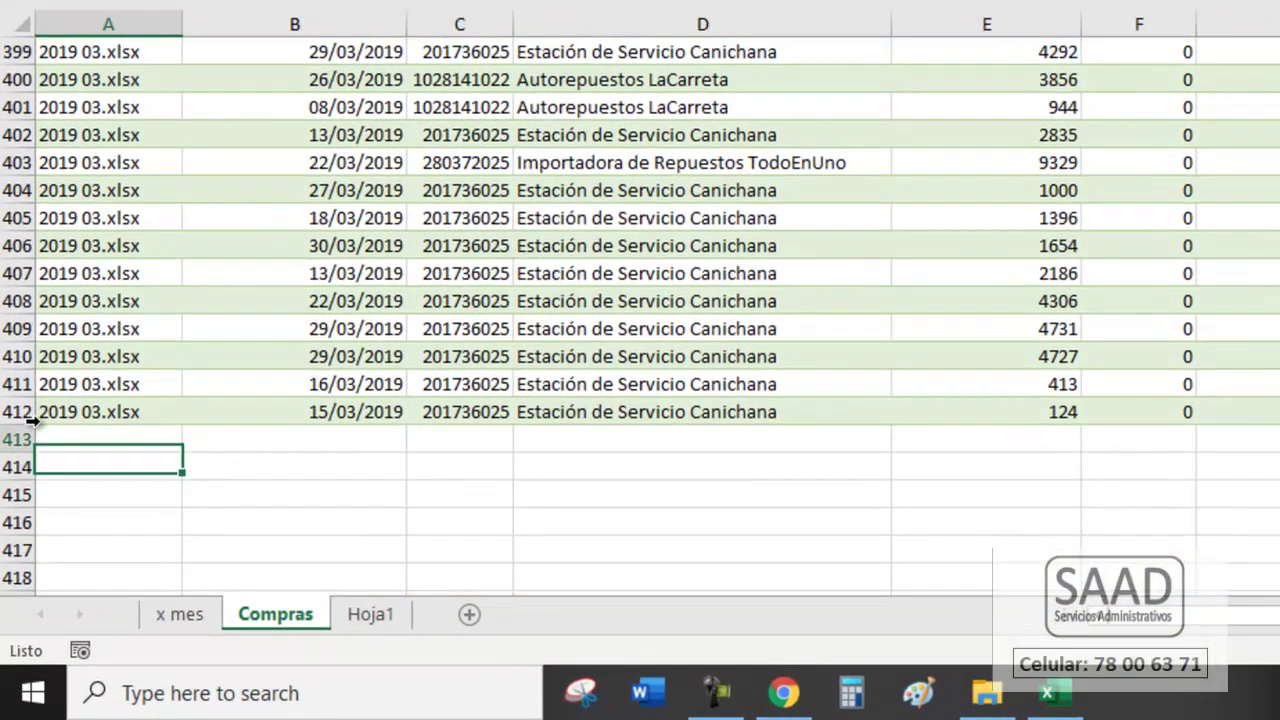
key("Up")
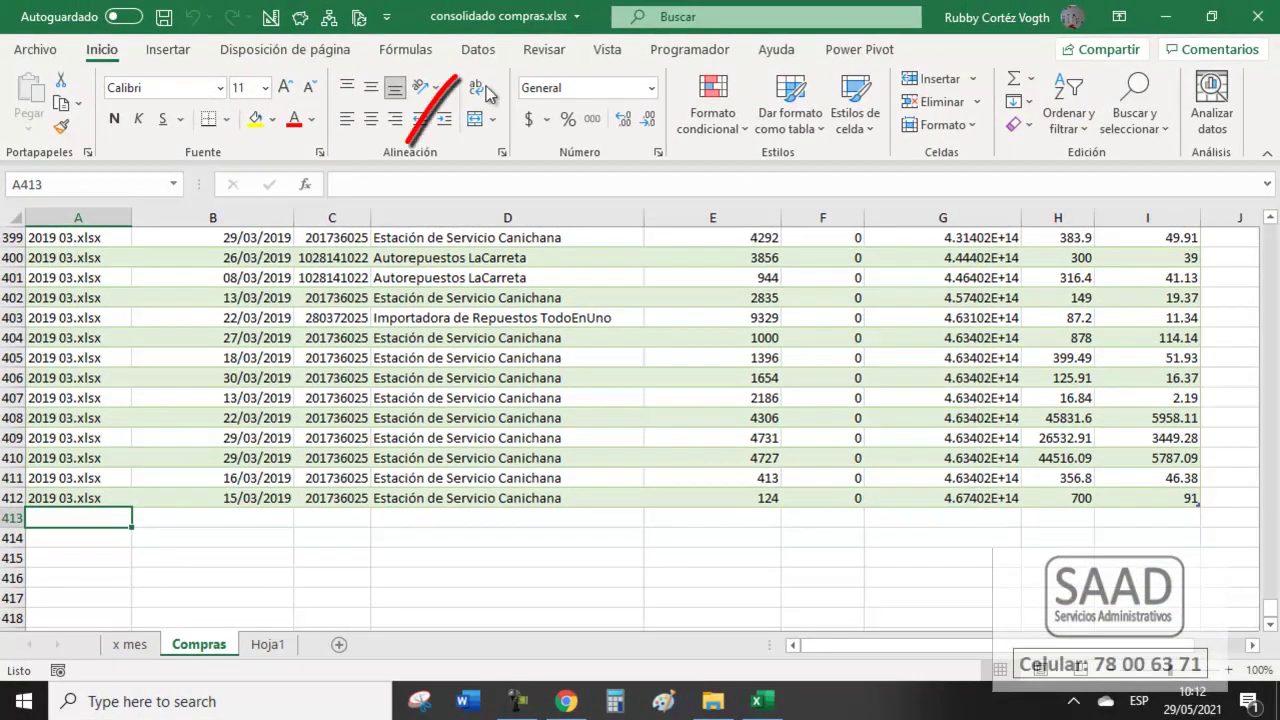
Refresh all the workbook's data connections to load the added April 2019 purchases file.
left_click(478, 49)
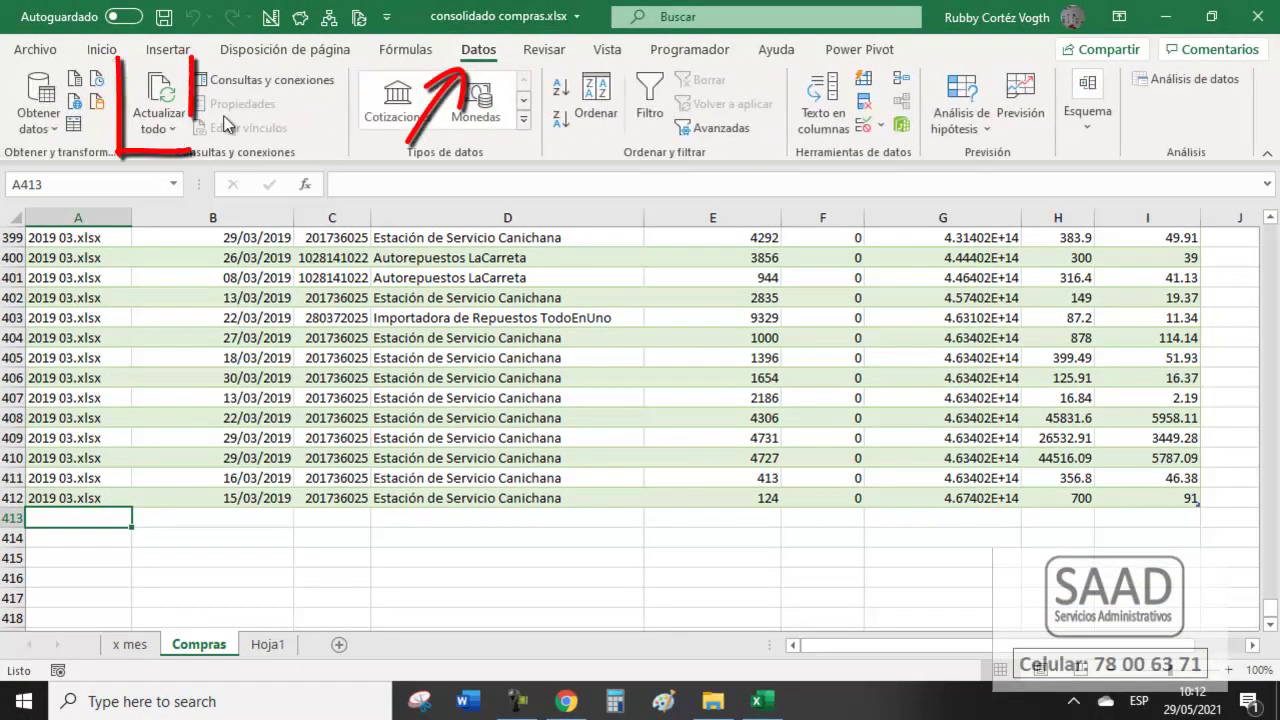
left_click(175, 93)
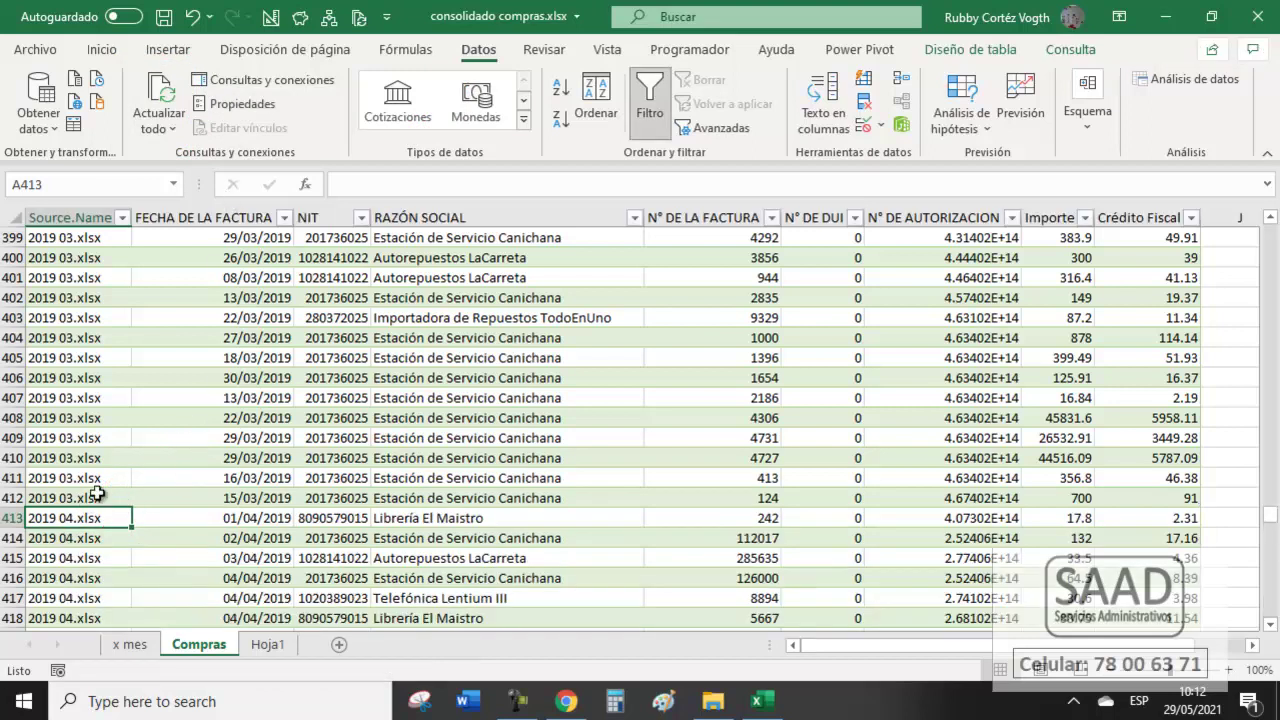
Examine the 2019 04.xlsx rows from row 413 down to the end of the Compras table.
key("shift+Down")
key("shift+Down")
key("shift+Down")
key("shift+Down")
key("shift+Down")
key("shift+Down")
key("shift+Down")
key("shift+Down")
key("shift+Down")
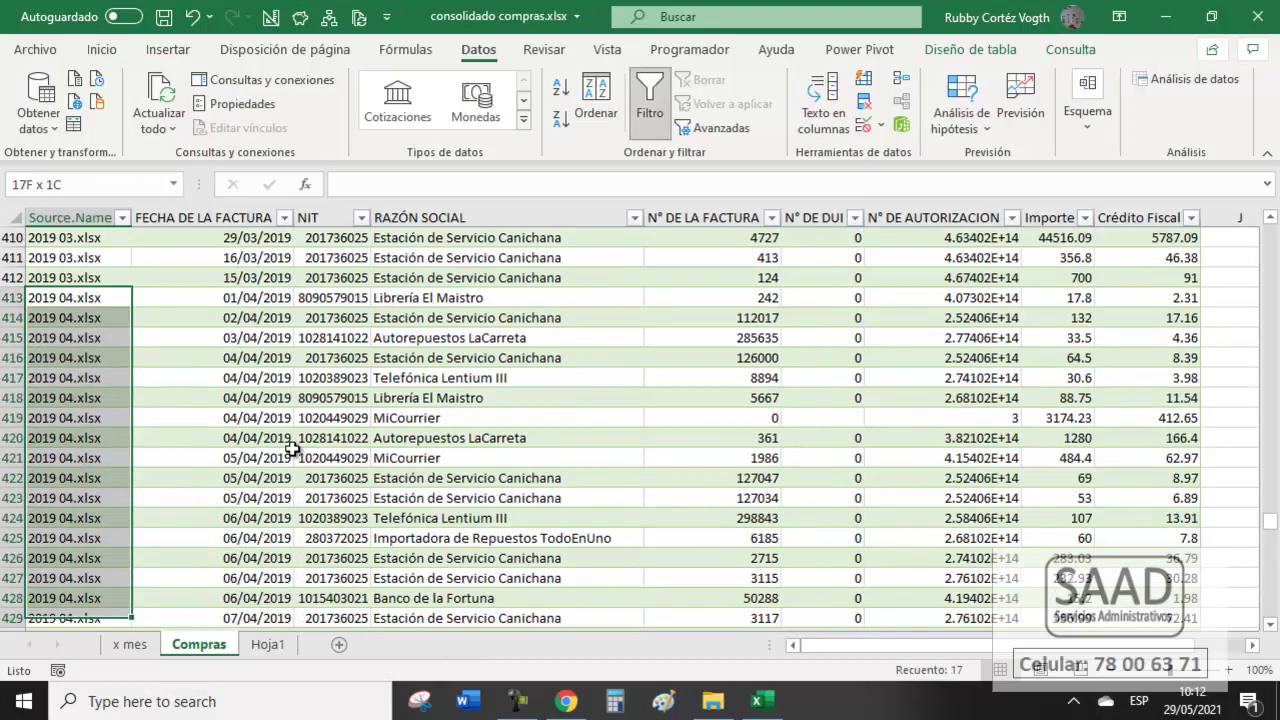
key("ctrl+Down")
key("Down")
key("Down")
key("Down")
key("Down")
key("Down")
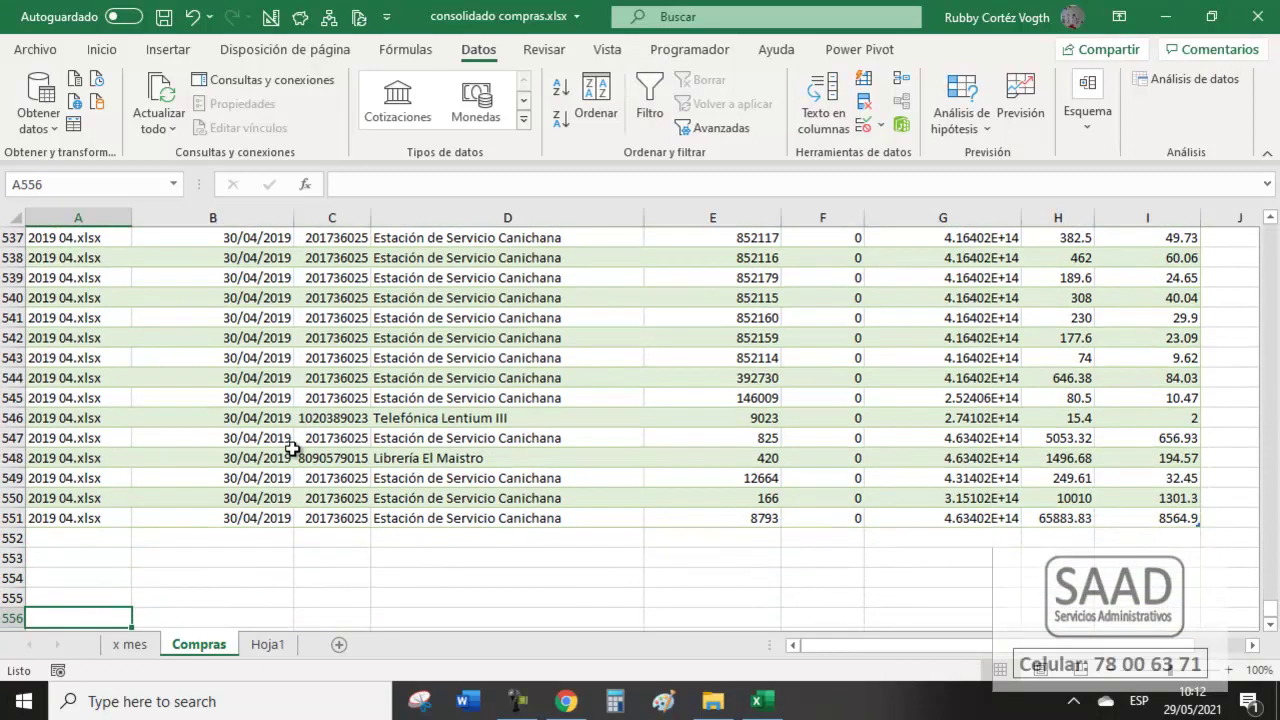
Refresh the pivot table on the x mes sheet and select its April row.
left_click(130, 645)
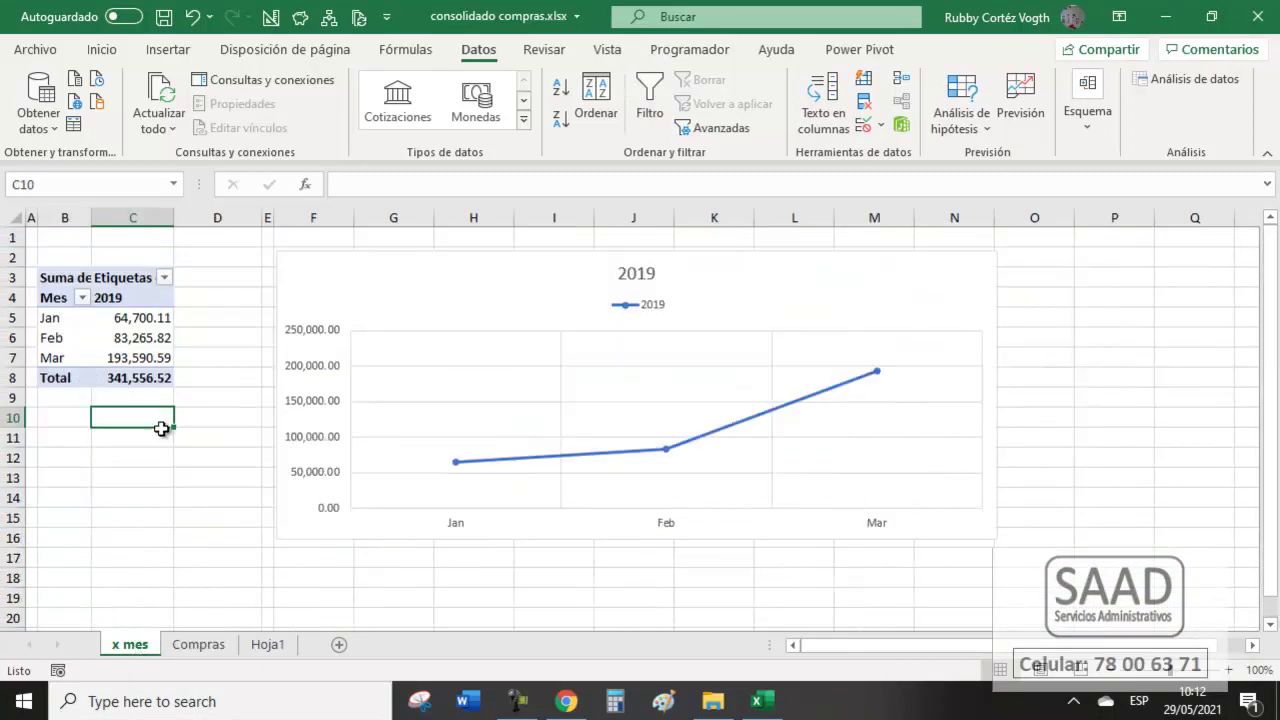
right_click(111, 318)
left_click(166, 388)
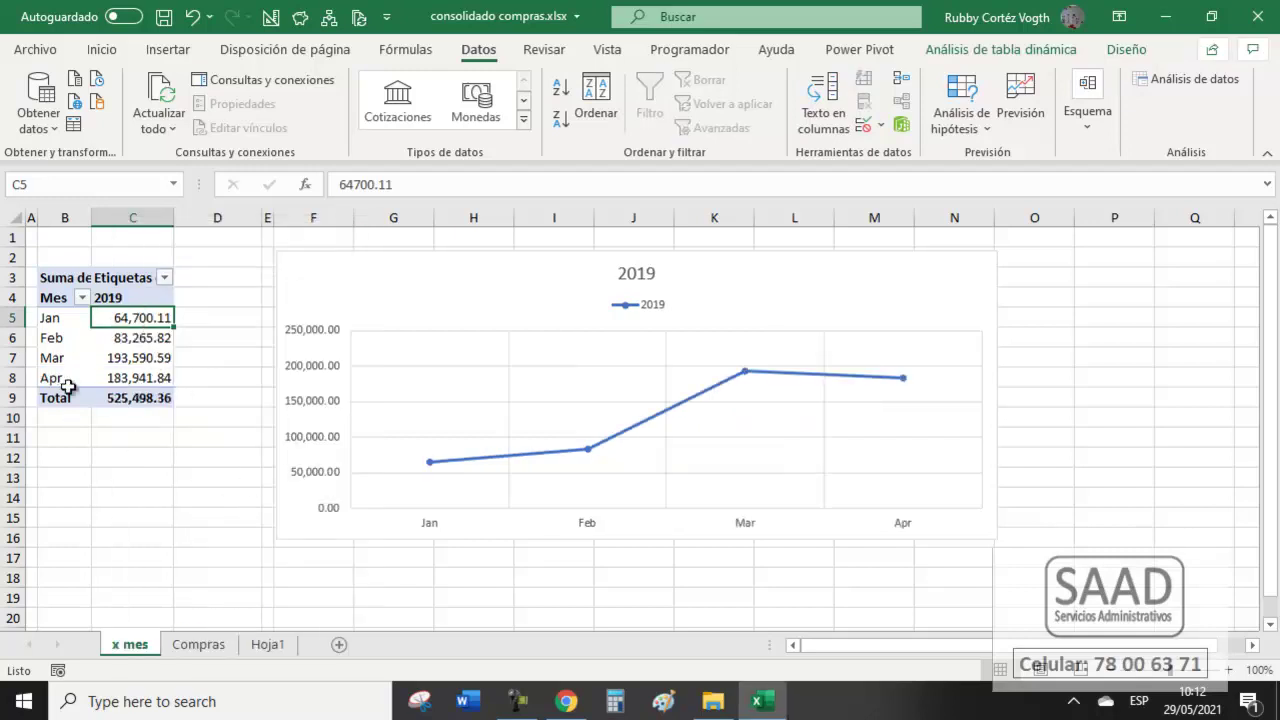
left_click_drag(64, 383, 135, 378)
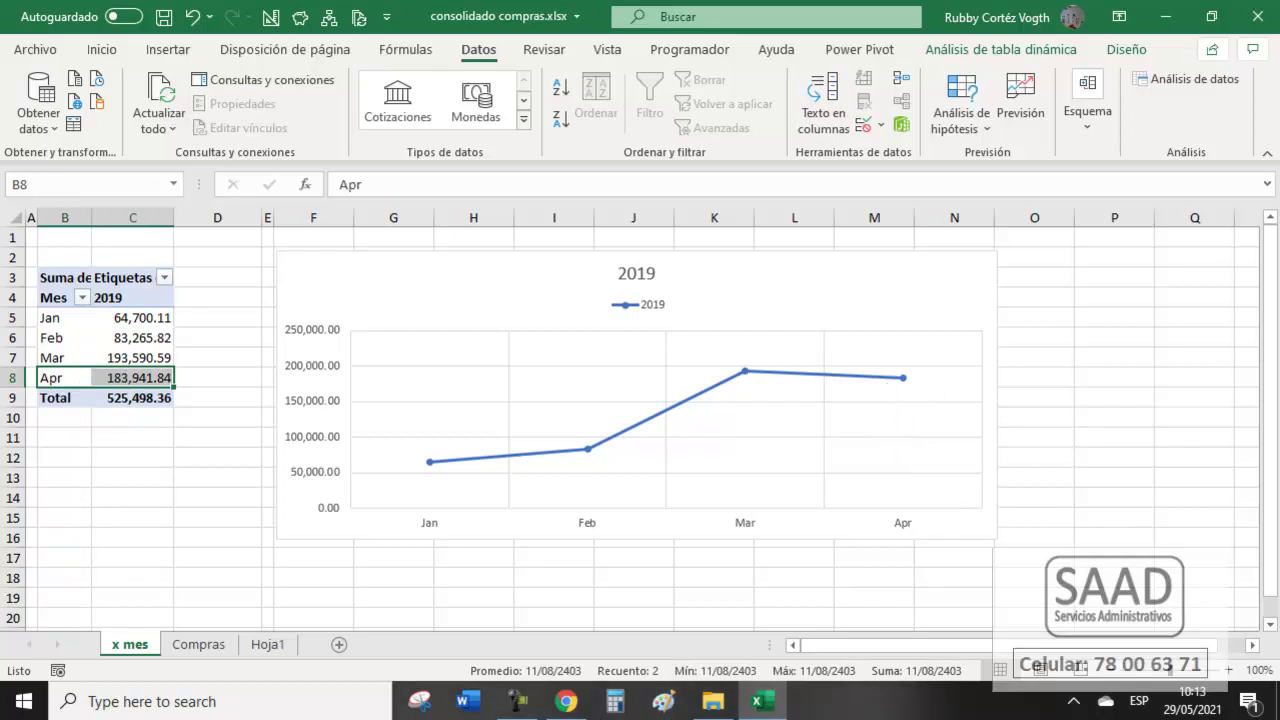
In File Explorer, copy the workbooks 2019 05.xlsx through 2020 12.xlsx from the consolidado Power Query folder into its Compras subfolder.
left_click(1170, 17)
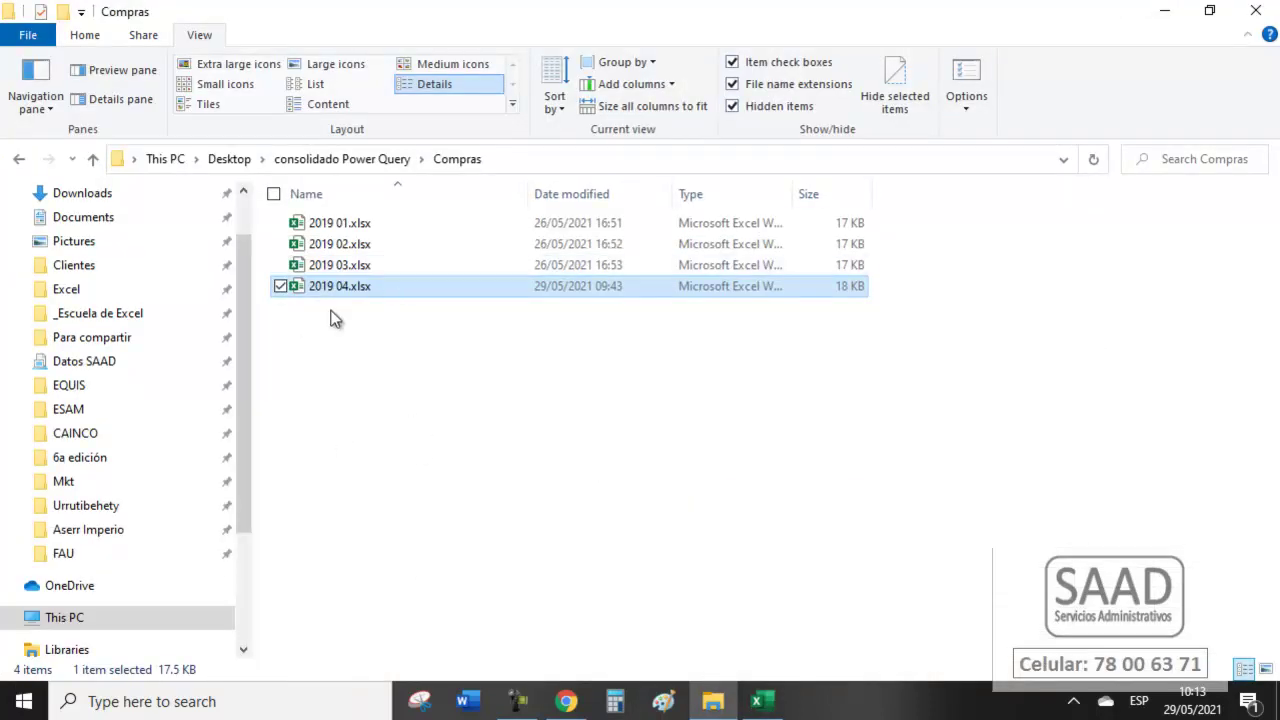
left_click(344, 357)
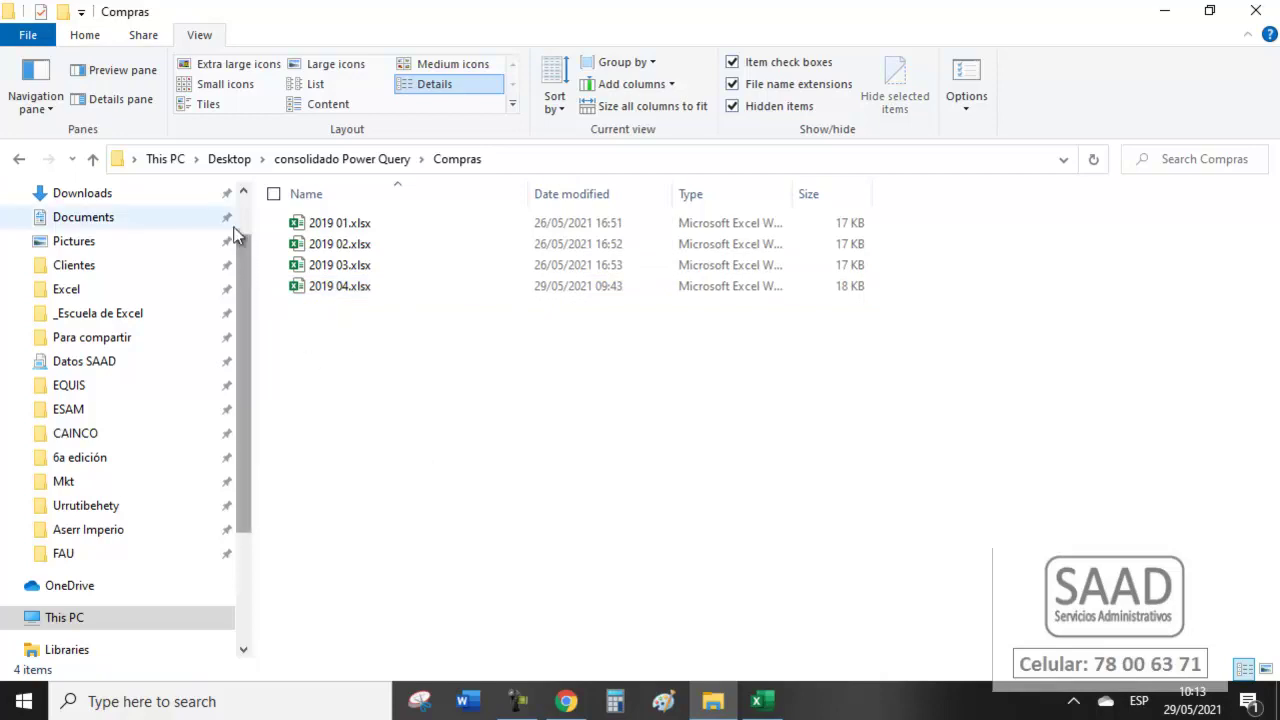
left_click(349, 163)
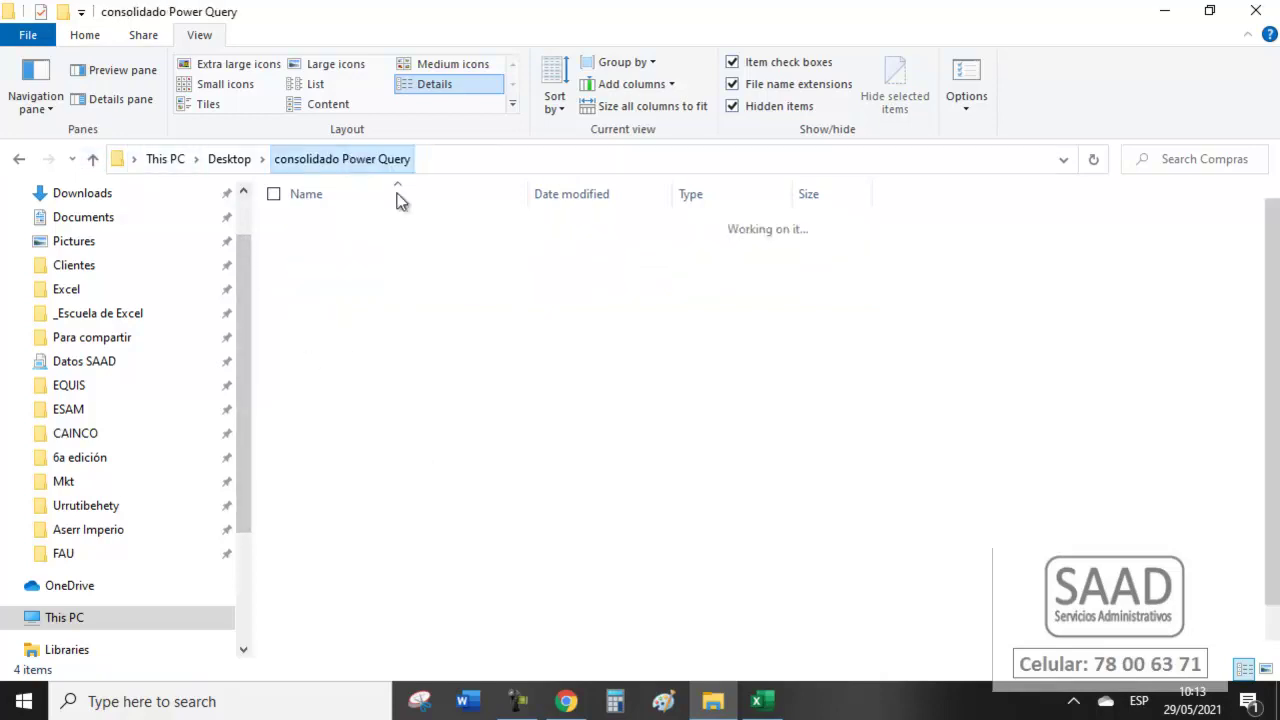
left_click(345, 265)
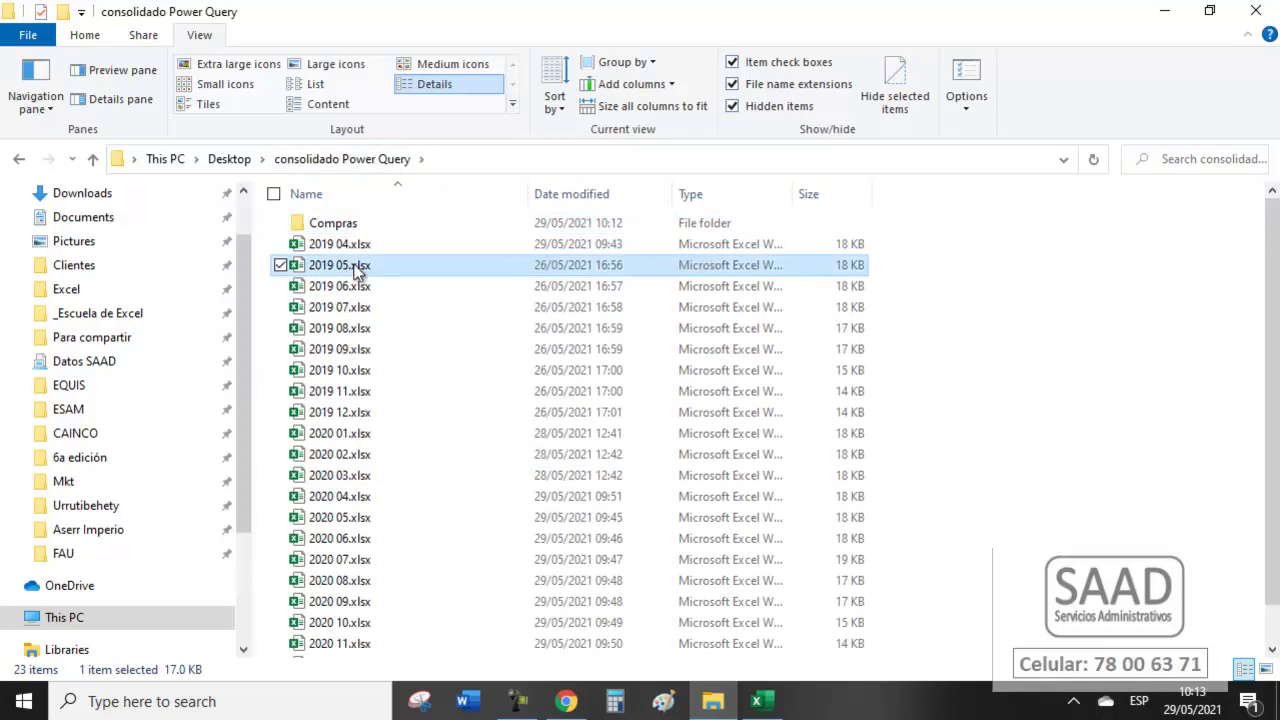
key("shift+Down")
key("shift+Down")
key("shift+Down")
key("shift+Down")
key("shift+Down")
key("shift+Down")
key("shift+Down")
key("shift+Down")
key("shift+Down")
key("shift+Down")
key("shift+Down")
key("shift+Down")
key("shift+Down")
key("shift+Down")
key("shift+Down")
key("shift+Down")
key("shift+Down")
key("shift+Down")
key("shift+Down")
key("shift+Down")
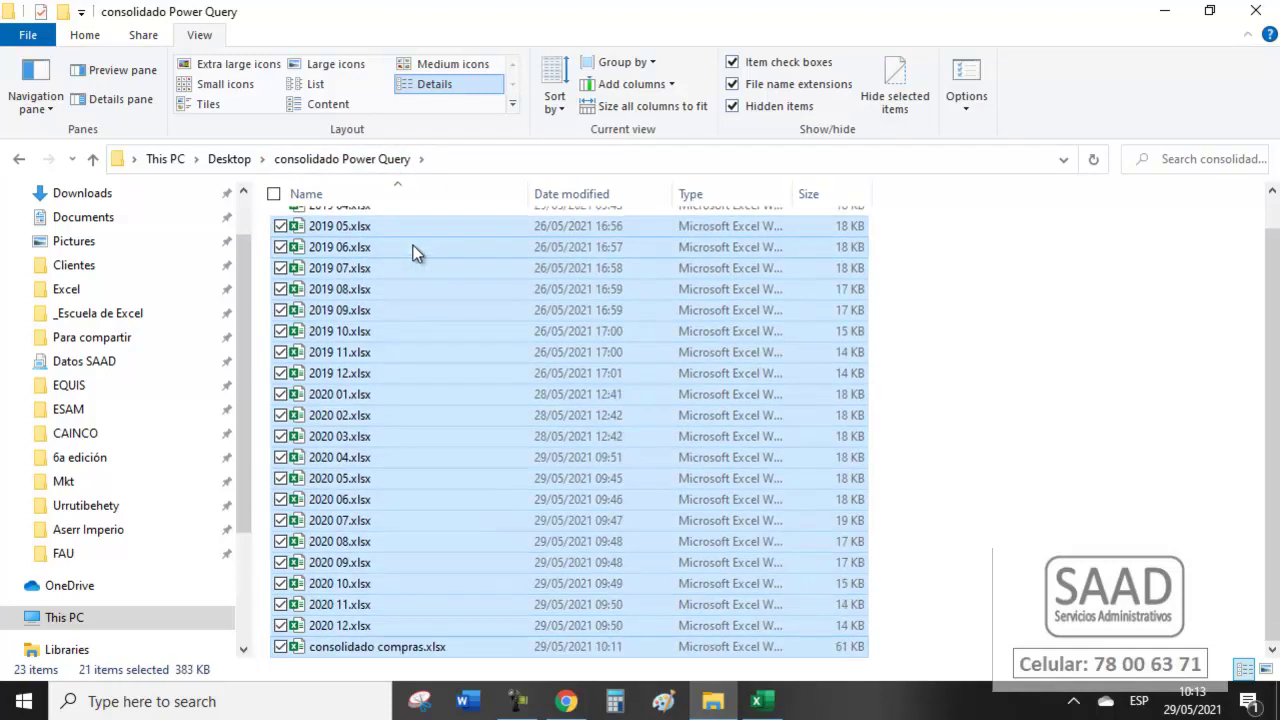
key("shift+Up")
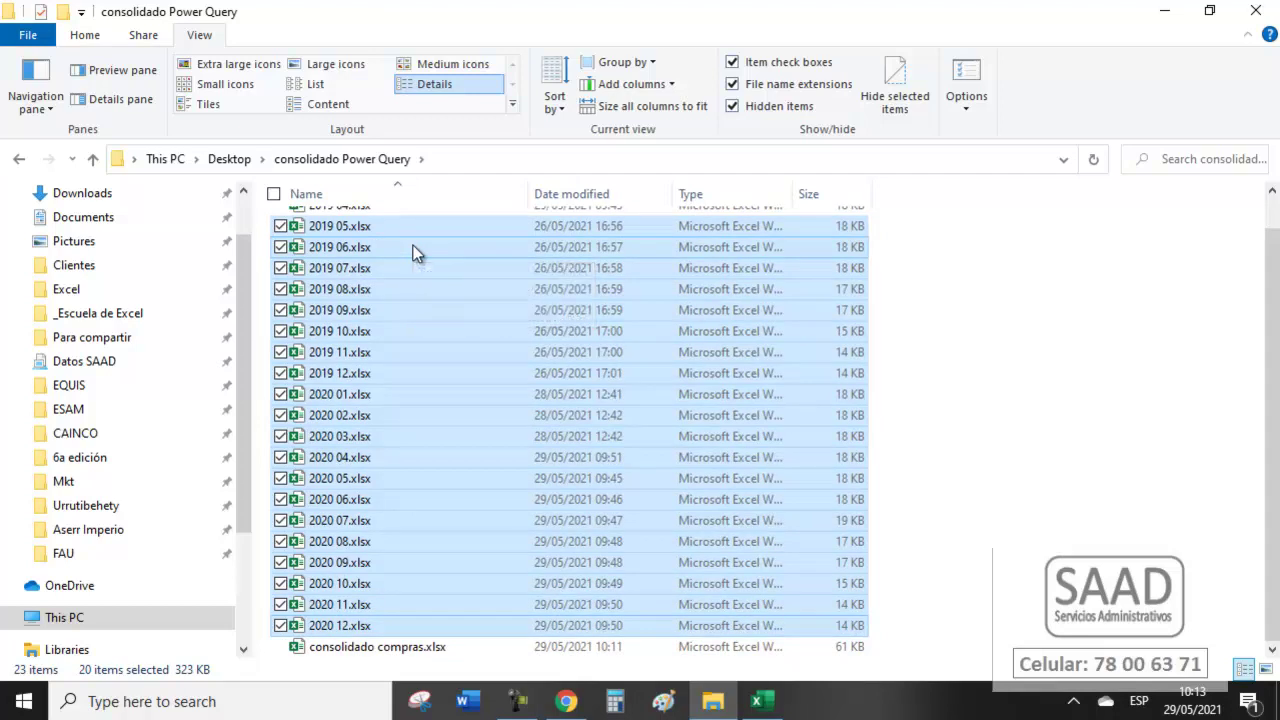
scroll(337, 425, "up", 1)
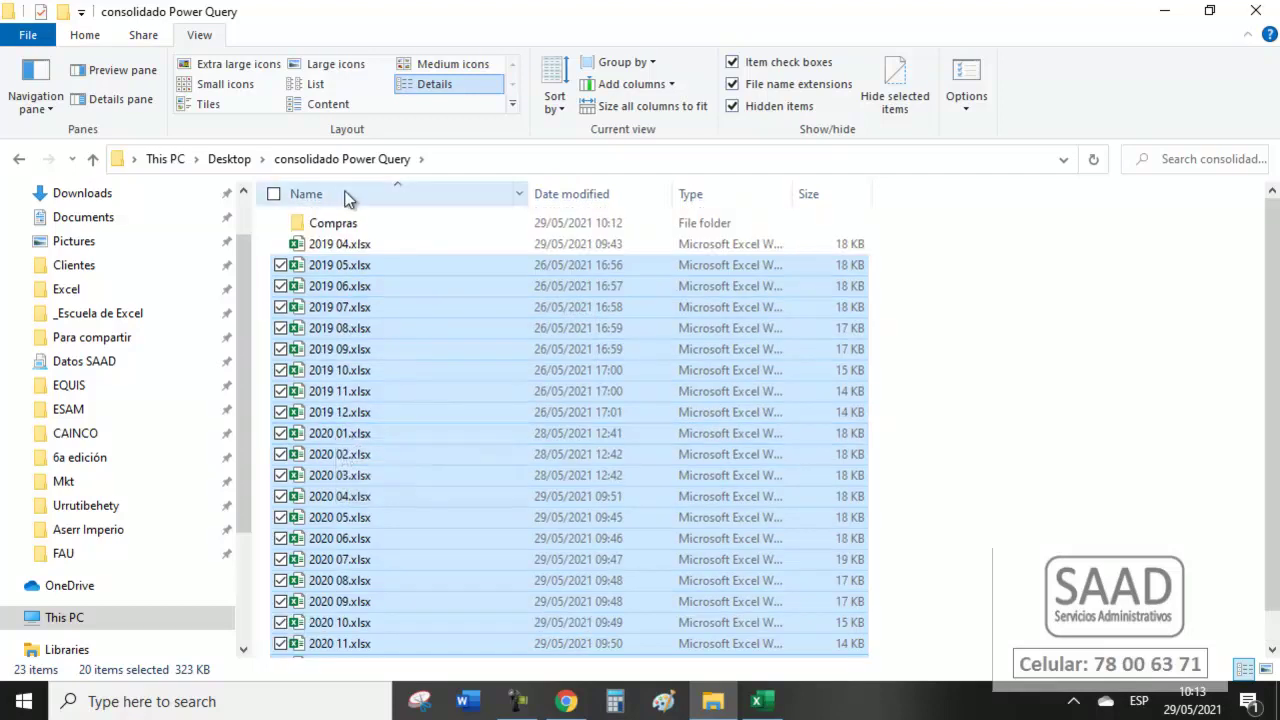
double_click(333, 226)
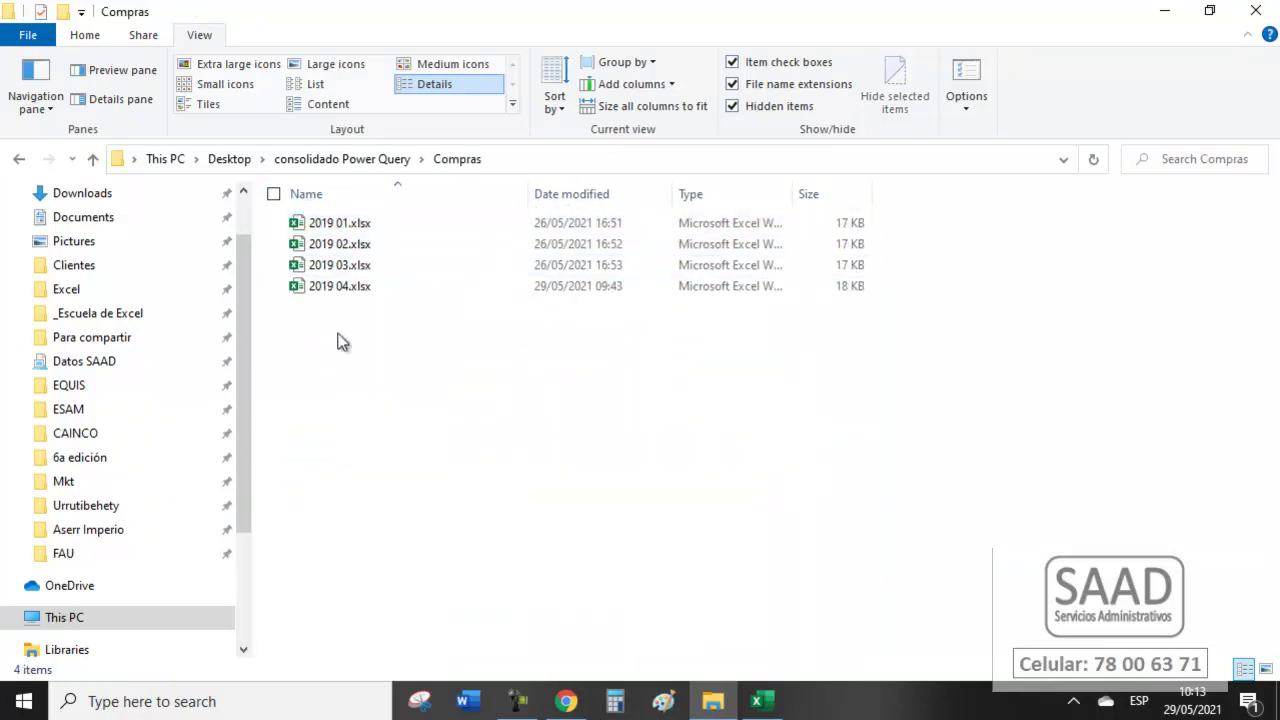
key("ctrl+v")
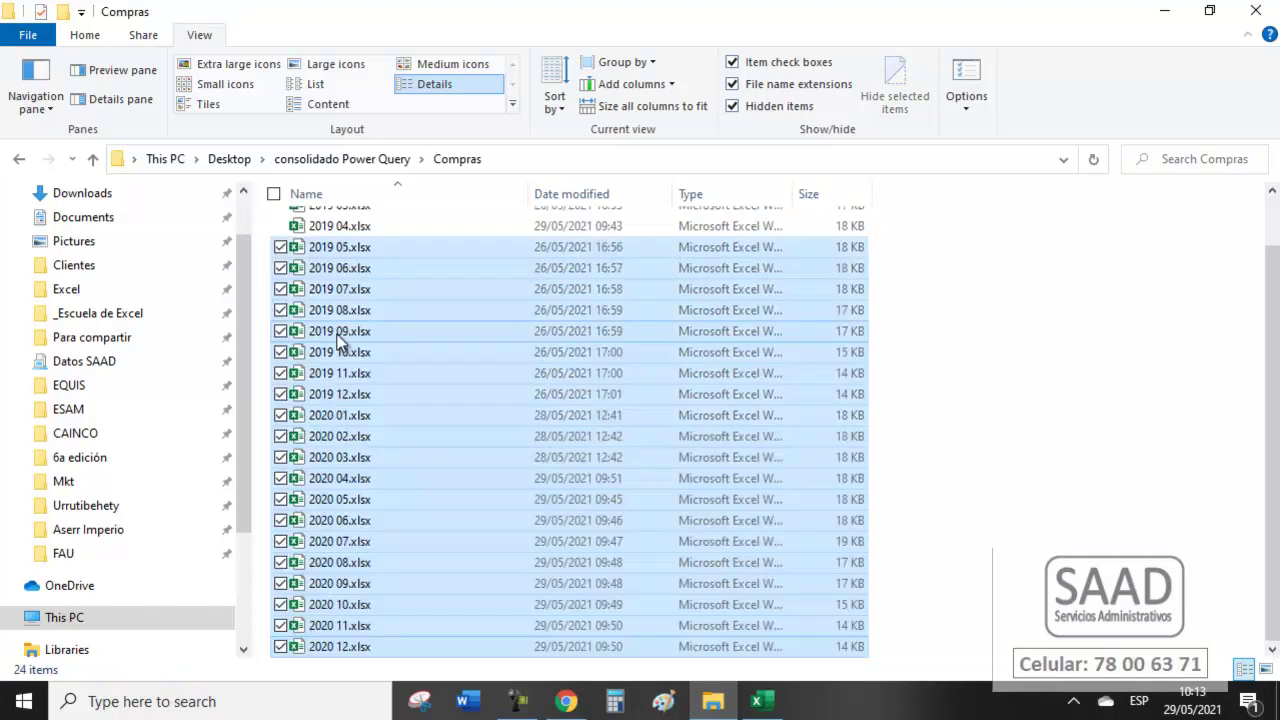
scroll(443, 314, "up", 1)
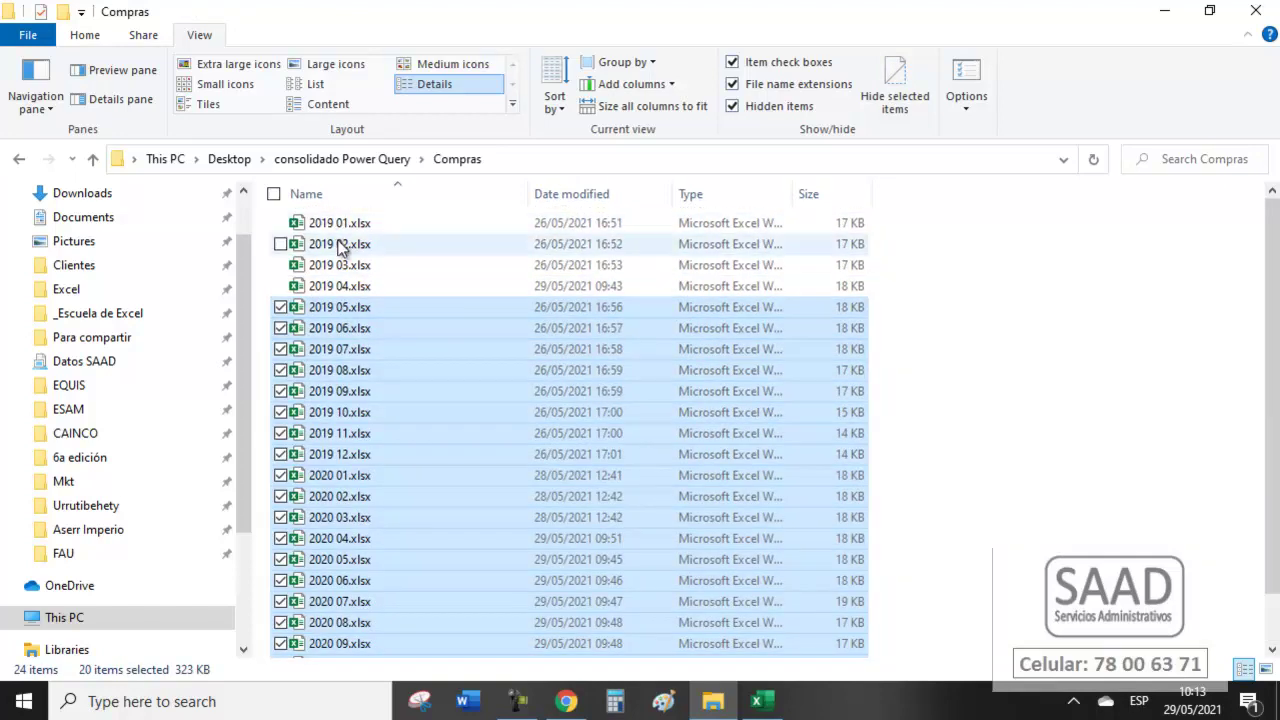
scroll(418, 507, "down", 1)
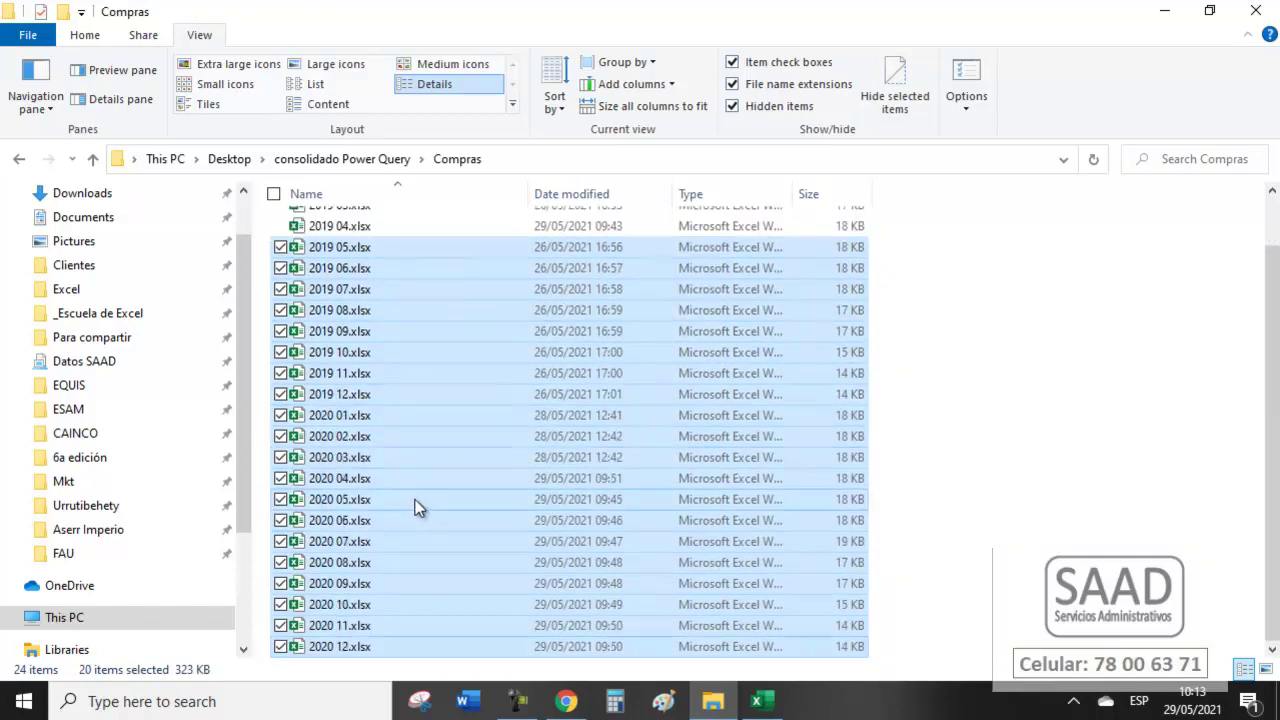
Delete the duplicate workbooks 2019 04.xlsx through 2020 12.xlsx from the consolidado Power Query folder, keeping consolidado compras.xlsx.
left_click(95, 160)
left_click(400, 244)
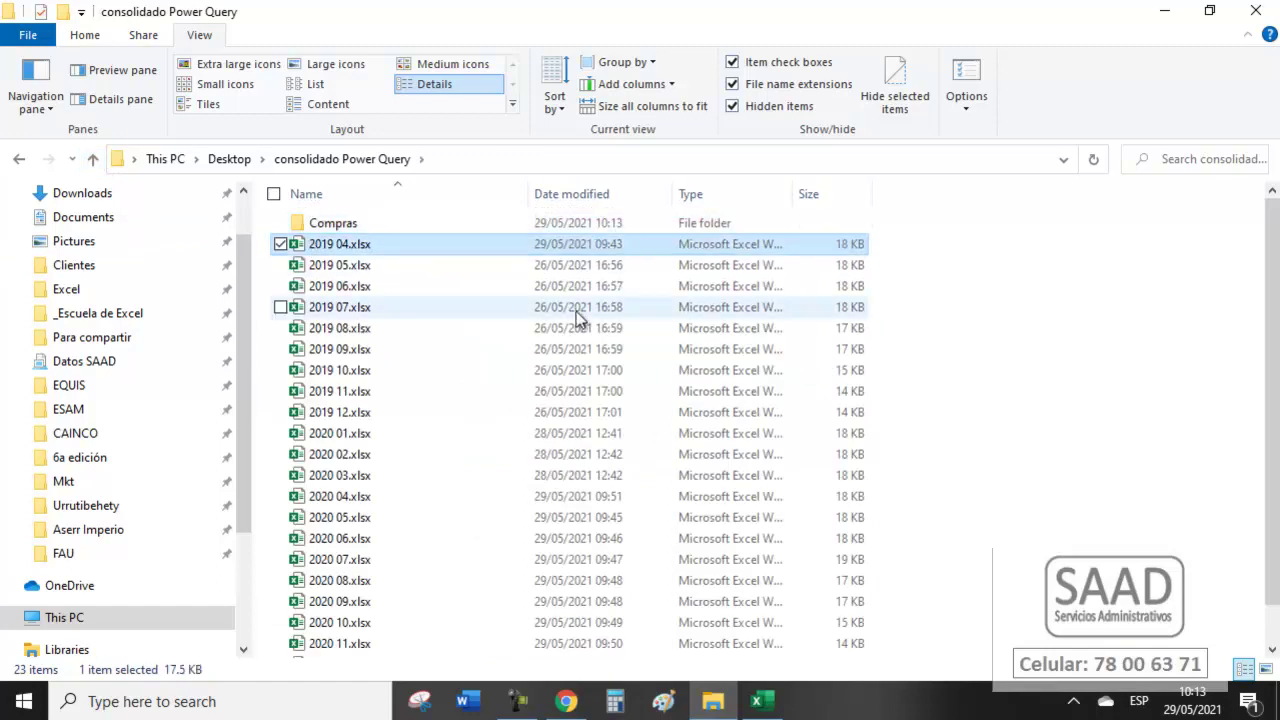
key("shift+Down")
key("shift+Down")
key("shift+Down")
key("shift+Down")
key("shift+Down")
key("shift+Down")
key("shift+Down")
key("shift+Down")
key("shift+Down")
key("shift+Down")
key("shift+Down")
key("shift+Down")
key("shift+Down")
key("shift+Down")
key("shift+Down")
key("shift+Down")
key("shift+Down")
key("shift+Down")
key("shift+Down")
key("shift+Down")
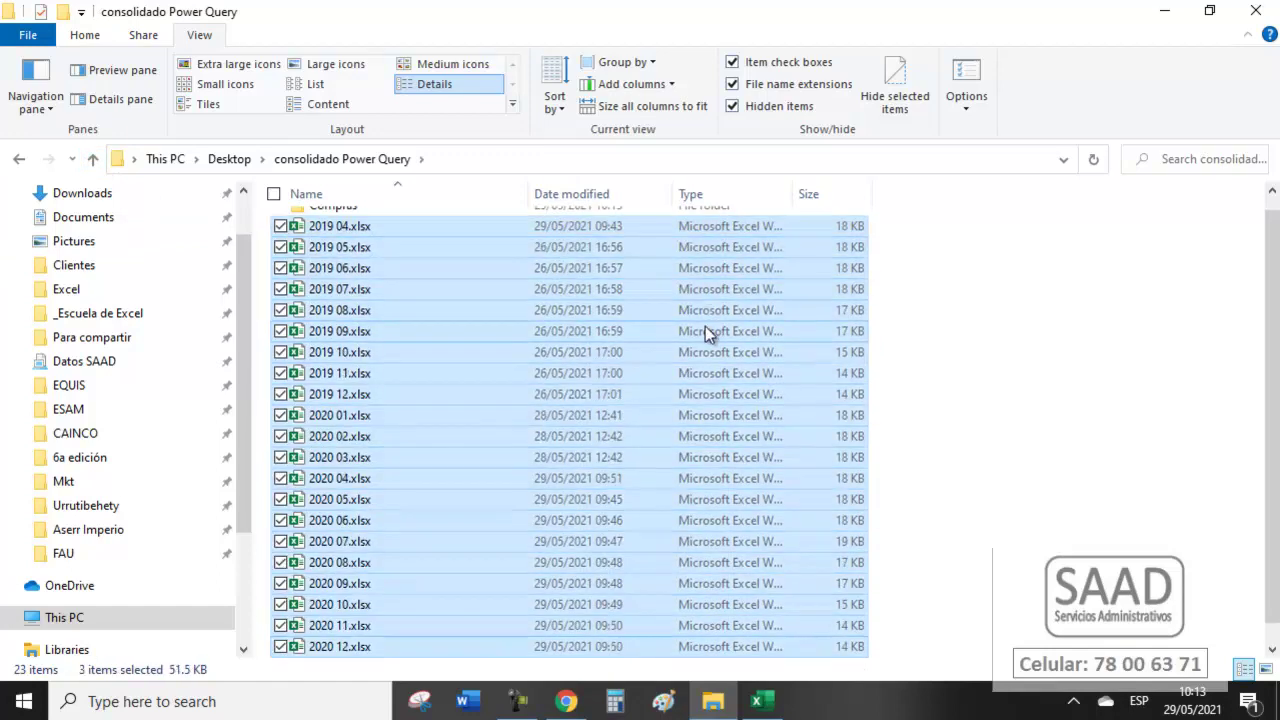
key("shift+Up")
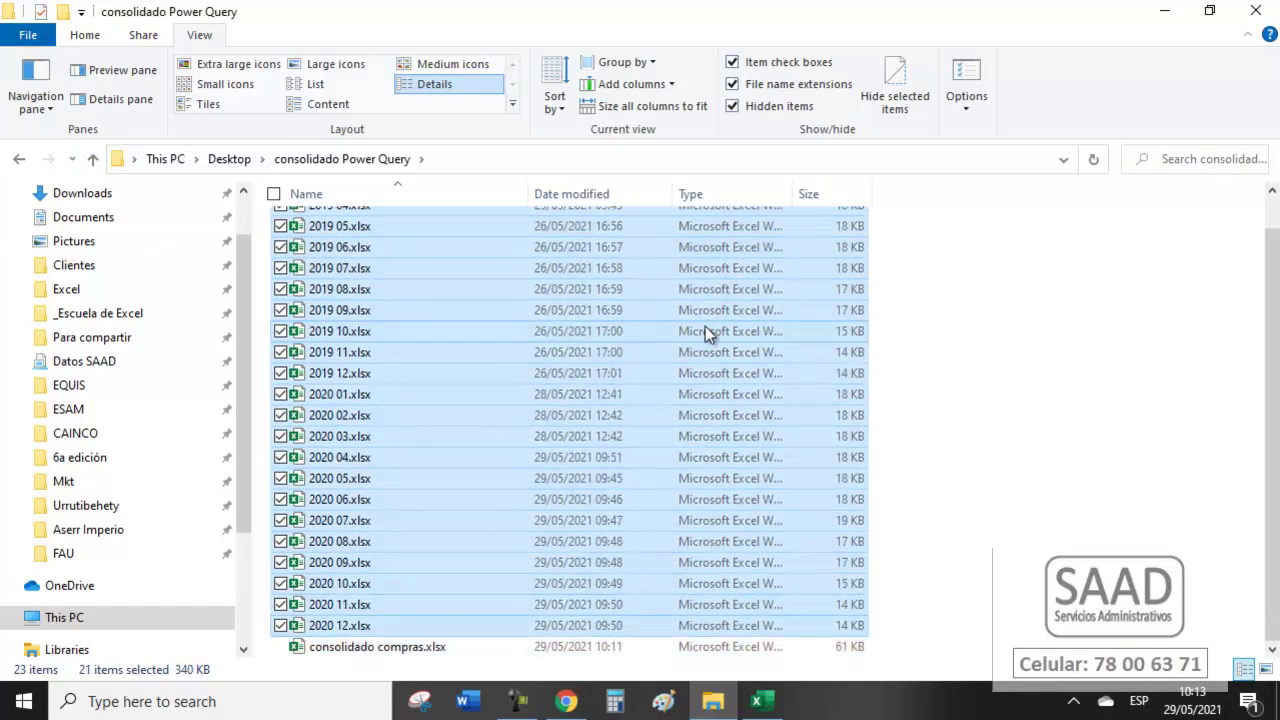
key("Delete")
Check the files in the Compras folder, then switch to Excel and refresh all data connections from the Compras sheet.
double_click(301, 232)
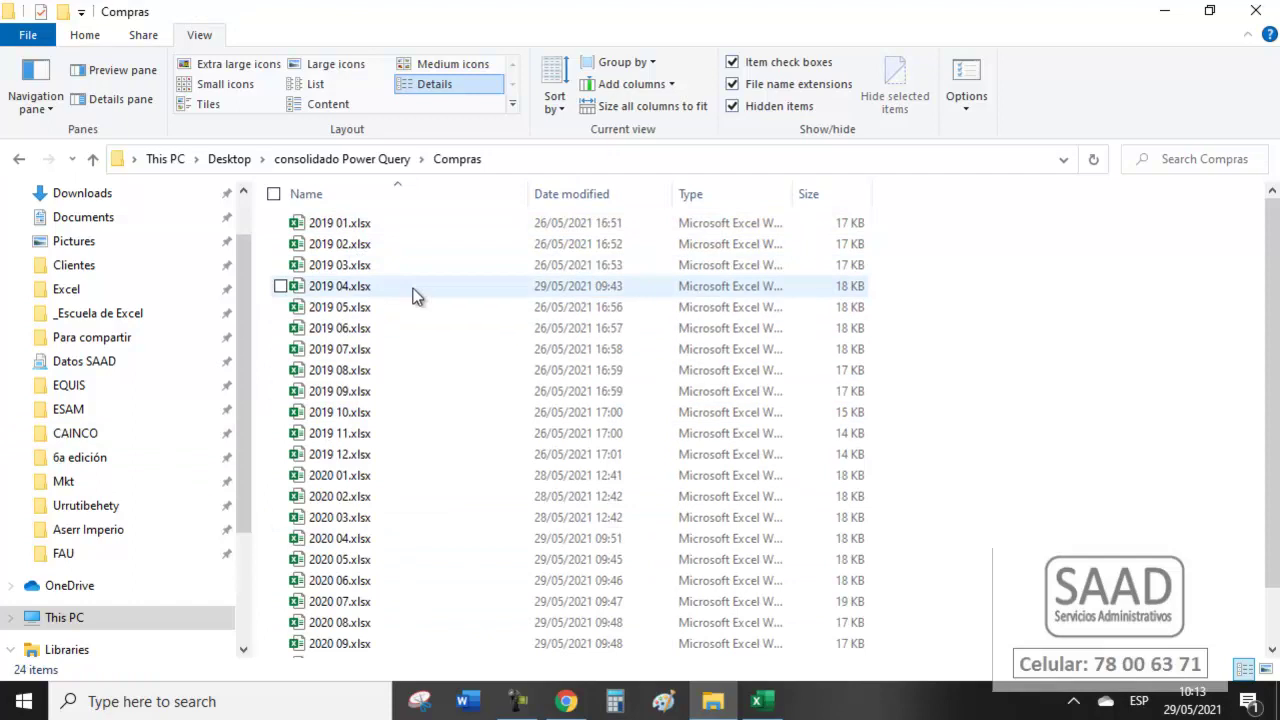
scroll(411, 294, "down", 1)
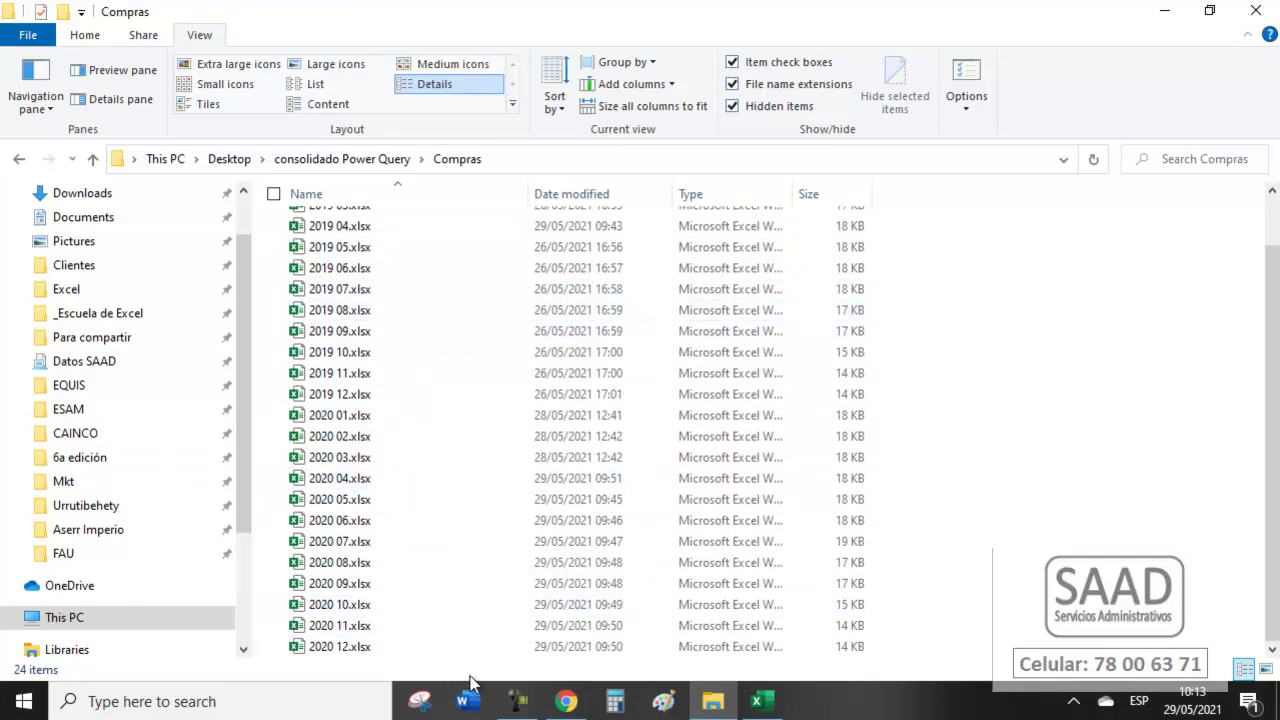
key("alt+Tab")
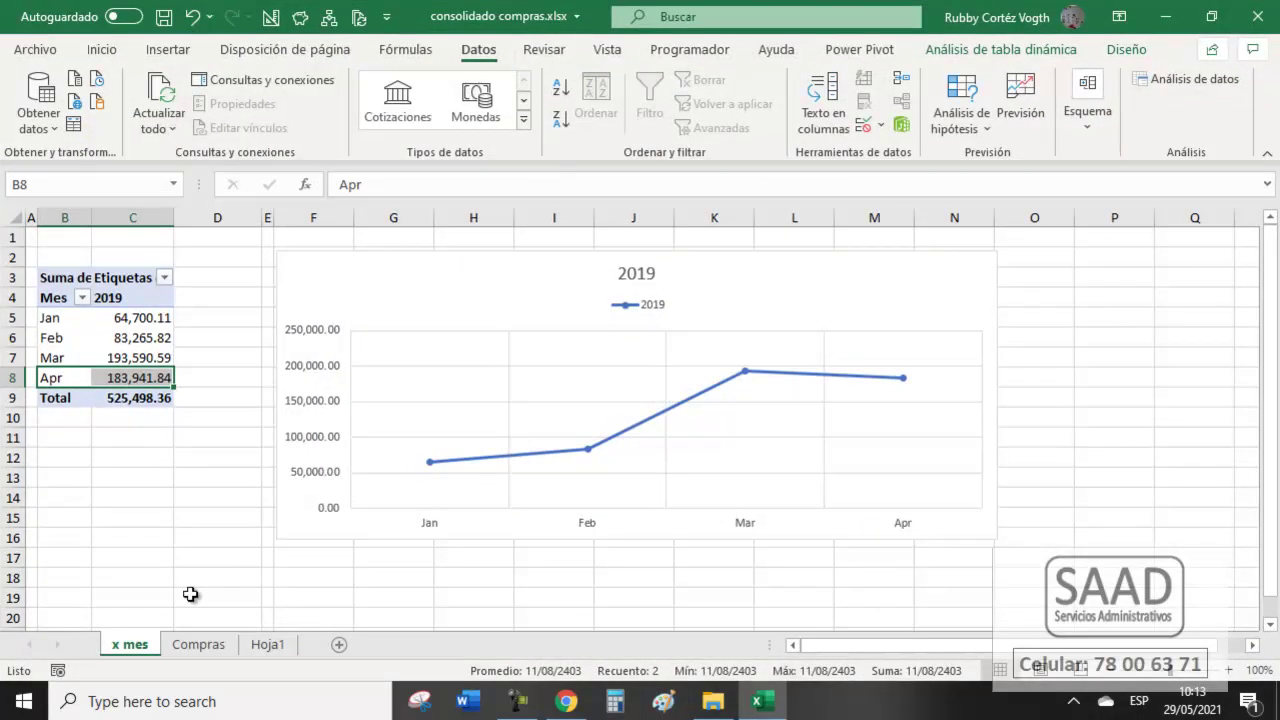
left_click(215, 647)
left_click(82, 518)
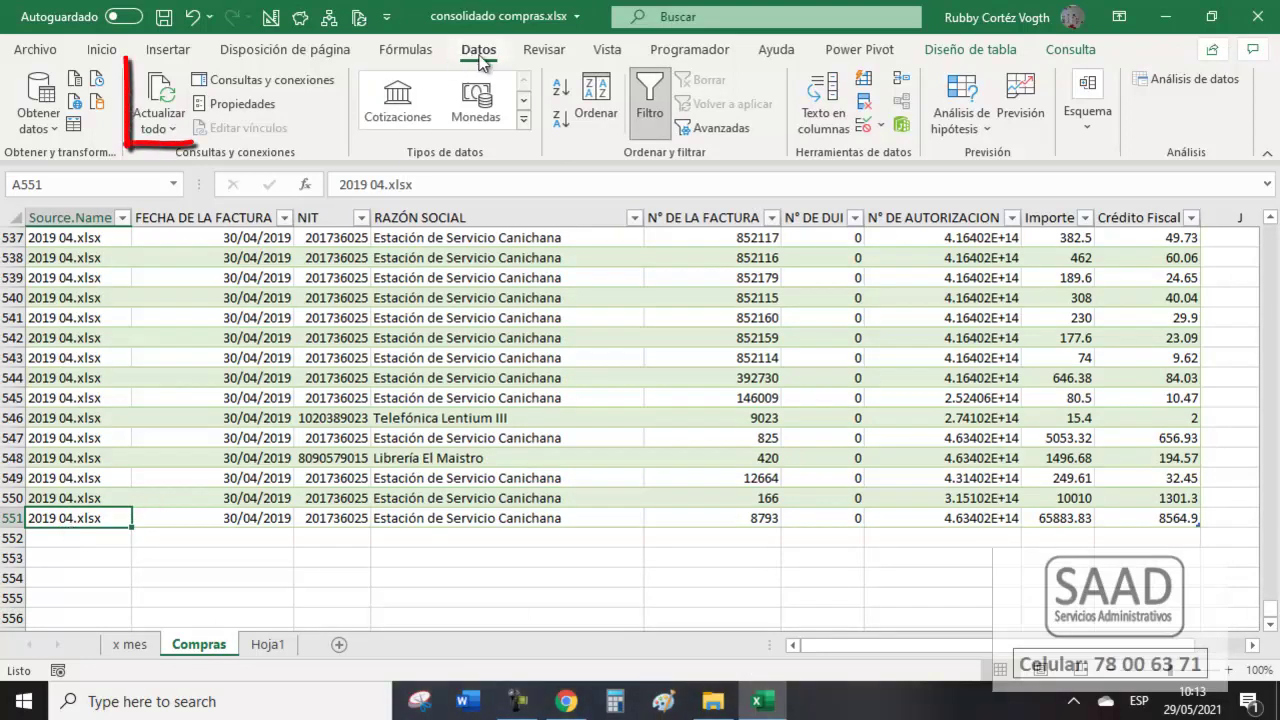
left_click(165, 80)
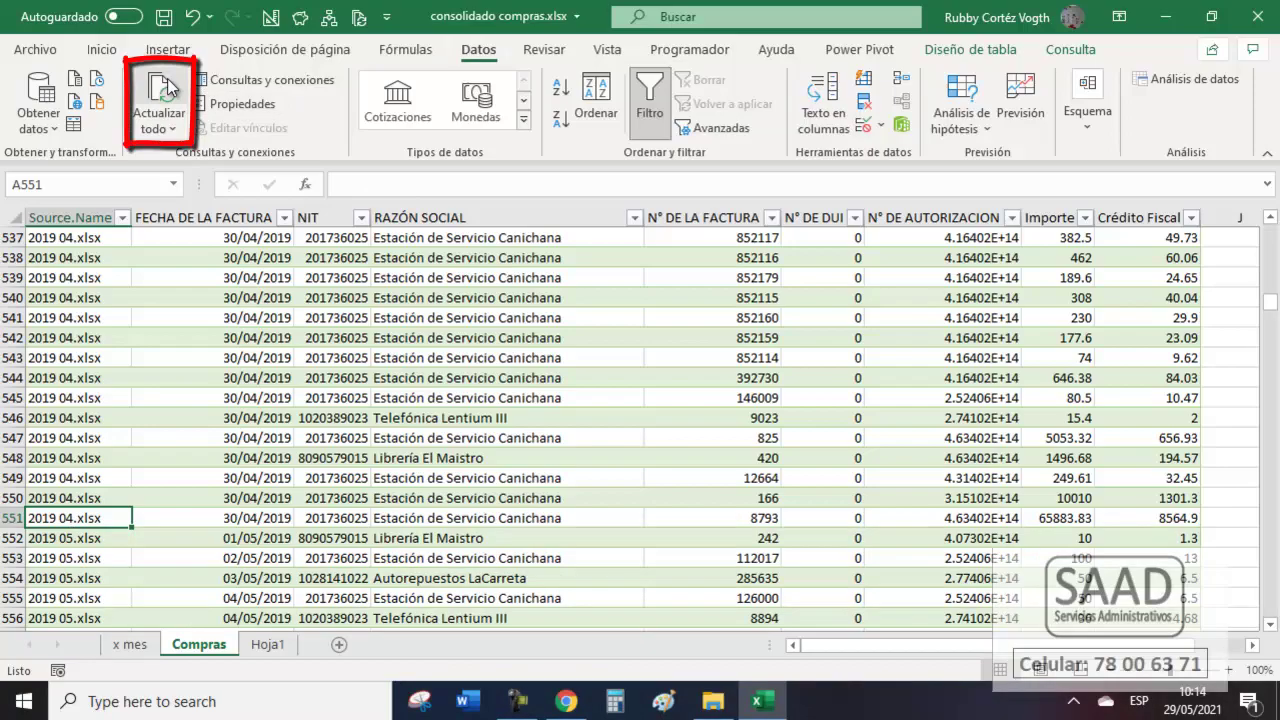
Examine the appended rows of the Compras table from the 2019 05.xlsx entries down to the last ones.
key("Page_Down")
key("Page_Down")
key("Page_Down")
key("Page_Down")
key("Page_Down")
key("Page_Down")
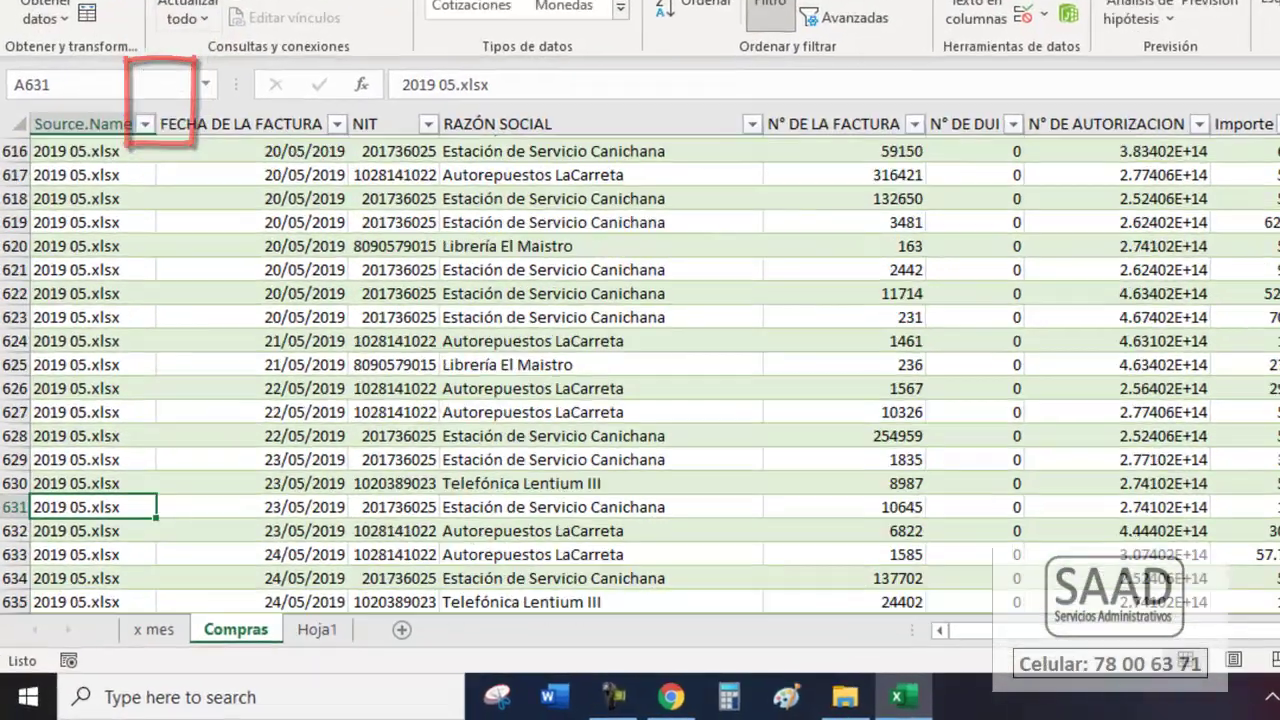
key("Page_Down")
key("Page_Down")
key("Page_Down")
key("Page_Down")
key("Page_Down")
key("Page_Down")
key("Page_Down")
key("Page_Down")
key("Page_Down")
key("Page_Down")
key("Page_Down")
key("Page_Down")
key("Page_Down")
key("Page_Down")
key("Page_Down")
key("Page_Down")
key("Page_Down")
key("Page_Down")
key("ctrl+Down")
key("Up")
key("Up")
key("Up")
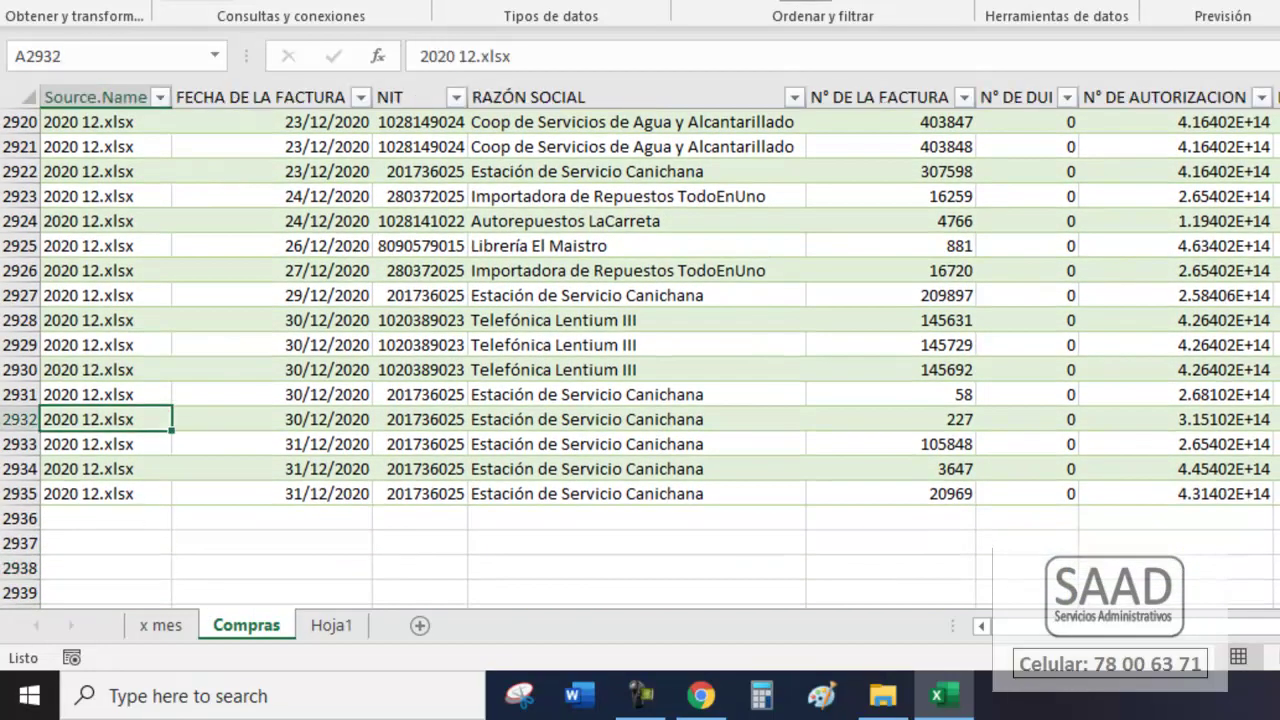
Refresh the pivot table on the x mes sheet and select its monthly values for 2019 and then for 2020.
left_click(165, 627)
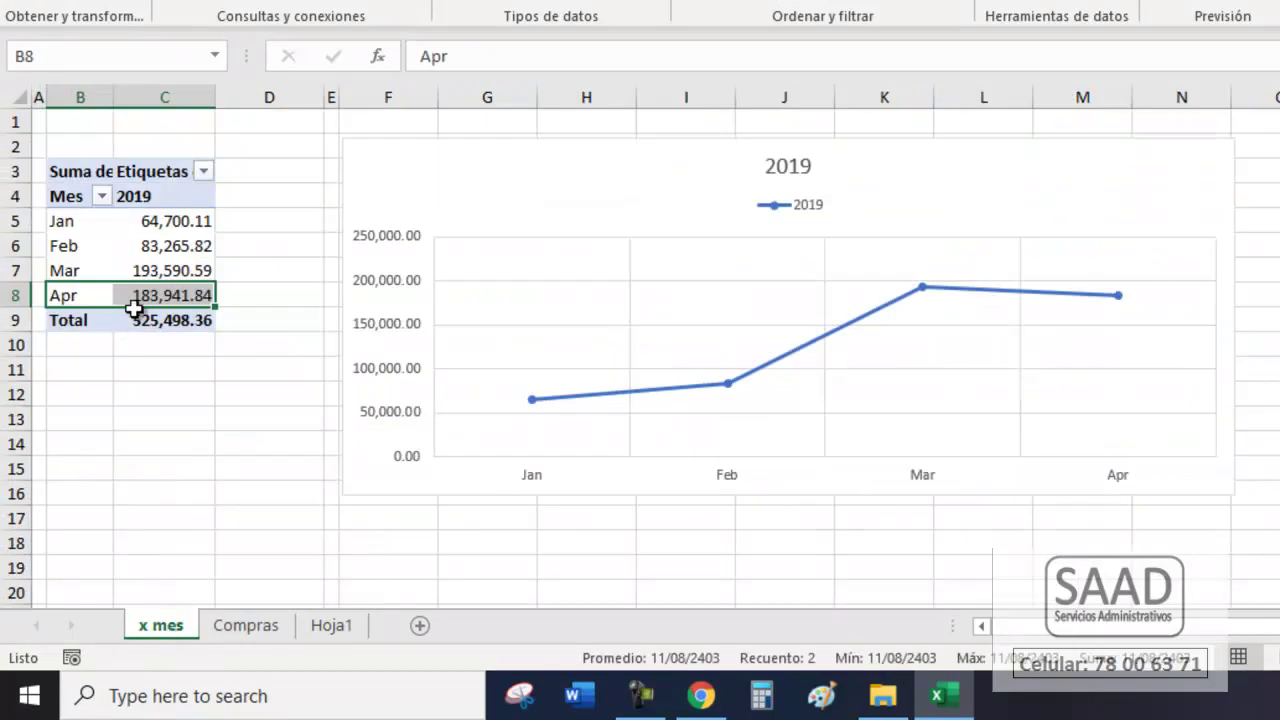
right_click(90, 297)
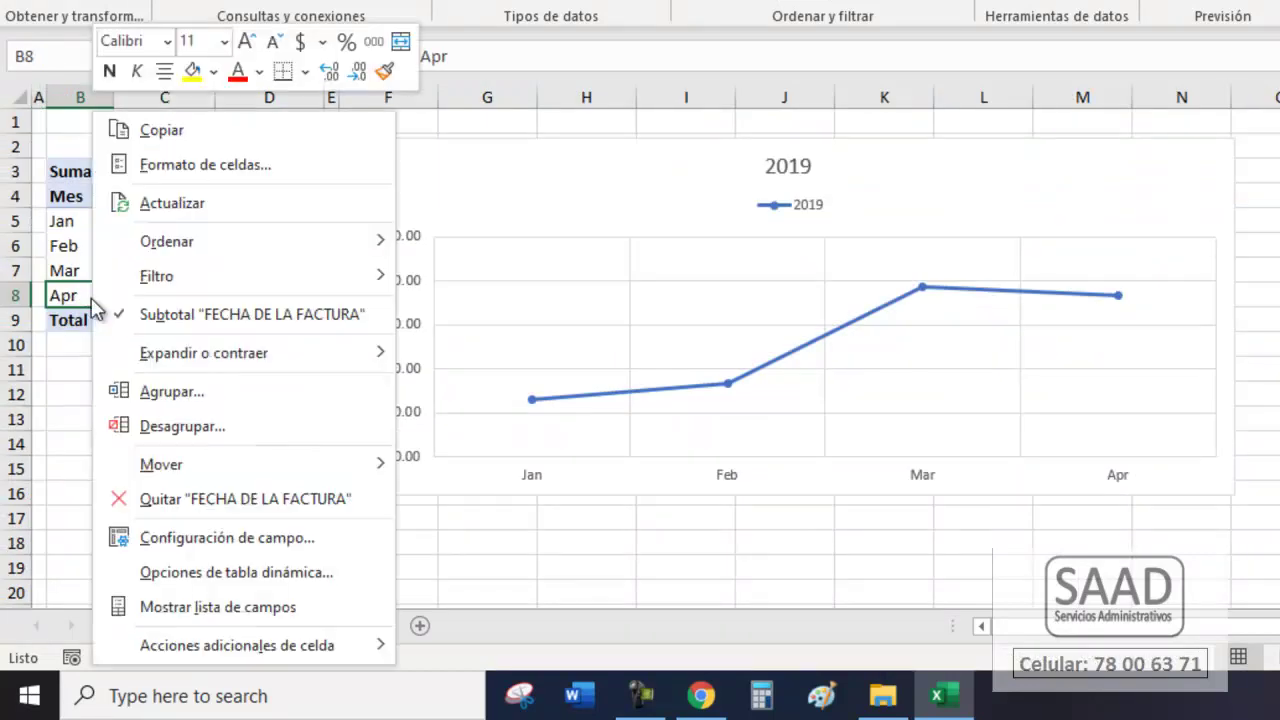
left_click(211, 200)
left_click_drag(143, 217, 157, 491)
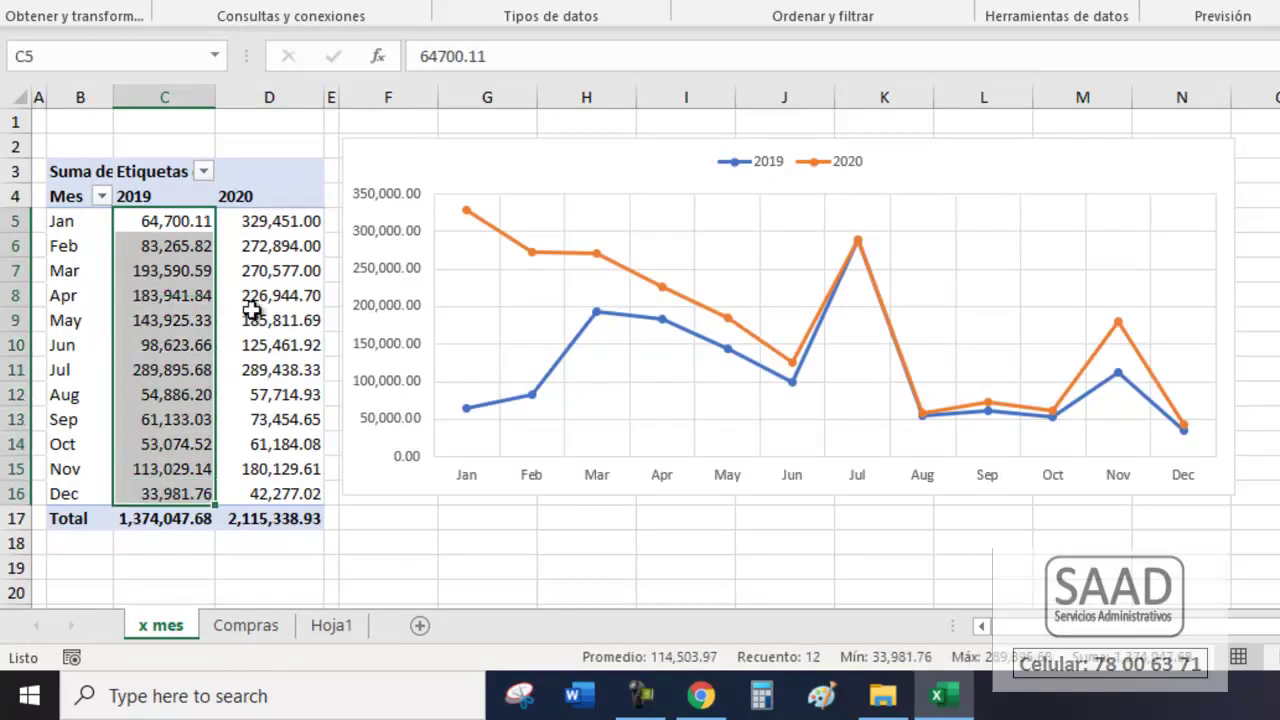
left_click_drag(268, 218, 269, 493)
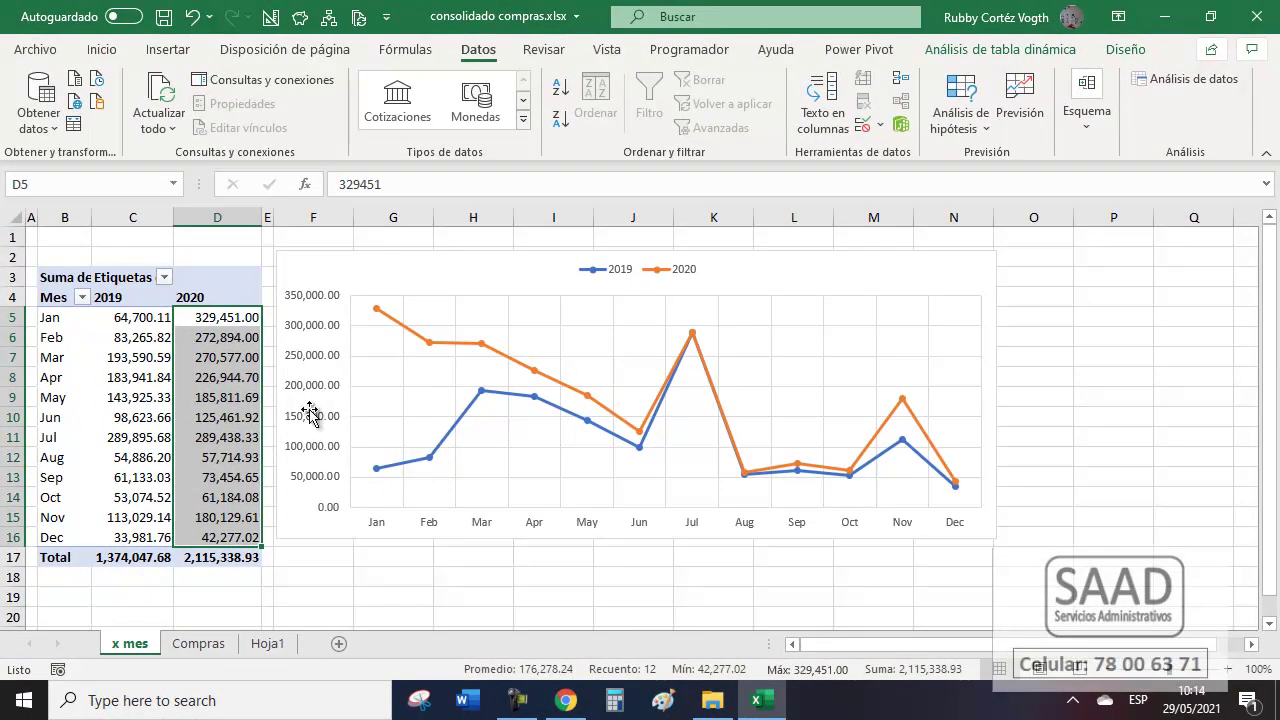
Switch to File Explorer and show the Compras folder's files in the List layout.
left_click(702, 698)
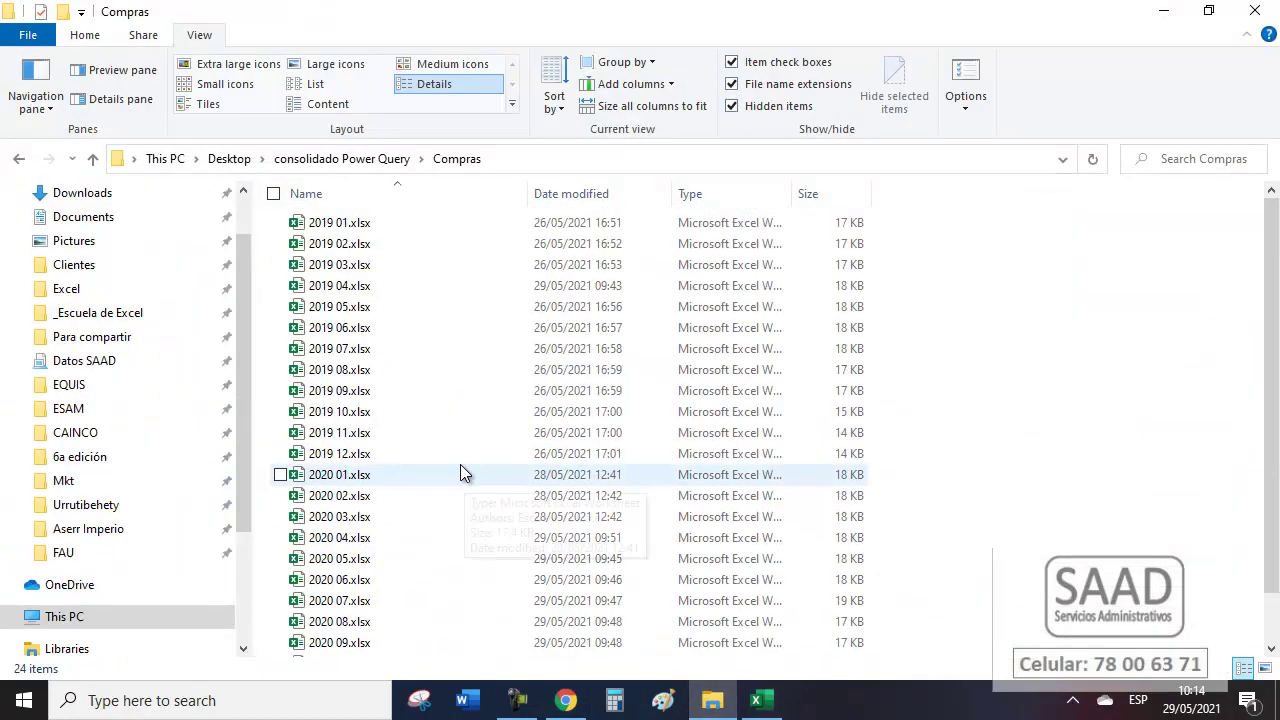
scroll(436, 400, "down", 1)
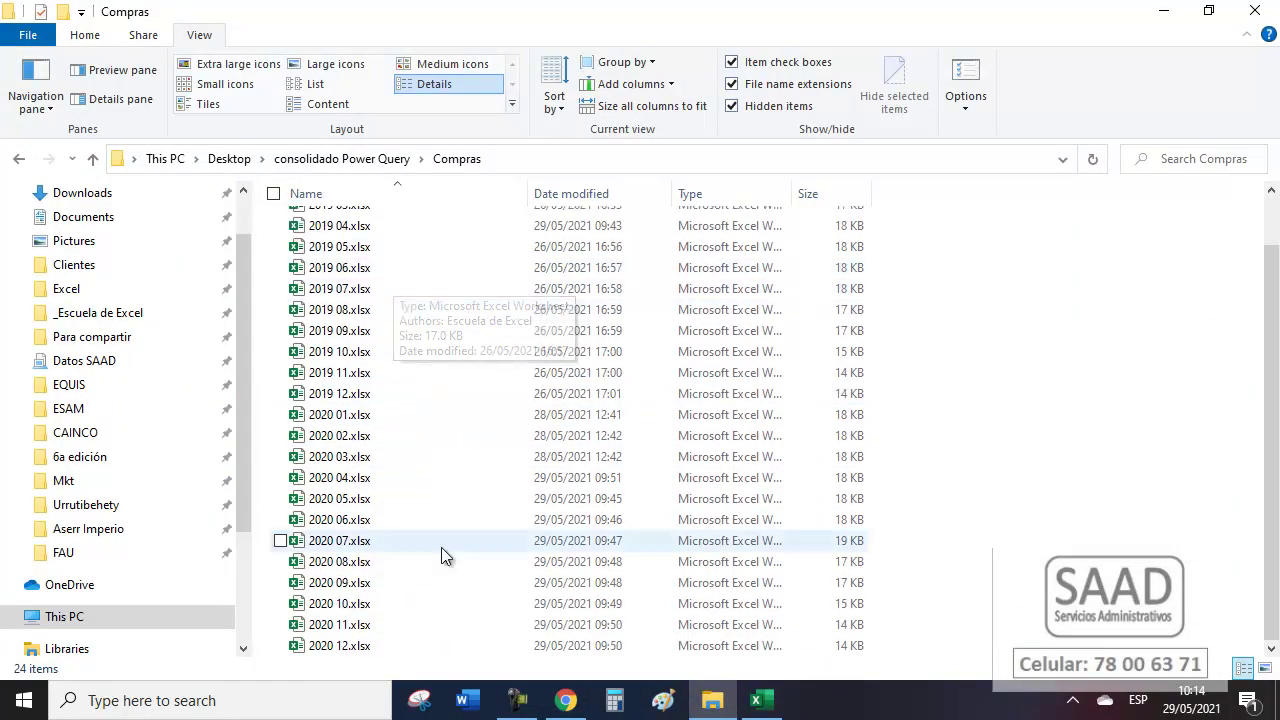
left_click(325, 86)
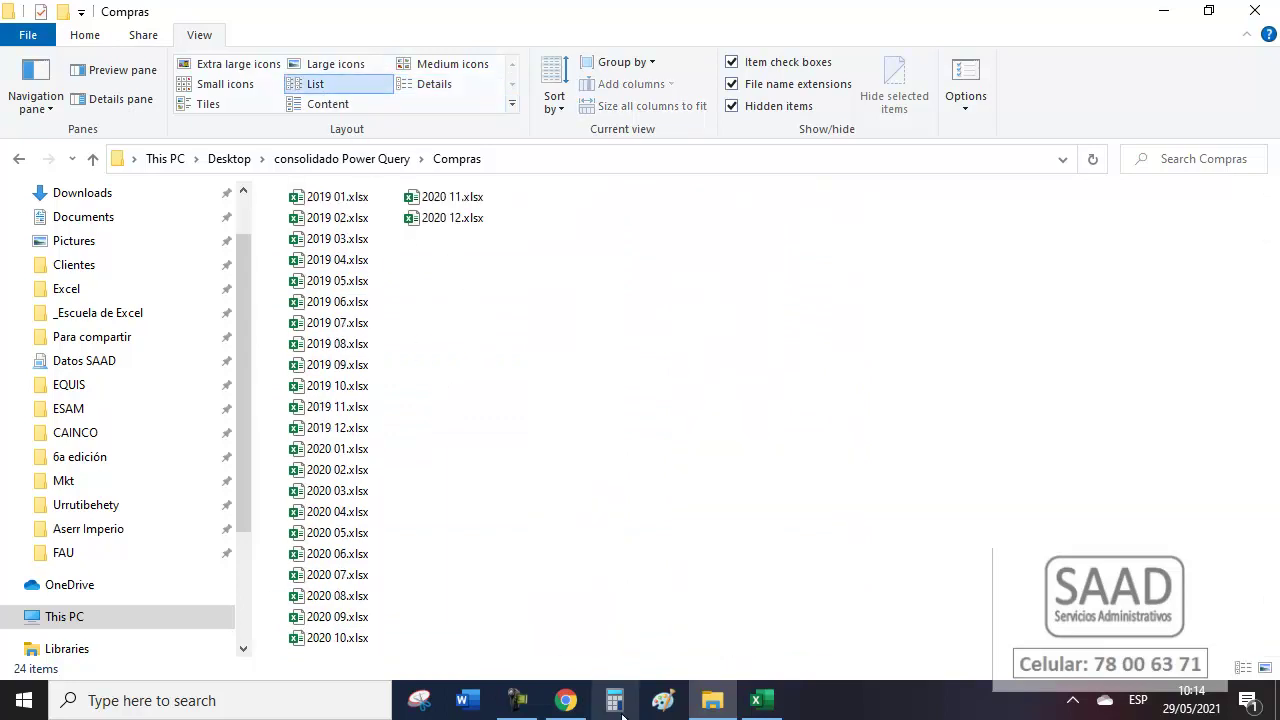
Switch back to Excel and create a copy of the x mes sheet placed before the Compras sheet.
left_click(752, 700)
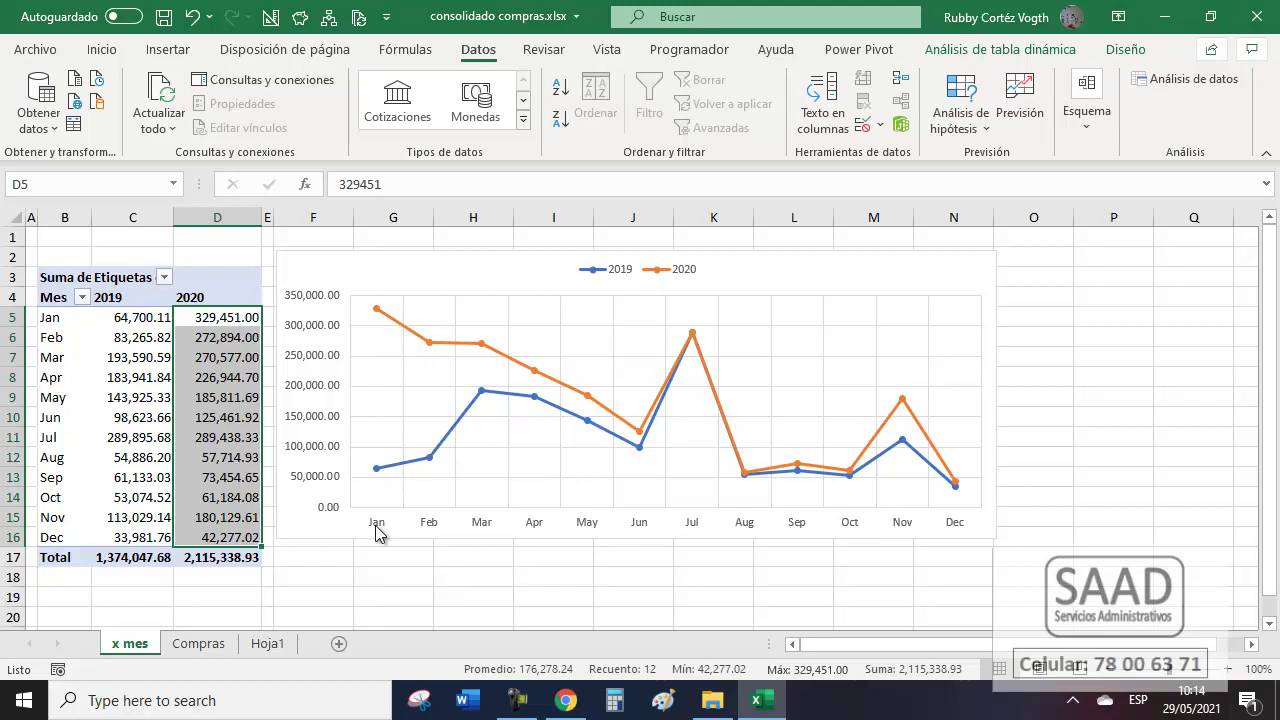
mouse_move(373, 308)
mouse_move(529, 397)
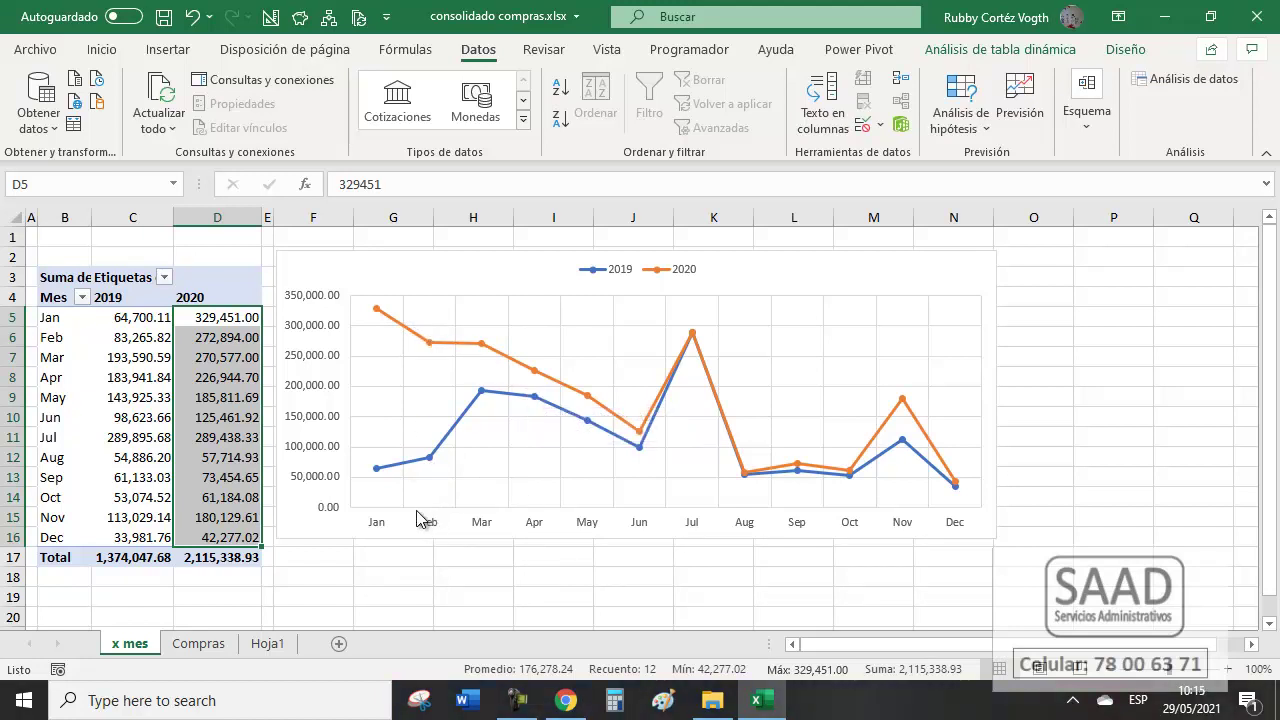
left_click(214, 401)
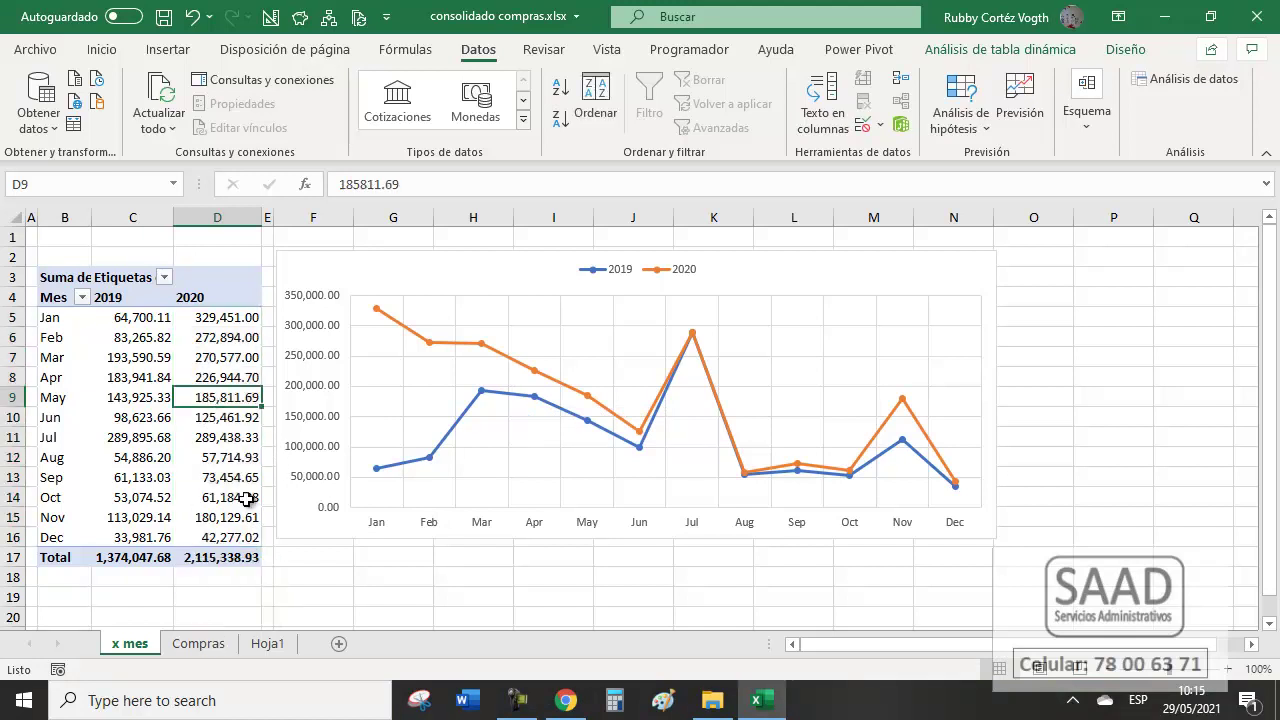
right_click(146, 648)
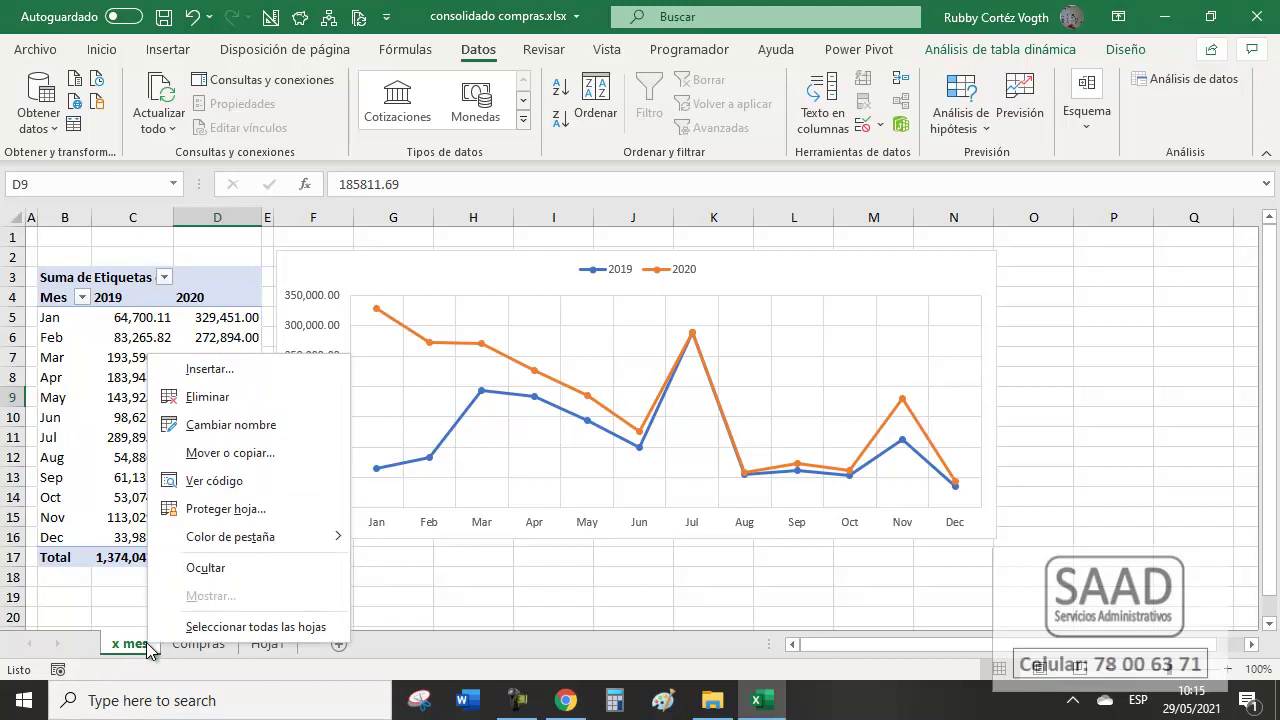
left_click(220, 456)
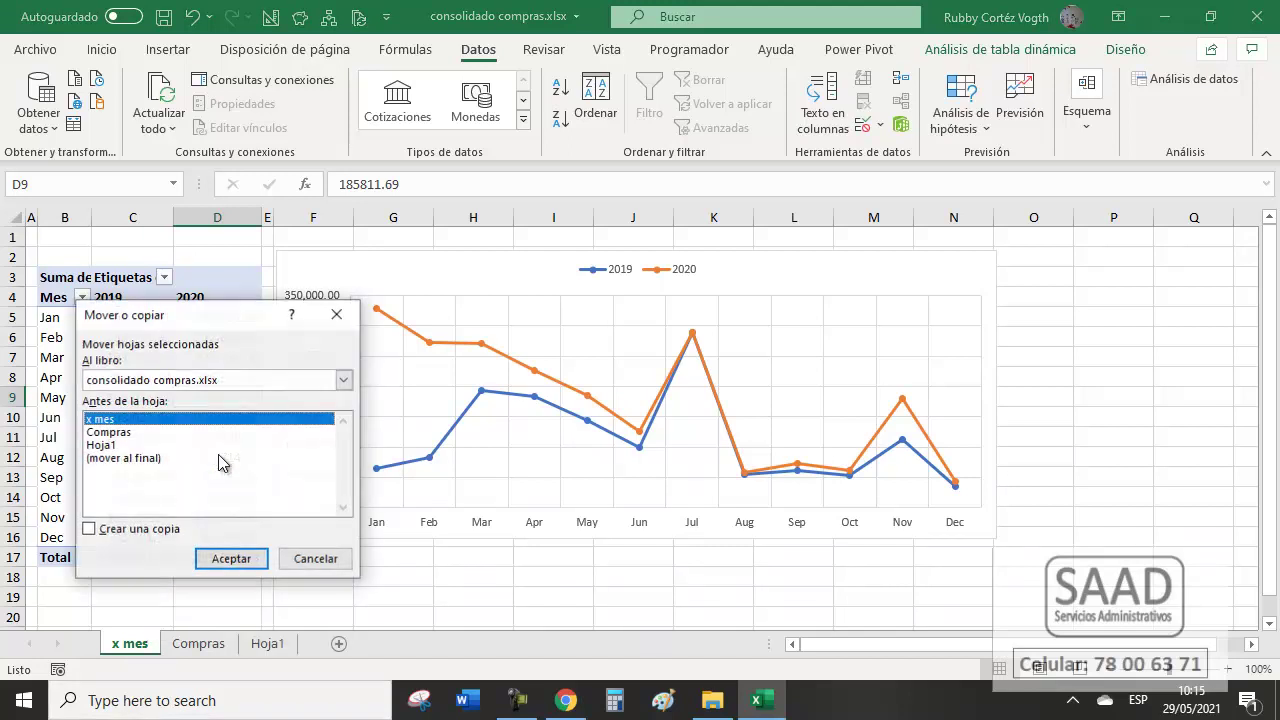
left_click(90, 529)
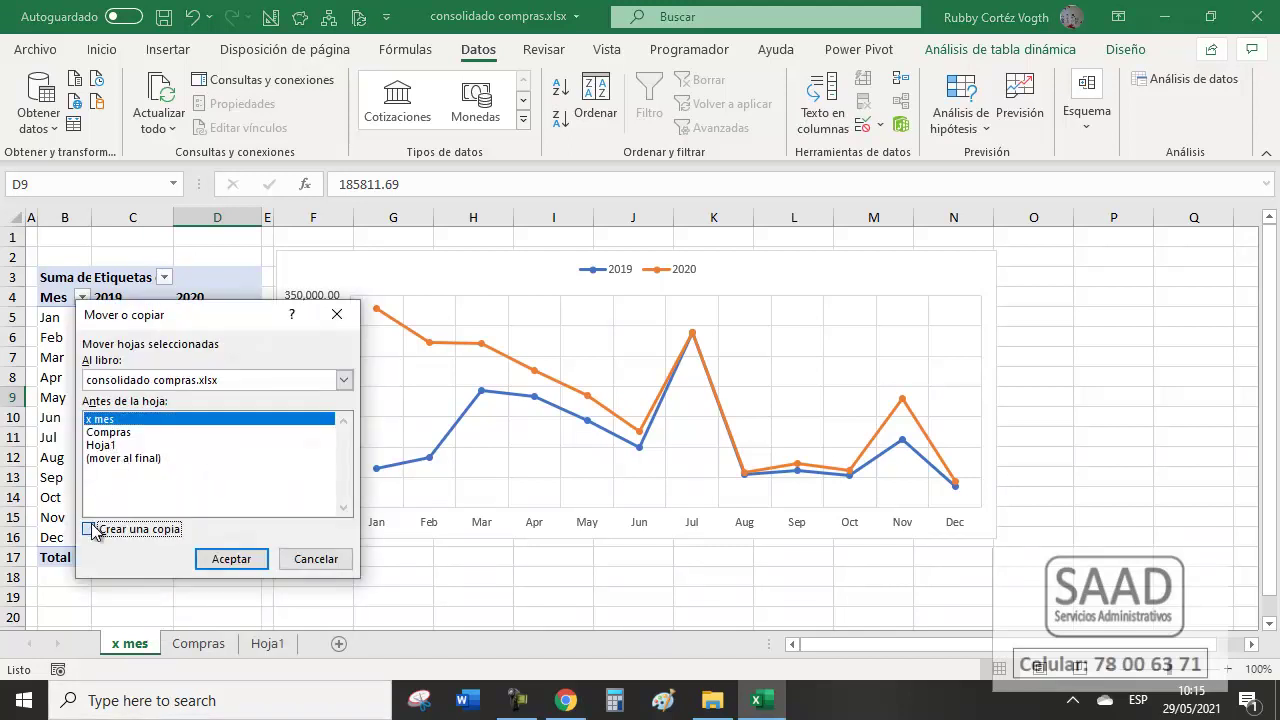
left_click(110, 433)
left_click(238, 559)
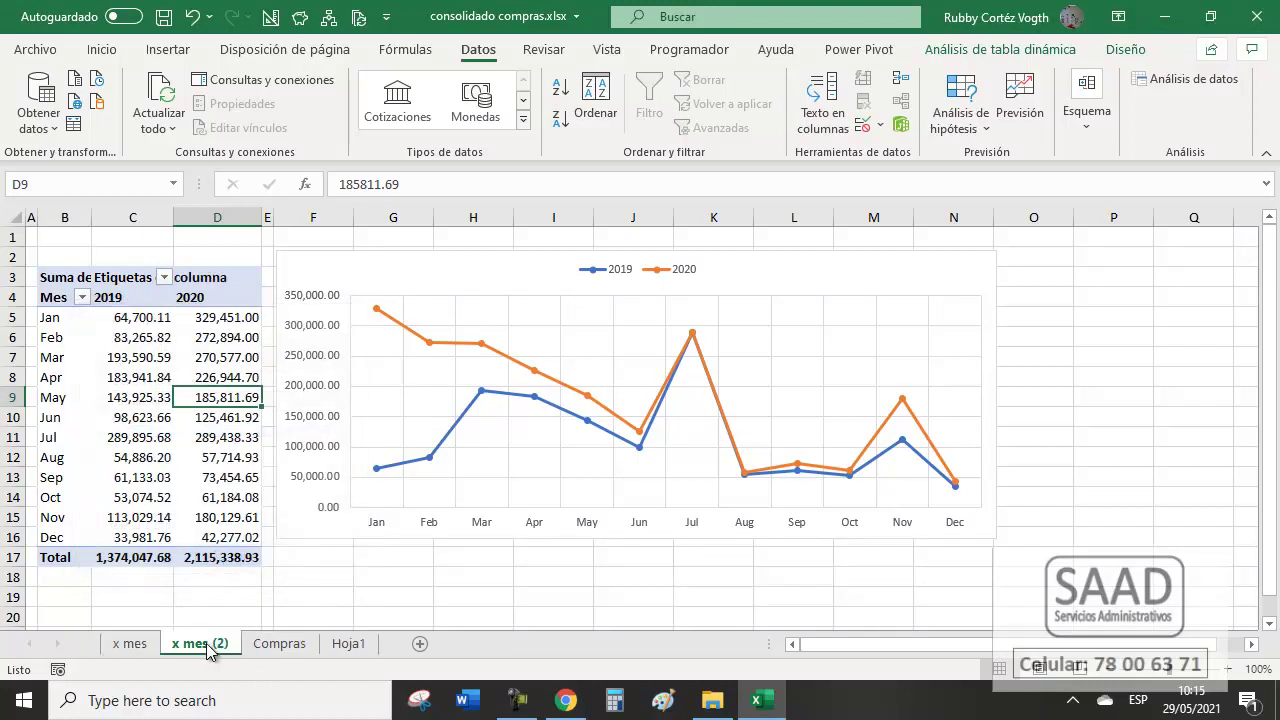
Rename the copied x mes (2) sheet as histórico.
double_click(207, 645)
type("h")
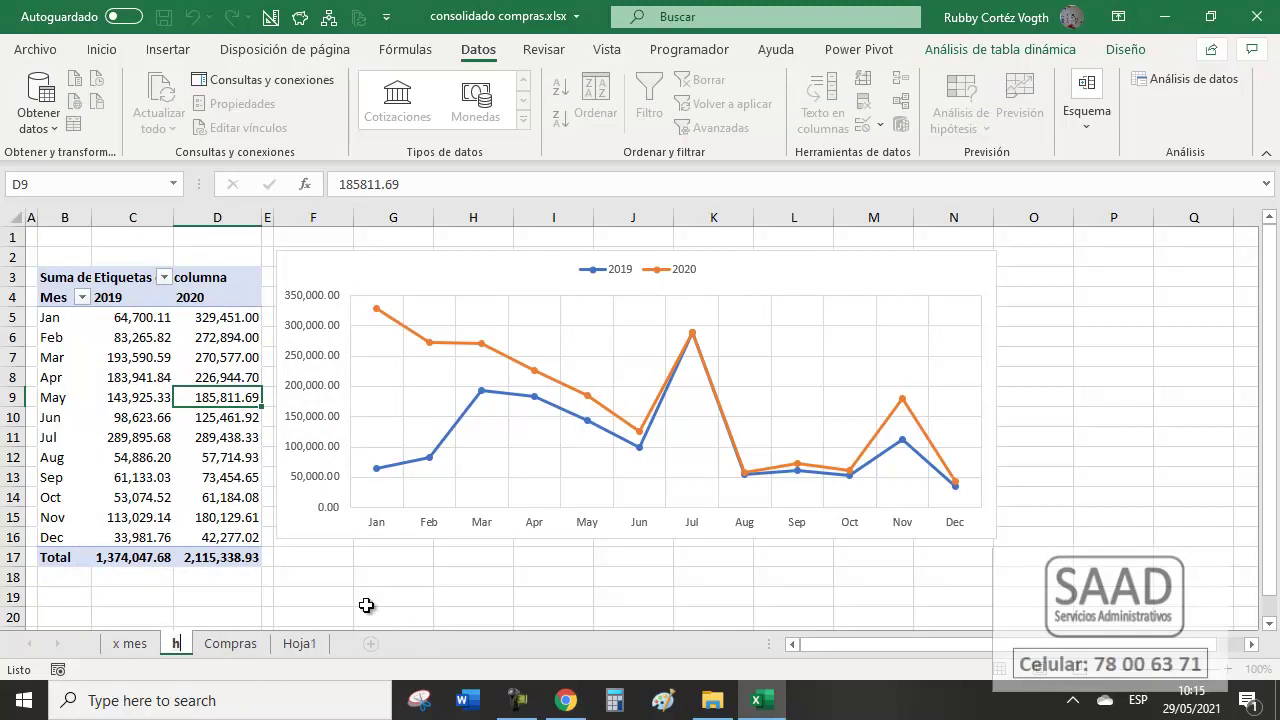
type("istórico")
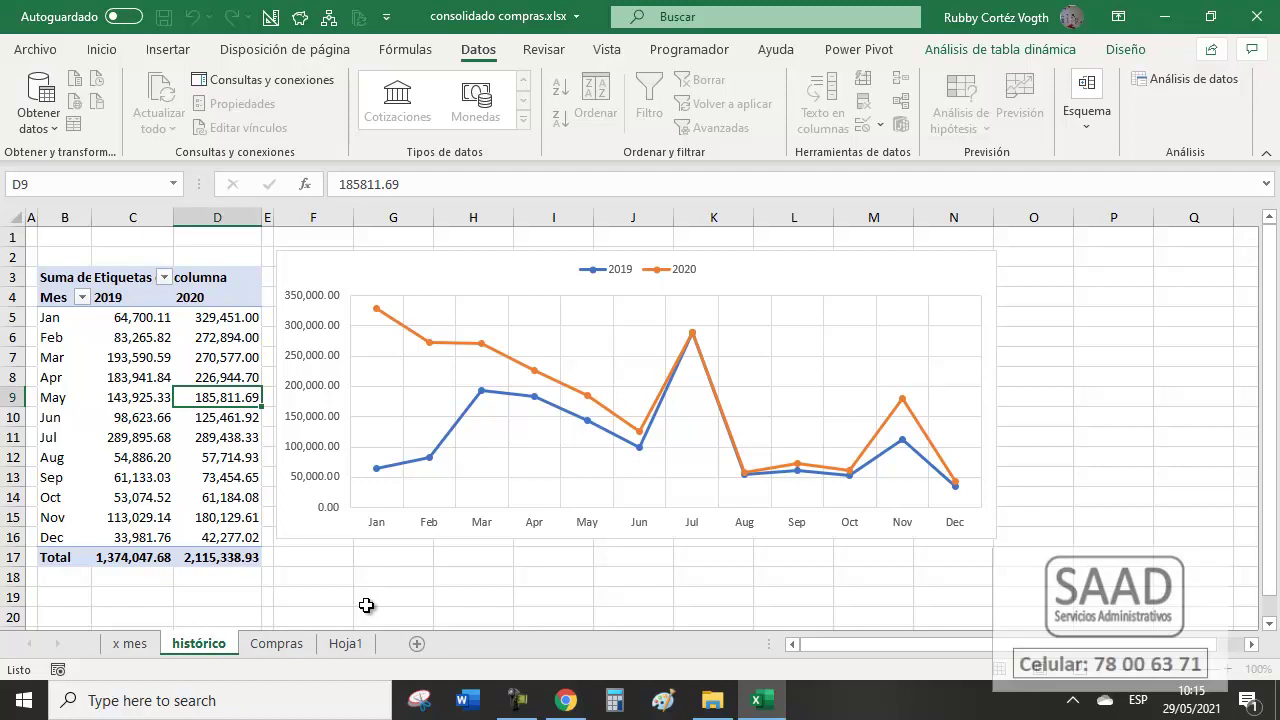
key("Return")
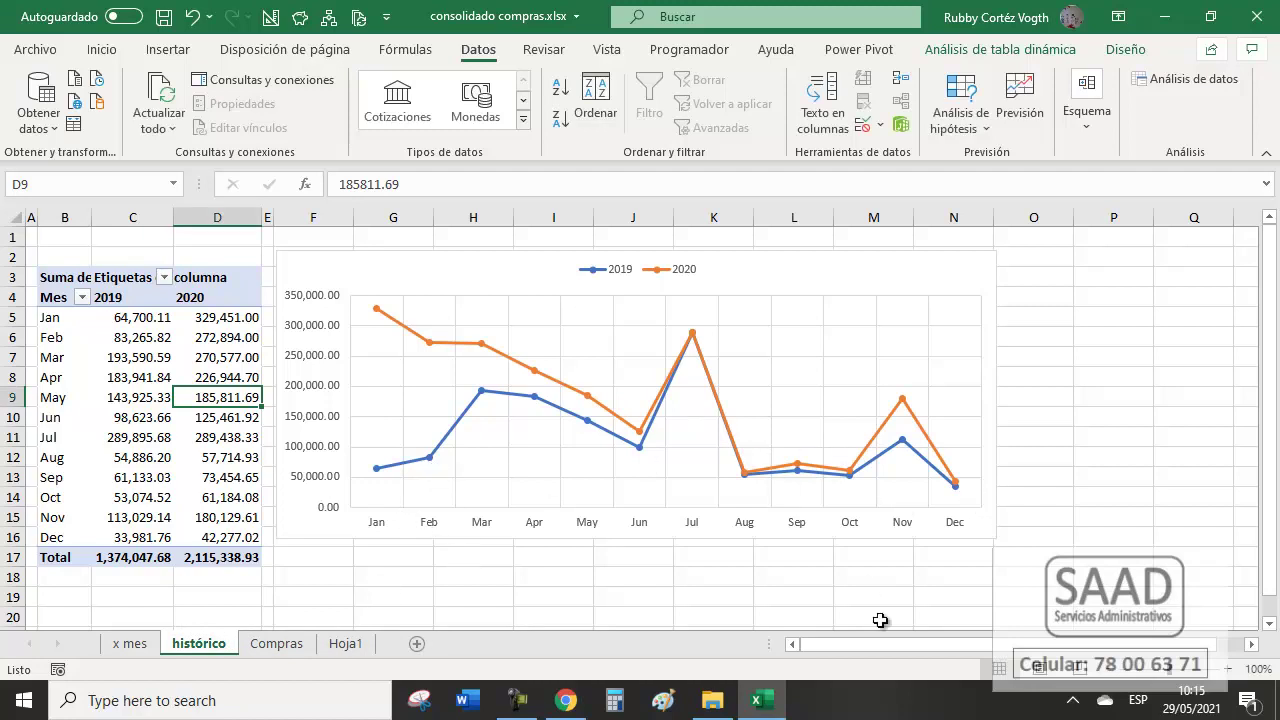
Show the pivot table's field list on the histórico sheet and move Años from the columns to the rows, above FECHA DE LA FACTURA.
right_click(206, 478)
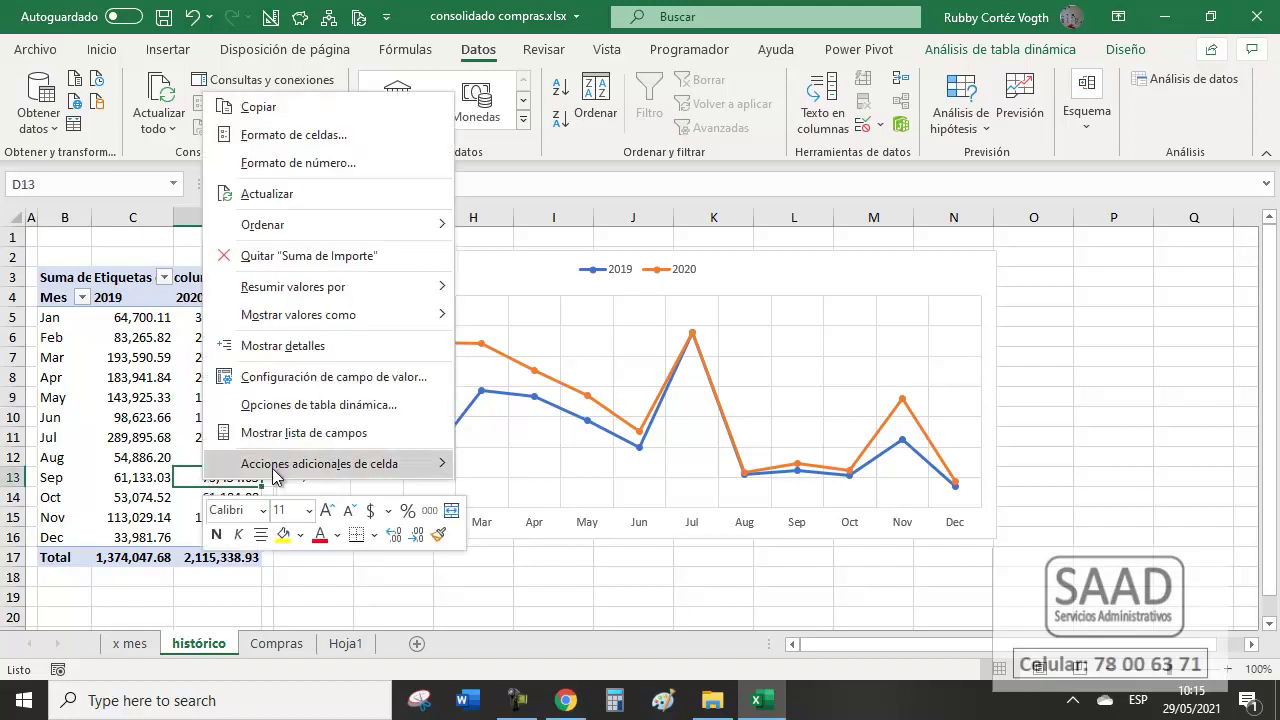
left_click(320, 438)
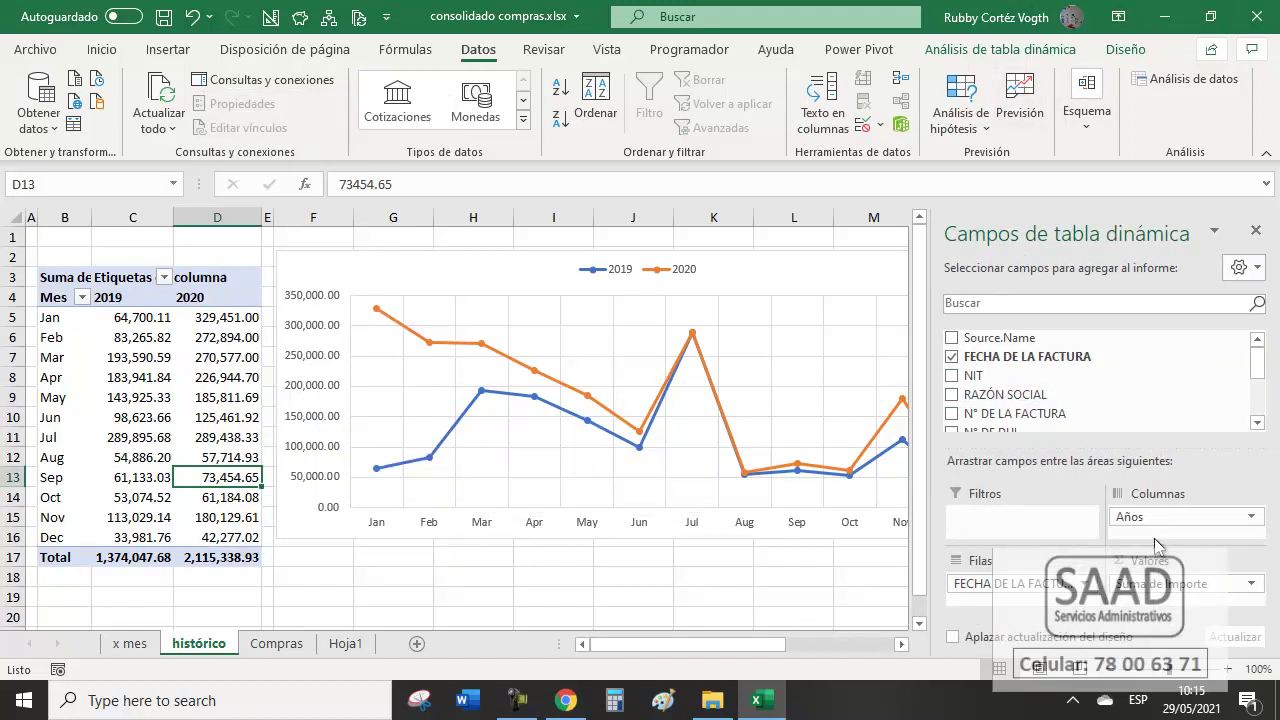
left_click_drag(117, 297, 205, 299)
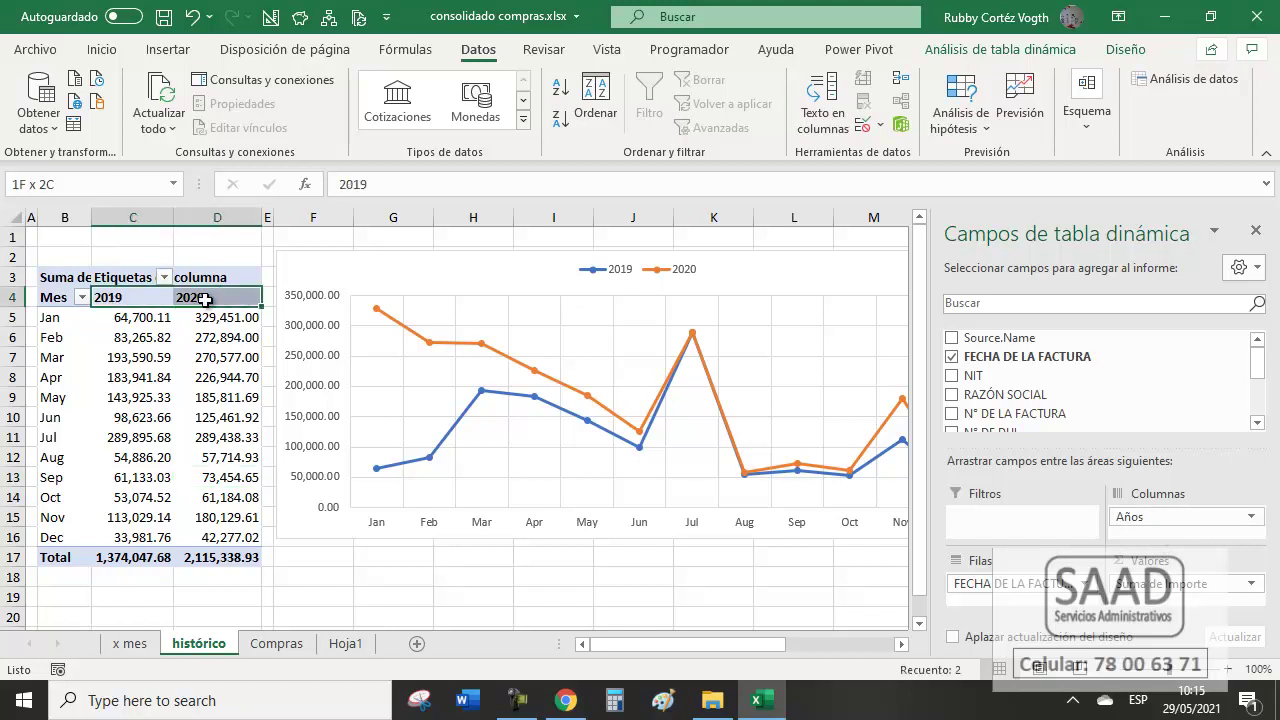
left_click_drag(1125, 517, 1013, 585)
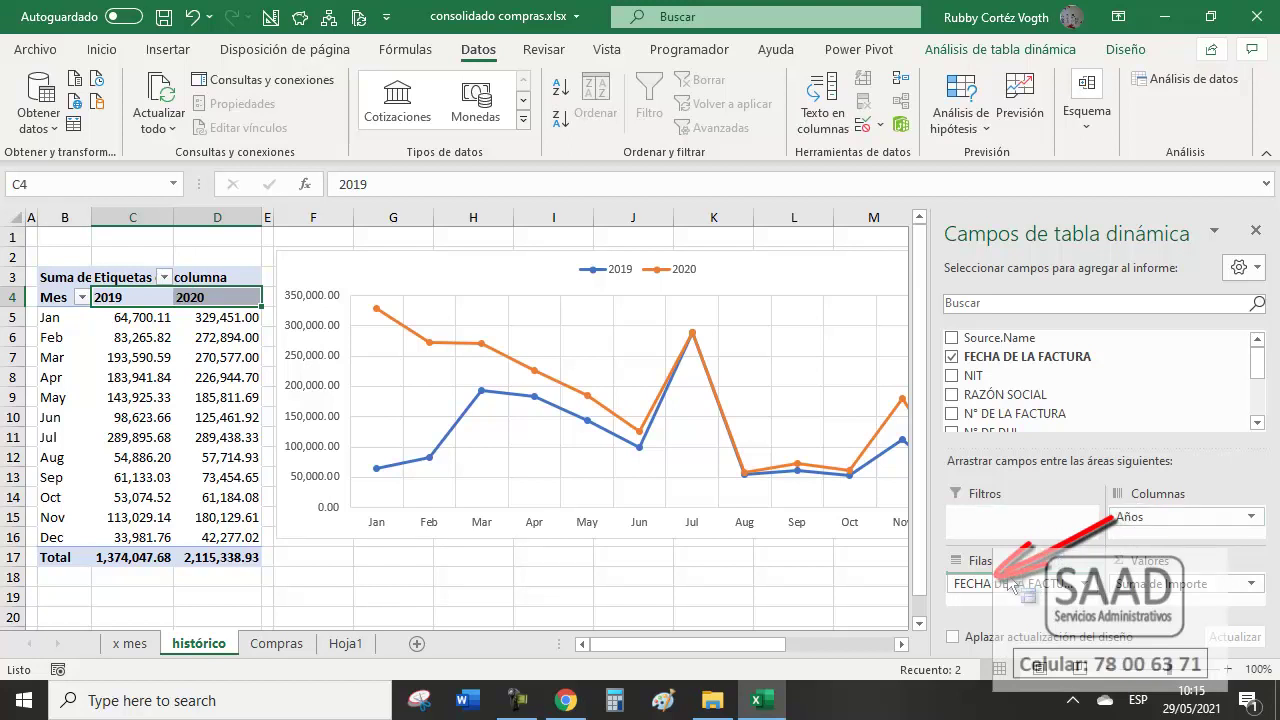
left_click_drag(1013, 585, 1013, 585)
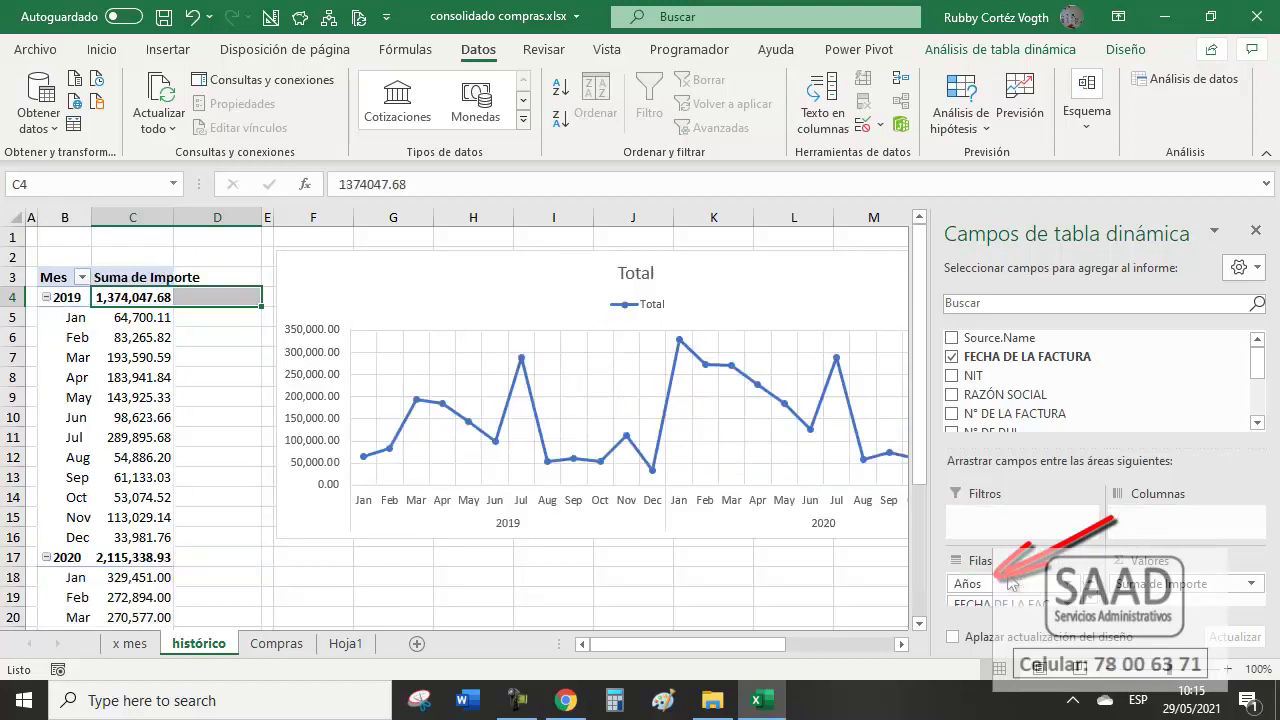
Examine how the 2019 and 2020 year labels and their months are stacked in the pivot table's first column.
left_click(65, 300)
left_click_drag(65, 300, 67, 546)
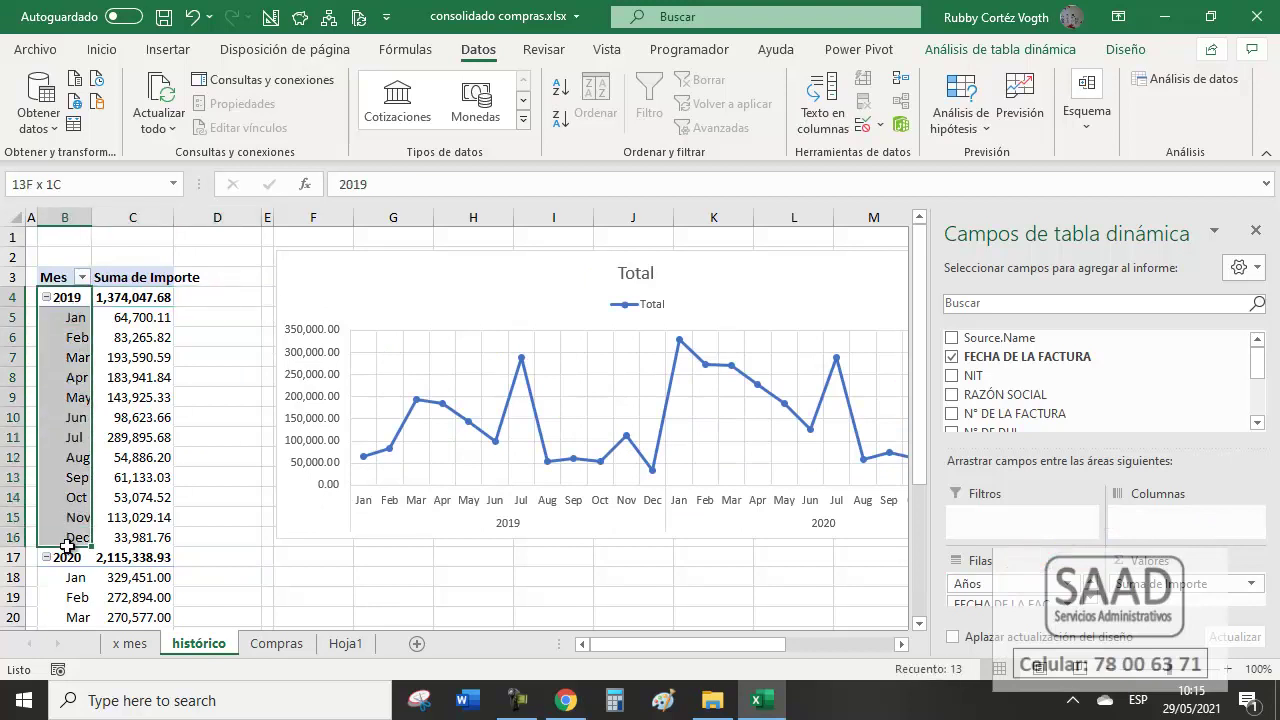
scroll(67, 546, "down", 5)
scroll(63, 549, "up", 5)
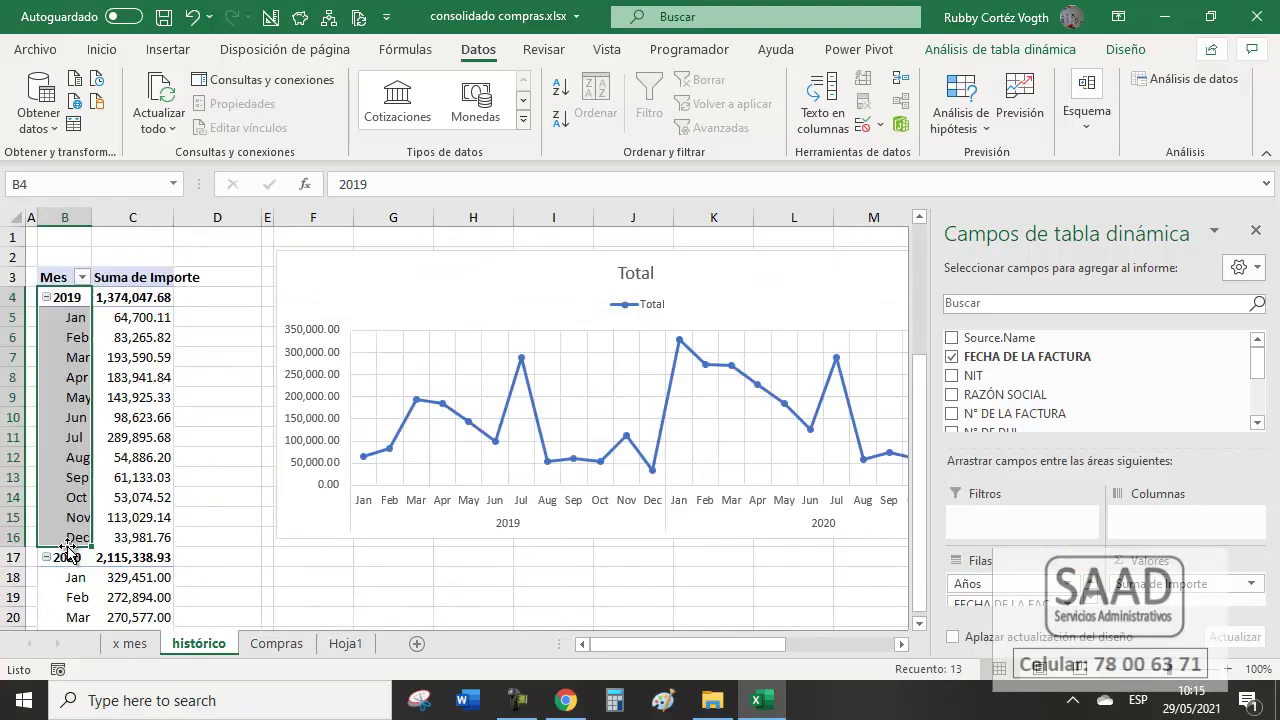
left_click(70, 300)
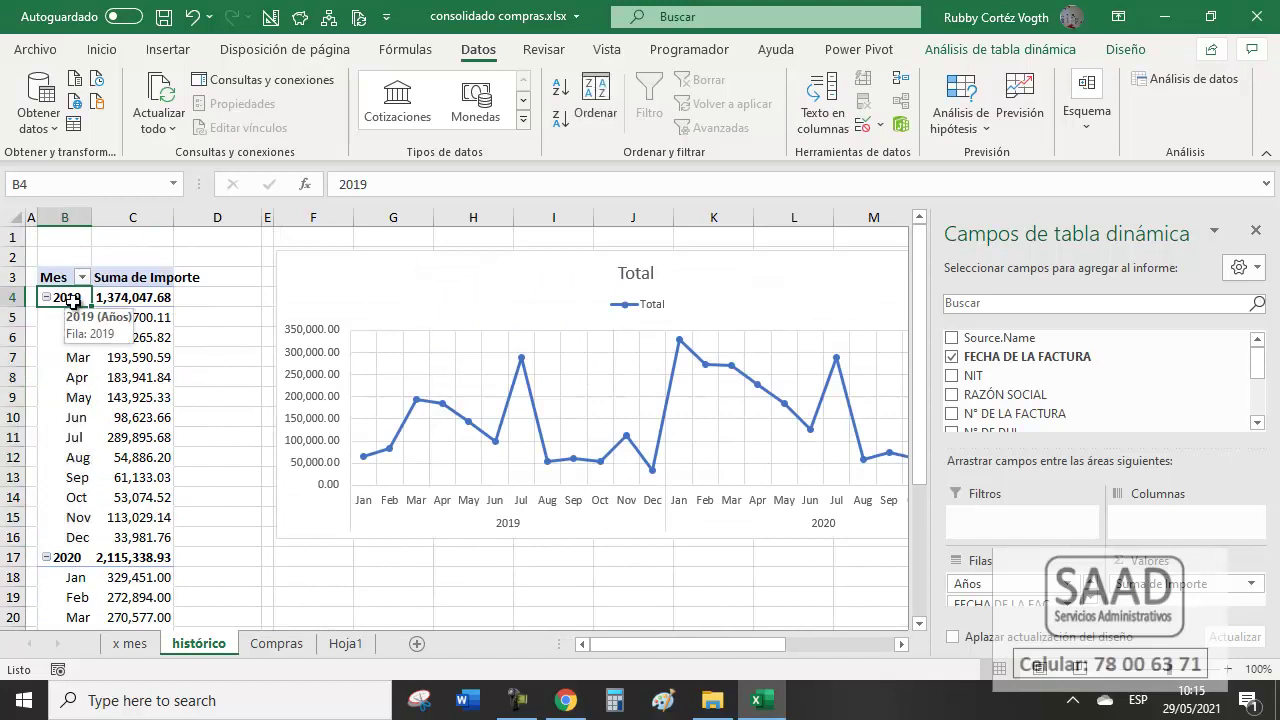
left_click_drag(70, 307, 67, 557)
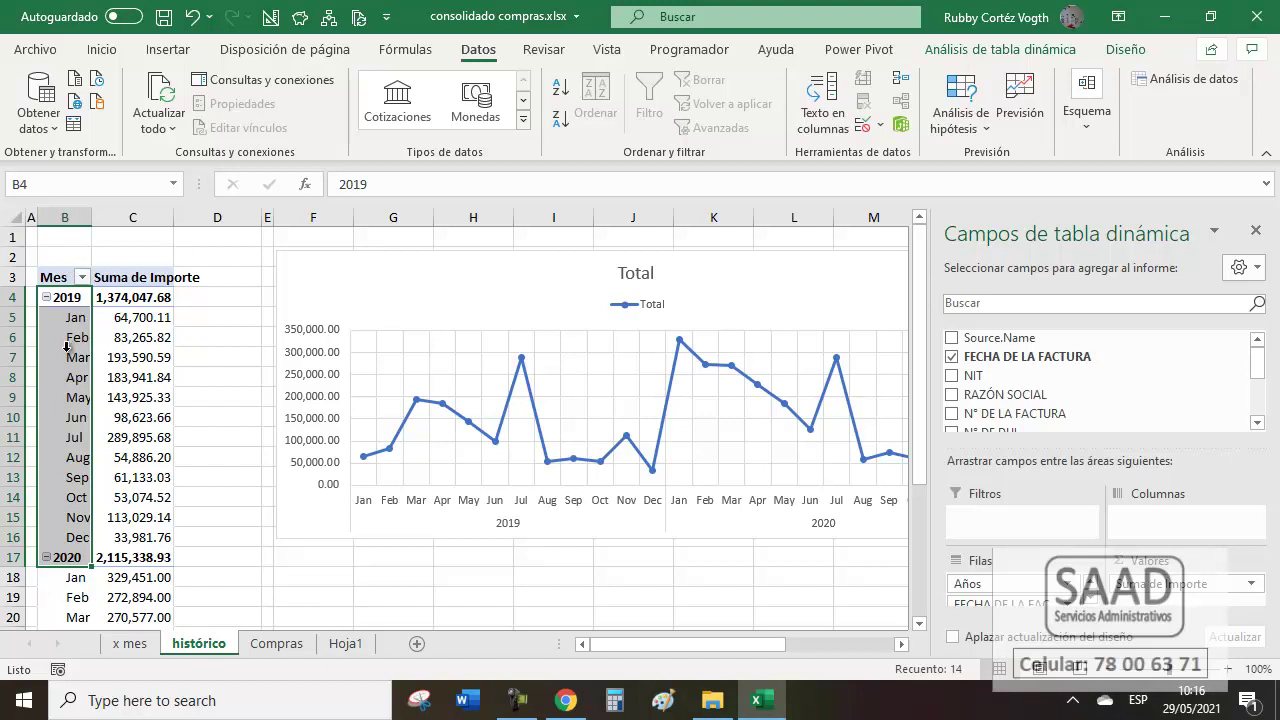
Show the histórico pivot table in tabular form and check its year column, month column and Total 2019 row.
left_click(1125, 50)
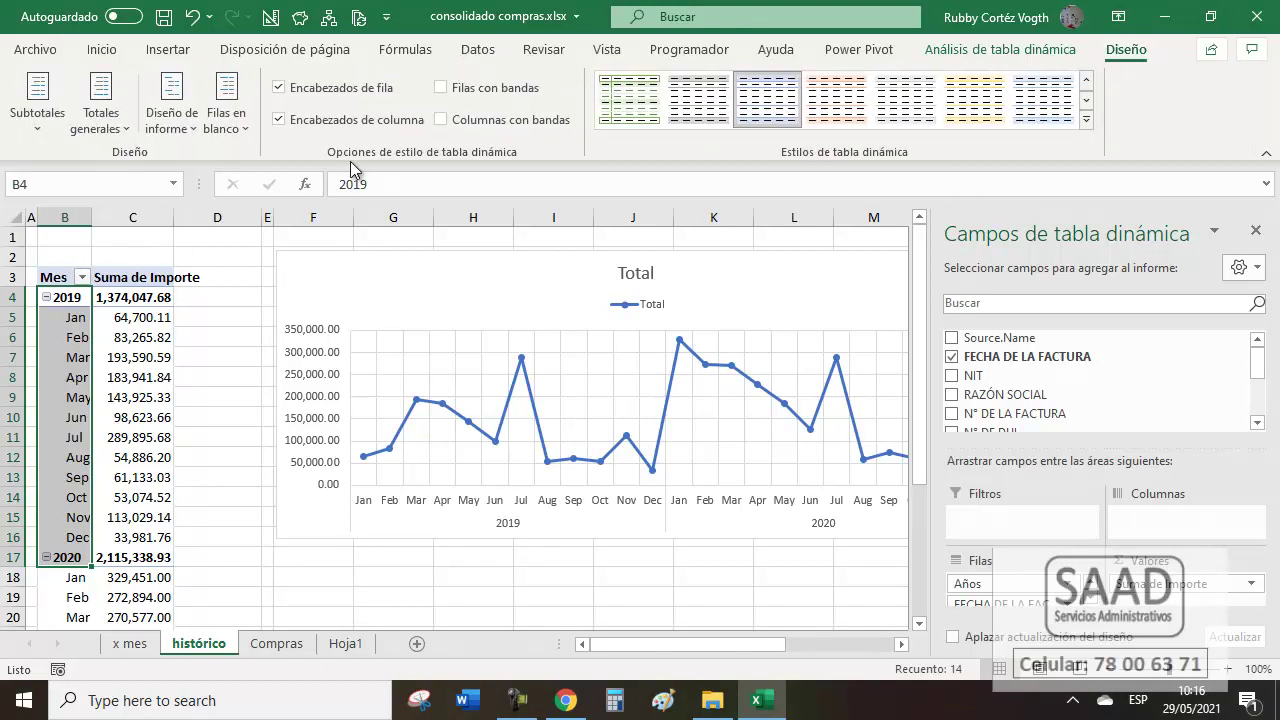
left_click(174, 118)
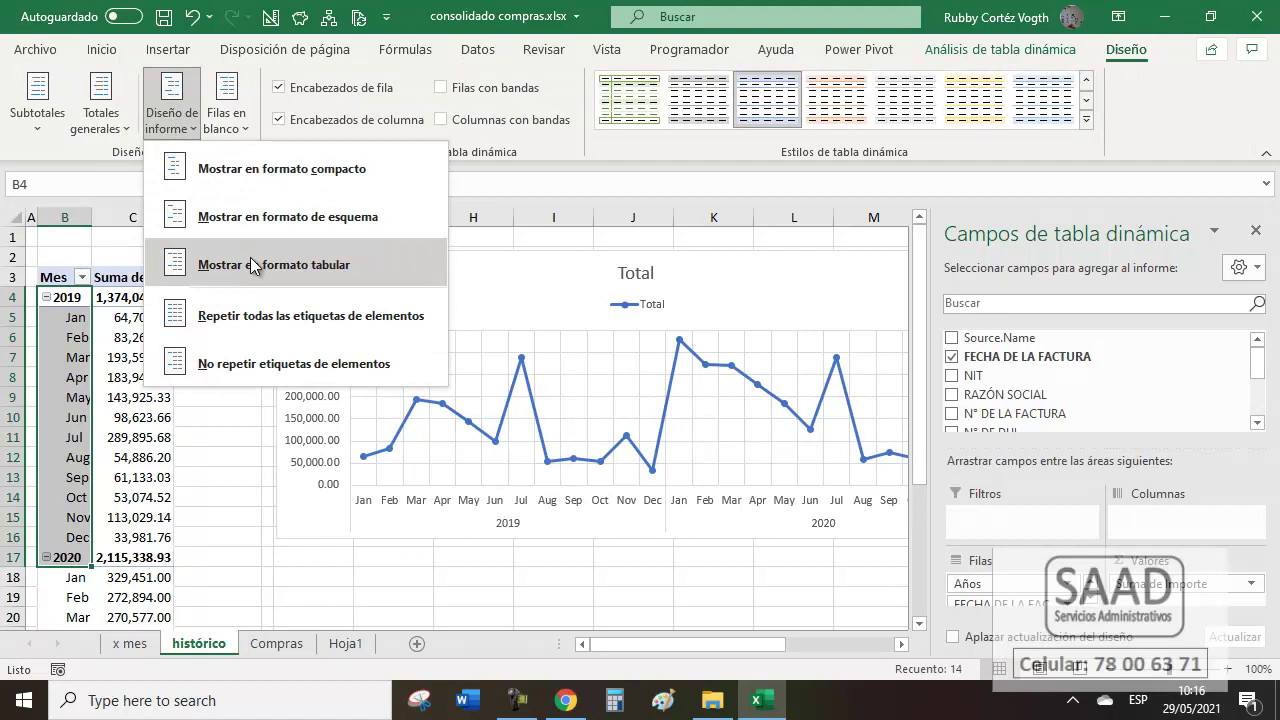
left_click(168, 278)
left_click(63, 308)
left_click_drag(63, 308, 60, 455)
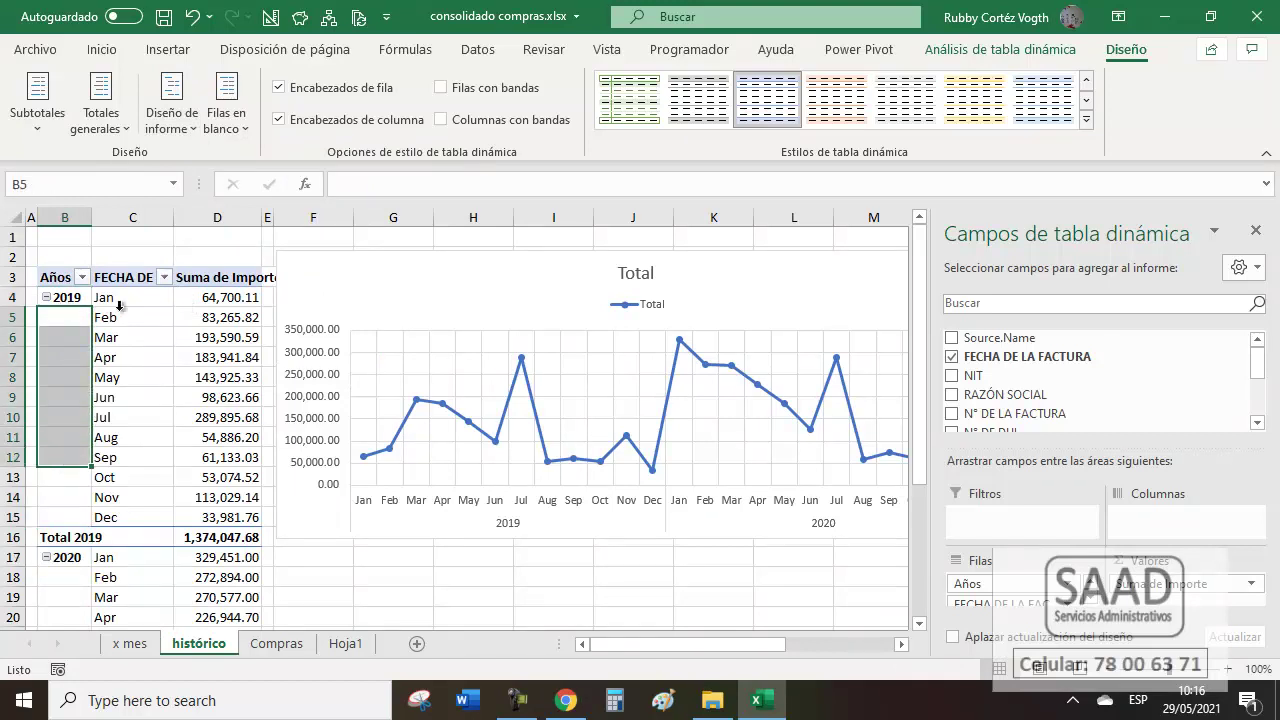
left_click_drag(120, 306, 124, 483)
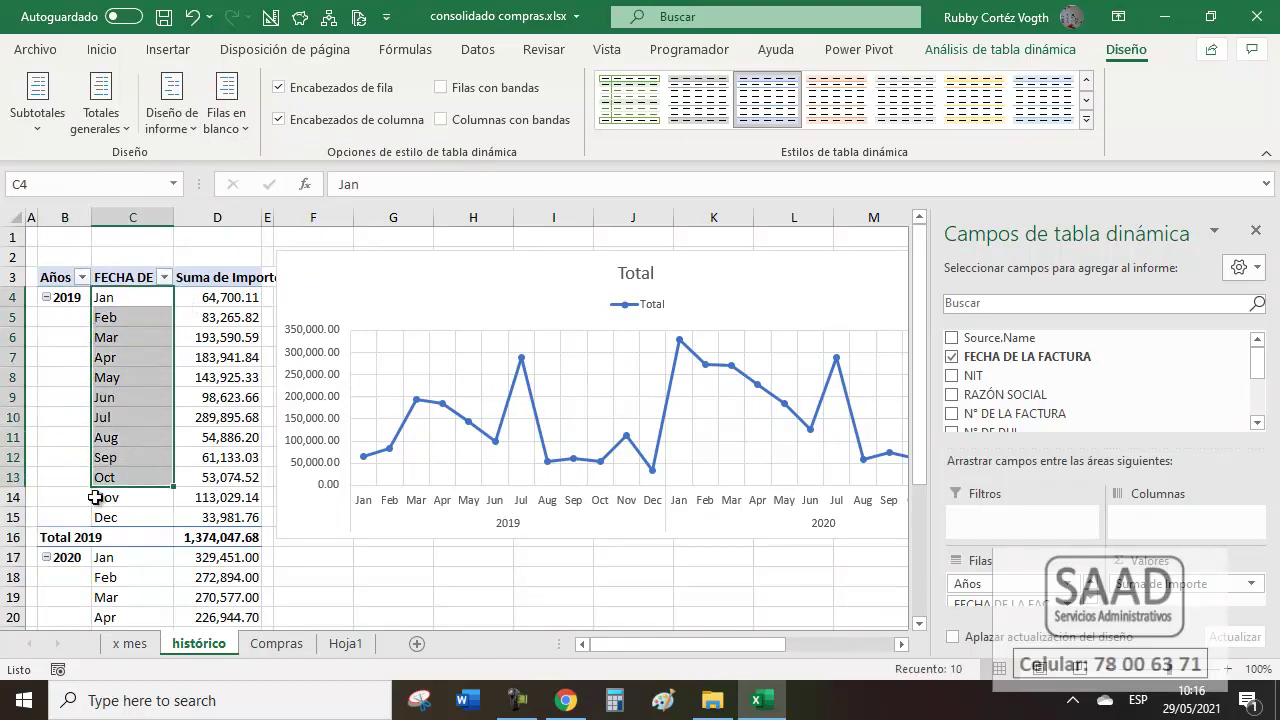
left_click_drag(65, 540, 207, 540)
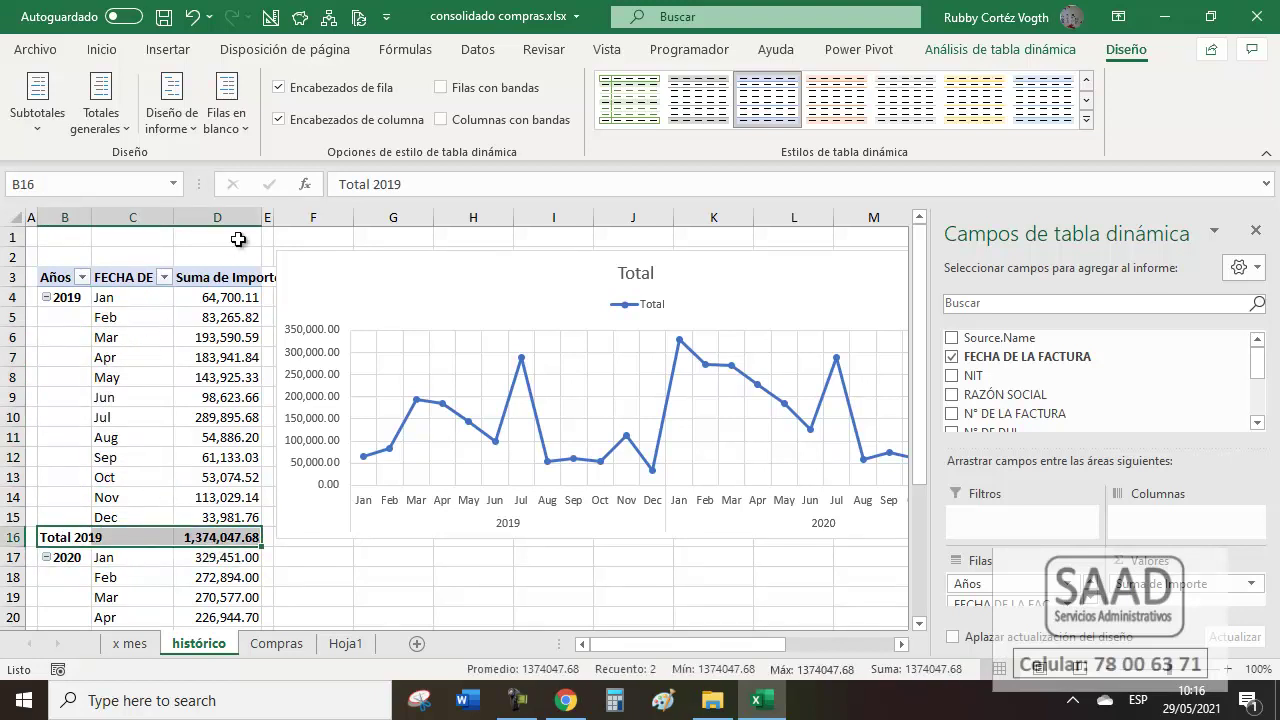
Rename the pivot table's Suma de Importe header to Compras and the date header to Mes, and close the field list.
left_click(222, 278)
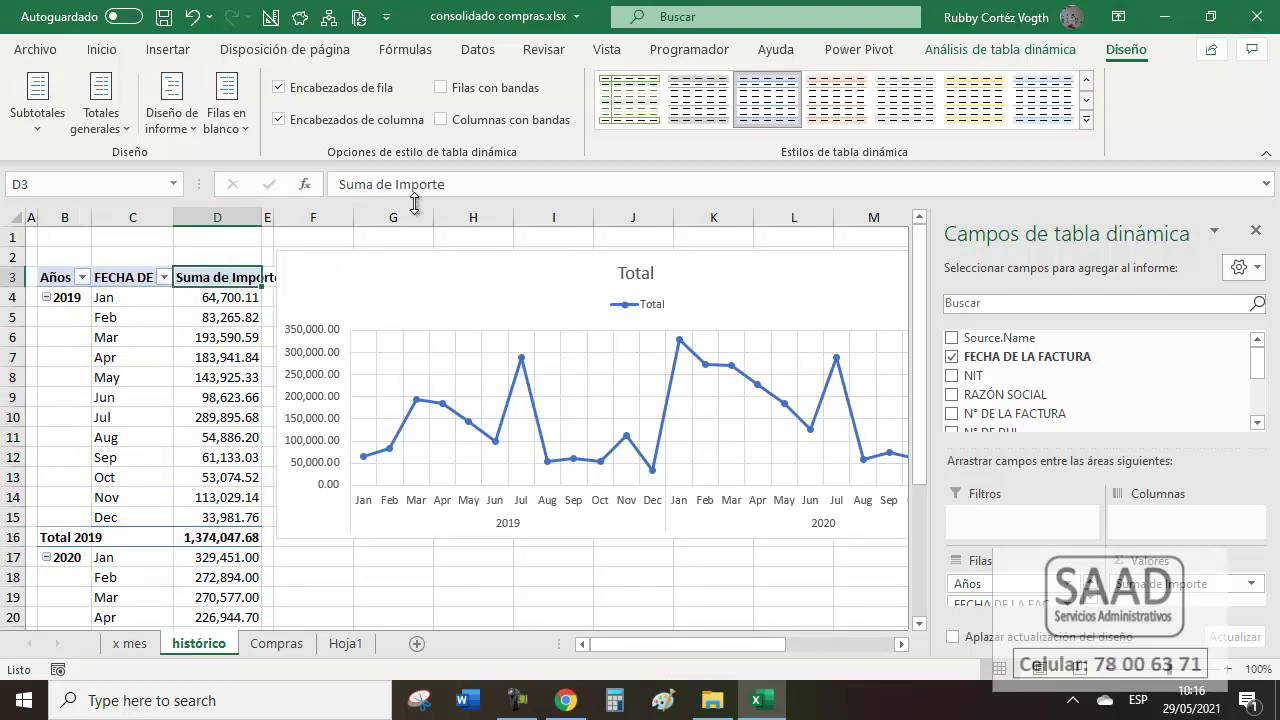
type("Compras")
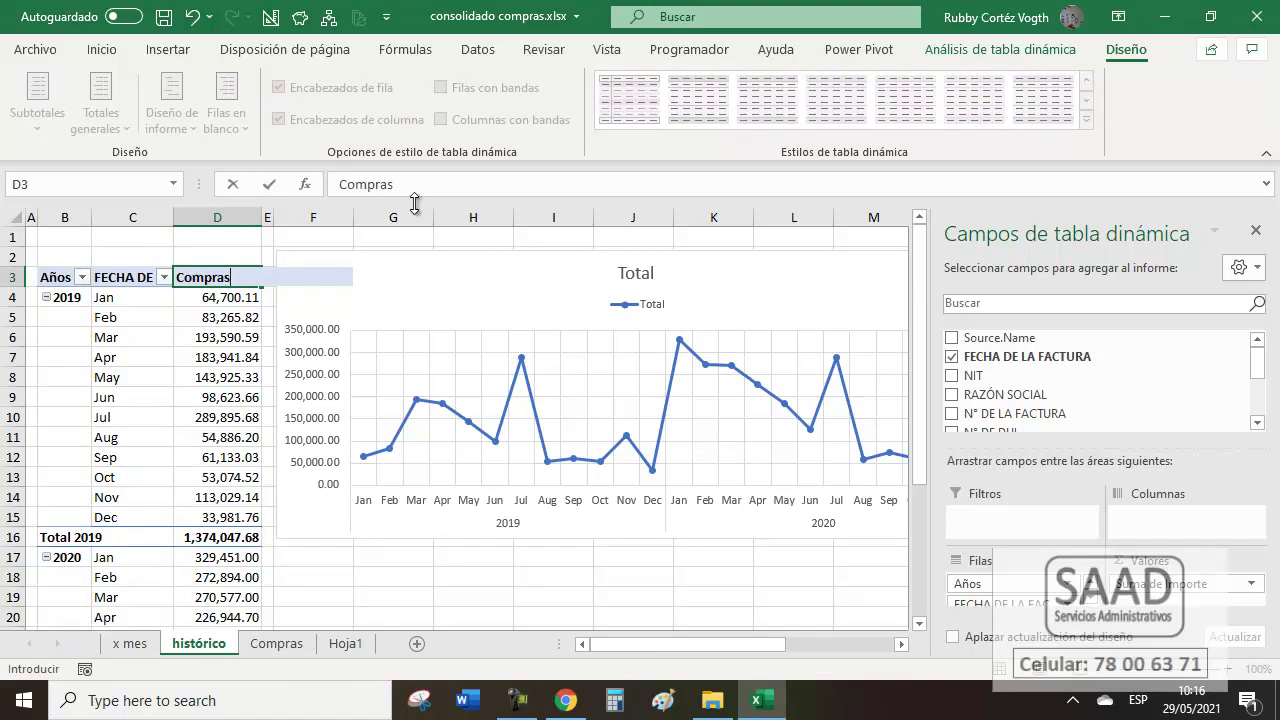
key("Return")
key("Left")
key("Up")
type("M")
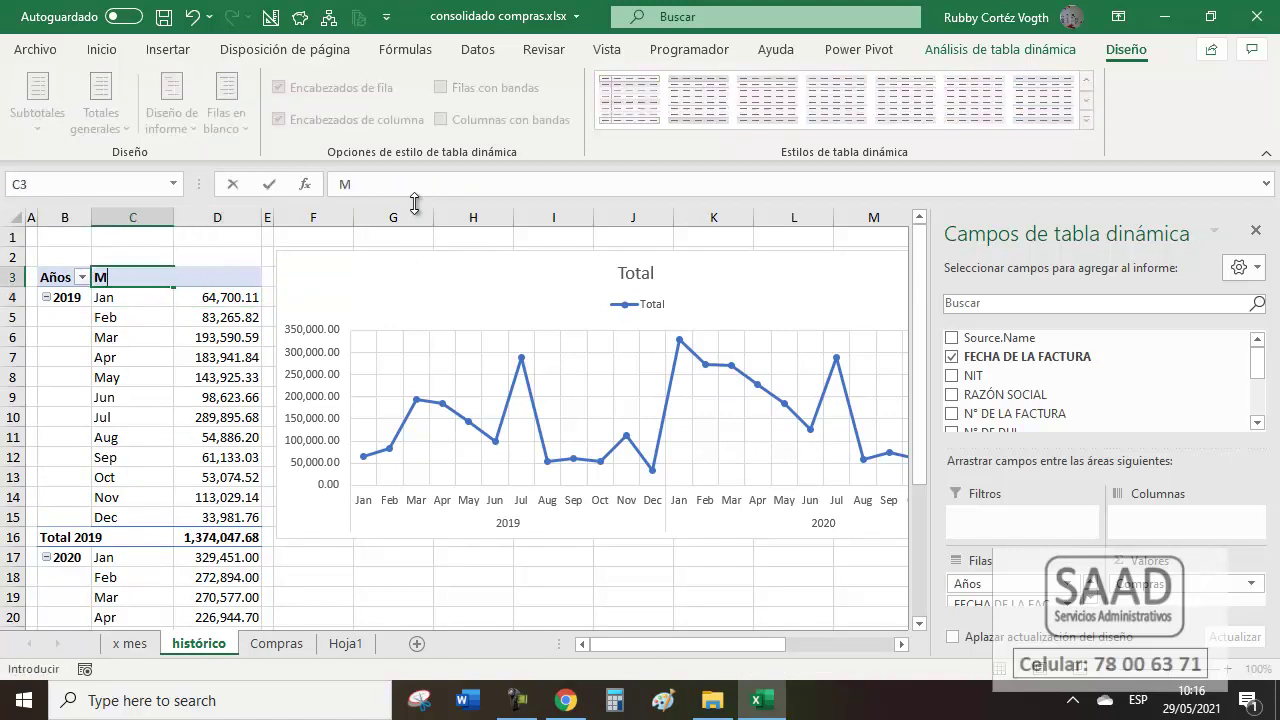
type("es")
key("Return")
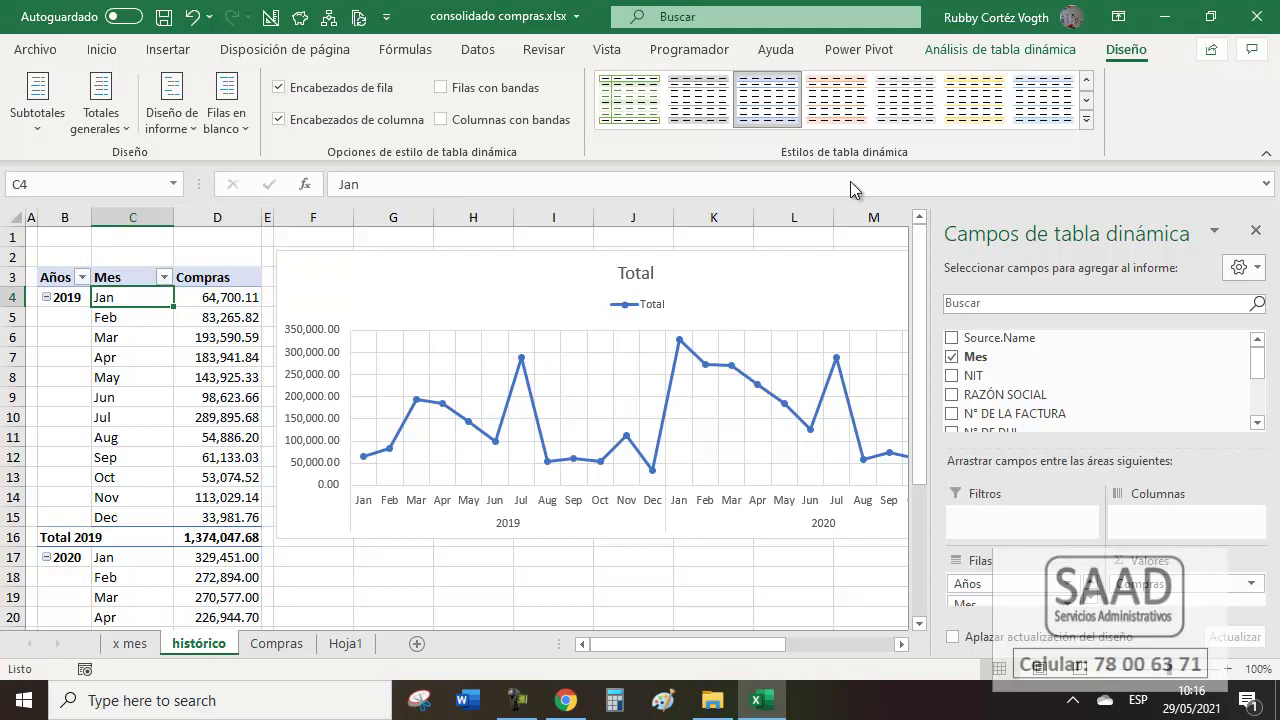
left_click(1257, 234)
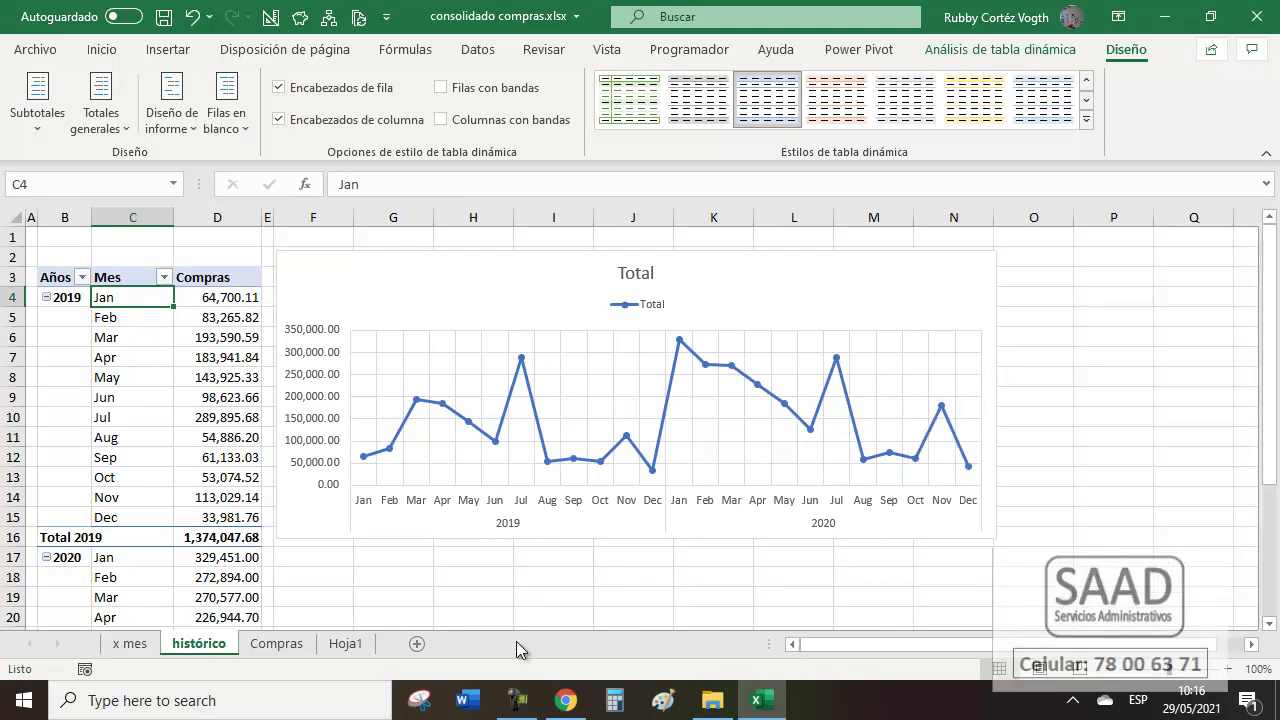
Compare the x mes chart with the histórico chart and delete the legend from the histórico chart.
left_click(130, 643)
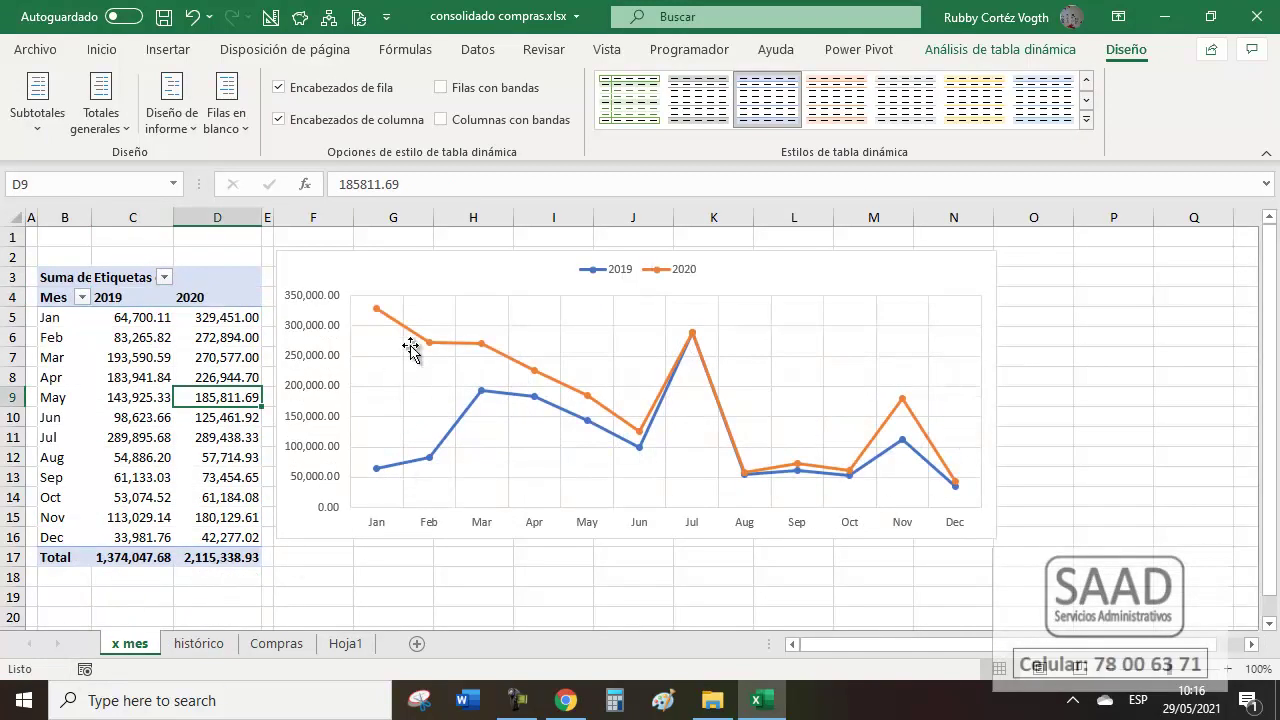
left_click(199, 643)
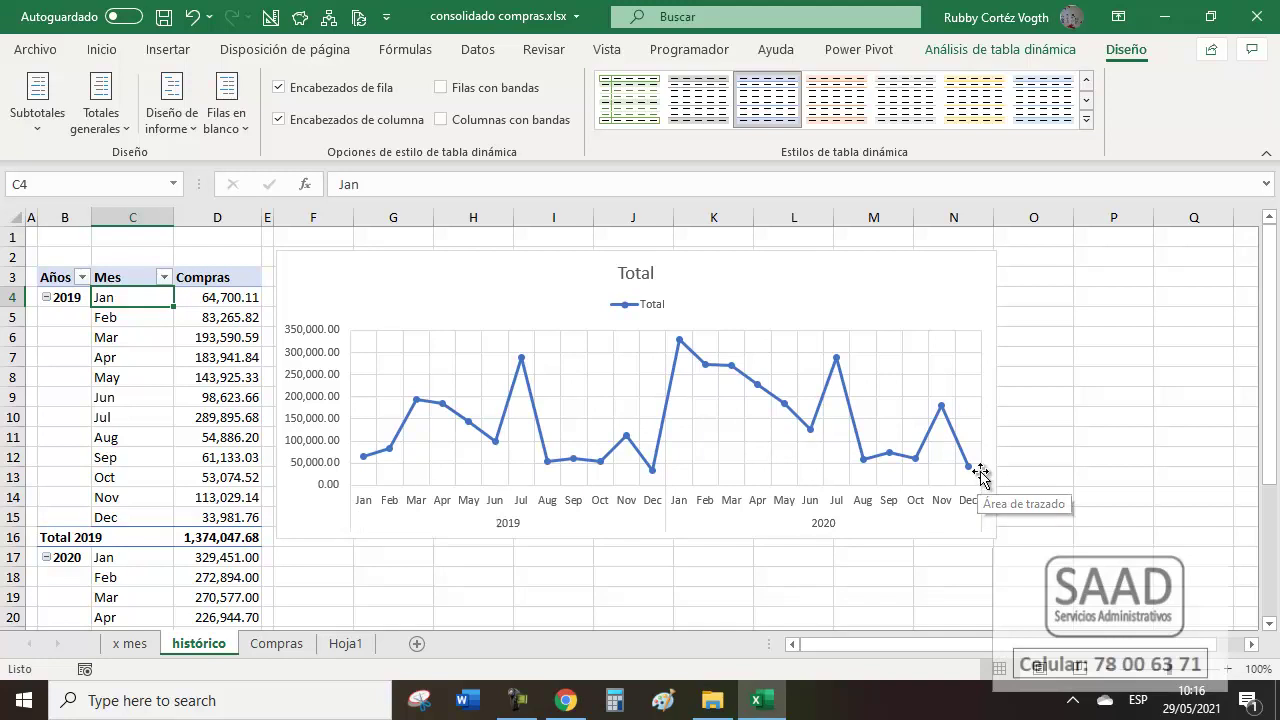
left_click(648, 306)
key("Delete")
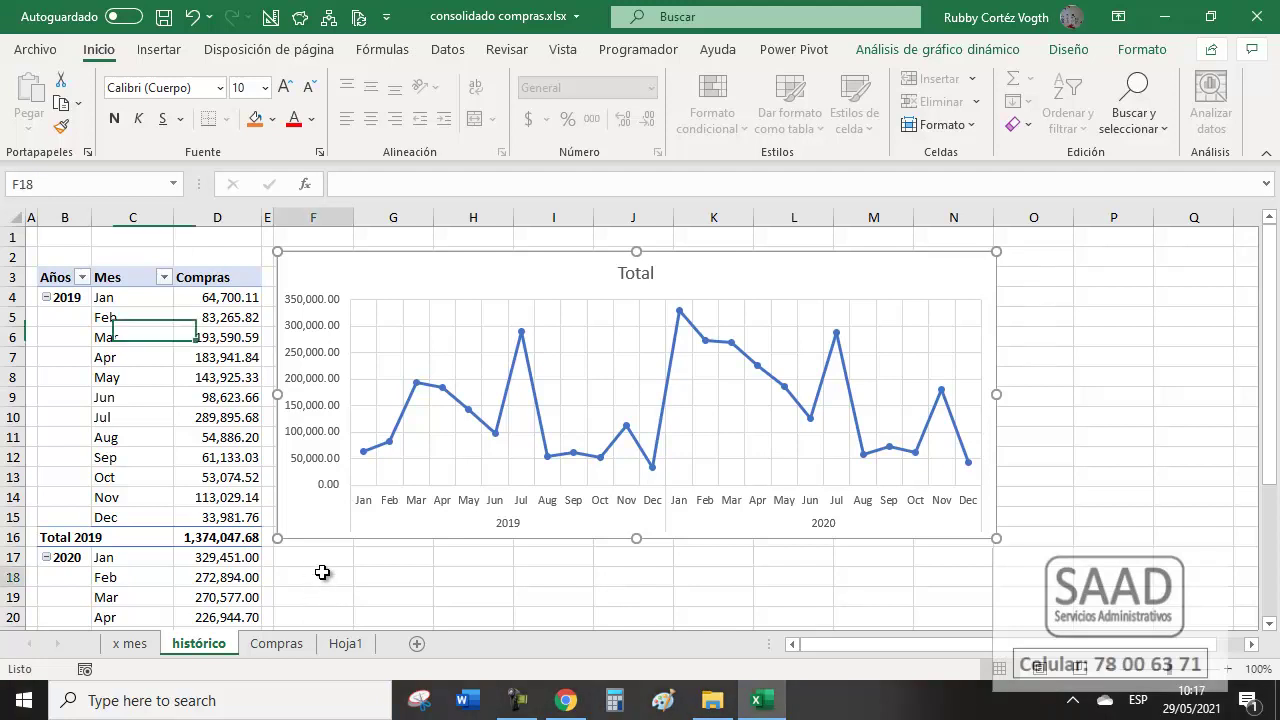
left_click(322, 569)
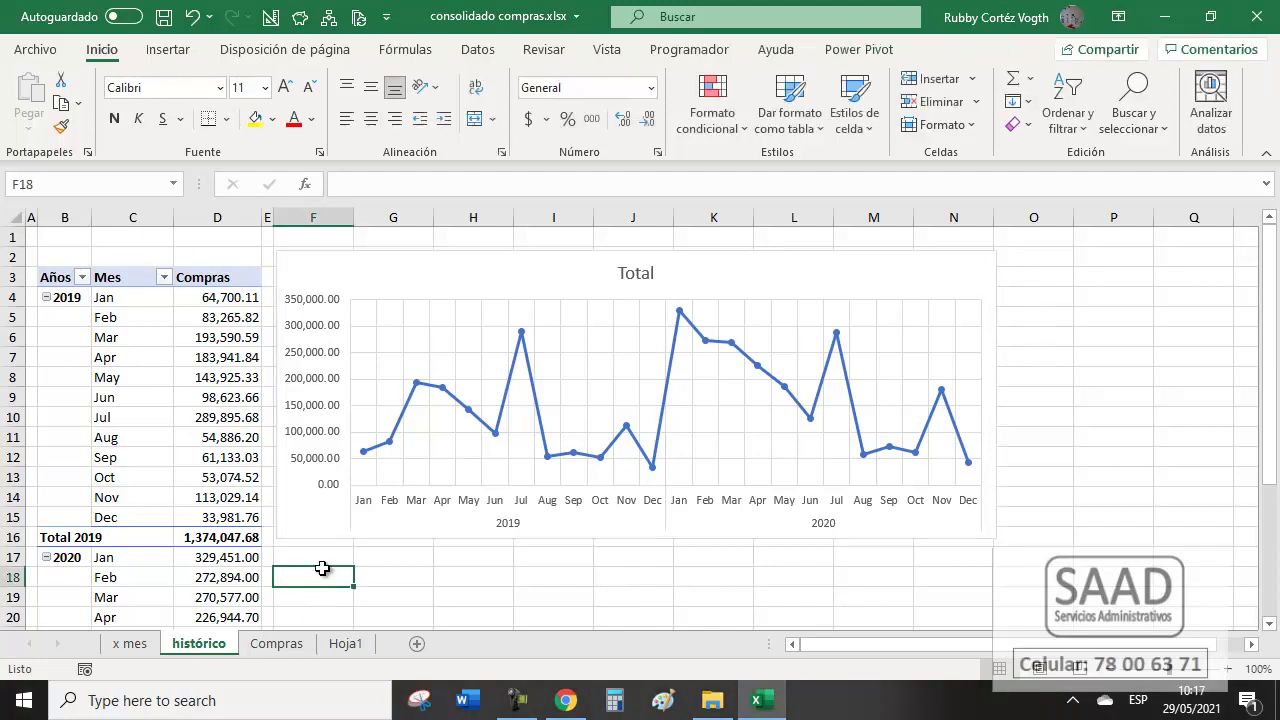
Go to the header row of the Compras table and set the sheet's zoom to 85%.
left_click(277, 645)
left_click(300, 437)
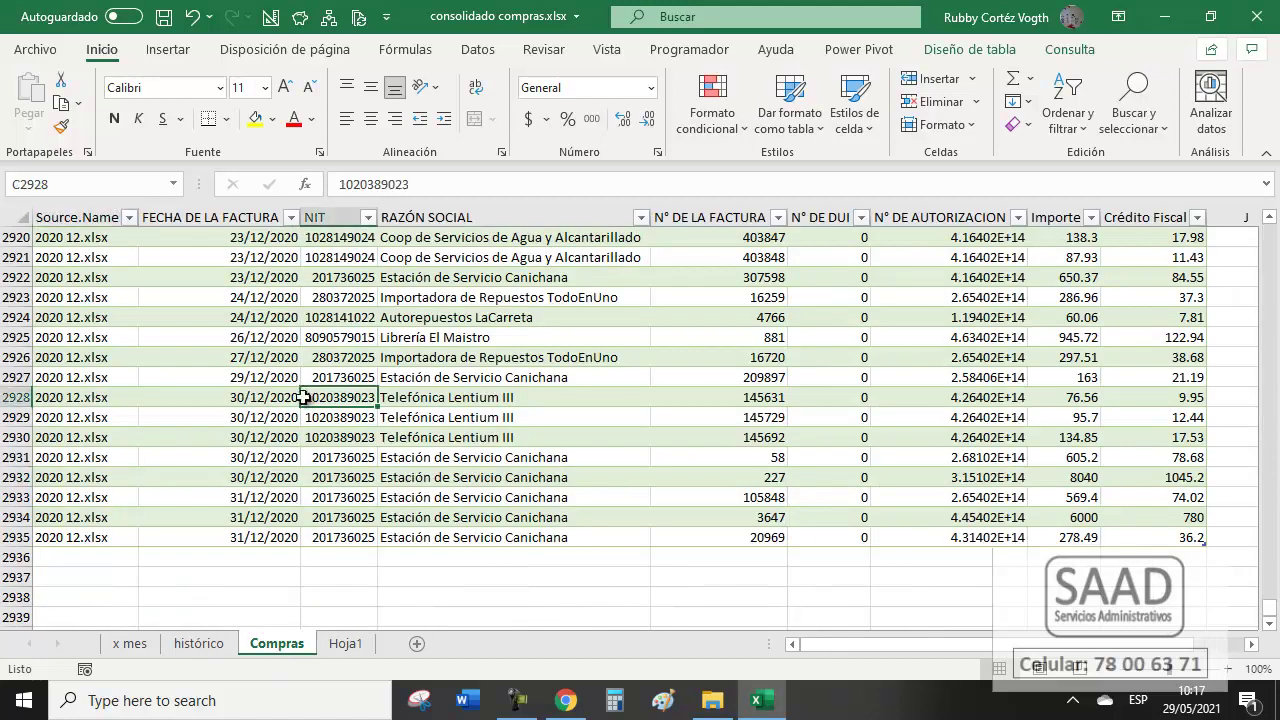
key("ctrl+Up")
key("Right")
key("Right")
key("Right")
key("Right")
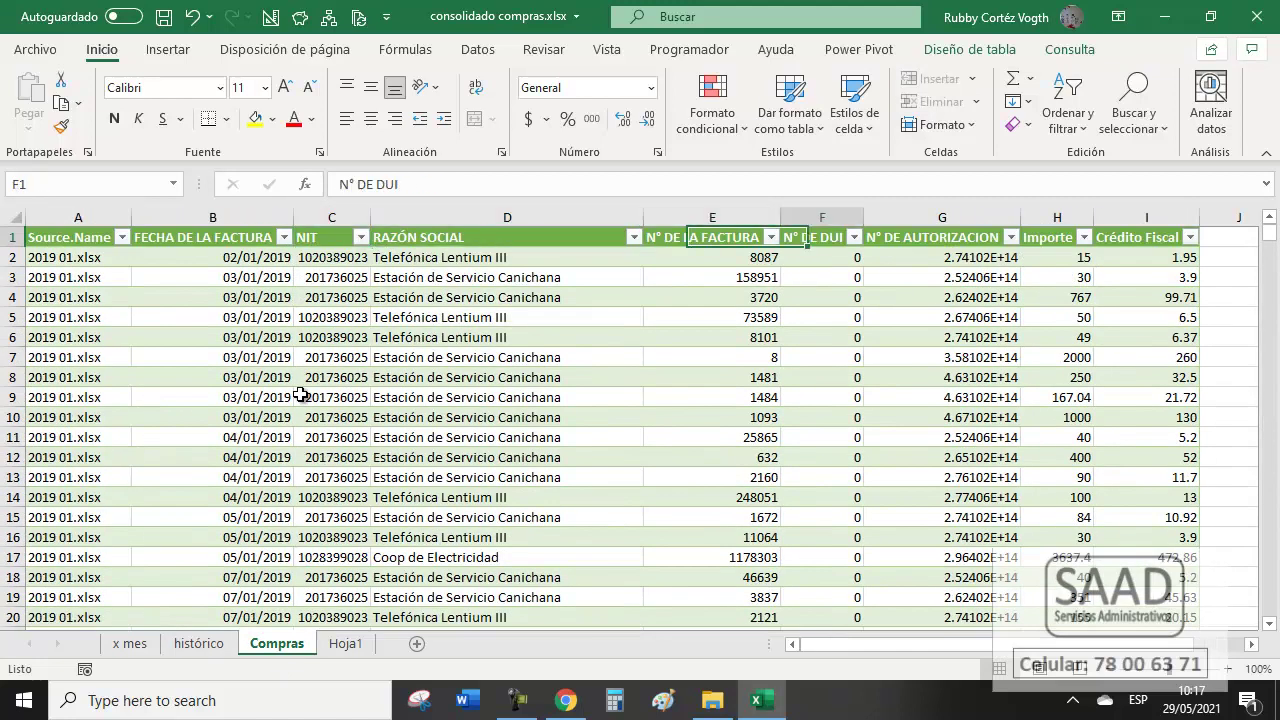
key("alt+w")
key("q")
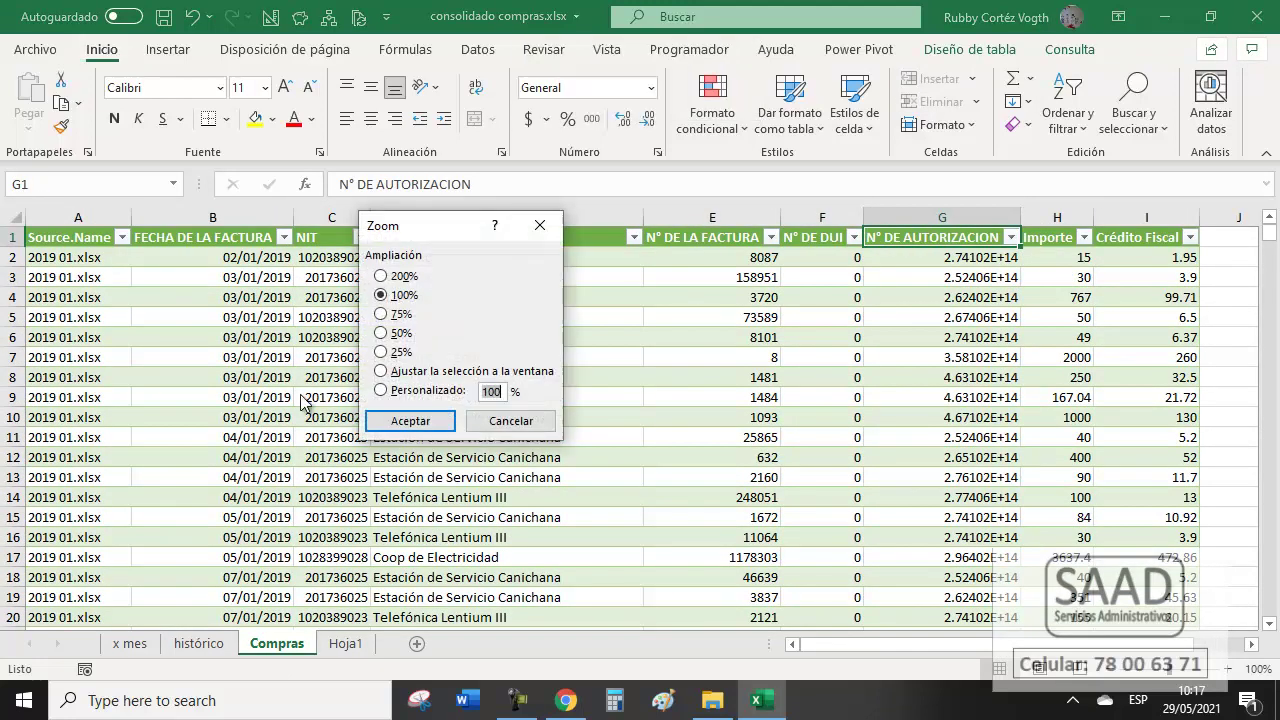
type("85")
key("Return")
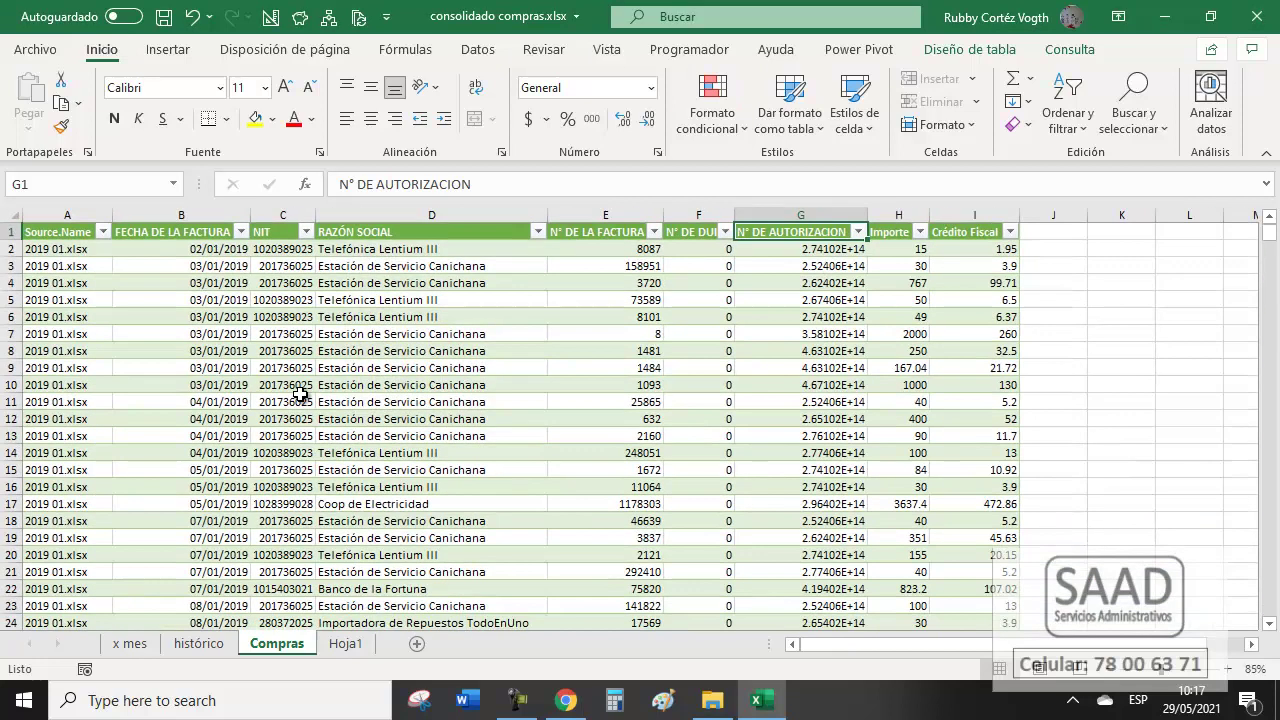
Widen the empty column J next to Crédito Fiscal on the Compras sheet and select cell J1.
key("Right")
key("Right")
key("Right")
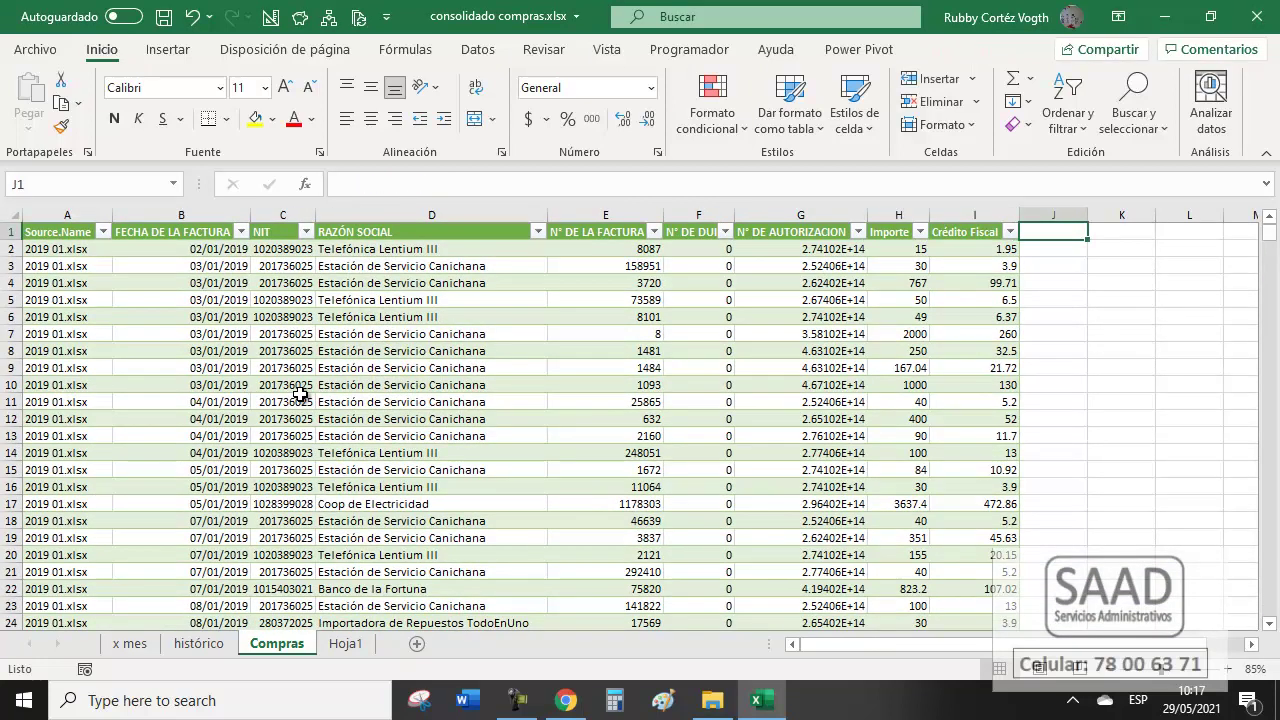
left_click_drag(1087, 216, 1150, 216)
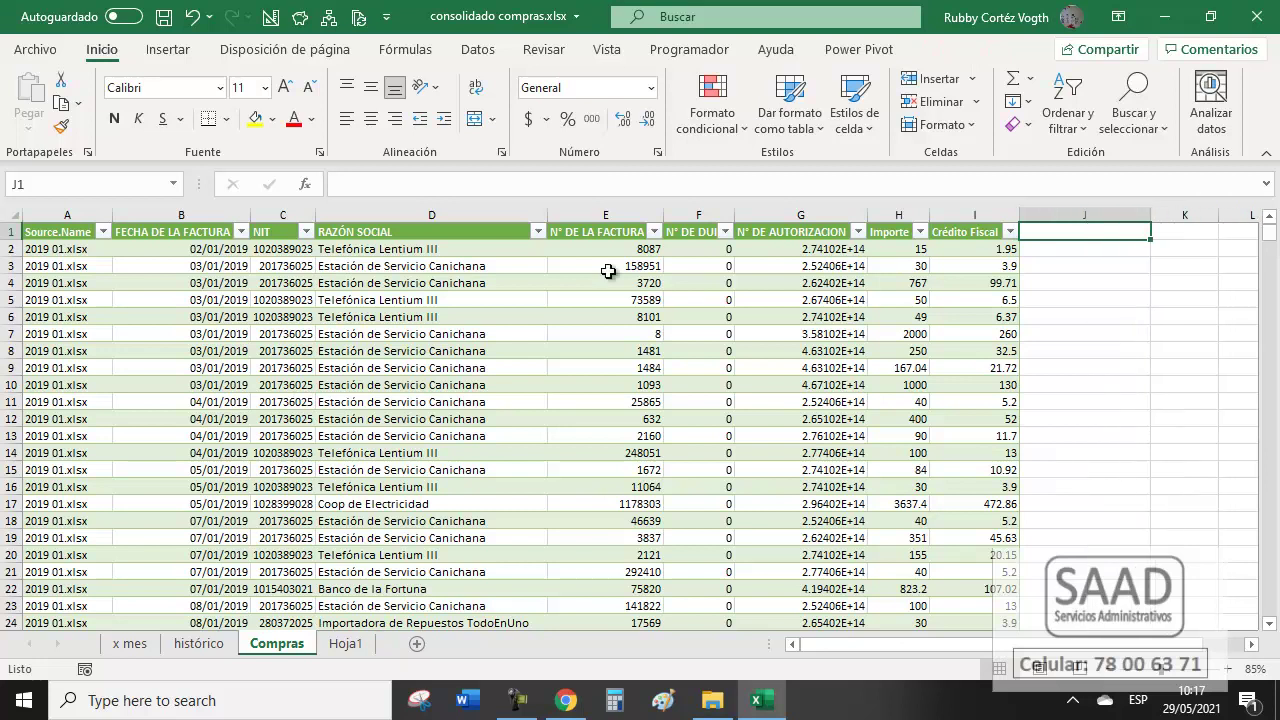
left_click(432, 248)
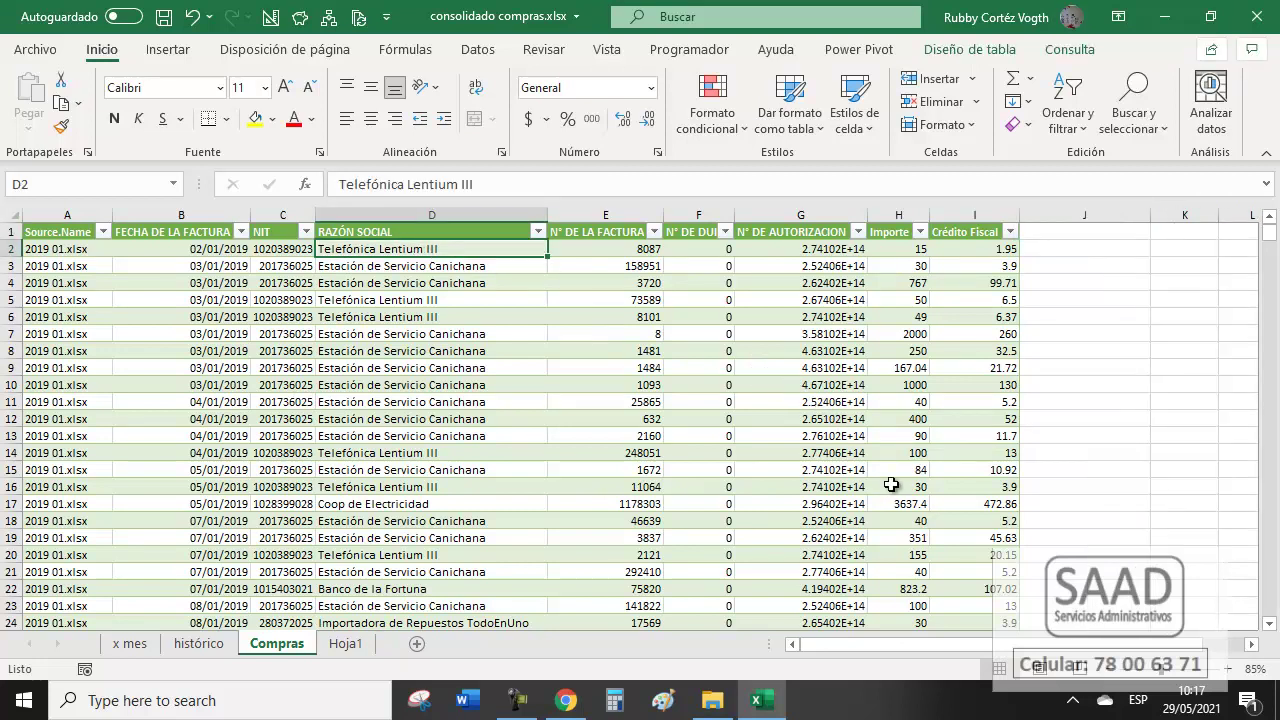
left_click(1058, 236)
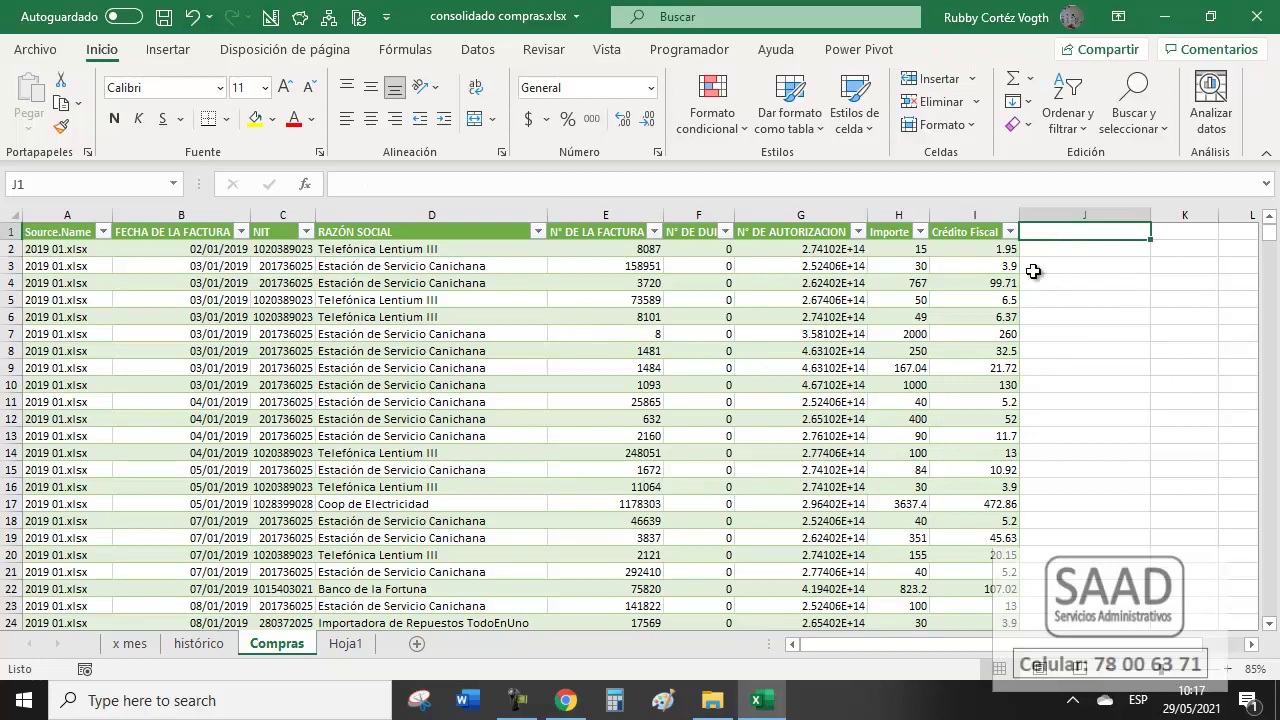
Rename the empty Hoja1 sheet as tablas.
left_click(345, 644)
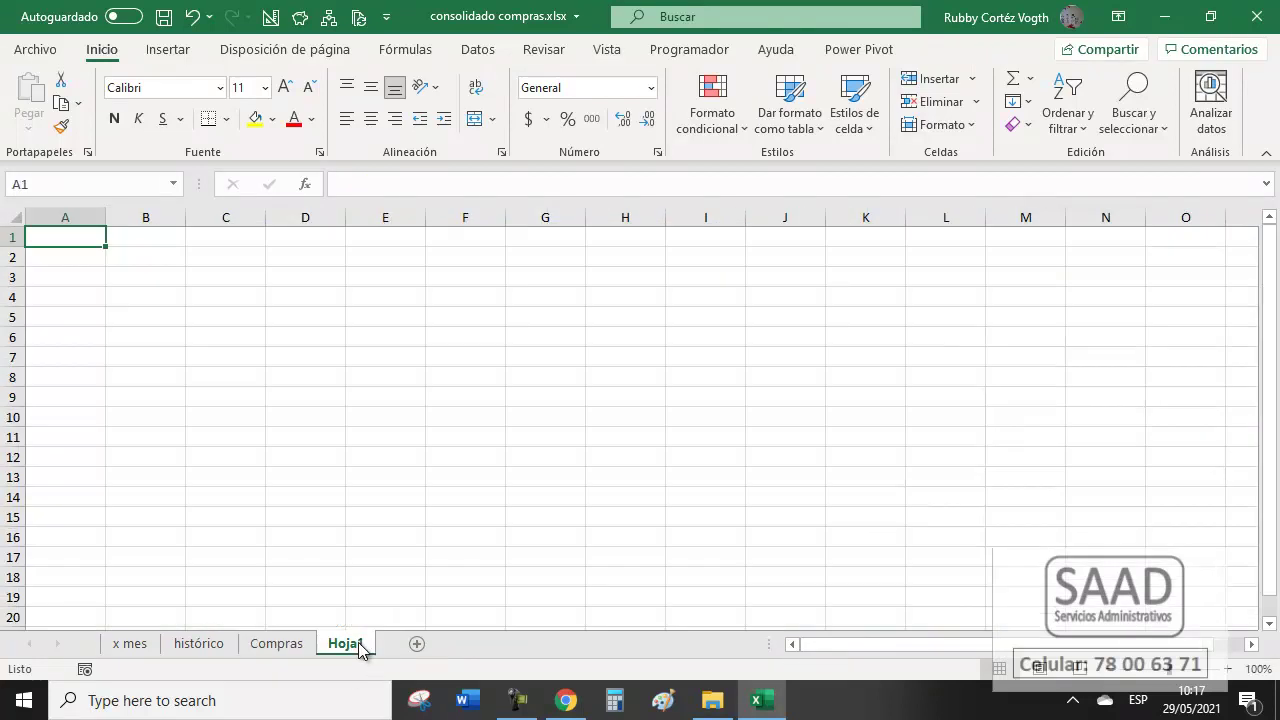
double_click(361, 645)
type("tablas")
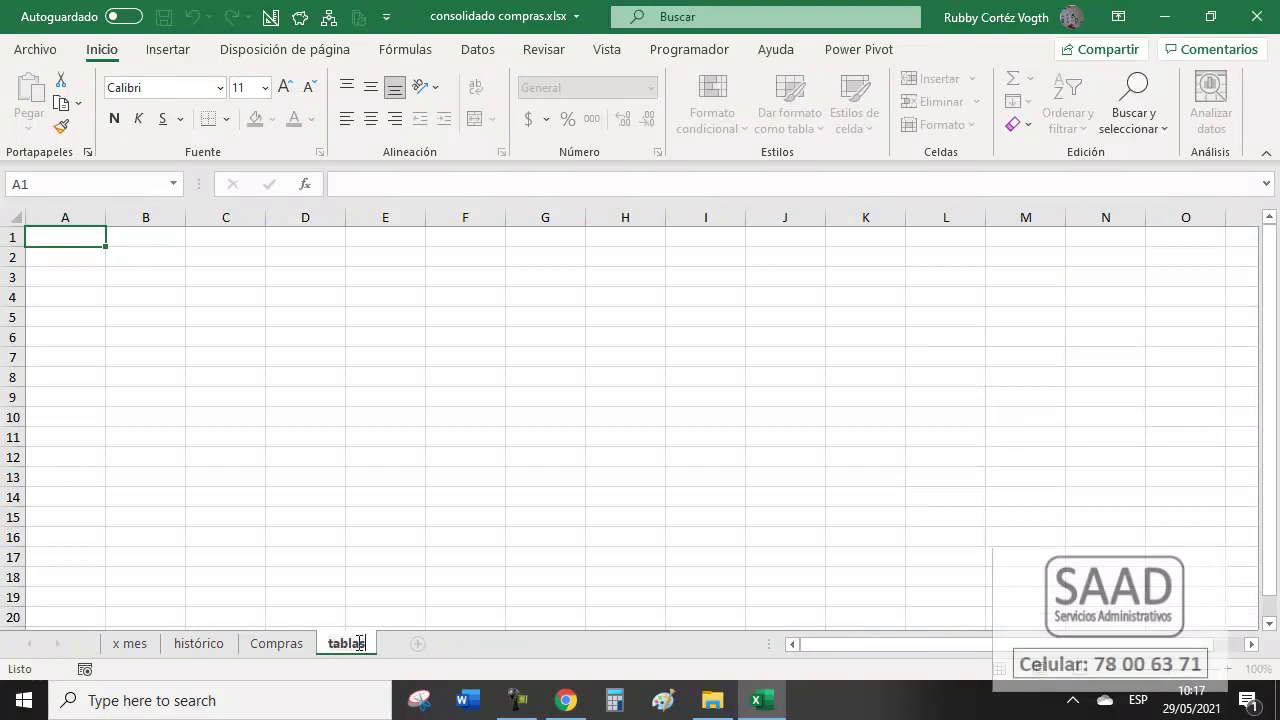
key("Return")
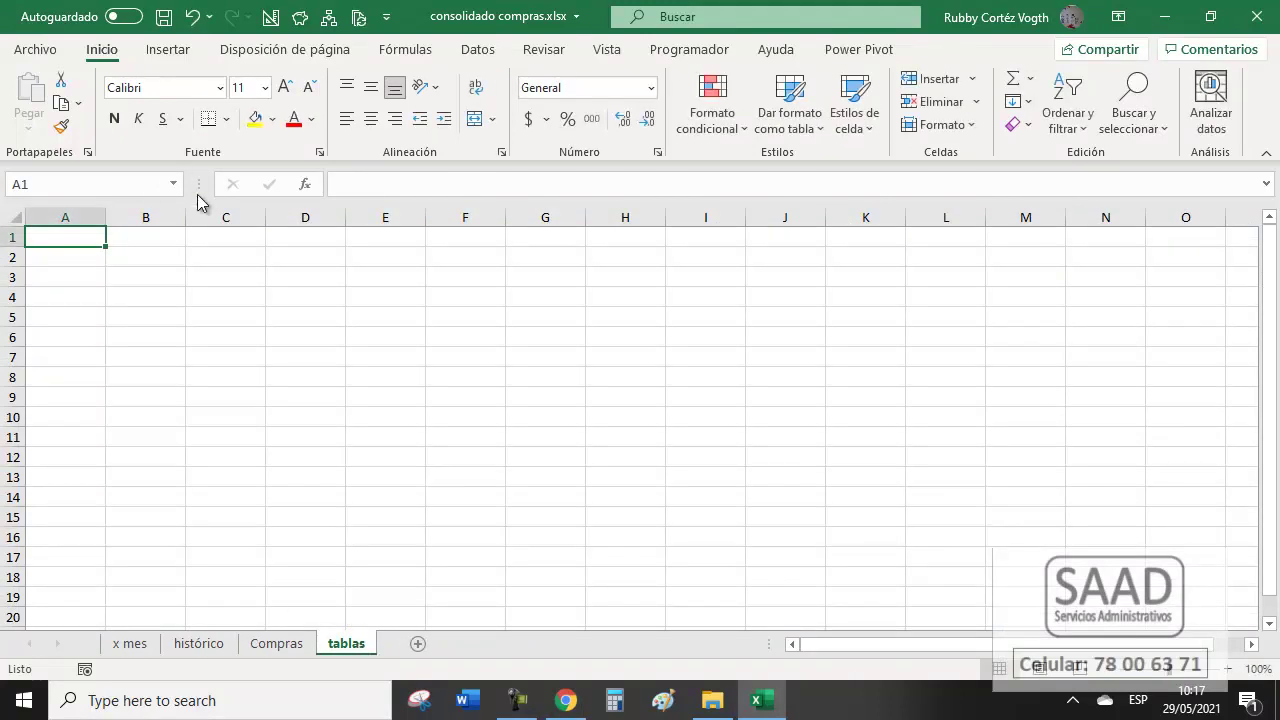
Enter the headers Palabra Clave in B3 and Clasificador in C3 of the tablas sheet.
left_click(152, 276)
type("Pal")
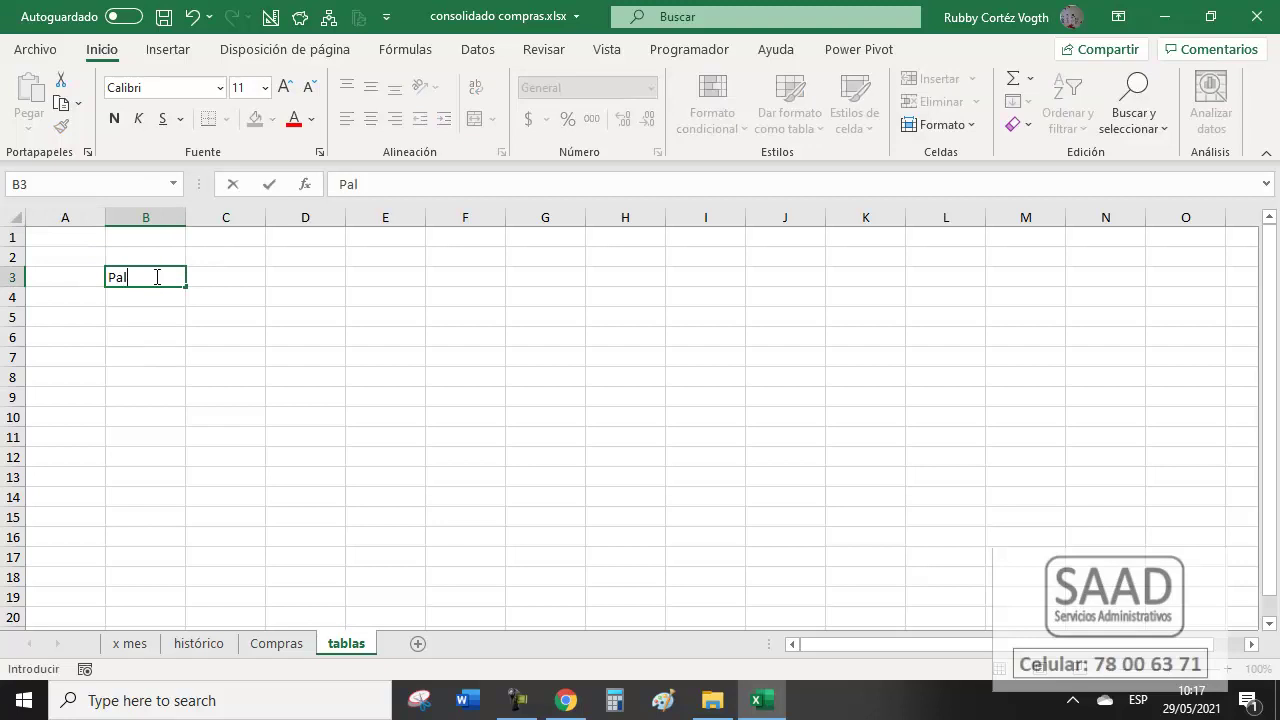
type("abra Clav")
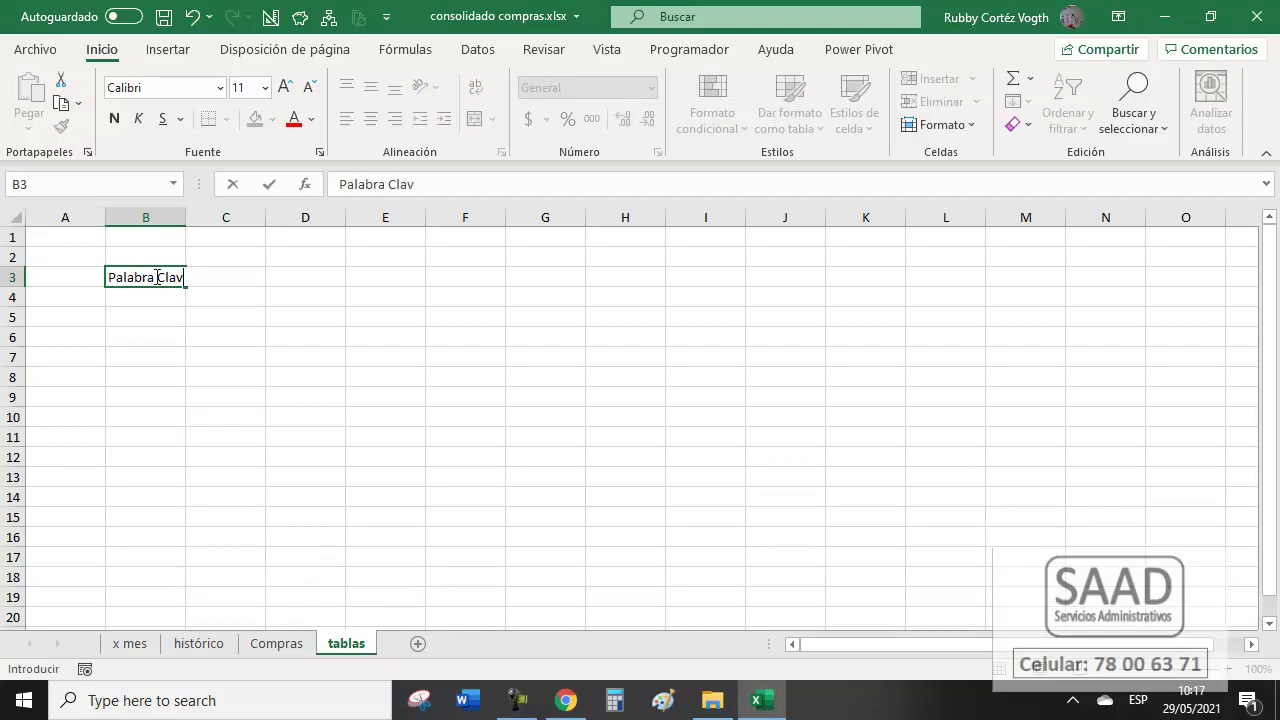
type("e")
key("Return")
left_click(156, 277)
key("Tab")
type("C")
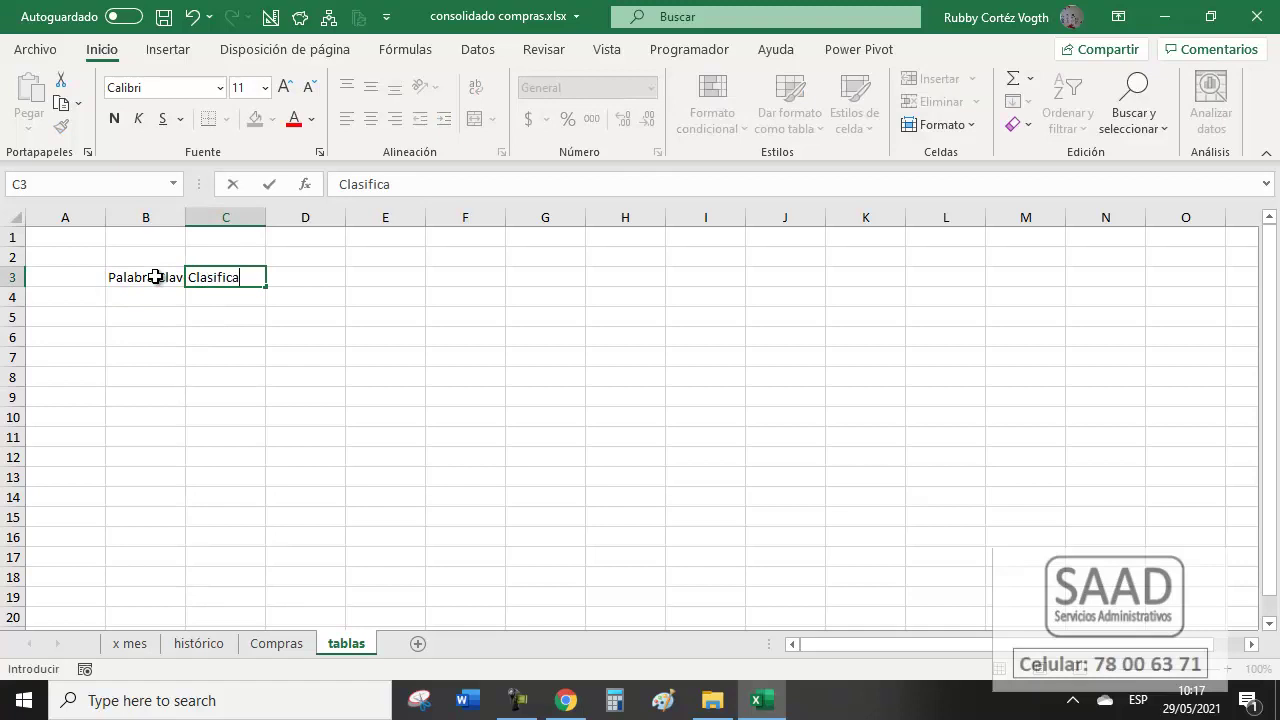
key("Return")
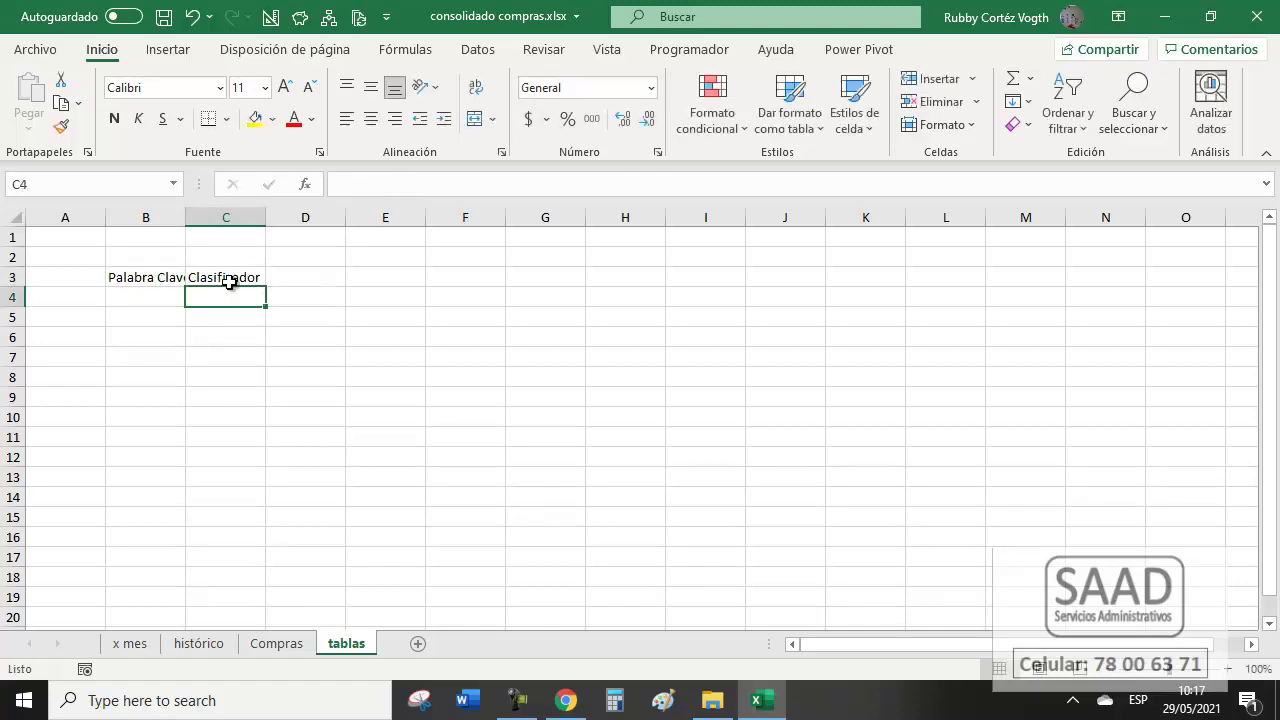
Set the width of columns B and C to 21.
key("Up")
key("shift+Left")
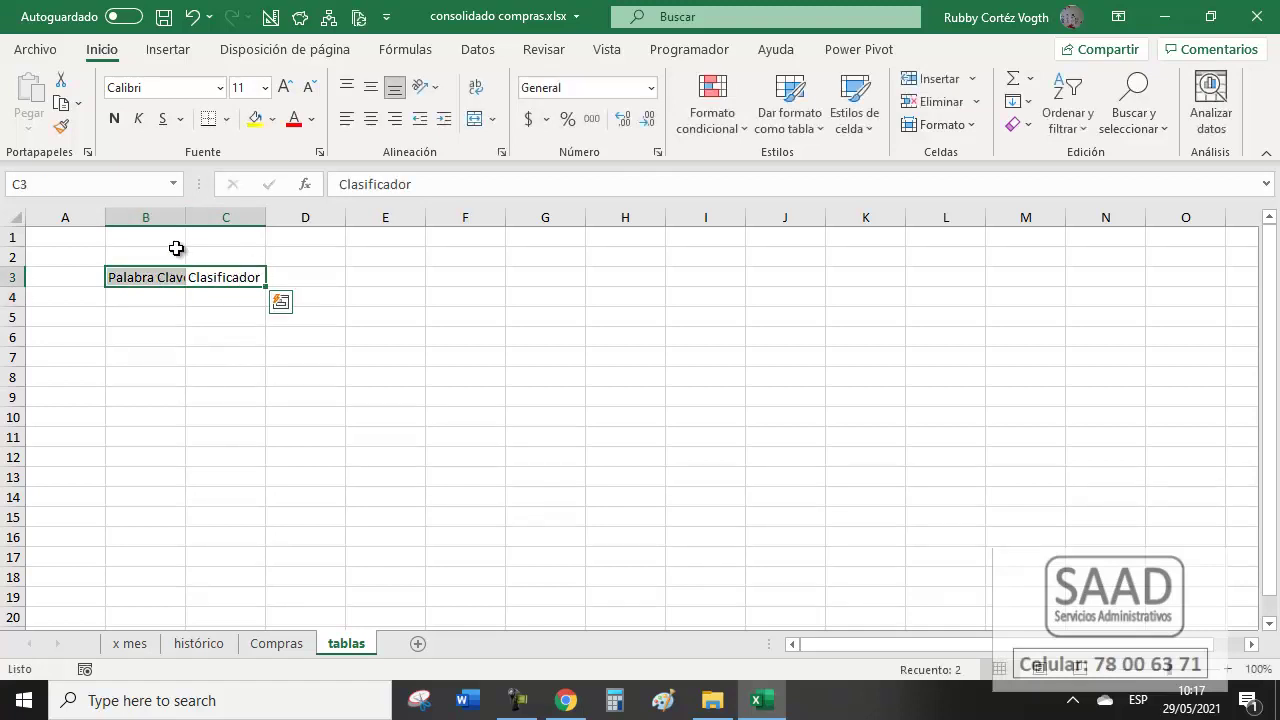
key("alt+o")
type("ca21")
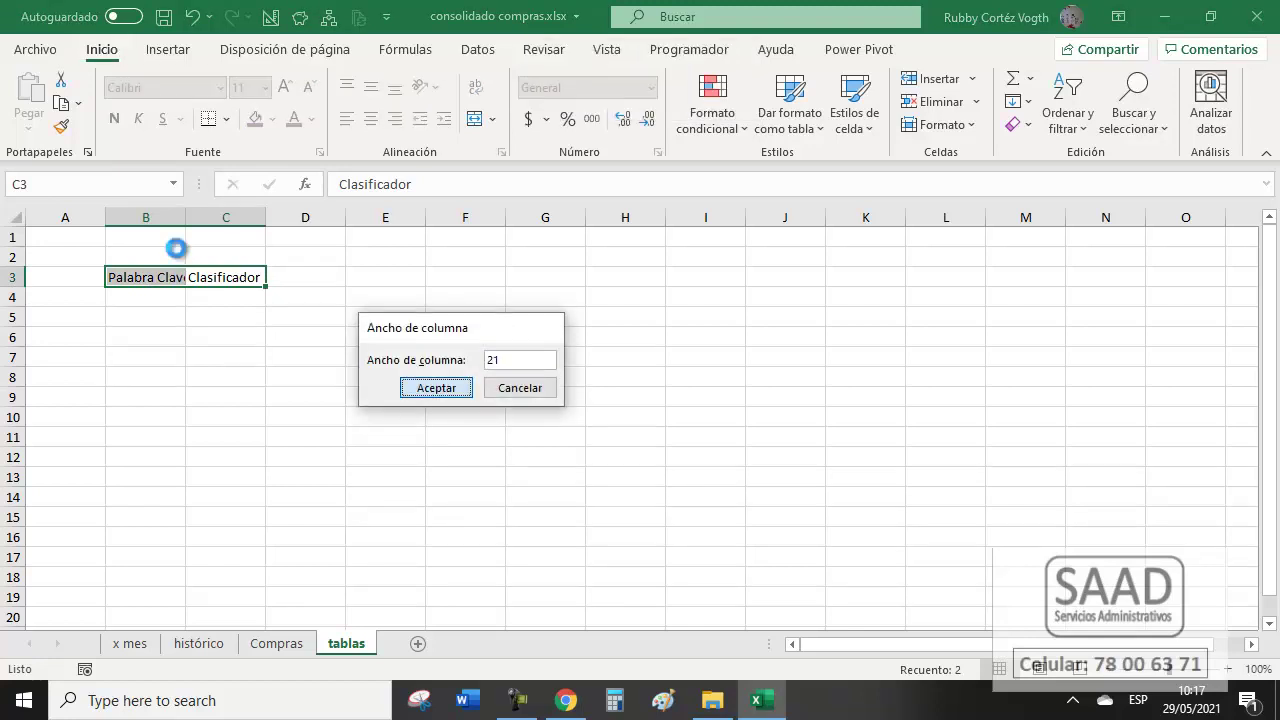
key("Return")
Enter Telefónica as the first keyword in B4.
key("shift+Right")
key("Down")
key("Left")
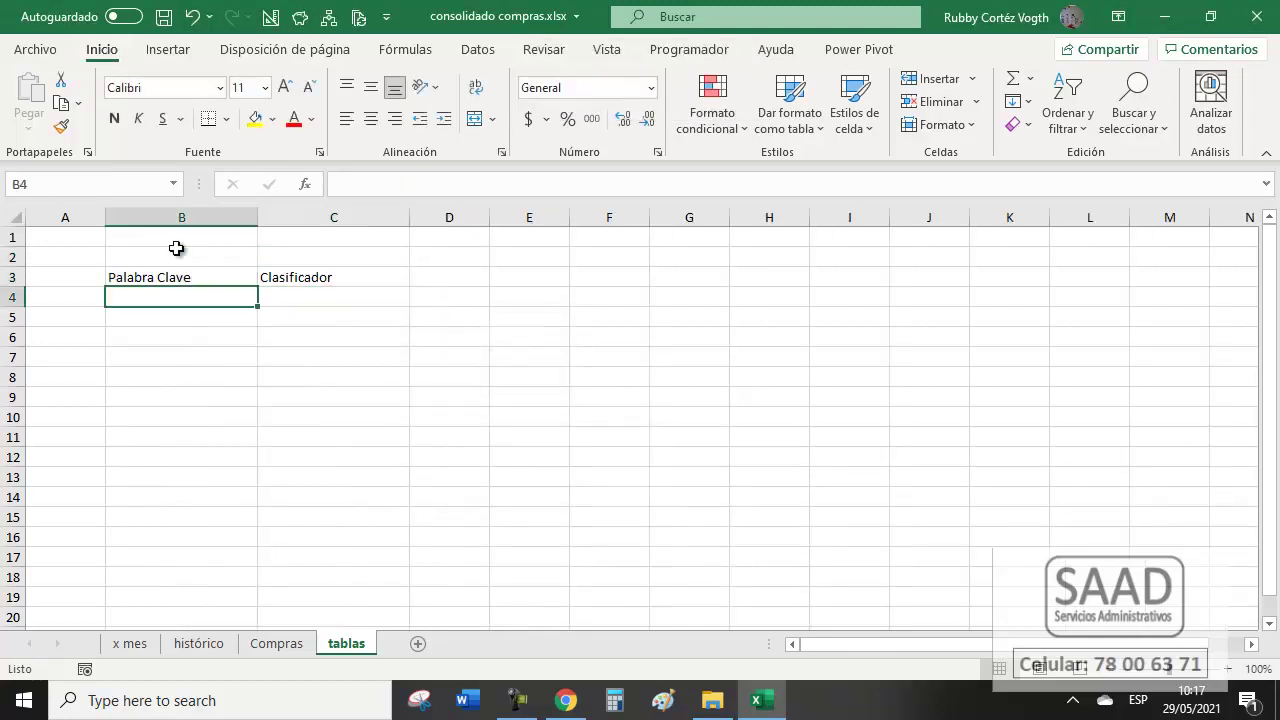
type("Telef")
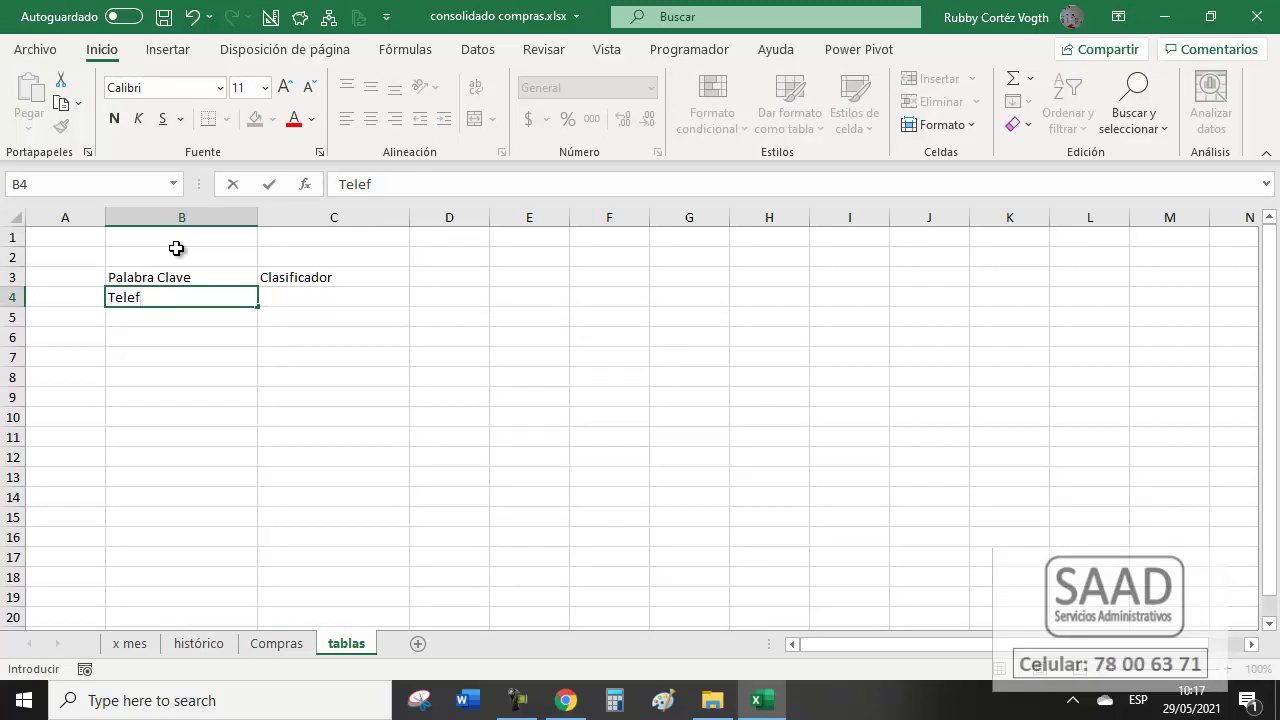
type("ónica")
key("Return")
Add the keywords telef in B5 and teléfono in B6.
type("tel")
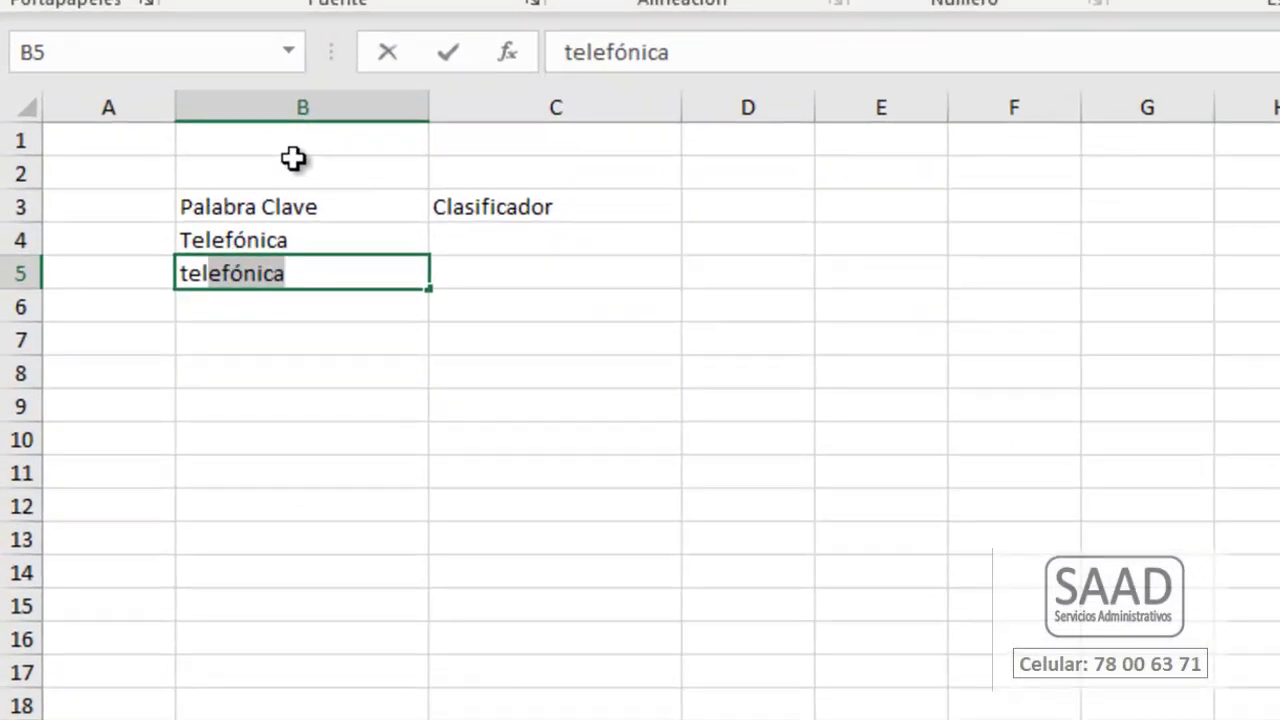
type("f")
key("BackSpace")
type("ef")
key("Delete")
key("Return")
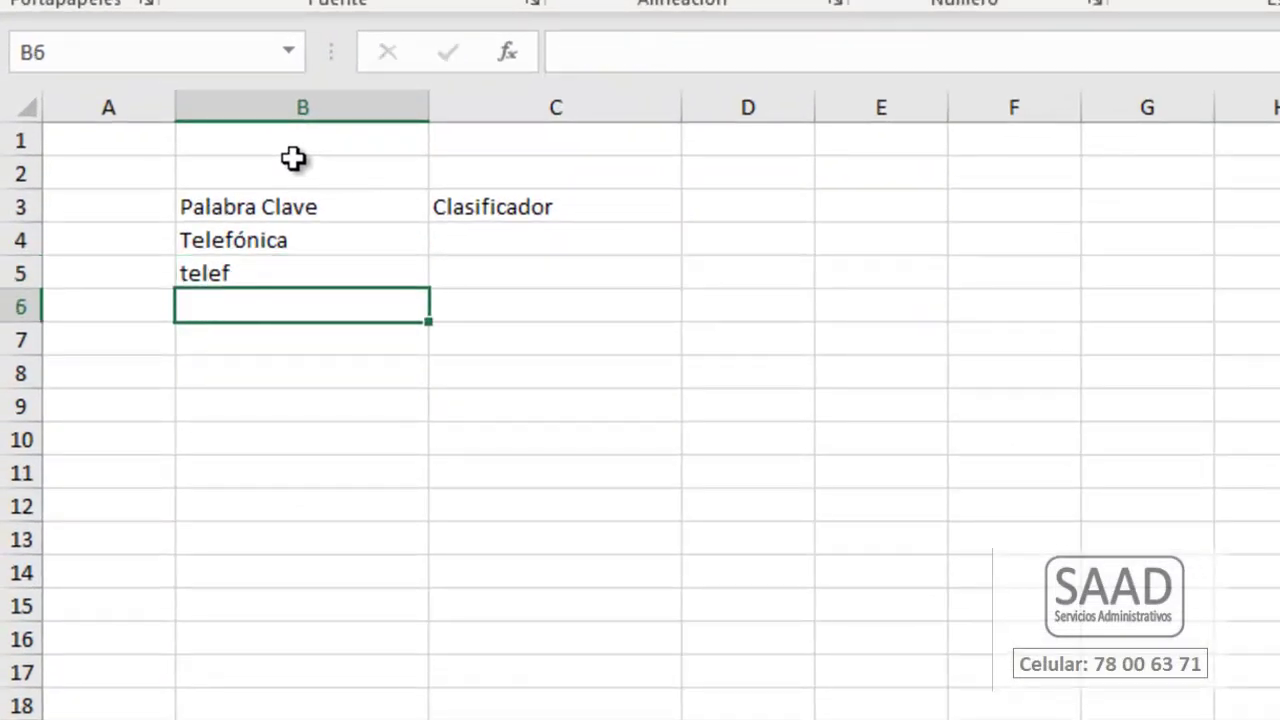
type("tele")
key("BackSpace")
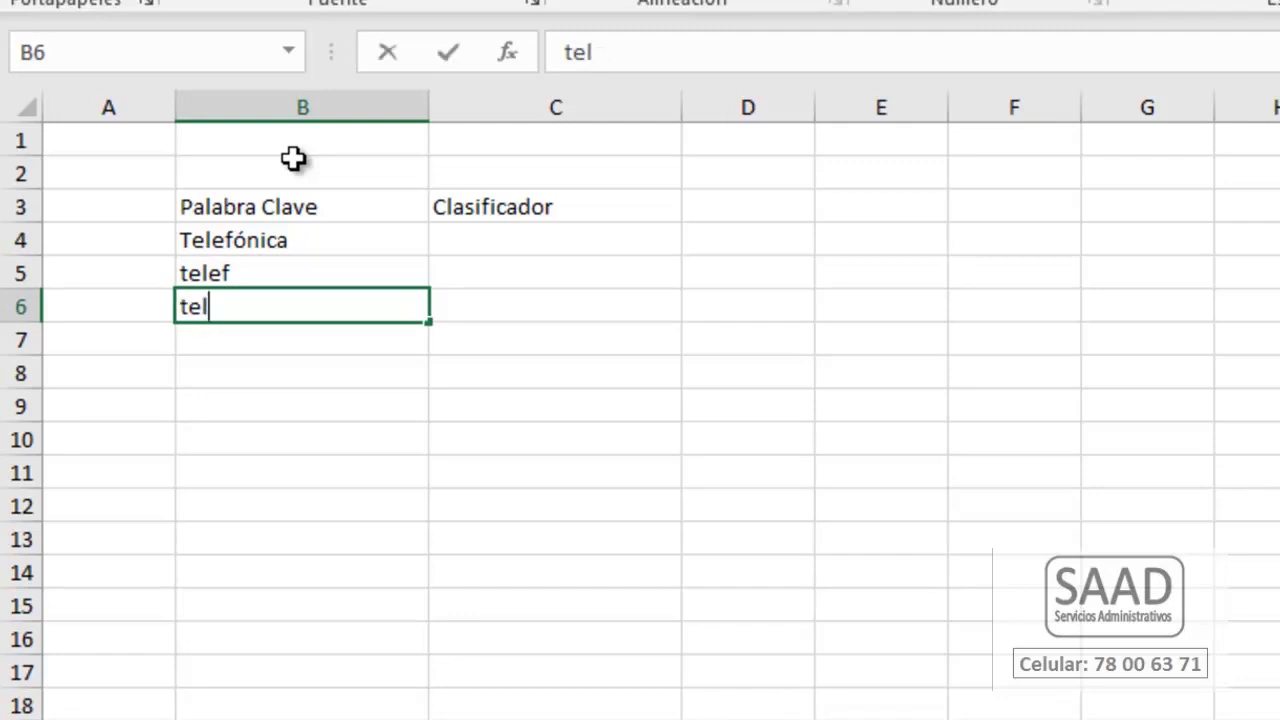
type("éfono")
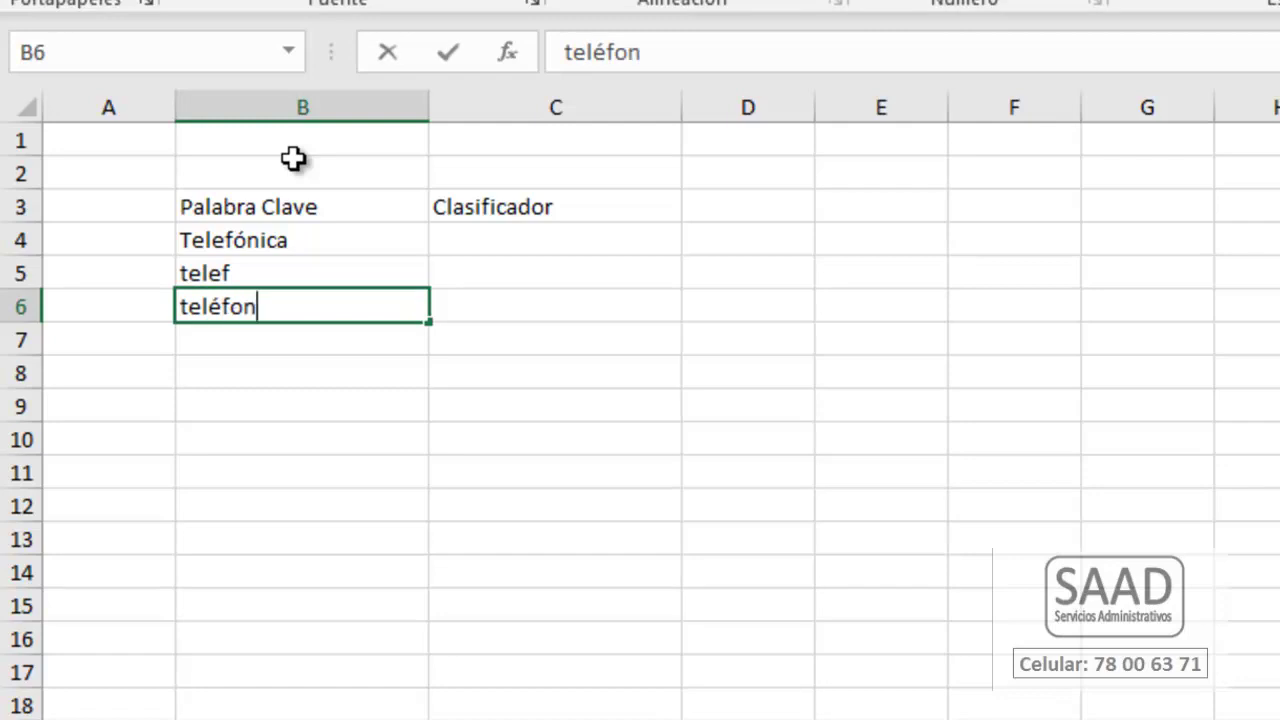
key("Return")
Enter the classifier Internet y telefonía in C4 next to Telefónica.
key("Up")
key("Up")
key("Up")
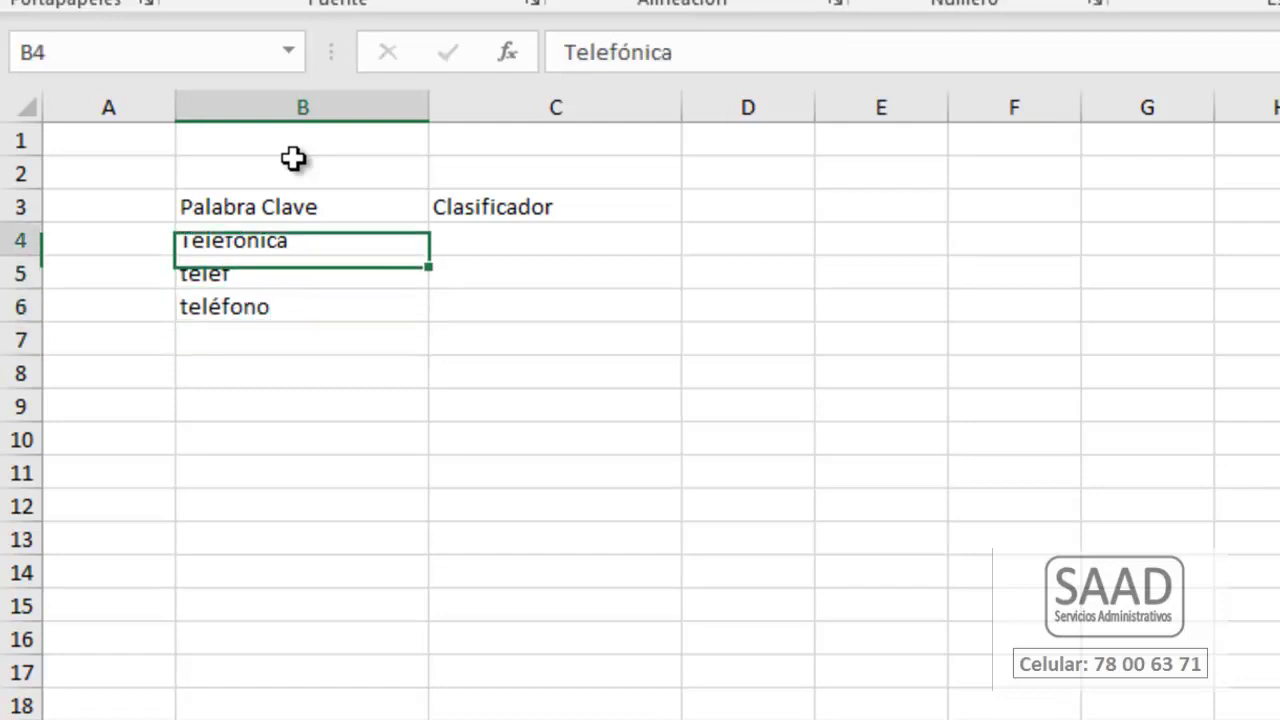
key("Right")
type("I")
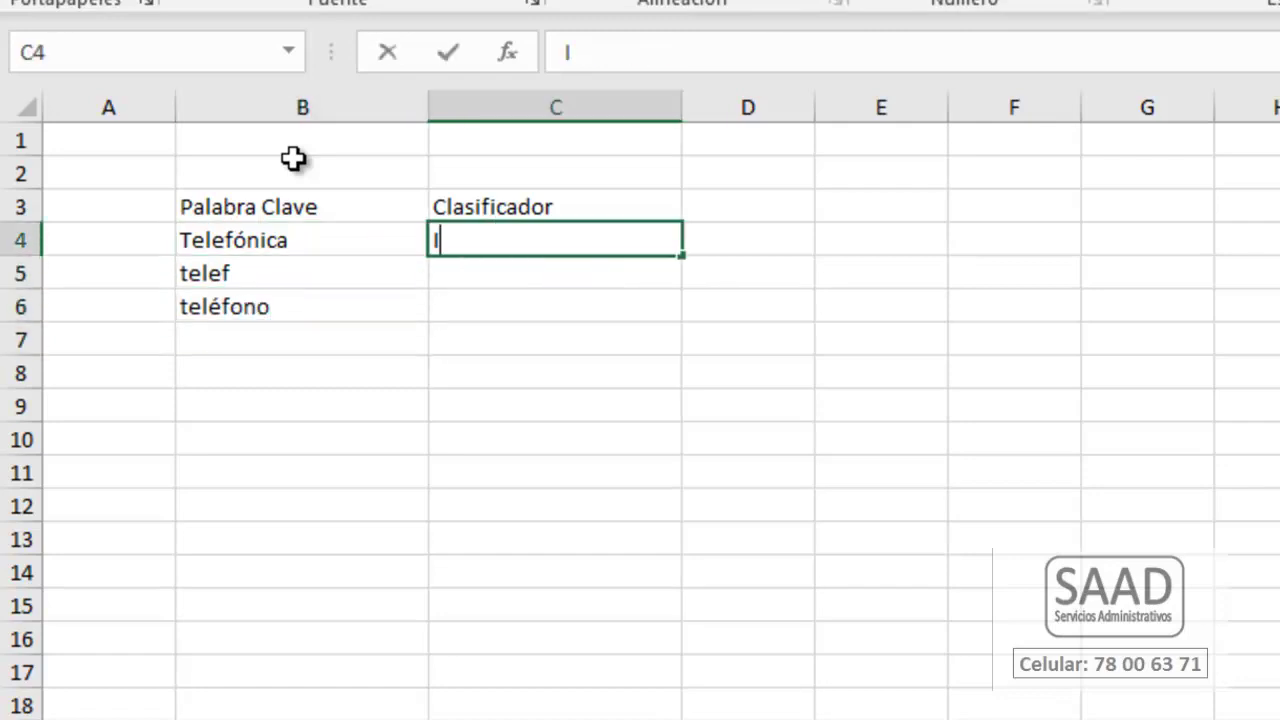
type("nternet y Y")
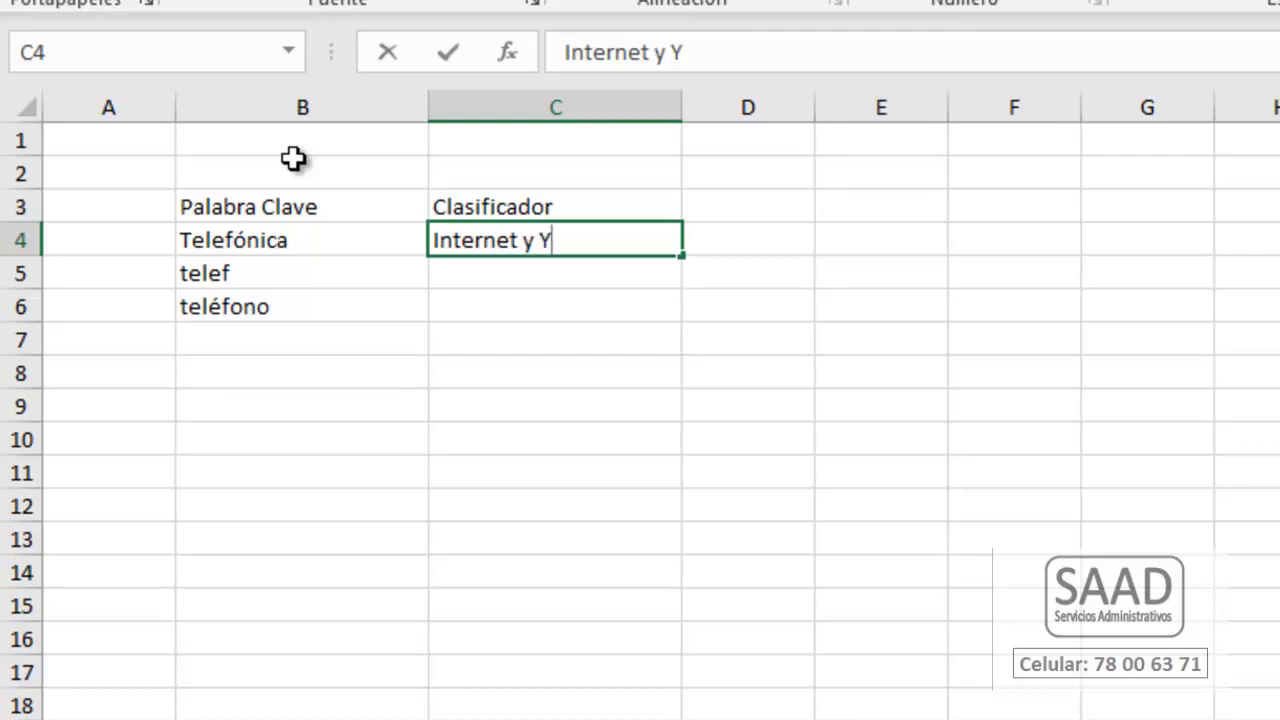
key("BackSpace")
type("R")
key("BackSpace")
type("telefonía")
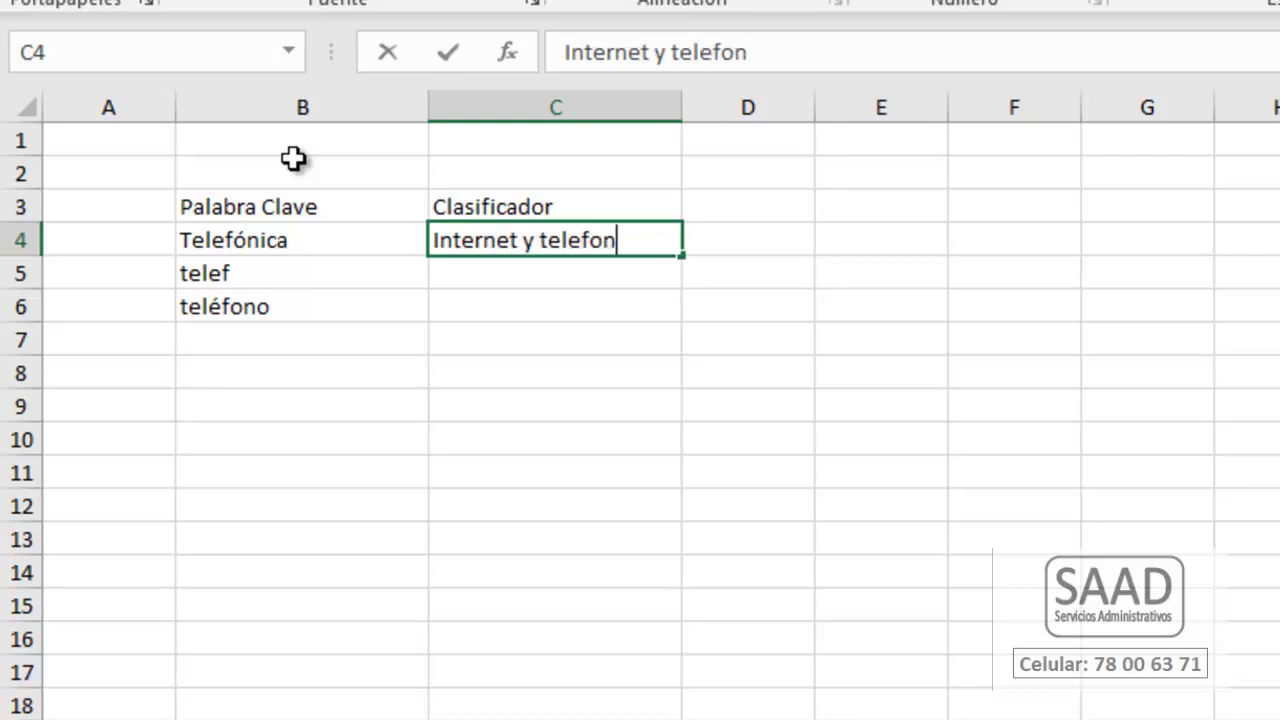
key("ctrl+Return")
Fill the Internet y telefonía classifier down from C4 through C7.
key("shift+Down")
key("shift+Down")
key("shift+Down")
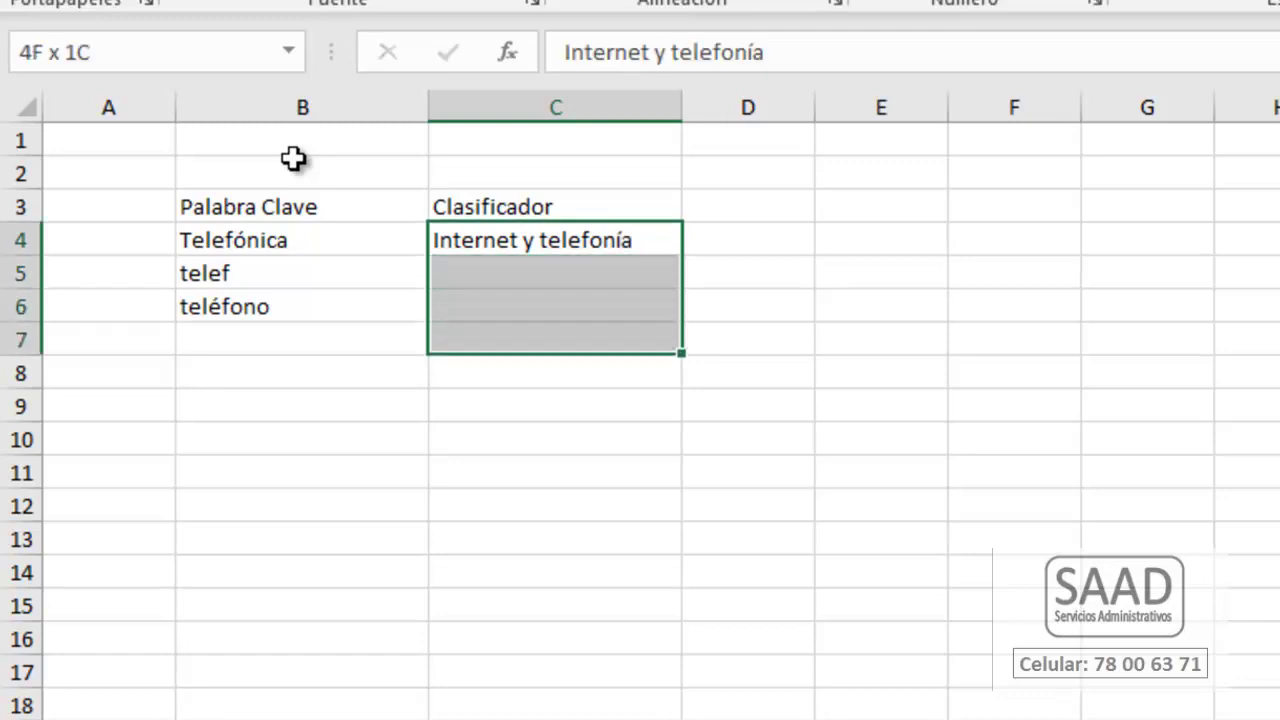
key("ctrl+d")
Add the keyword Internet in B7.
key("Down")
key("Down")
key("Down")
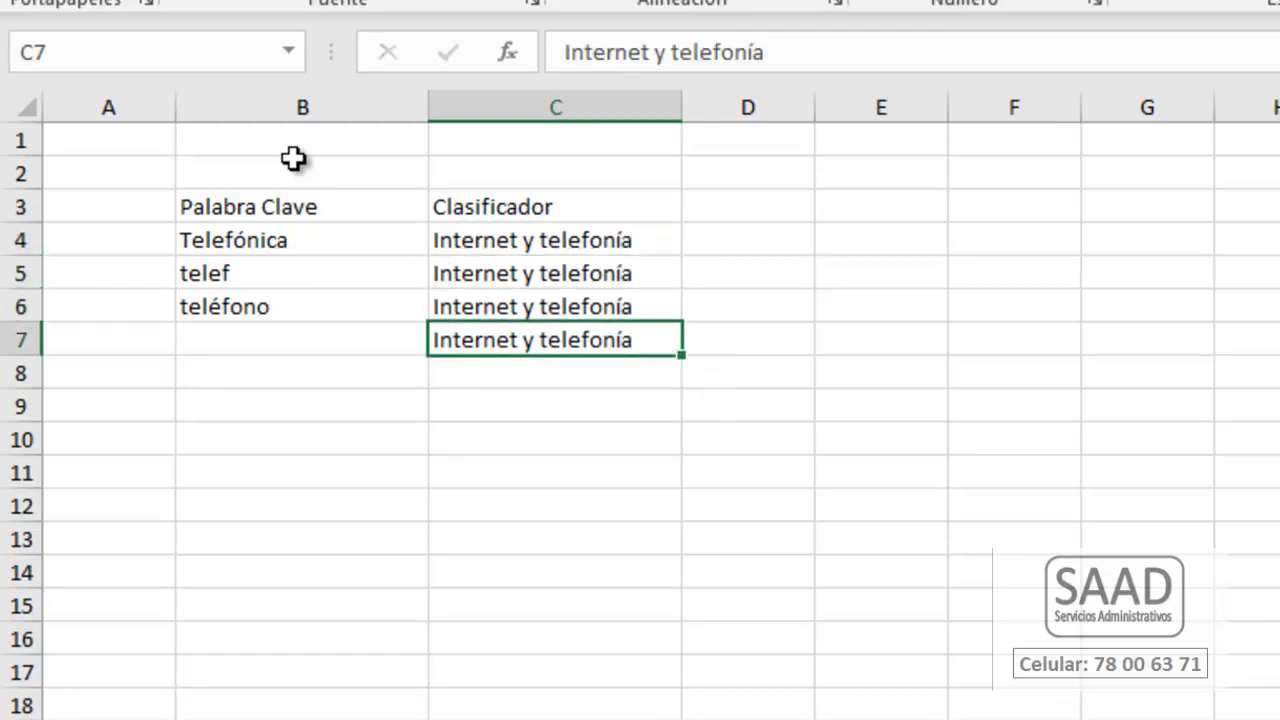
key("Left")
type("i")
key("BackSpace")
type("Internet")
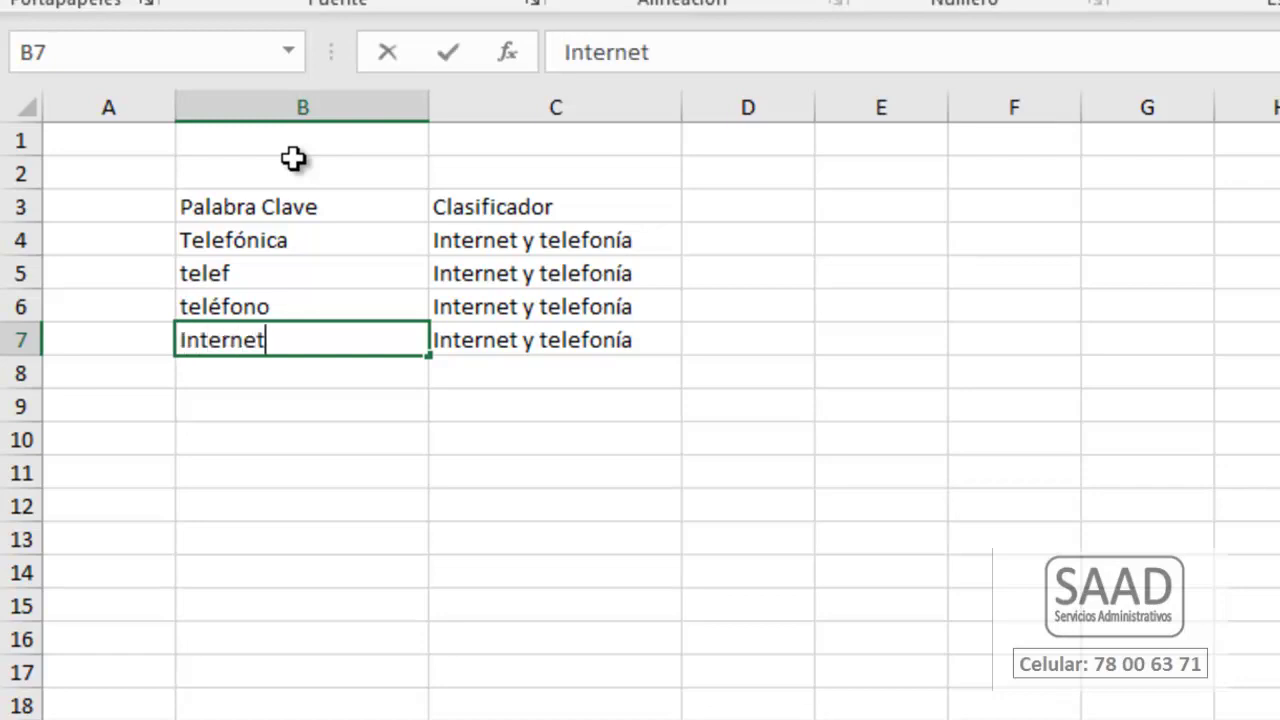
key("Return")
Enter the keywords Agua, Electric, CRE and Luz in cells B8 to B11.
type("Agy")
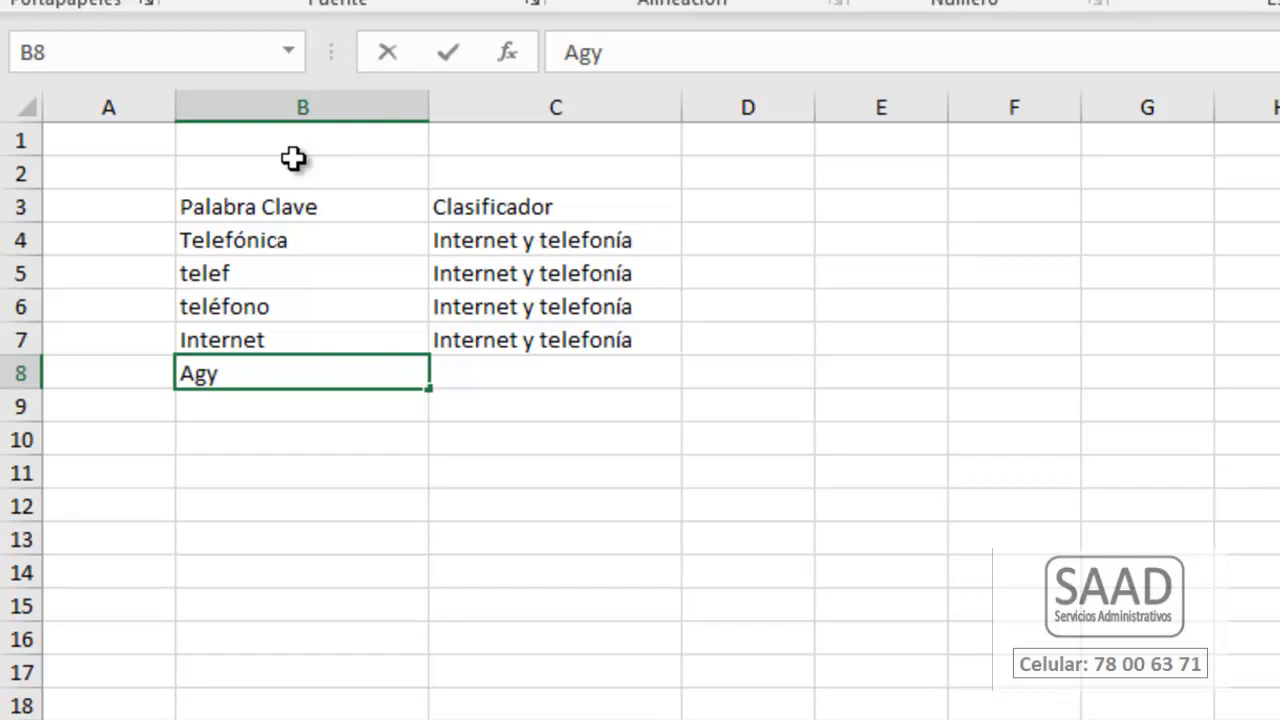
key("BackSpace")
type("ua")
key("Return")
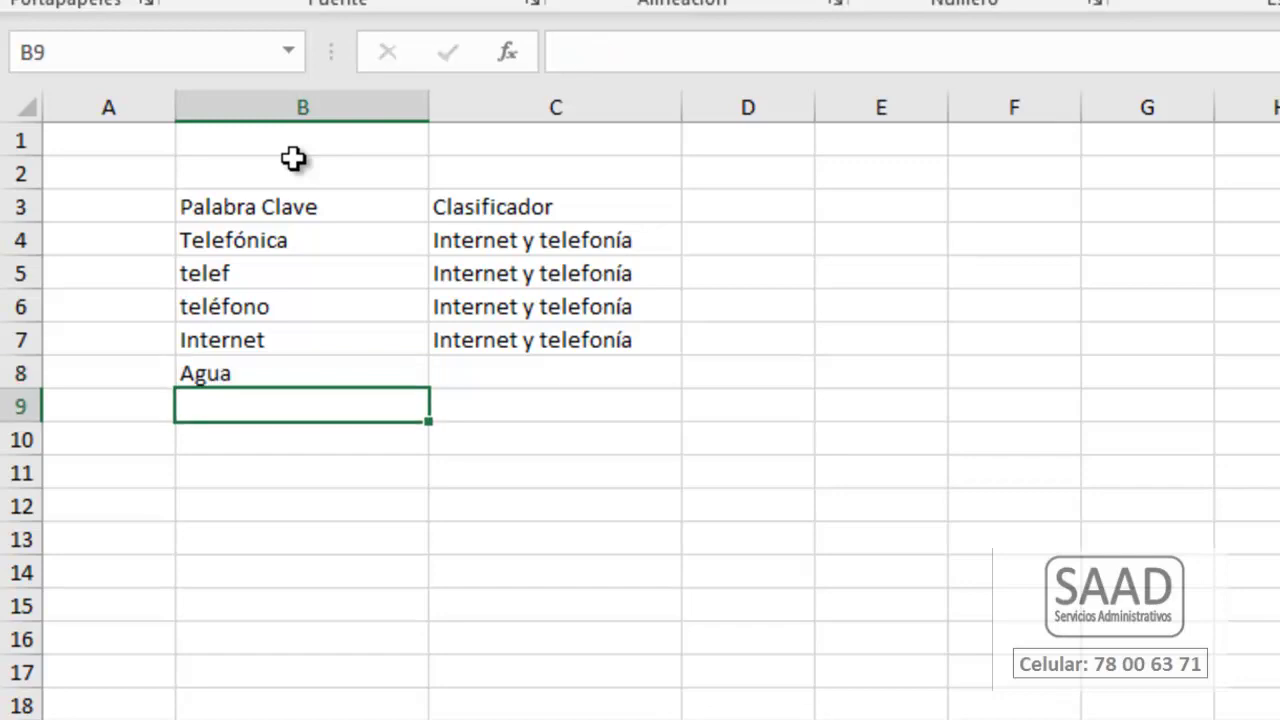
type("Ele")
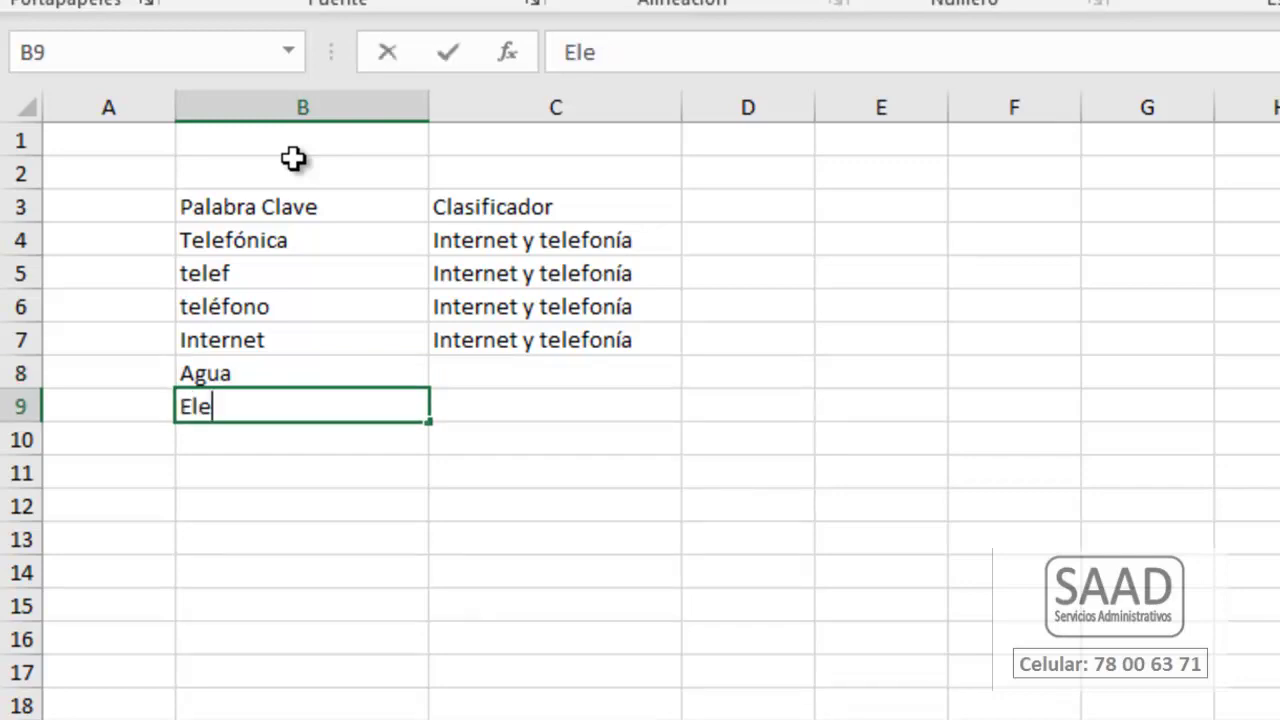
type("ctric")
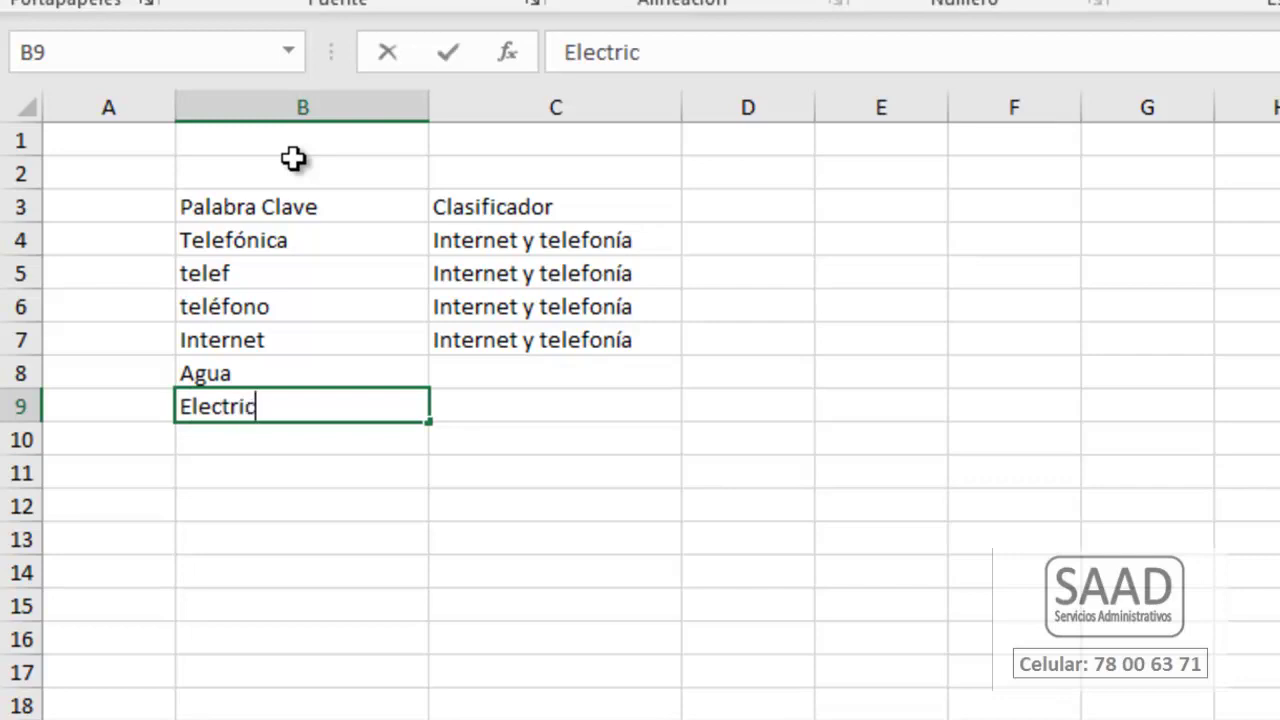
key("Return")
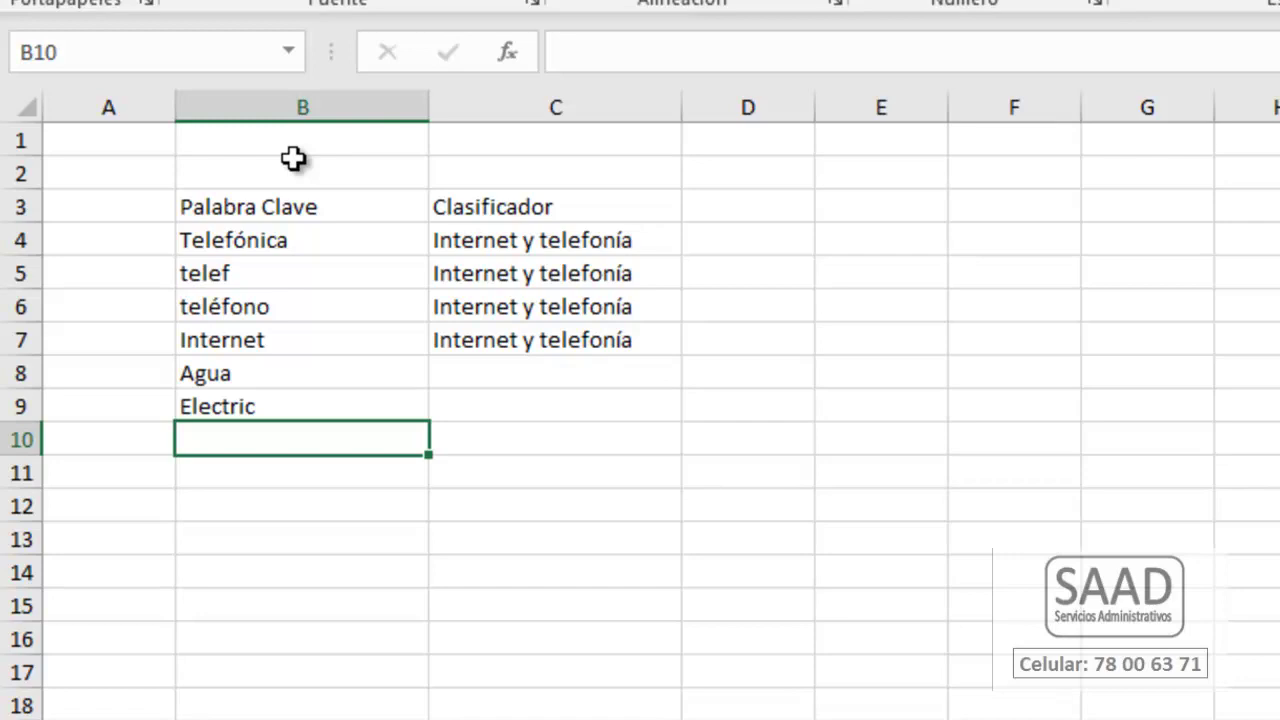
type("CRE")
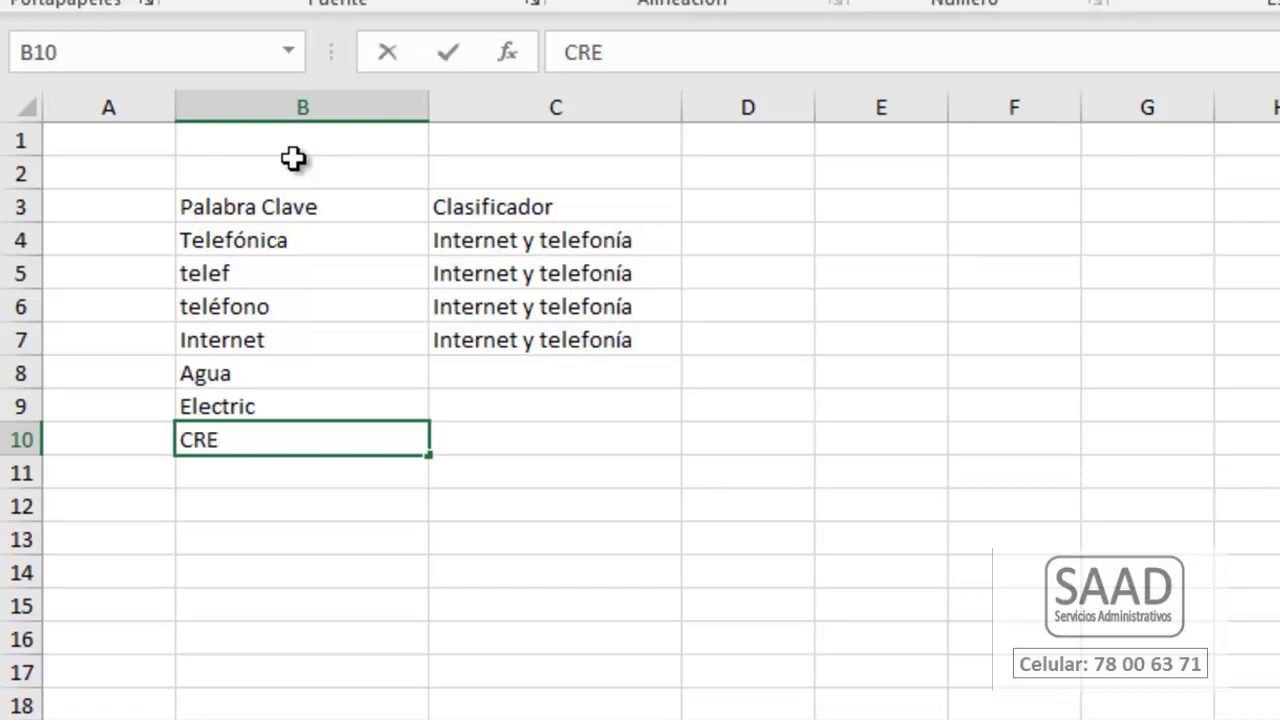
key("Return")
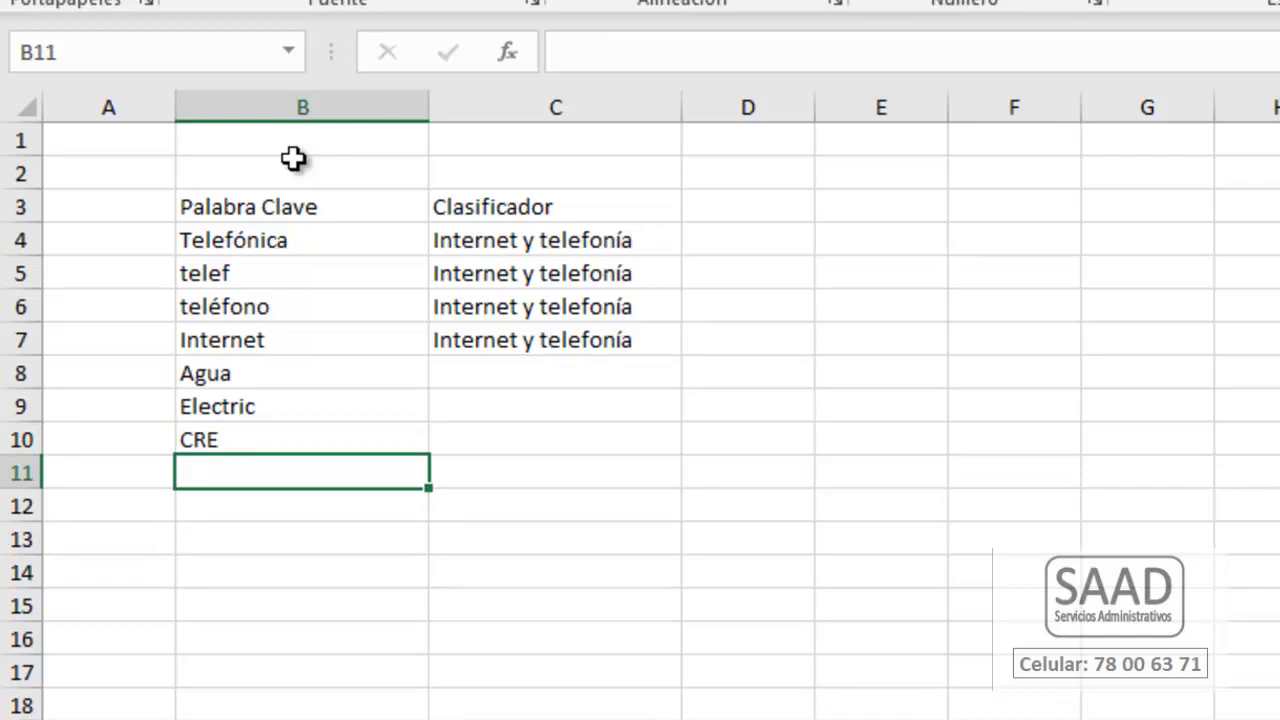
type("Luz")
key("ctrl+Return")
Fill cells C8 to C11 with the classifier Servicios Básicos.
key("Up")
key("Up")
key("Up")
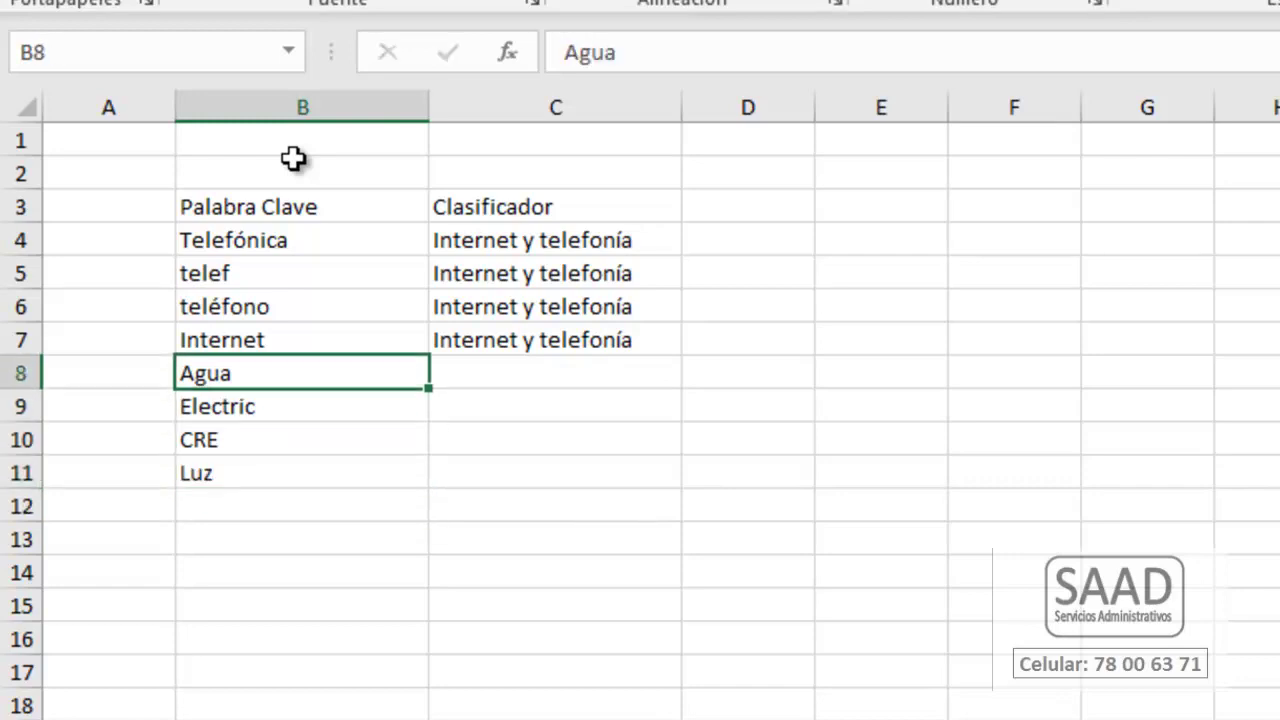
key("Right")
key("shift+Down")
key("shift+Down")
key("shift+Down")
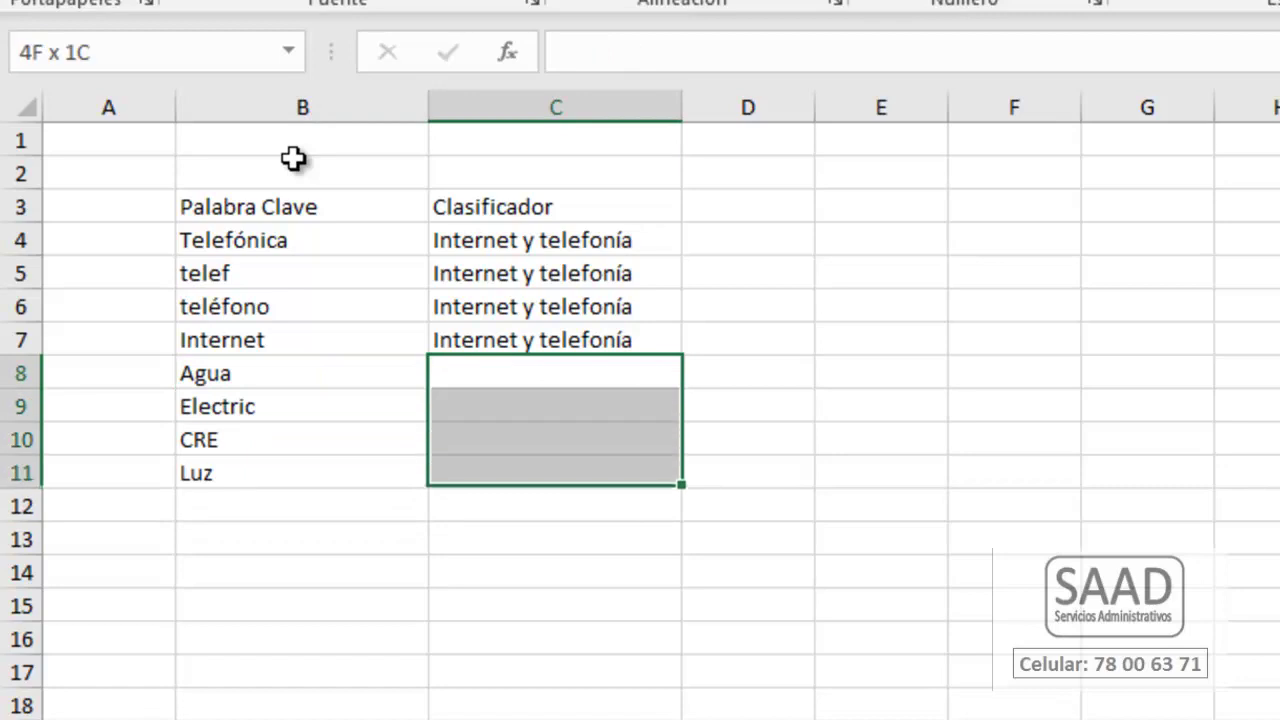
type("Servi")
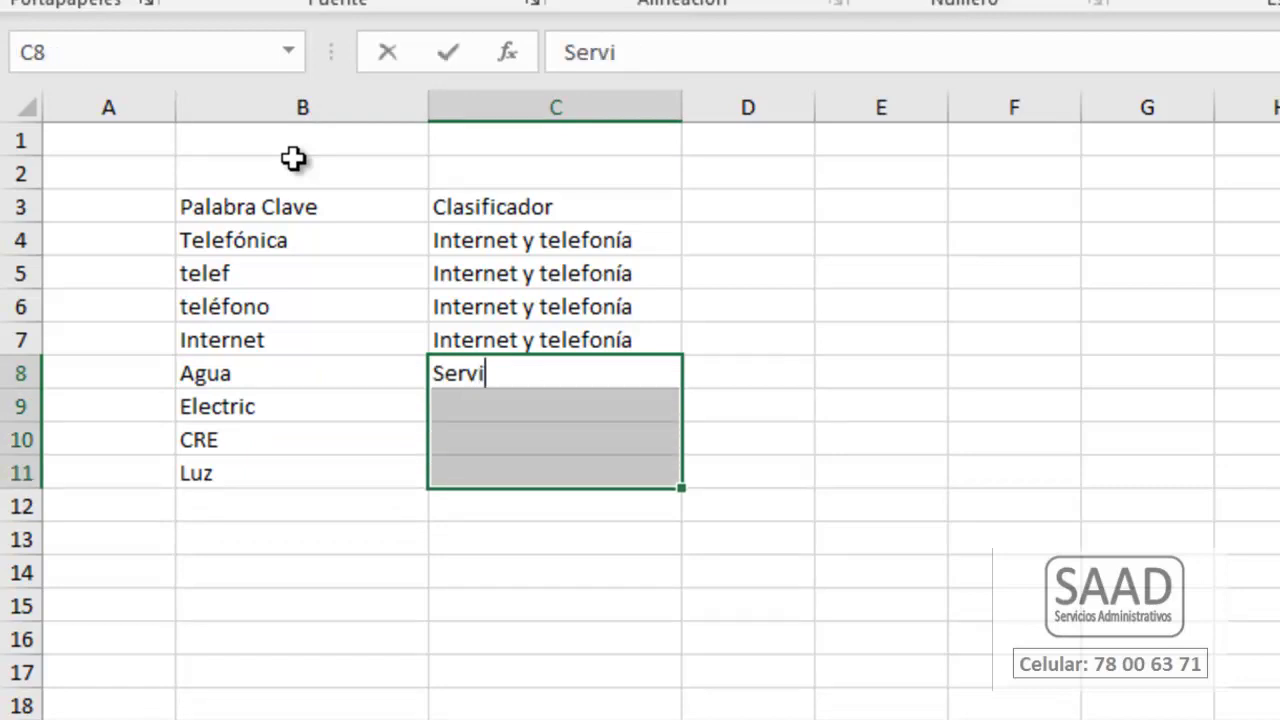
type("cio  Básicos")
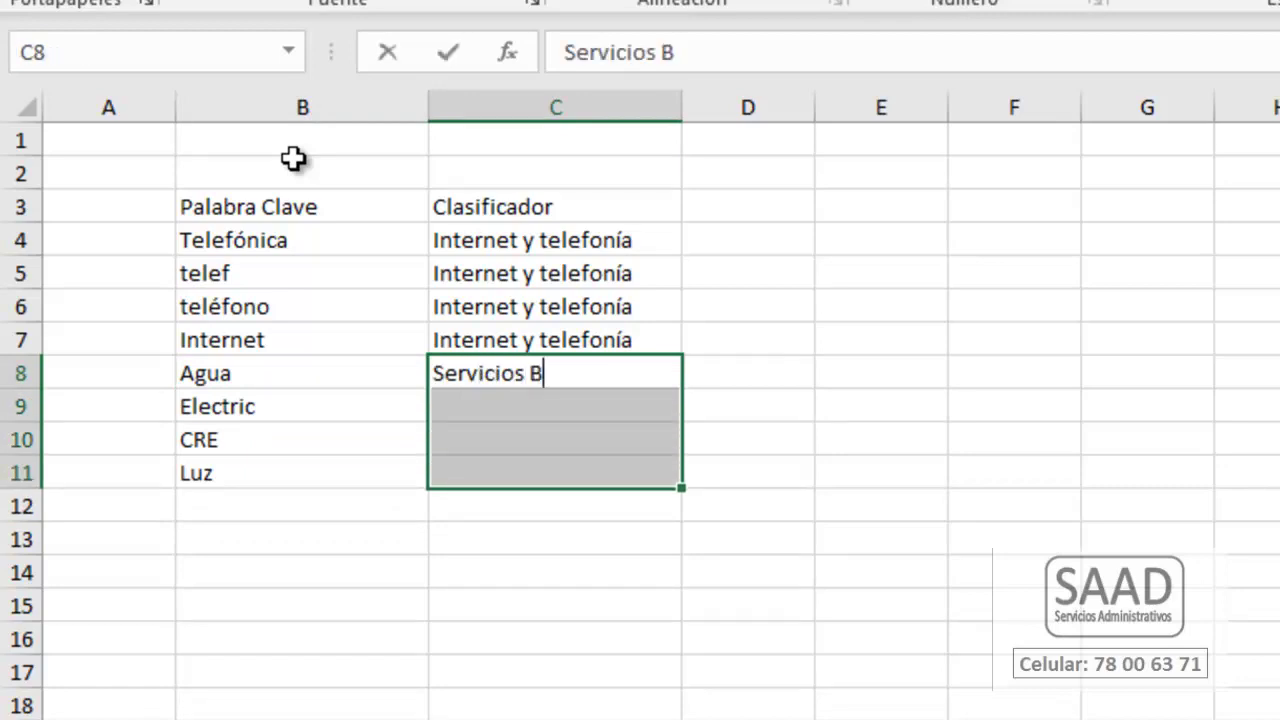
key("ctrl+Return")
Review the RAZÓN SOCIAL names in the Compras sheet for further keywords, then return to B12 of the keyword table.
key("Down")
key("Down")
key("Down")
key("Down")
key("Down")
key("Left")
key("Up")
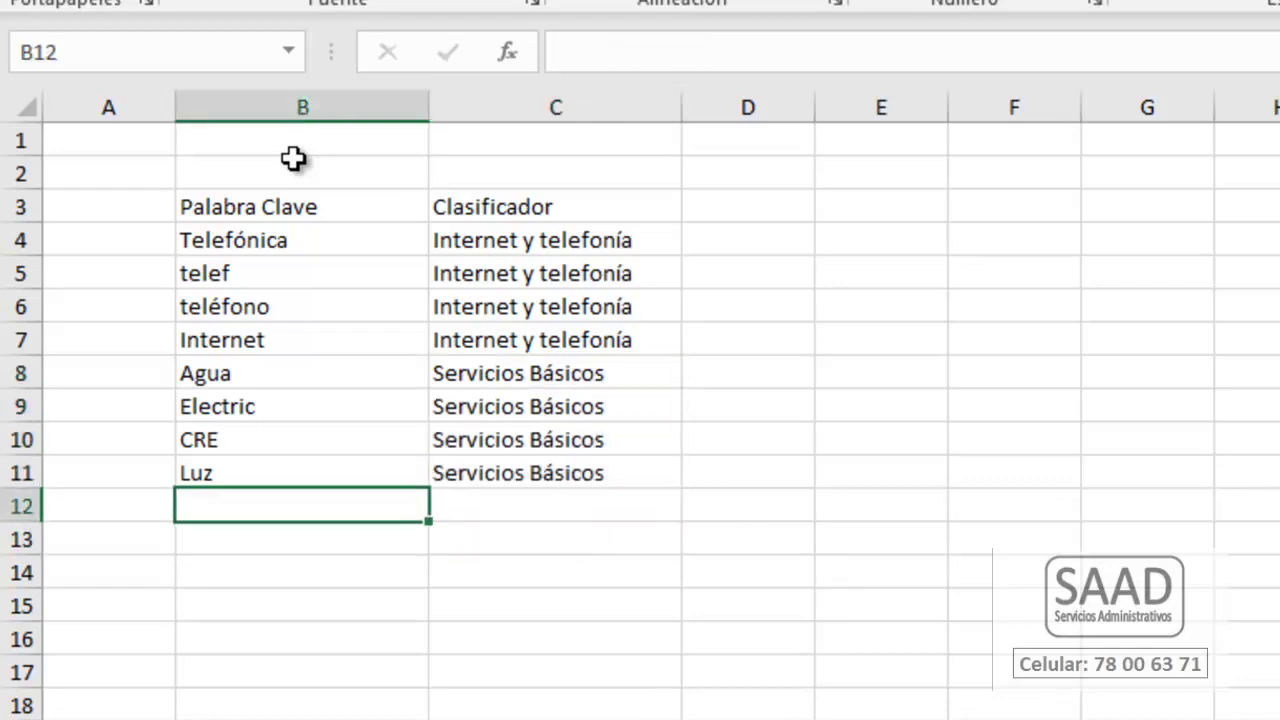
key("ctrl+Page_Up")
key("Down")
key("Left")
key("Left")
key("Left")
key("Left")
key("Left")
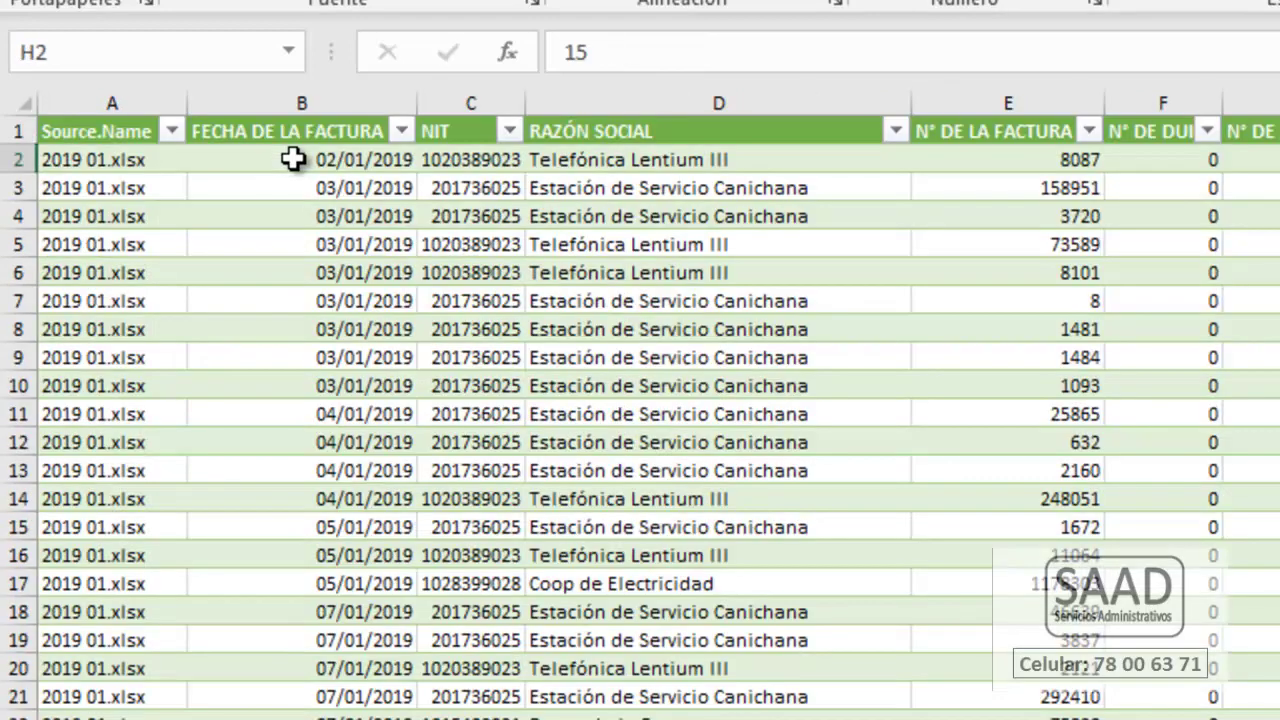
key("ctrl+Page_Down")
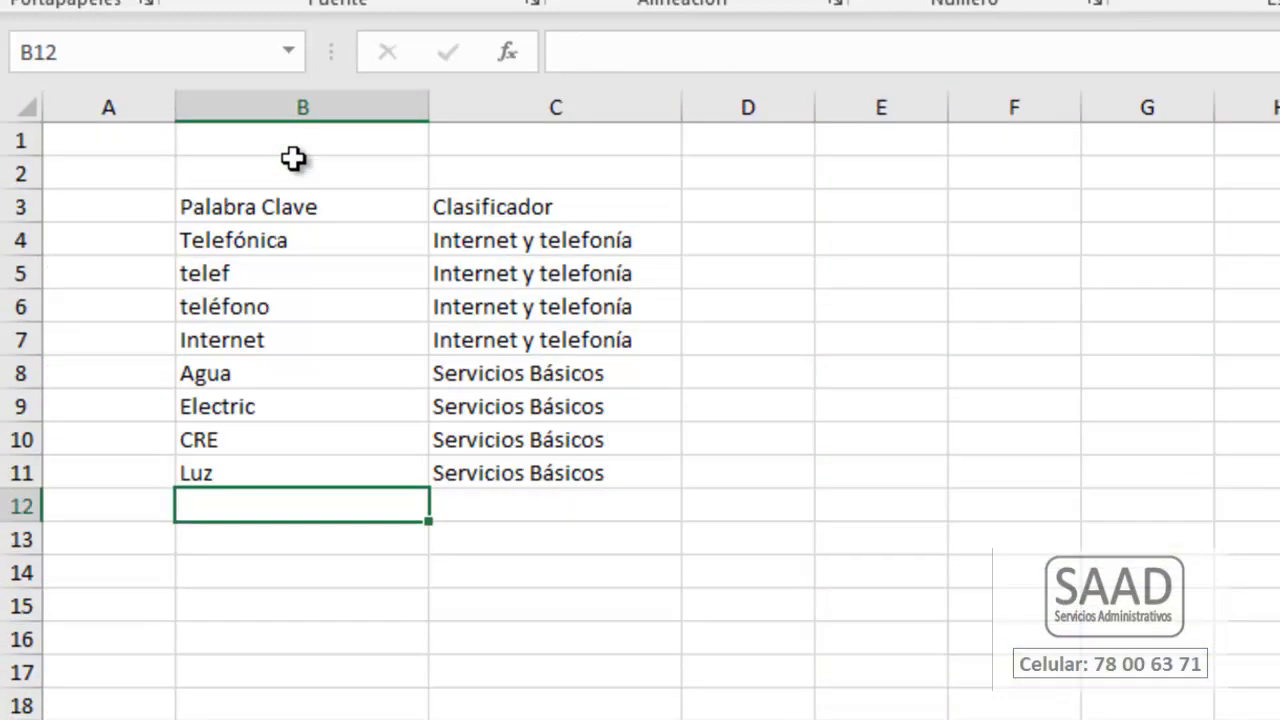
Enter the keywords Estacion in B12 and Estación in B13.
type("Estaci")
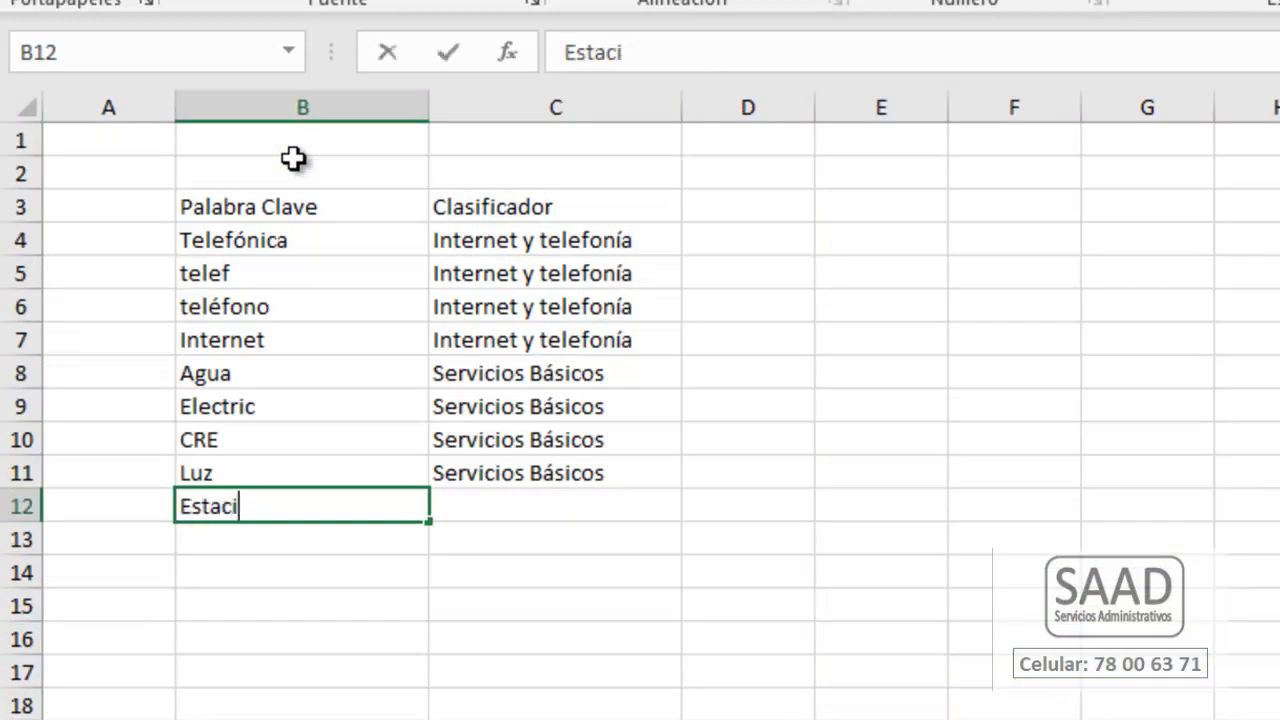
type("on")
key("Return")
key("ctrl+apostrophe")
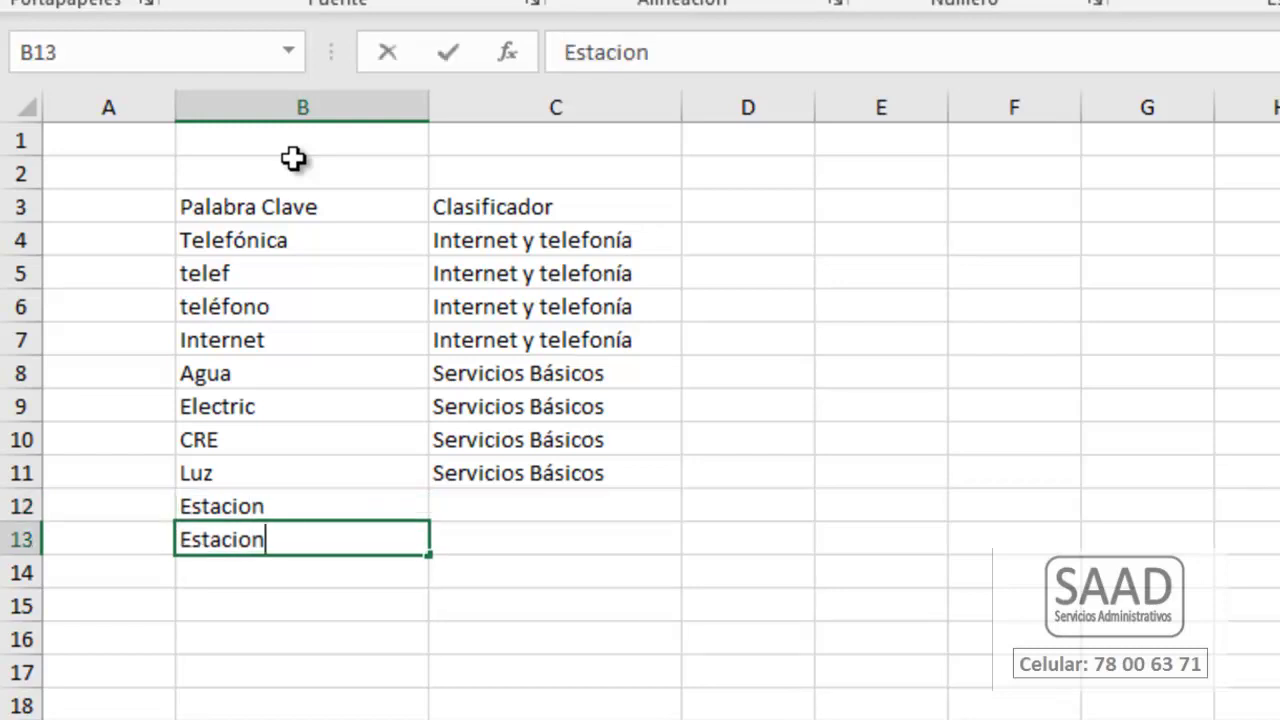
key("BackSpace")
type("ó")
key("Return")
Extend the keywords to Estacion de Servicio in B12 and Estación de Servicio in B13.
key("Up")
key("Up")
key("F2")
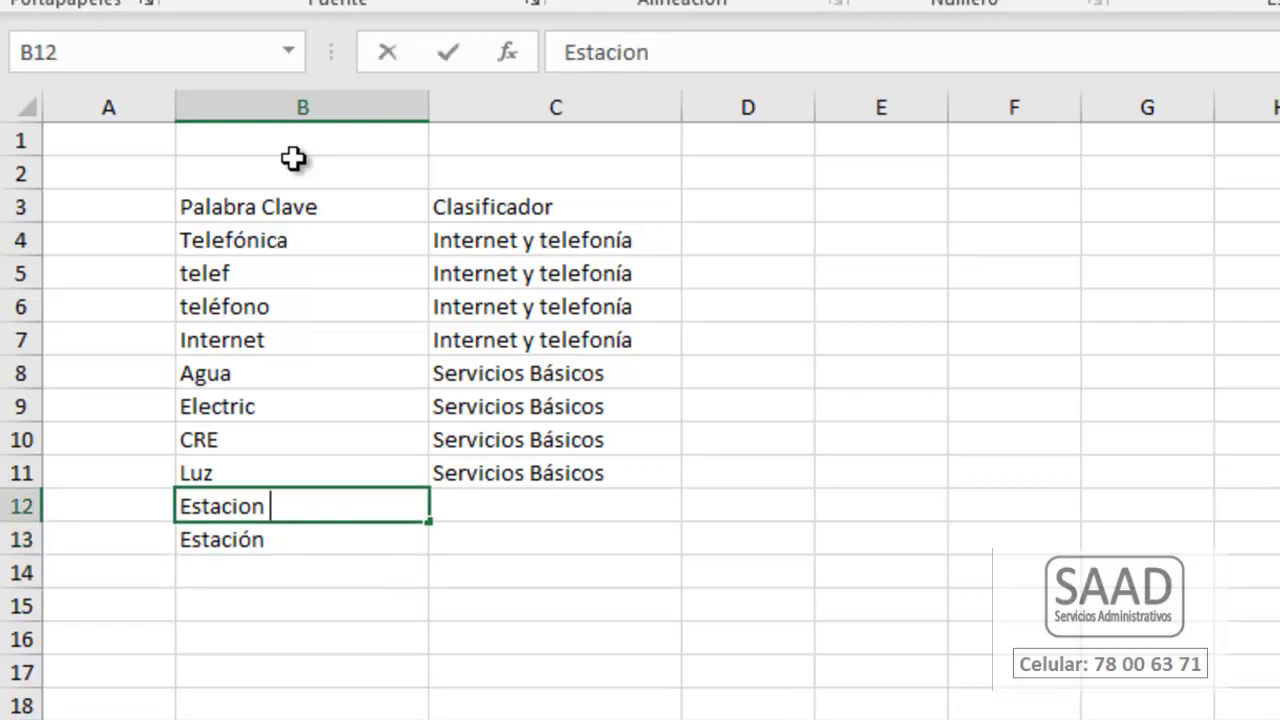
type("de Servicio")
key("Return")
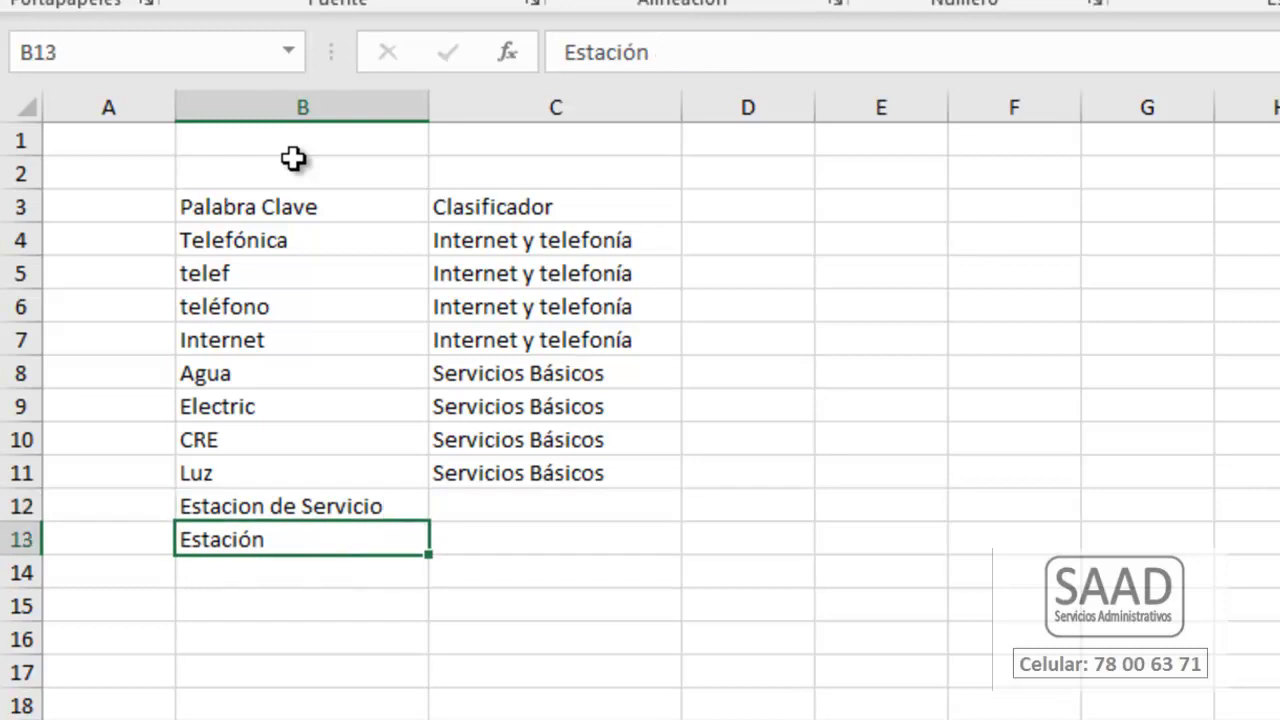
key("ctrl+apostrophe")
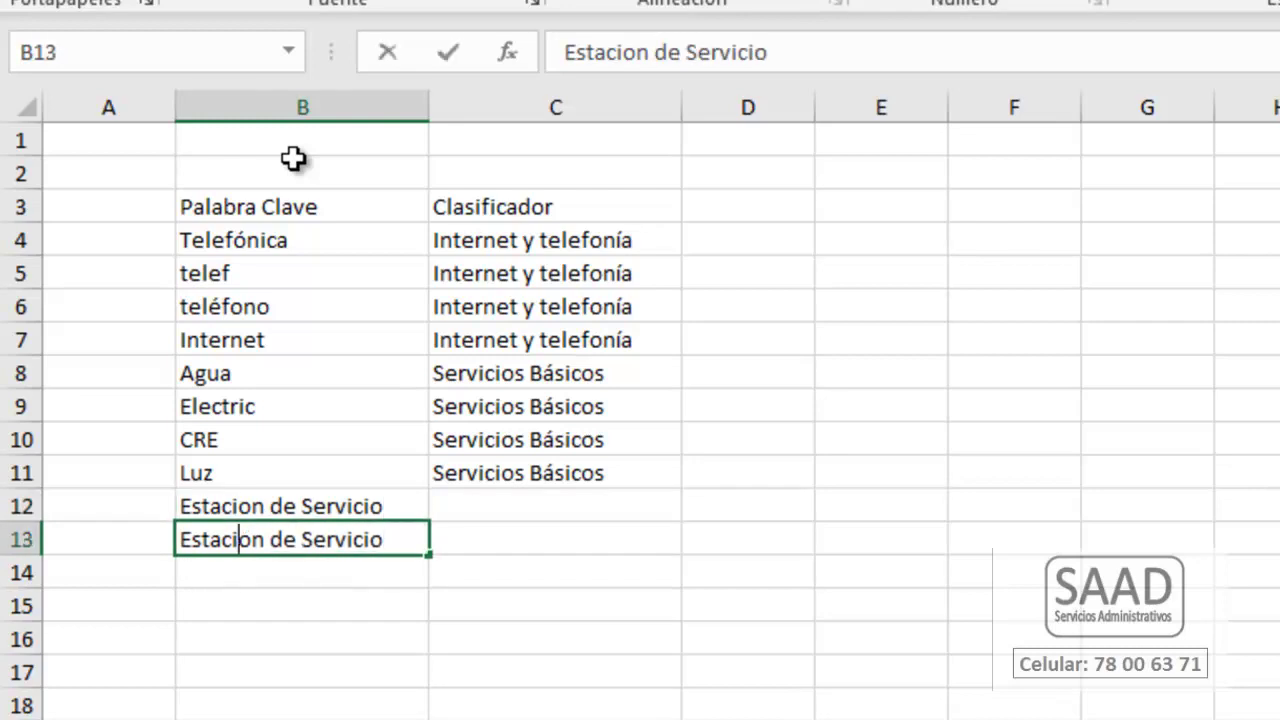
key("BackSpace")
type("ó")
key("Return")
Add the abbreviated keyword Est. De Serv. in B14.
type("Est")
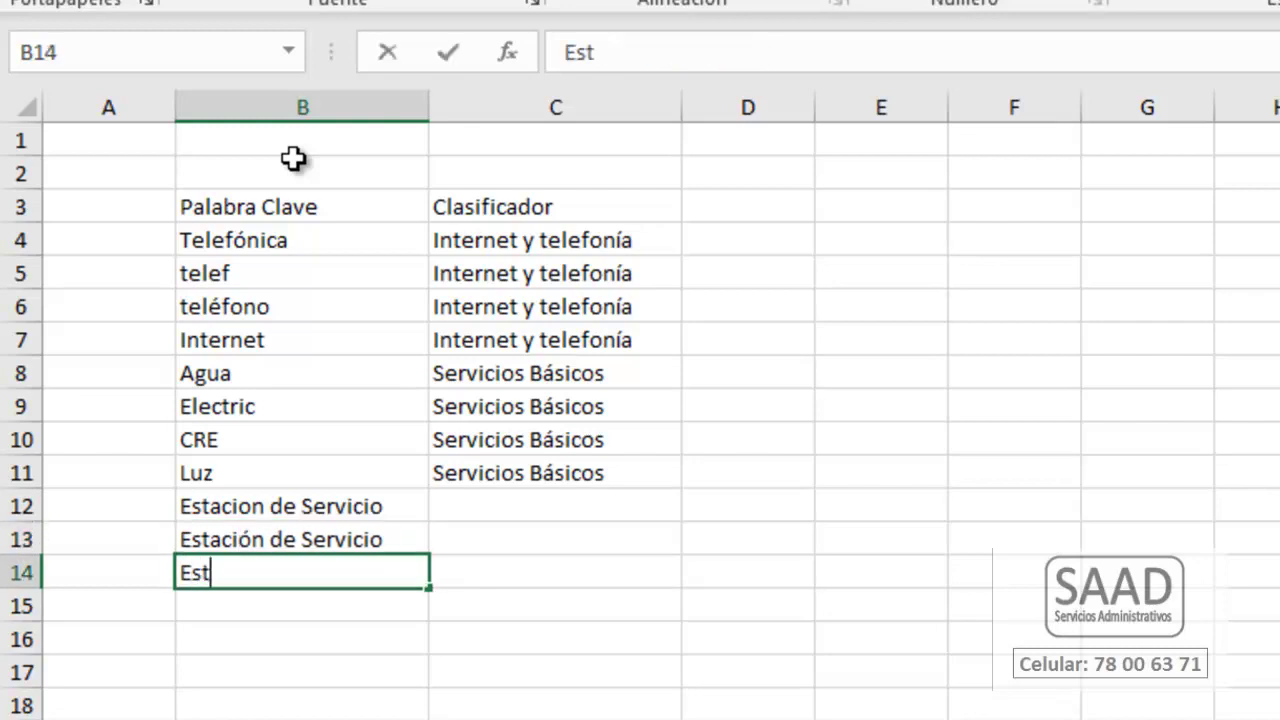
type(". De Se")
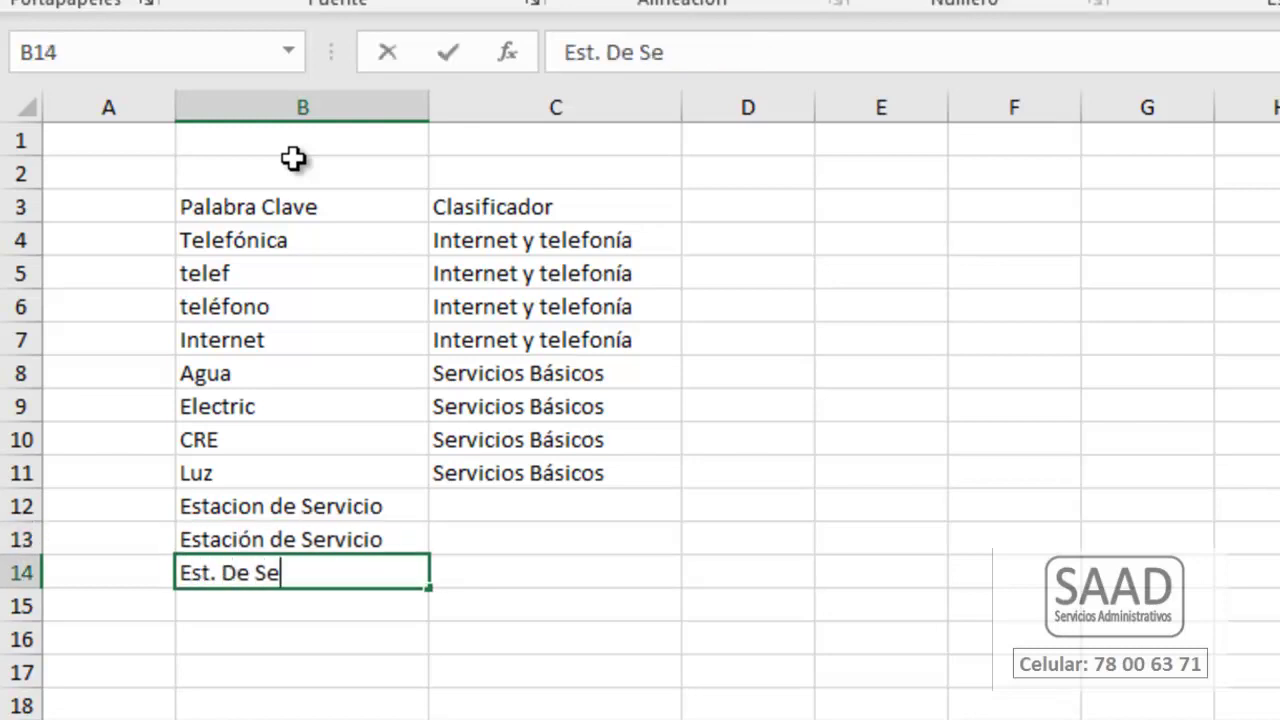
type("rv.")
key("ctrl+Return")
key("Up")
key("Up")
key("Right")
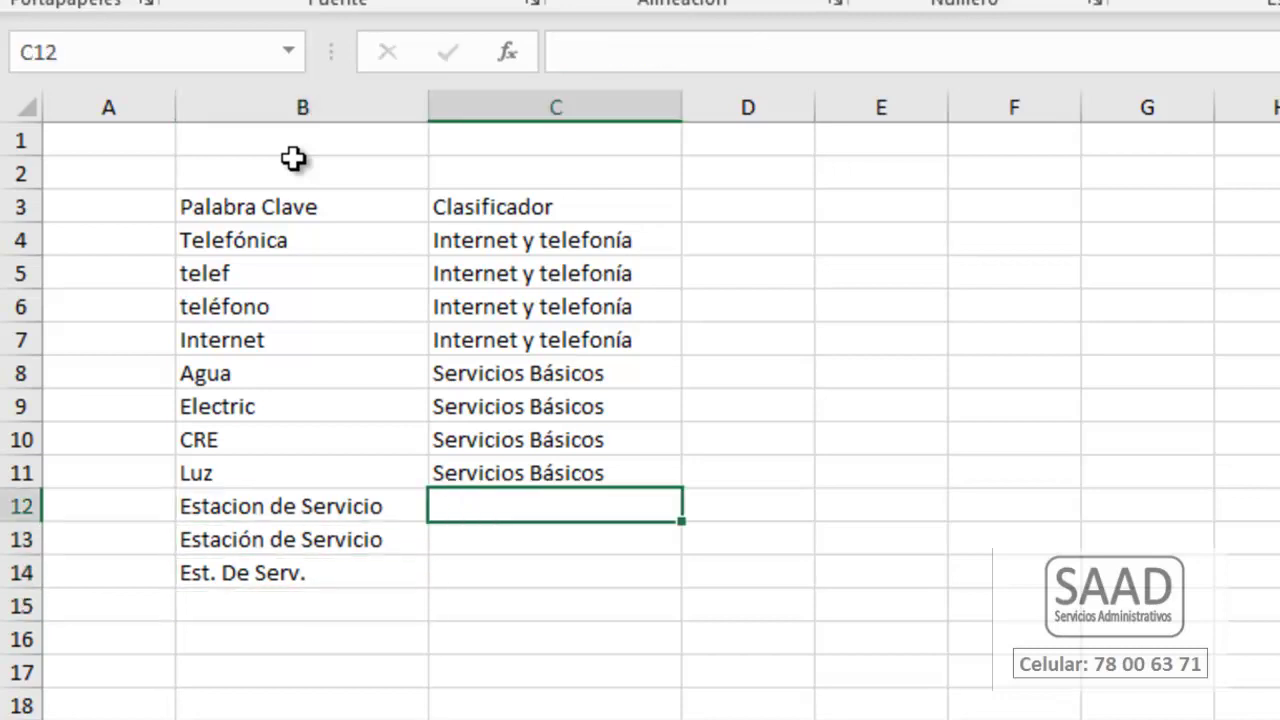
Add the keywords Gasolina in B15 and Combustible in B16.
key("Left")
key("Left")
key("Down")
key("Down")
key("Down")
key("Right")
key("F2")
type("Gasolina")
key("ctrl+Return")
key("Down")
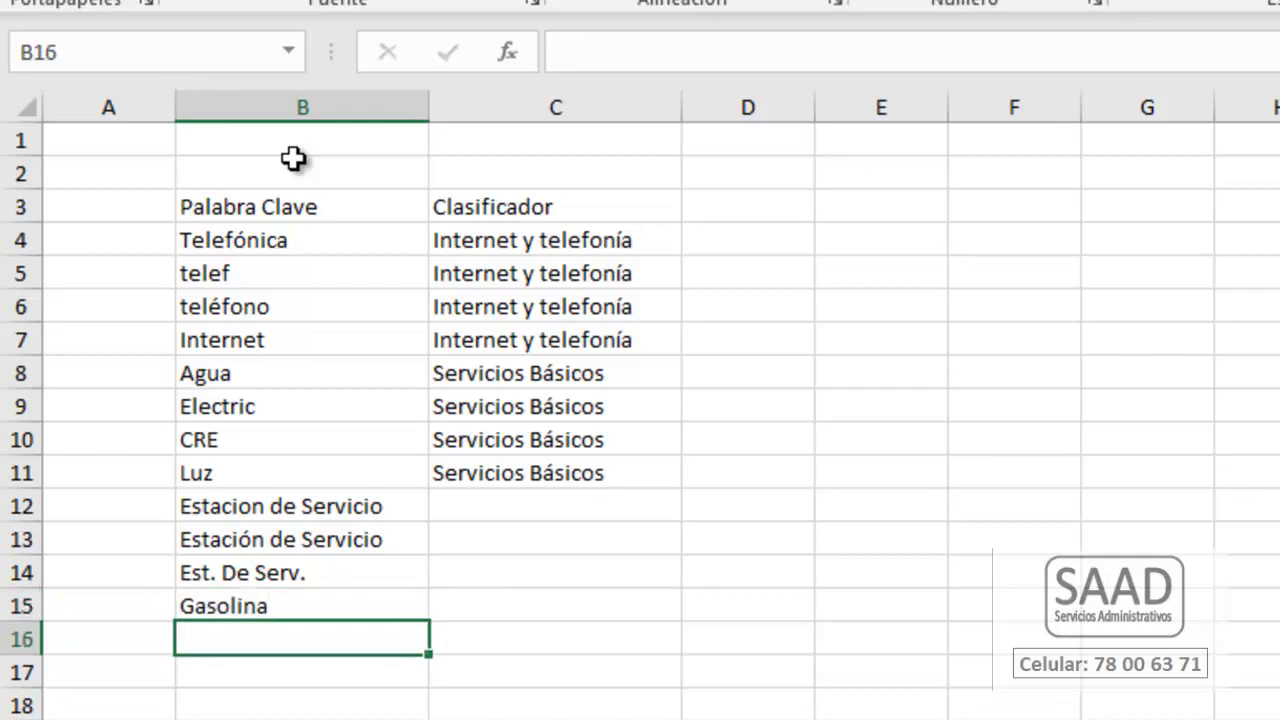
type("Combustible")
key("Return")
Fill cells C12 to C16 with the classifier Combustibles y lubricantes and widen column C to fit the text.
key("Up")
key("Up")
key("Up")
key("Up")
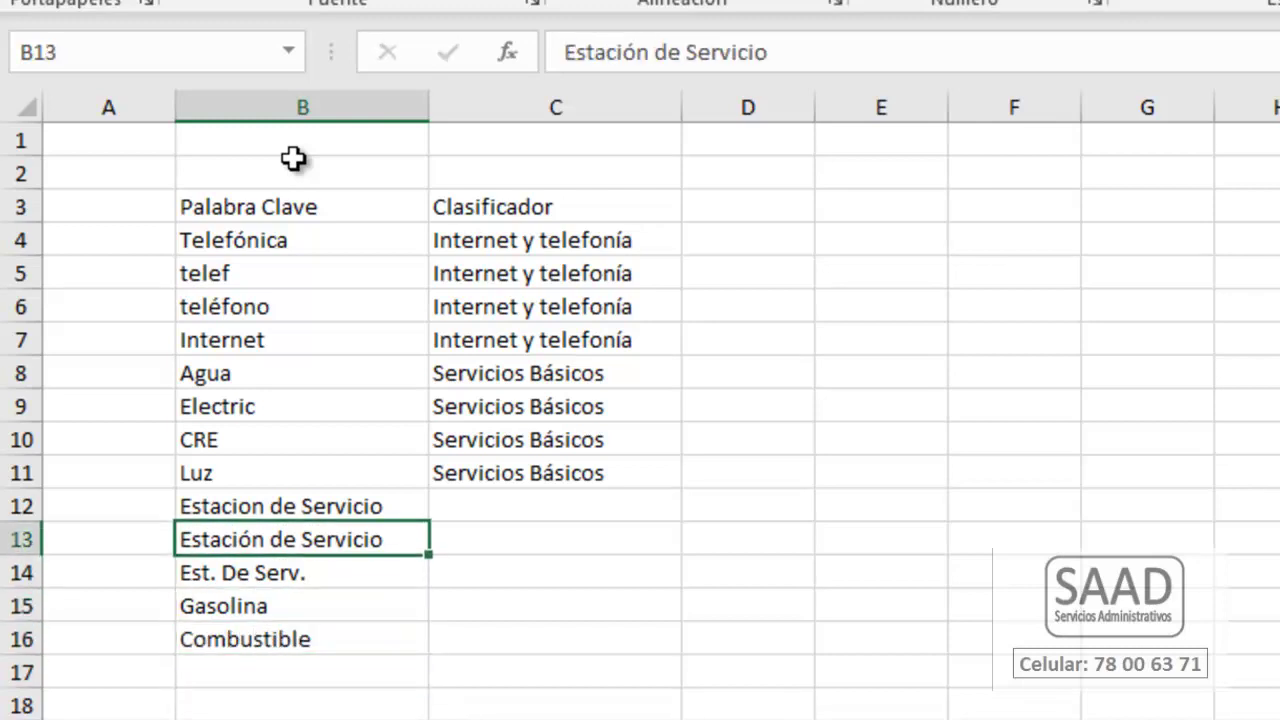
key("Up")
key("Right")
key("shift+Down")
key("shift+Down")
key("shift+Down")
key("shift+Down")
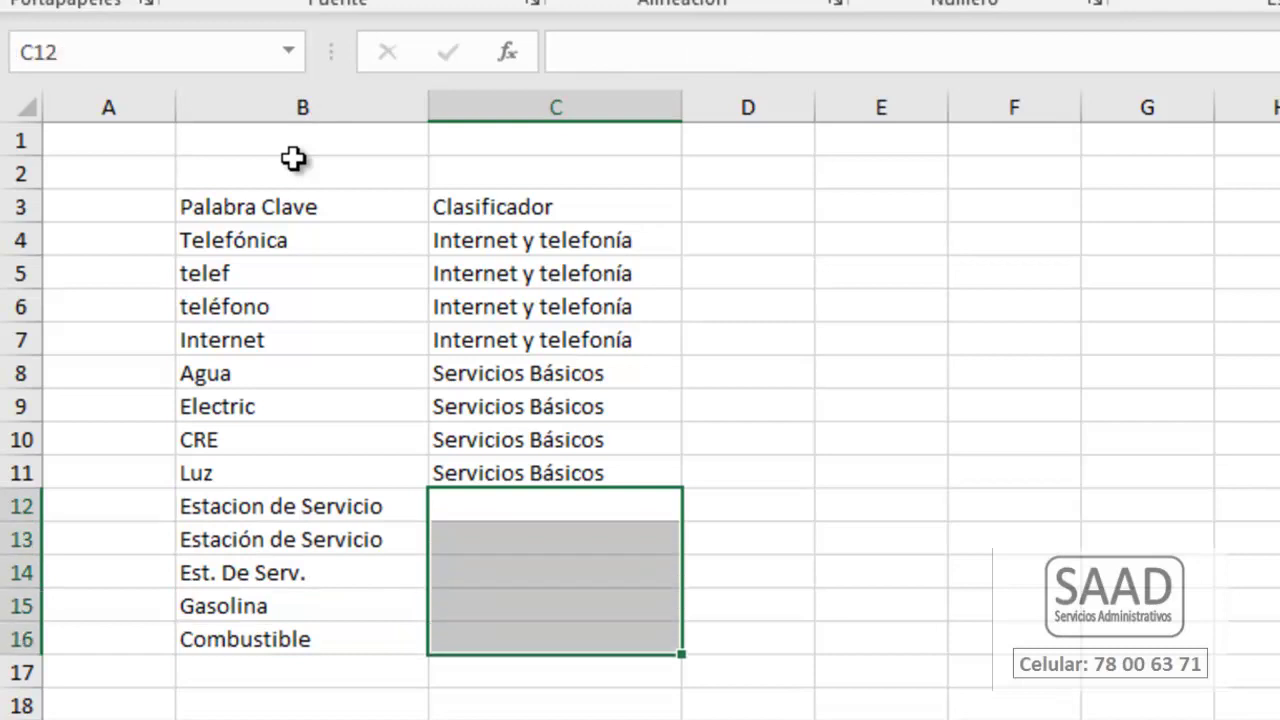
type("Co")
type("mb")
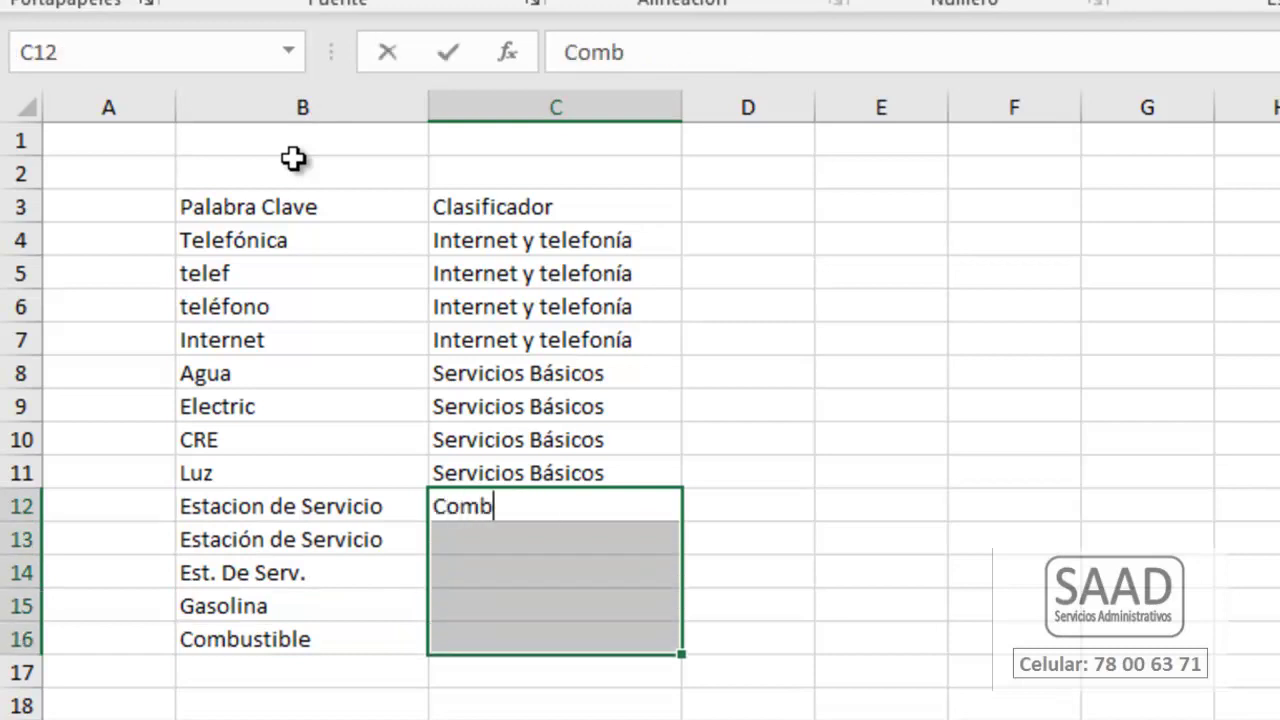
type("ustibles y lubricantes")
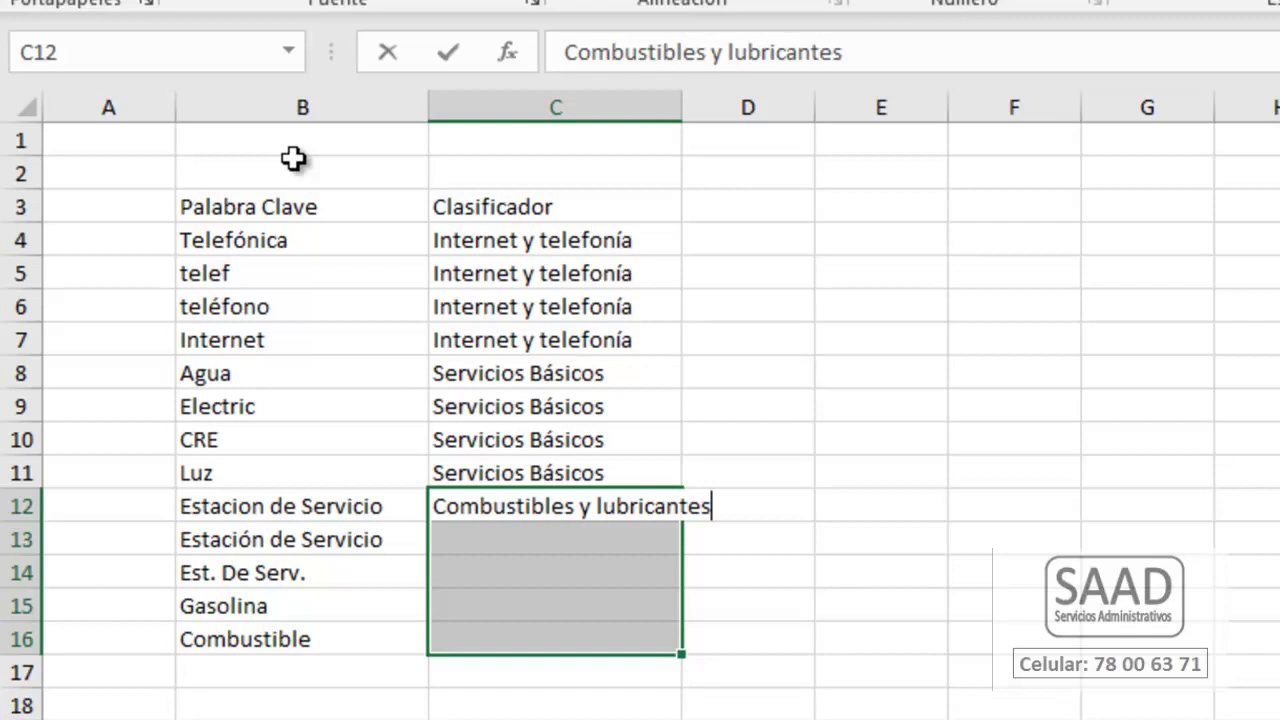
key("ctrl+Return")
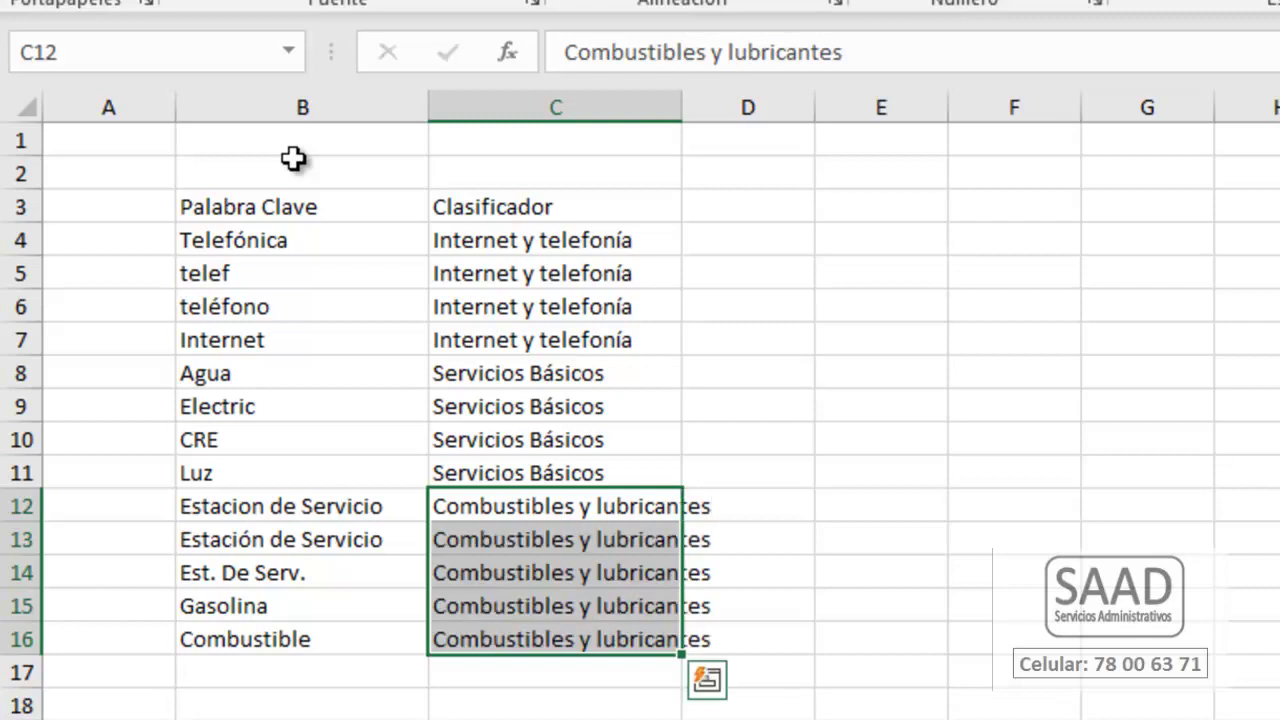
left_click_drag(686, 109, 722, 110)
left_click(510, 340)
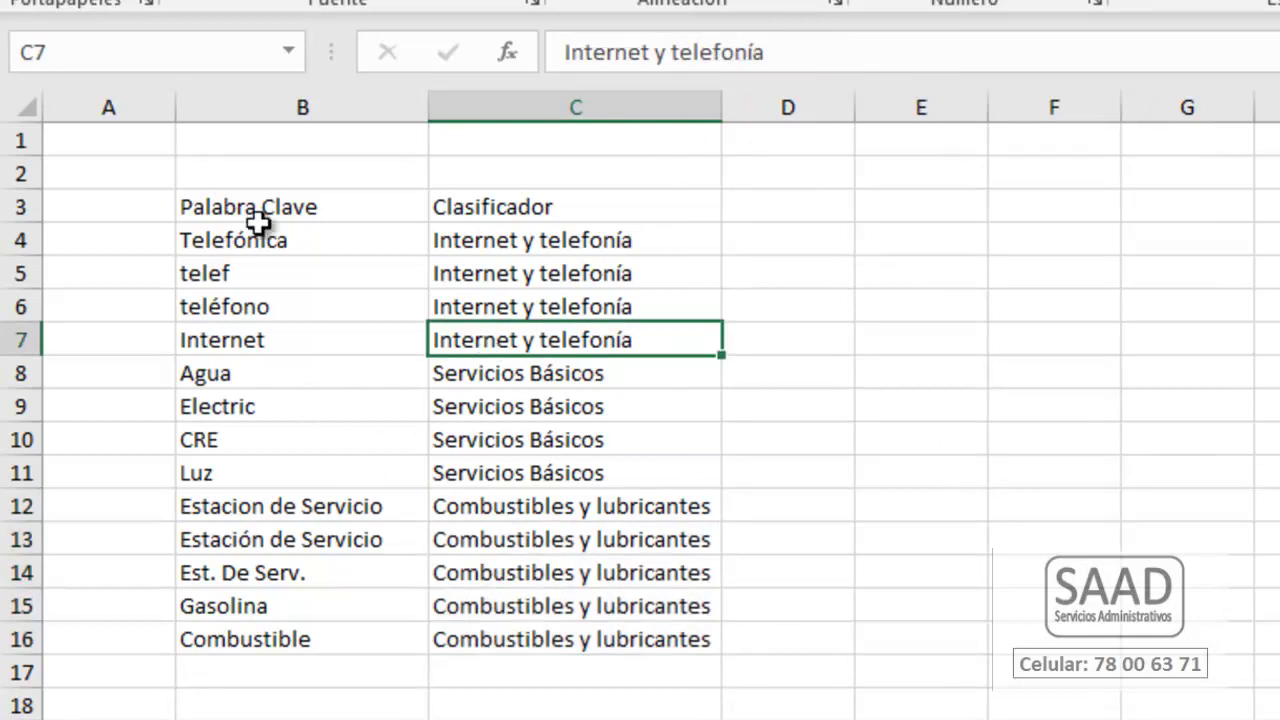
Format B3:C16 as a table with headers in a light orange style, and remove its filter buttons.
left_click(268, 270)
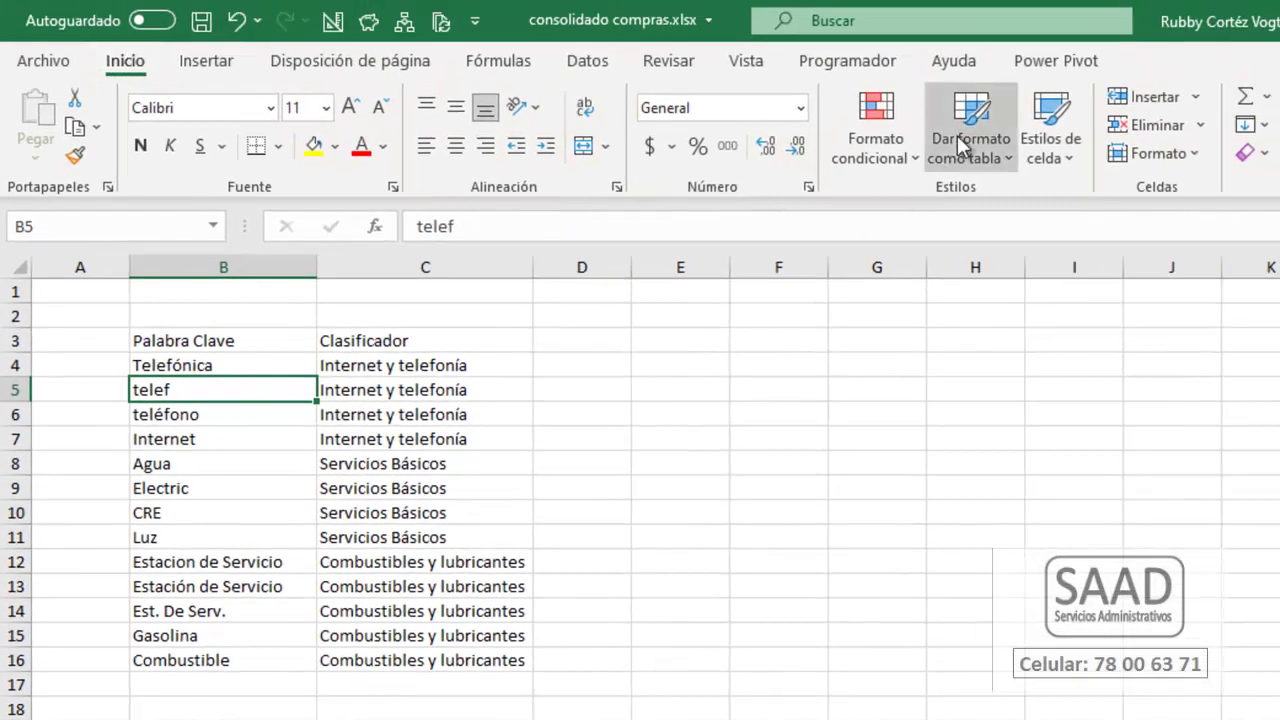
left_click(958, 131)
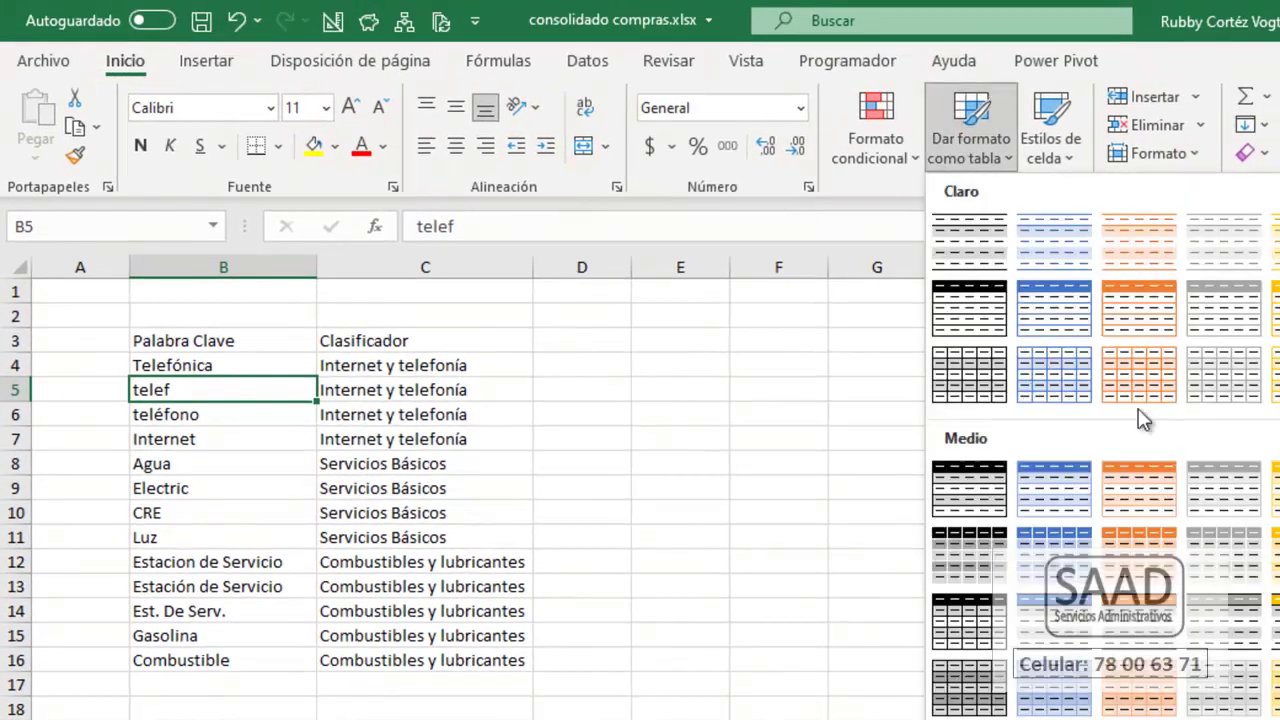
left_click(1134, 300)
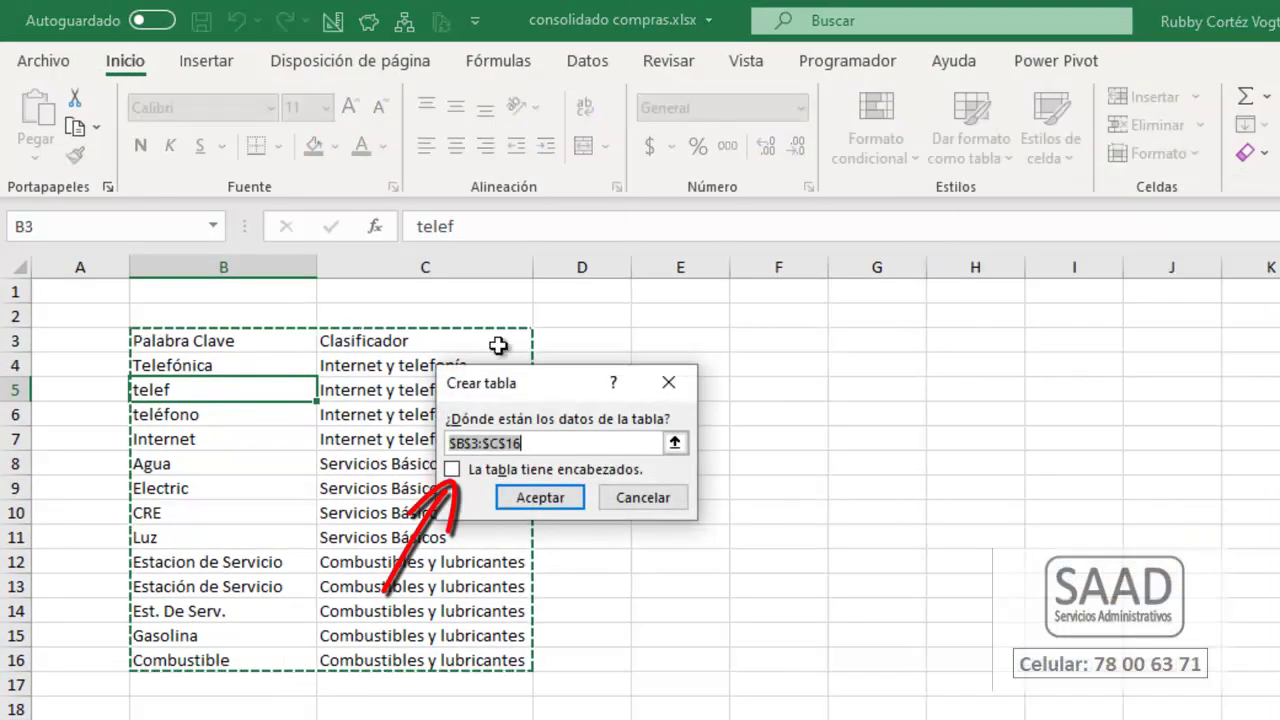
left_click(455, 466)
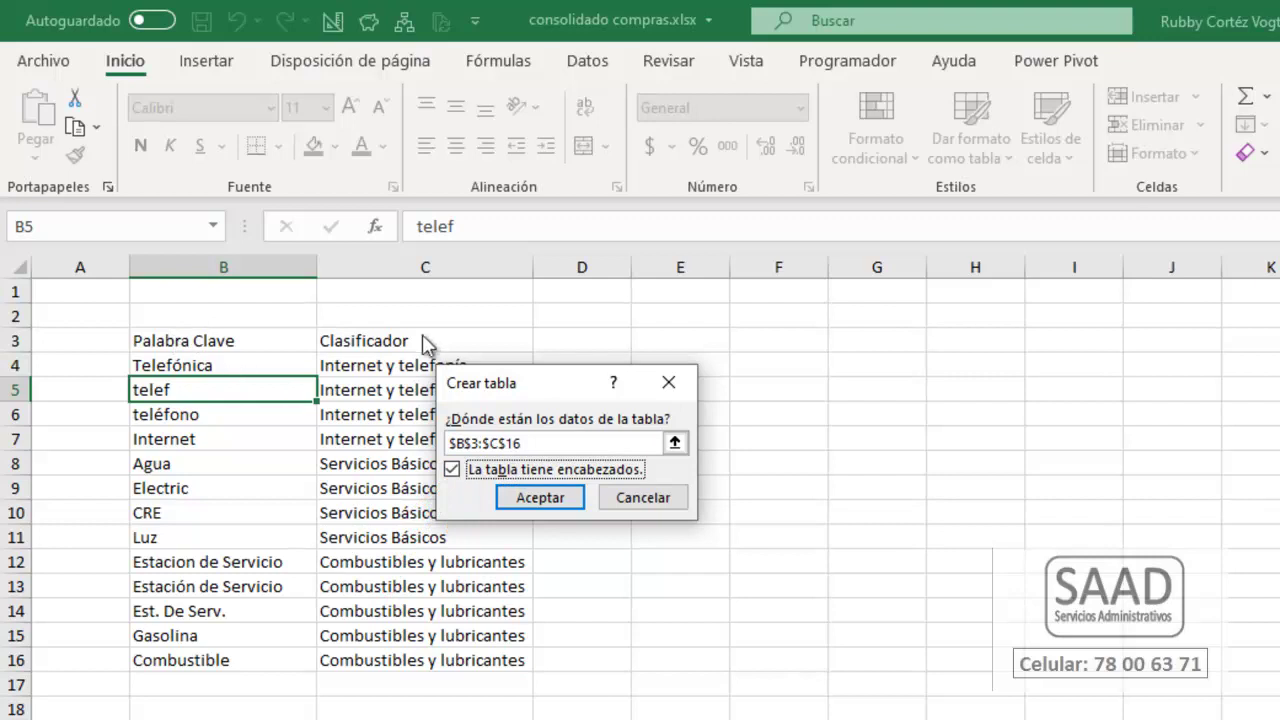
left_click(540, 500)
left_click(380, 442)
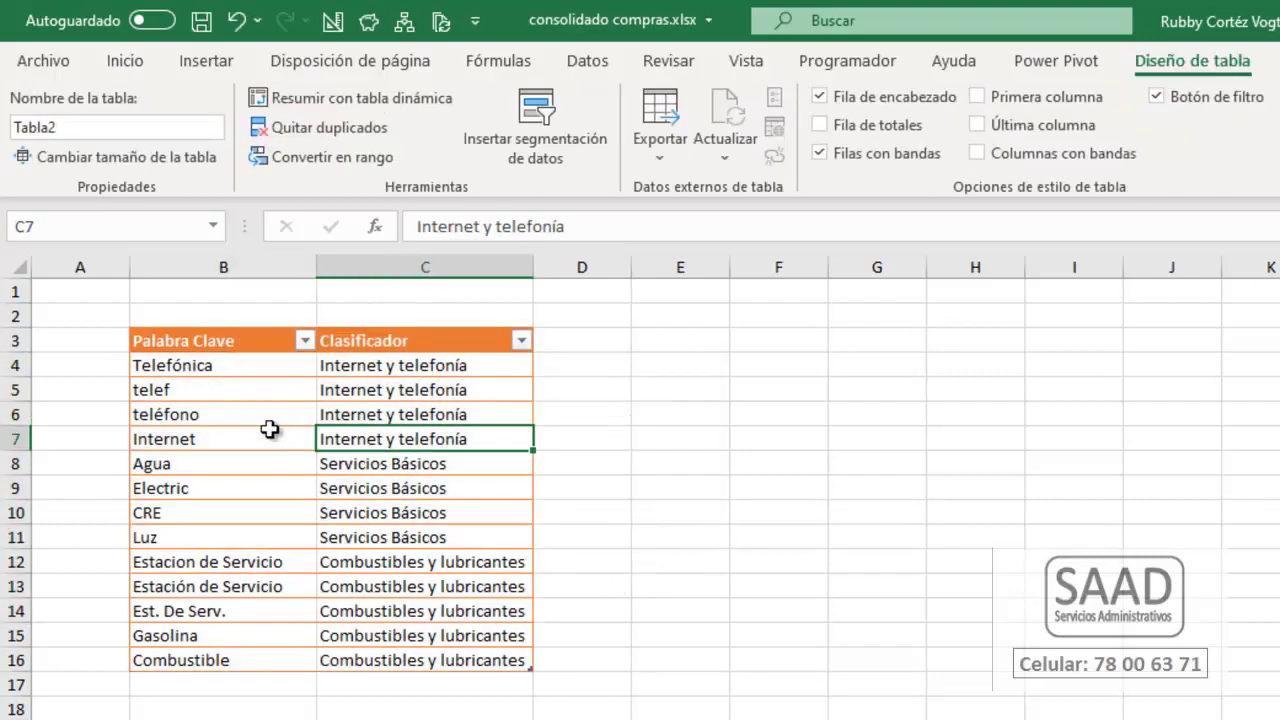
left_click(590, 62)
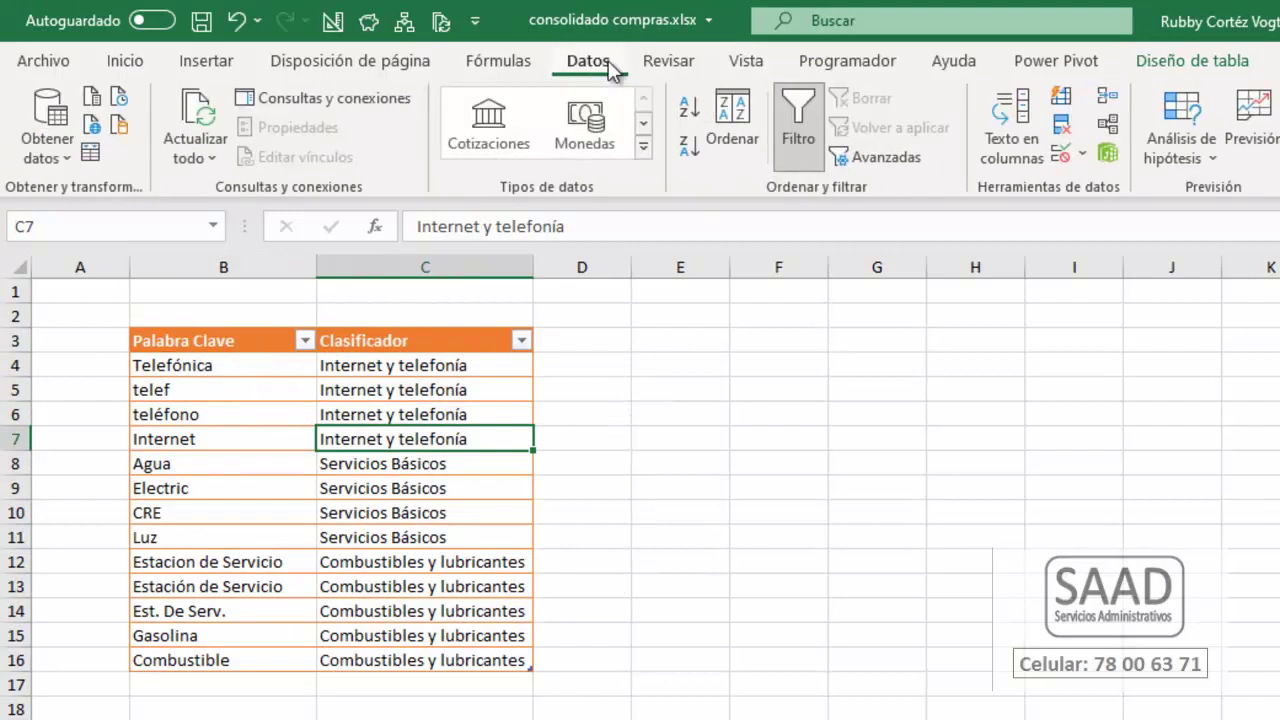
left_click(797, 121)
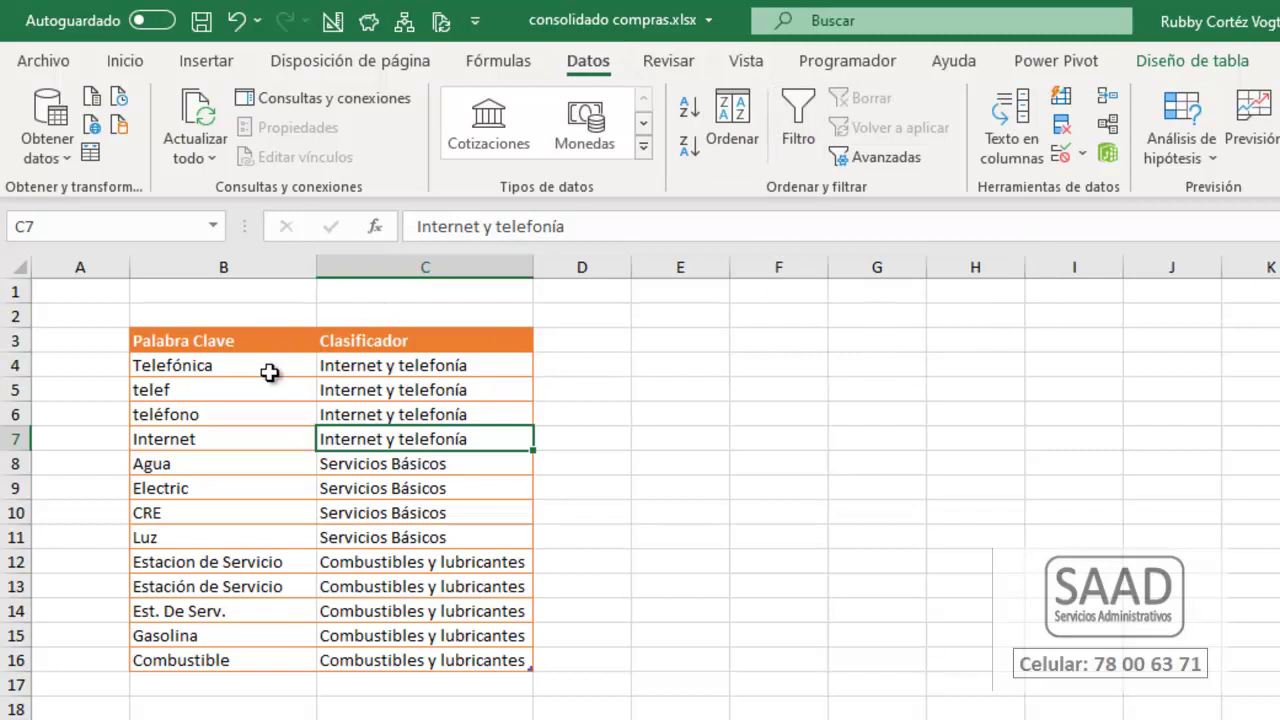
Rename the keyword table as TablaClasificador.
left_click(1226, 70)
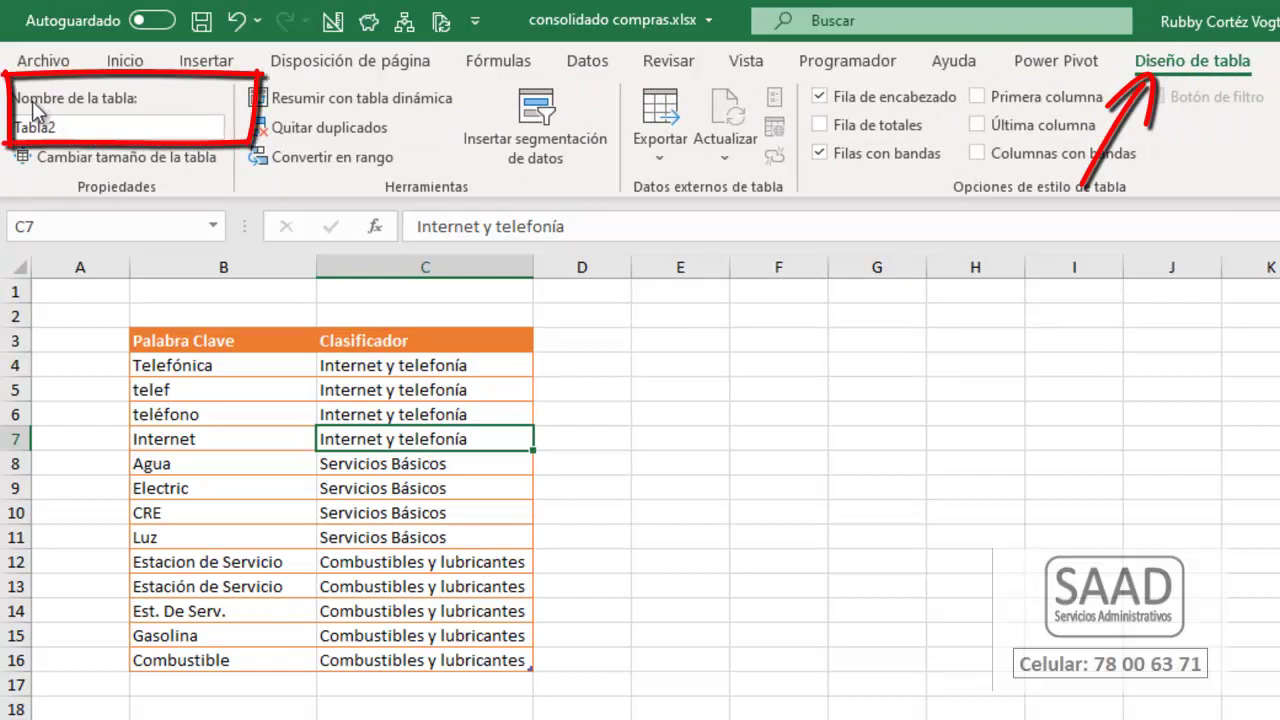
left_click(85, 128)
left_click(81, 129)
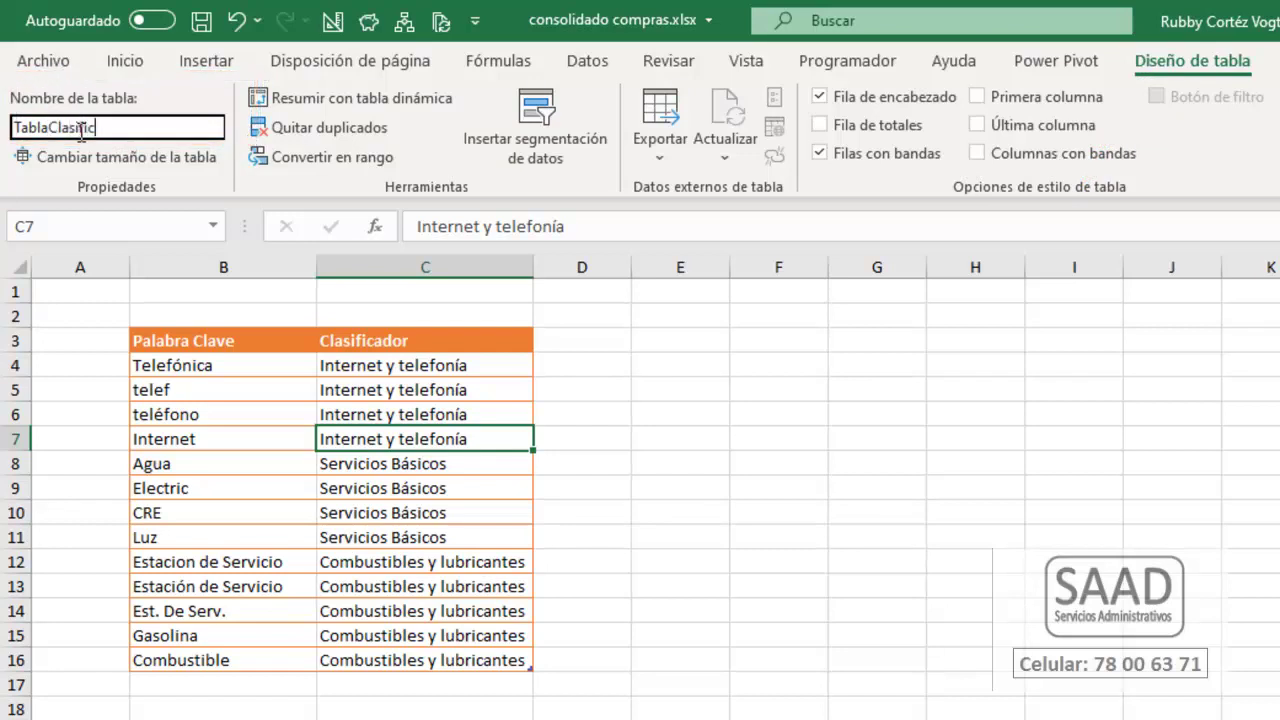
key("Return")
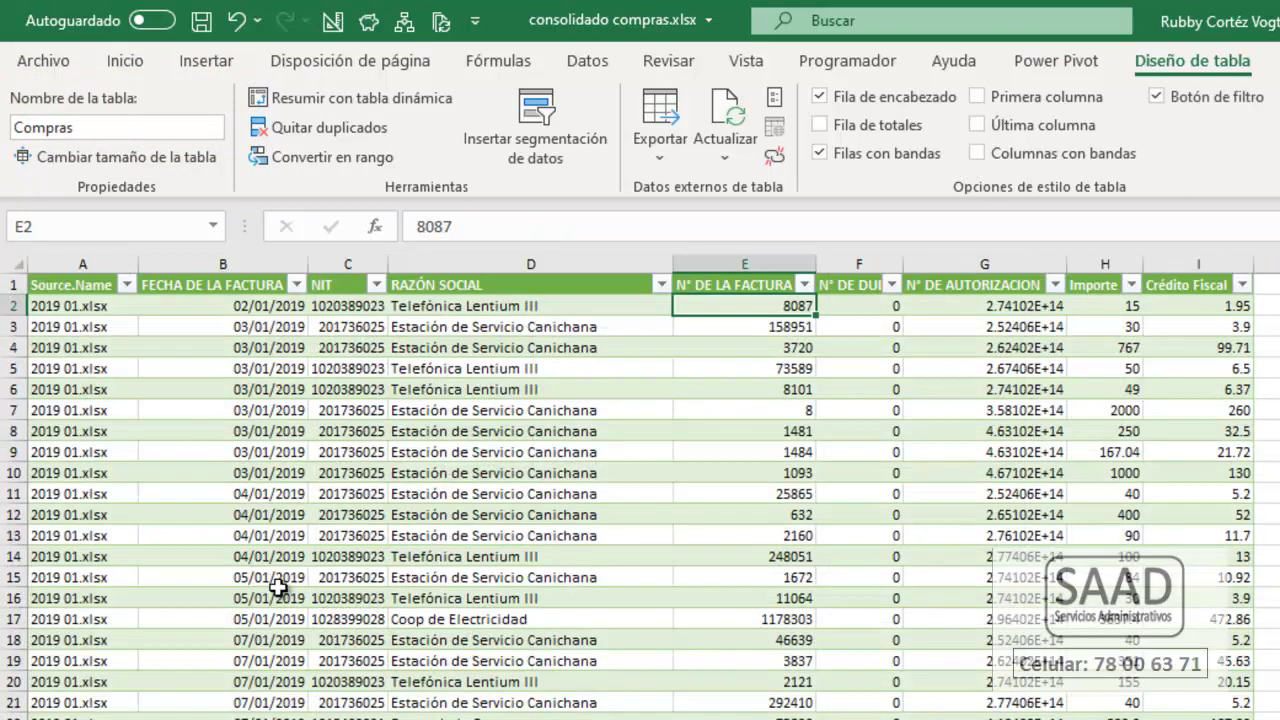
Rename the table on the Compras sheet as TablaCompras.
left_click(222, 556)
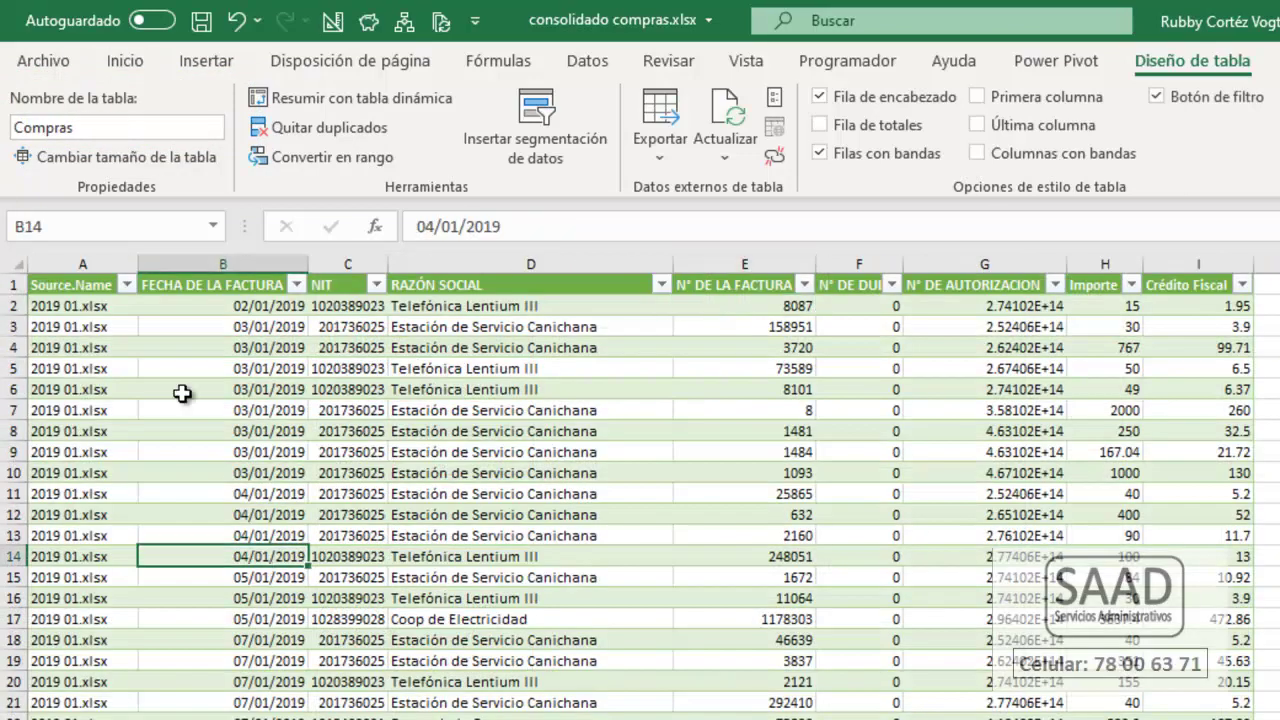
left_click(15, 127)
left_click(15, 127)
type("Tabla")
key("Return")
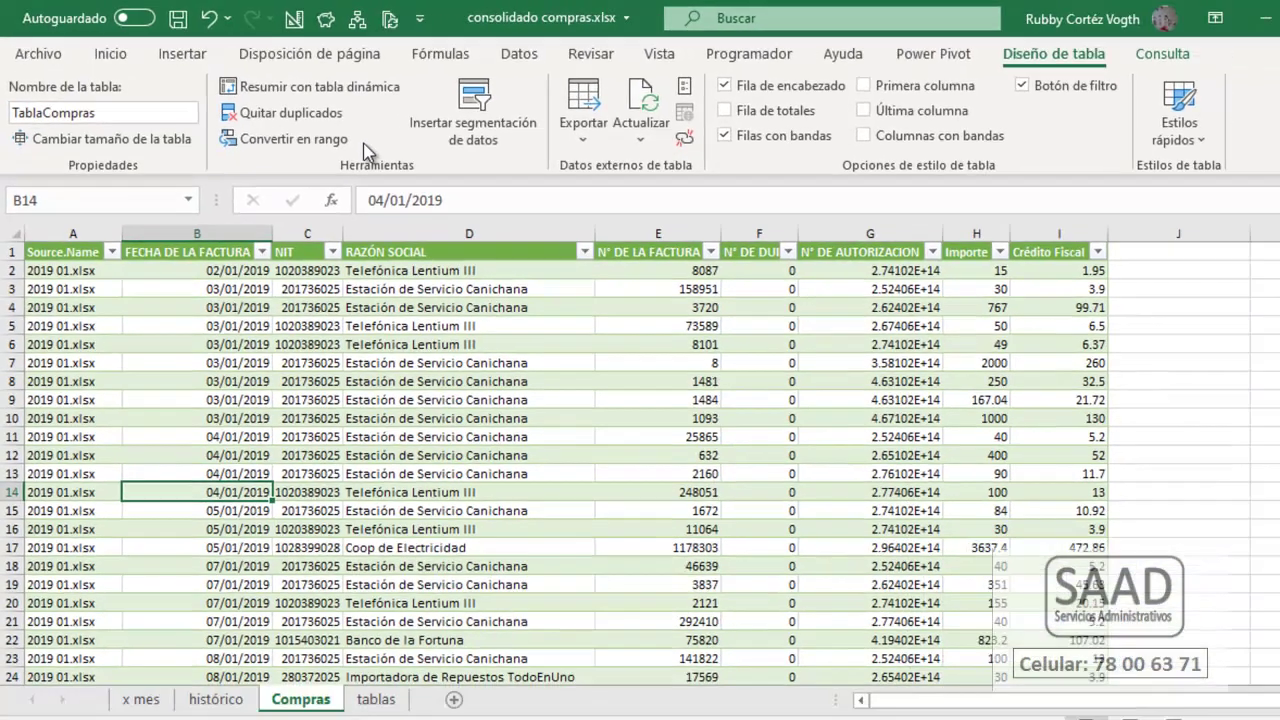
Check both table names by jumping to TablaCompras and back to TablaClasificador on the tablas sheet.
left_click(386, 714)
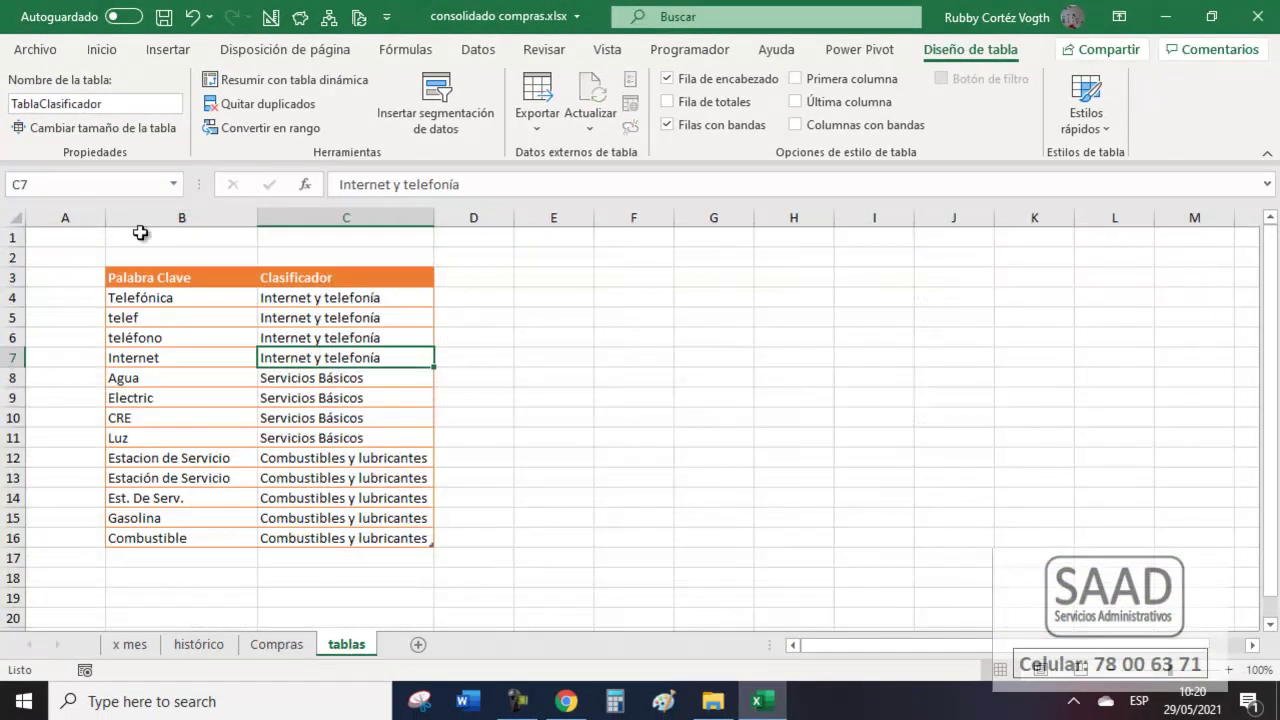
left_click(174, 184)
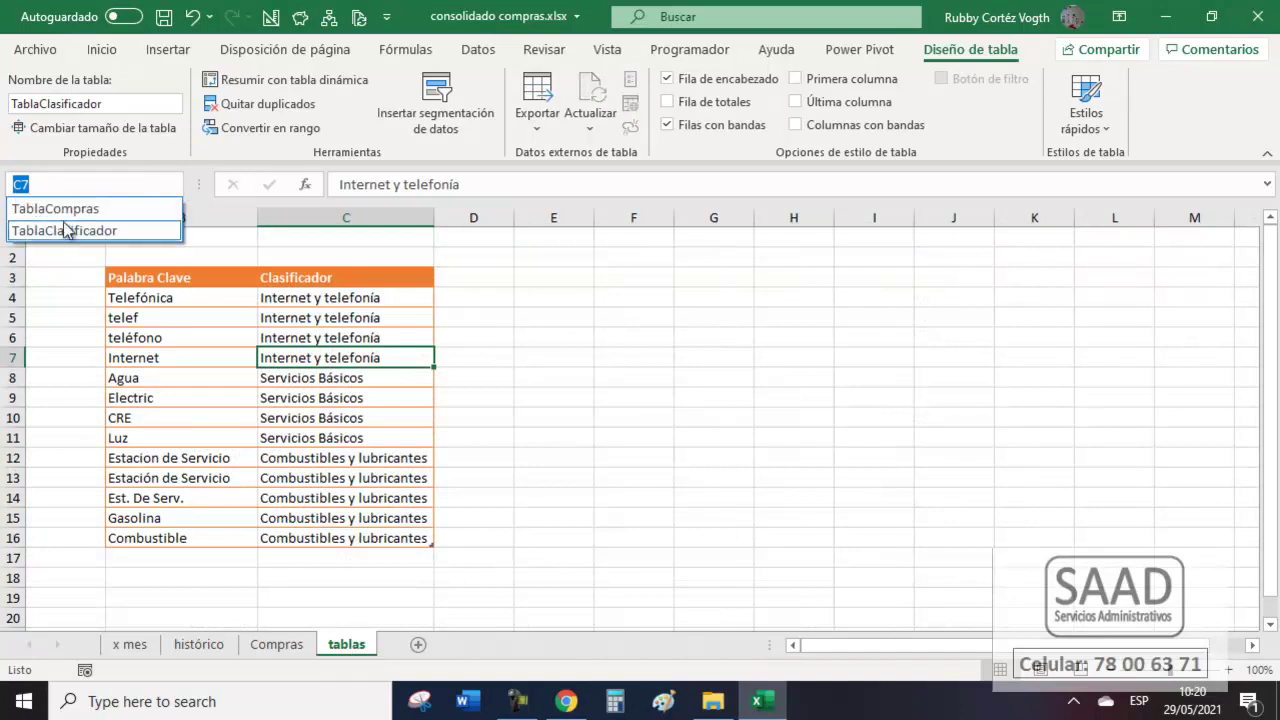
left_click(74, 209)
left_click(174, 184)
left_click(108, 230)
left_click(227, 349)
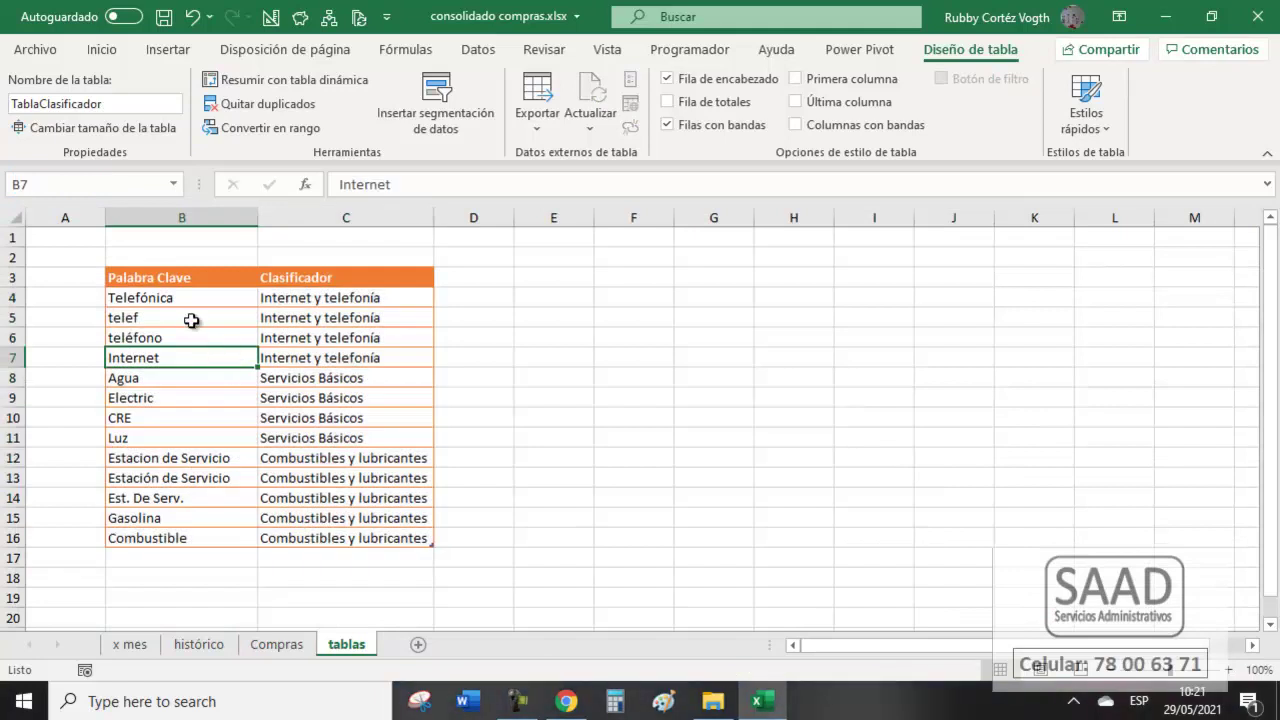
Select the keyword cells B4 to B16 and bring up the formula and defined-name commands.
left_click_drag(197, 300, 229, 548)
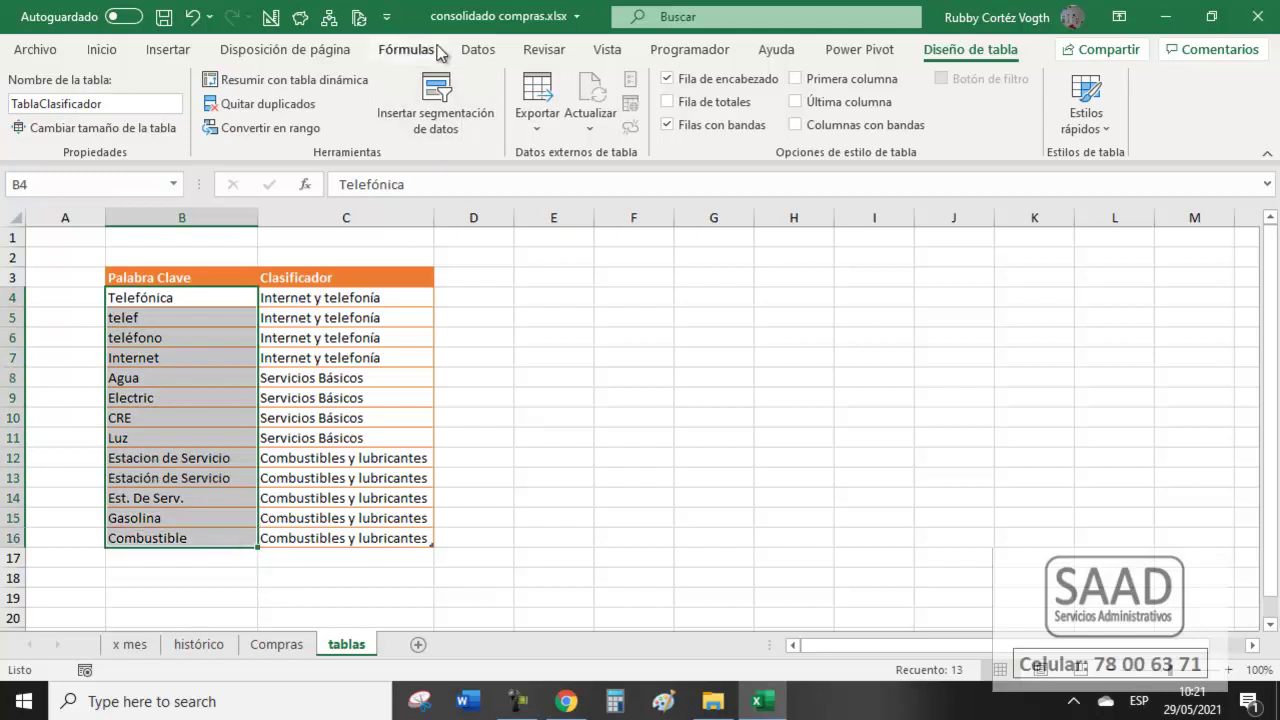
left_click(408, 56)
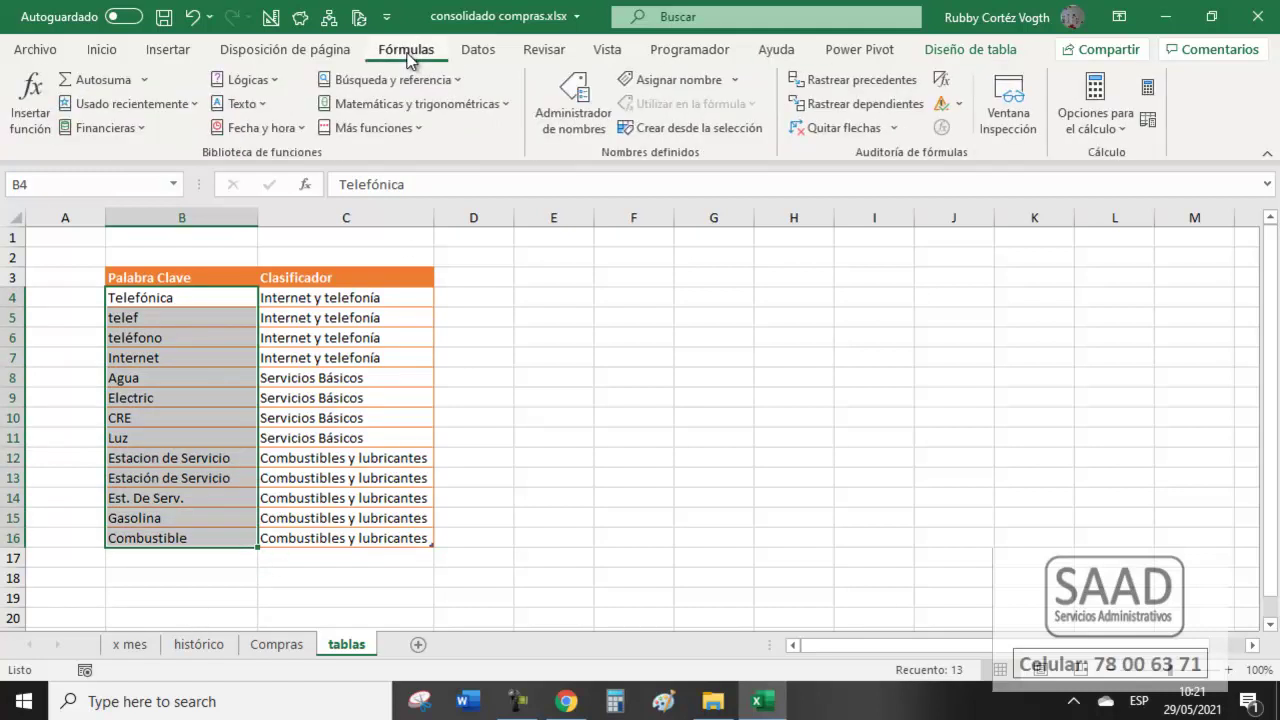
Define the workbook-level name PalabrasClave for the keyword cells B4:B16 on the tablas sheet.
left_click(707, 84)
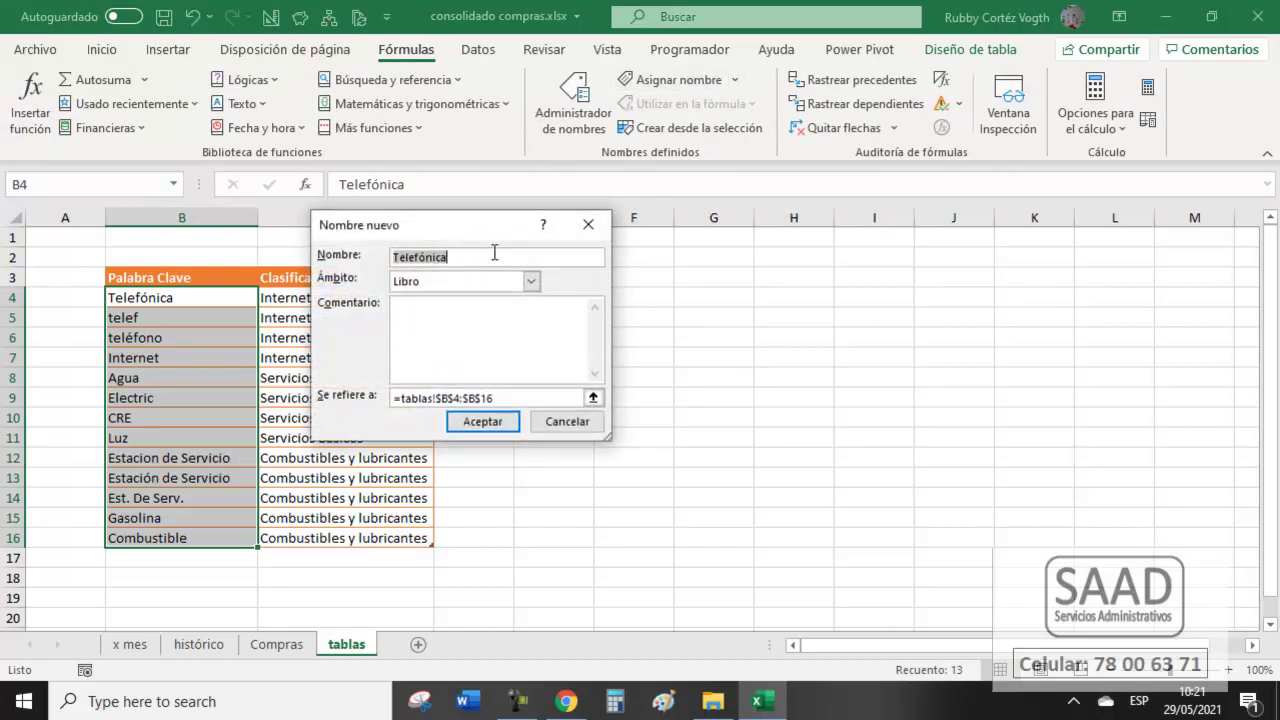
type("PalabrasClave")
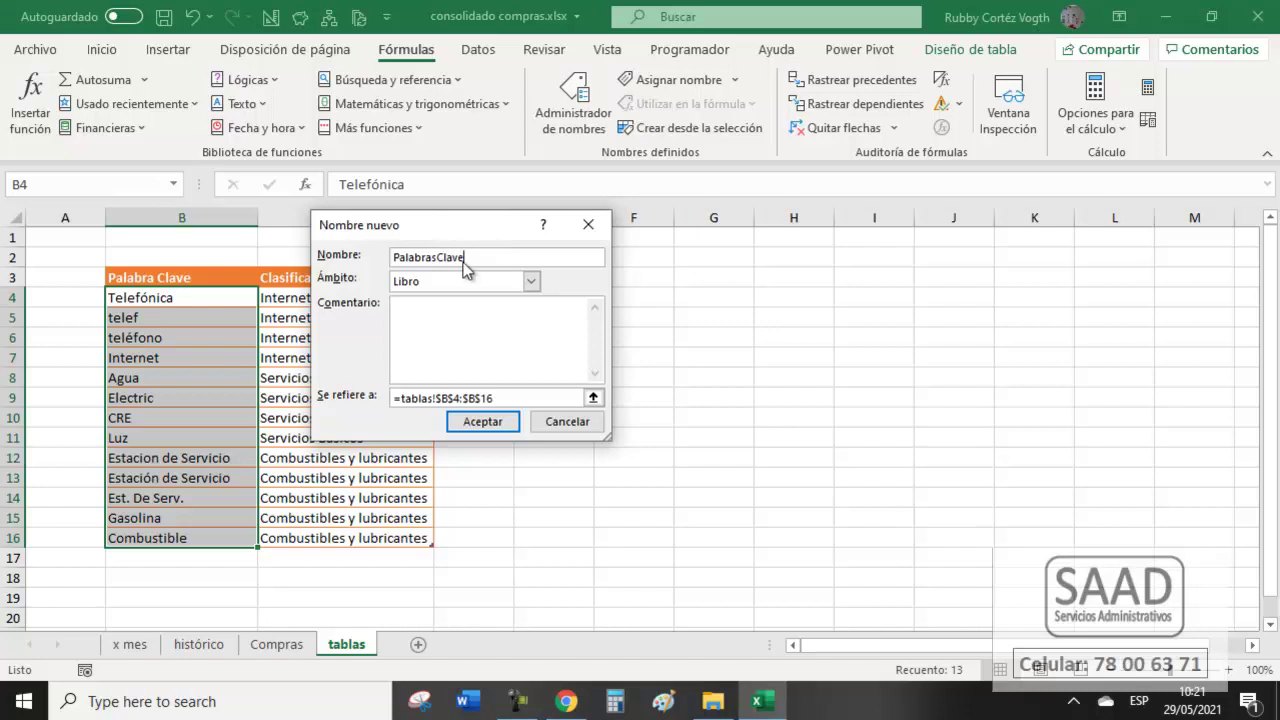
left_click(487, 421)
Define the workbook-level name Clasificador for the classifier cells C4:C16 on the tablas sheet.
left_click_drag(347, 297, 358, 537)
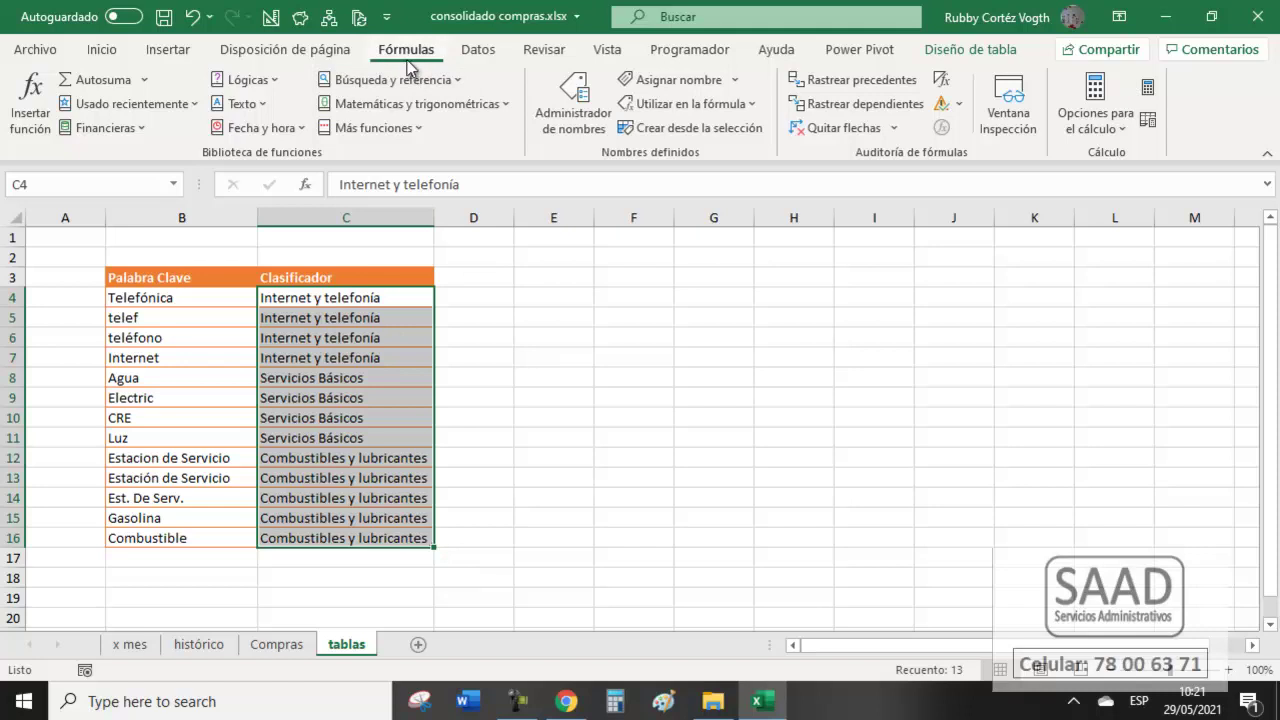
left_click(665, 79)
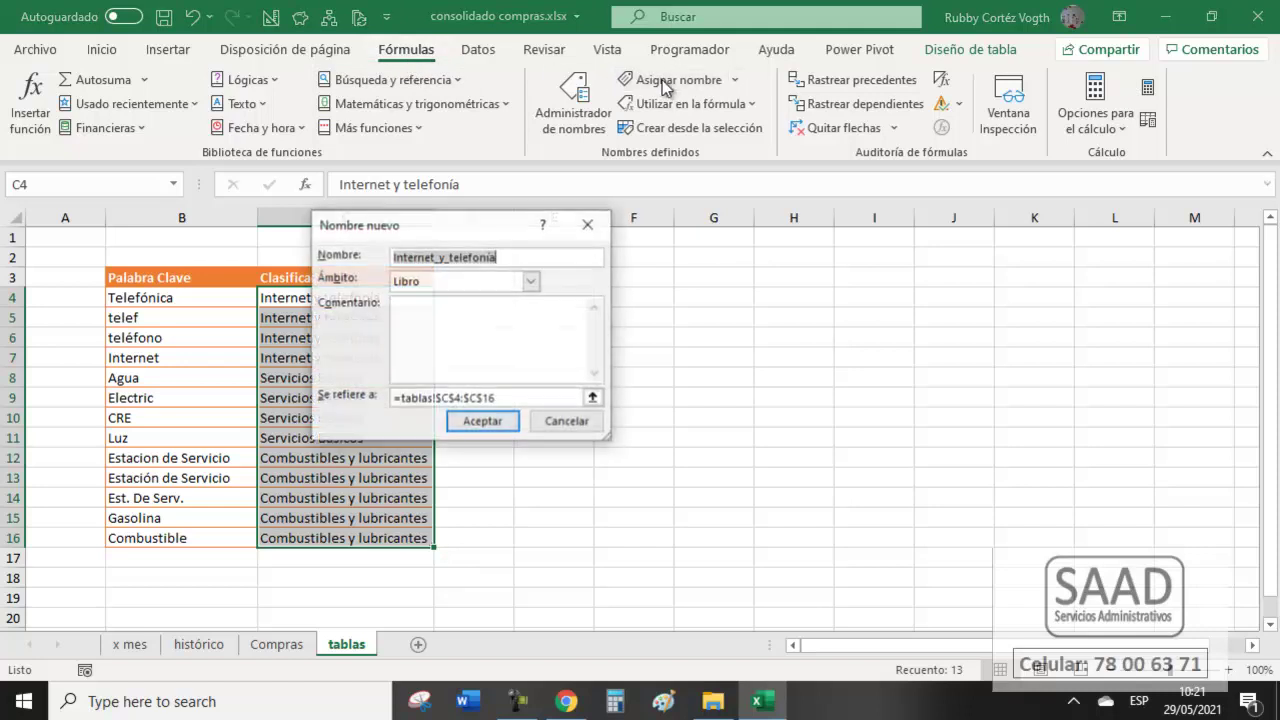
type("Ca")
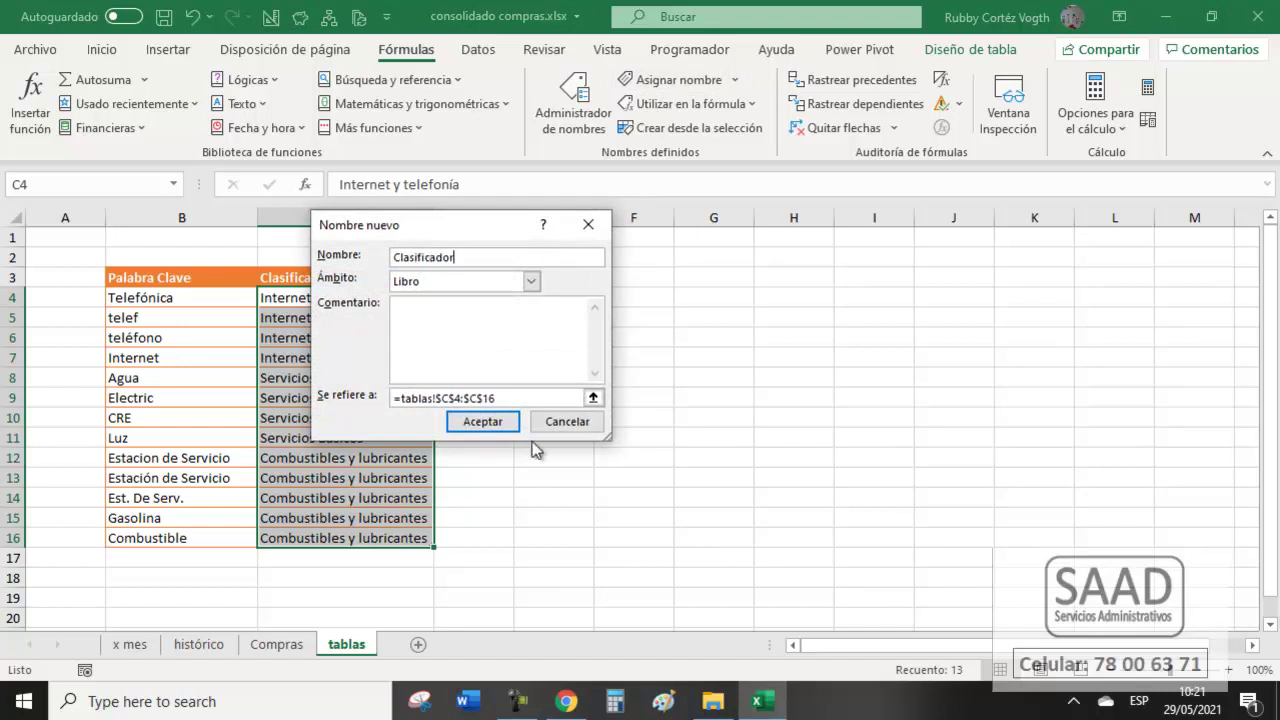
left_click(482, 421)
left_click(338, 412)
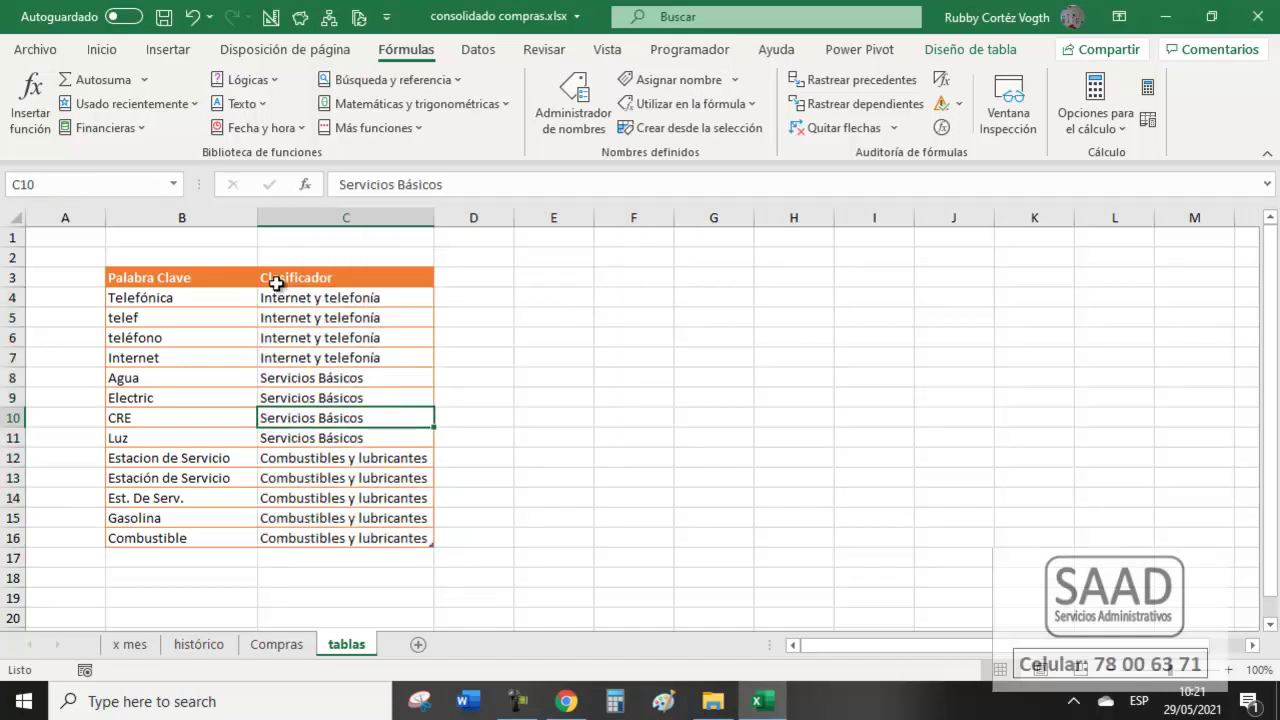
left_click(737, 453)
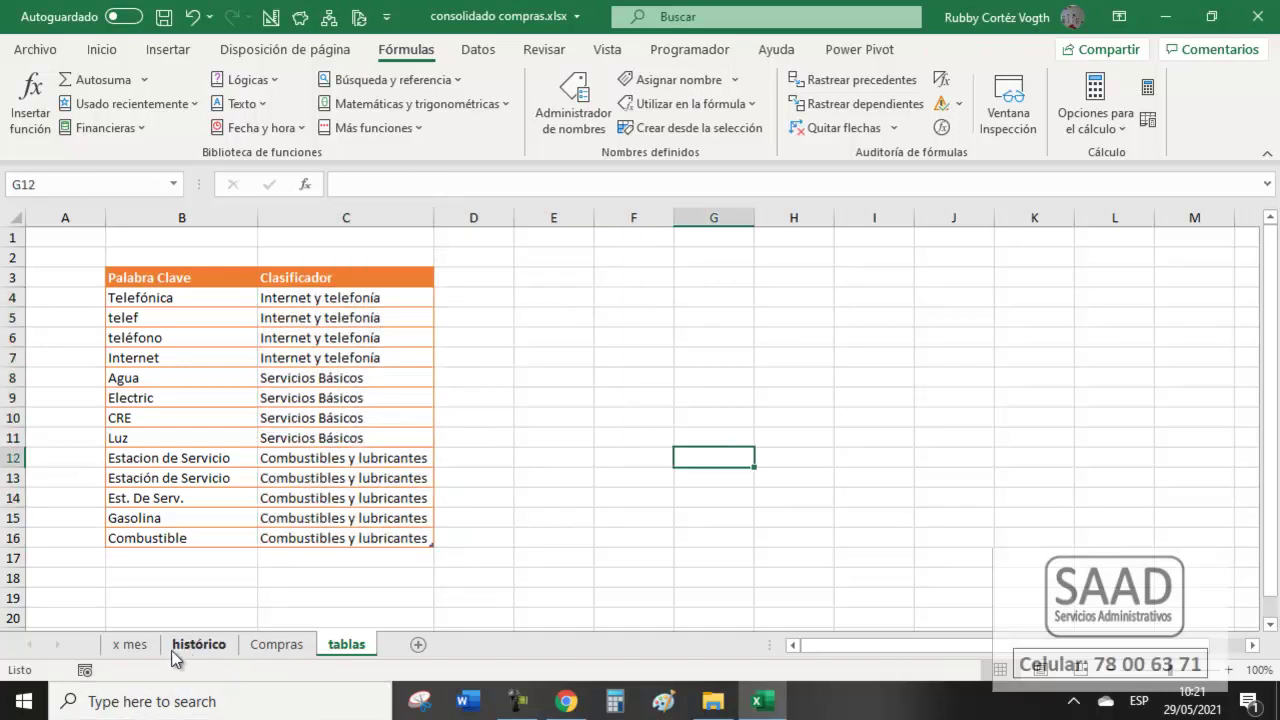
Check the named ranges Clasificador and PalabrasClave by going to them from the x mes and histórico sheets.
left_click(130, 645)
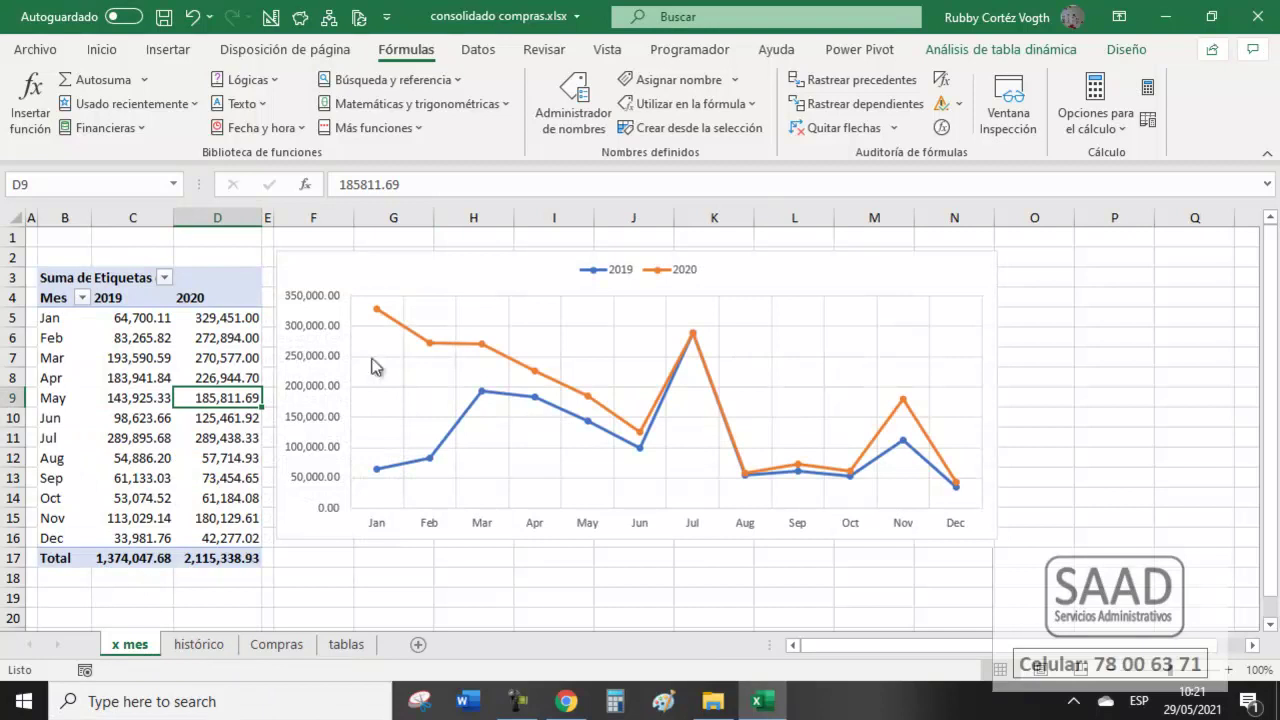
left_click(173, 184)
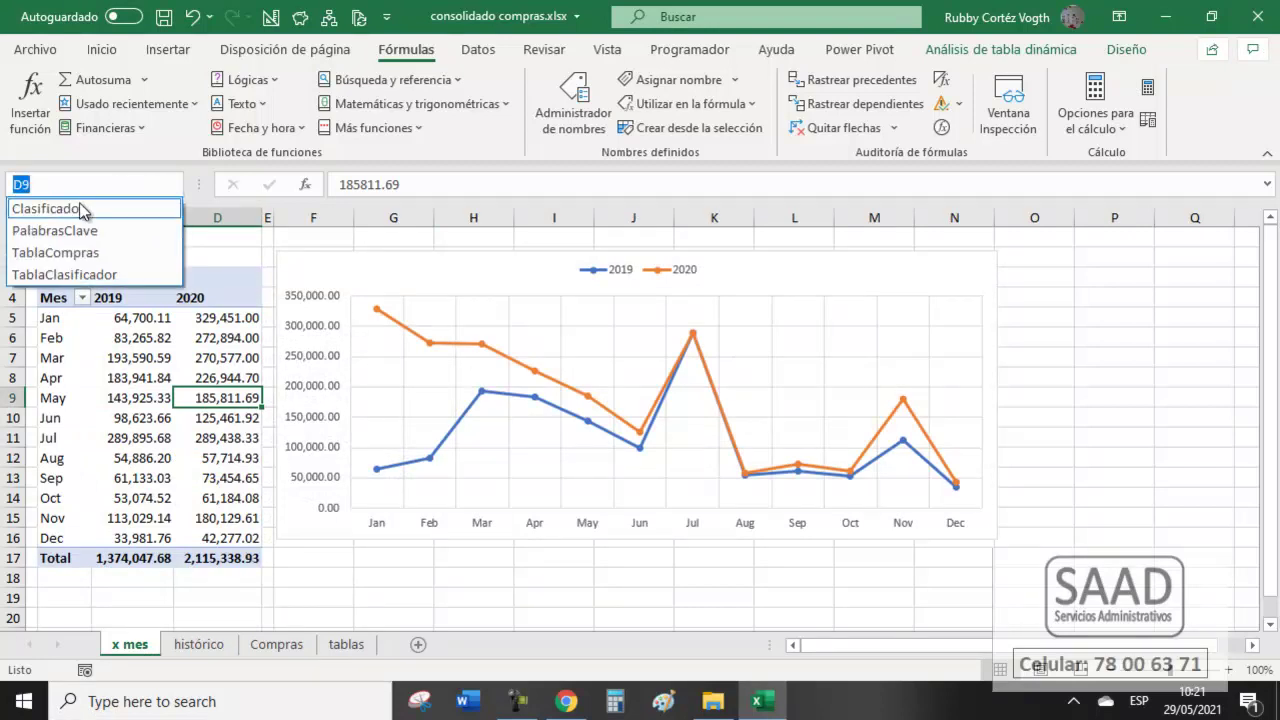
left_click(62, 216)
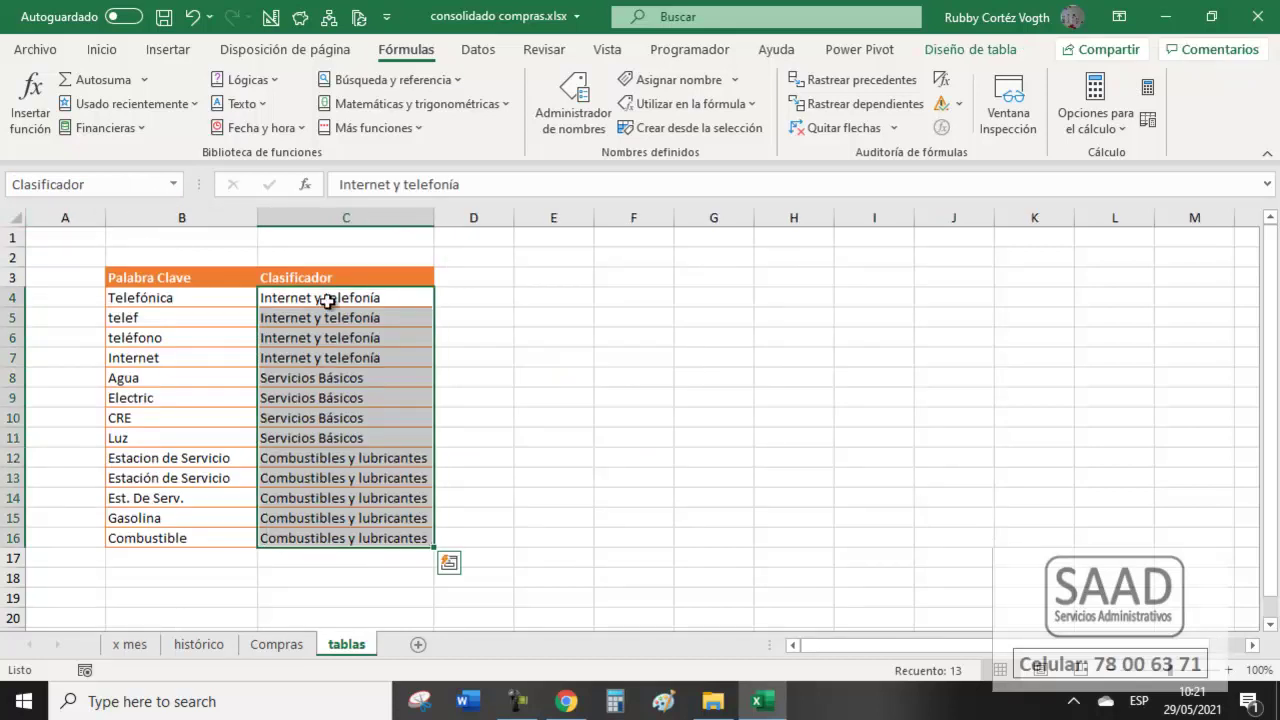
left_click(199, 644)
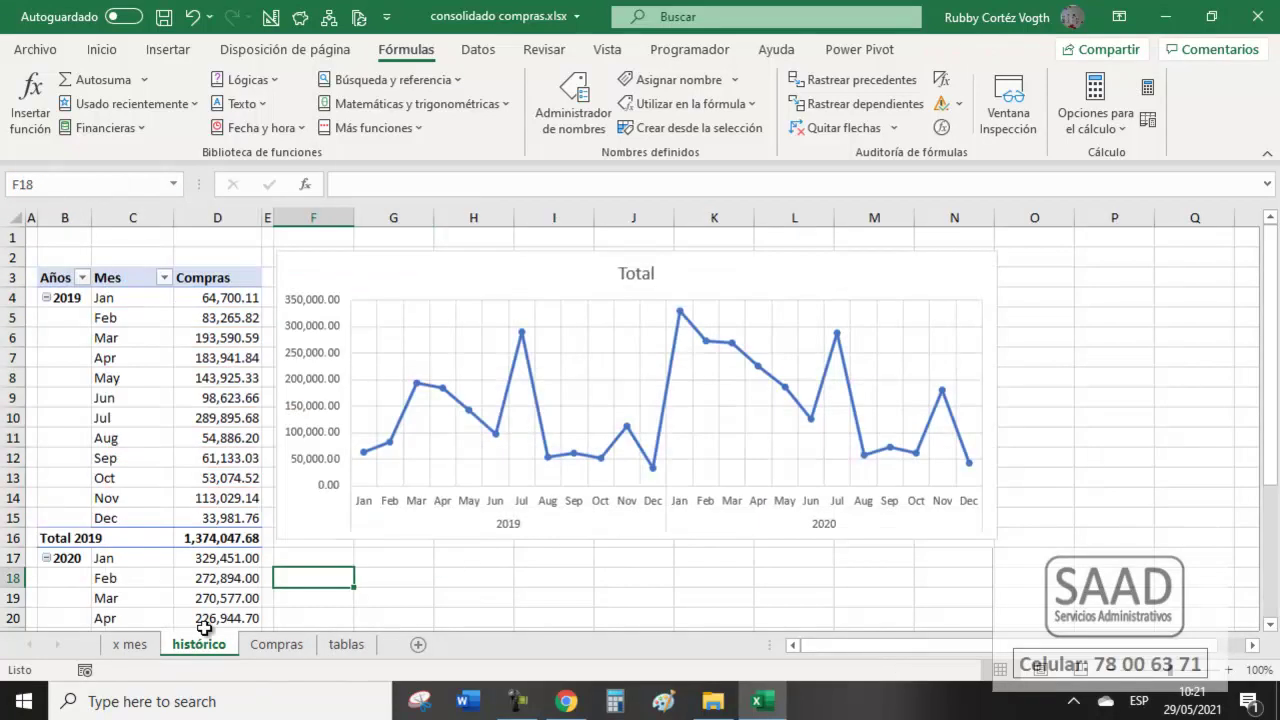
left_click(173, 184)
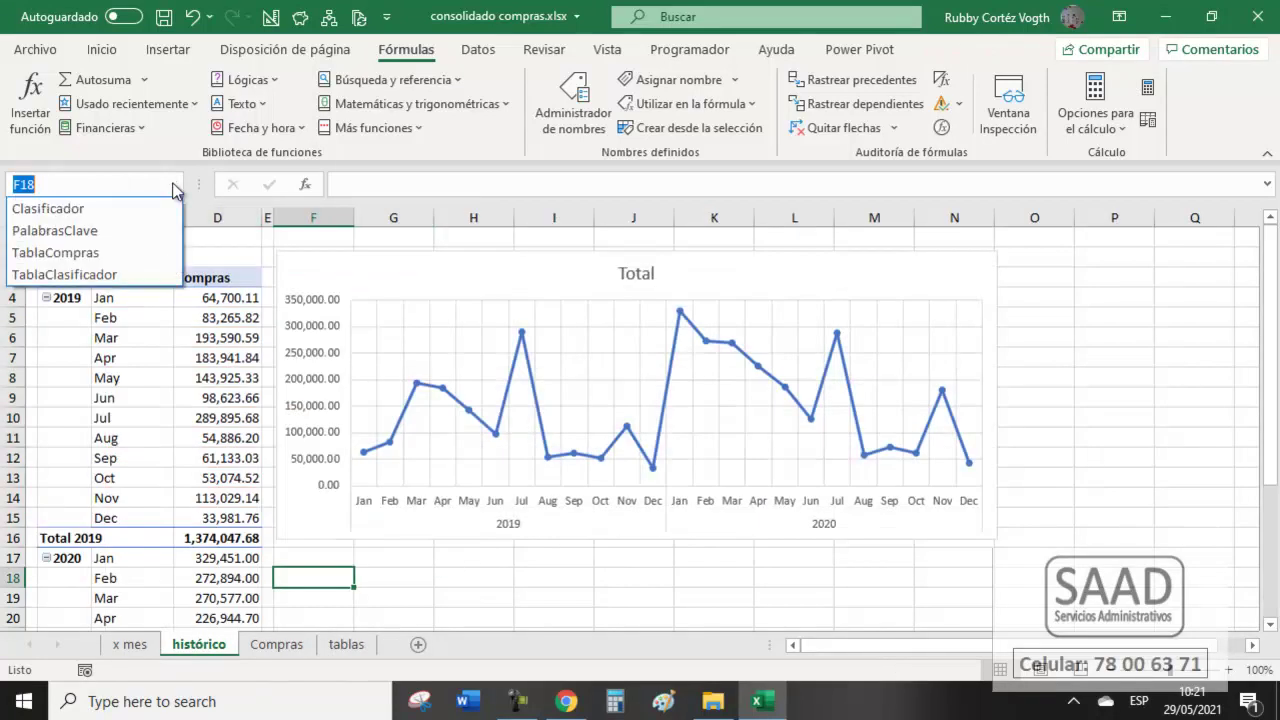
left_click(99, 230)
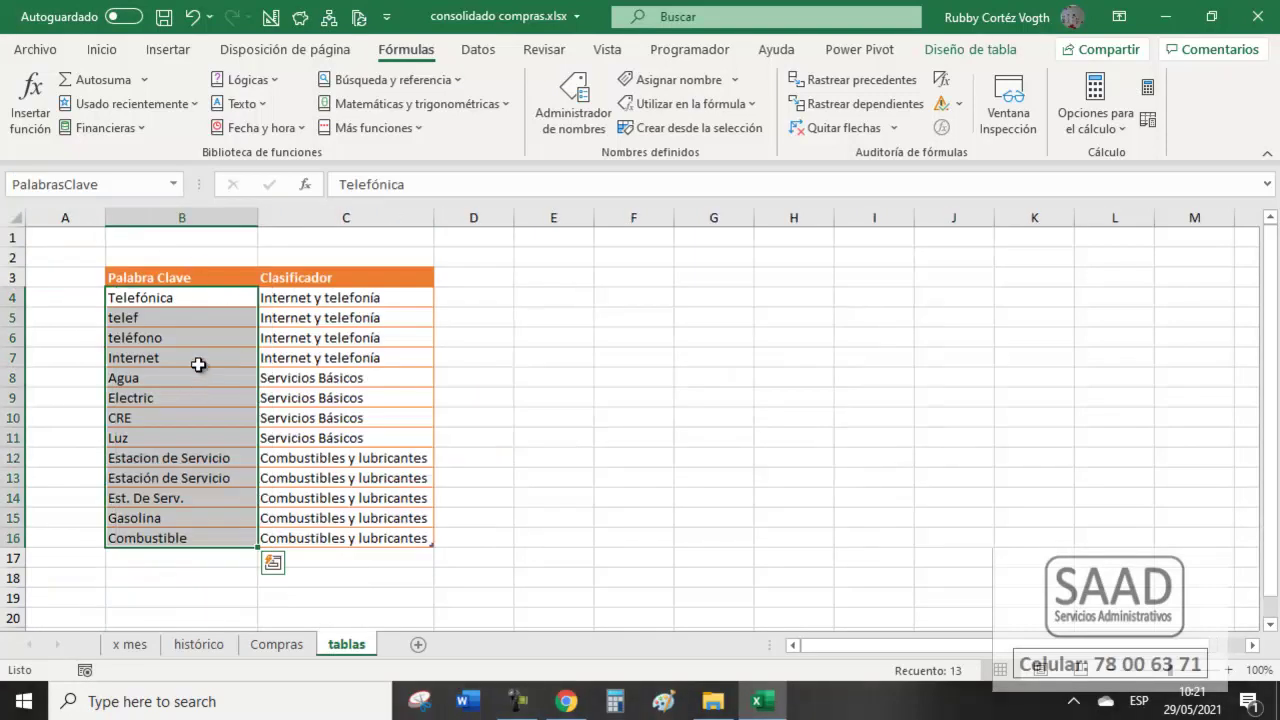
left_click_drag(204, 325, 200, 338)
left_click(188, 297)
left_click_drag(297, 309, 380, 538)
Add a Clasificación column in J1 of the Compras table and narrow the invoice, DUI and authorization number columns.
left_click(285, 645)
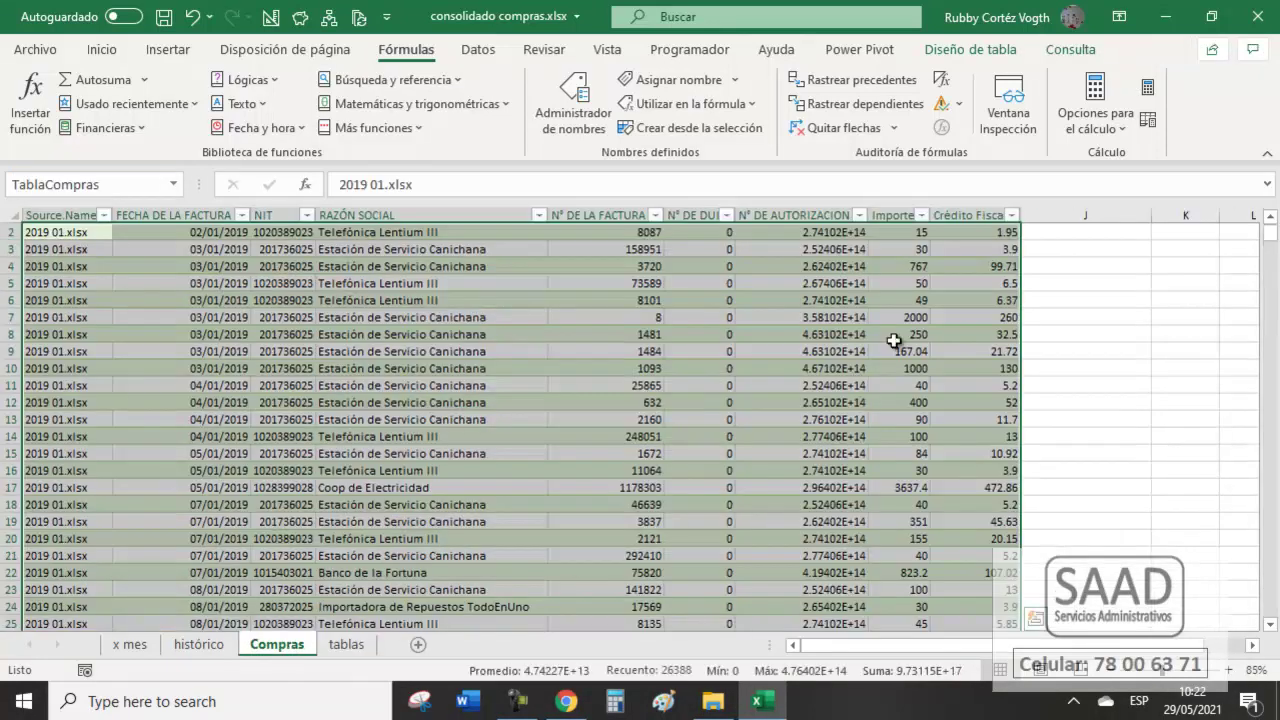
left_click(895, 334)
scroll(895, 345, "up", 1)
left_click(1074, 234)
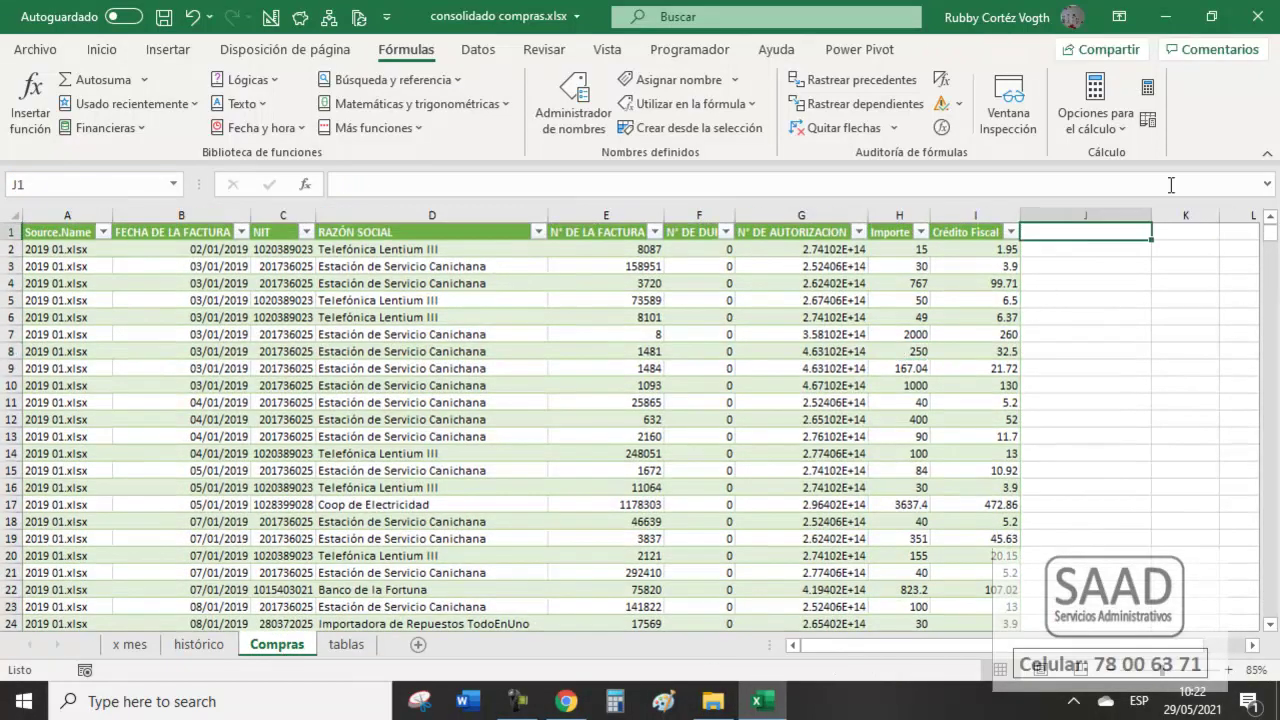
type("Clasificación")
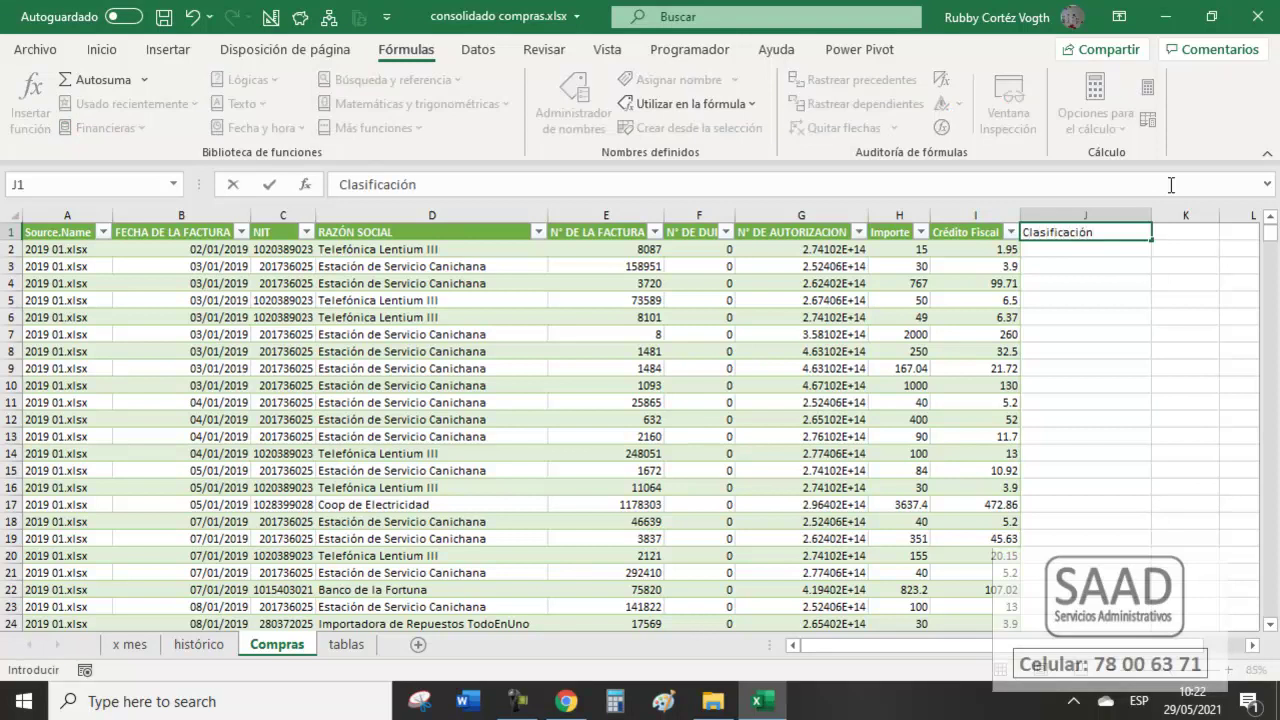
key("Return")
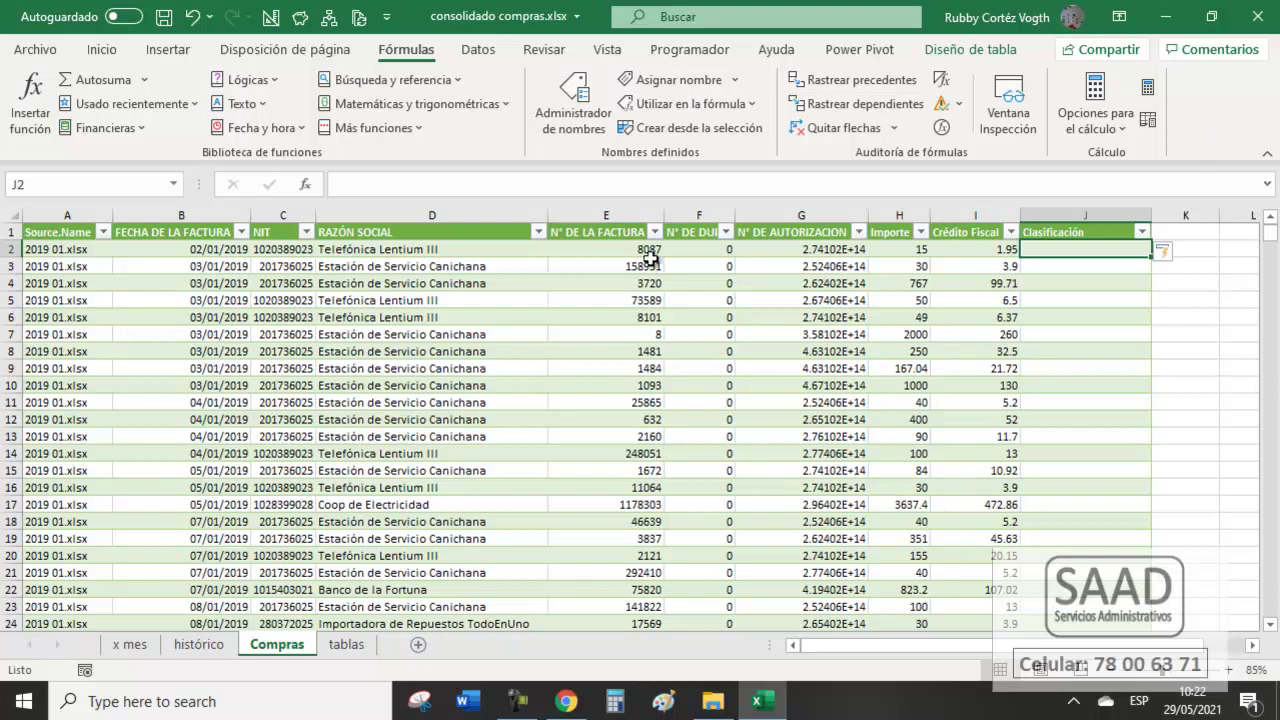
mouse_move(662, 217)
left_mouse_down()
mouse_move(622, 217)
mouse_move(688, 215)
mouse_move(670, 215)
left_mouse_up()
left_click_drag(803, 215, 730, 215)
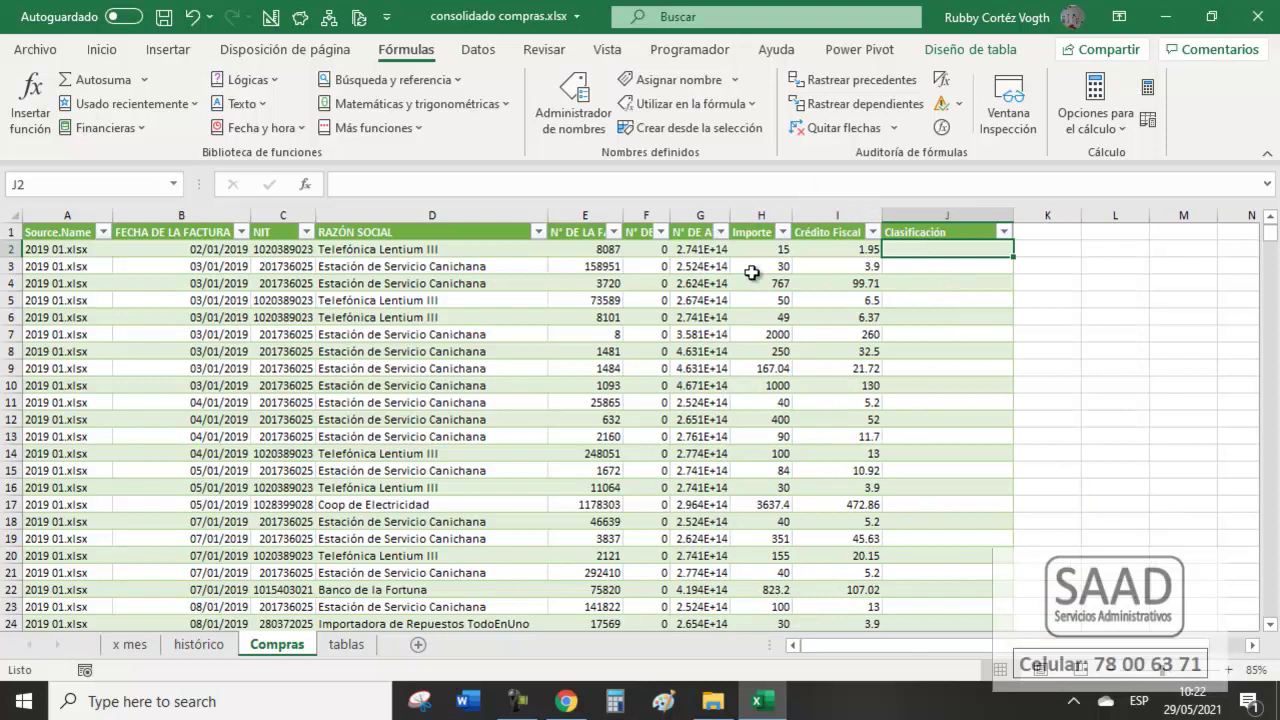
Try classifying the first purchase manually as Internet y telefonía in J2, and clear the entry.
left_click(463, 256)
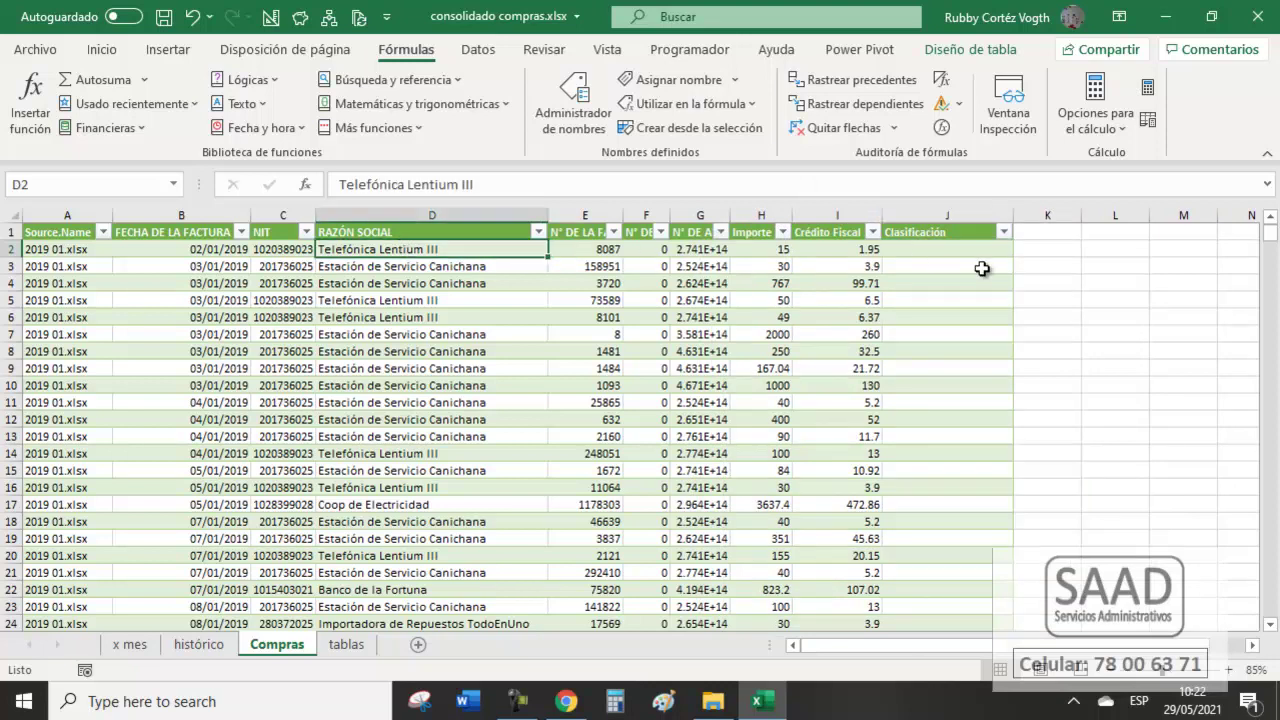
left_click(940, 248)
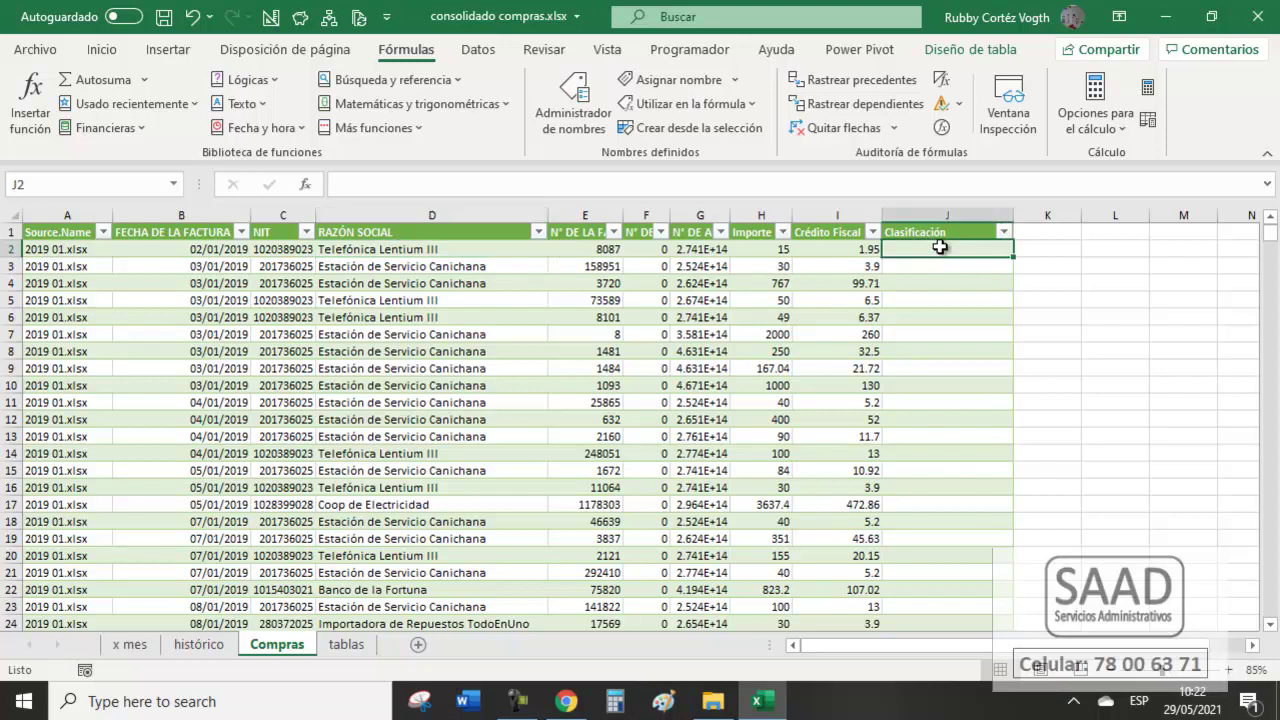
type("Internet y telefon")
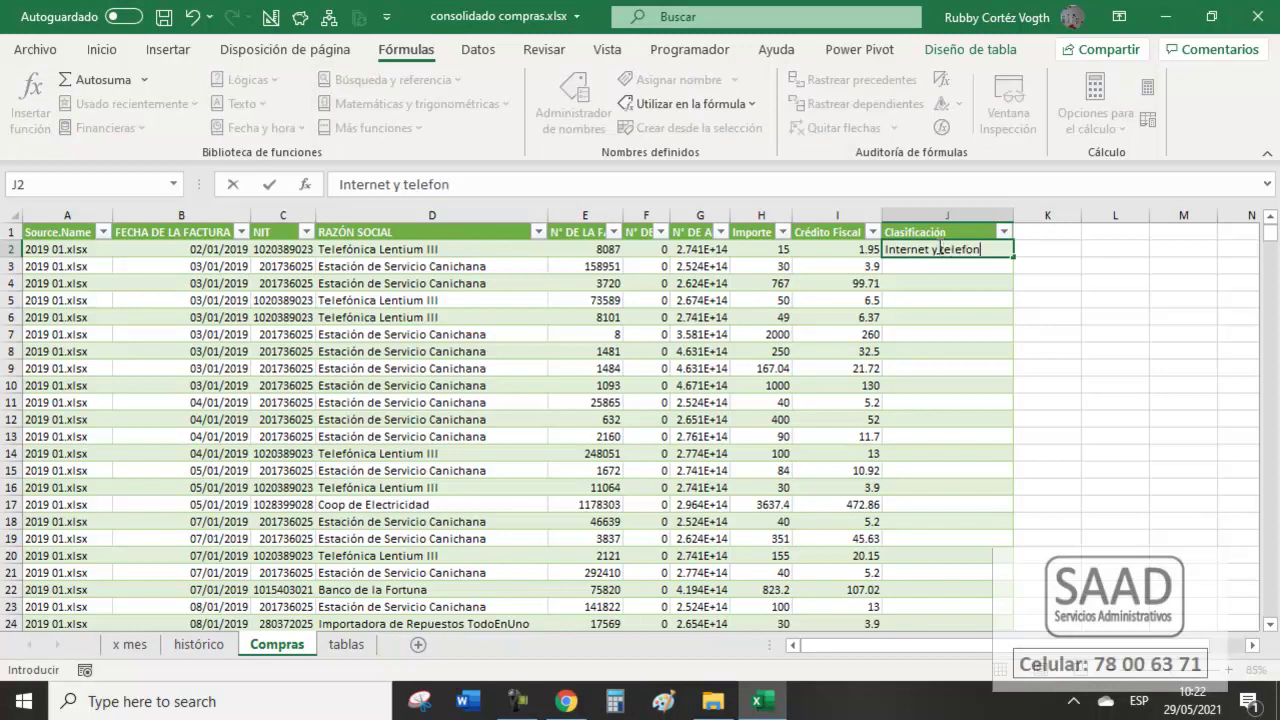
key("Return")
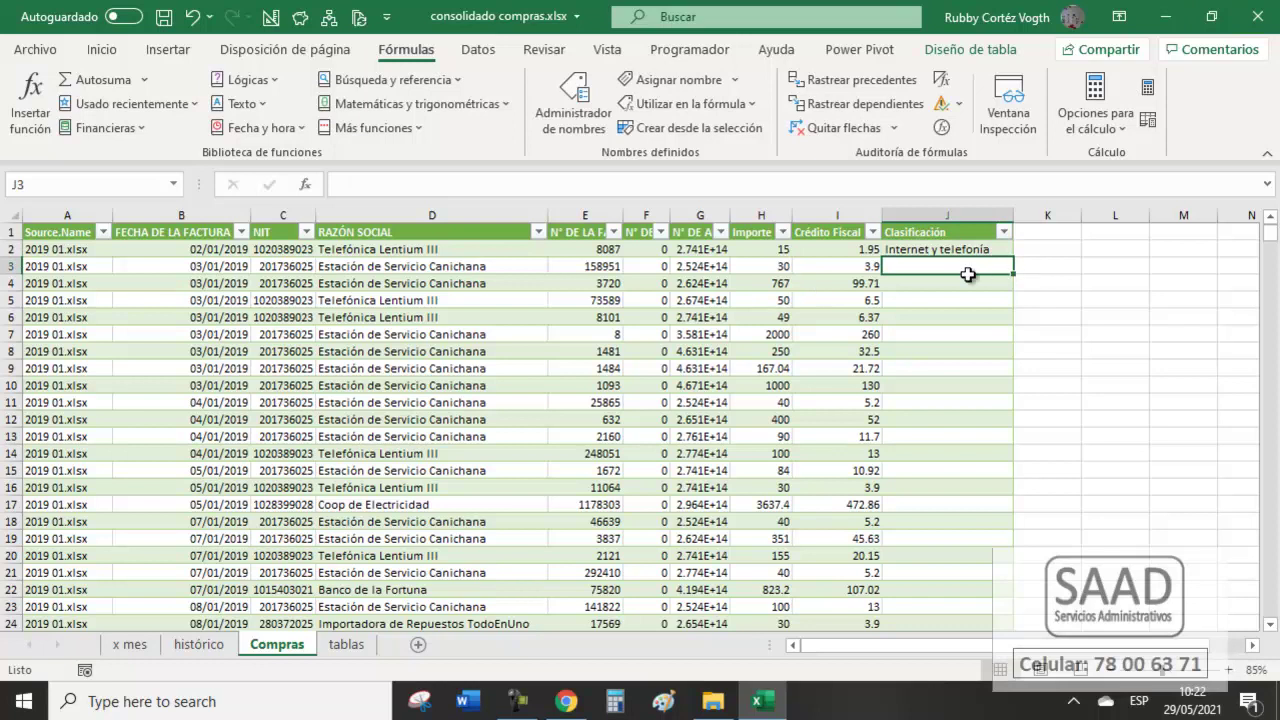
left_click_drag(968, 267, 986, 284)
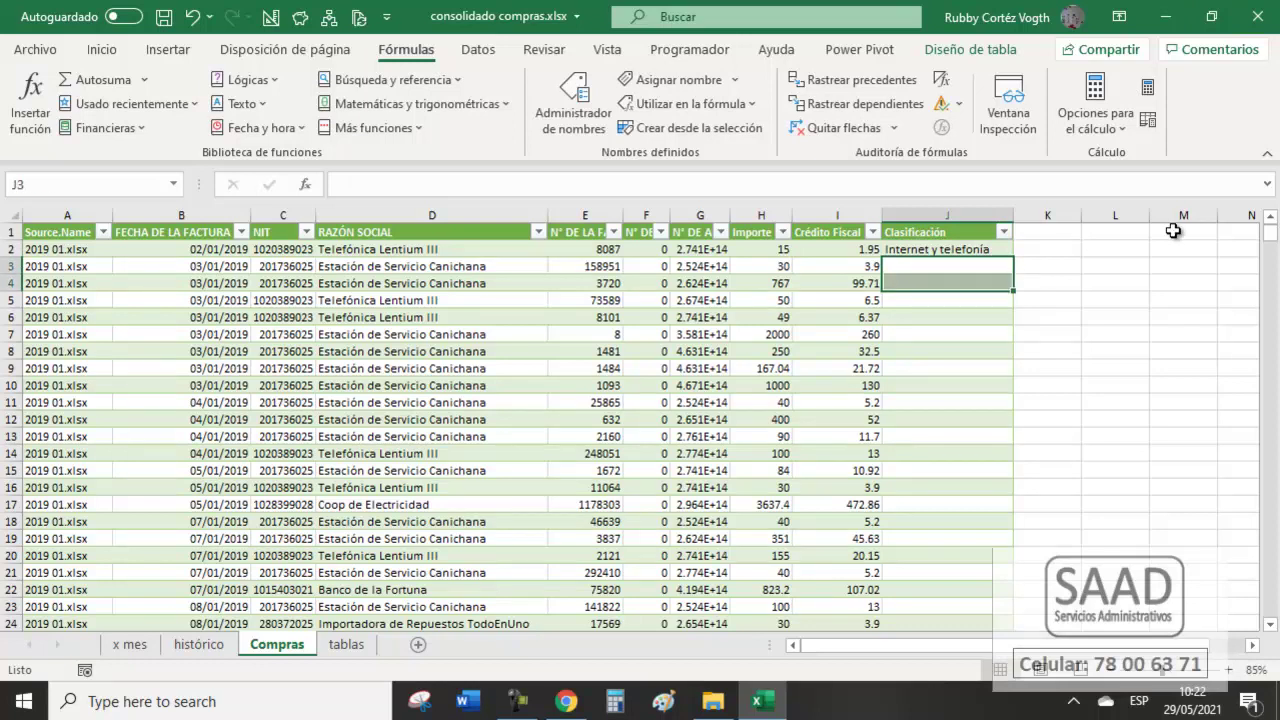
type("Combust")
key("Escape")
key("Up")
key("Delete")
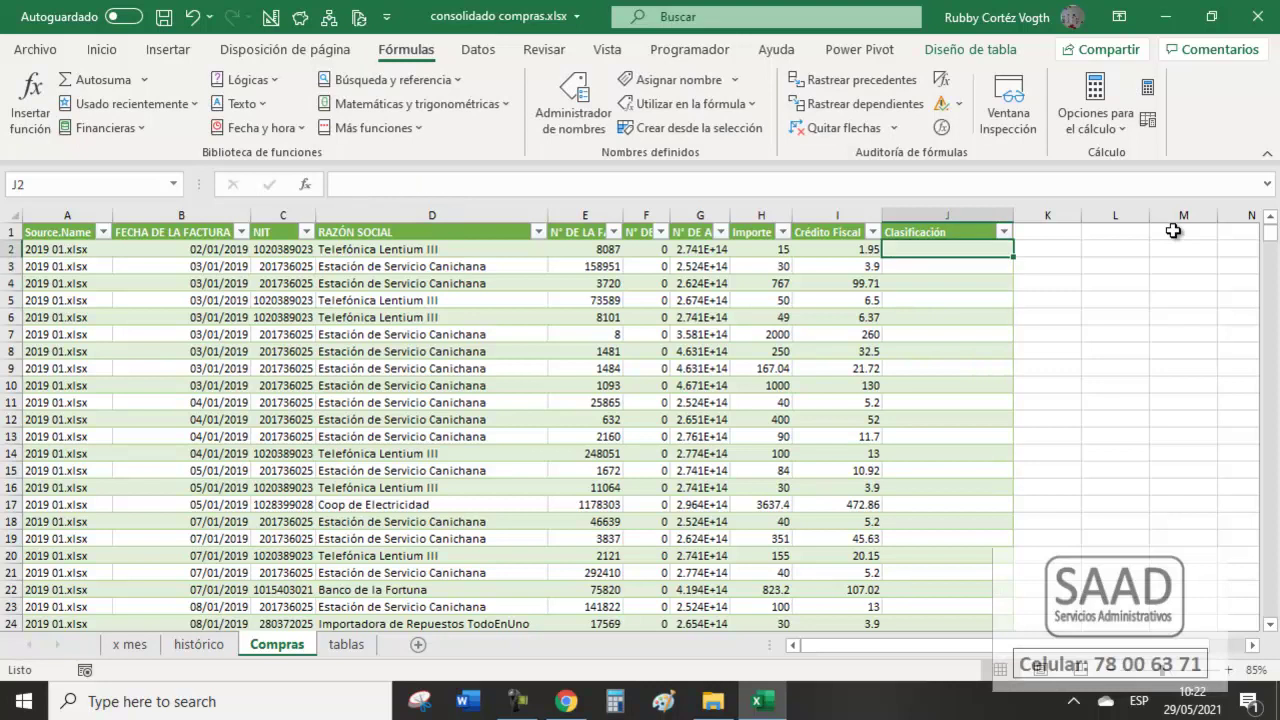
Check how far down the purchase records extend and return to the first empty Clasificación cell, J2.
key("Left")
key("ctrl+Down")
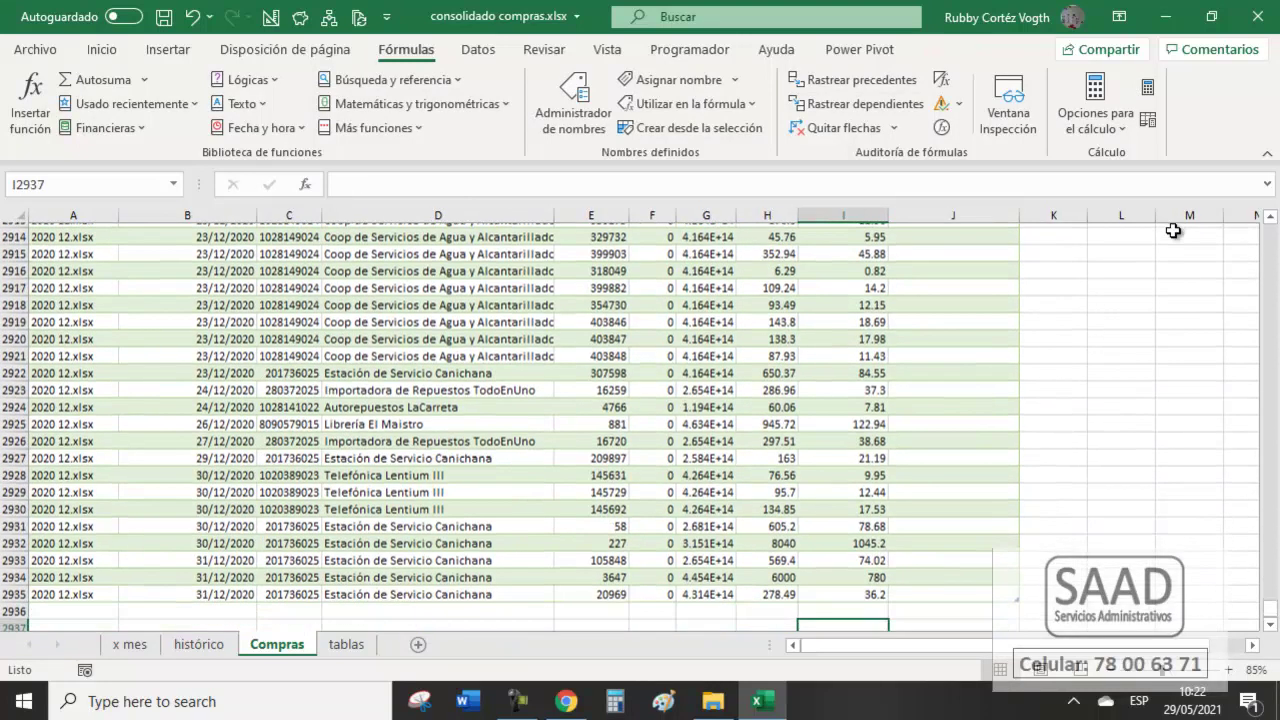
key("ctrl+Up")
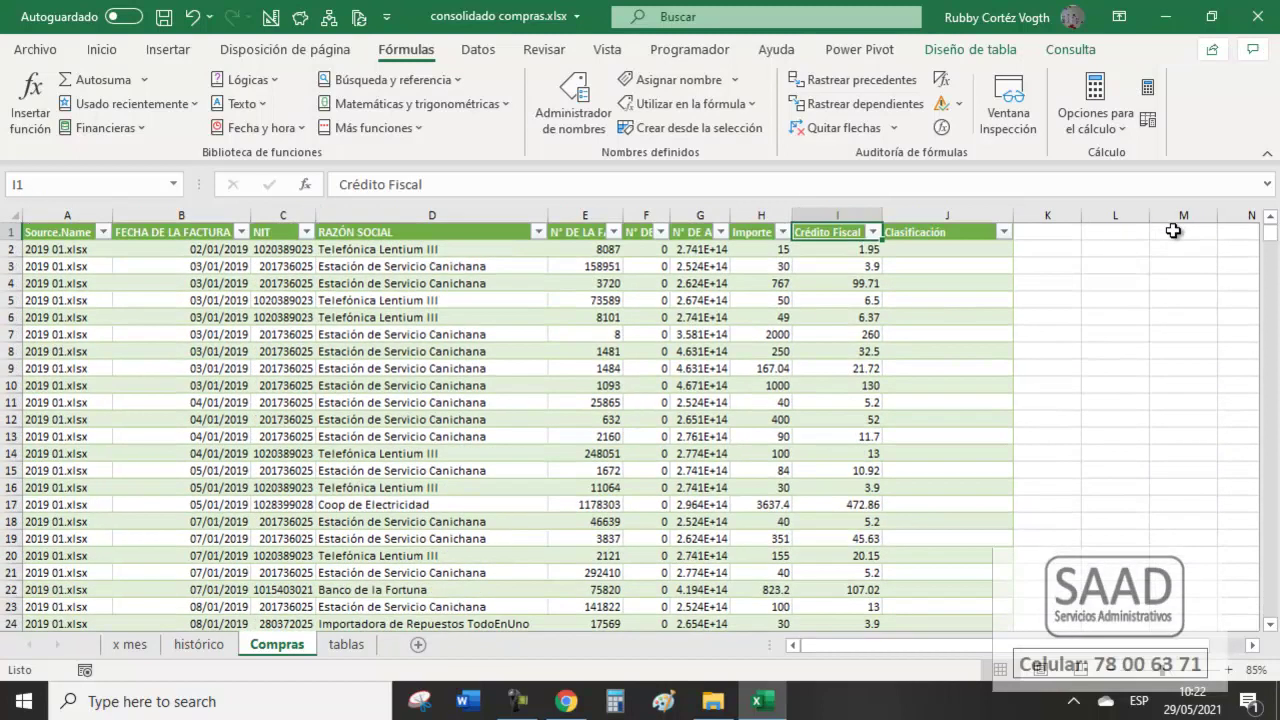
key("Down")
key("Right")
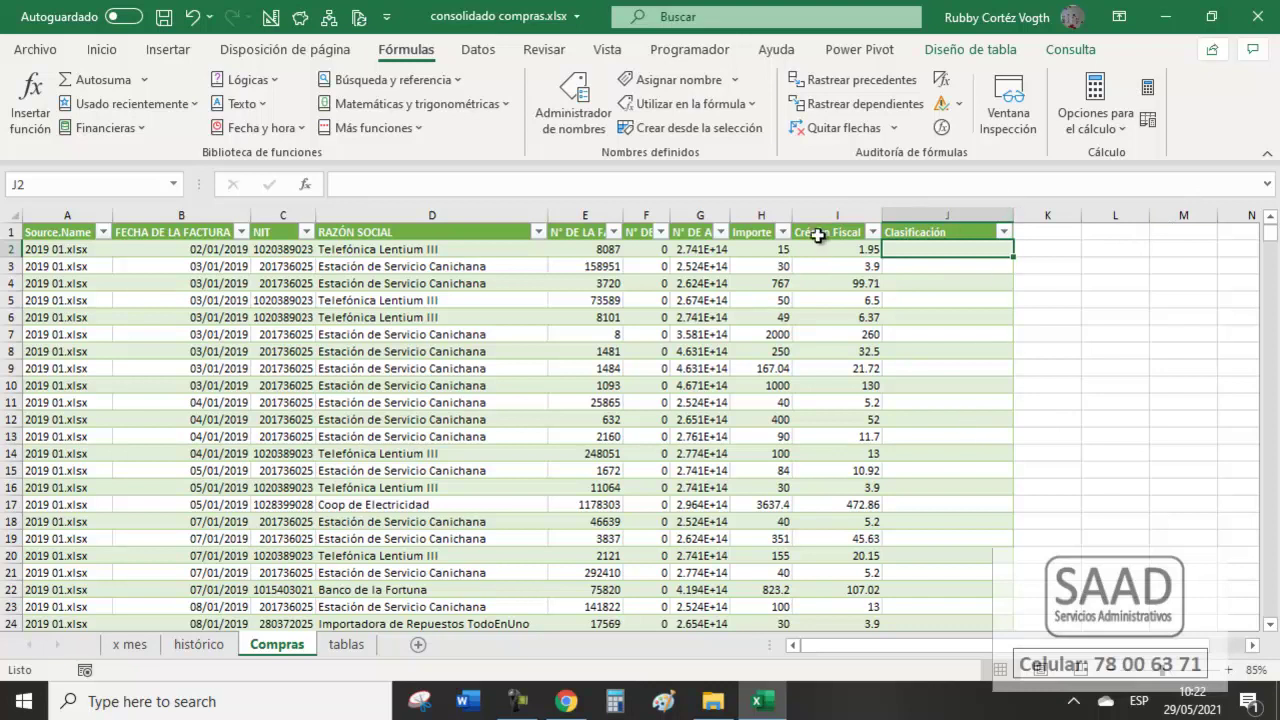
Hide columns E to H of the Compras sheet and narrow the FECHA DE LA FACTURA column.
left_click_drag(783, 248, 556, 250)
key("ctrl+0")
left_click_drag(251, 216, 188, 221)
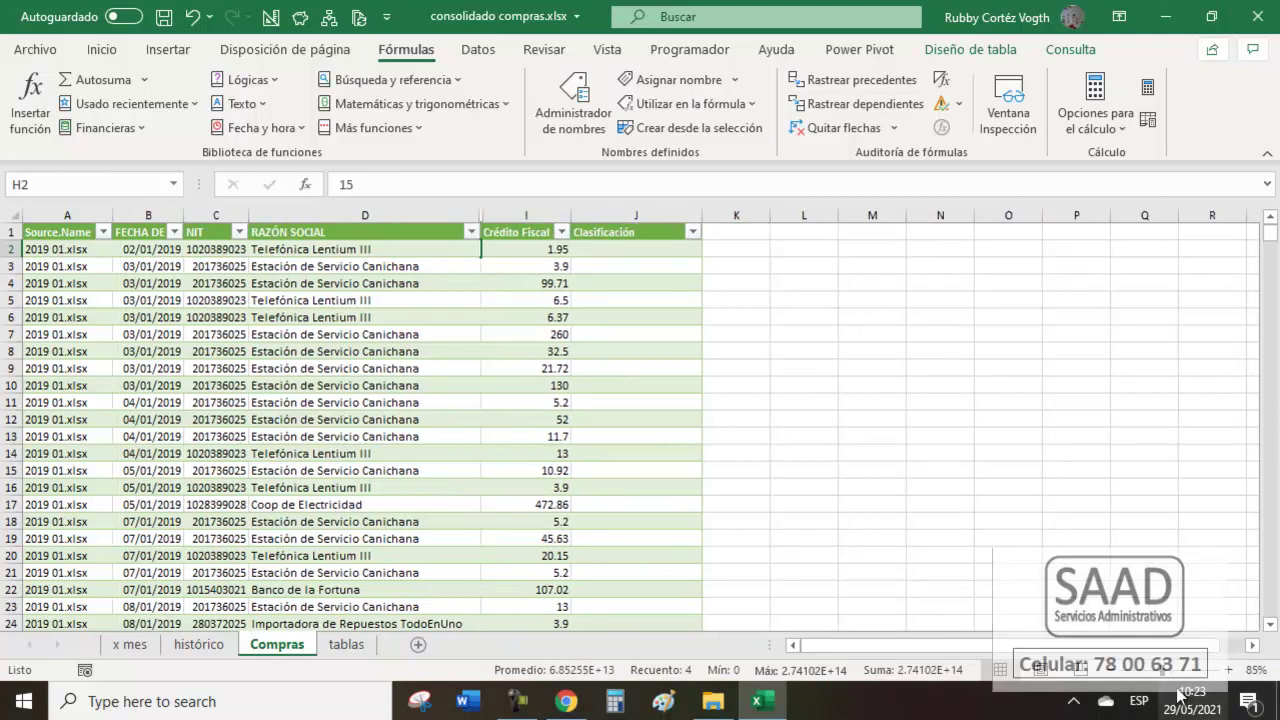
Enlarge the view to 110%, narrow the Crédito Fiscal column and widen the Clasificación column to fit a long formula.
left_click(1233, 671)
left_click(1230, 670)
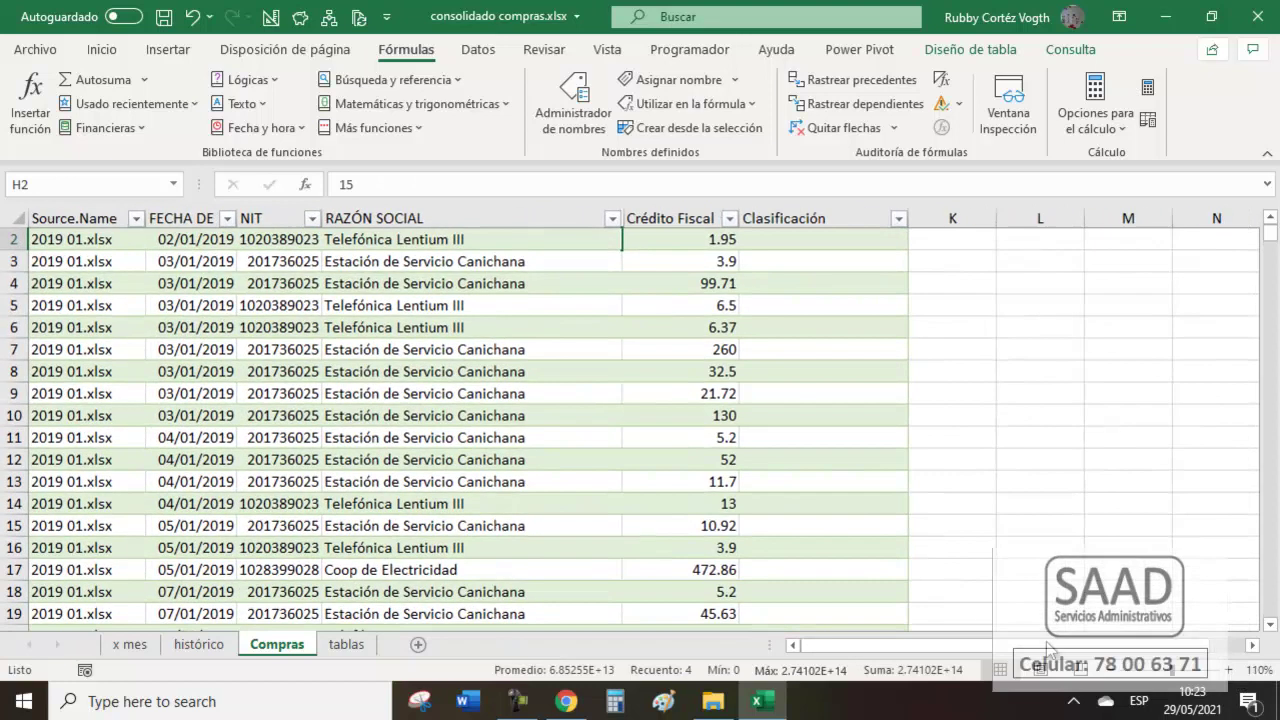
scroll(895, 510, "up", 1)
left_click_drag(739, 218, 685, 218)
left_click(762, 254)
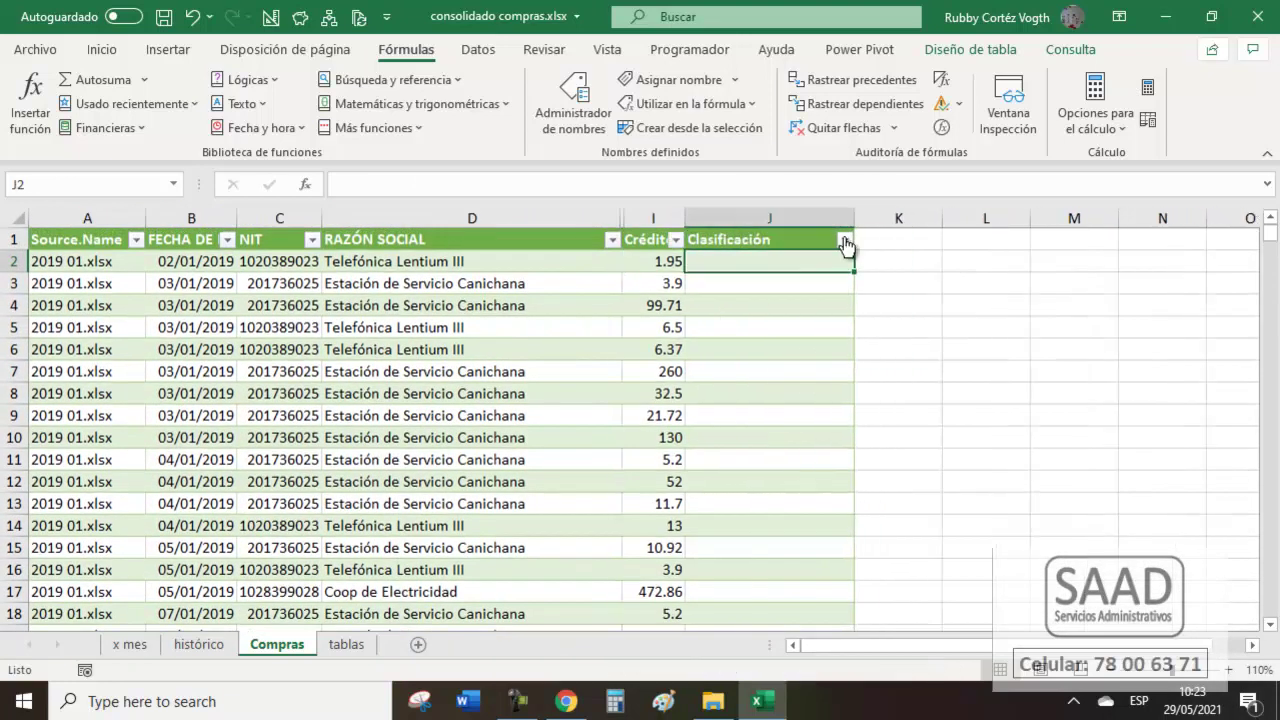
left_click_drag(854, 218, 1124, 224)
left_click(1117, 238)
Begin a BUSCAR formula in J2 with 1000000 as the lookup value.
type("=b")
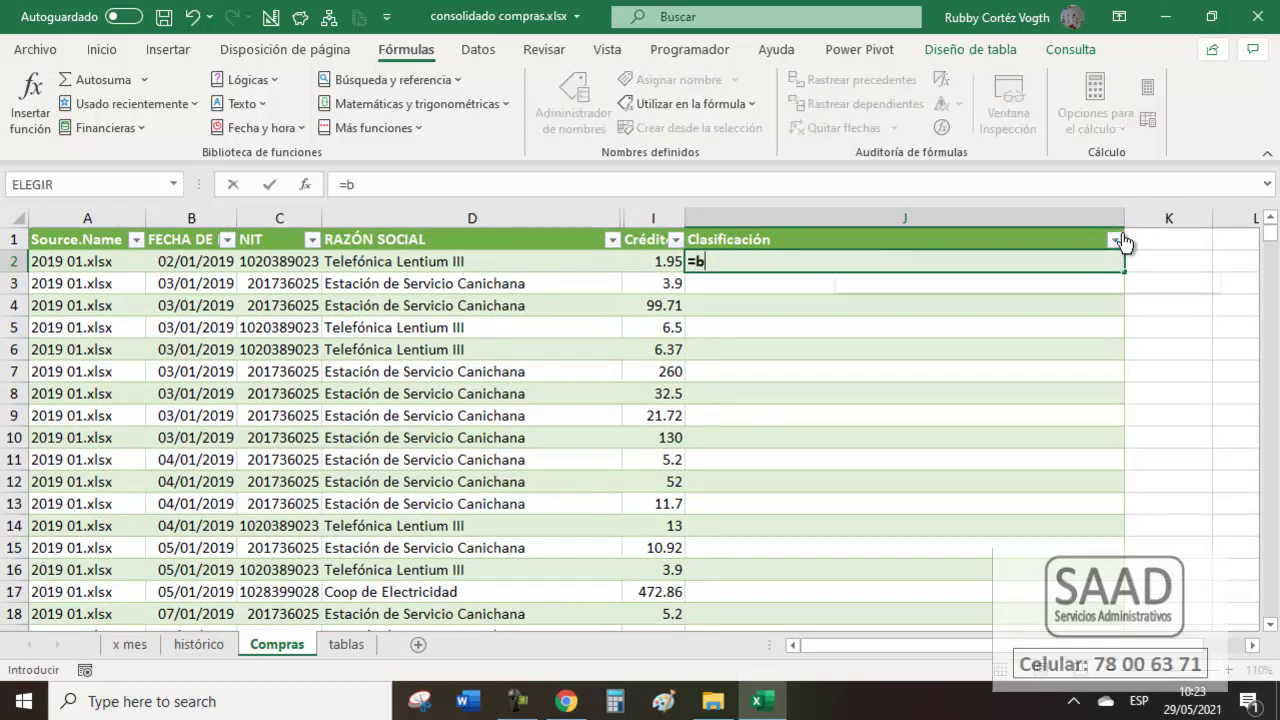
type("us")
key("Tab")
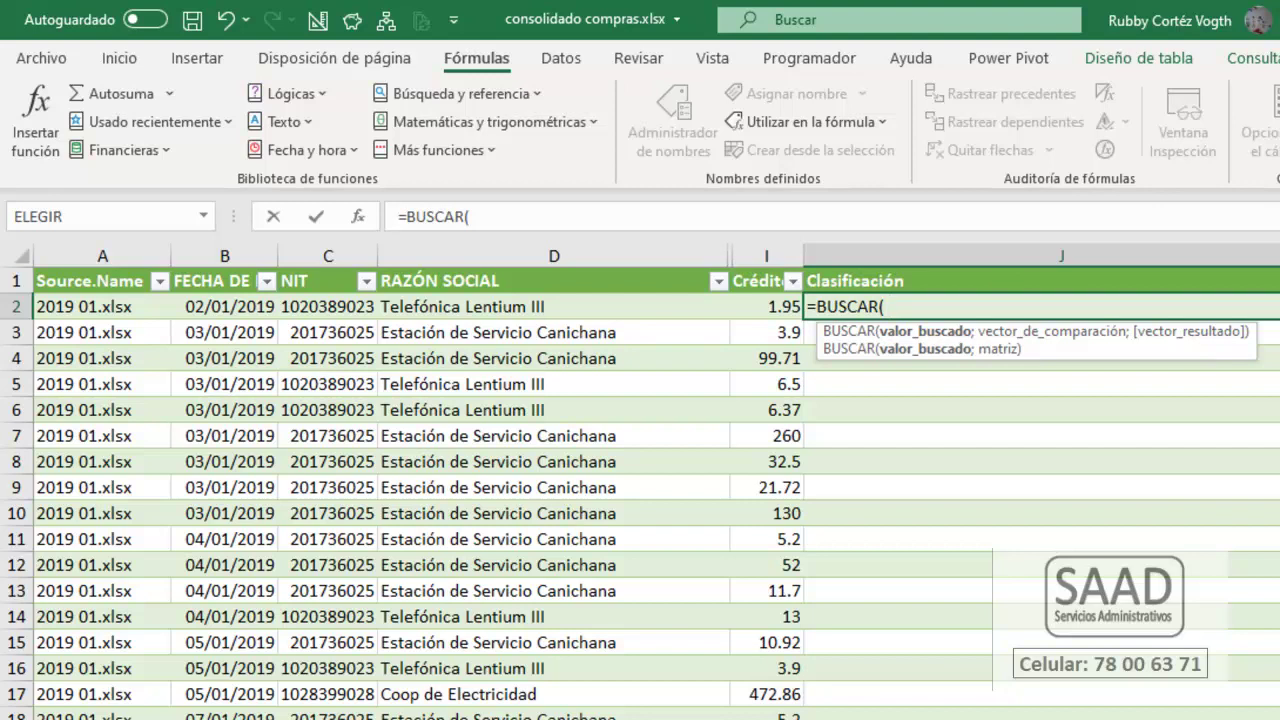
type("000000")
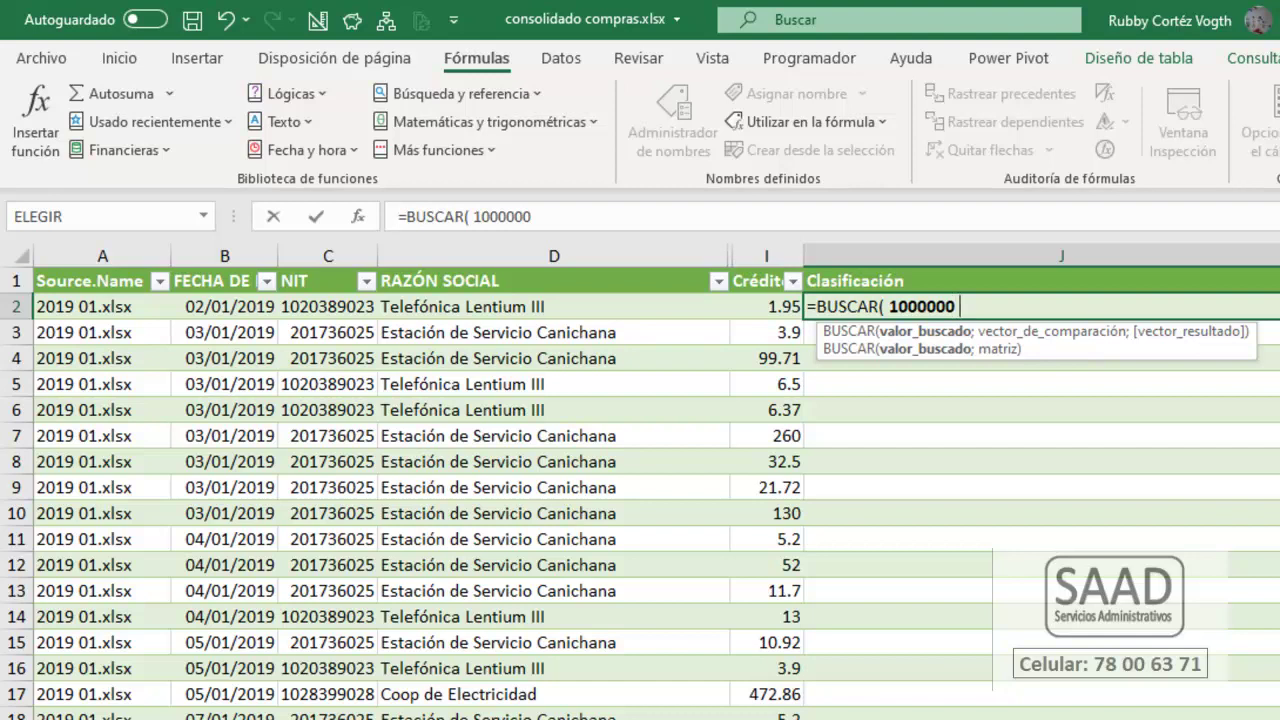
type(" ;")
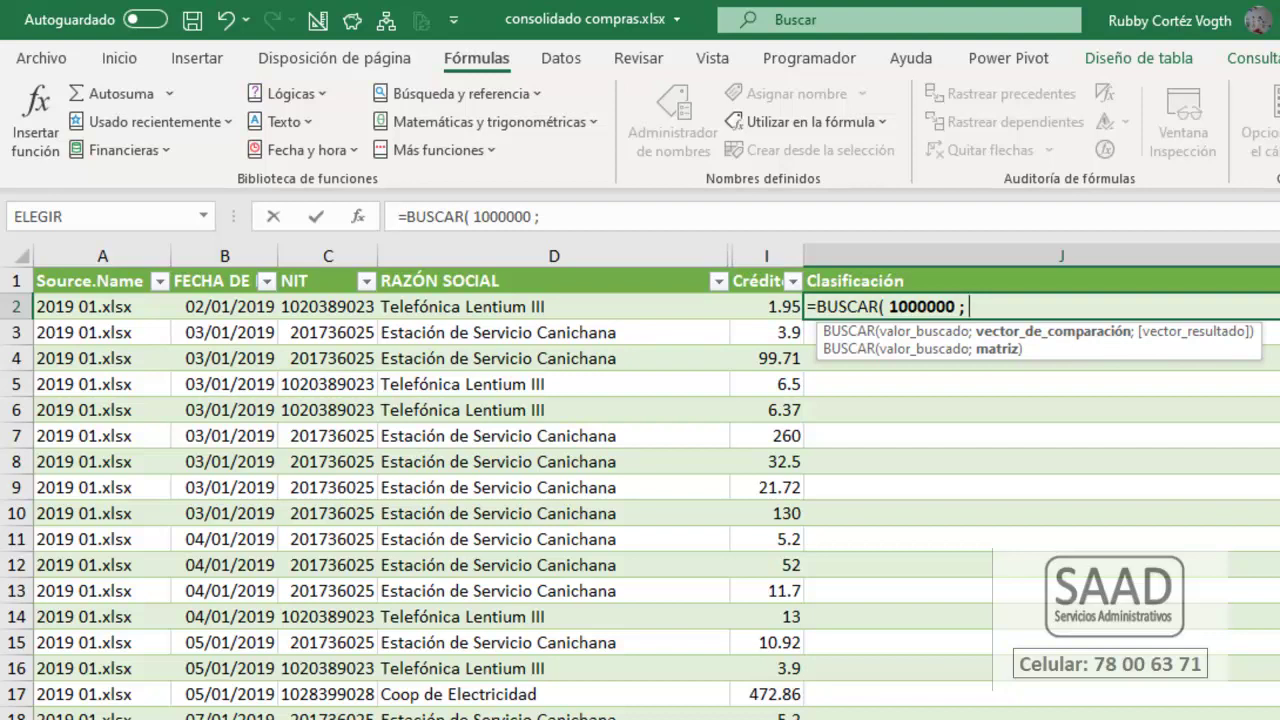
Nest HALLAR as BUSCAR's comparison vector, searching for PalabrasClave within the supplier name in D2.
type("a")
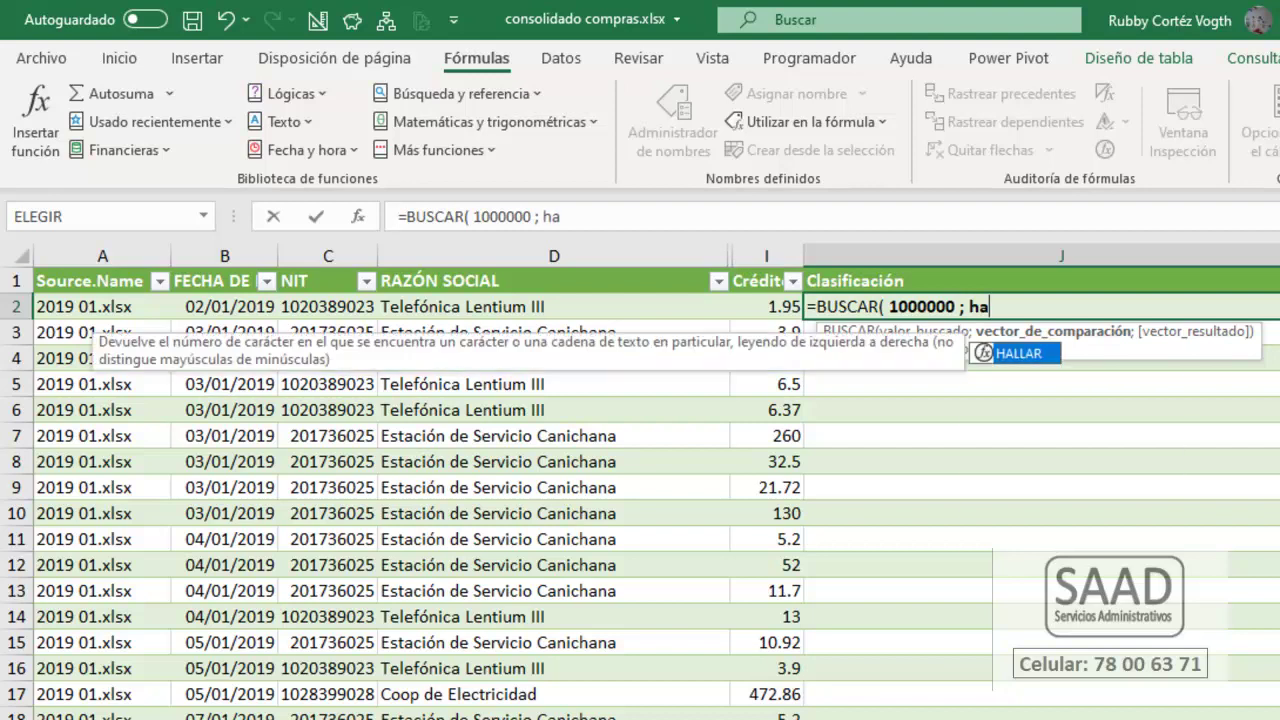
key("Tab")
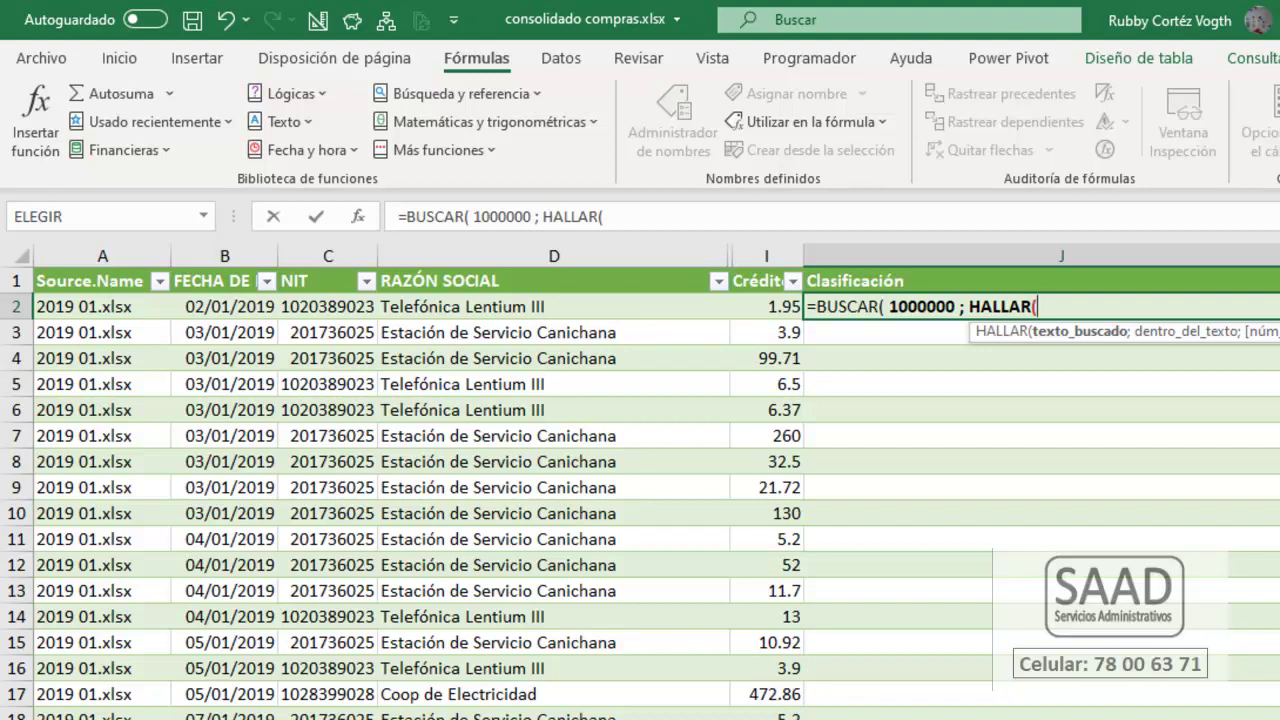
type("pal")
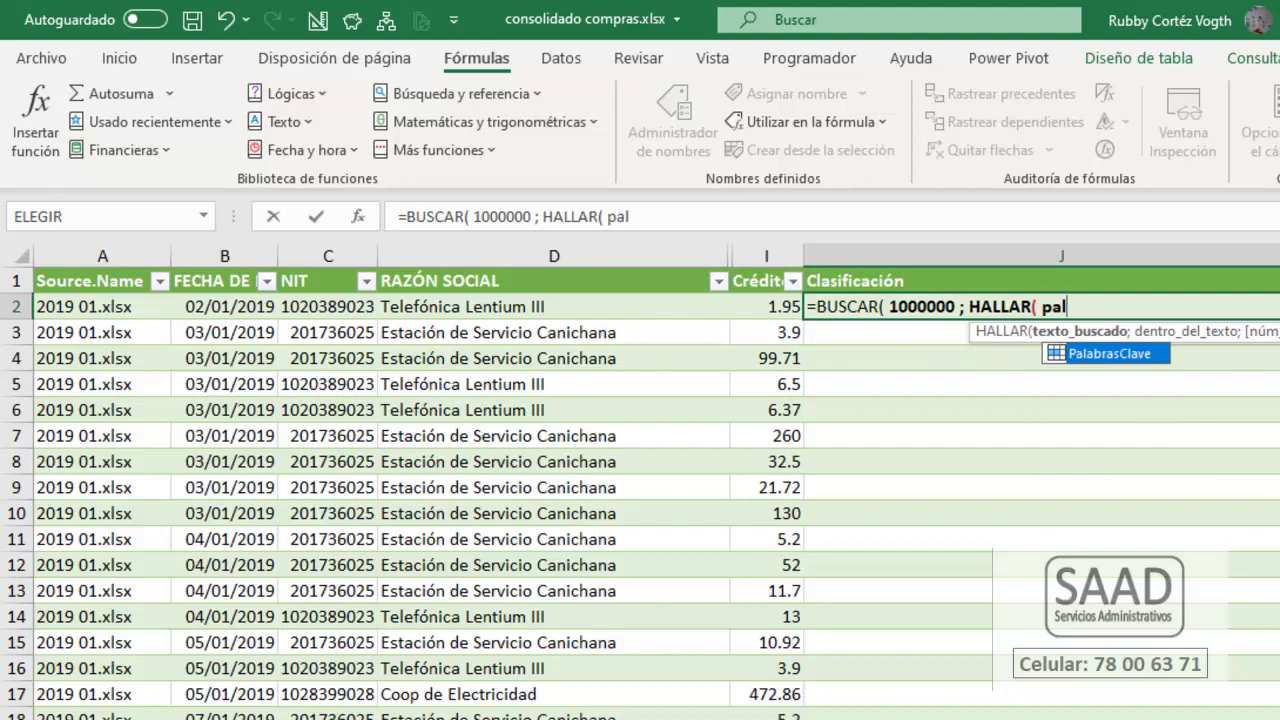
key("Tab")
type(";")
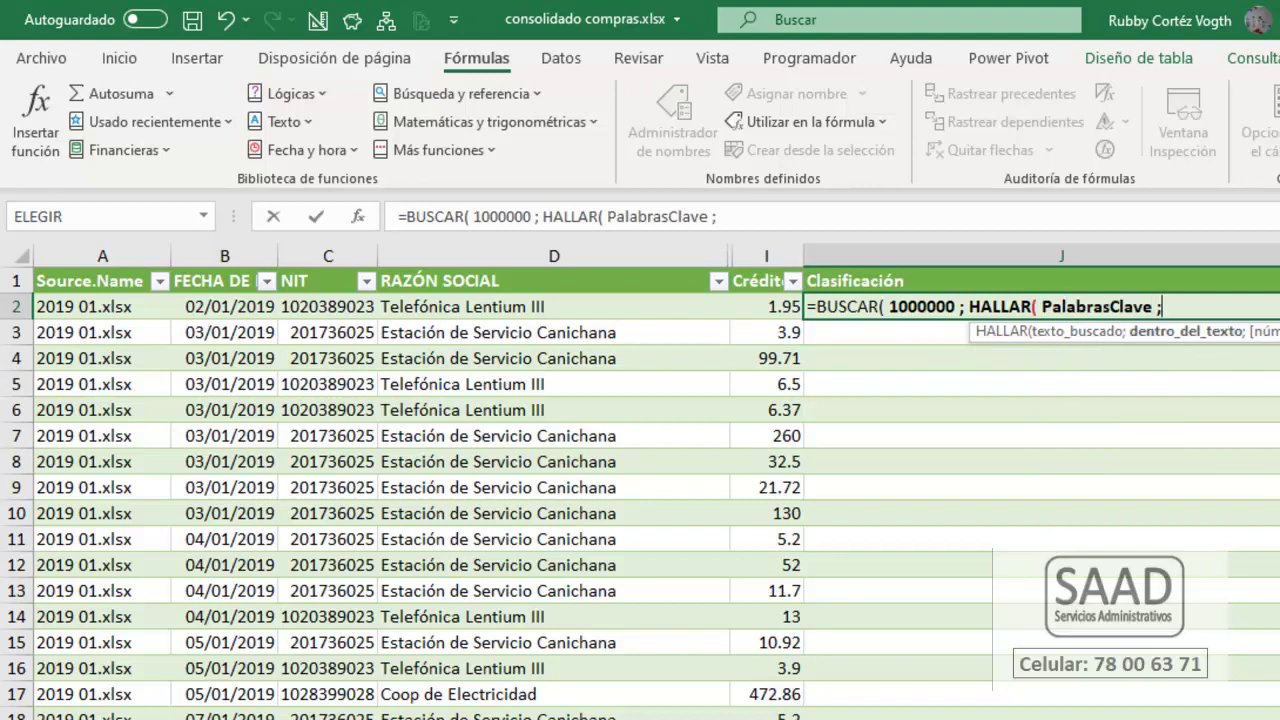
left_click(465, 305)
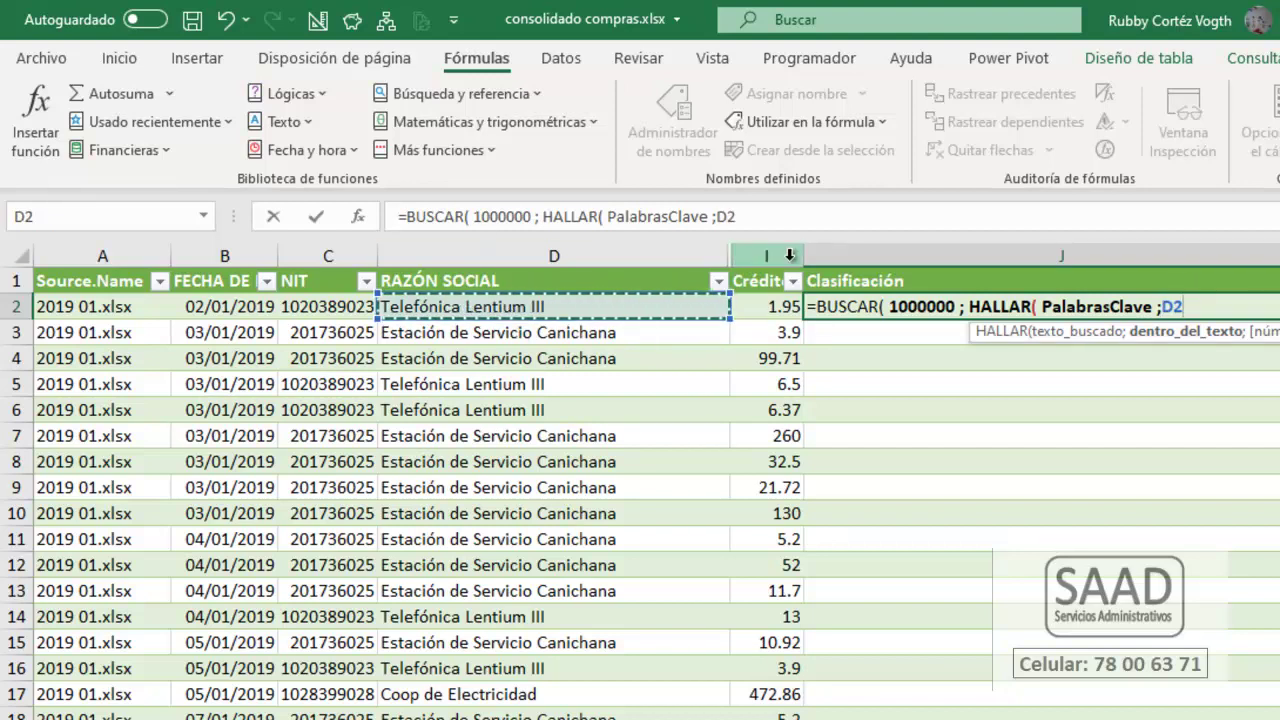
type(")")
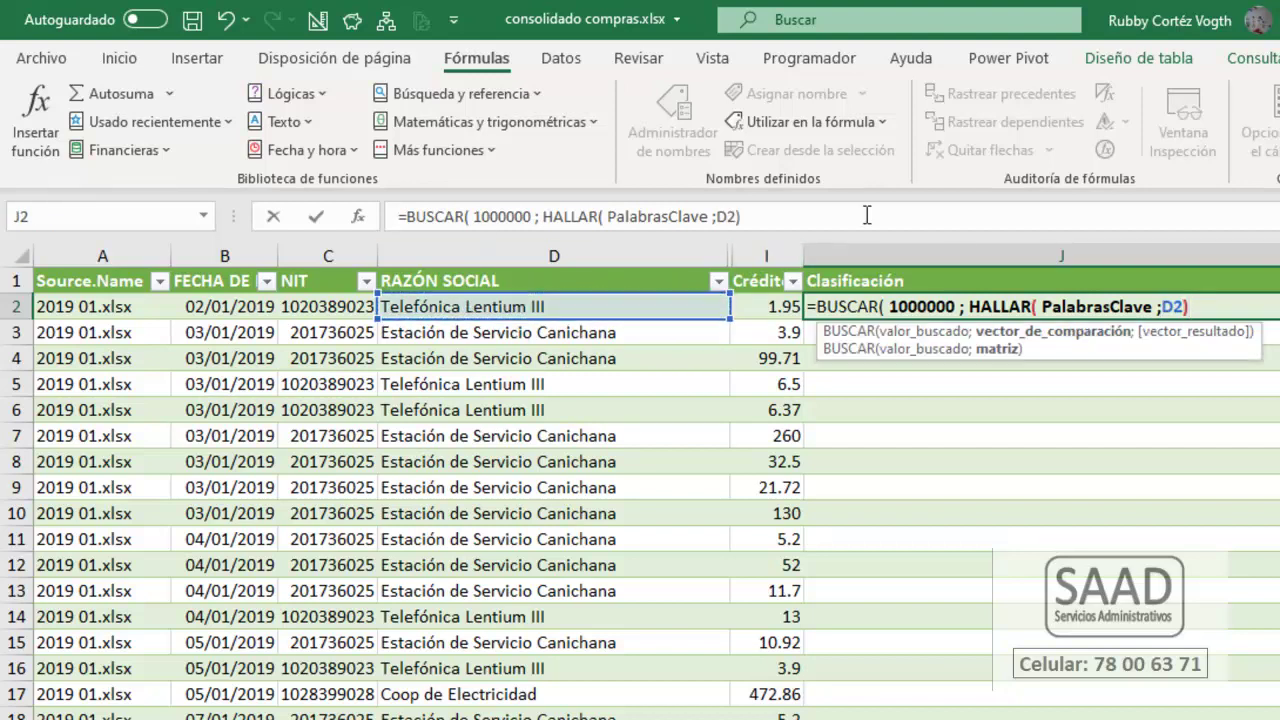
left_click_drag(972, 306, 1190, 306)
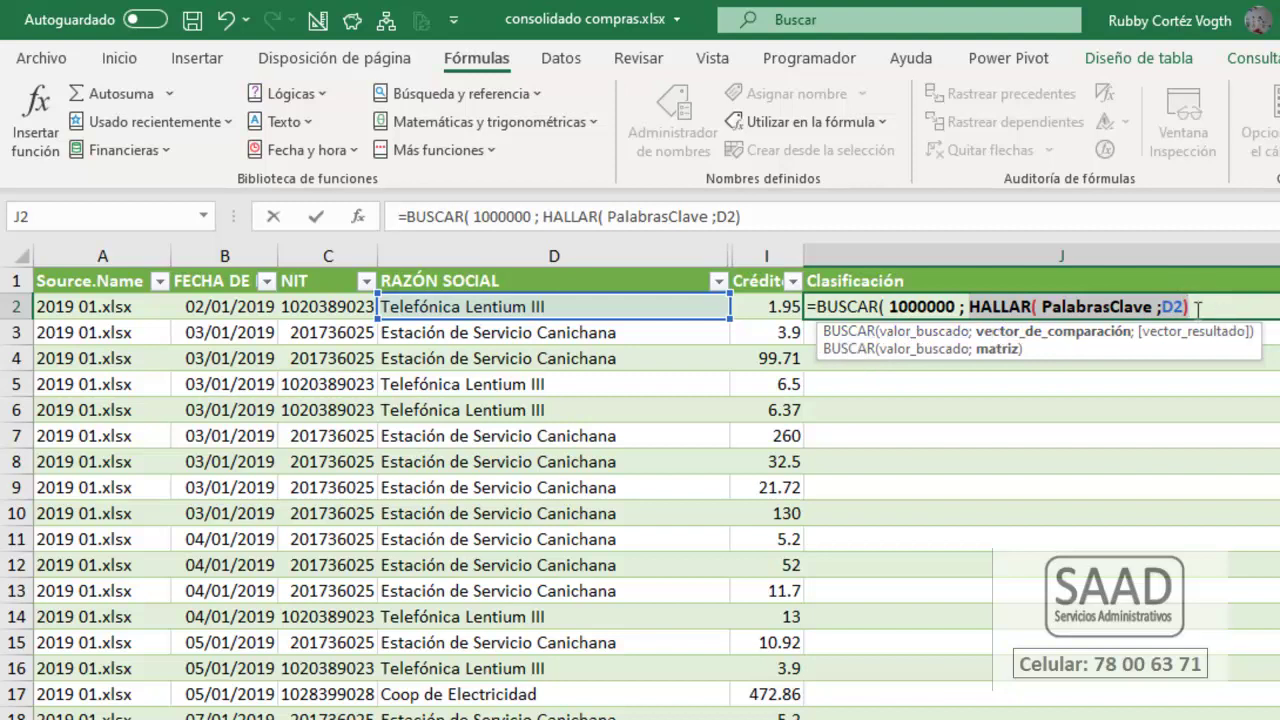
key("Right")
type(";")
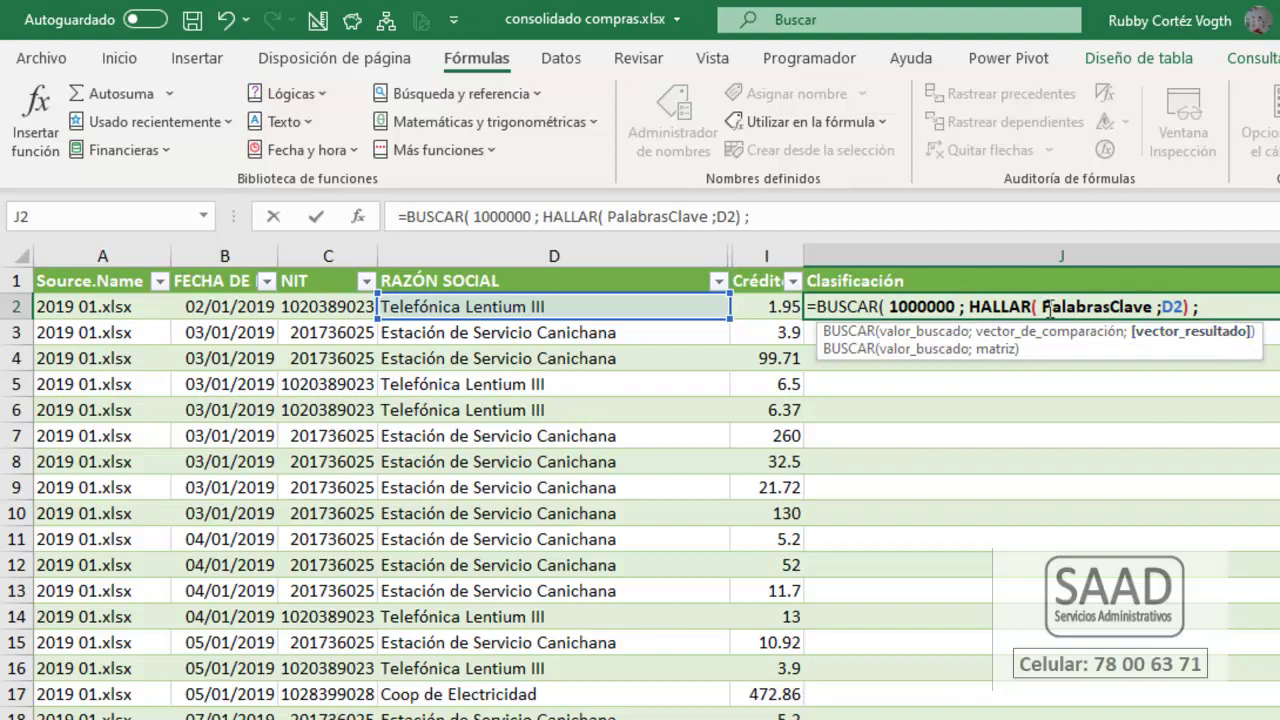
Consult the keyword table on the tablas sheet mid-formula and try to re-enter the keyword range in HALLAR.
left_click_drag(1052, 310, 1156, 312)
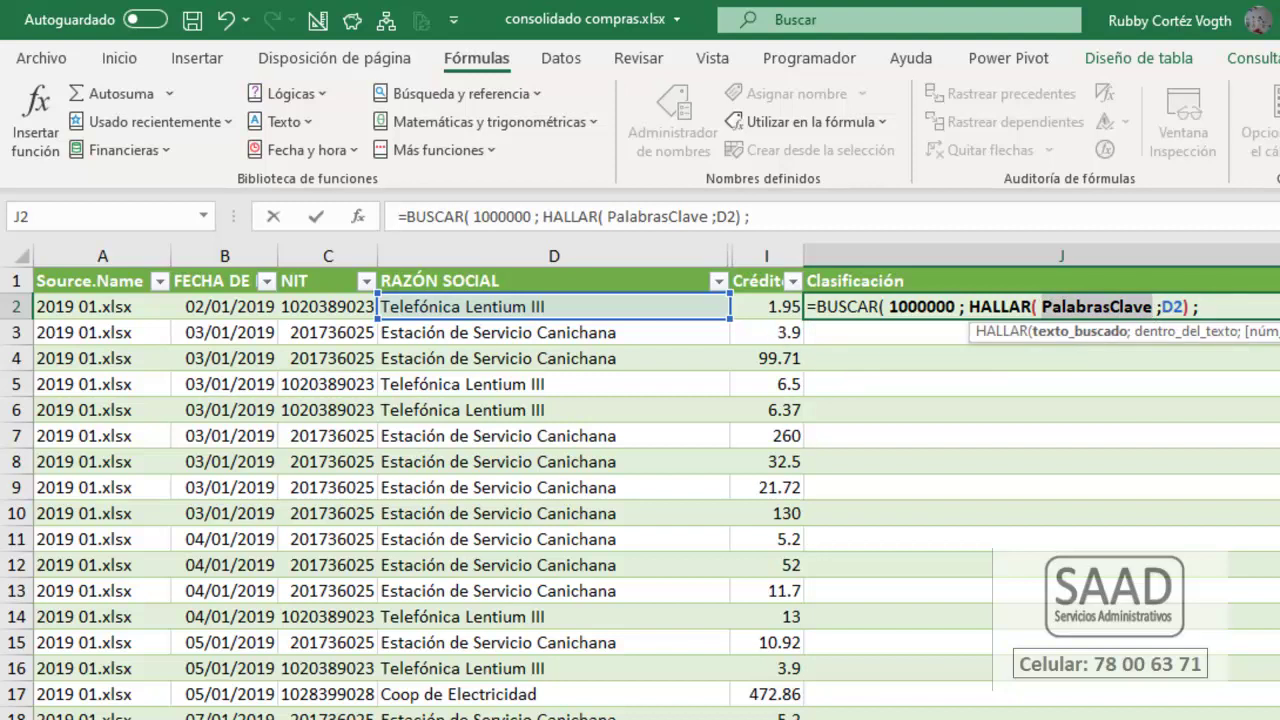
key("ctrl+Page_Down")
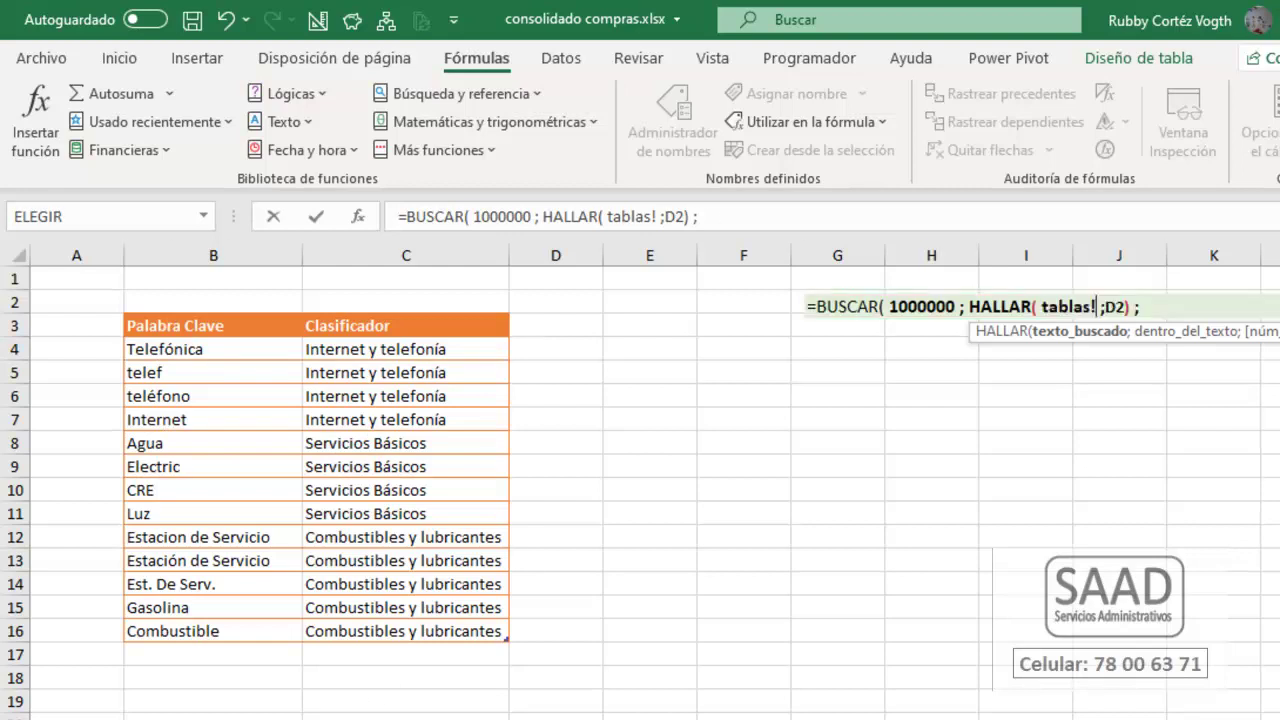
key("ctrl+Page_Up")
key("BackSpace")
key("BackSpace")
key("BackSpace")
key("BackSpace")
key("BackSpace")
key("BackSpace")
key("BackSpace")
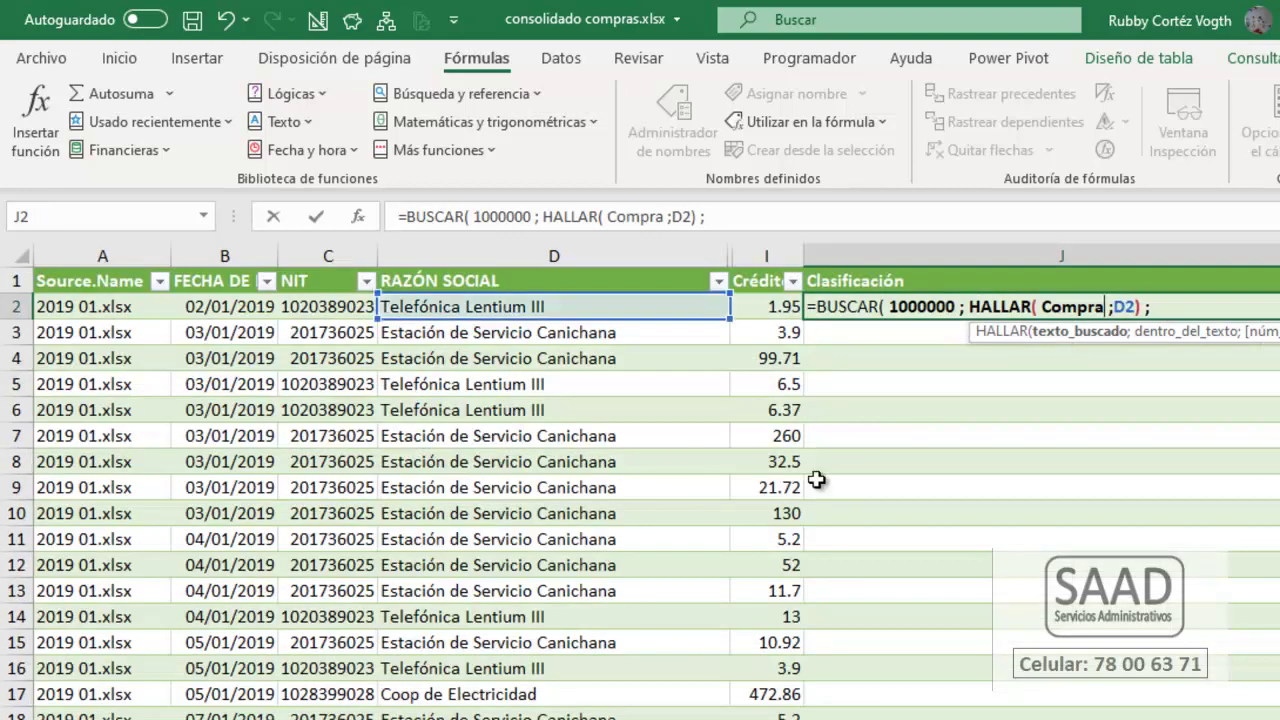
key("BackSpace")
type("pala")
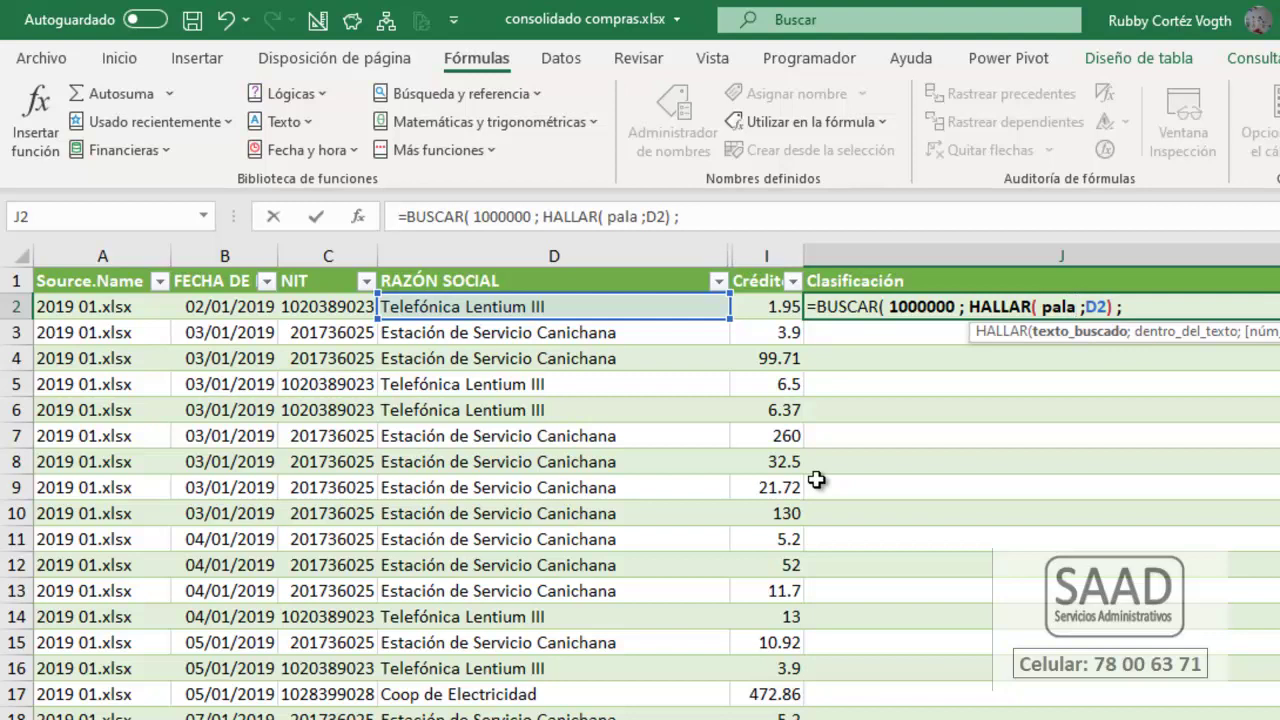
key("Return")
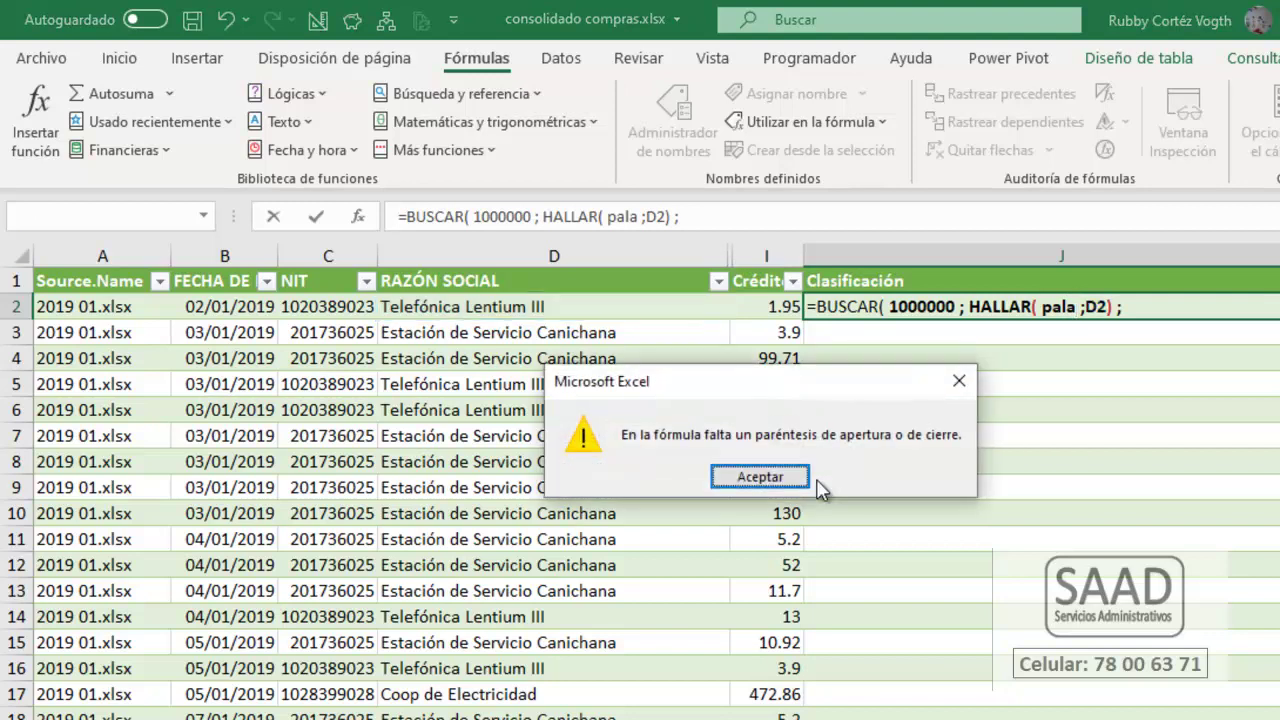
left_click(740, 478)
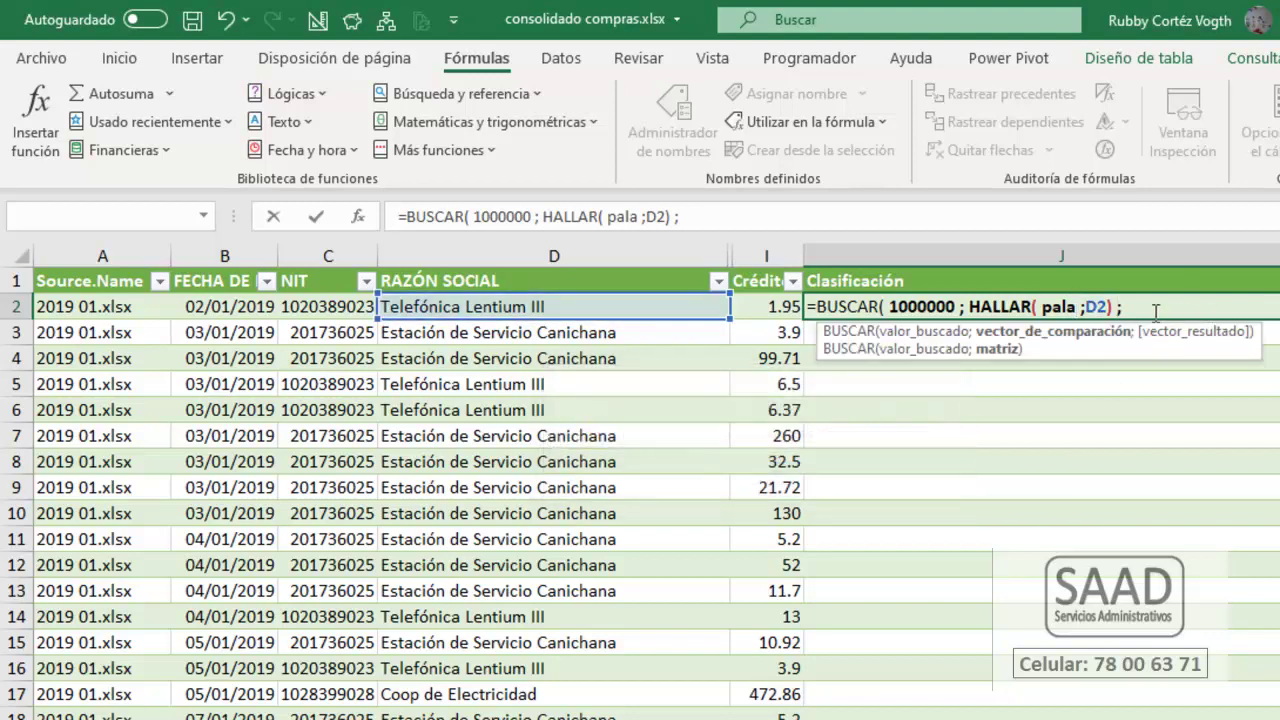
Delete the formula's ending and restore PalabrasClave as the search text of HALLAR.
key("BackSpace")
key("BackSpace")
key("BackSpace")
key("BackSpace")
key("BackSpace")
key("BackSpace")
key("BackSpace")
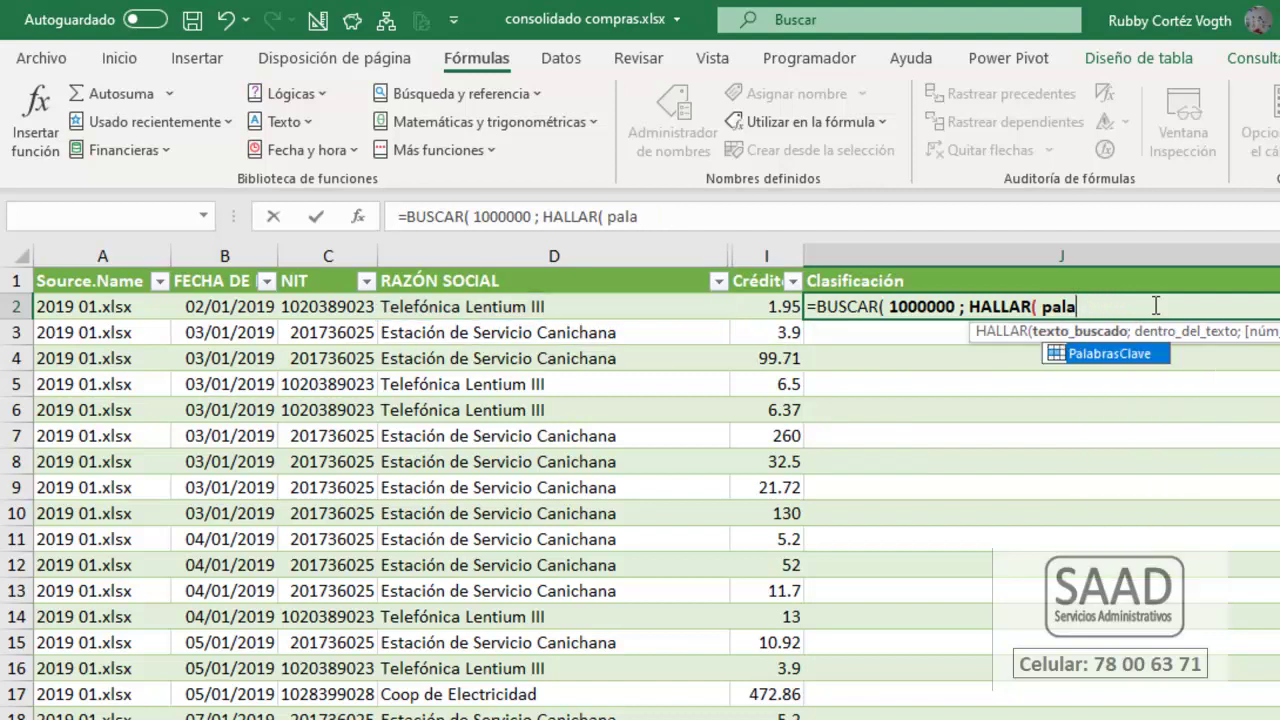
key("Tab")
type(";")
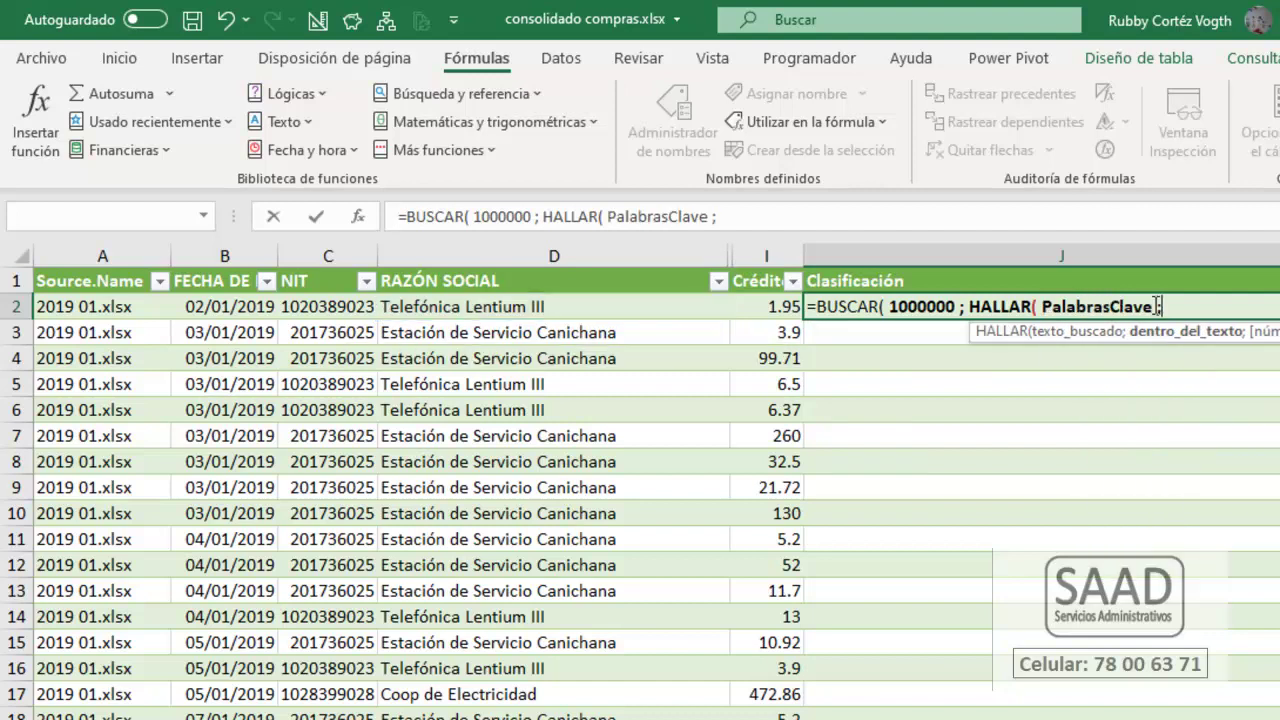
Complete HALLAR with D2 as the text to search within, without the Compras! sheet prefix.
left_click(566, 308)
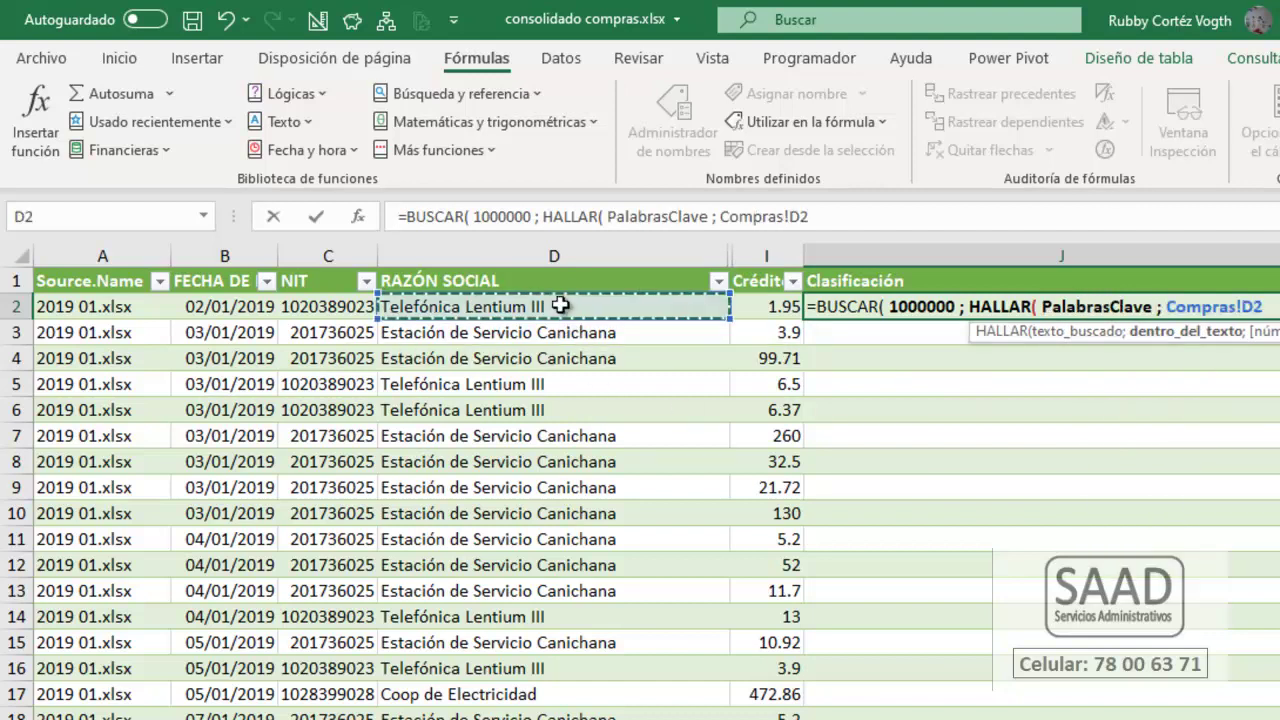
key("BackSpace")
key("BackSpace")
key("BackSpace")
key("BackSpace")
key("BackSpace")
key("BackSpace")
key("BackSpace")
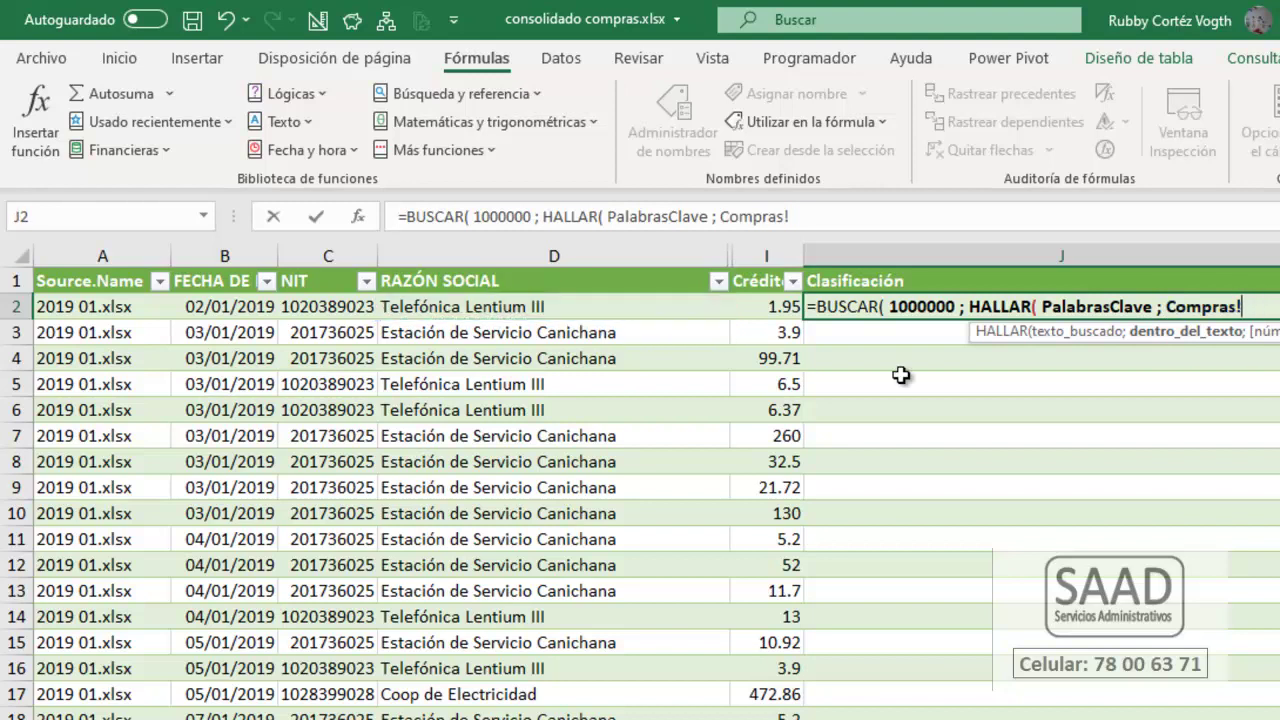
key("BackSpace")
key("BackSpace")
key("BackSpace")
type("D2")
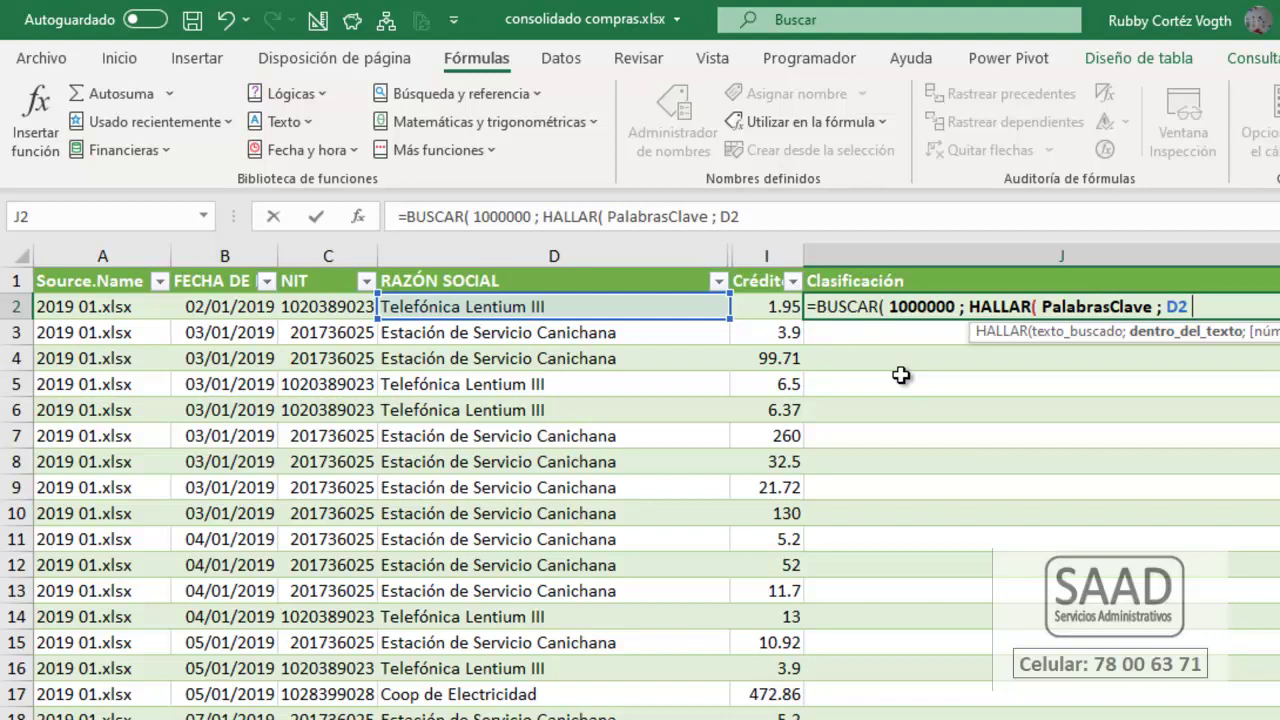
type(" ) ;")
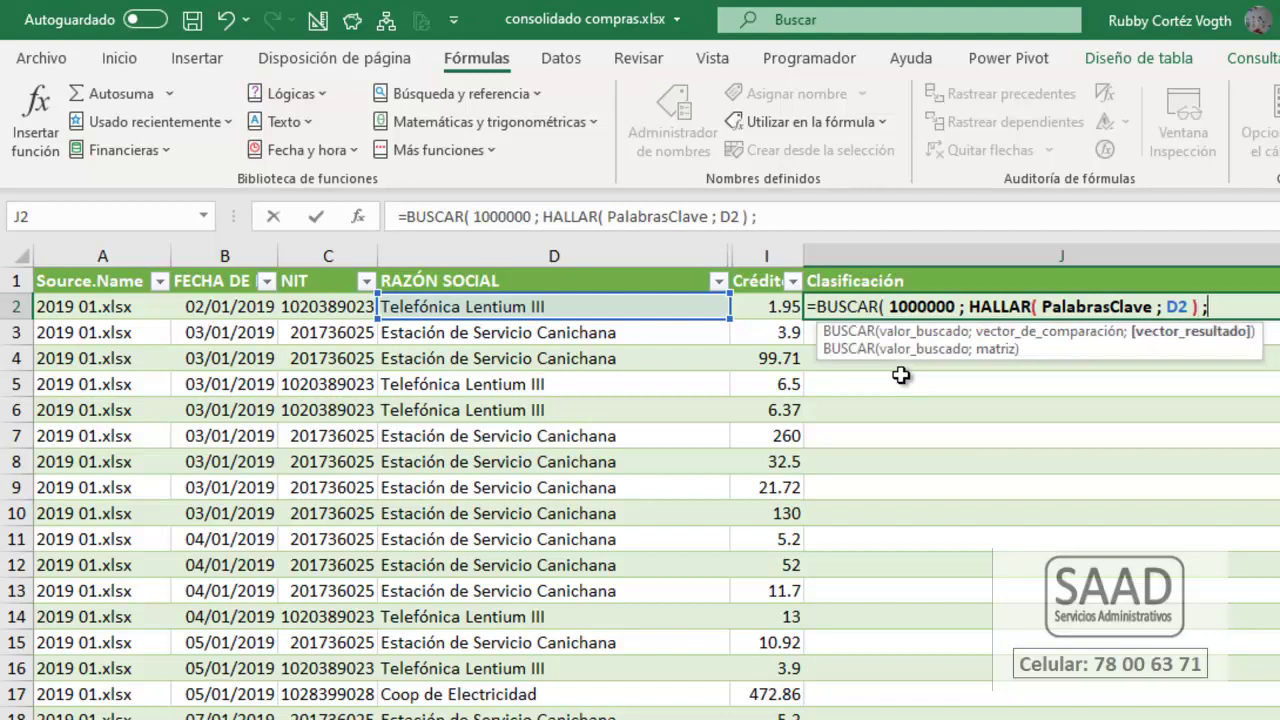
Set Clasificador as BUSCAR's result vector, review the arguments and enter the formula for the Clasificación column.
type(" clas")
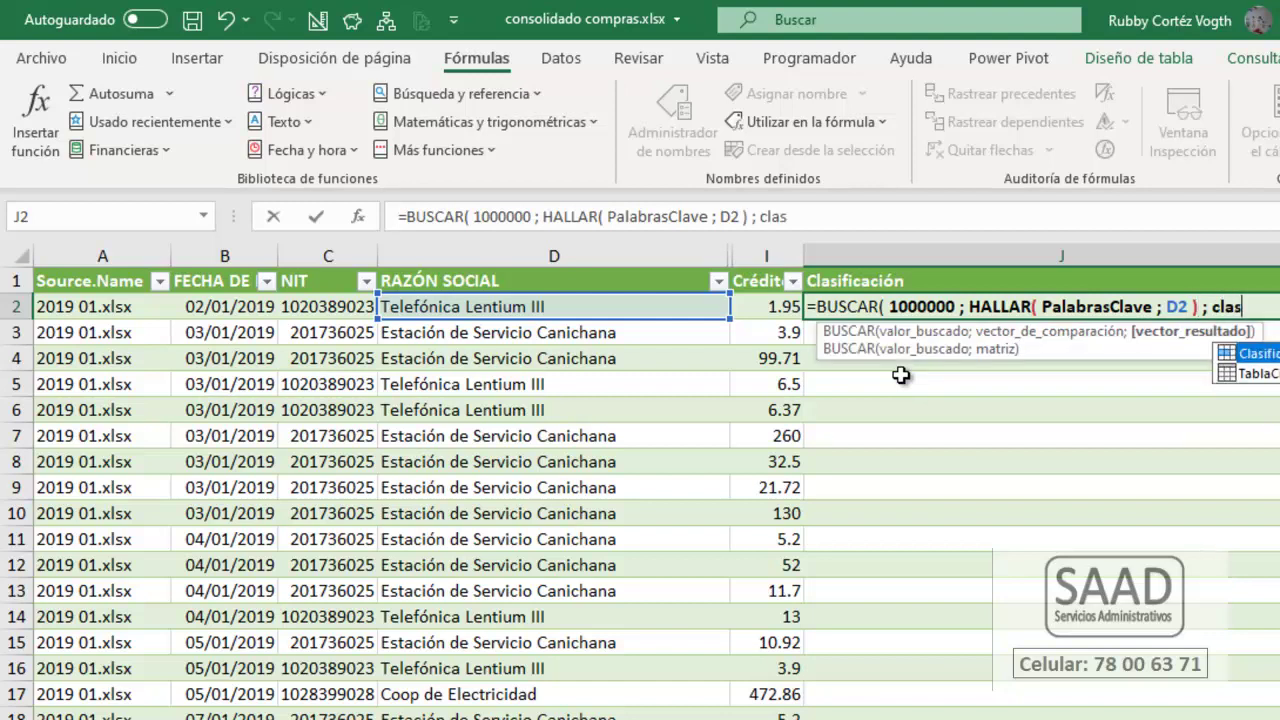
key("Tab")
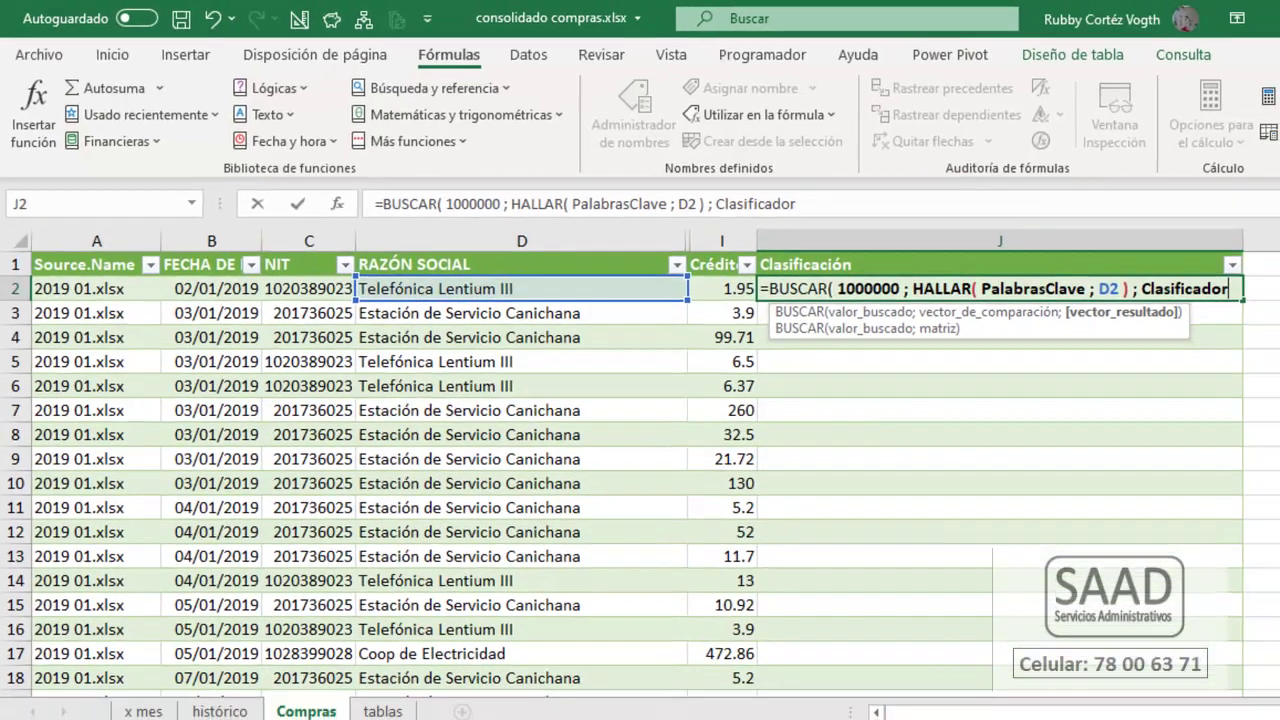
type(")")
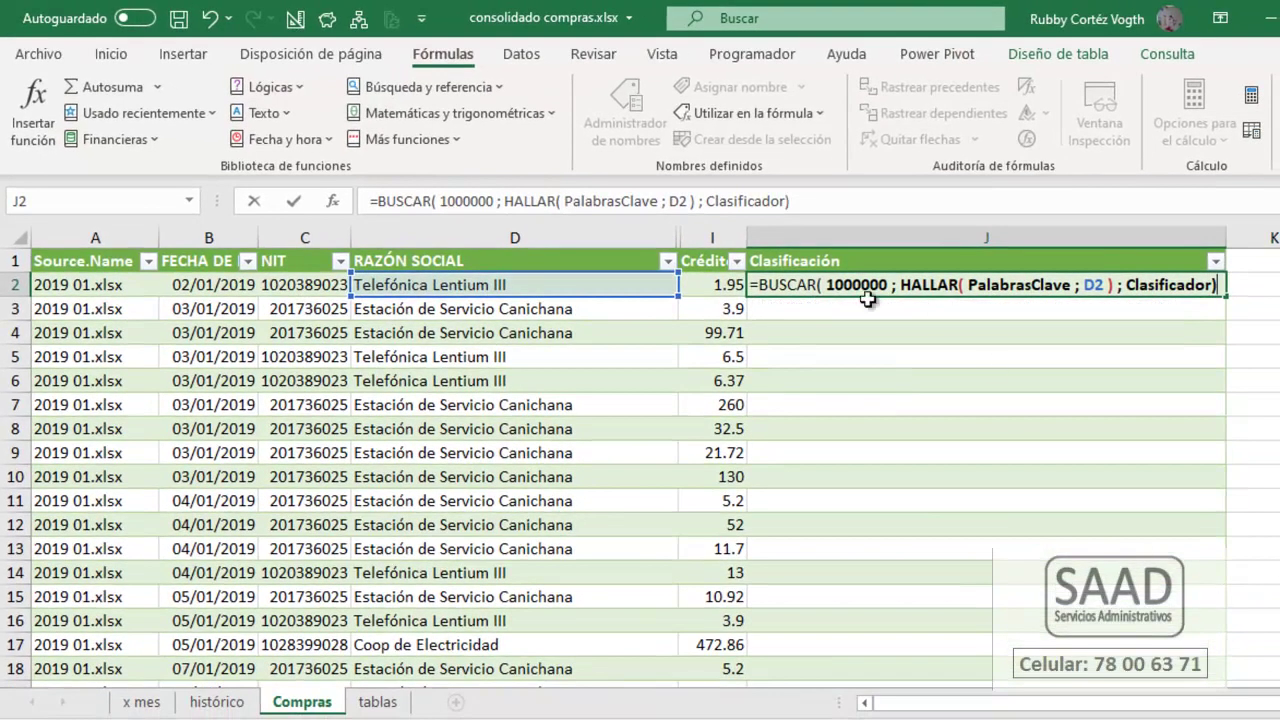
left_click_drag(824, 285, 1119, 285)
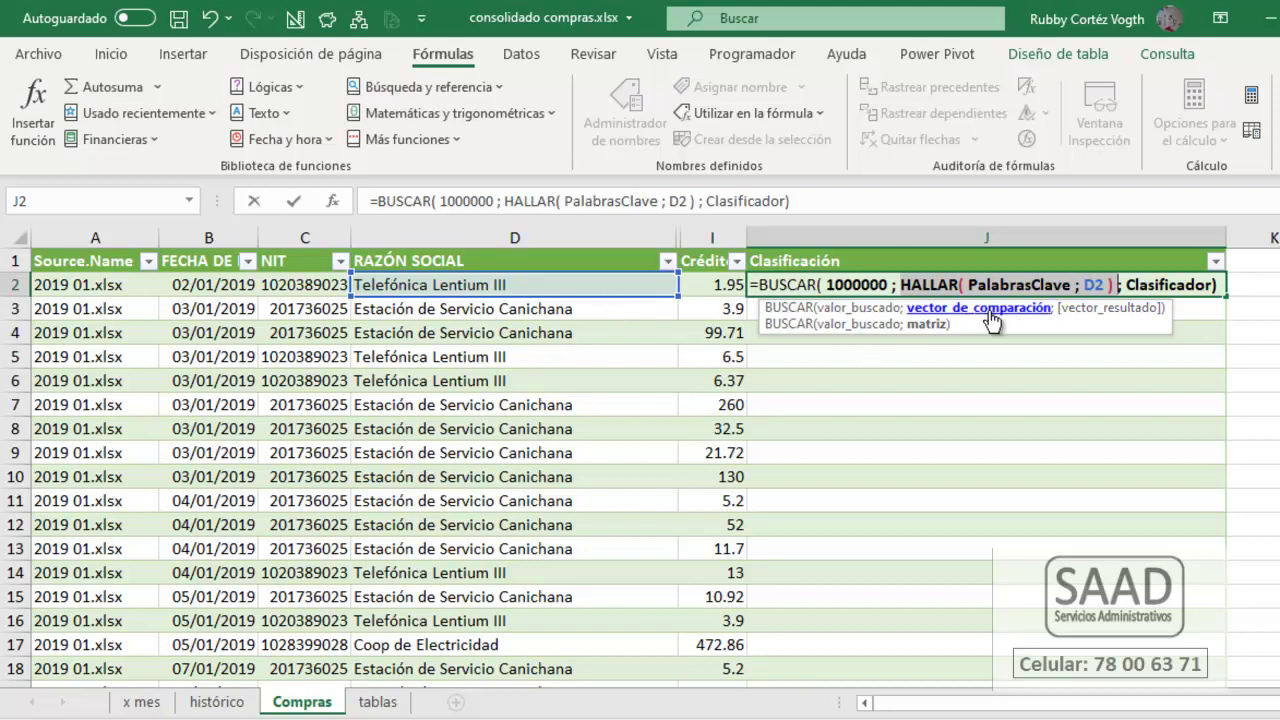
left_click_drag(1129, 286, 1232, 302)
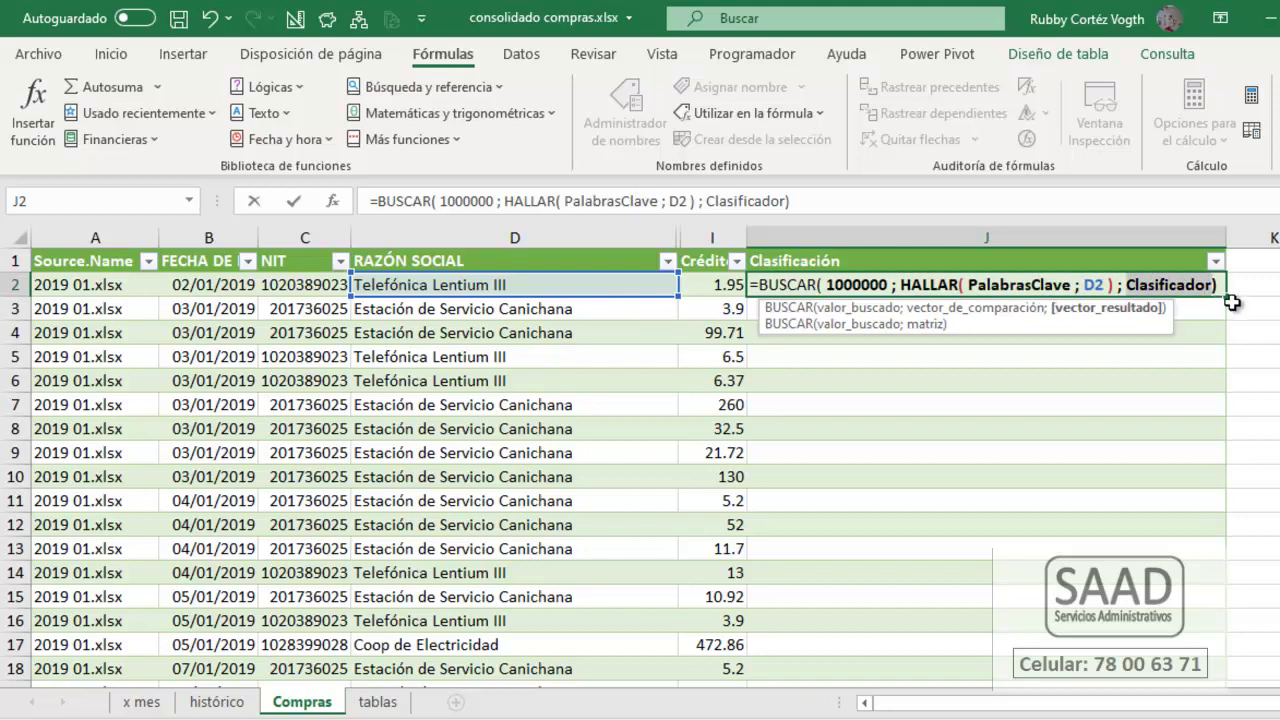
key("Return")
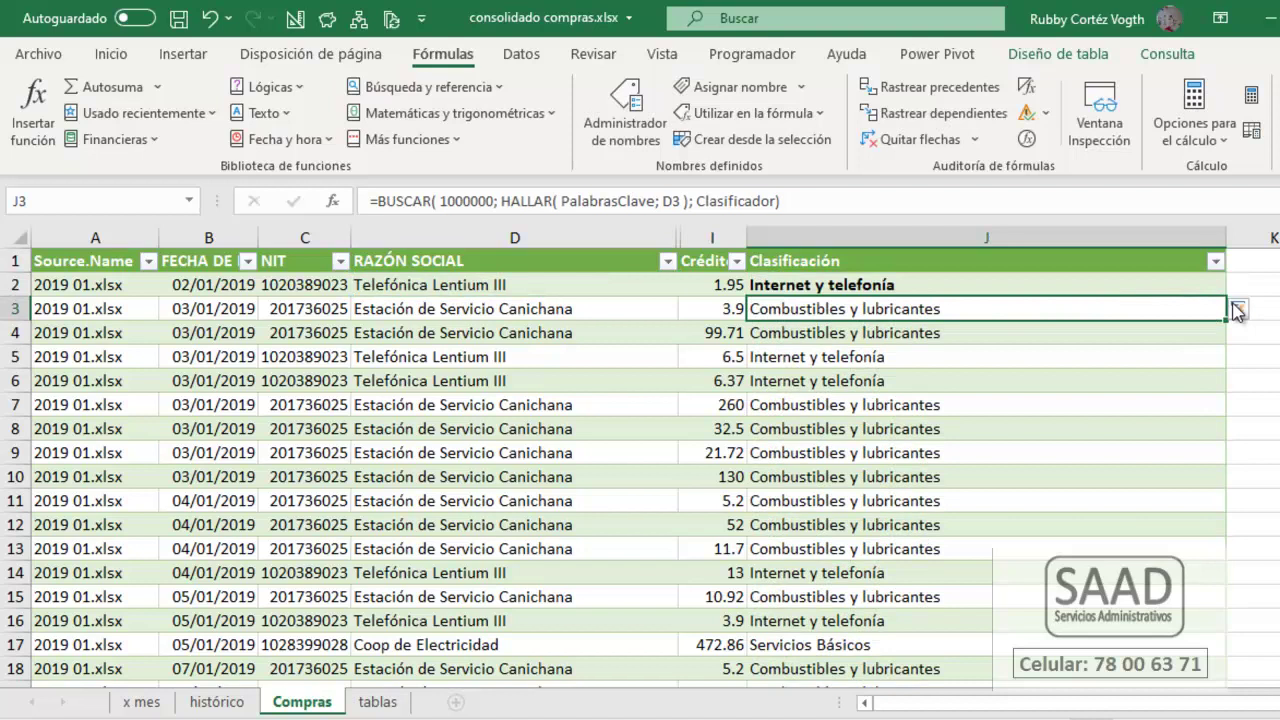
key("Up")
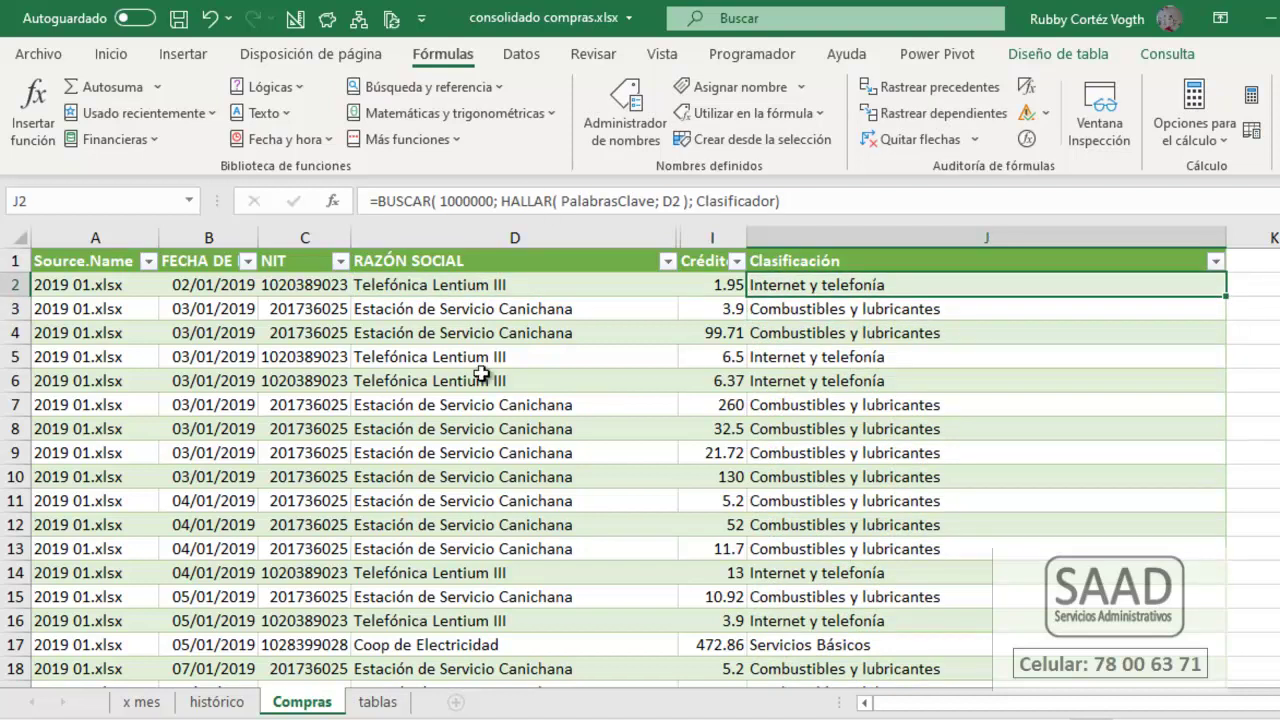
Compare supplier names with their classifications in rows 14, 16 and 17, and consult the keyword table on the tablas sheet.
left_click(402, 573)
left_click_drag(601, 566, 837, 575)
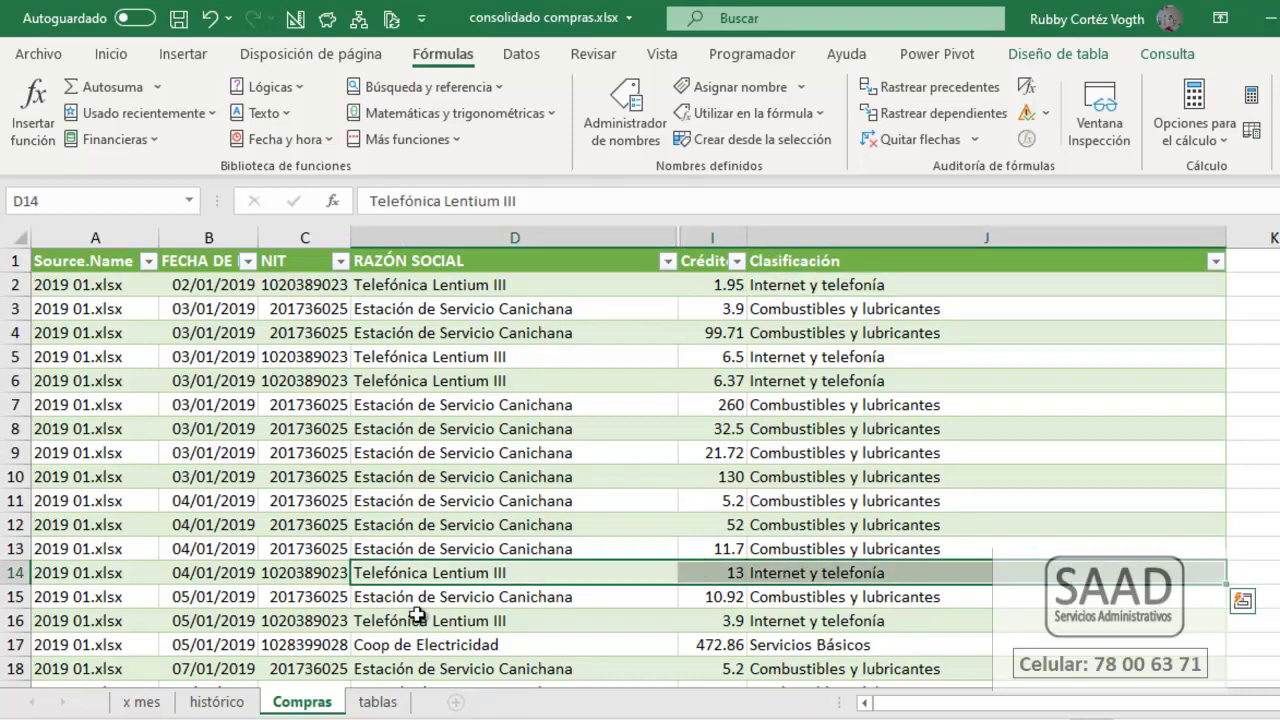
left_click(418, 620)
left_click_drag(418, 620, 776, 618)
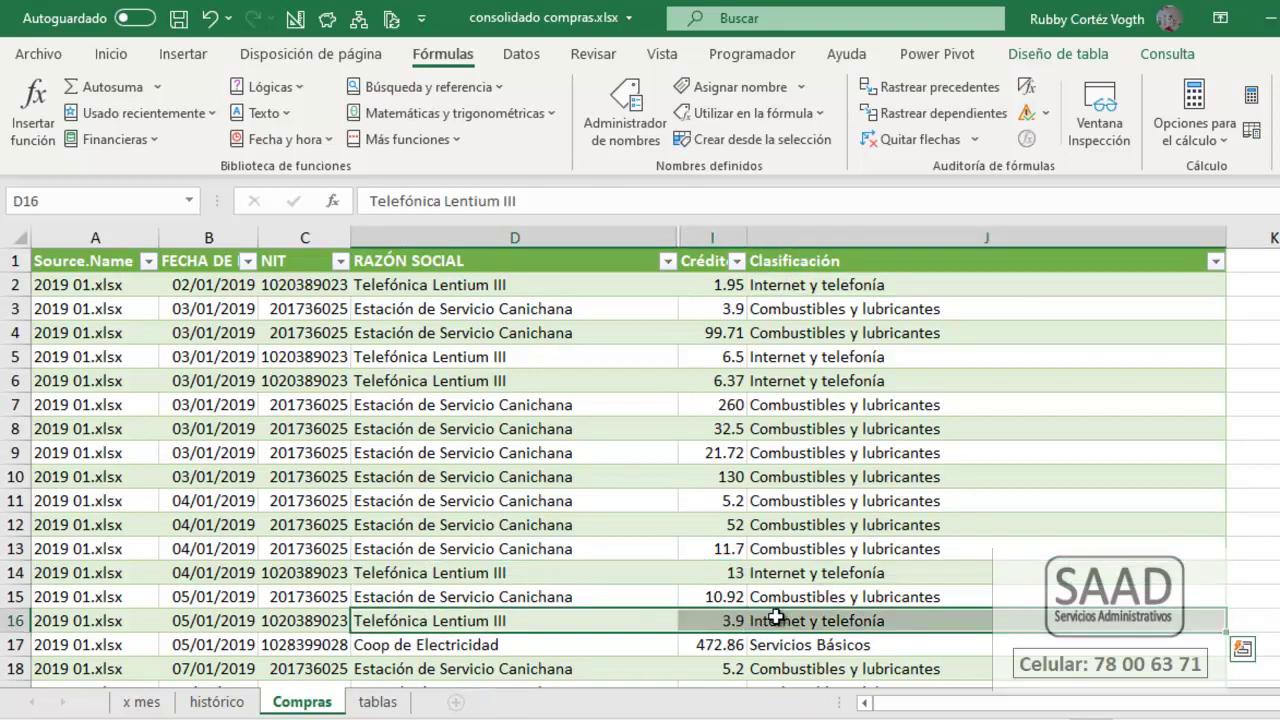
left_click(385, 644)
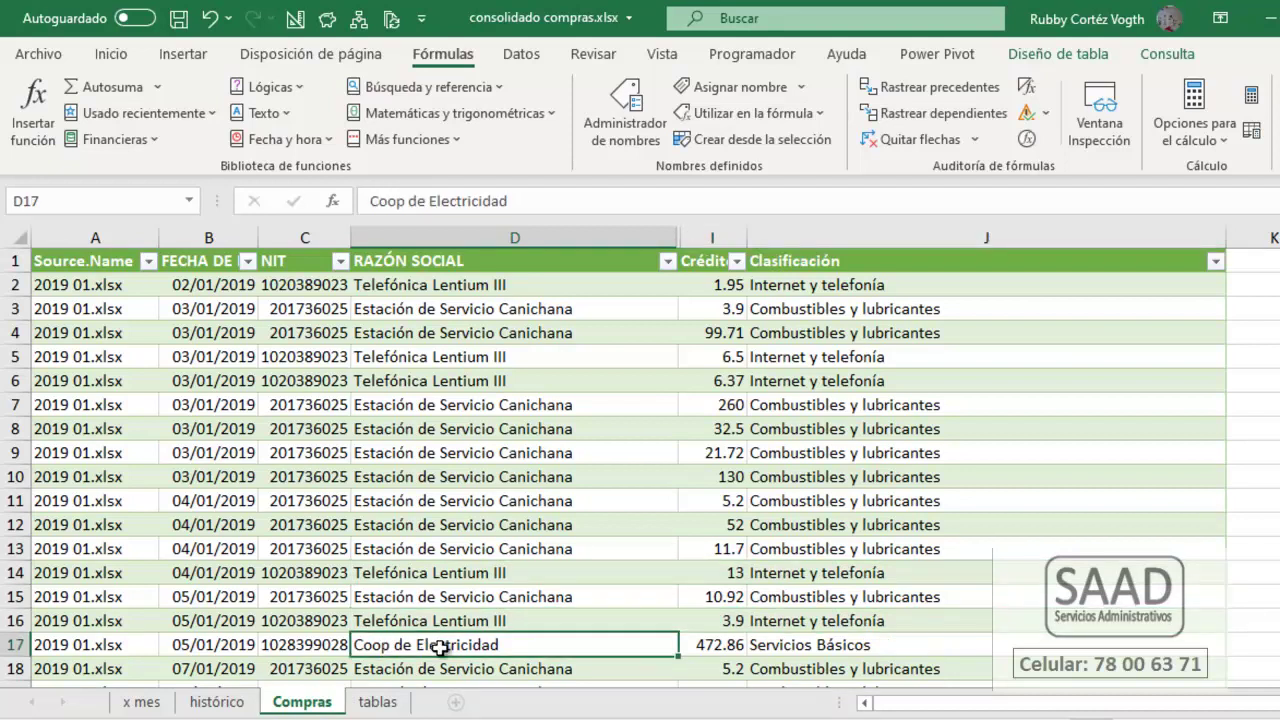
left_click(376, 702)
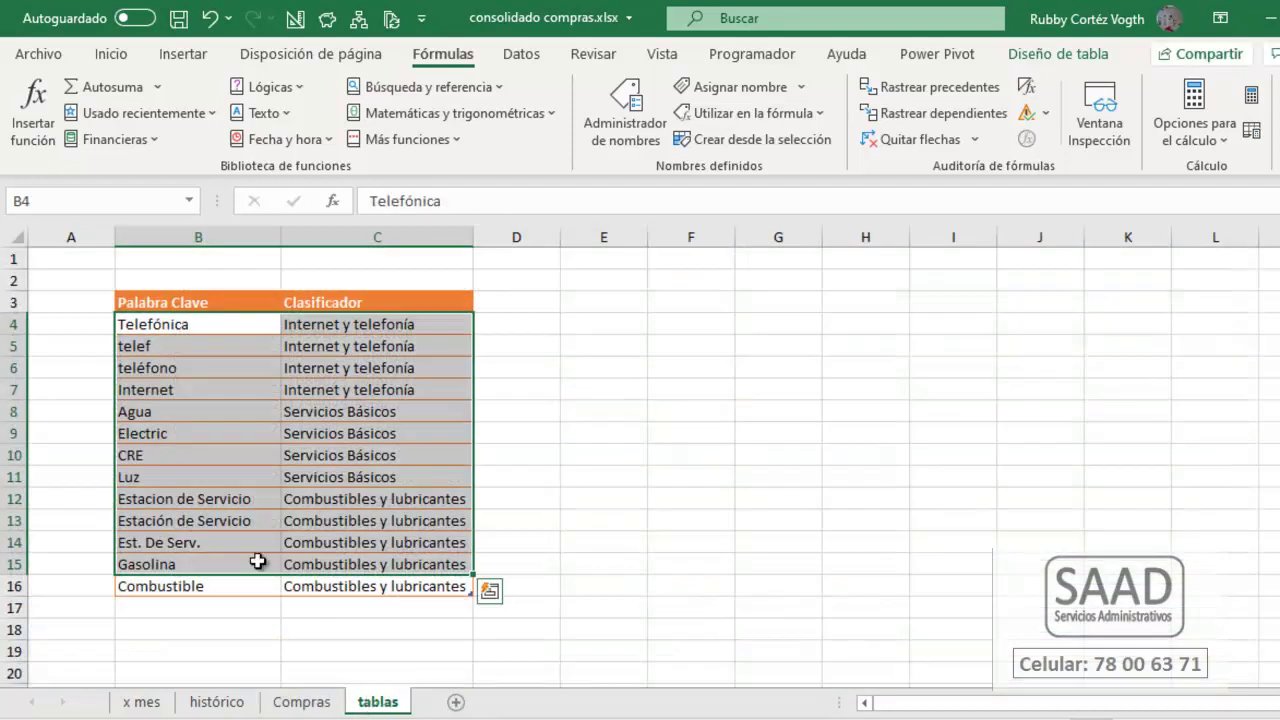
Compare the Electric keyword's classifier on the tablas sheet with row 17 of Compras, and check other suppliers' classifications further down.
left_click(150, 433)
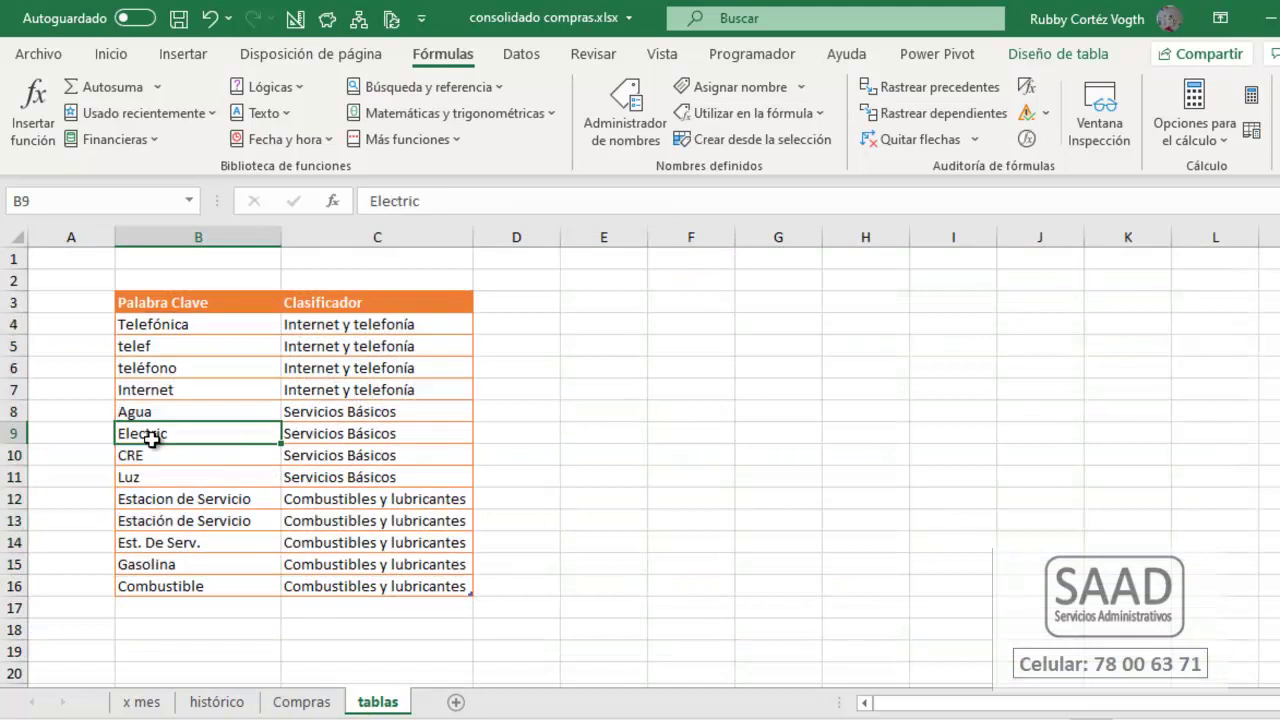
left_click(313, 438)
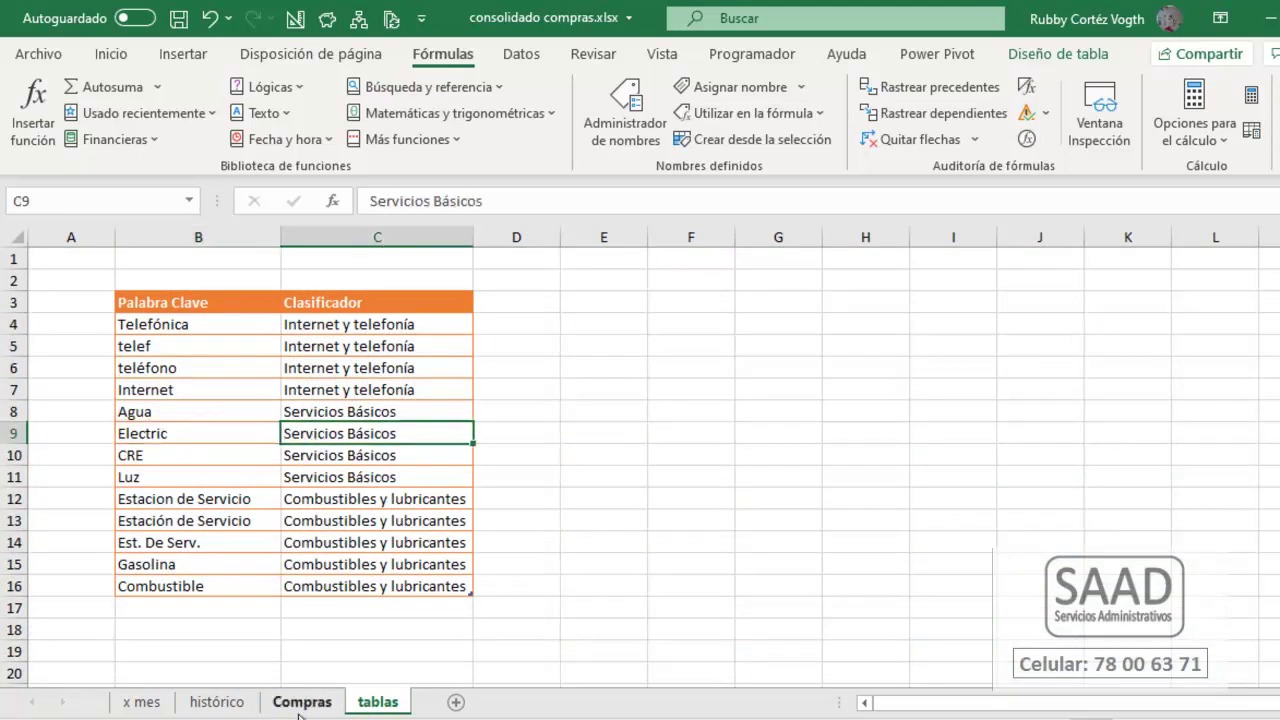
left_click(301, 702)
left_click(795, 646)
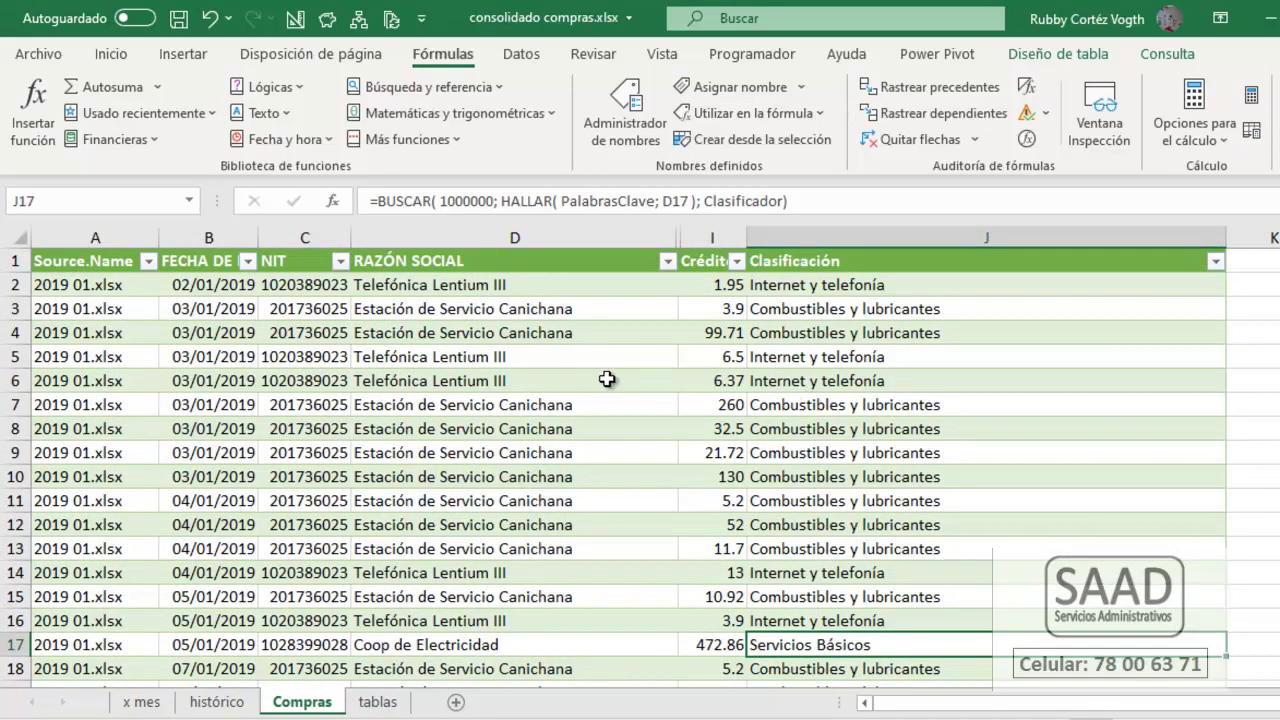
left_click(460, 310)
left_click_drag(460, 310, 617, 356)
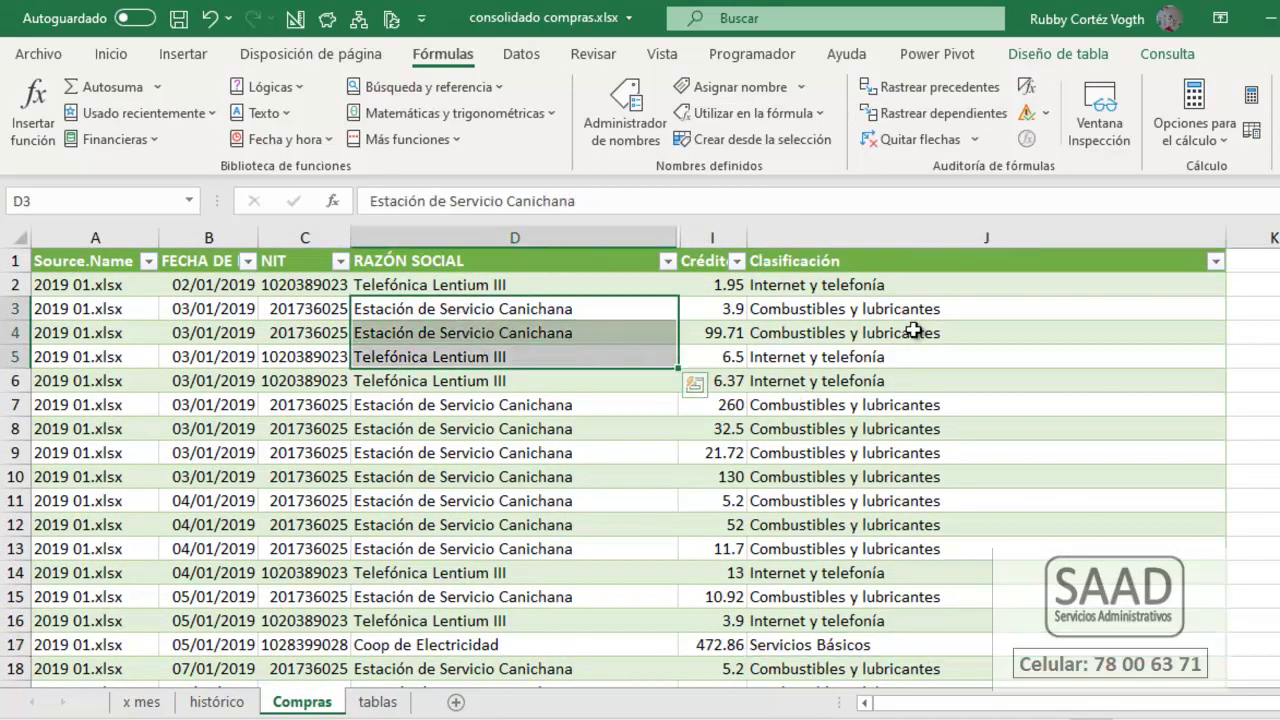
scroll(913, 340, "down", 17)
scroll(913, 340, "down", 7)
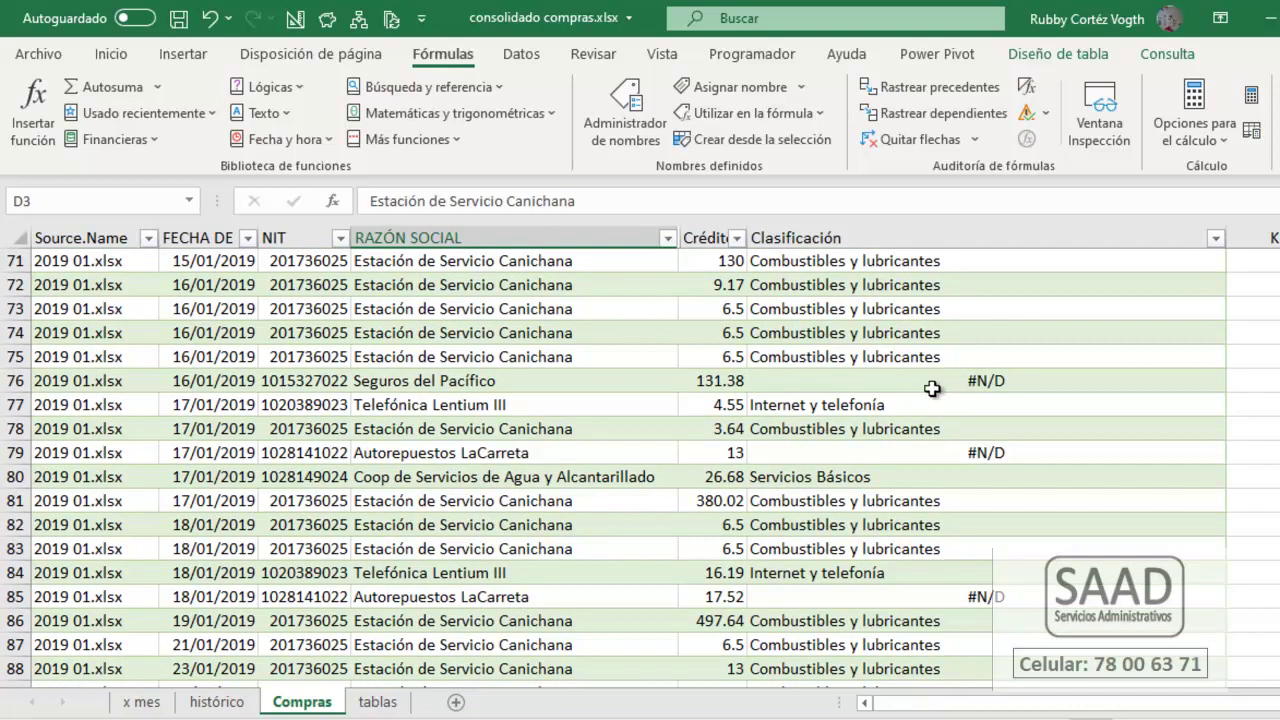
scroll(932, 385, "up", 20)
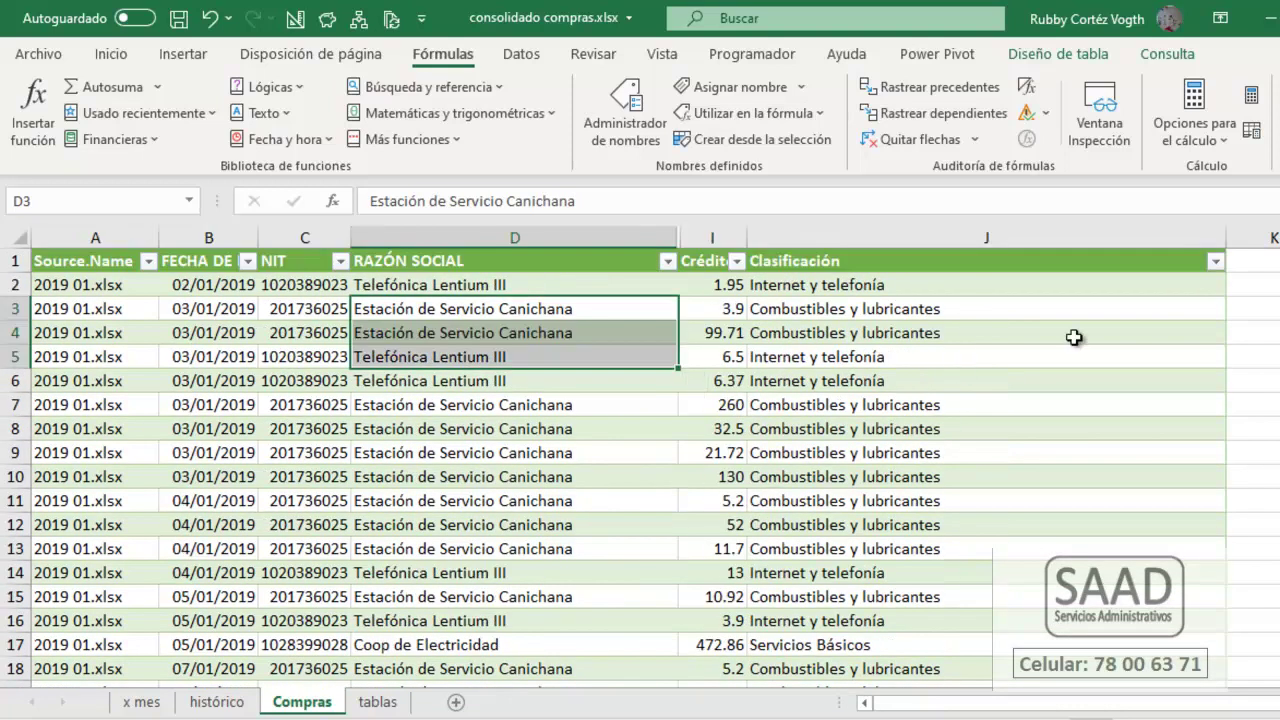
Examine the filter options of the Clasificación column and inspect the formula results in rows 22 and 24.
left_click(1213, 263)
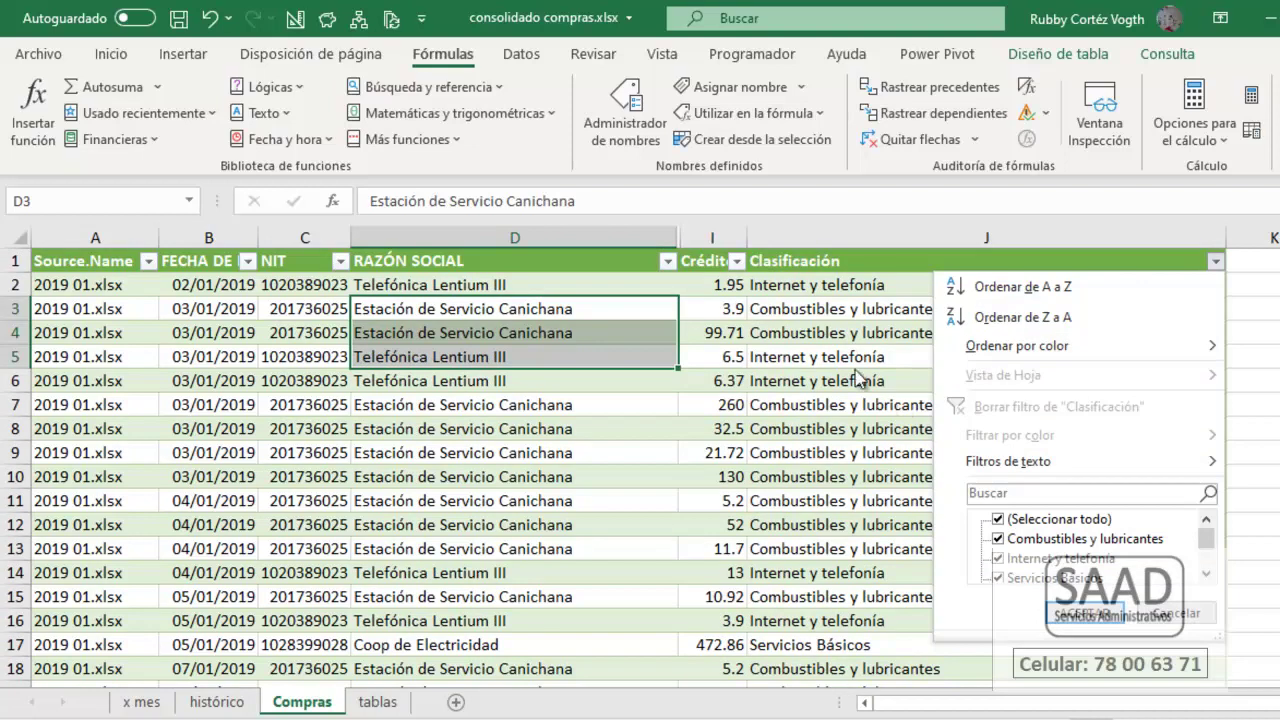
left_click(838, 324)
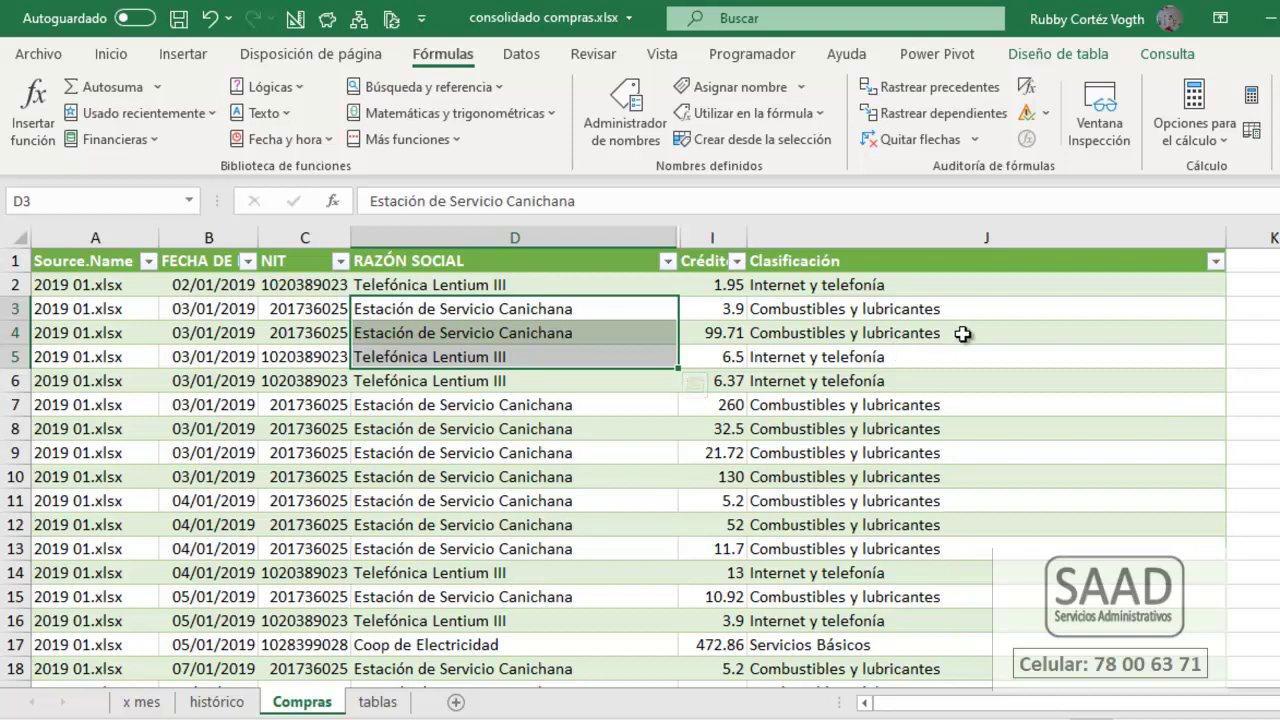
scroll(962, 334, "down", 3)
scroll(962, 334, "up", 3)
scroll(967, 358, "down", 3)
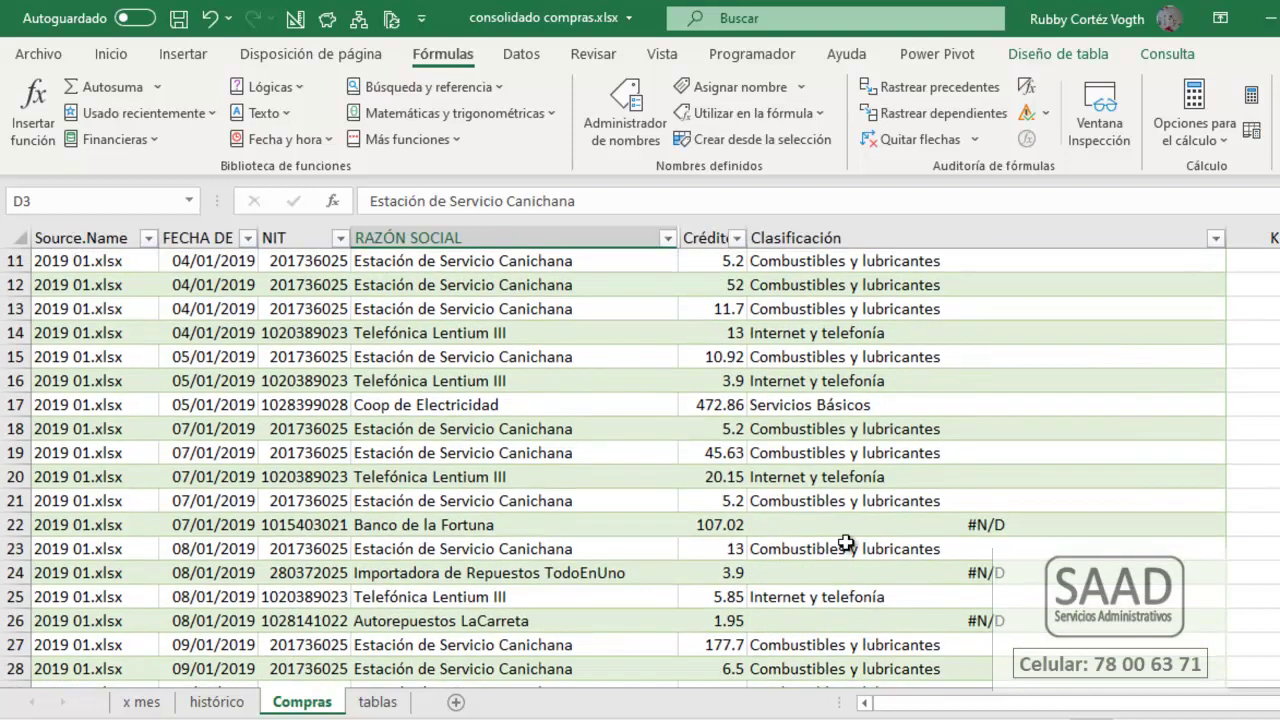
left_click(816, 516)
left_click(968, 576)
left_click(960, 530)
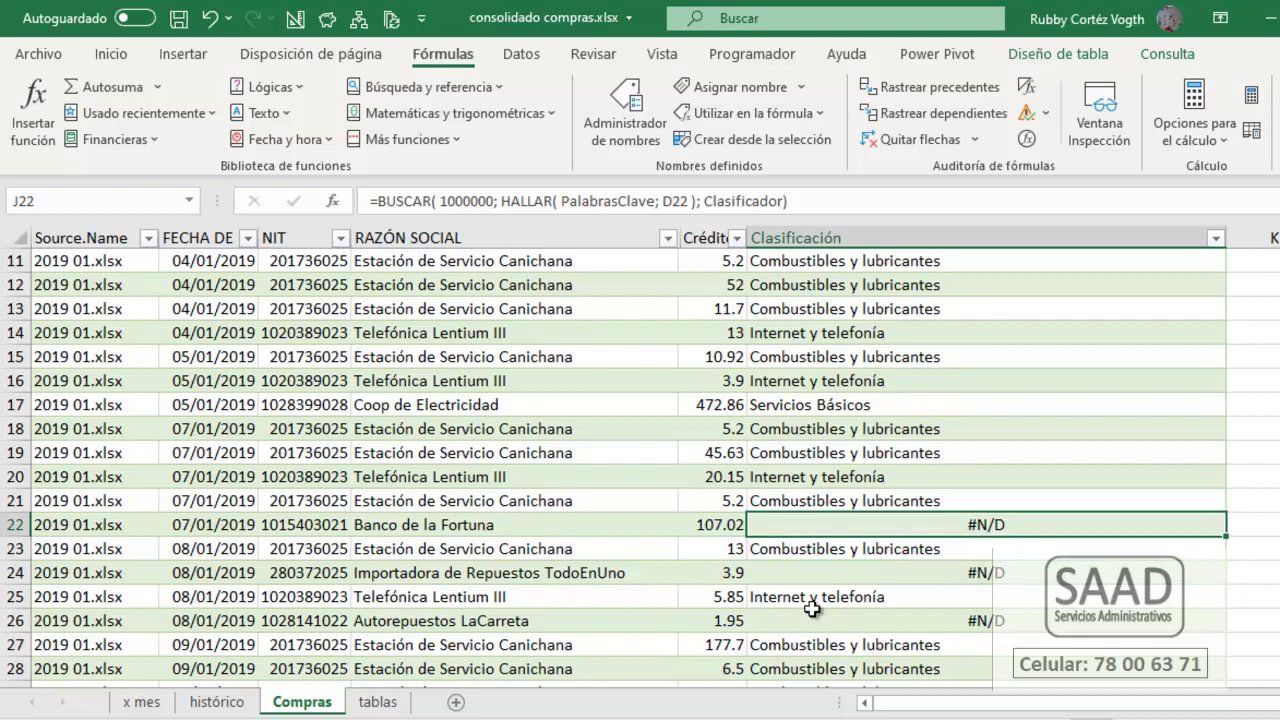
Edit the Clasificación formula in J2 to insert SI.ERROR( before BUSCAR, removing the surplus spaces between them.
scroll(641, 501, "up", 4)
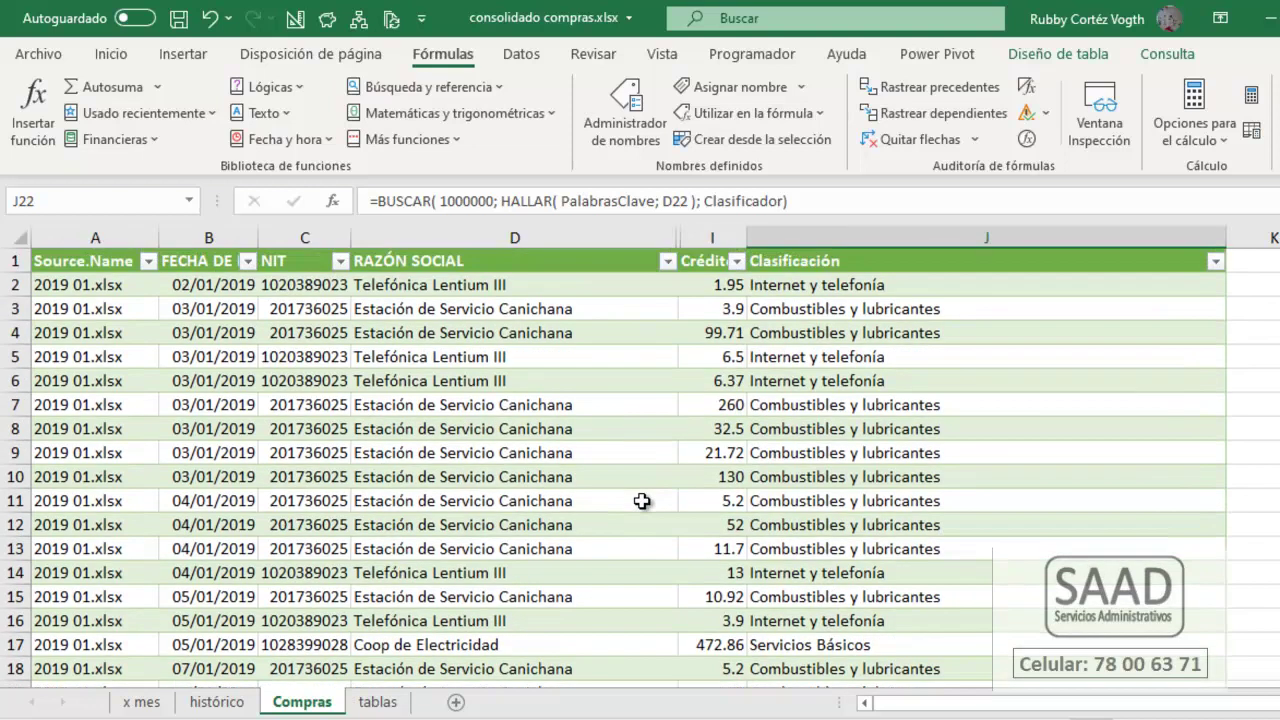
left_click(794, 289)
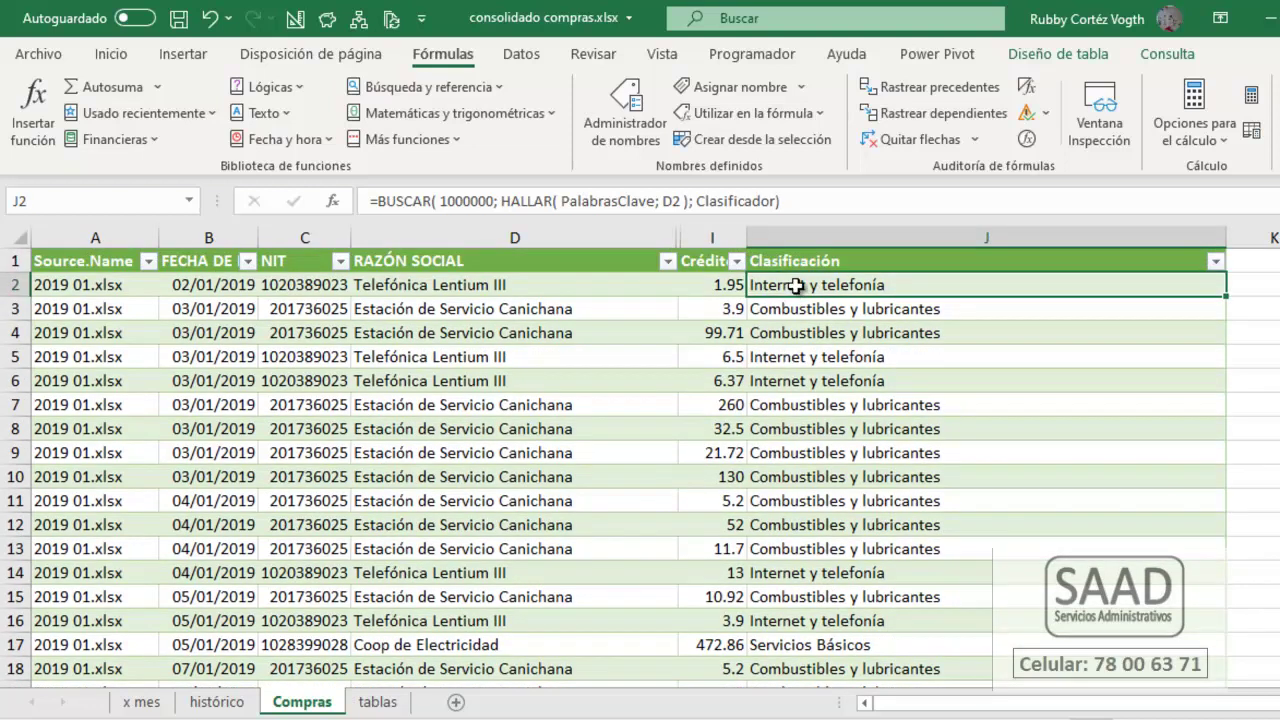
key("ctrl+n")
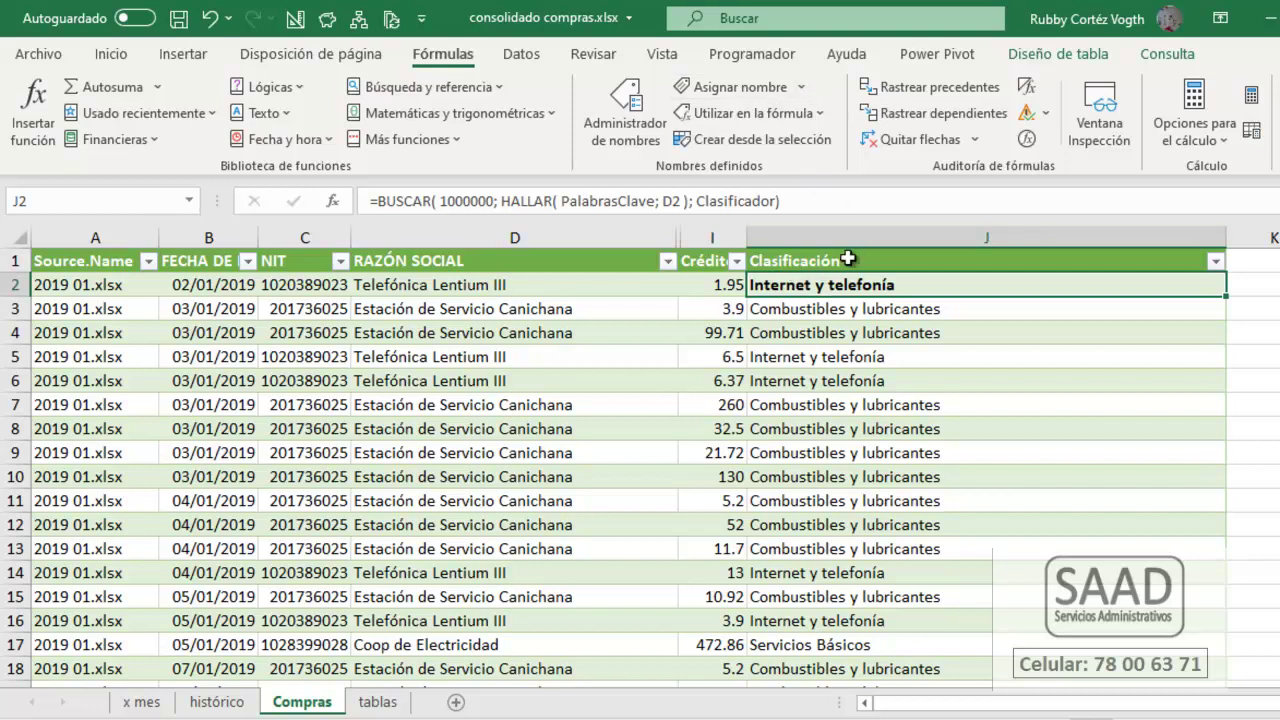
double_click(812, 290)
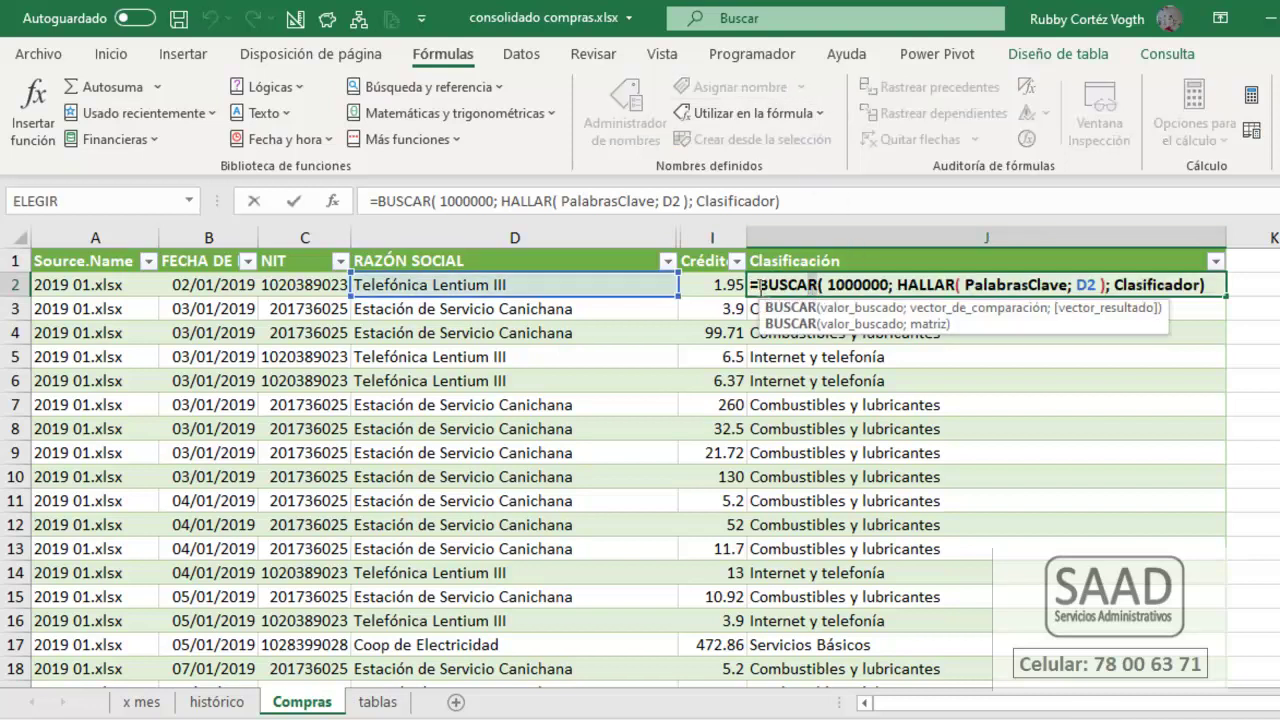
key("End")
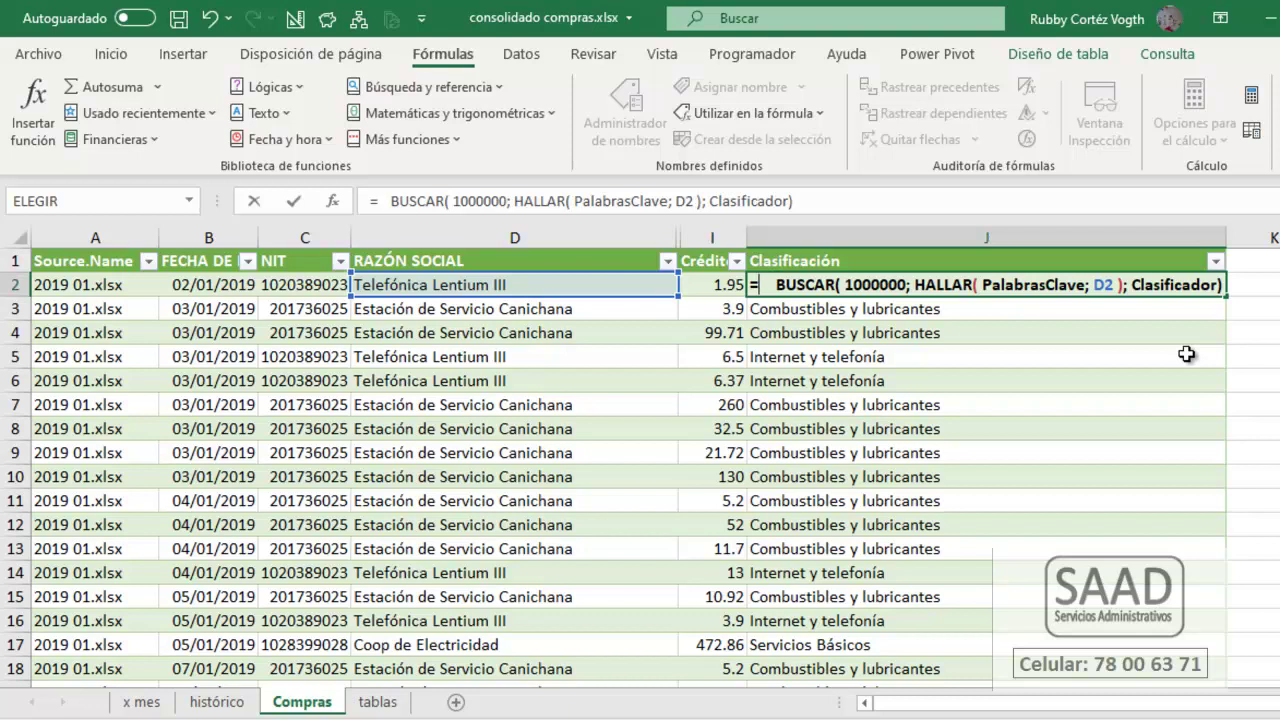
type("si.er")
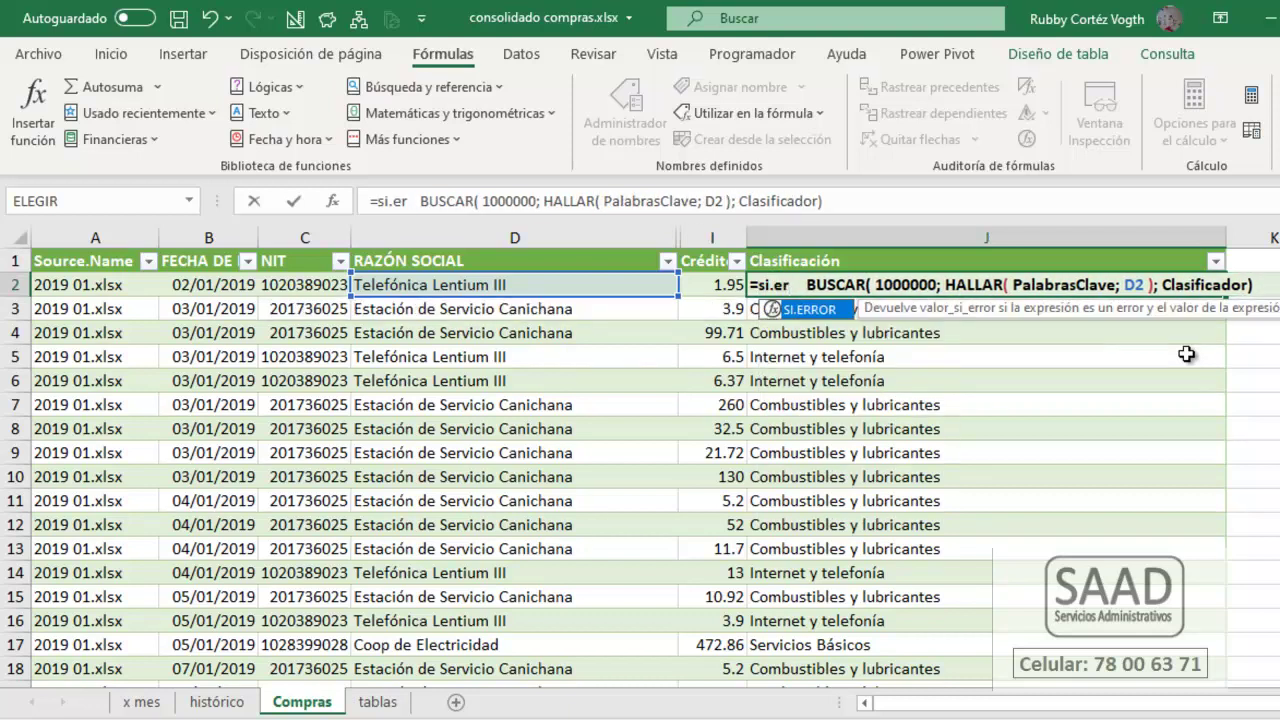
key("Tab")
key("Delete")
key("Delete")
key("Delete")
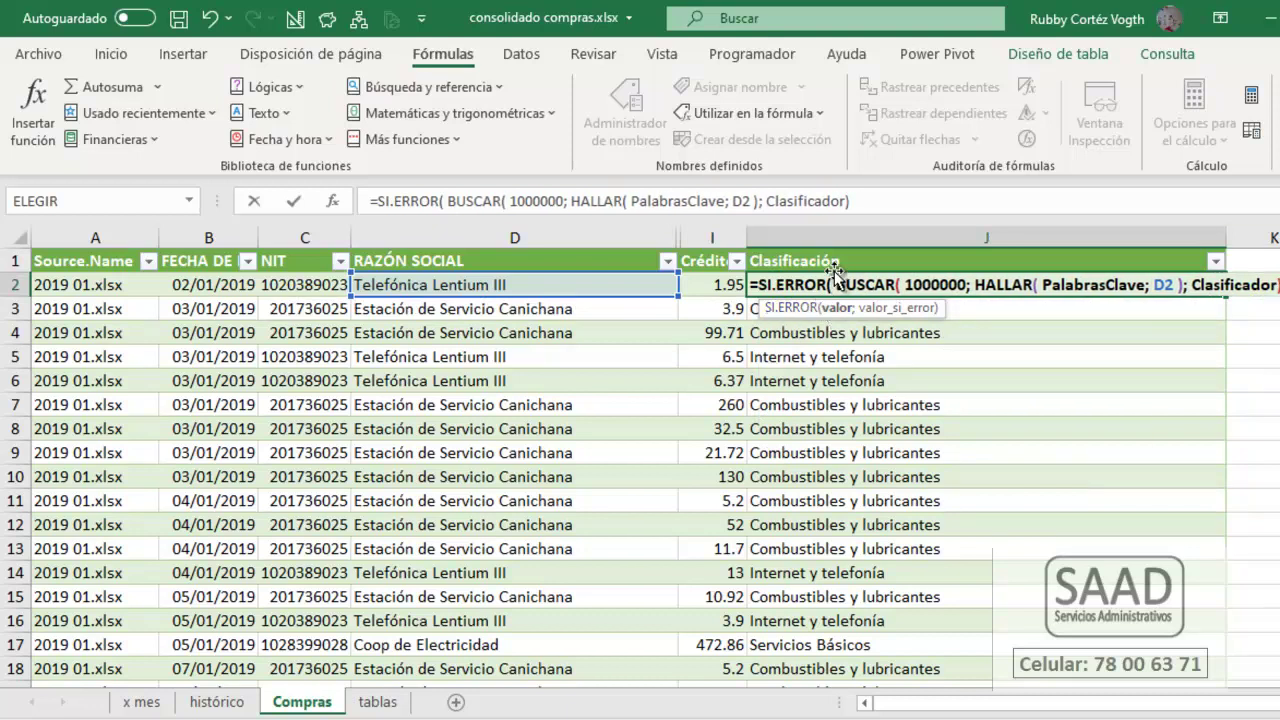
Complete SI.ERROR in J2 with "No Clasificado" as the value for errors, review its first argument and enter the formula.
left_click_drag(839, 284, 1274, 288)
key("Right")
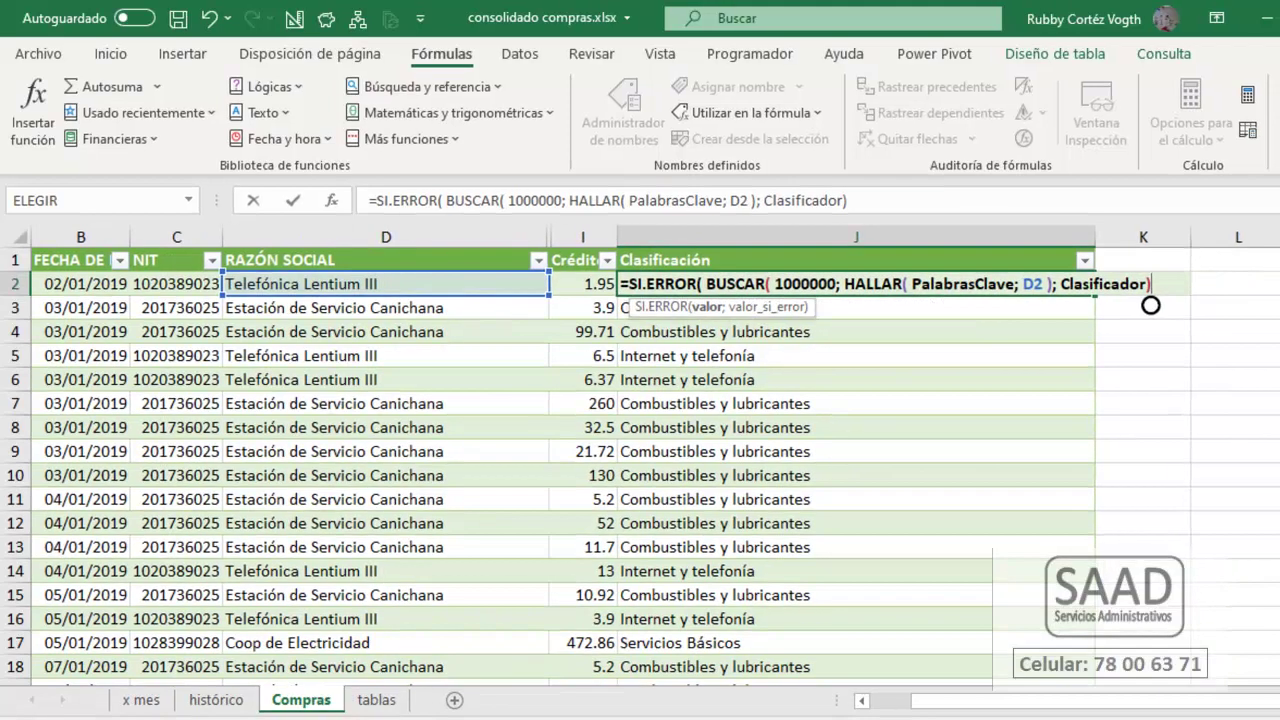
type(";")
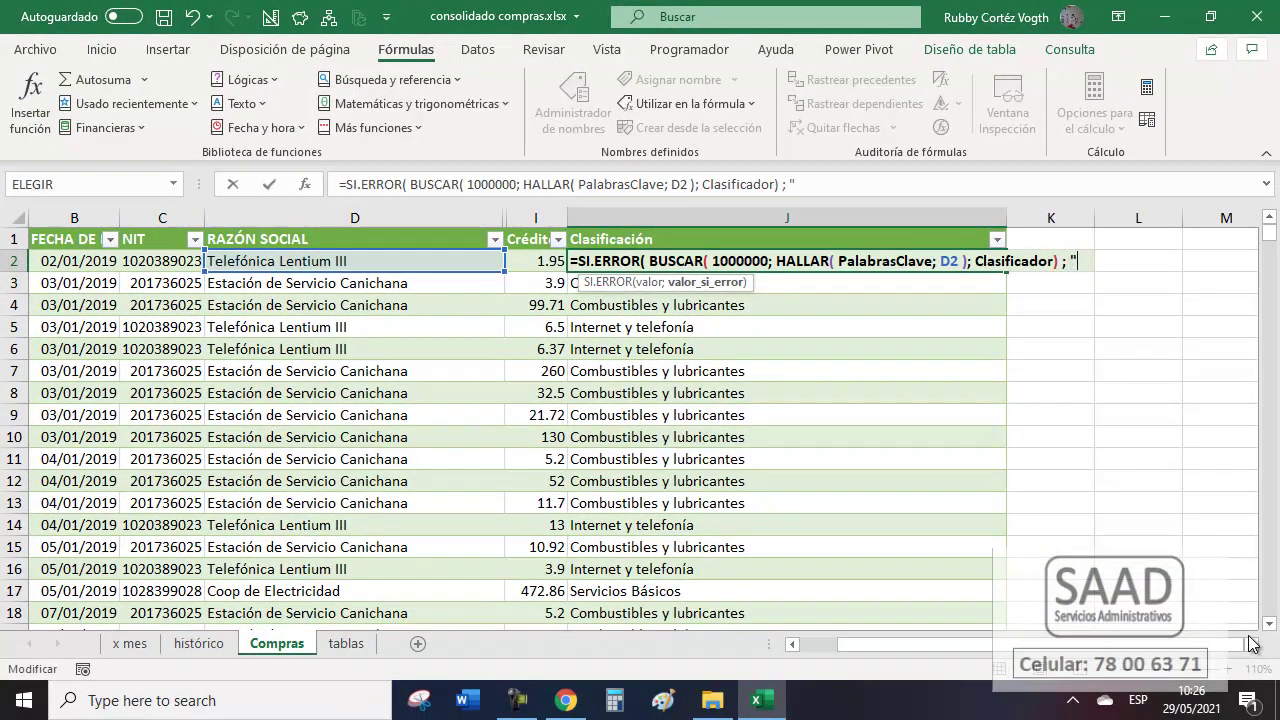
type(" \"No Cla")
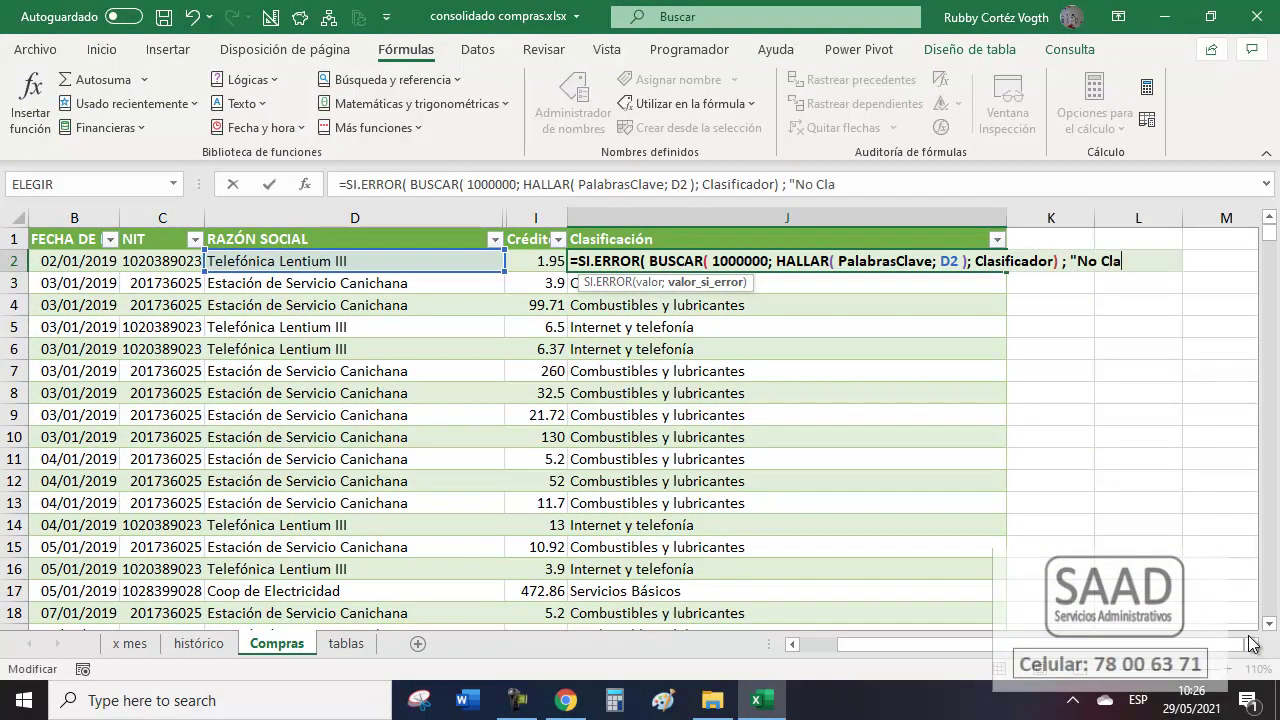
type("sificado\"")
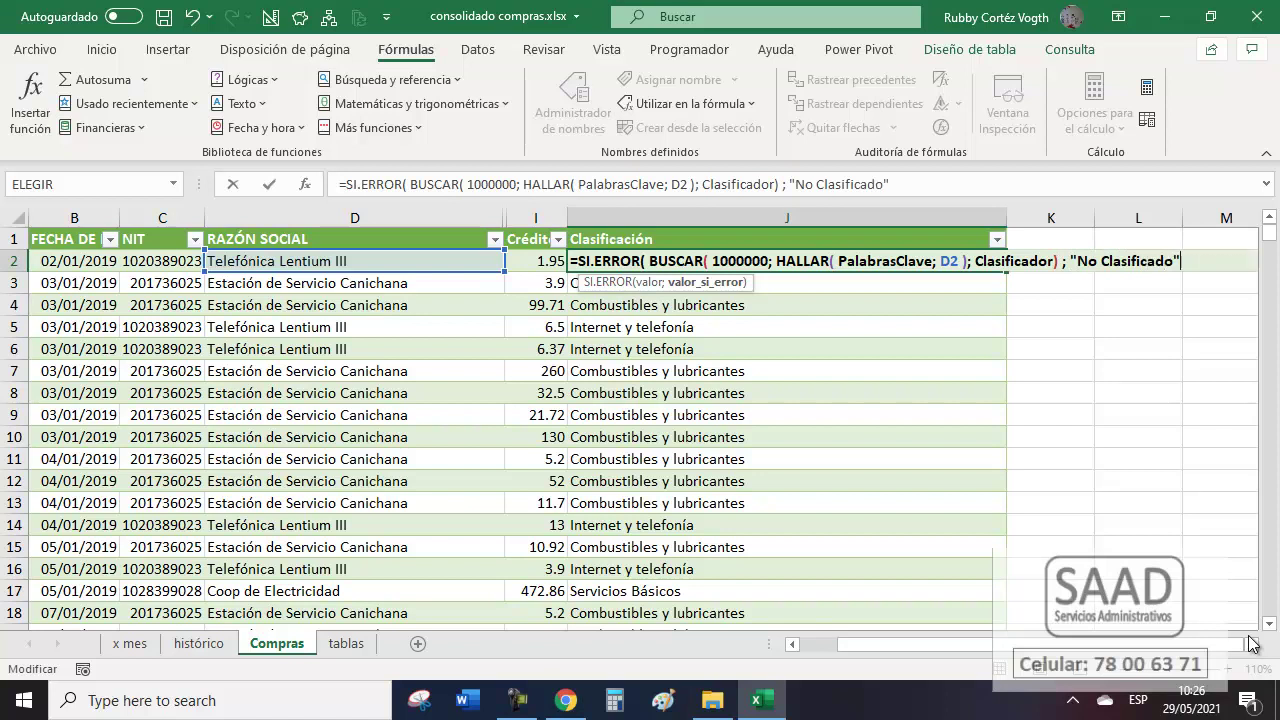
type(" )")
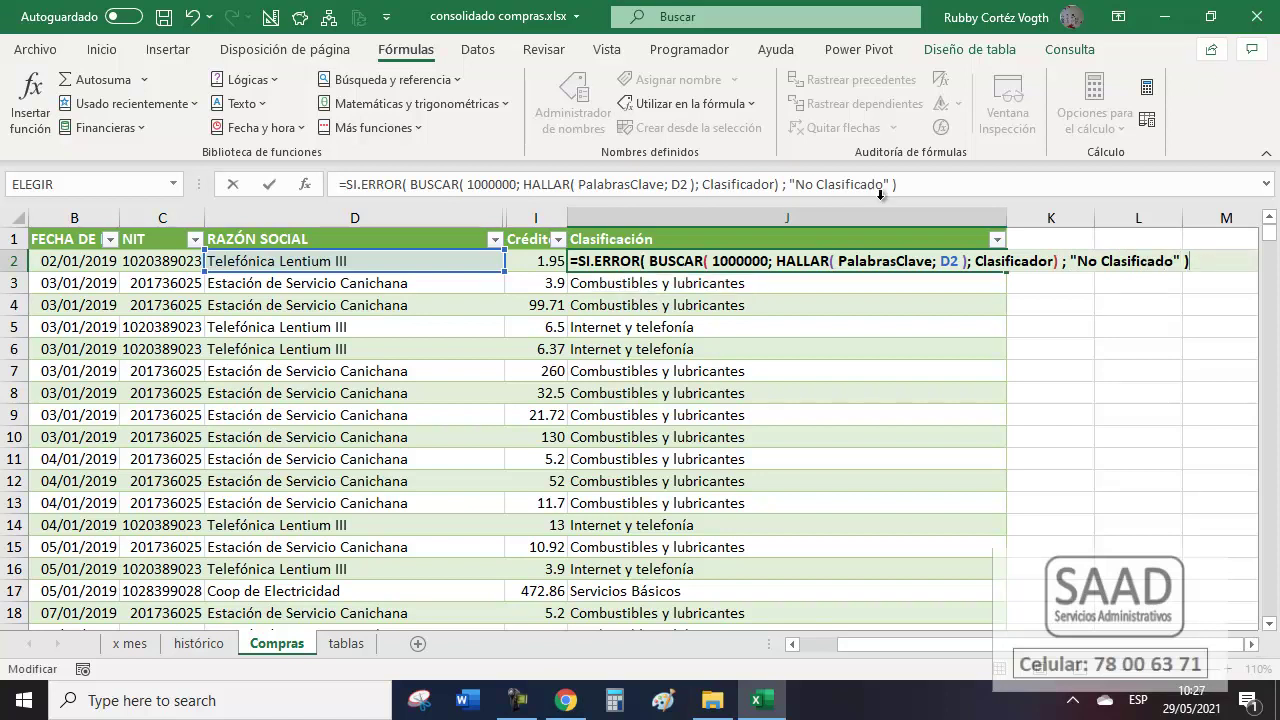
left_click_drag(697, 263, 1070, 255)
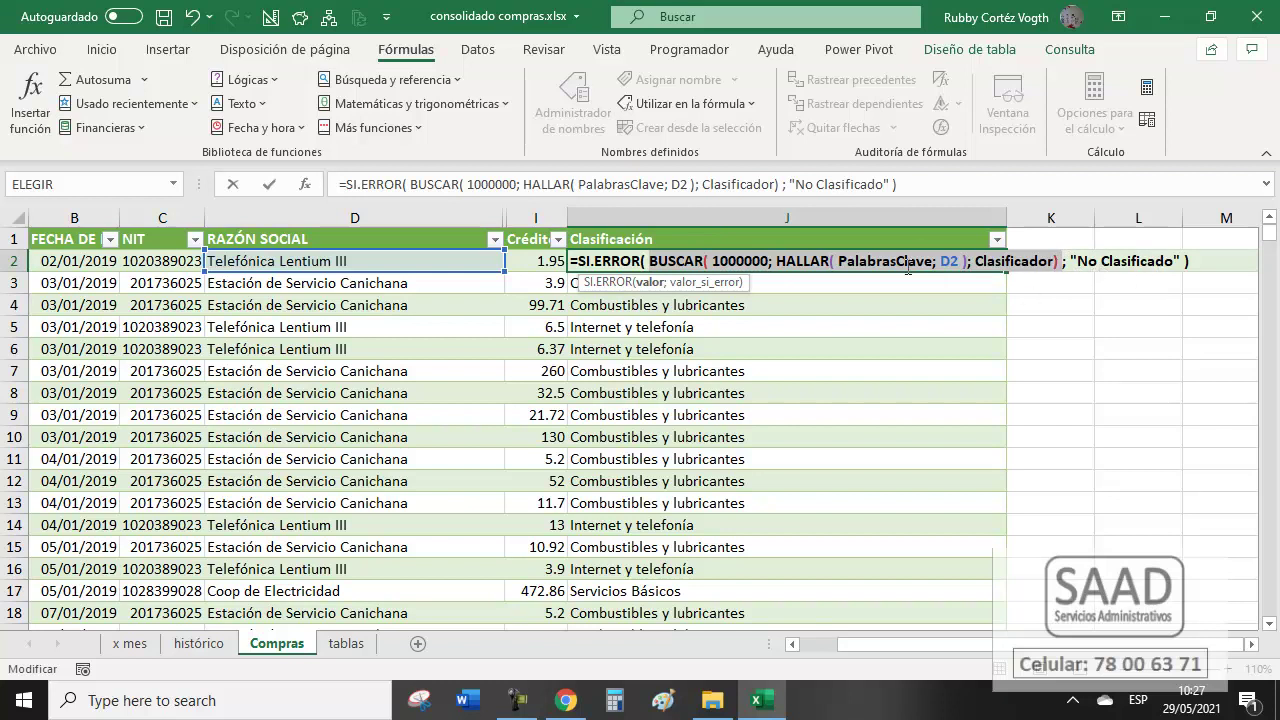
key("Return")
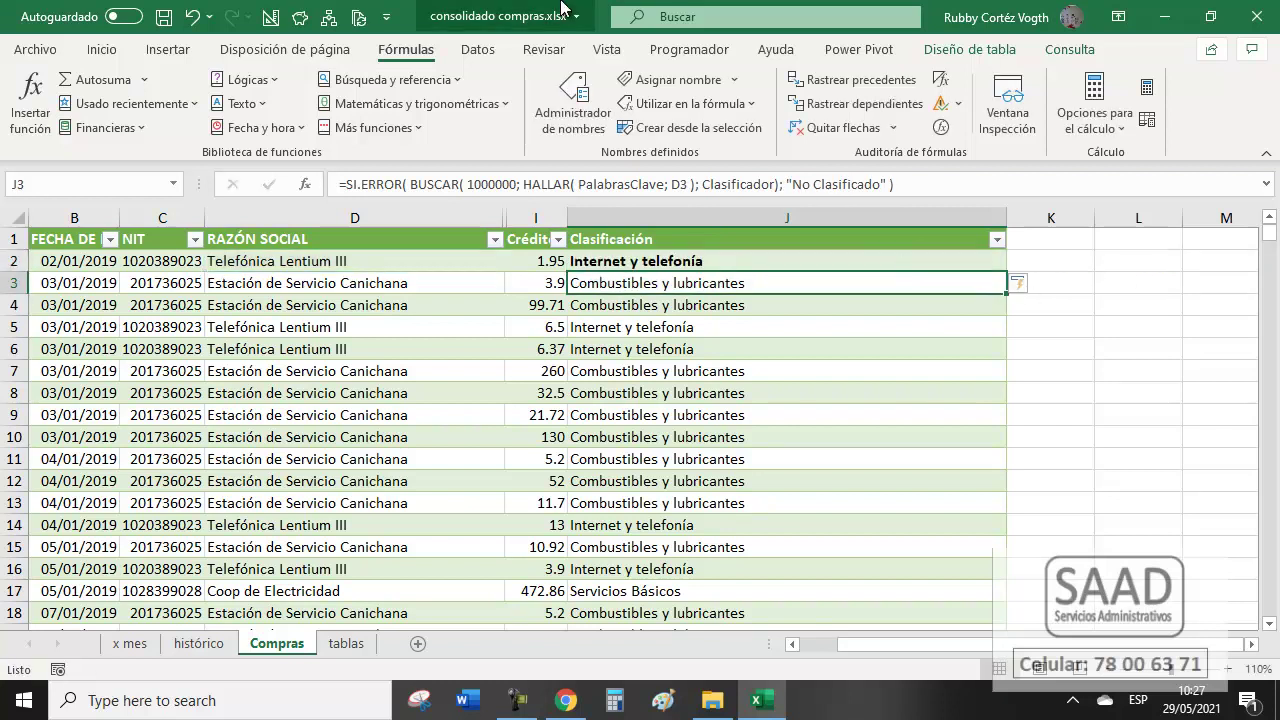
key("Up")
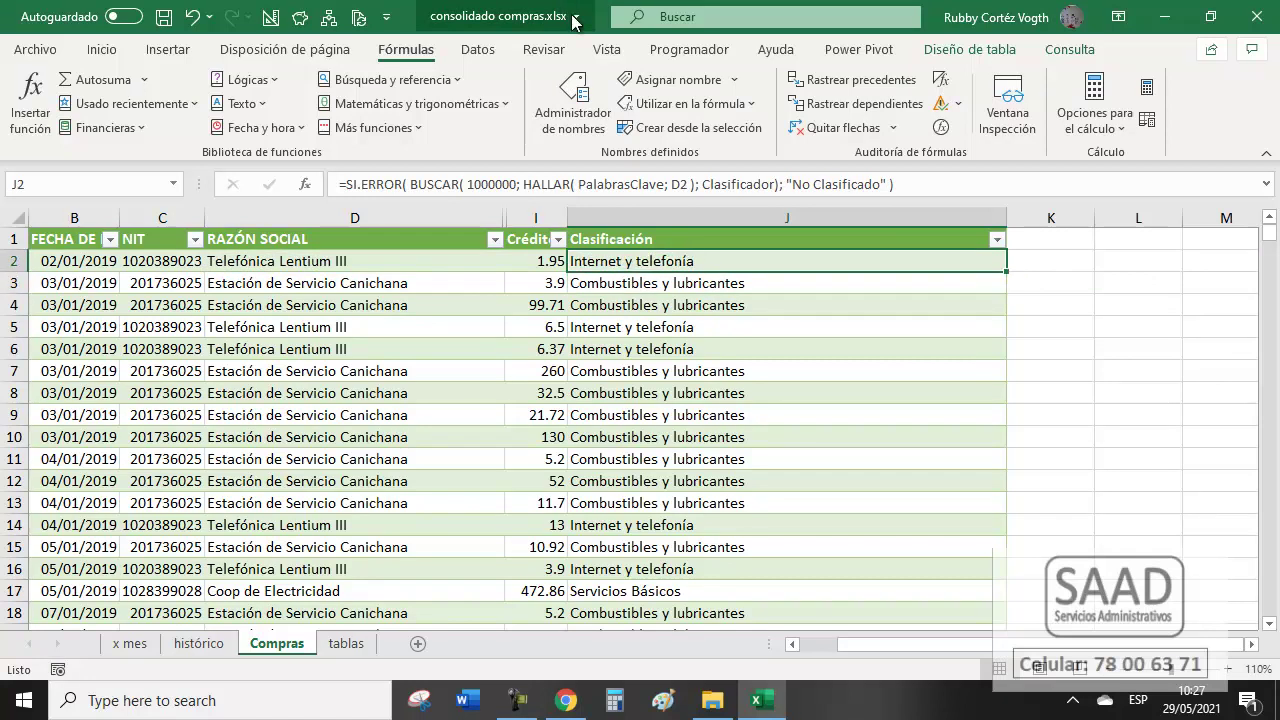
Check the Autorepuestos purchase in row 34, add keyword Repuestos with classifier Repuestos y Accesorios in row 17 of tablas, and return to Compras.
scroll(498, 418, "down", 10)
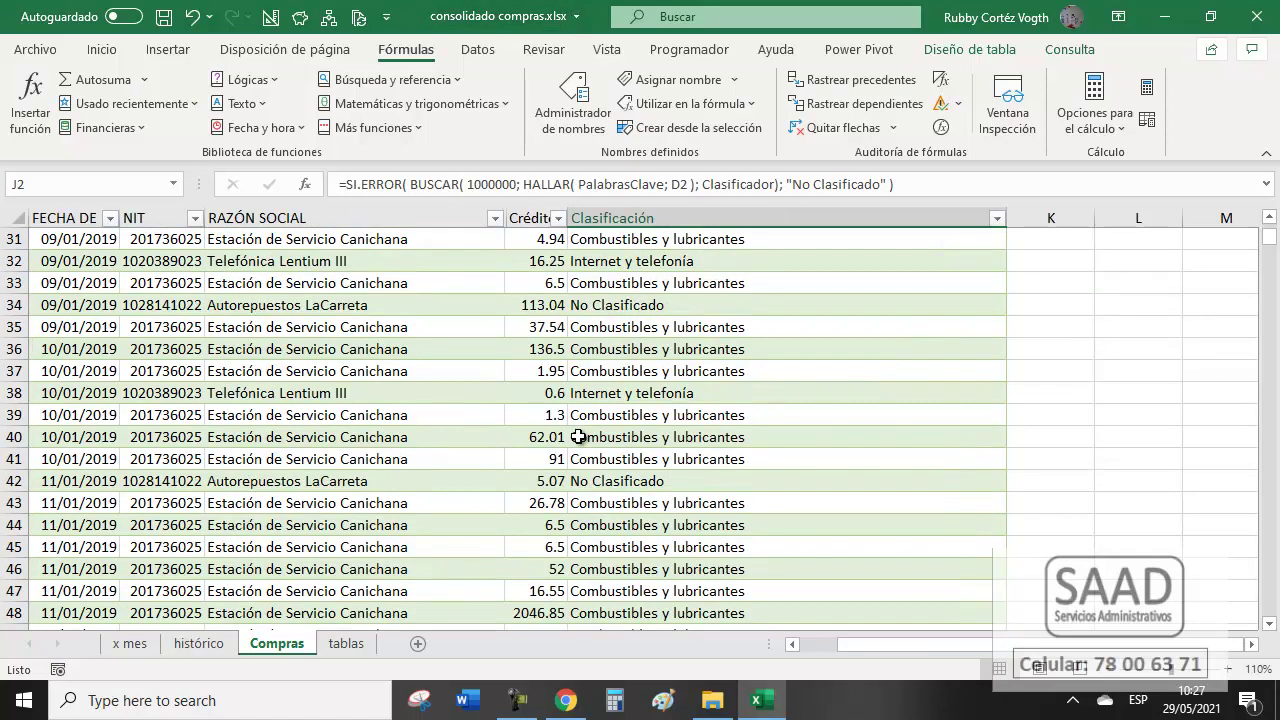
left_click(329, 308)
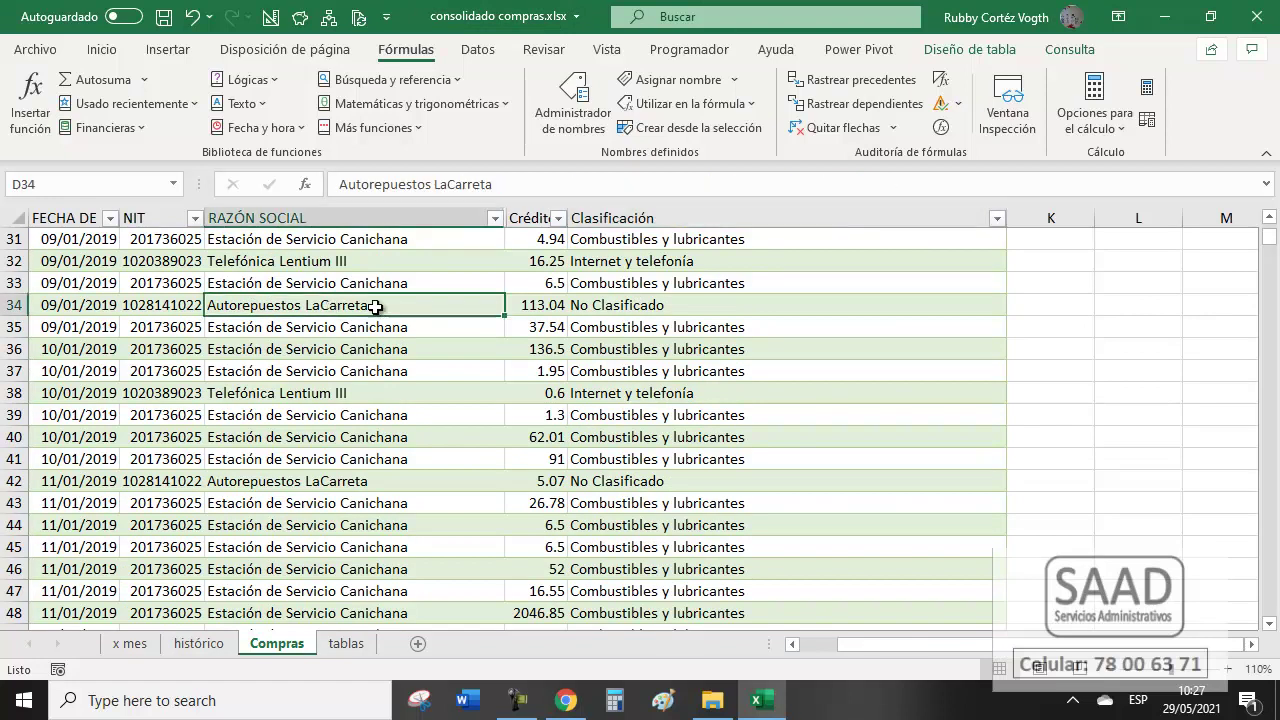
left_click_drag(329, 308, 620, 310)
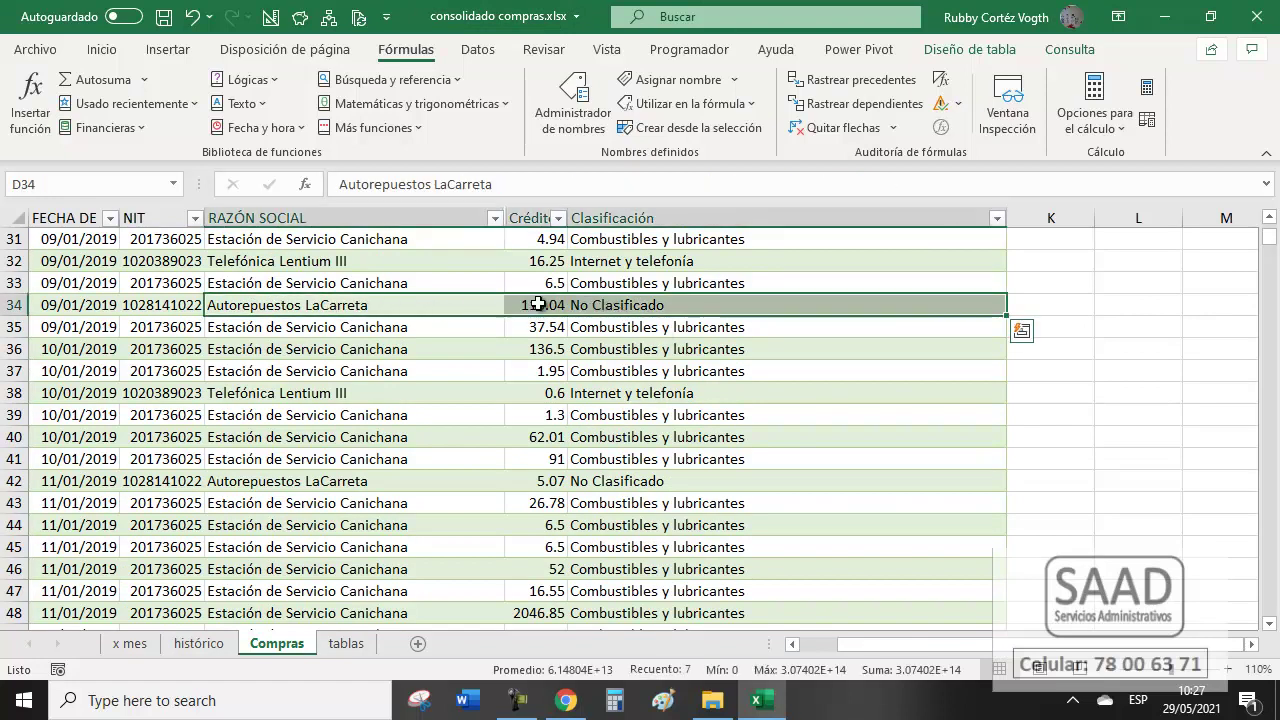
left_click(610, 306)
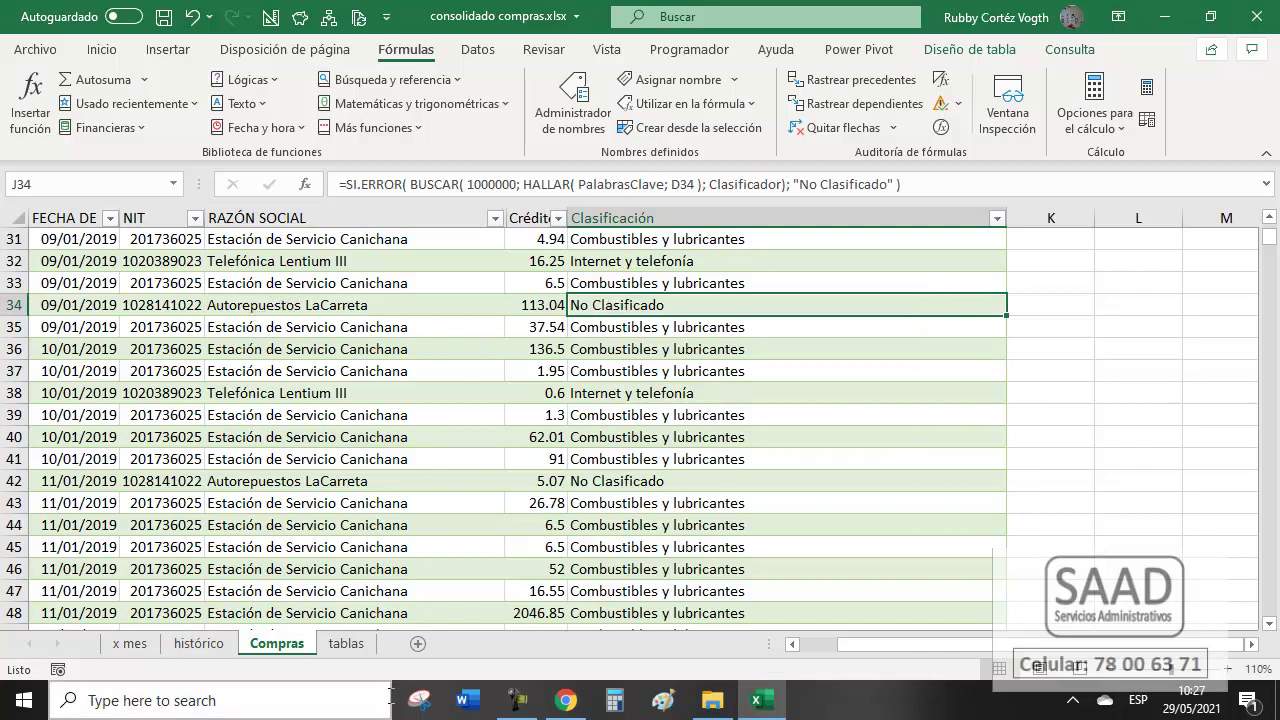
left_click(346, 643)
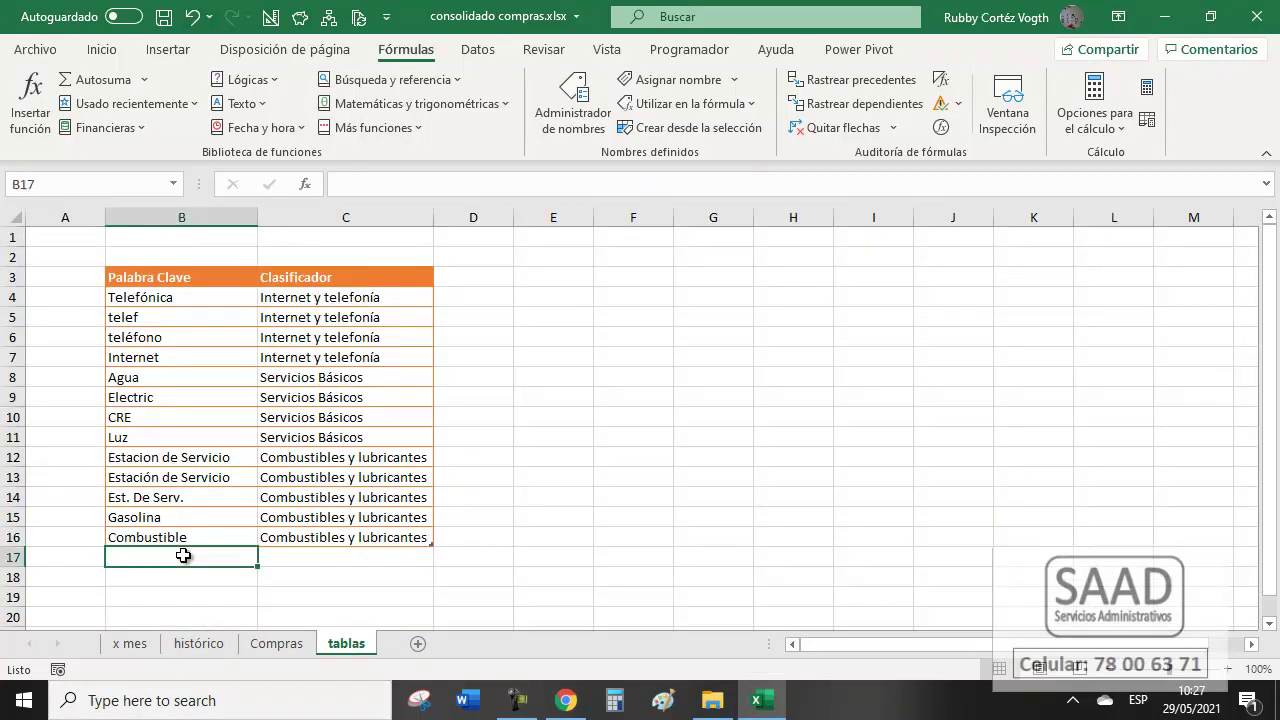
type("Repuestos")
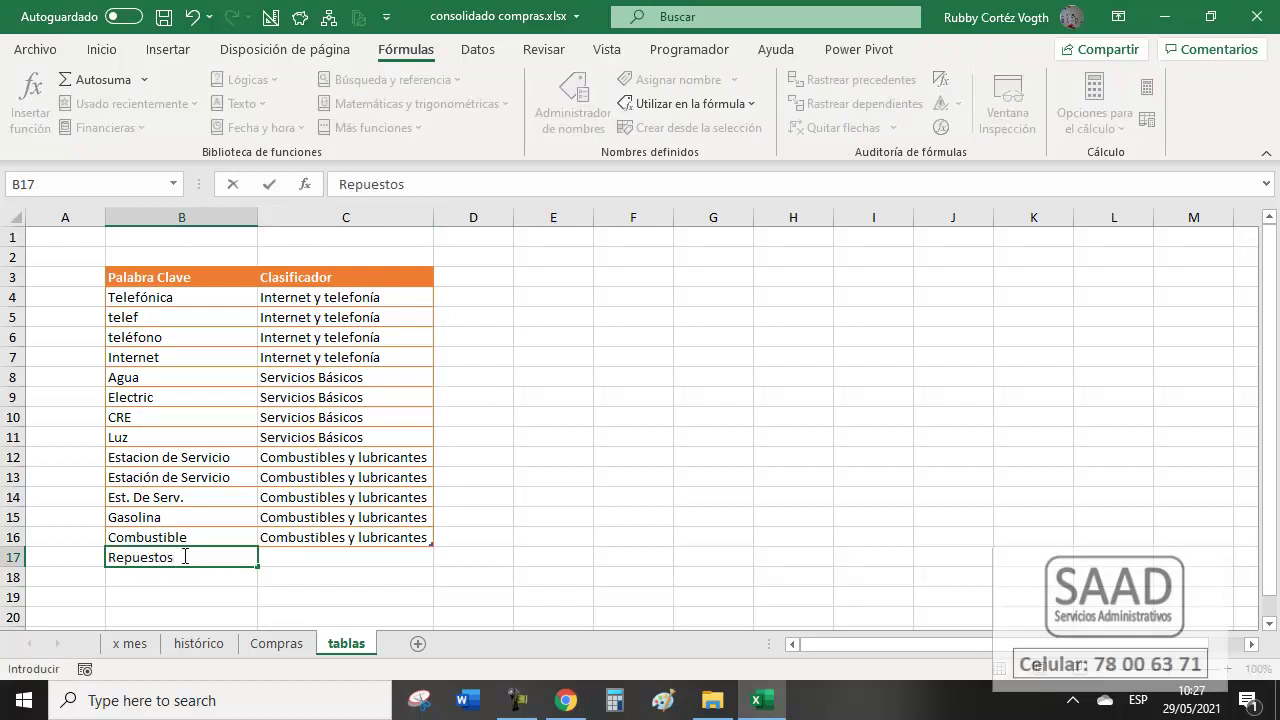
key("Tab")
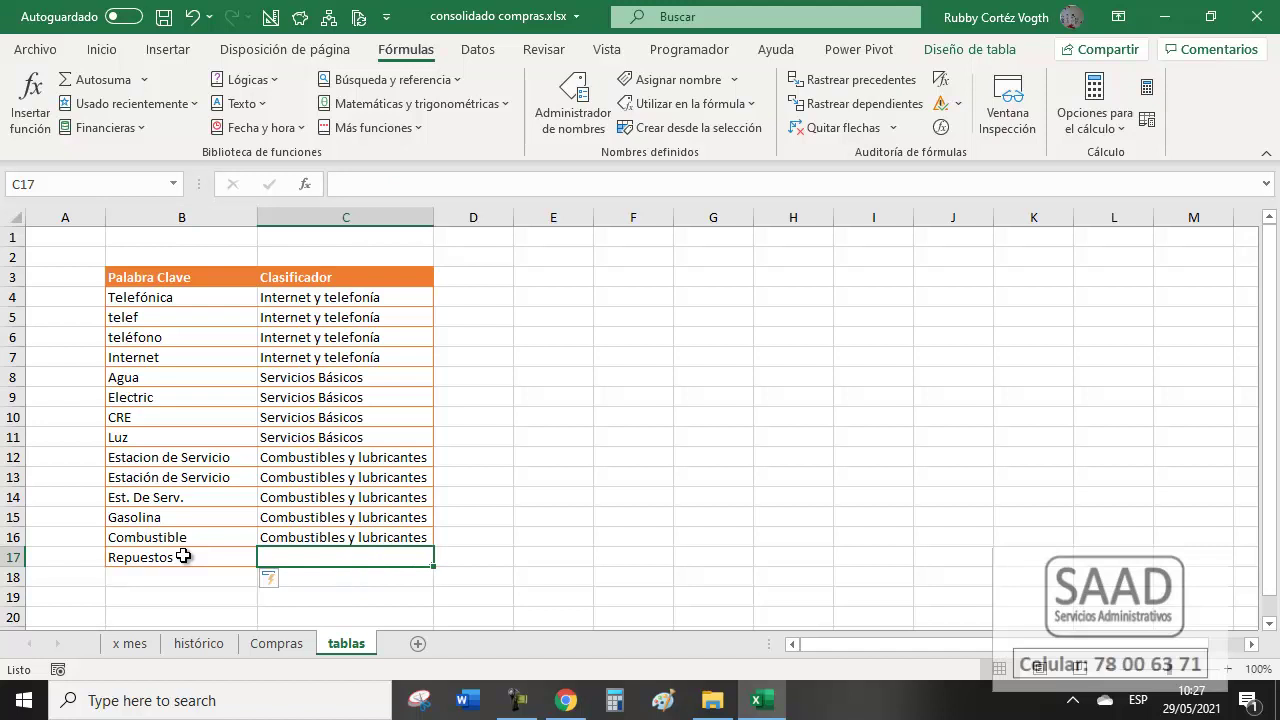
type("Repuestos y Acces")
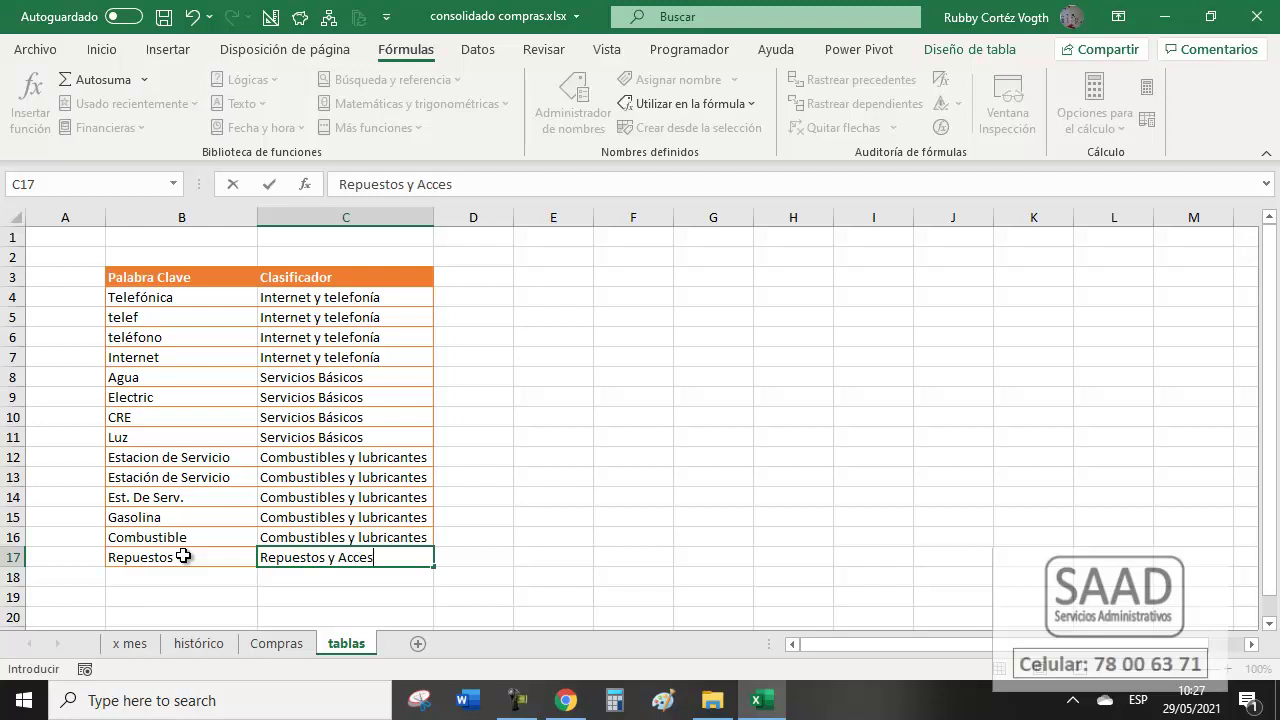
type("orios")
key("Return")
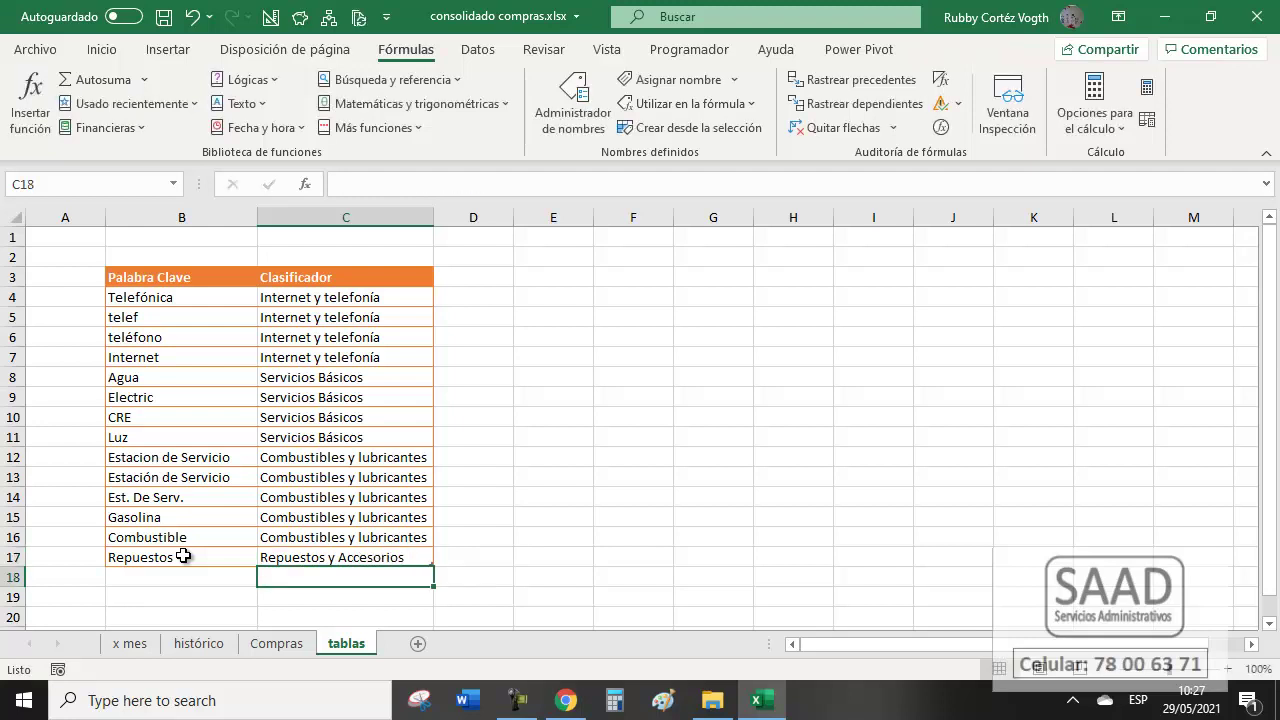
left_click(270, 643)
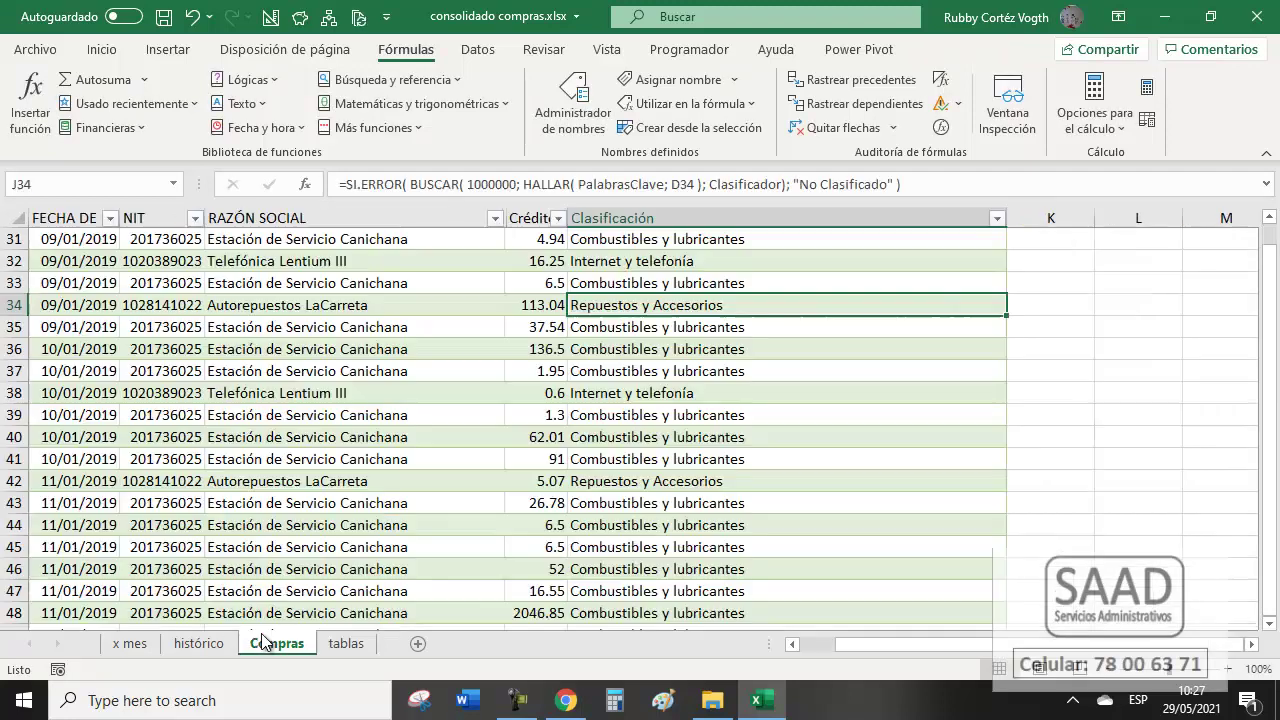
Compare the suppliers and their classifications in rows 34 and 22 of the Compras table.
left_click_drag(280, 306, 676, 309)
left_click(676, 309)
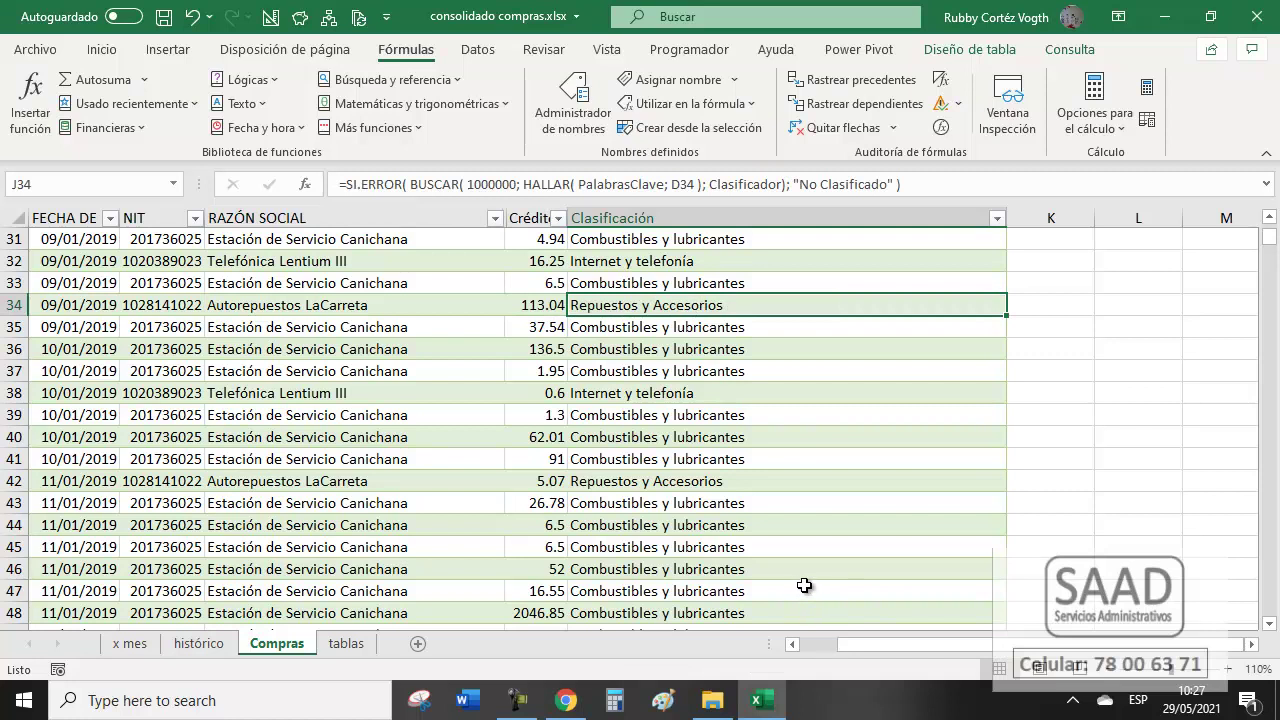
scroll(804, 585, "up", 10)
scroll(813, 573, "down", 3)
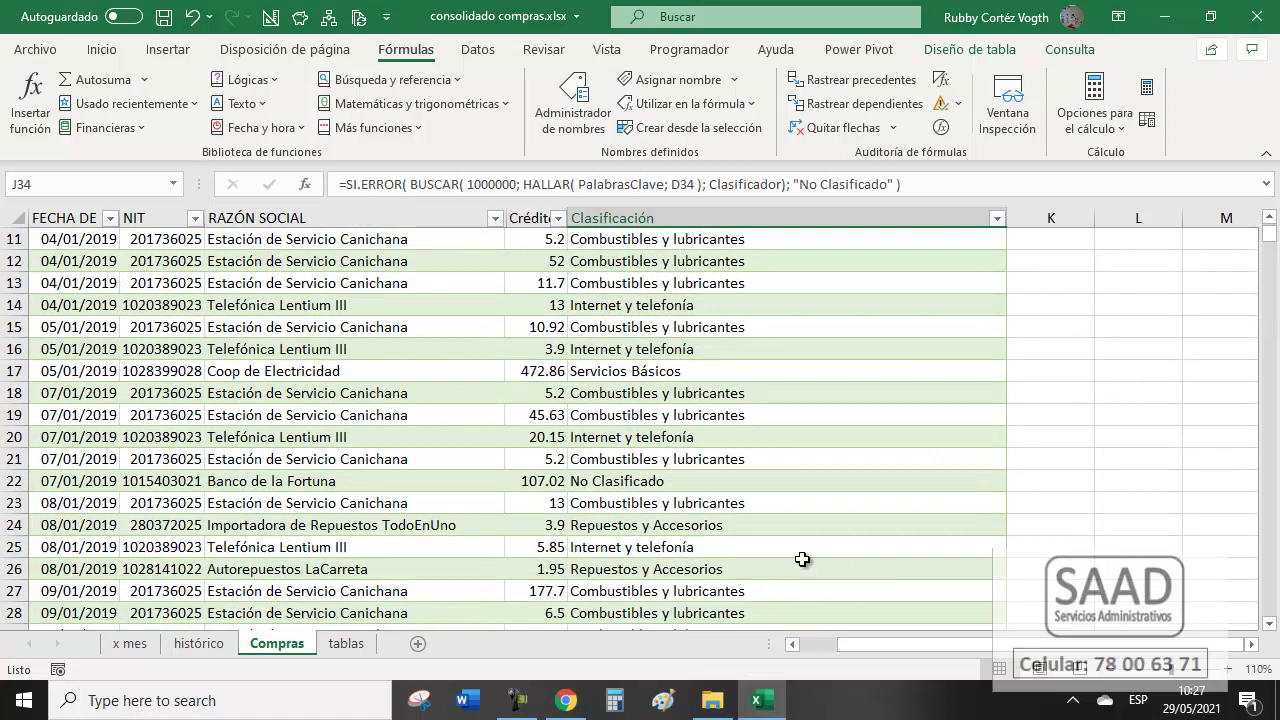
left_click_drag(338, 487, 600, 484)
scroll(640, 500, "up", 3)
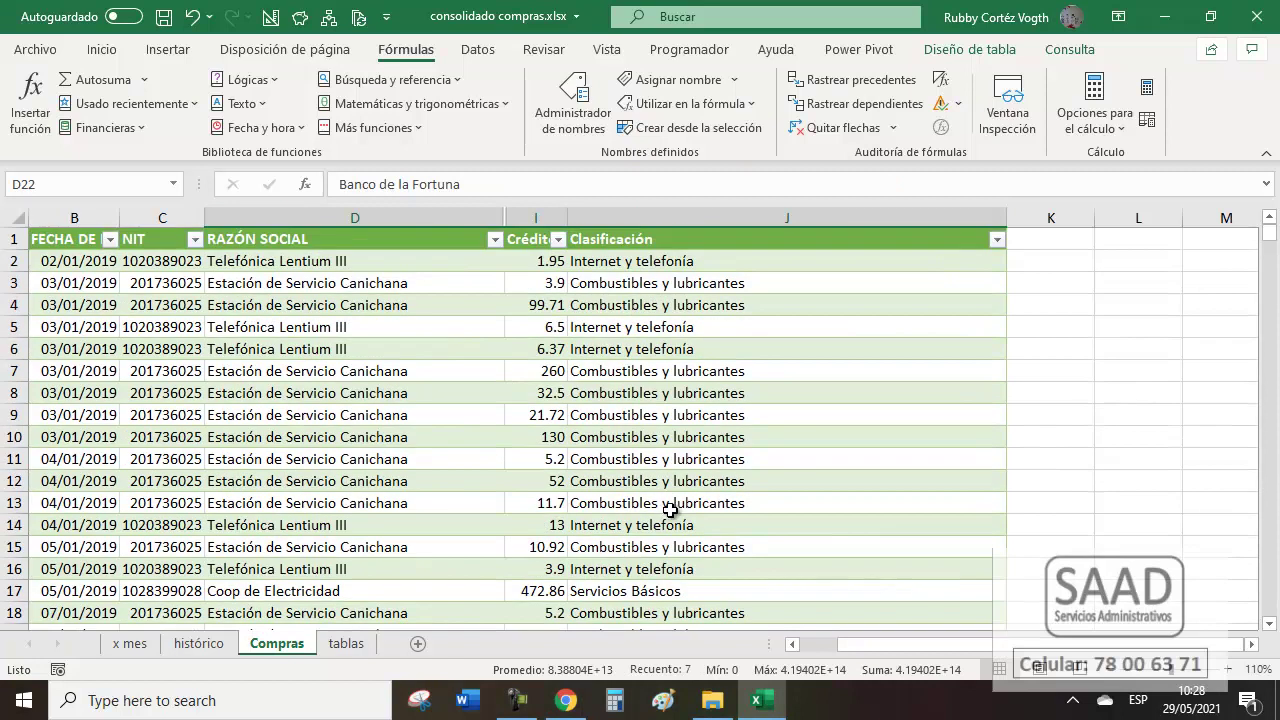
Turn off the banded rows of the TablaCompras table and look over its rows.
left_click(700, 350)
left_click(708, 305)
left_click(711, 263)
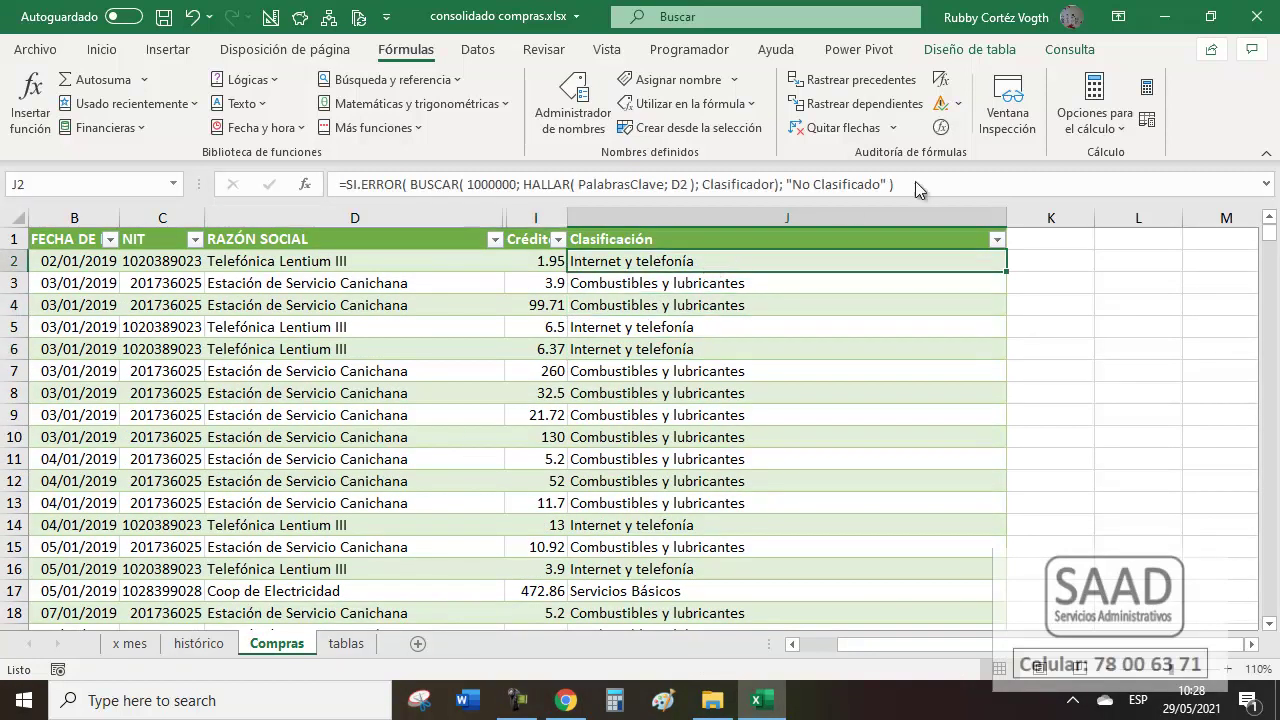
left_click(1000, 52)
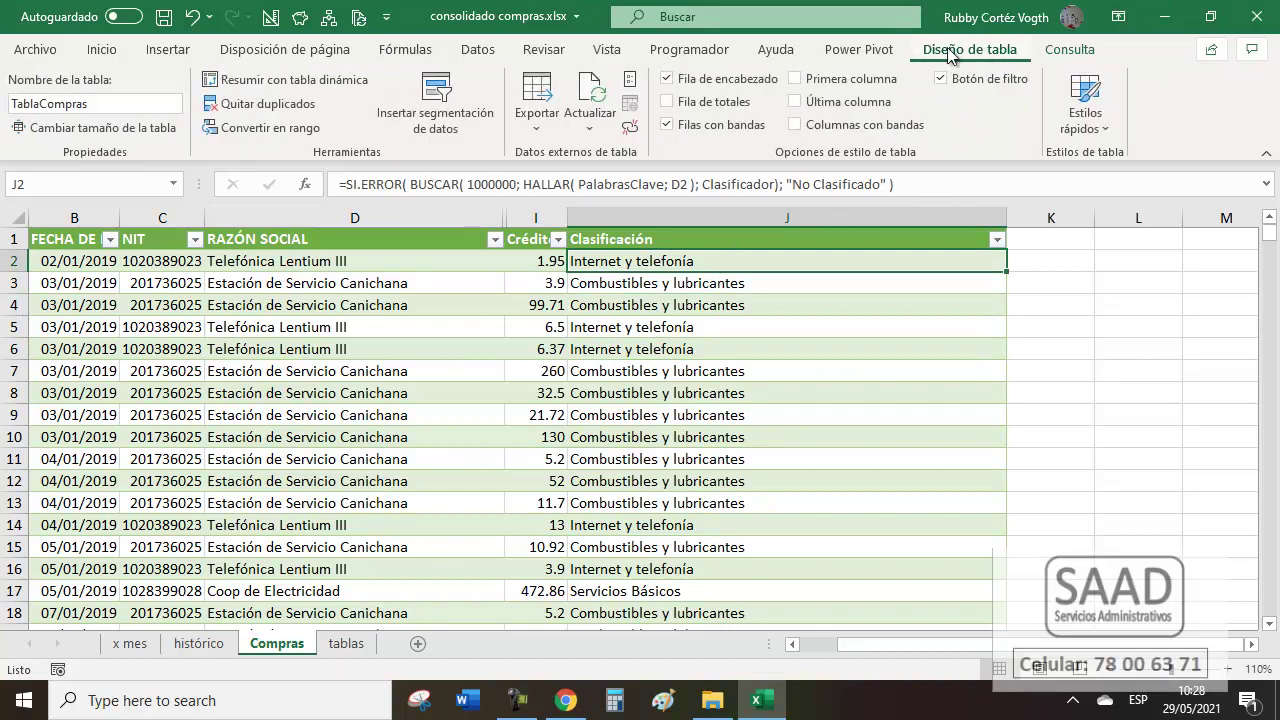
left_click(667, 125)
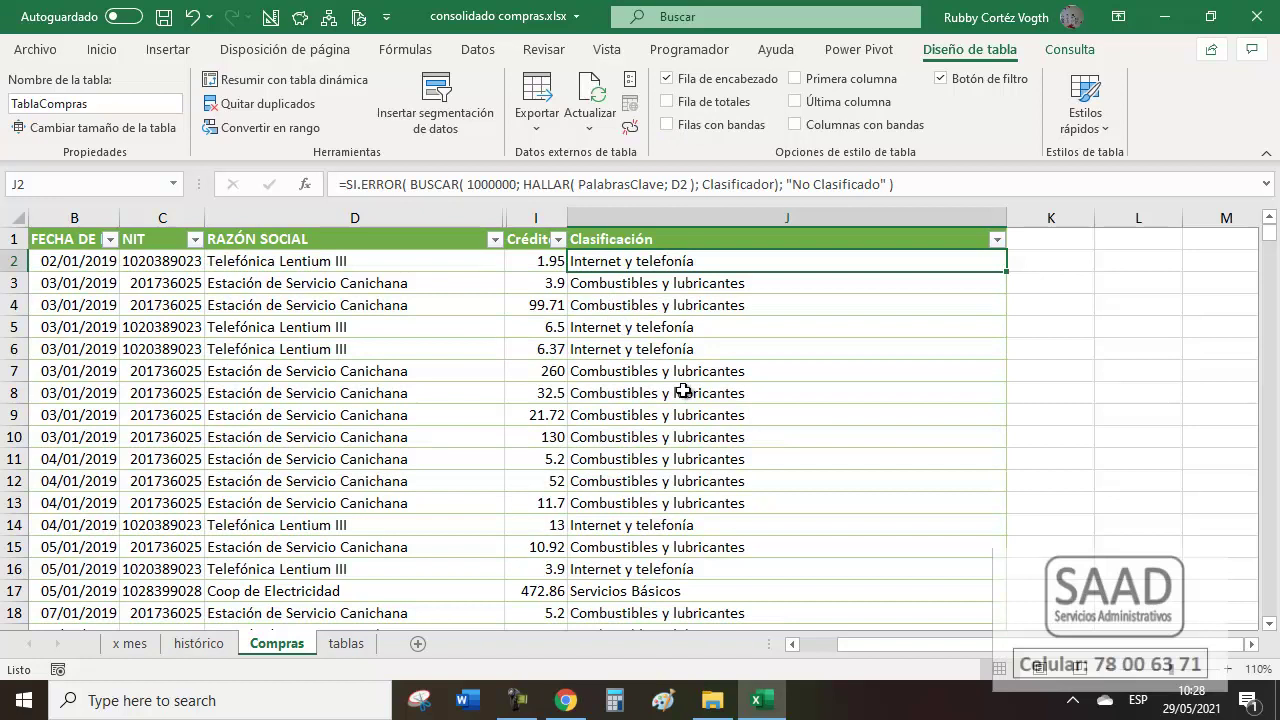
scroll(684, 394, "down", 16)
scroll(688, 398, "up", 16)
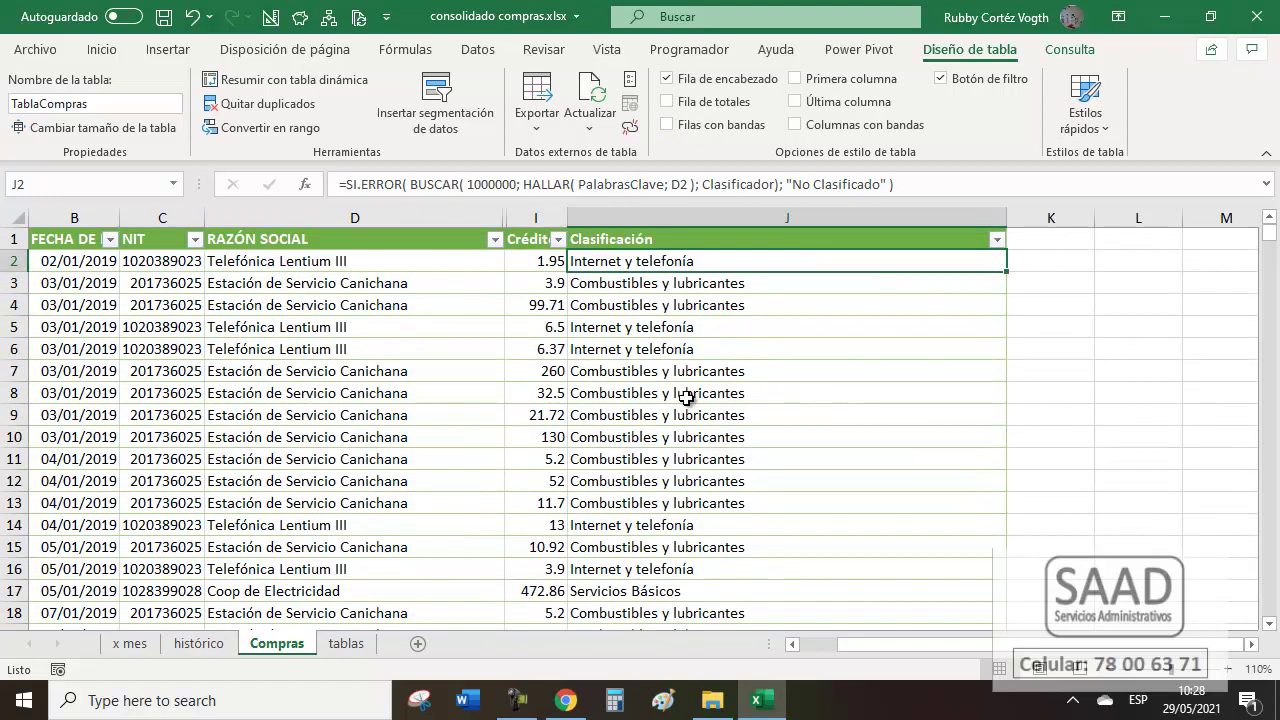
Filter the Clasificación column to show only No Clasificado, review the suppliers, and clear the filter.
left_click(996, 240)
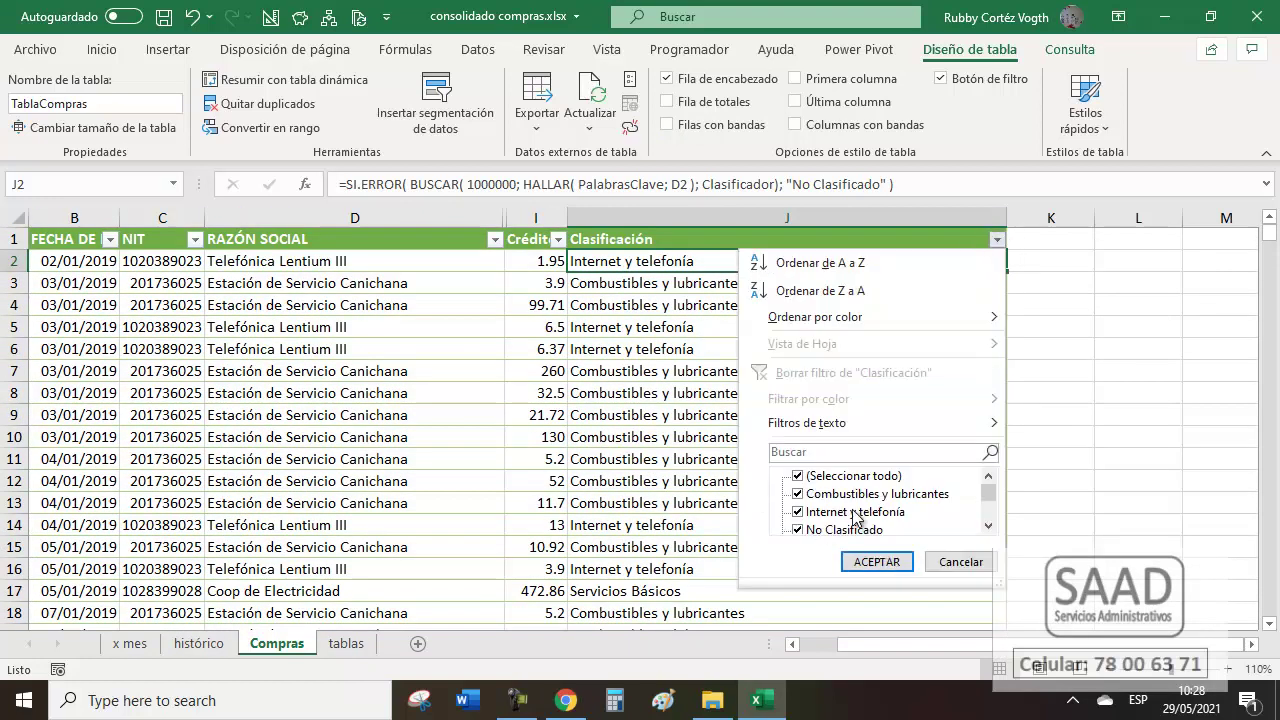
left_click(797, 477)
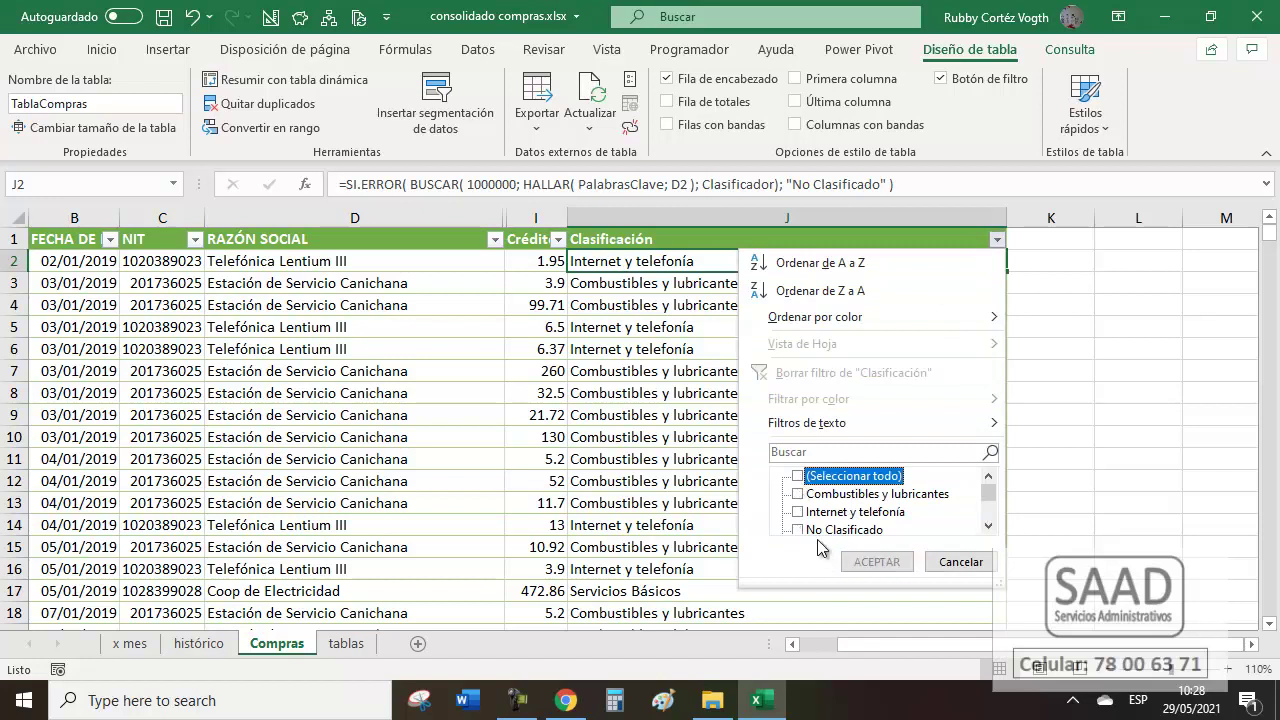
left_click(812, 530)
left_click(876, 562)
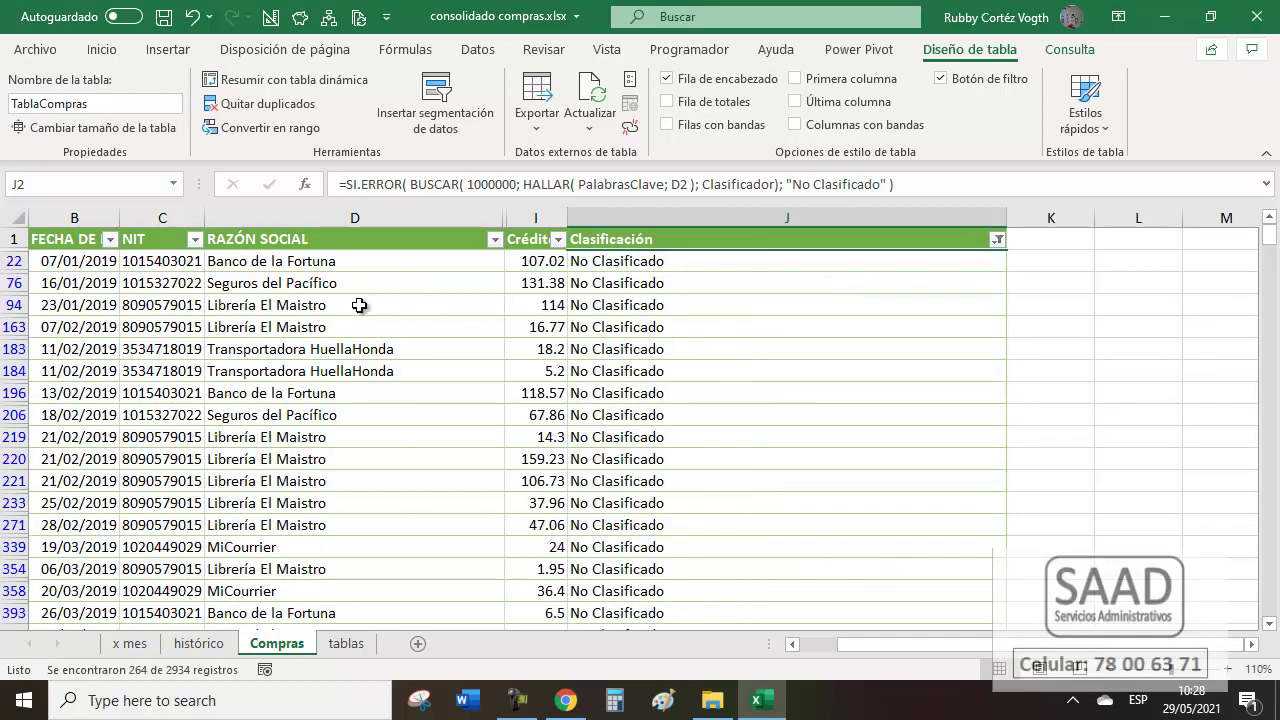
left_click(996, 241)
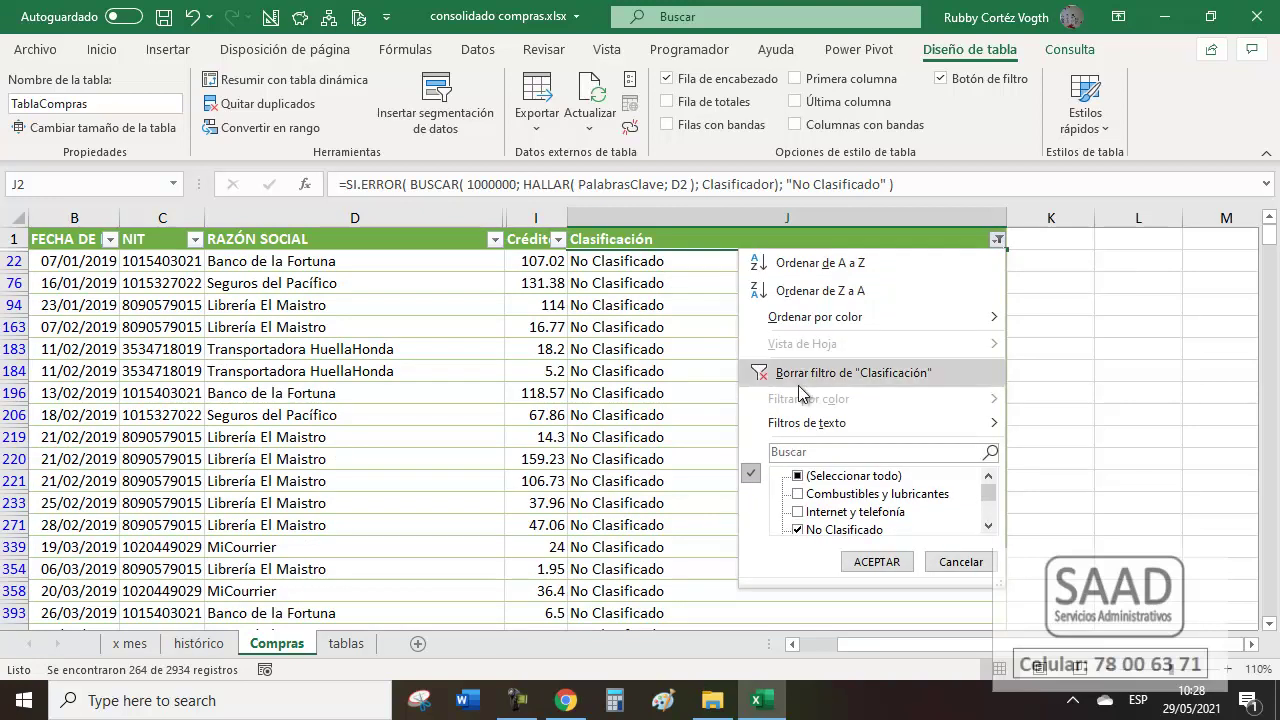
left_click(800, 373)
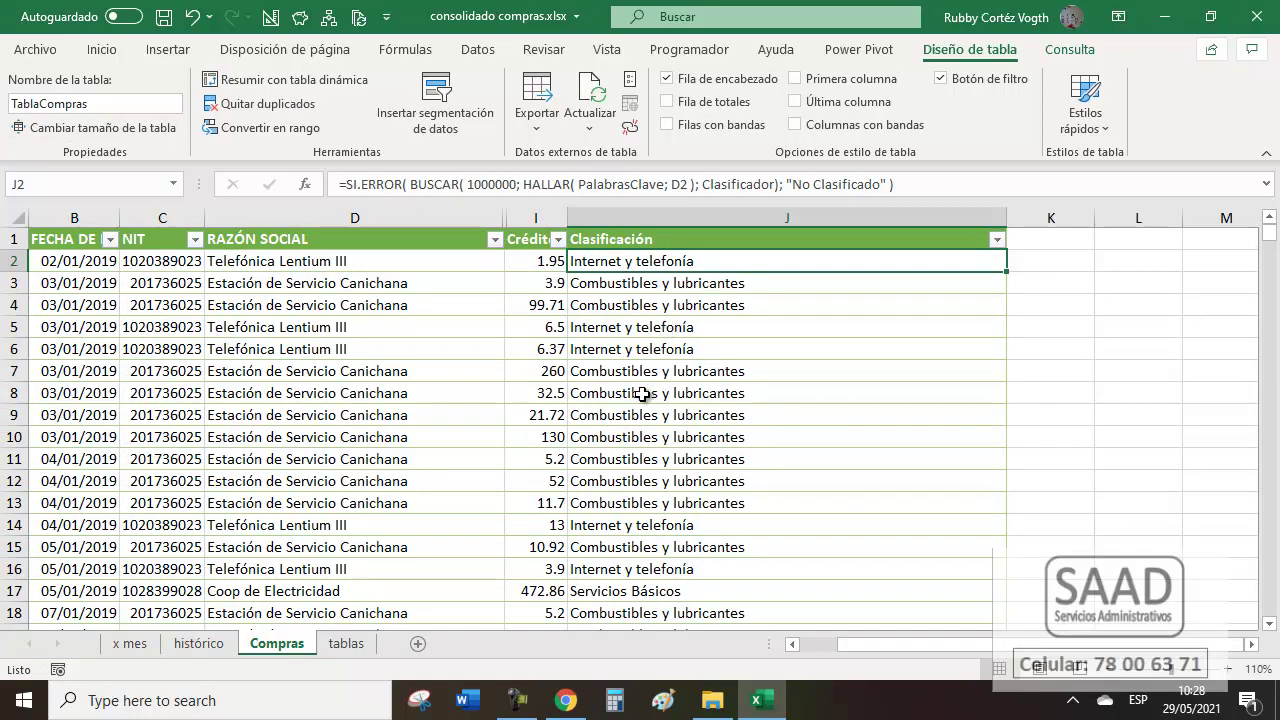
Add an equal-to conditional format for "No Clasificado" on the whole Clasificación column from J2, with Relleno rojo claro con texto rojo oscuro.
key("ctrl+shift+Down")
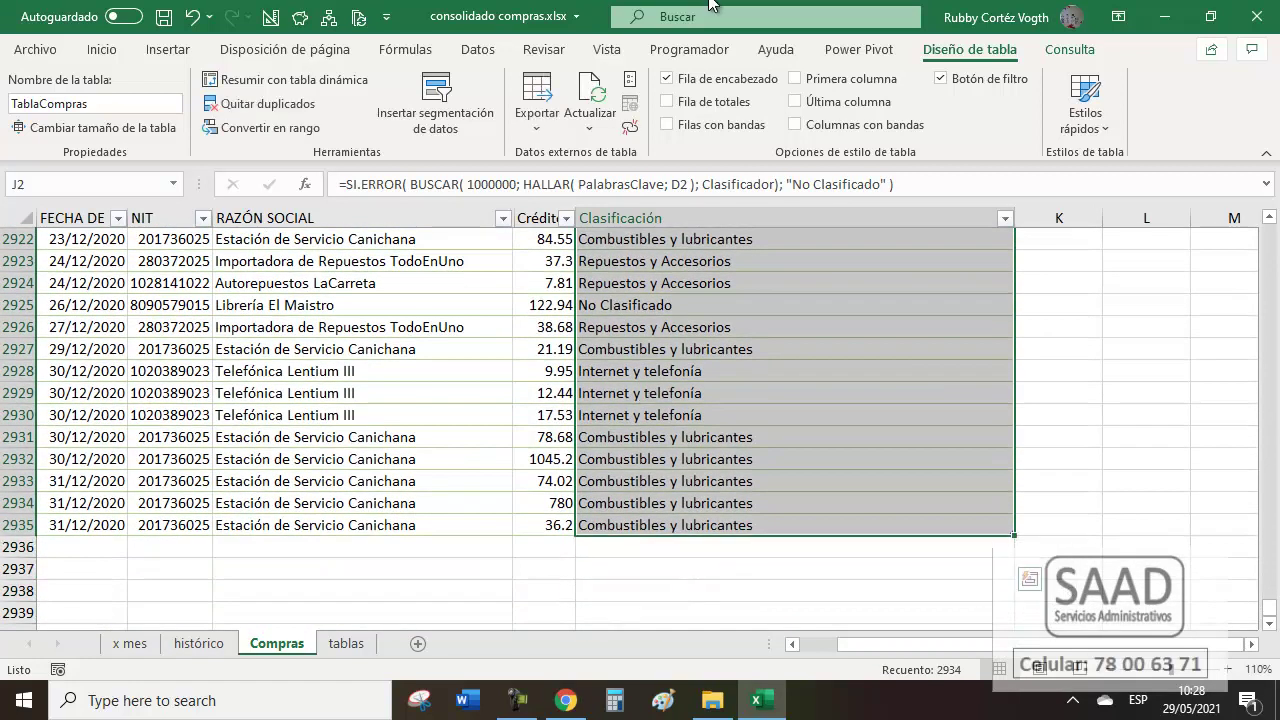
left_click(110, 49)
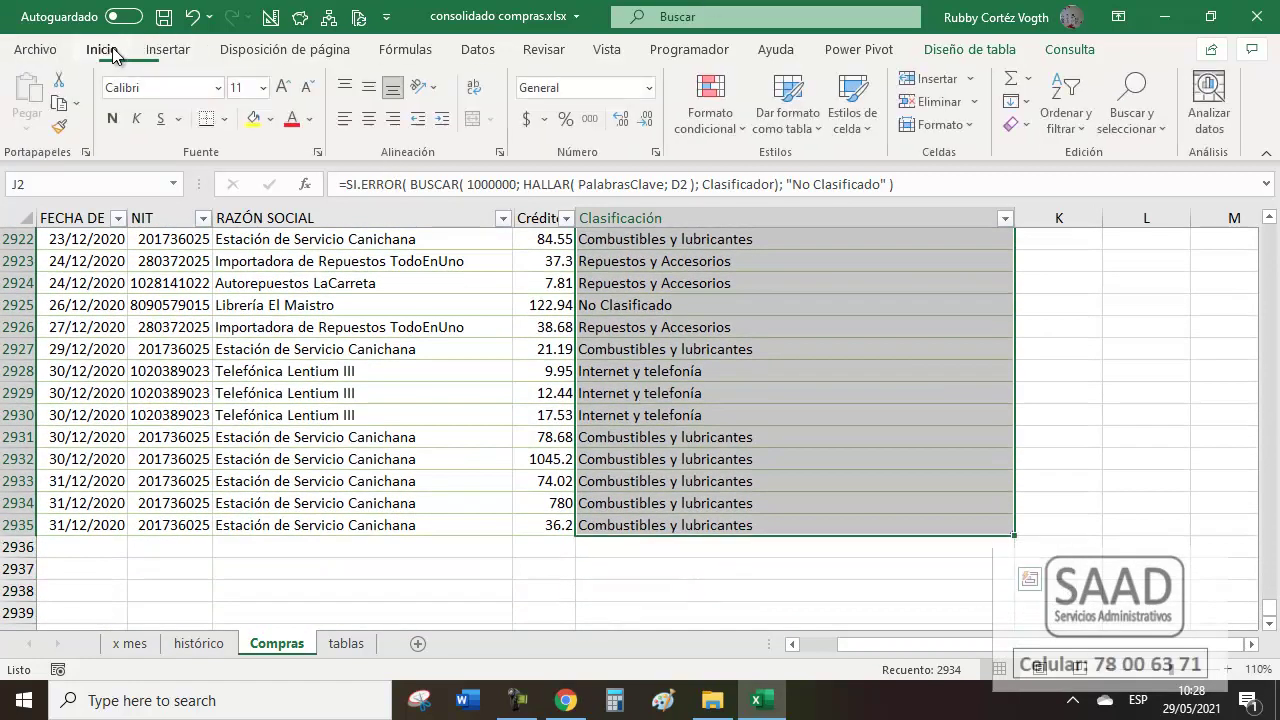
left_click(708, 127)
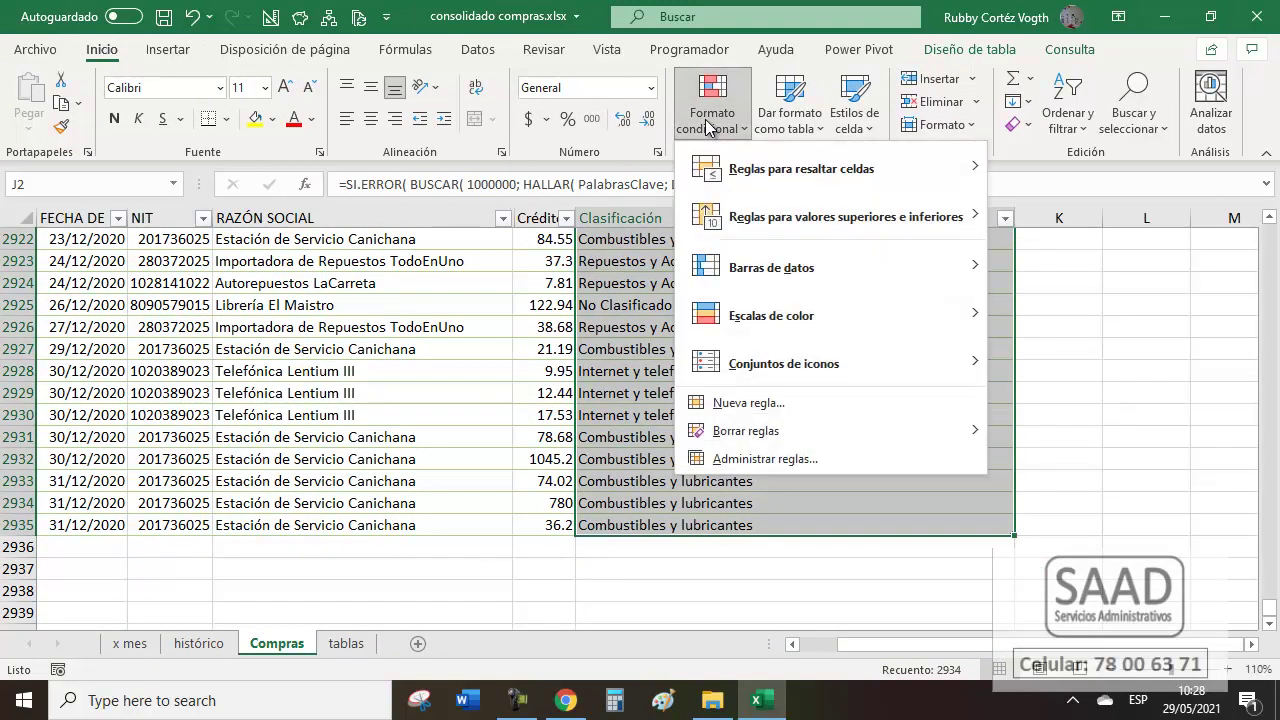
mouse_move(798, 172)
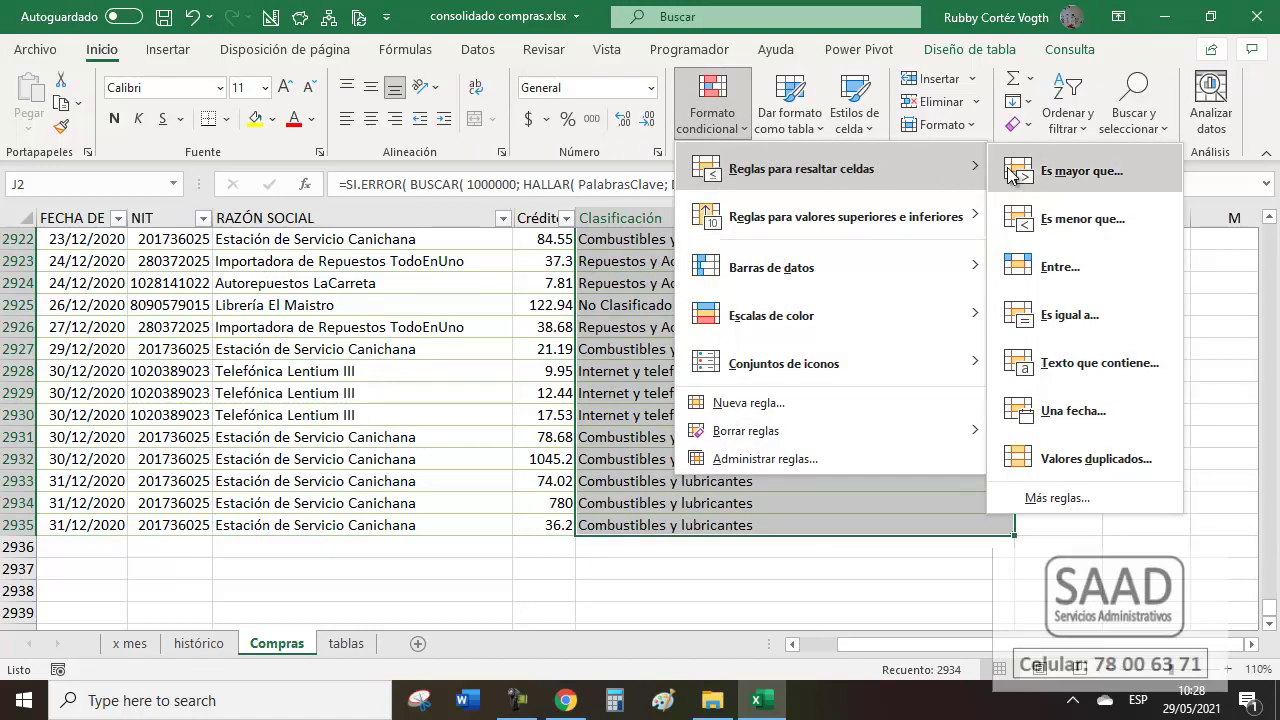
left_click(1066, 316)
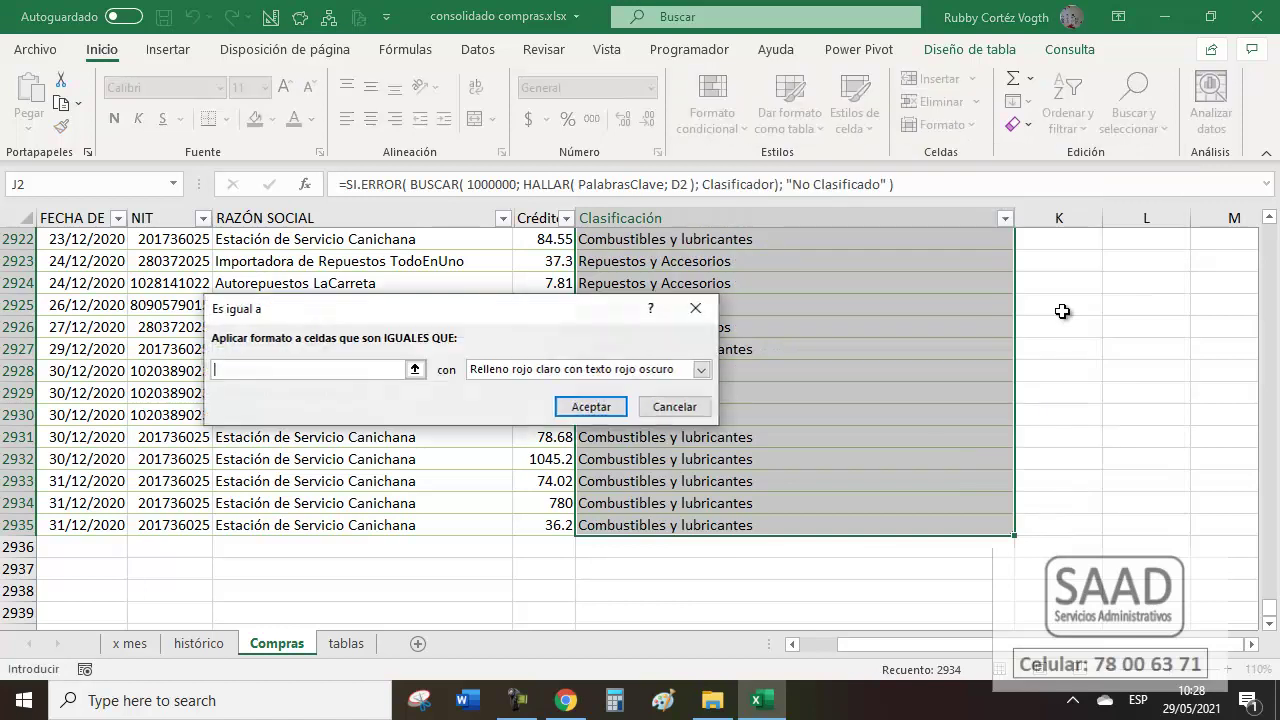
type("No")
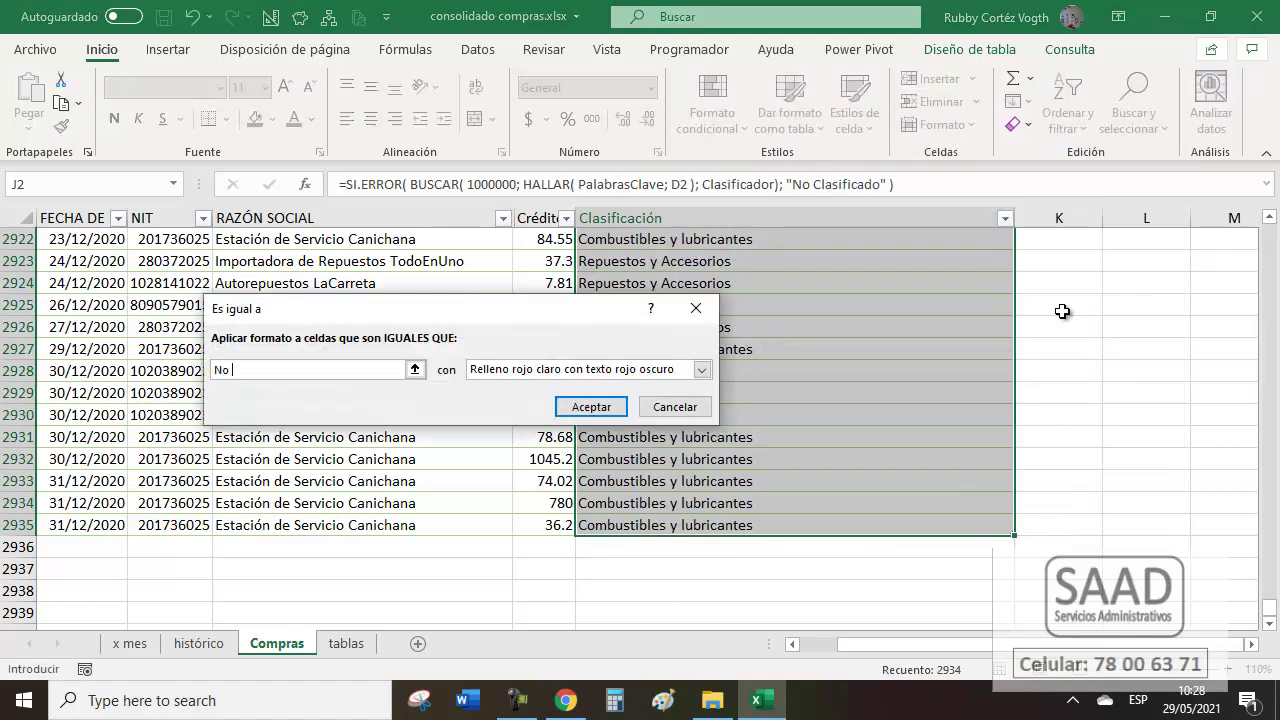
type(" Clasificado")
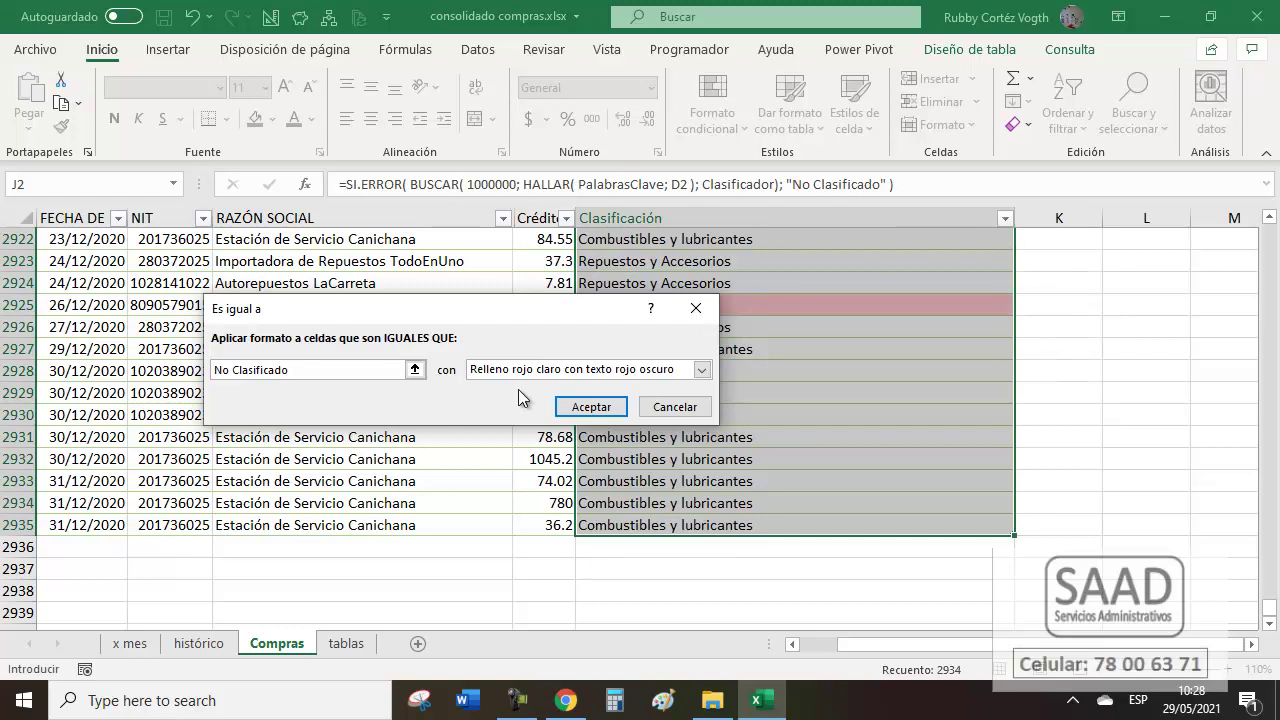
left_click(710, 368)
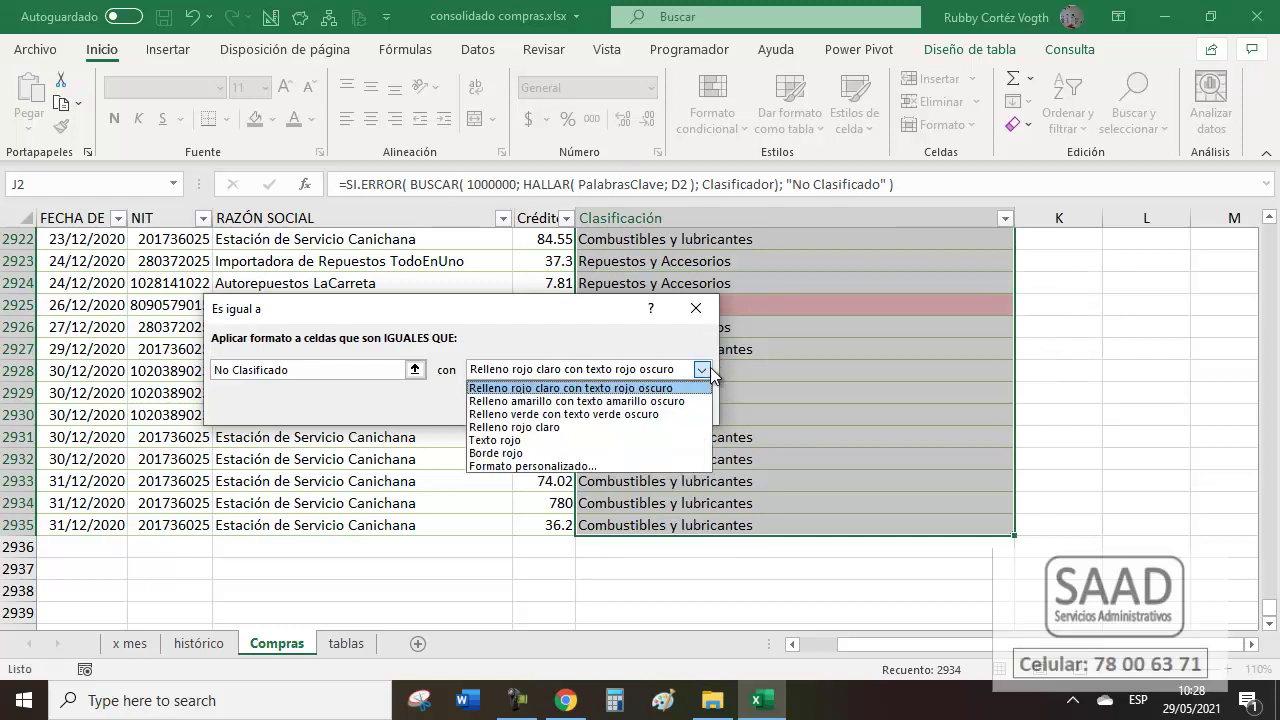
left_click(710, 370)
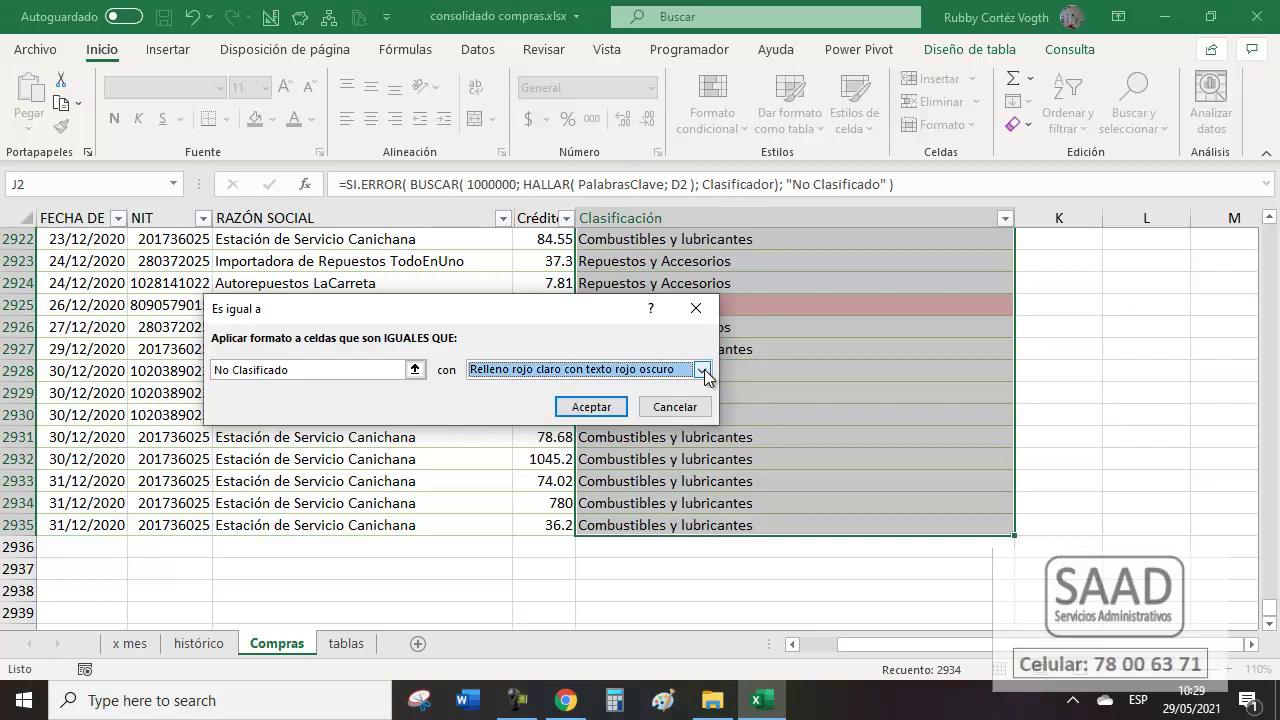
left_click(594, 406)
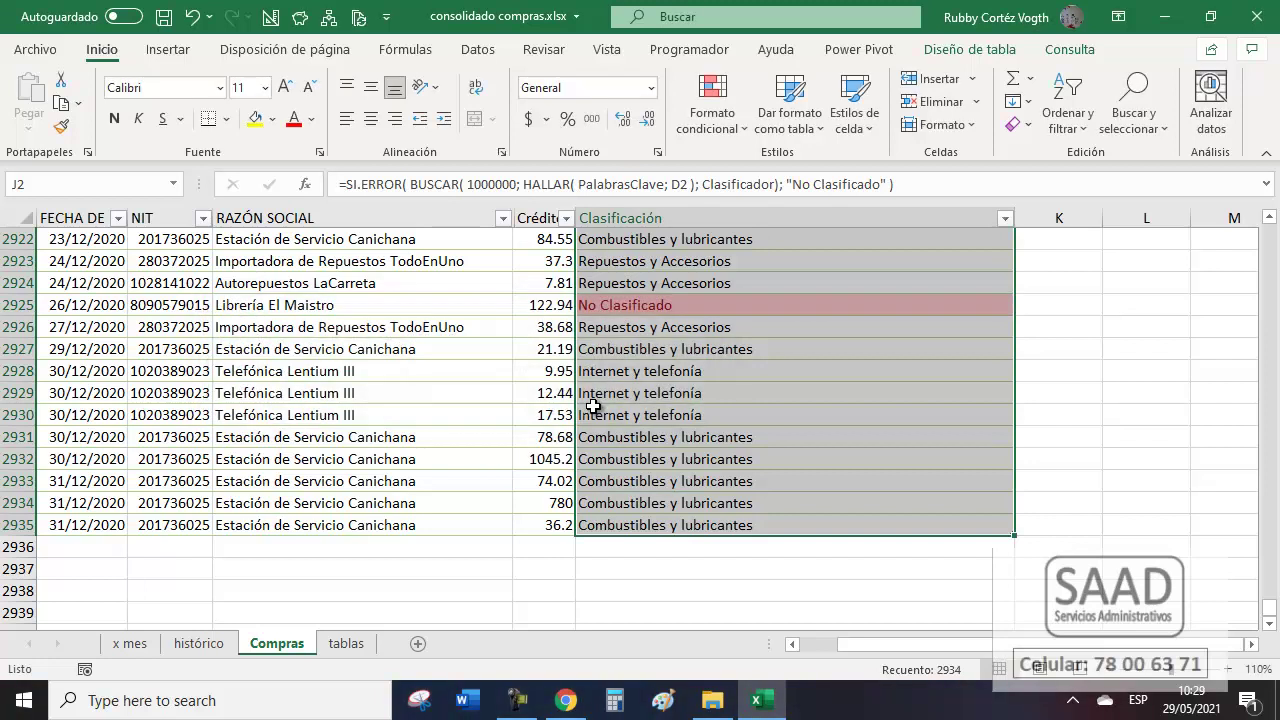
Look through the Clasificación column for highlighted No Clasificado entries and check the supplier in row 94.
key("shift+BackSpace")
key("Page_Down")
key("Down")
key("Down")
key("Down")
key("Down")
key("Down")
key("Down")
key("Down")
key("Down")
key("Down")
key("Down")
key("Down")
key("Down")
key("Down")
key("Down")
key("Down")
key("Down")
key("Down")
key("Down")
key("Down")
key("Down")
key("Down")
key("Down")
key("Down")
key("Down")
key("Down")
key("Down")
key("Down")
key("Down")
key("Down")
key("Down")
key("Down")
key("Down")
key("Down")
key("Down")
key("Down")
key("Down")
key("Down")
key("Down")
key("Down")
key("Down")
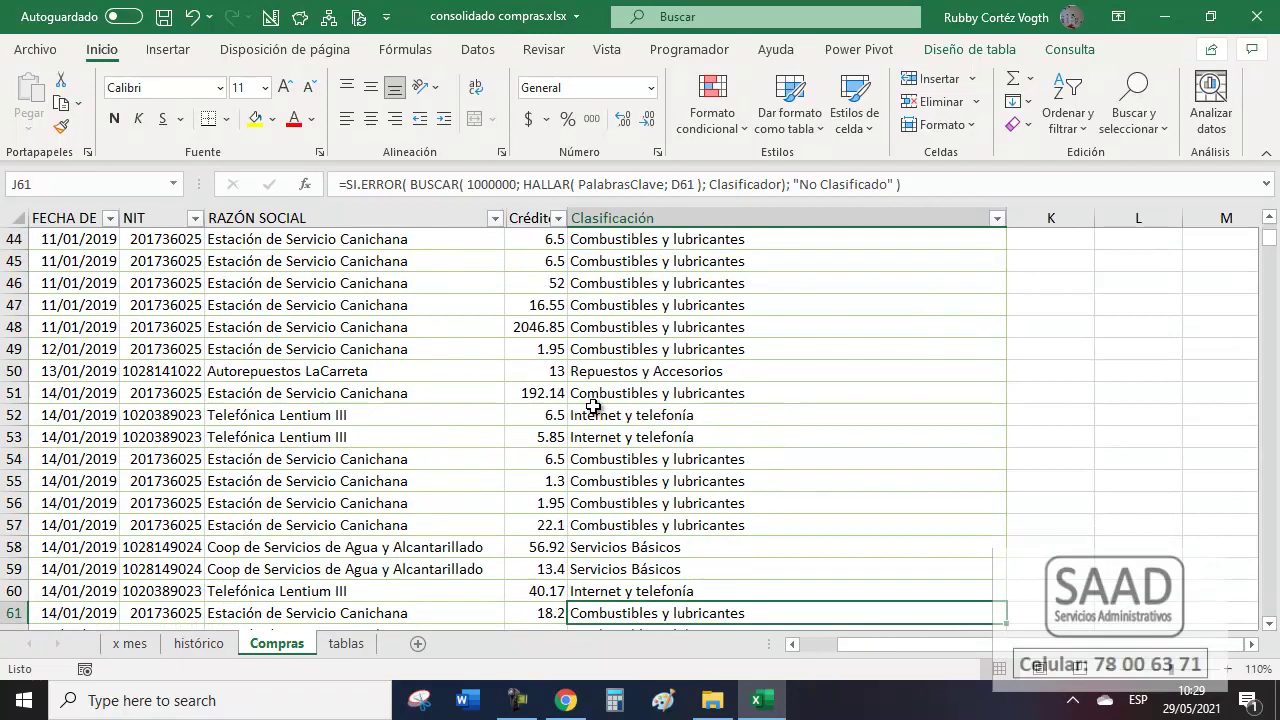
key("Down")
key("Down")
key("Down")
key("Down")
key("Down")
key("Down")
key("Down")
key("Down")
key("Up")
key("Up")
key("Up")
key("Up")
key("Up")
key("Up")
key("Up")
key("Up")
key("Up")
key("Up")
key("Up")
key("Up")
key("Up")
key("Up")
key("Up")
key("Up")
key("Up")
key("Down")
key("Down")
key("Down")
key("Down")
key("Down")
key("Down")
key("Down")
key("Down")
key("Down")
key("Down")
key("Down")
key("Down")
key("Down")
key("Down")
key("Down")
key("Down")
key("Down")
key("Down")
key("Down")
key("Down")
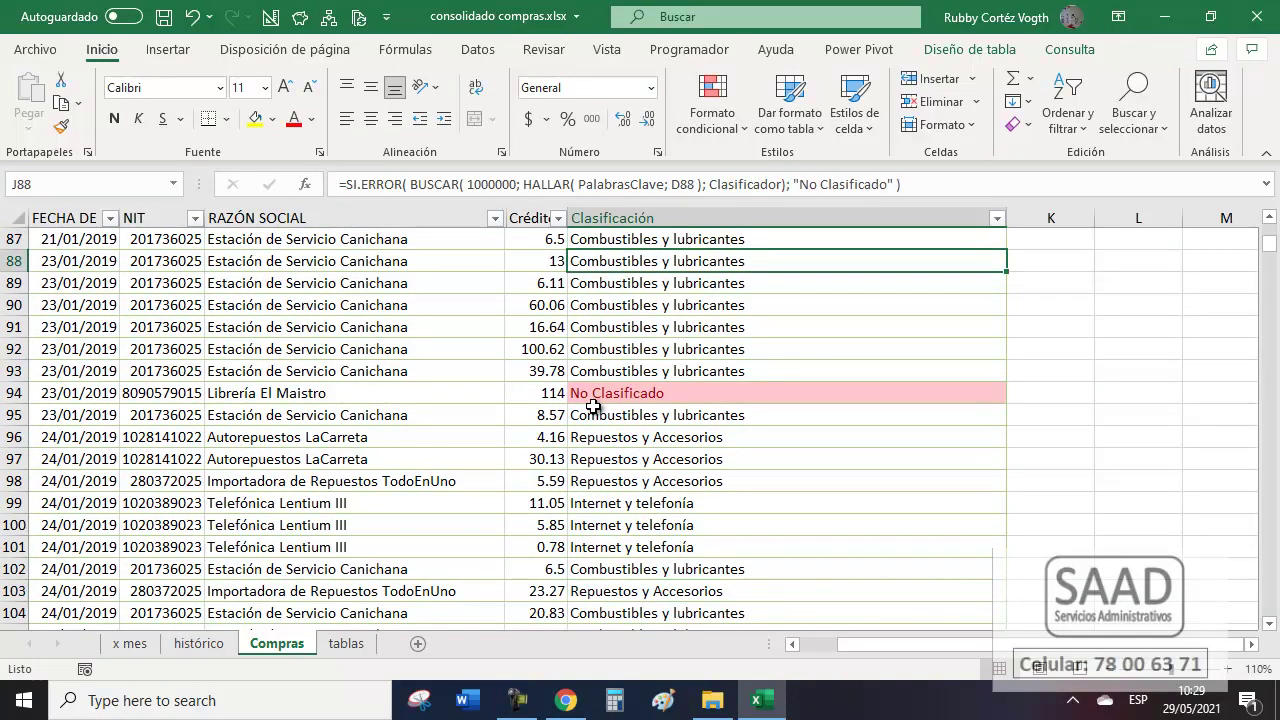
key("Up")
key("Up")
key("Up")
key("Up")
key("Up")
key("Up")
key("Up")
key("Up")
key("Up")
key("Up")
key("Up")
key("Up")
key("Up")
key("Up")
key("Up")
key("Up")
key("Up")
key("Up")
key("Up")
key("Up")
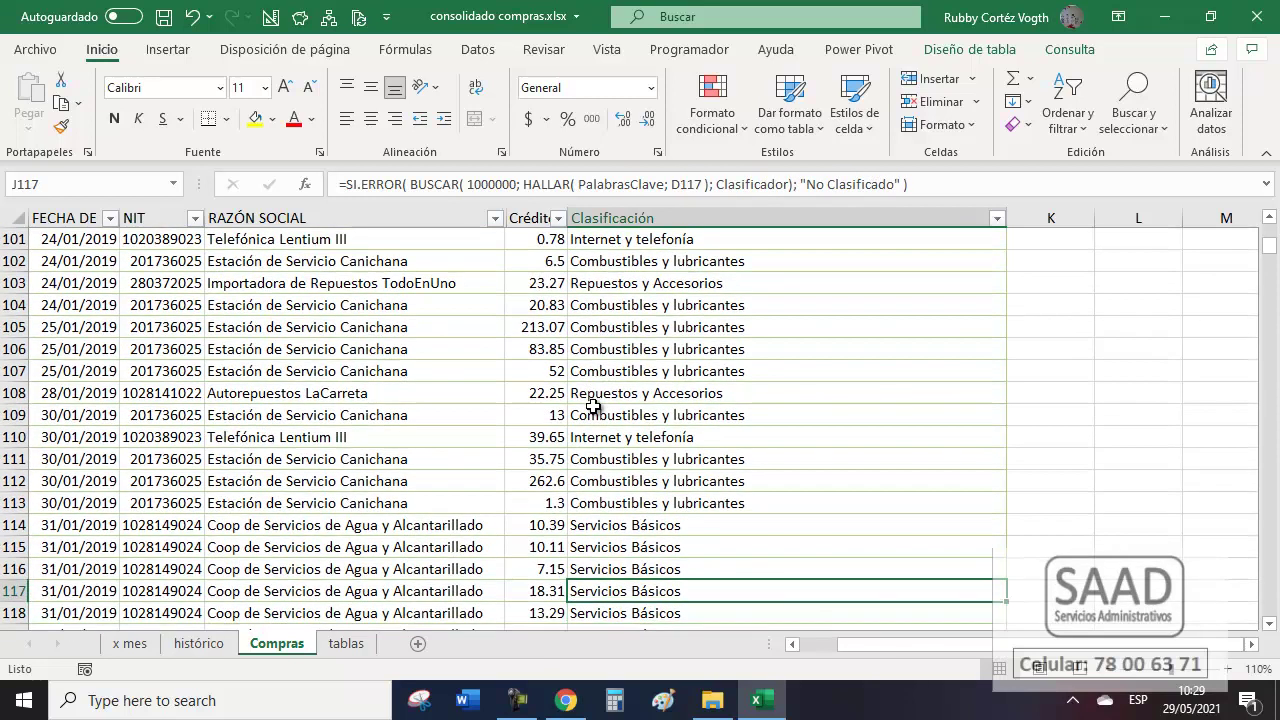
key("Down")
key("Down")
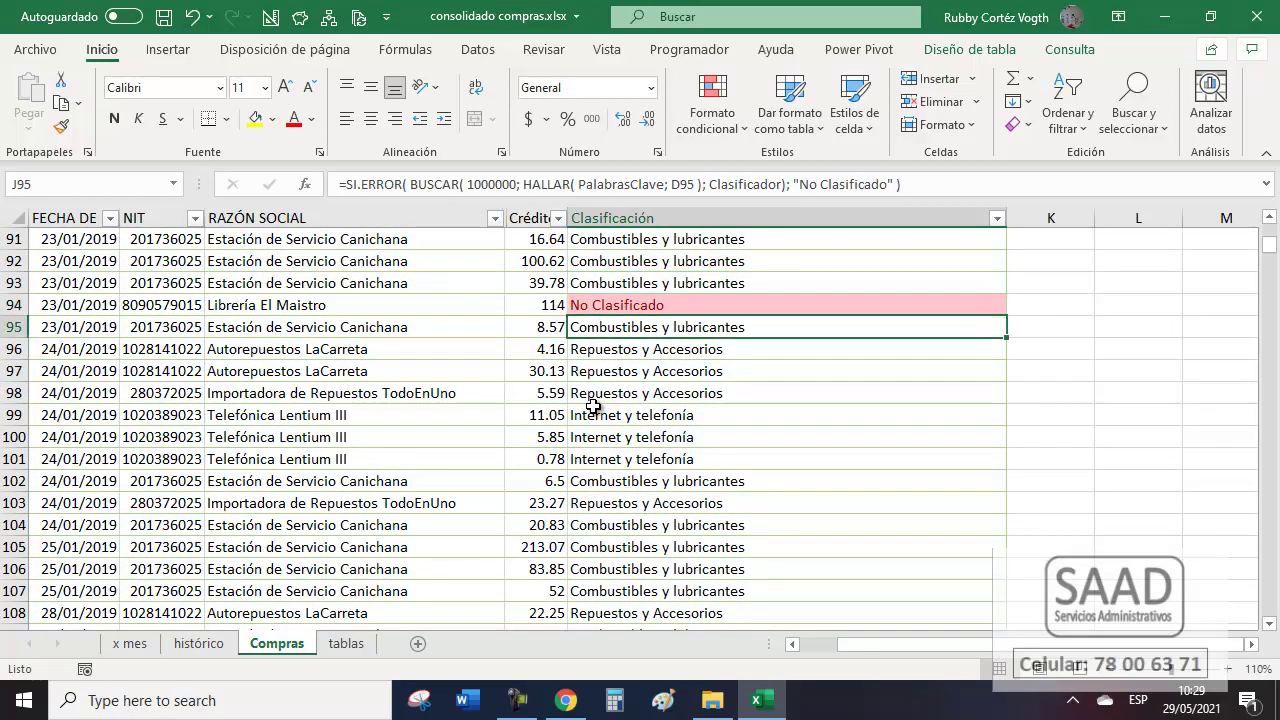
key("Left")
key("Up")
key("Left")
key("Left")
key("Right")
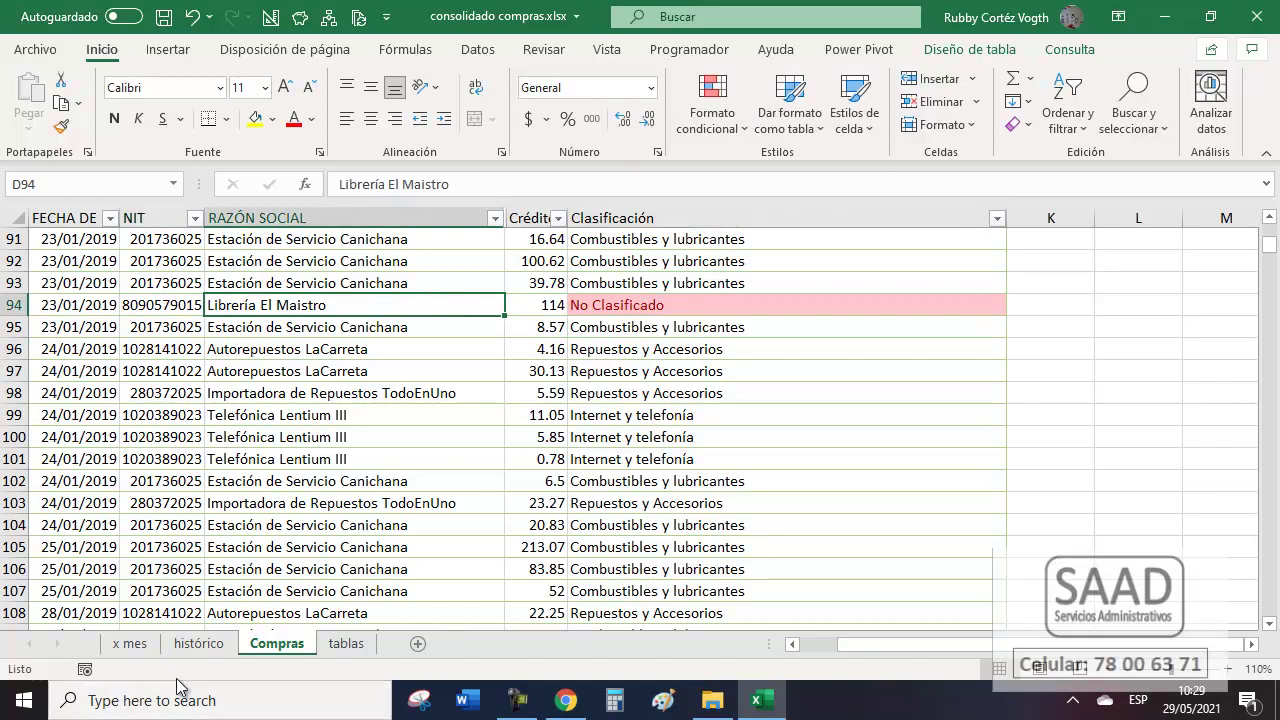
Add keyword Librería with classifier Material de Escritorio in row 18 of the tablas sheet.
left_click(346, 645)
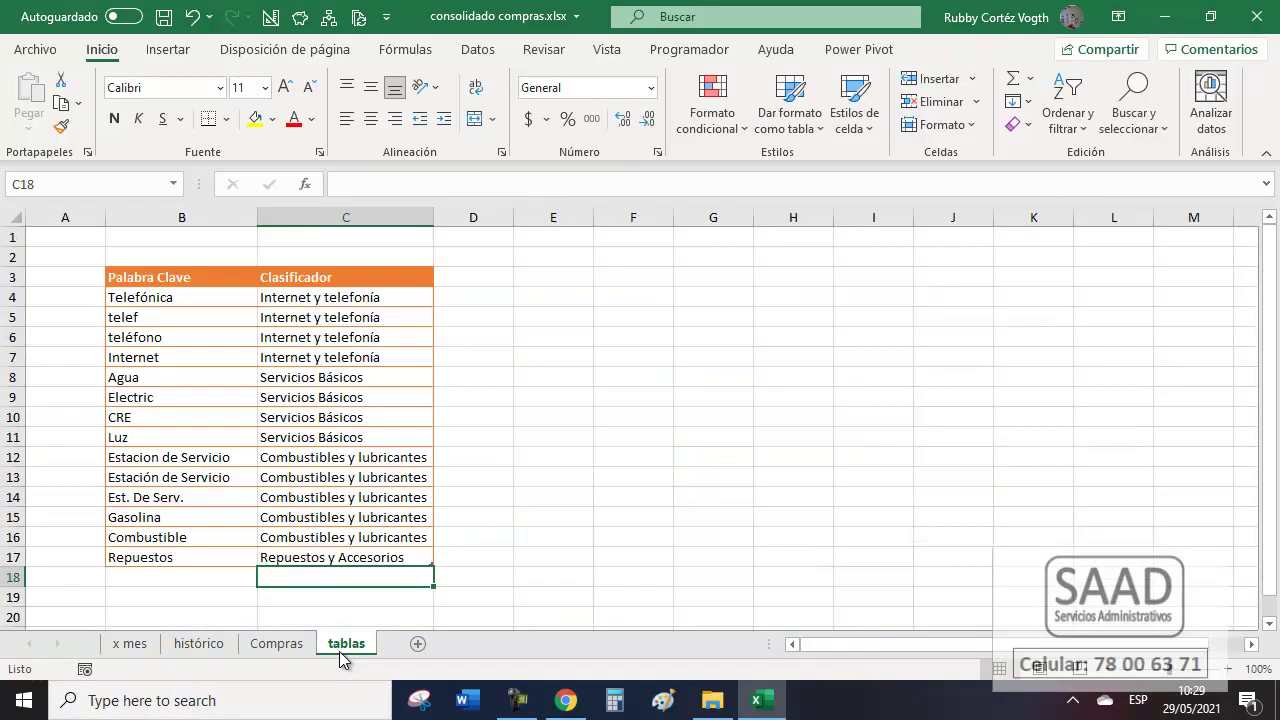
left_click(203, 578)
type("Librería")
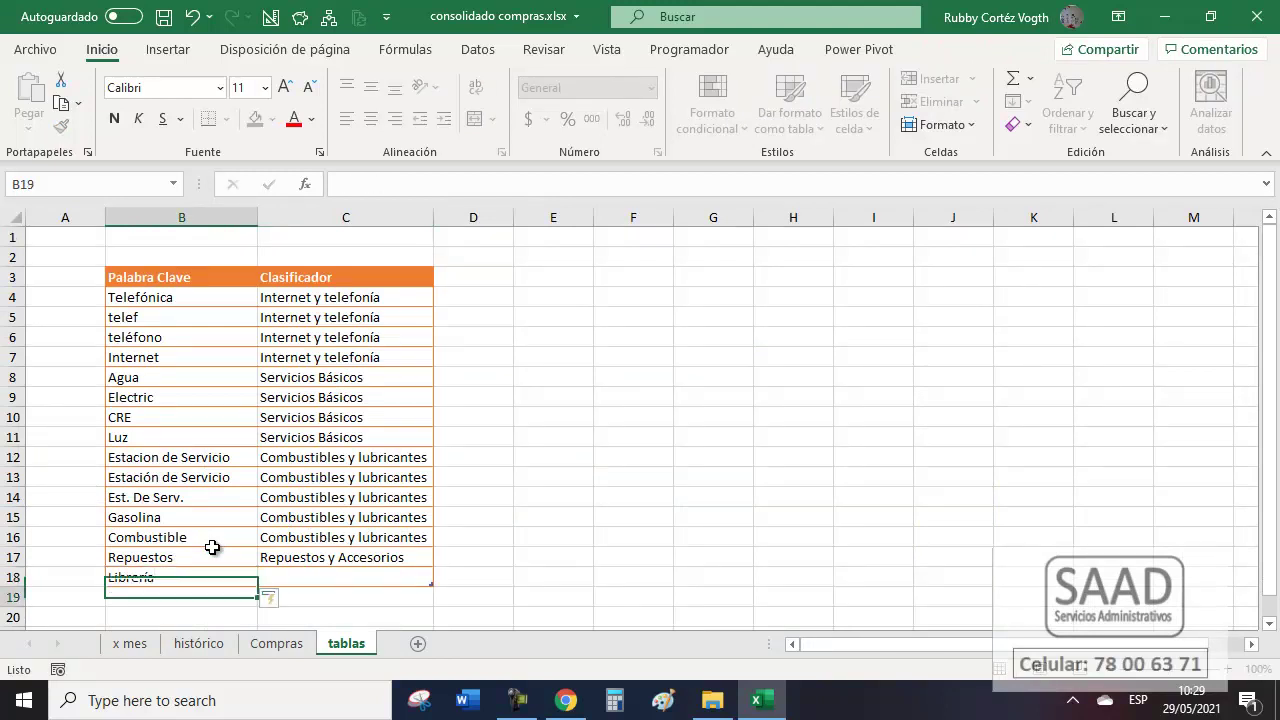
key("Tab")
type("Mat")
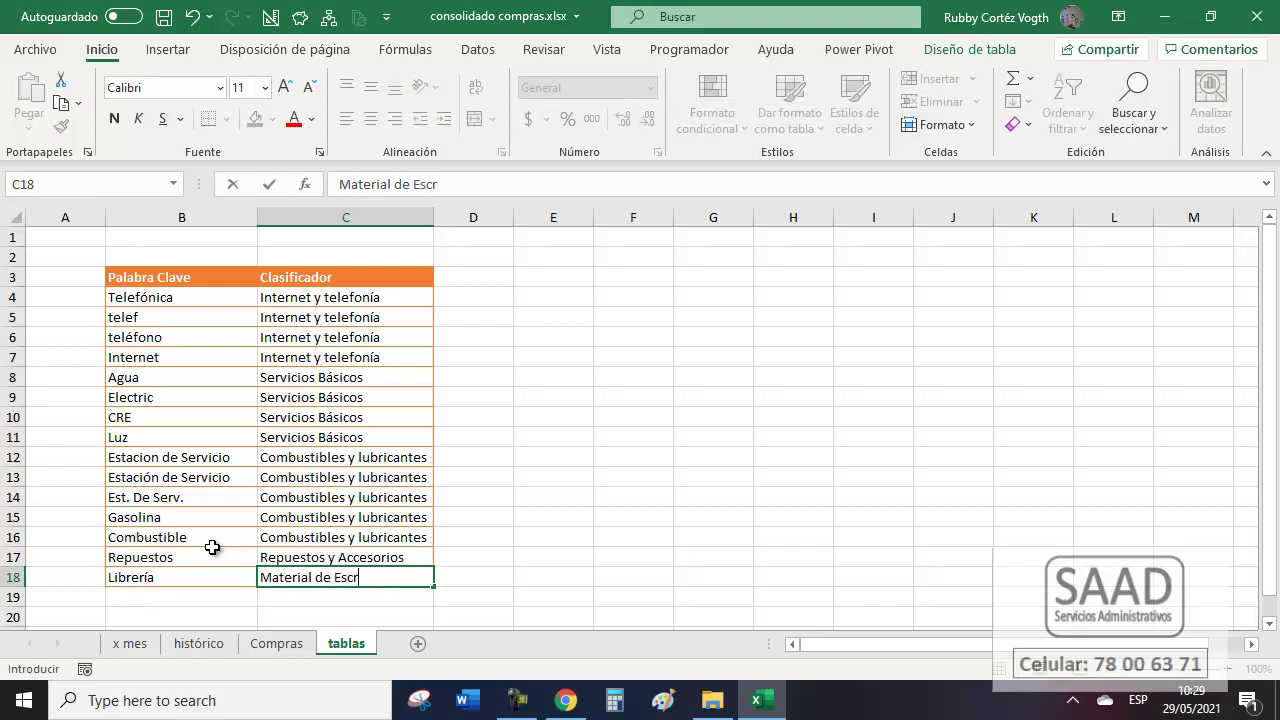
key("Return")
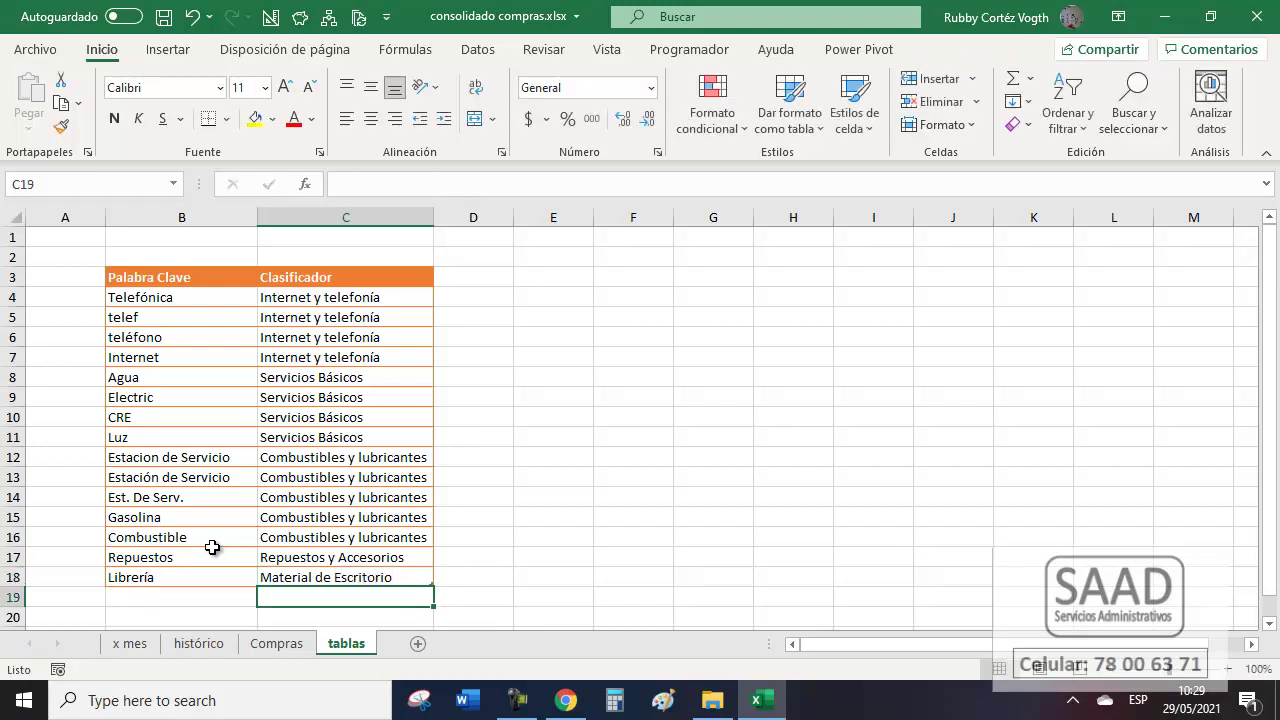
Check the classification formula and result for the Librería purchase in row 94 of Compras, and open the histórico sheet.
left_click(266, 645)
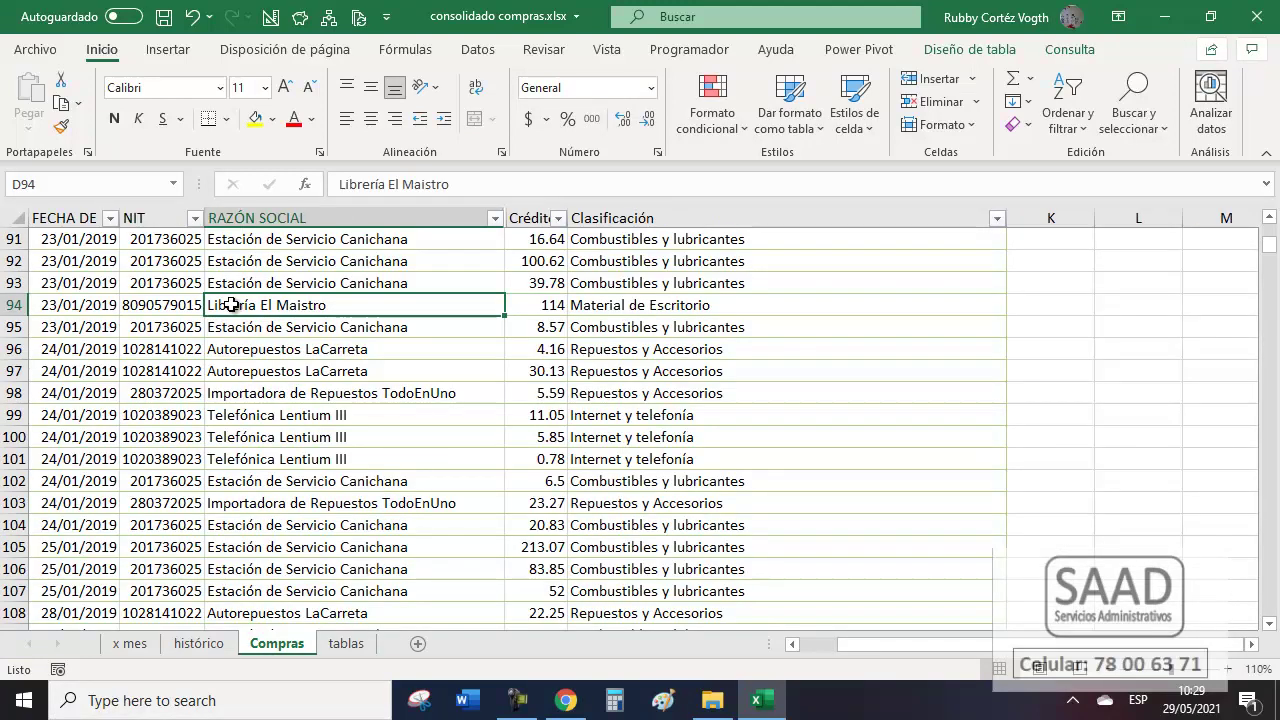
left_click(594, 308)
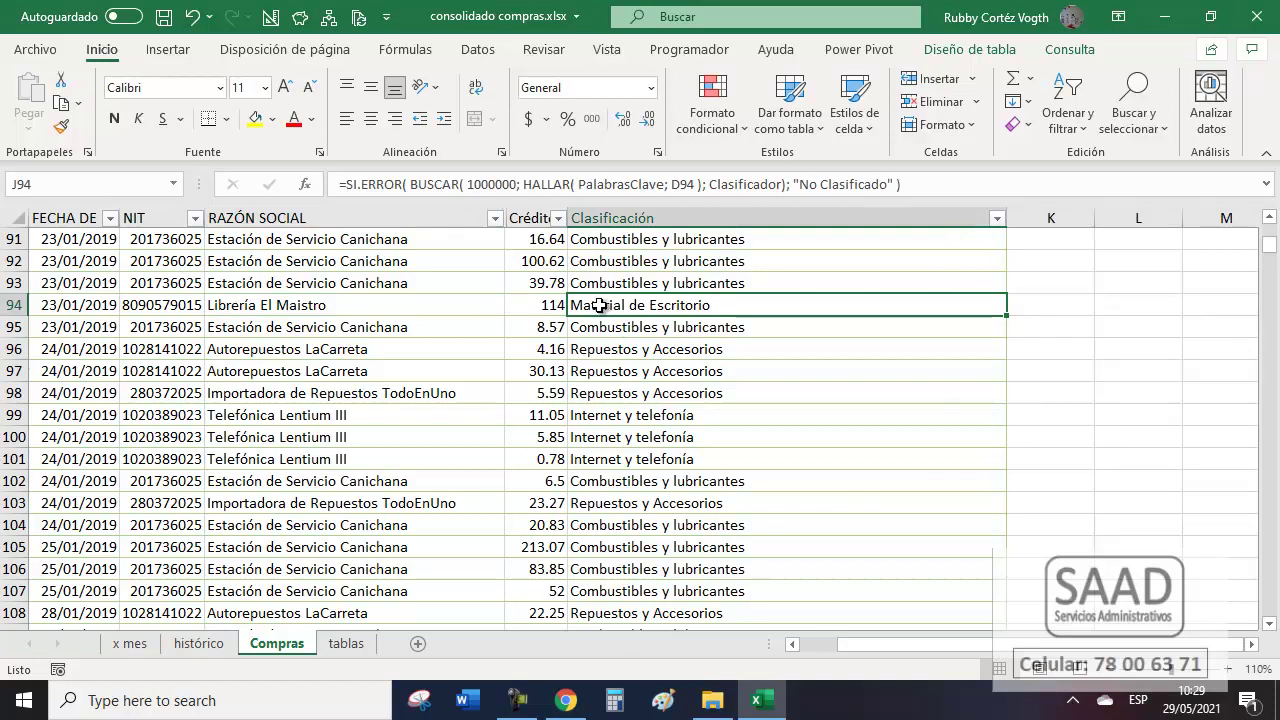
scroll(320, 595, "up", 20)
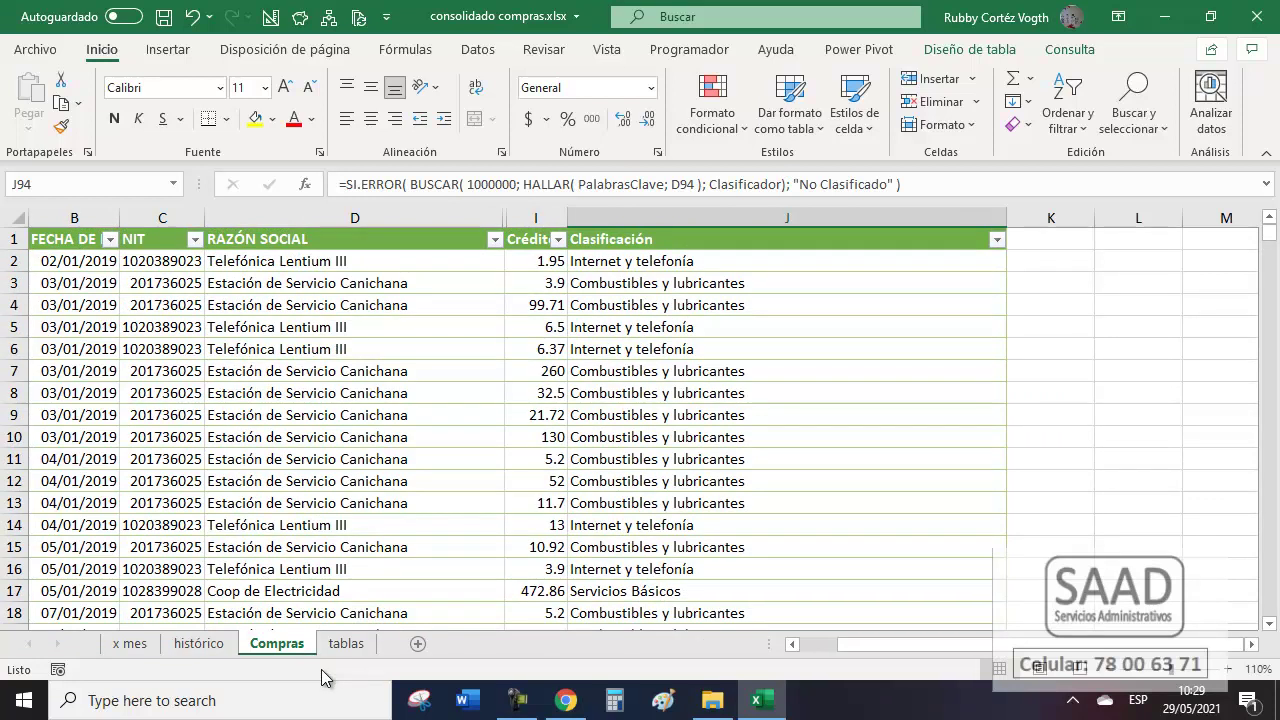
left_click(196, 652)
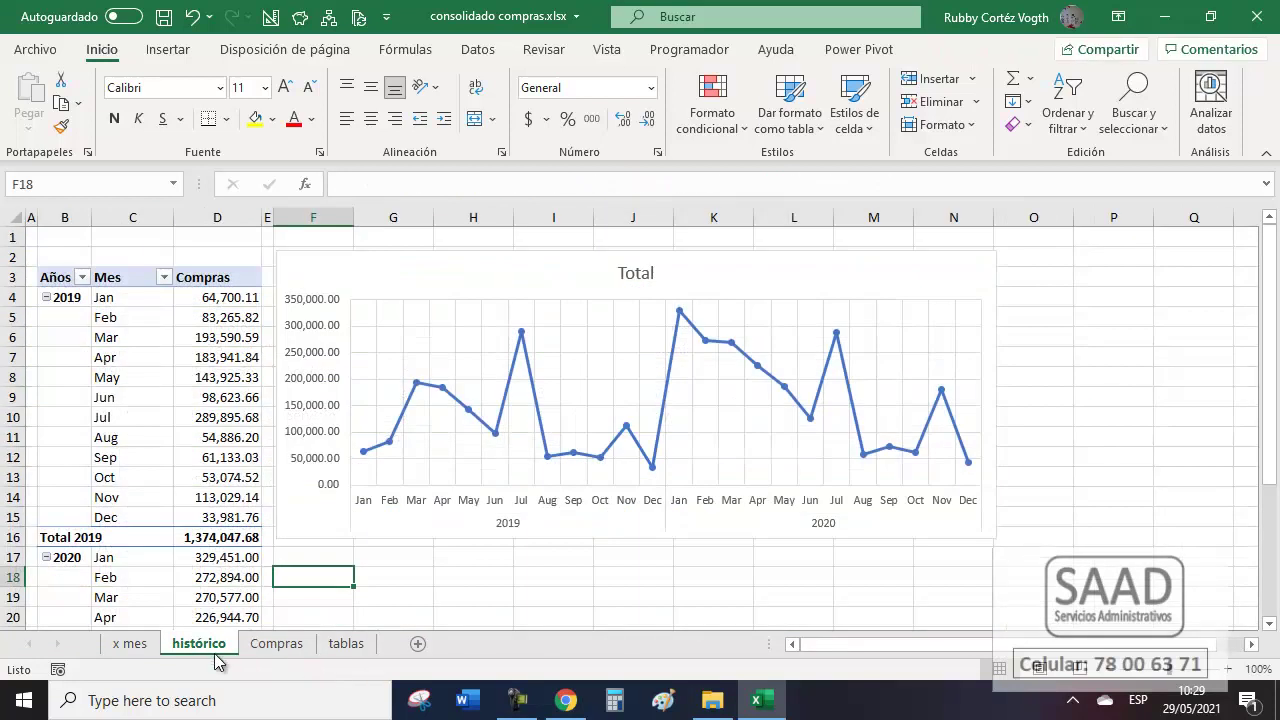
Unhide the columns between RAZÓN SOCIAL and Crédito Fiscal in the Compras sheet and set the sheet zoom to 85%.
left_click(286, 647)
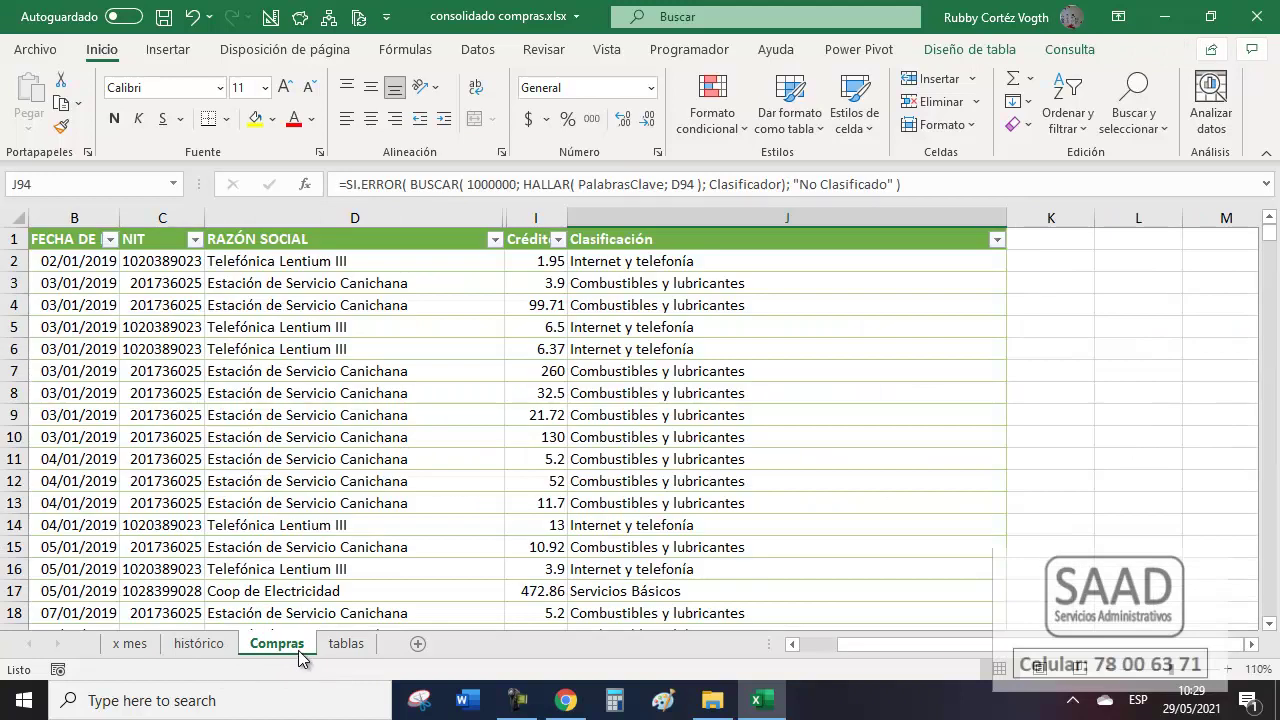
left_click(198, 343)
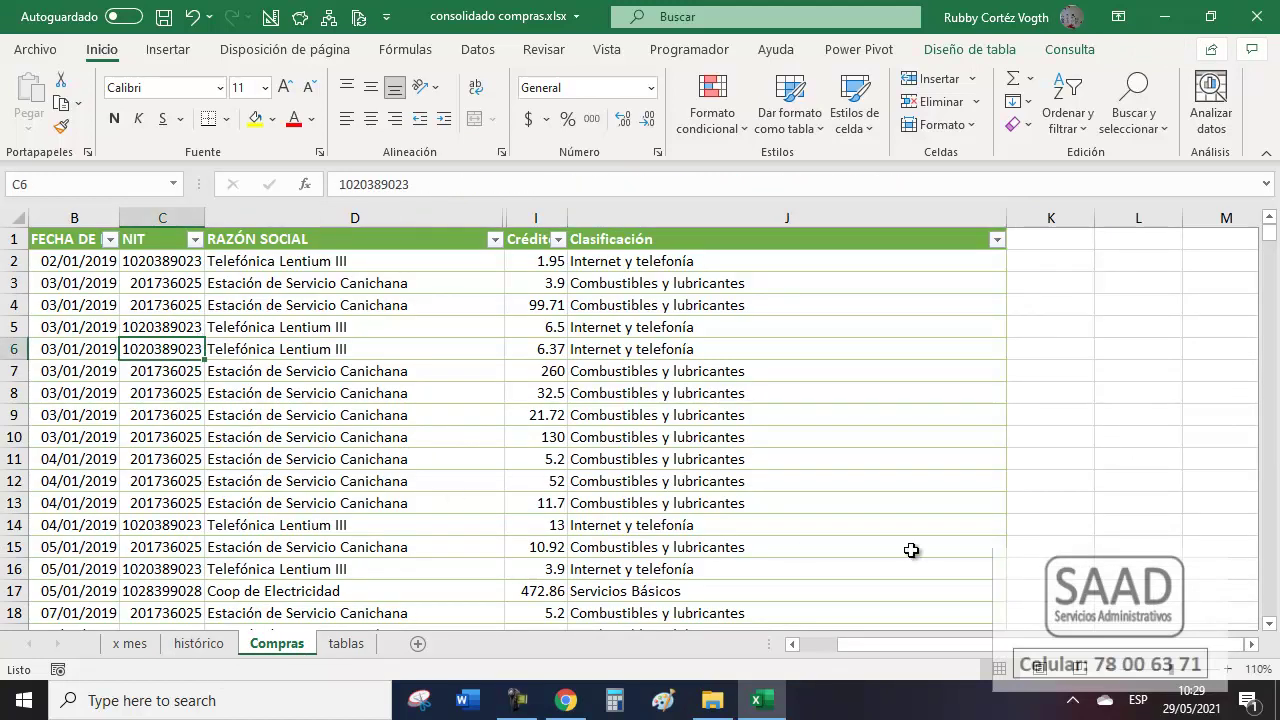
key("shift+Right")
key("shift+Right")
key("shift+Right")
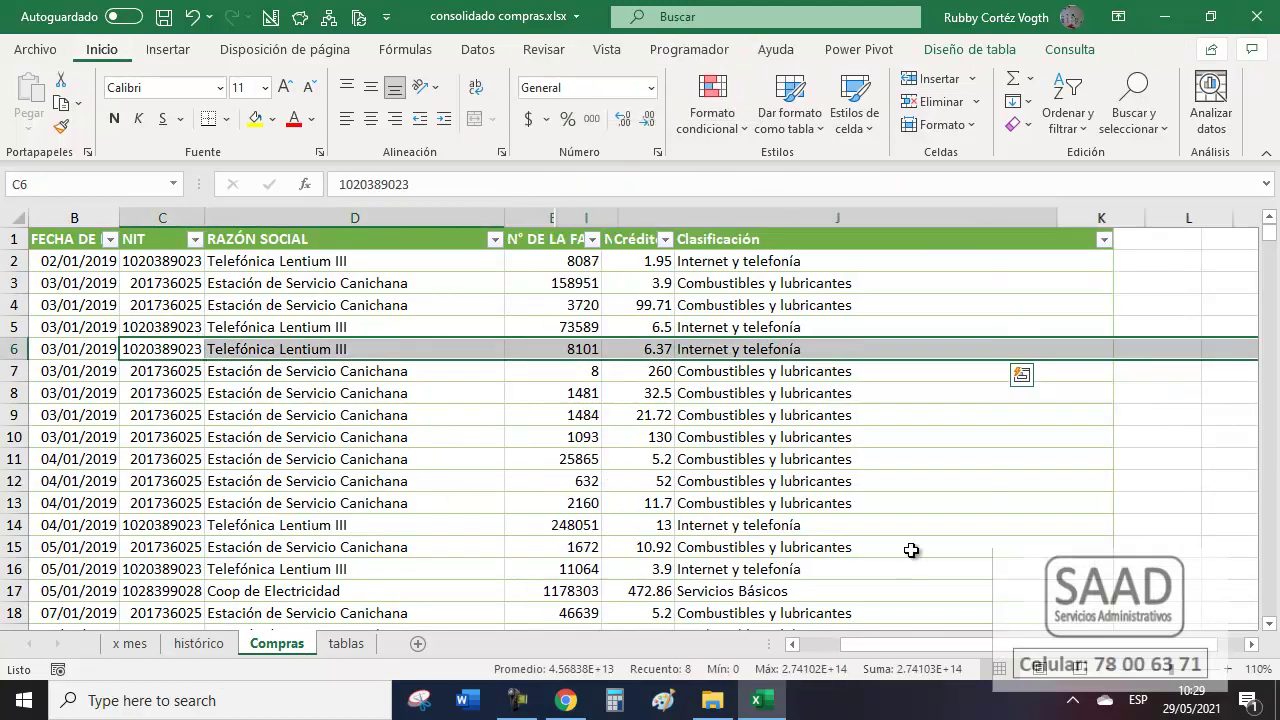
key("alt+n")
type("q8")
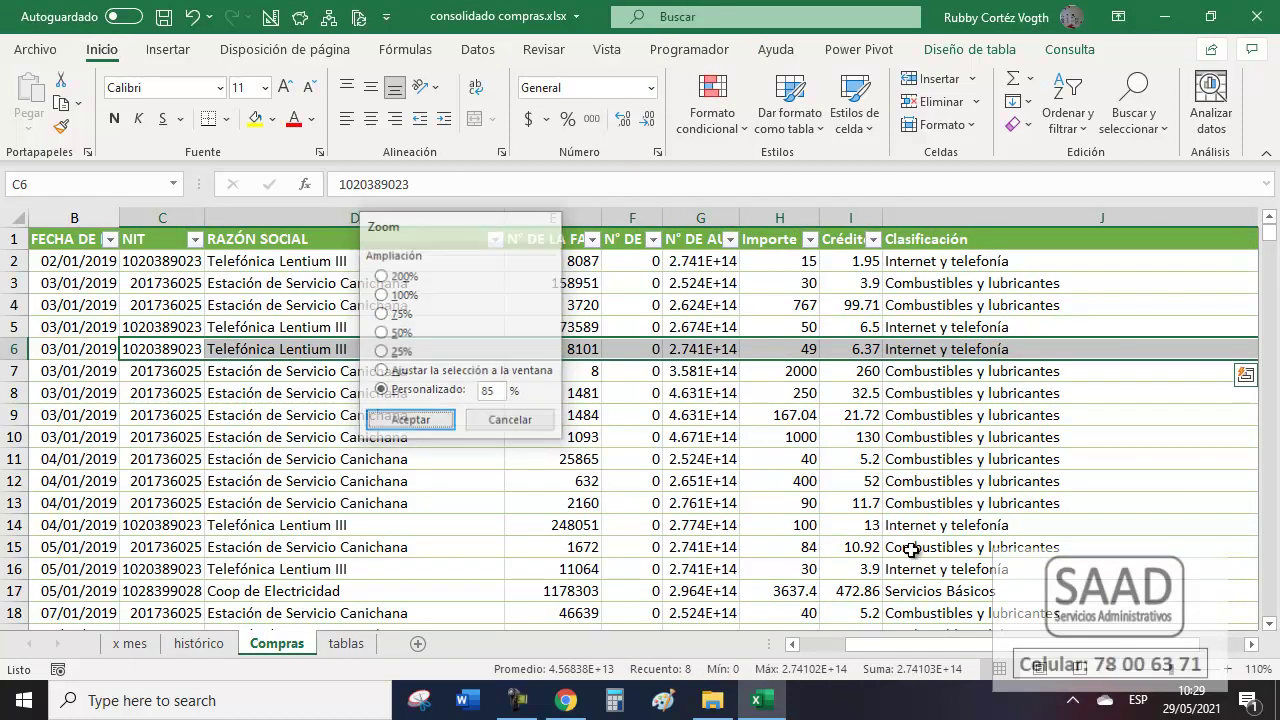
key("Return")
key("Up")
key("Left")
key("Left")
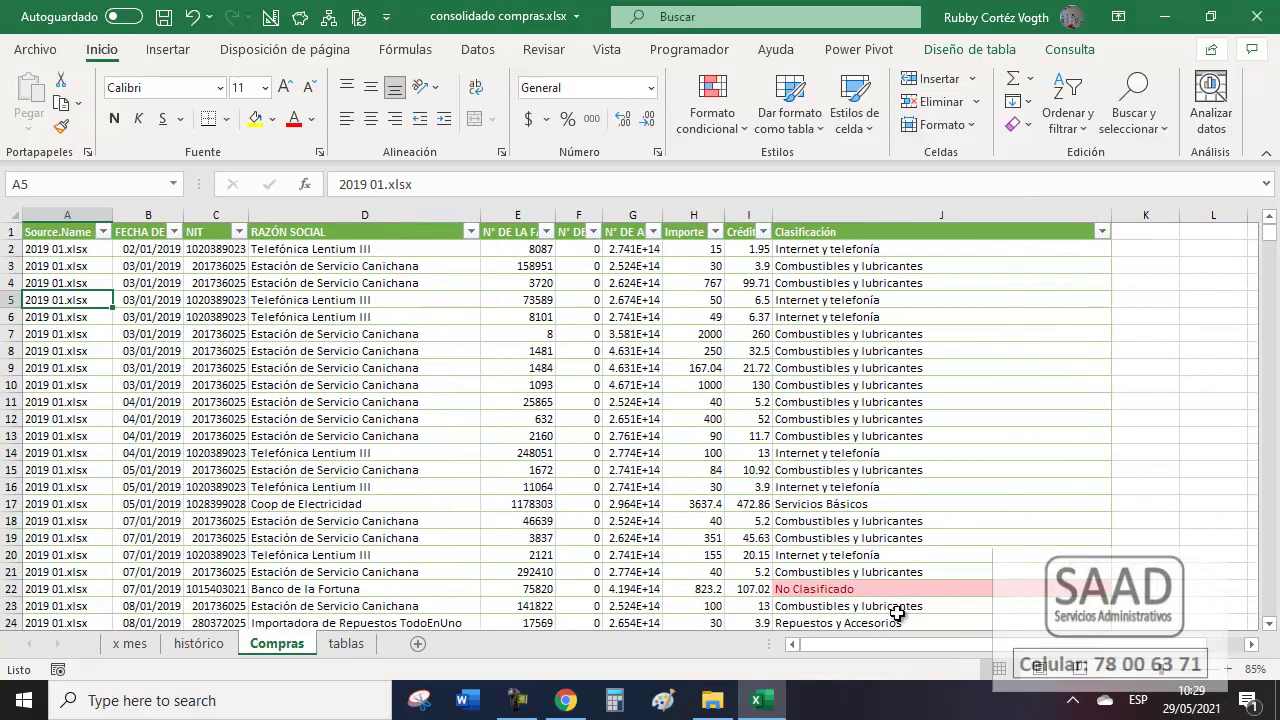
Create a pivot table from TablaCompras on a new worksheet.
left_click(167, 49)
left_click(35, 100)
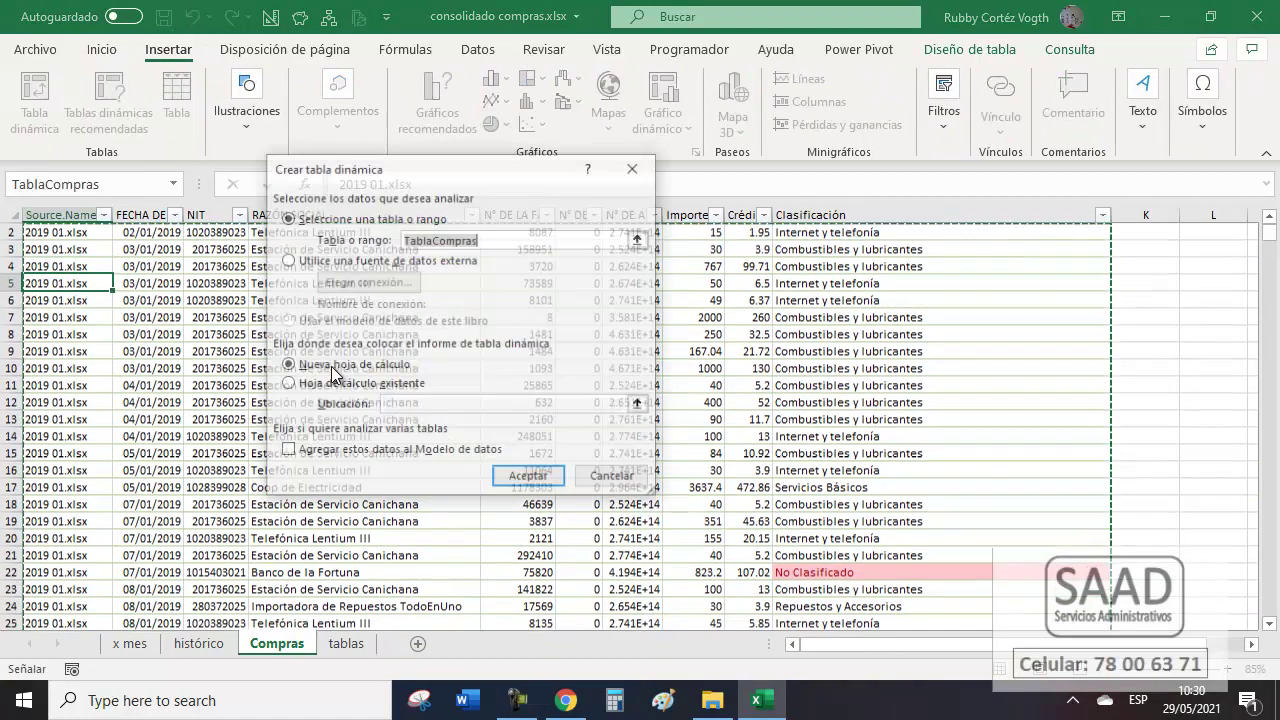
left_click(525, 476)
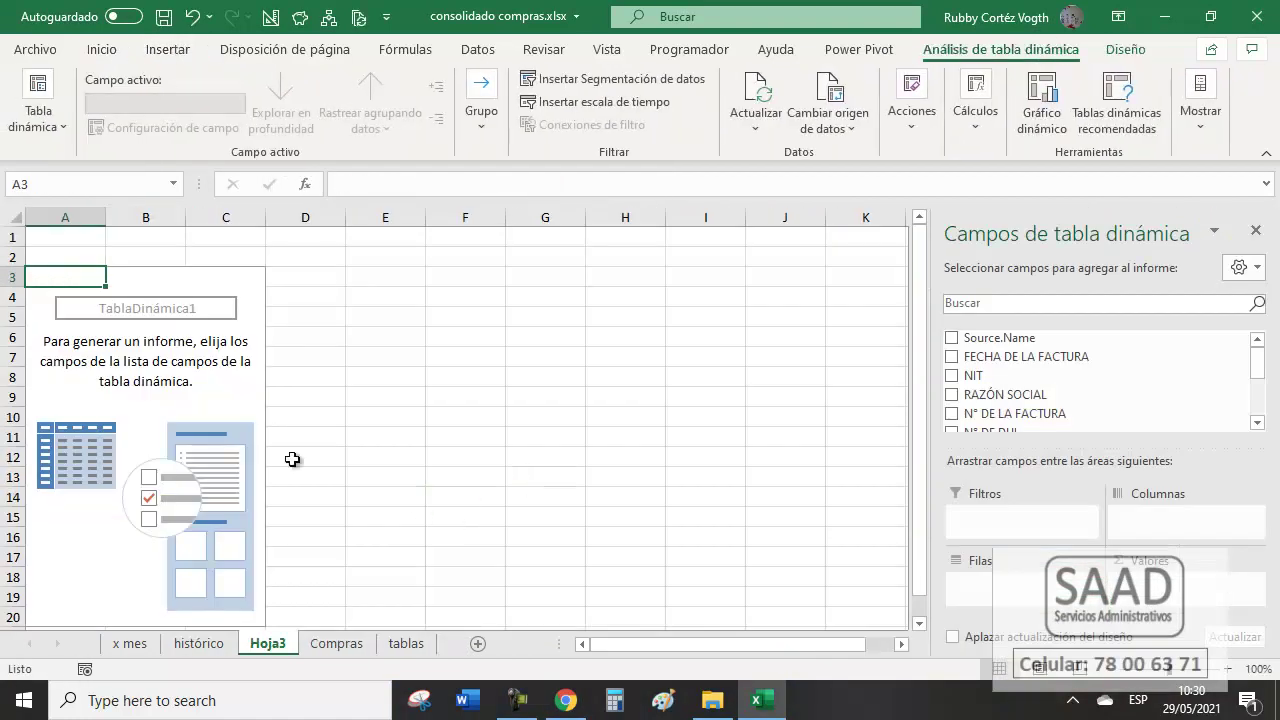
Insert an empty column before the pivot table and set its width to 1.
left_click(76, 232)
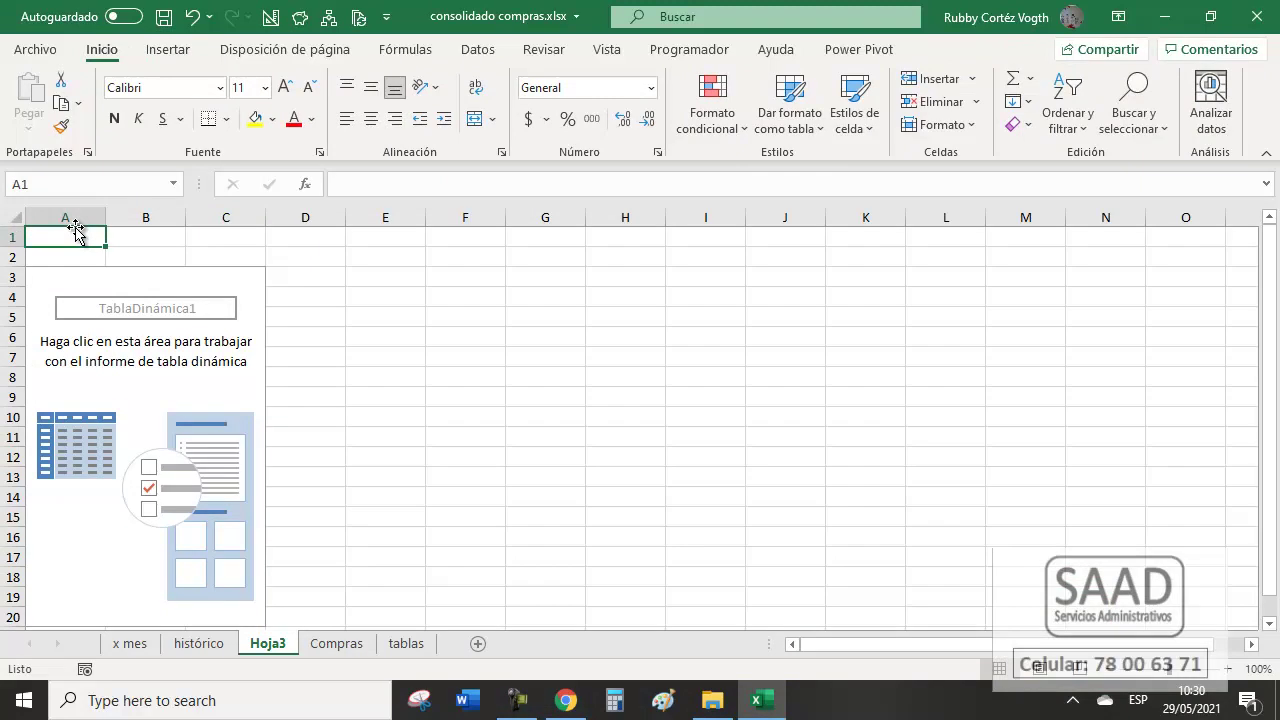
key("alt+i")
key("c")
key("alt+o")
type("ca1")
key("Return")
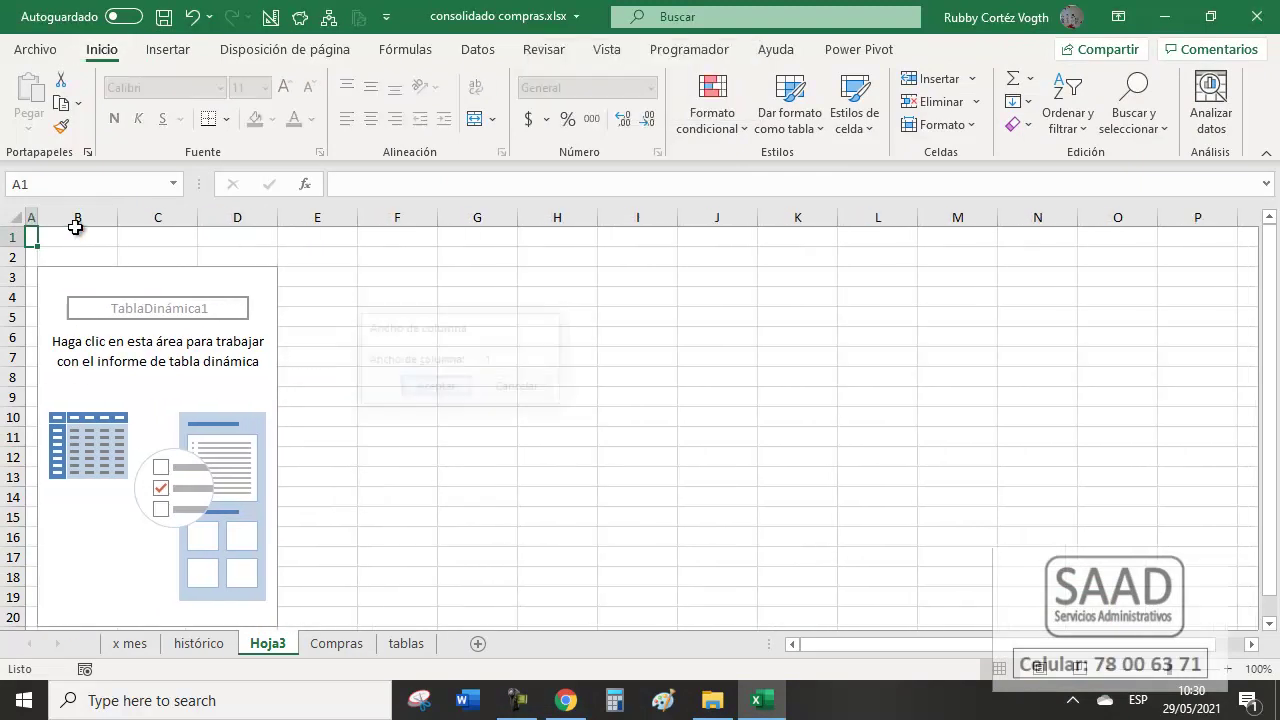
Compare the pivot field list with the Clasificación header in Compras and refresh the pivot table to load that field.
left_click(185, 397)
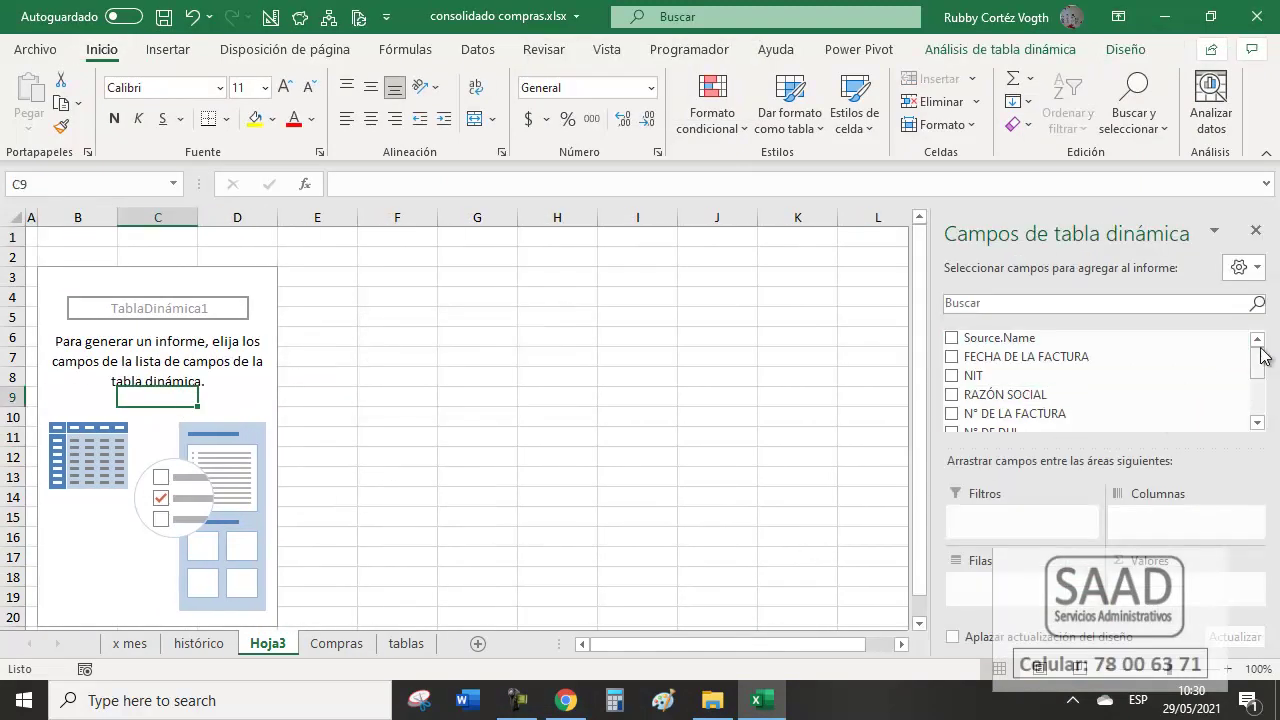
left_click_drag(1257, 362, 1257, 408)
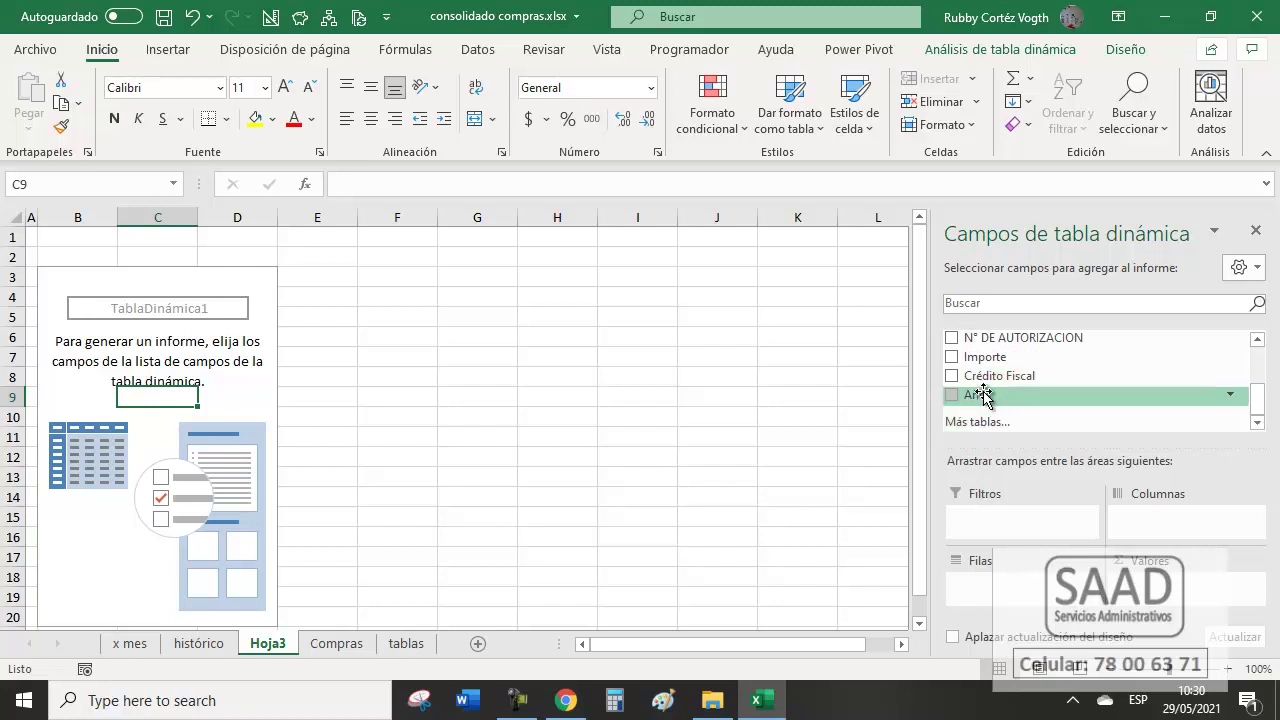
left_click(337, 645)
scroll(780, 346, "up", 1)
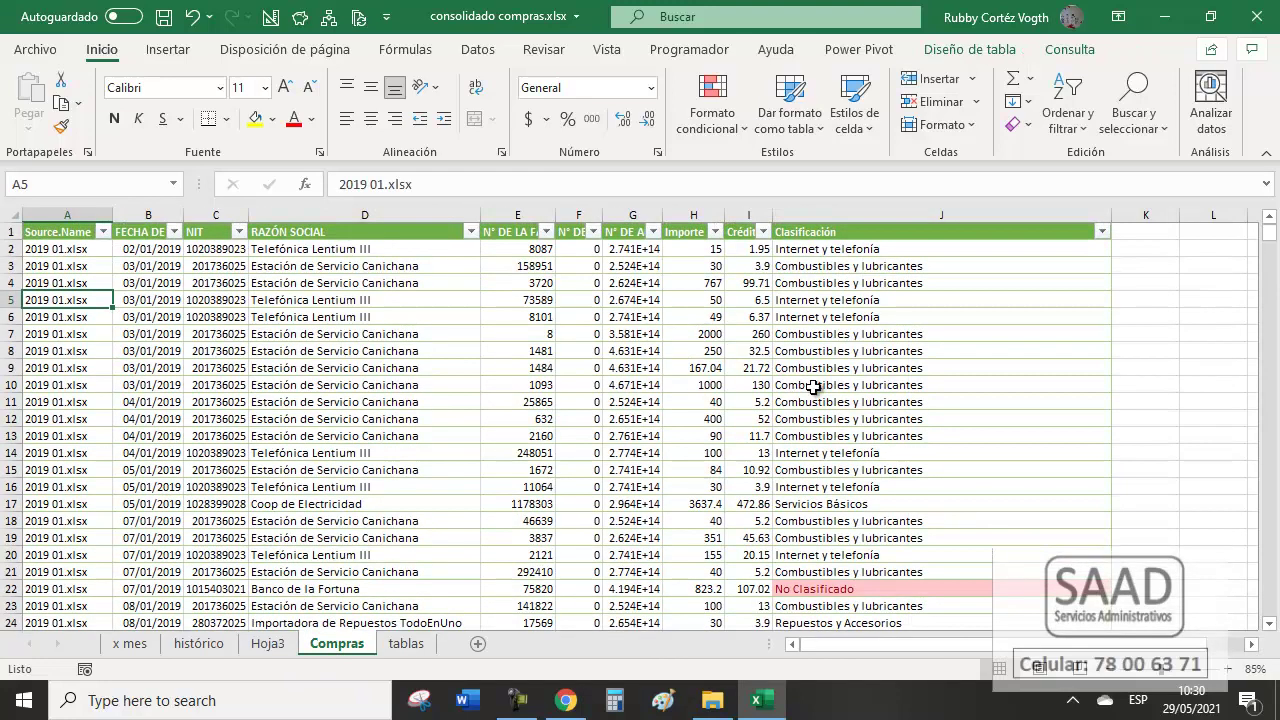
left_click(805, 233)
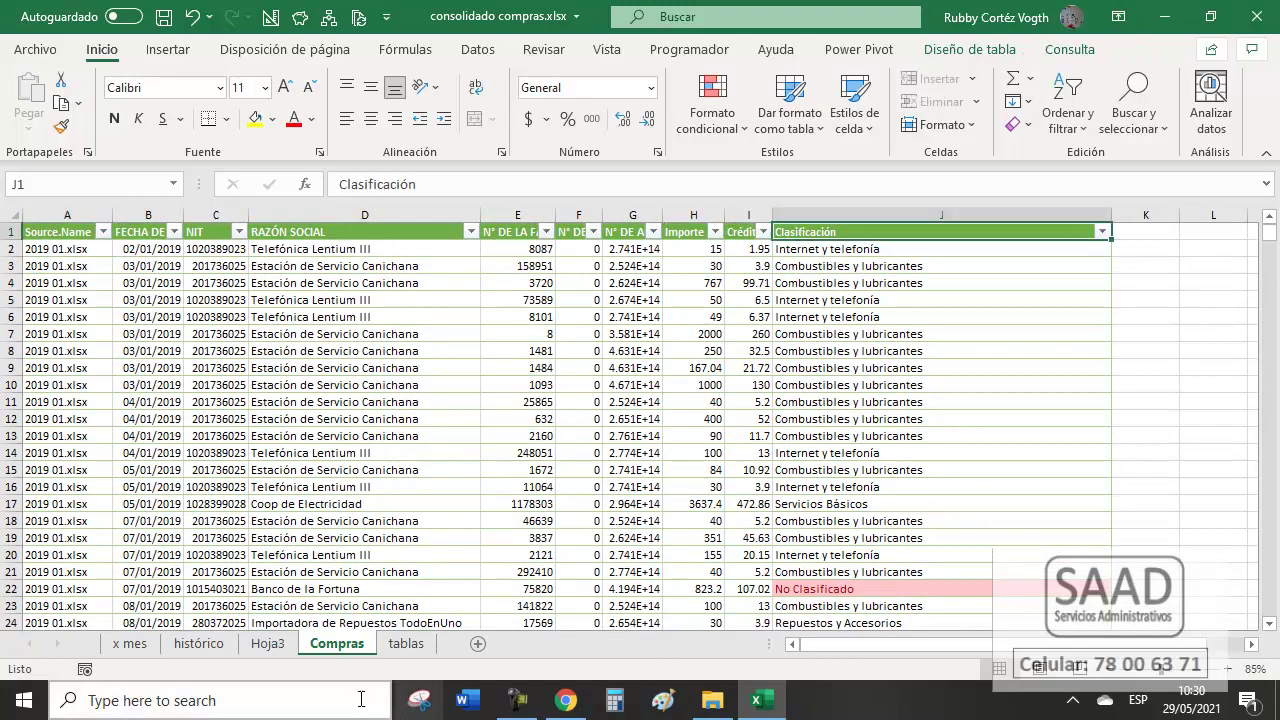
left_click(268, 643)
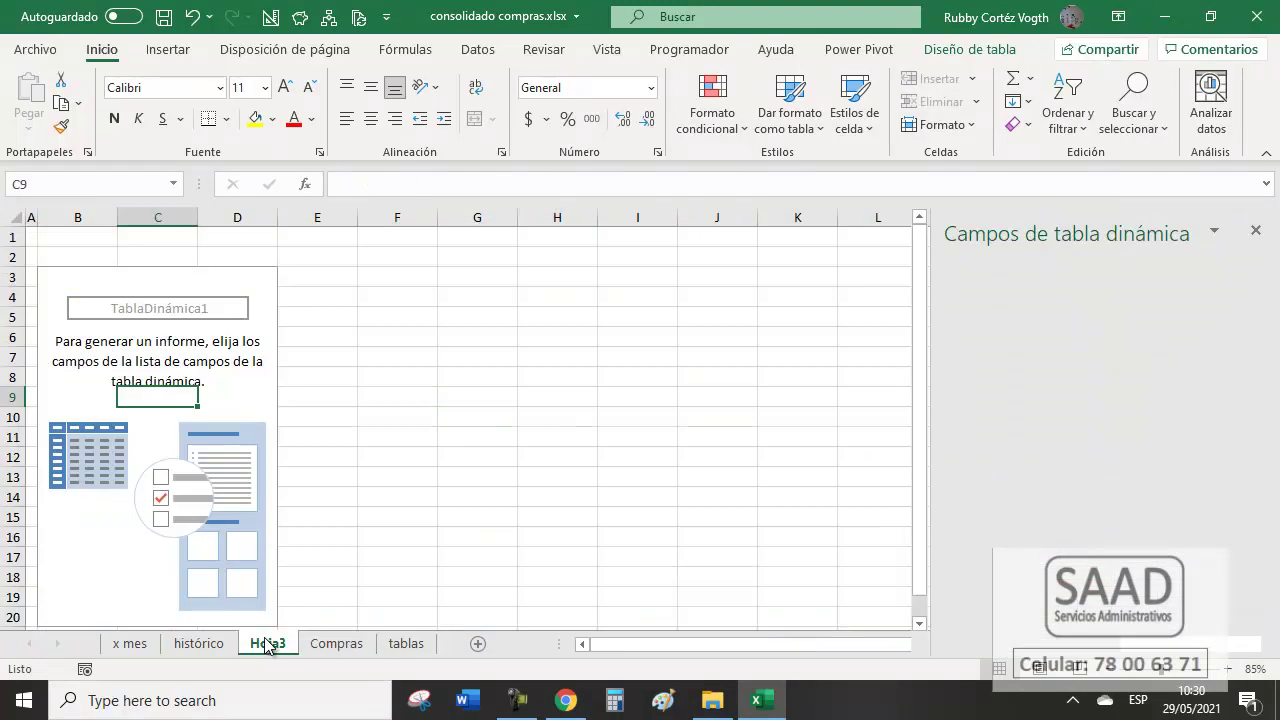
right_click(141, 314)
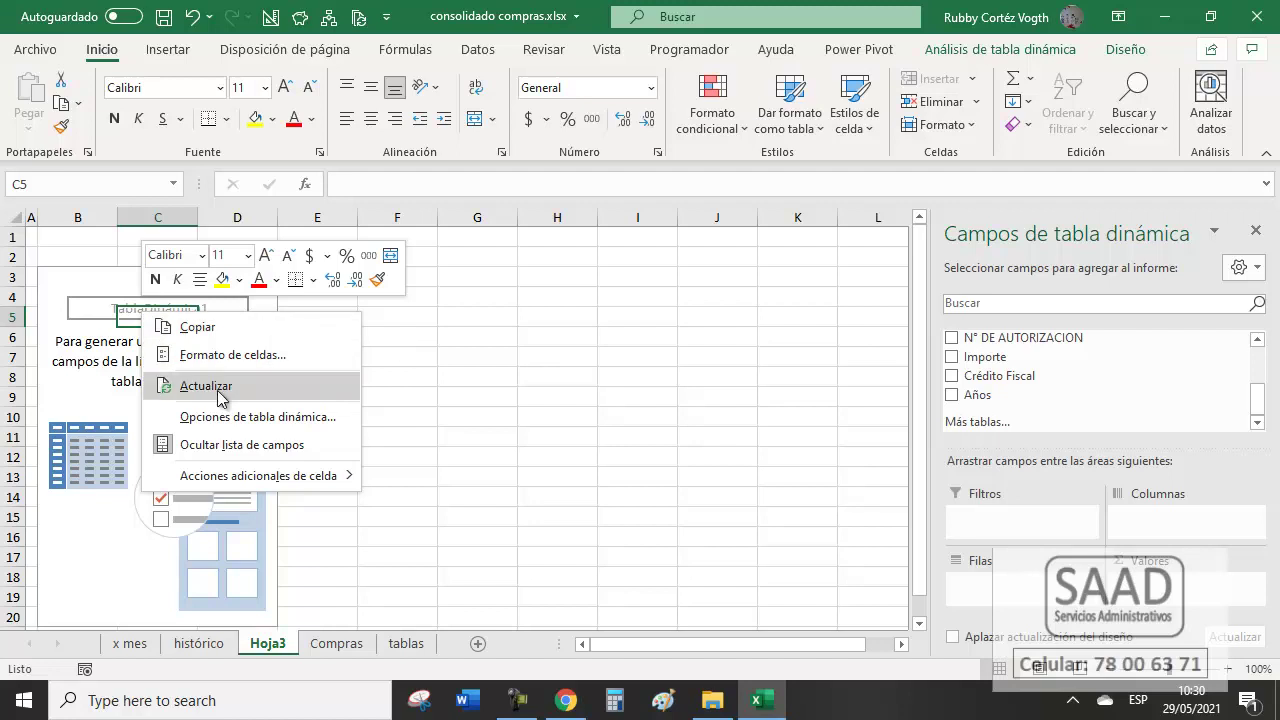
left_click(185, 385)
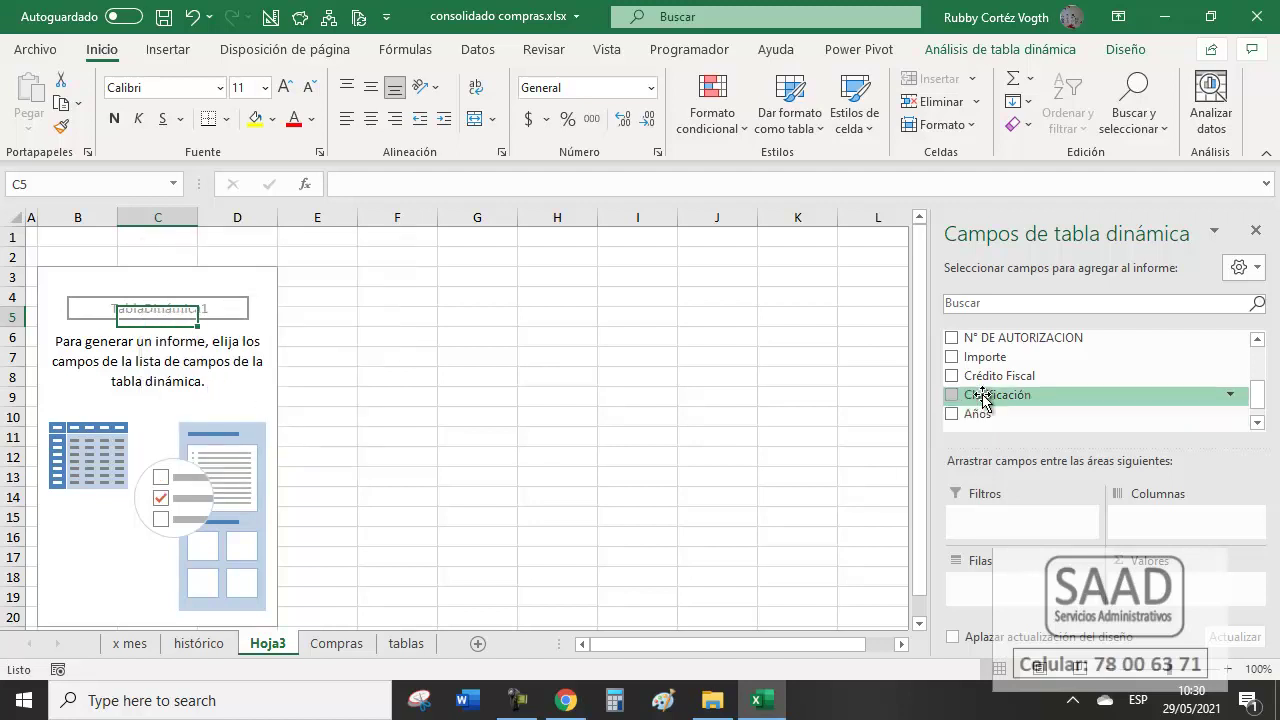
Use Clasificación as rows and sum Importe as values, formatting the amounts with thousands separators and two decimals.
left_click_drag(983, 397, 978, 600)
left_click_drag(116, 301, 134, 400)
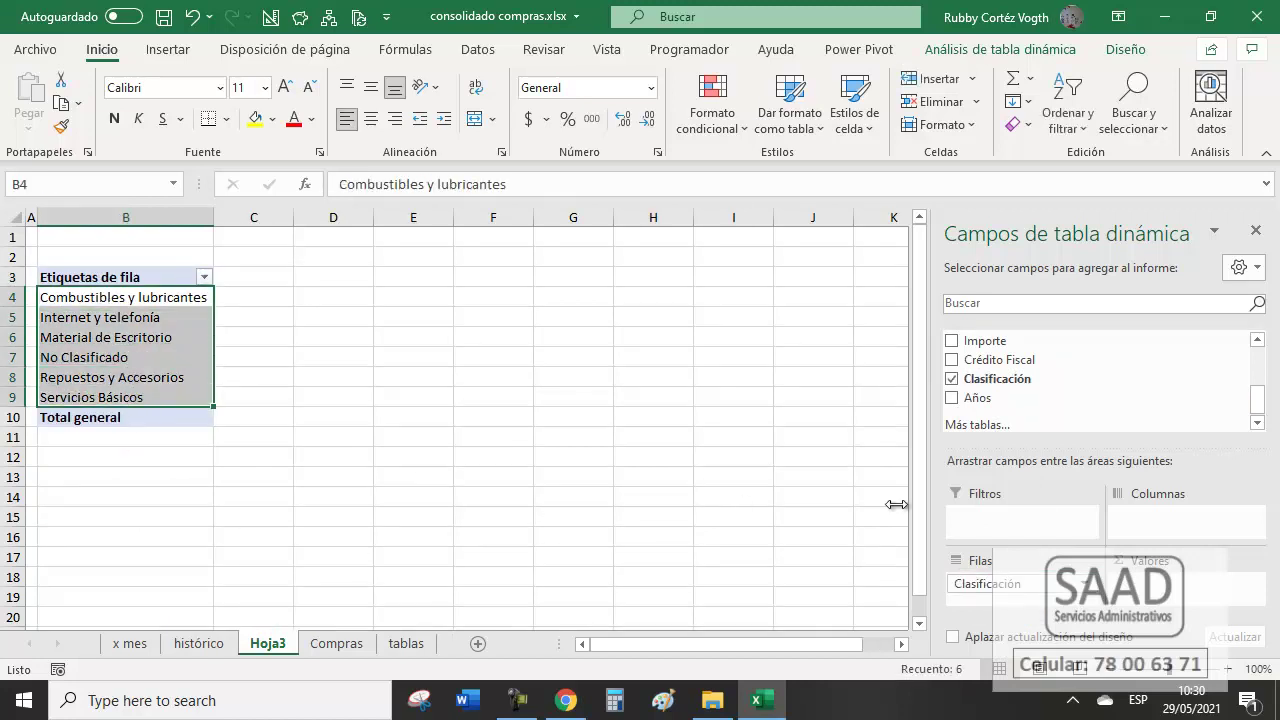
left_click_drag(985, 342, 1165, 590)
left_click_drag(291, 297, 295, 415)
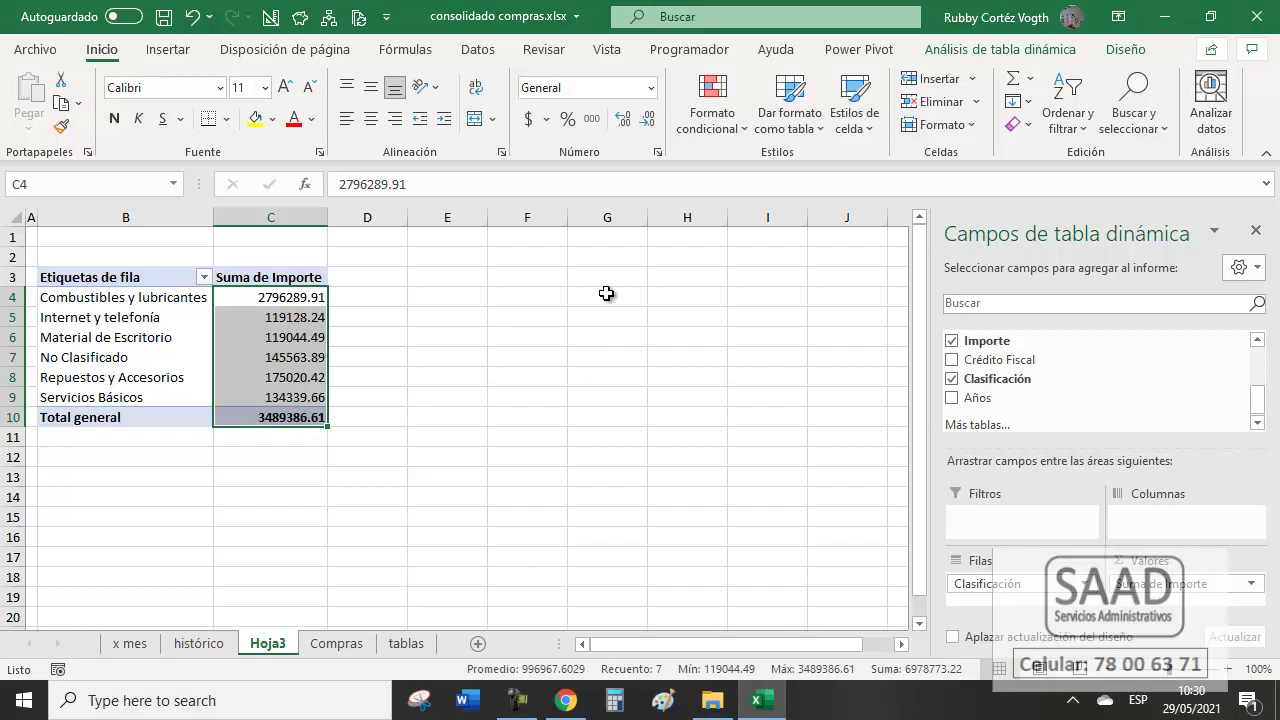
key("ctrl+shift+1")
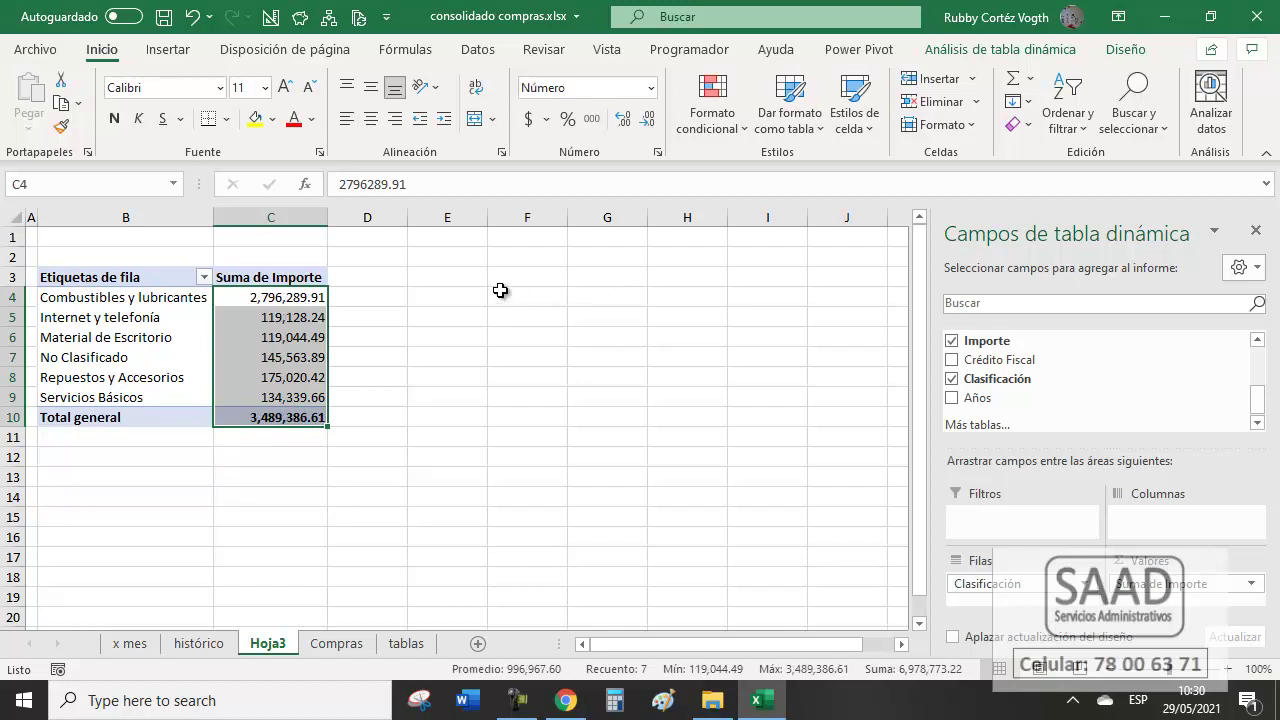
left_click(266, 337)
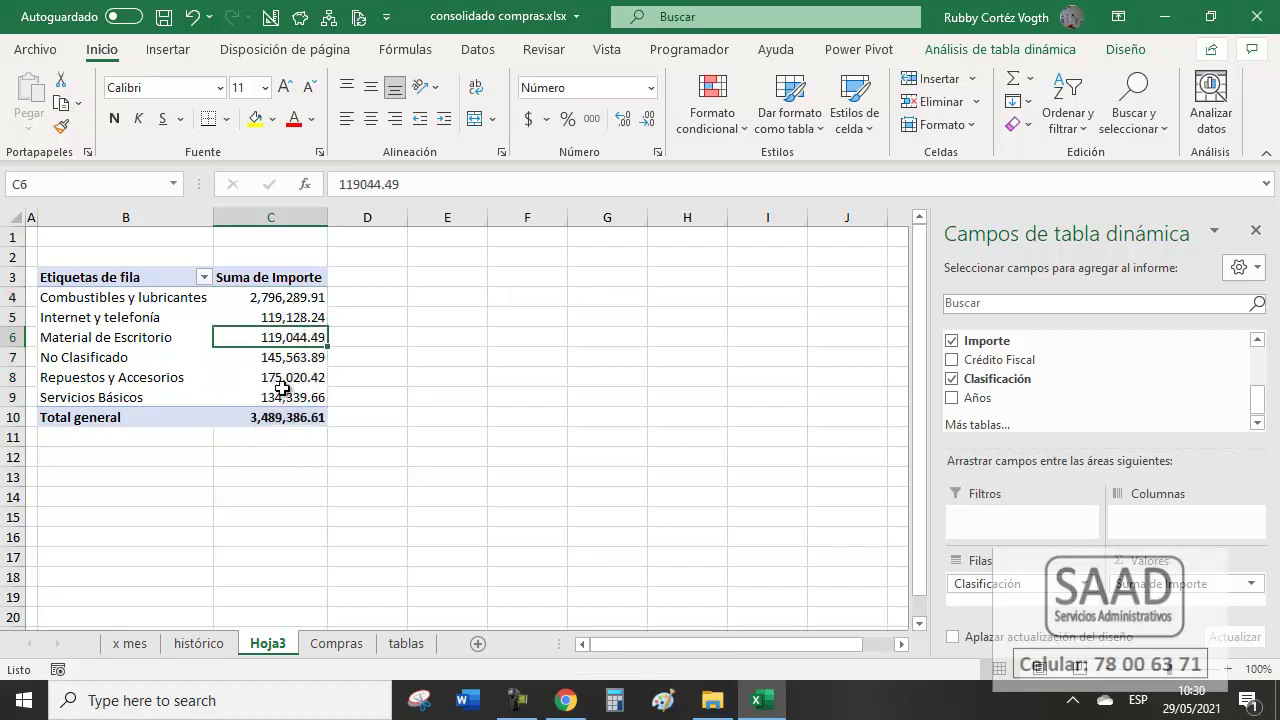
left_click(277, 299)
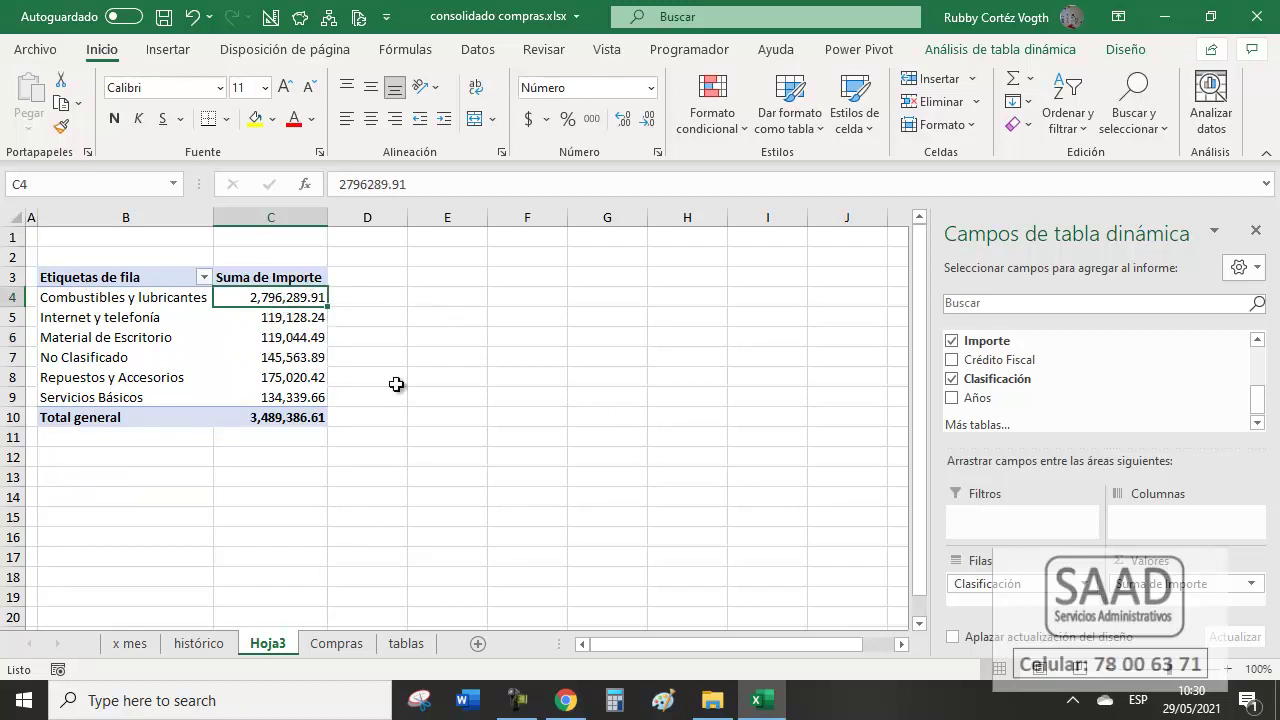
Add FECHA DE LA FACTURA as a report filter of the pivot table and filter it to Jan.
left_click_drag(1261, 410, 1258, 360)
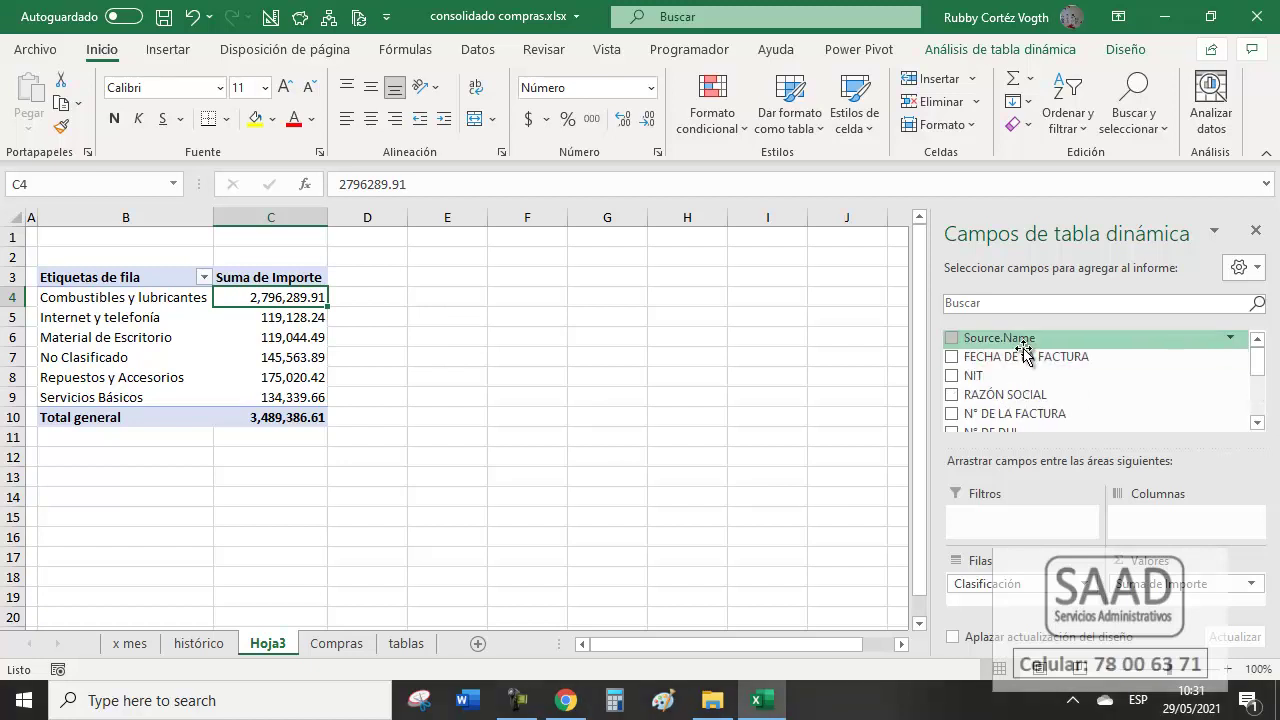
left_click_drag(1025, 357, 1014, 526)
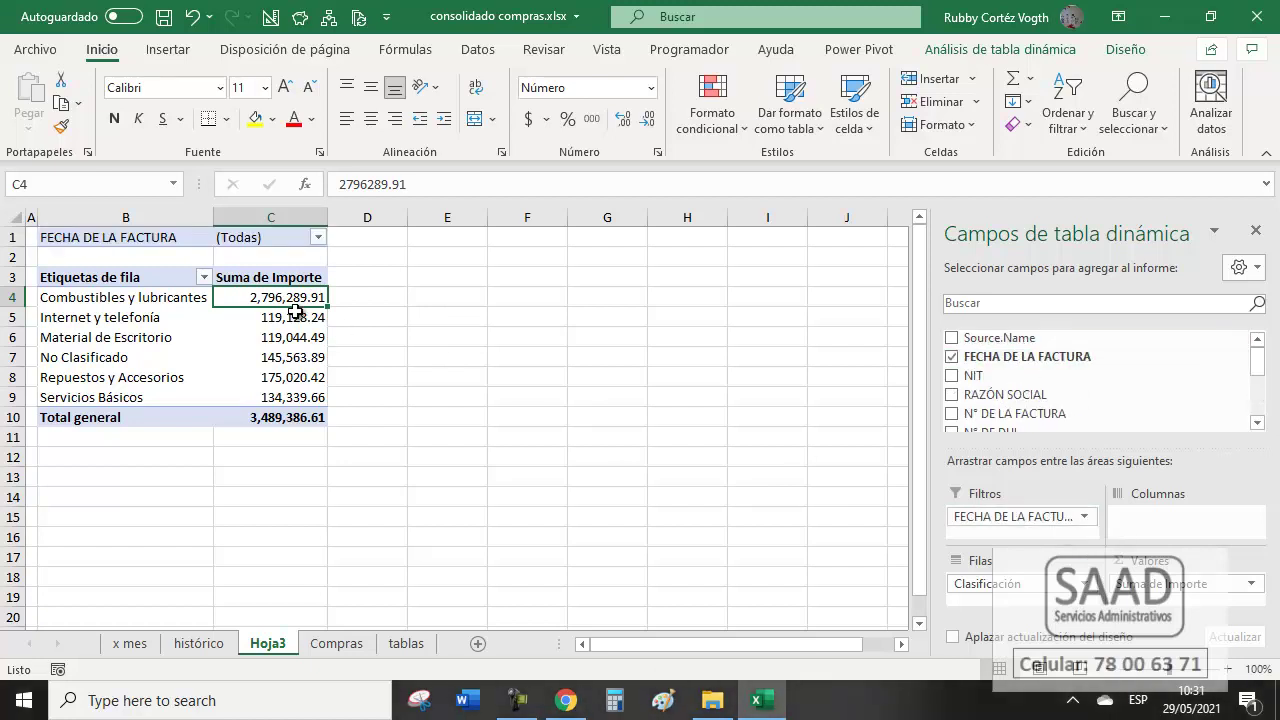
left_click(318, 238)
left_click(123, 318)
left_click(198, 391)
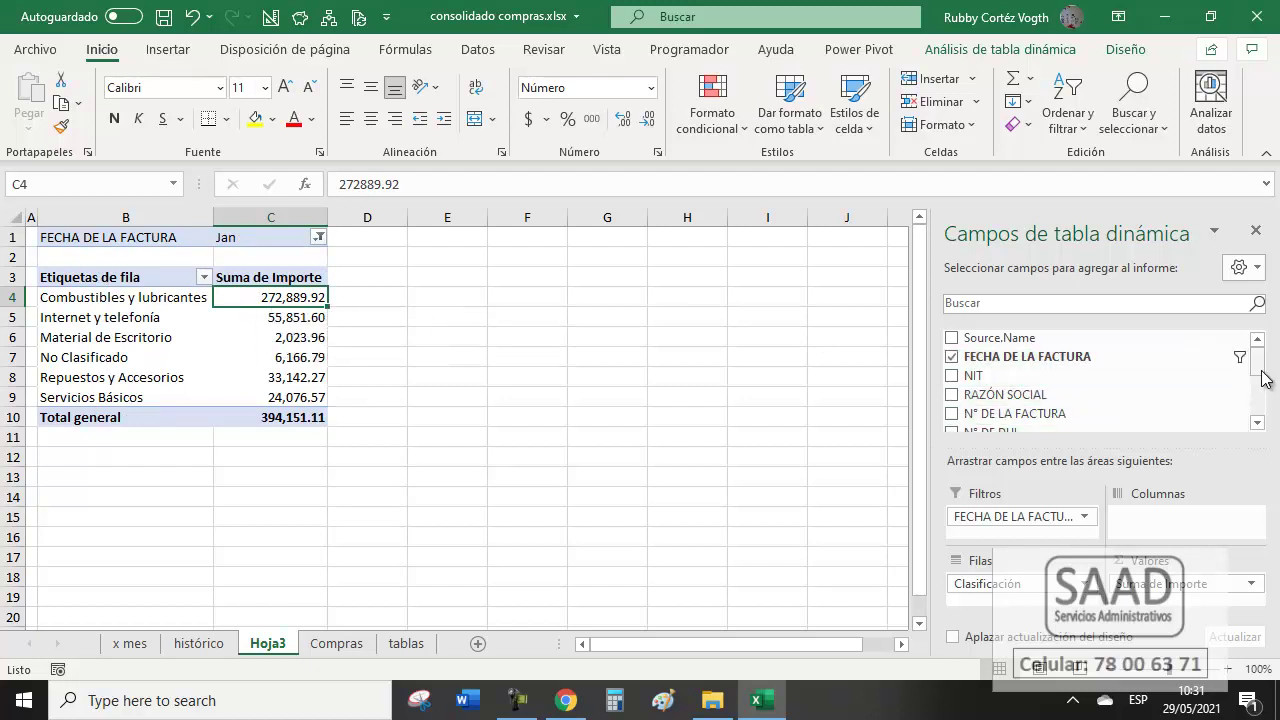
Add Años as a second report filter and filter the pivot table to 2019.
left_click_drag(1263, 372, 1270, 450)
left_click_drag(985, 395, 978, 500)
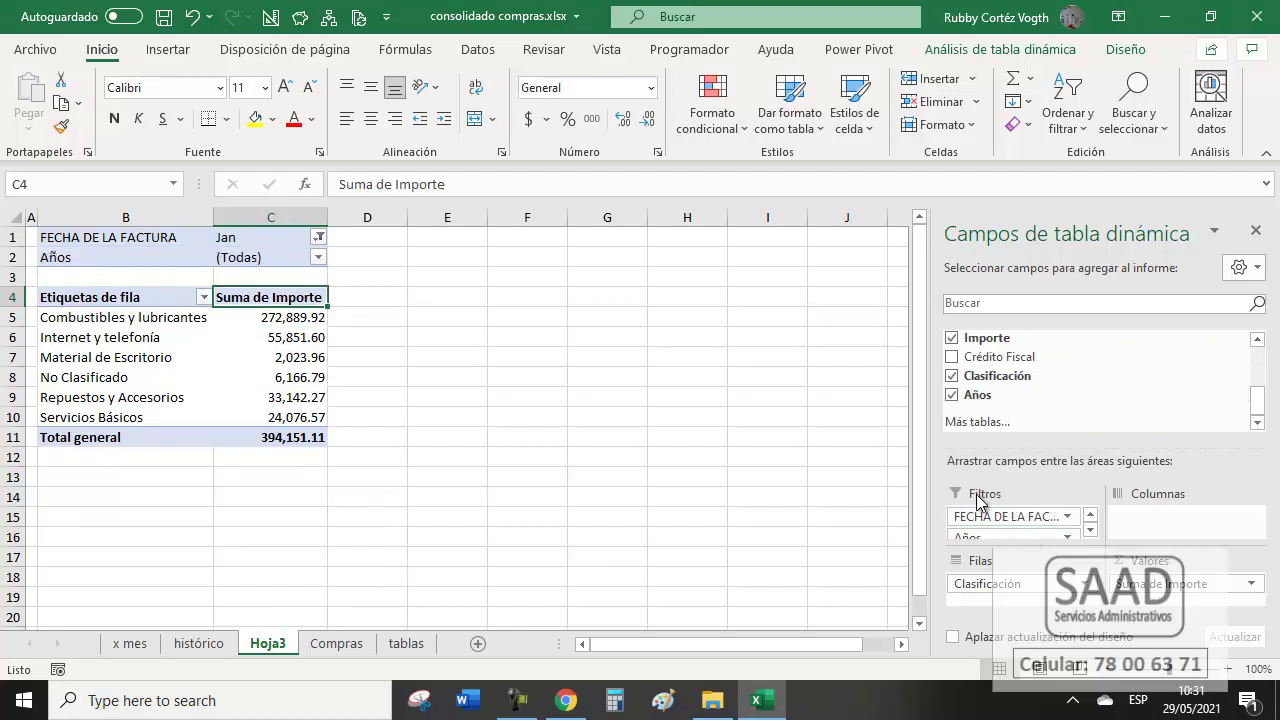
left_click(318, 259)
left_click(127, 338)
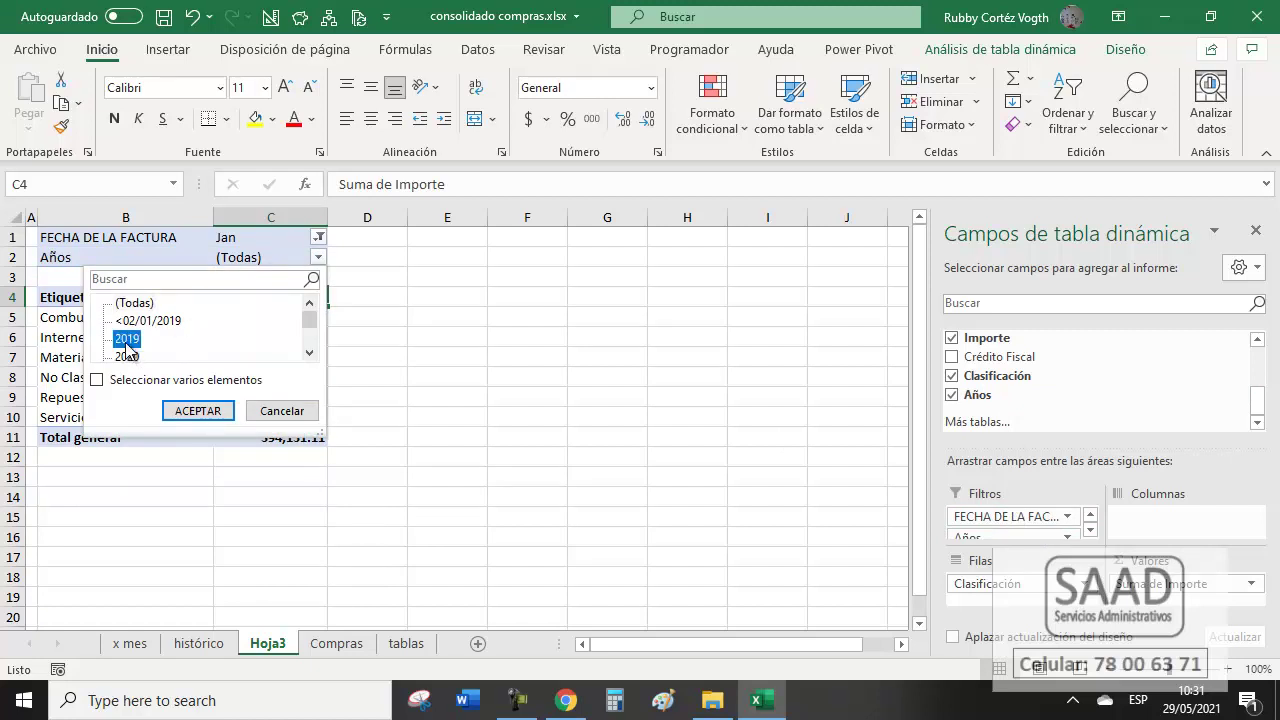
left_click(197, 410)
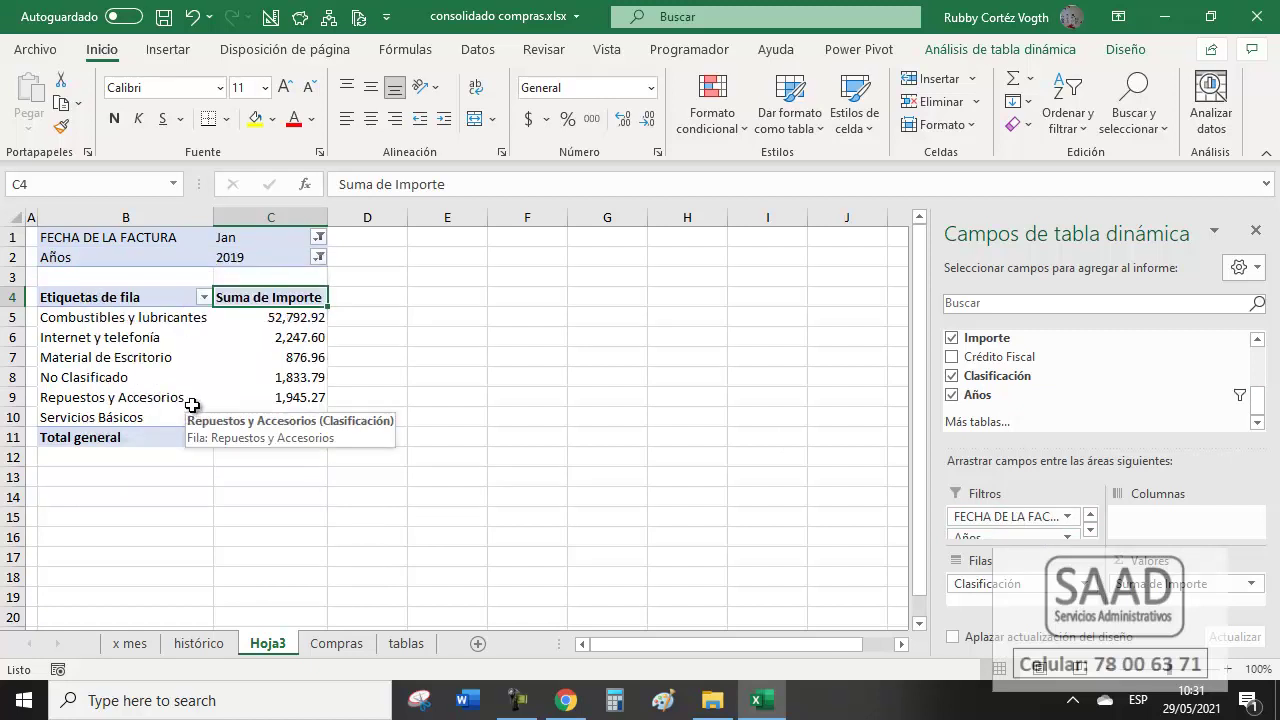
Allow multiple items in the Años filter and include 2020 together with 2019.
left_click(319, 259)
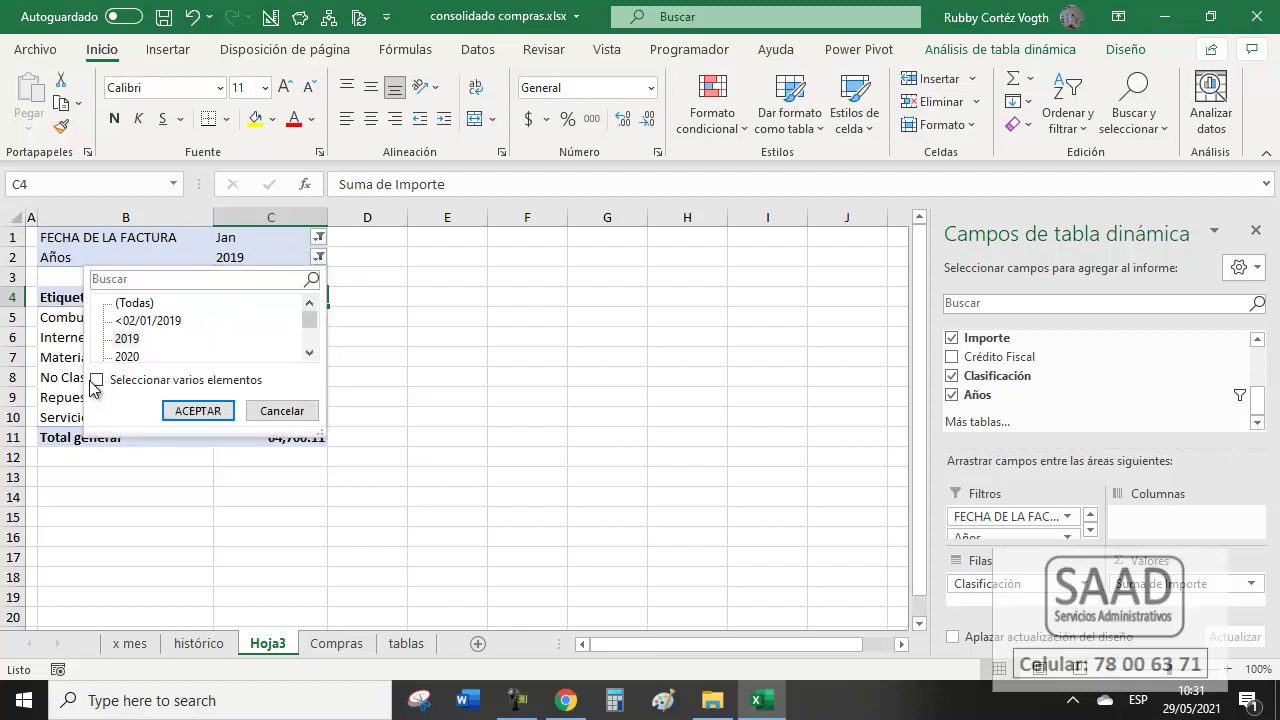
left_click(96, 383)
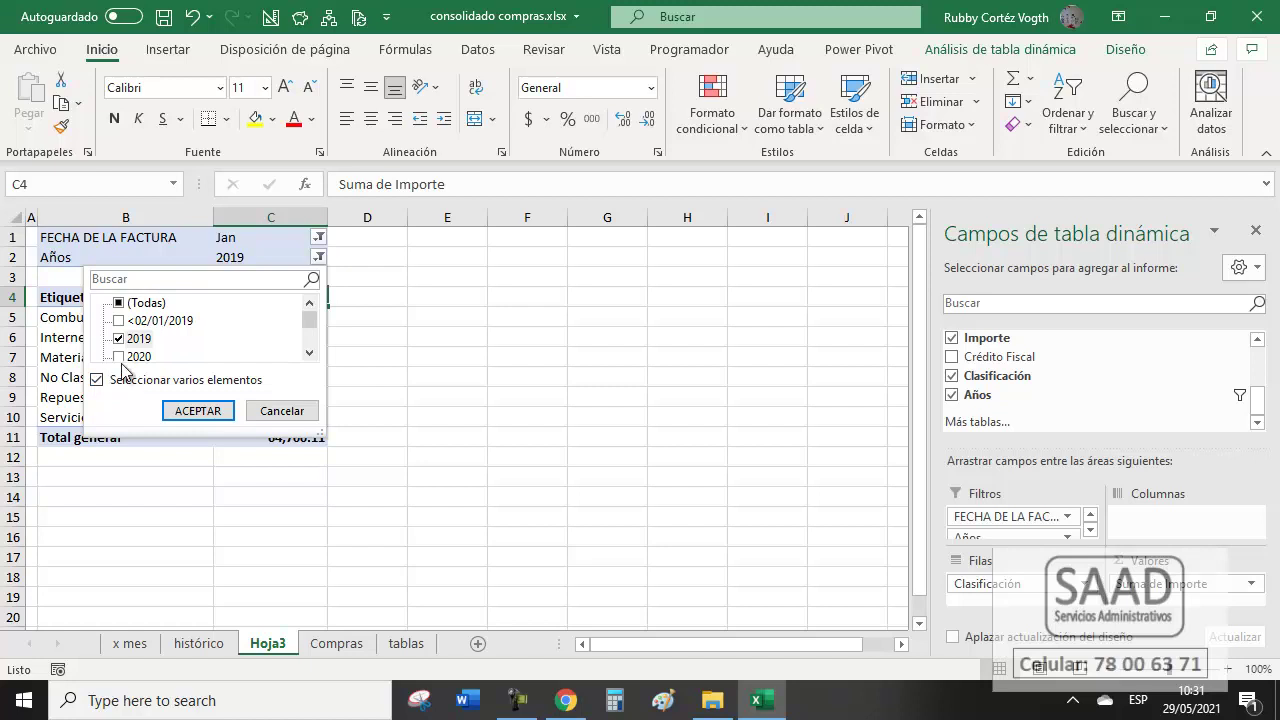
left_click(124, 358)
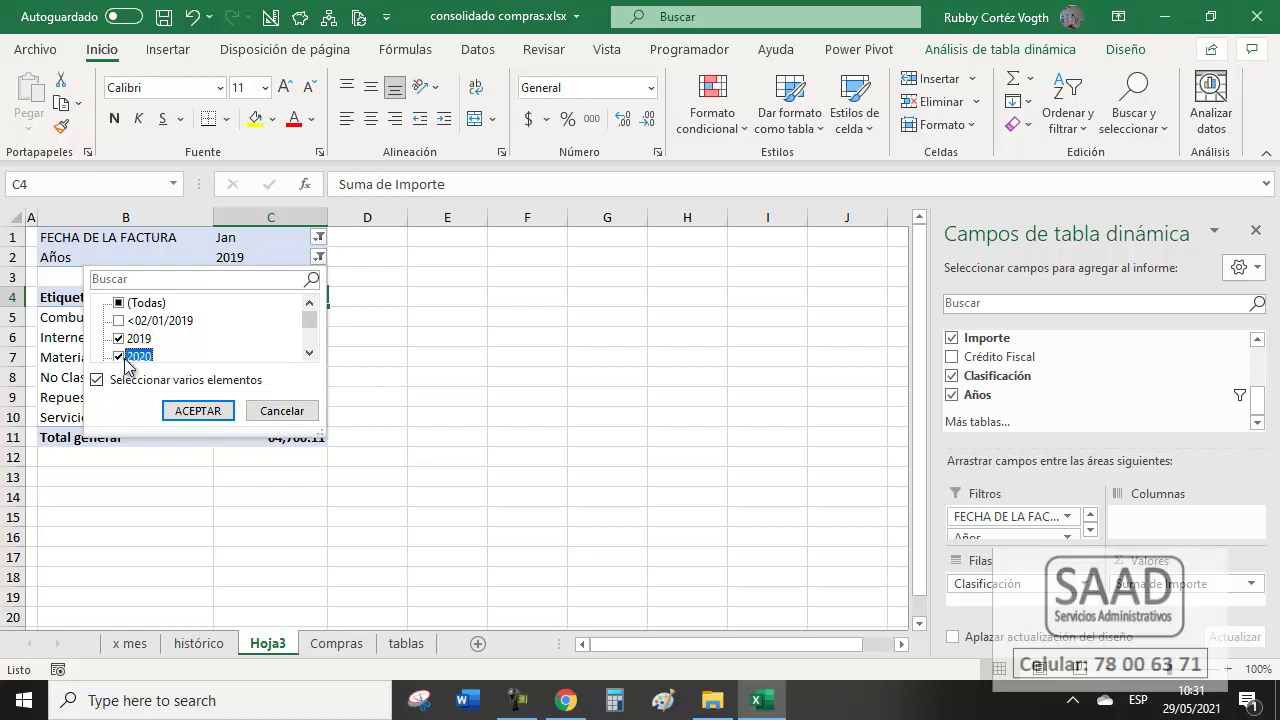
left_click(198, 411)
left_click_drag(314, 321, 314, 435)
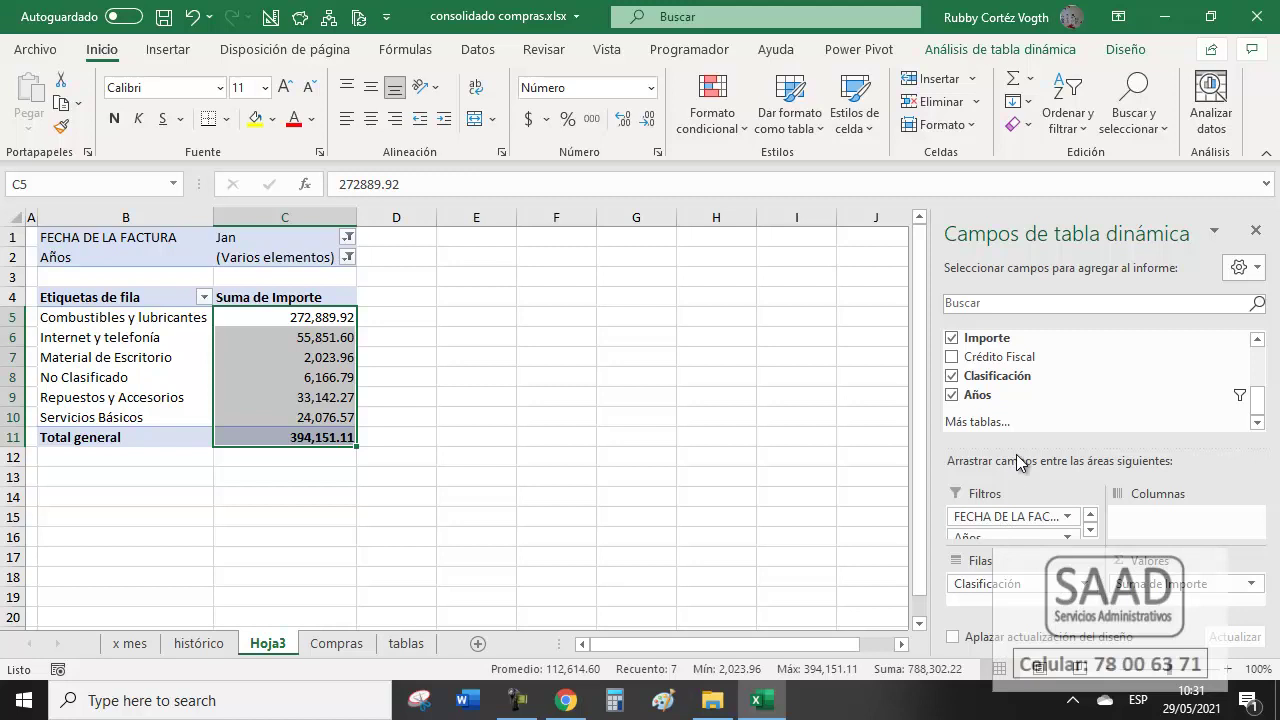
Move Años from the report filters to the pivot columns and compare the yearly amounts per classification.
left_click_drag(1017, 445, 1018, 431)
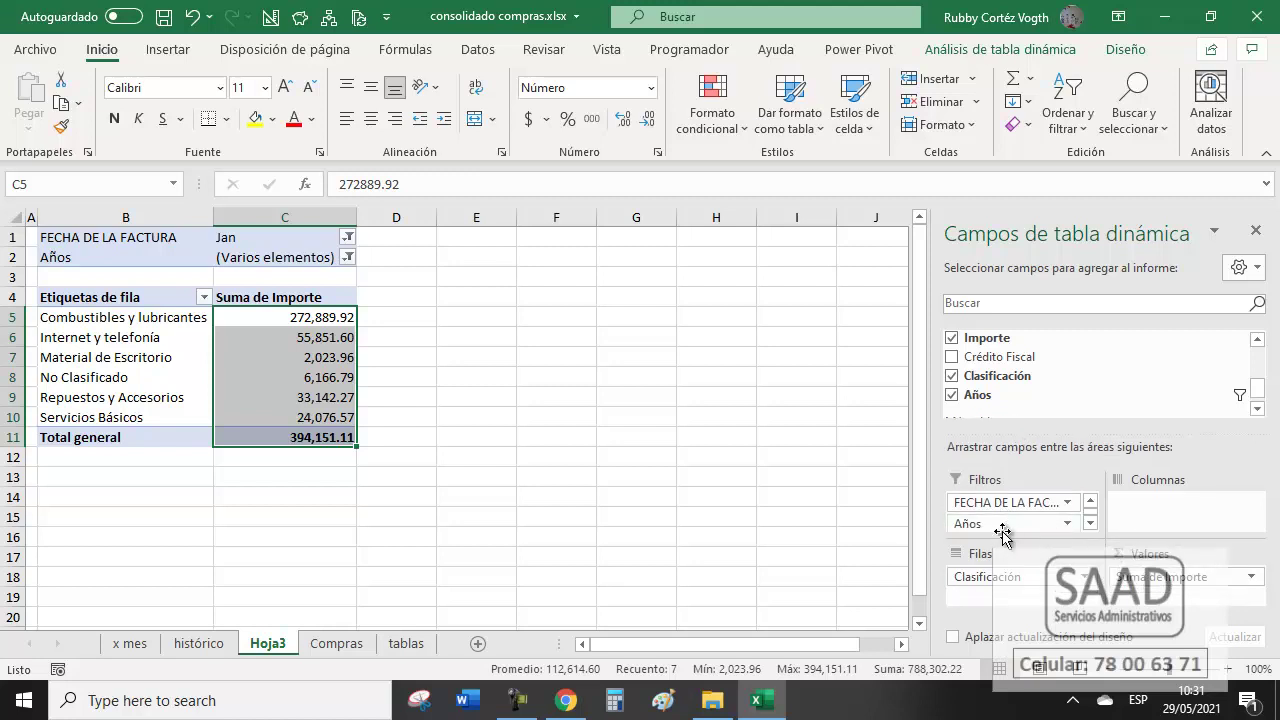
left_click_drag(1000, 522, 1156, 504)
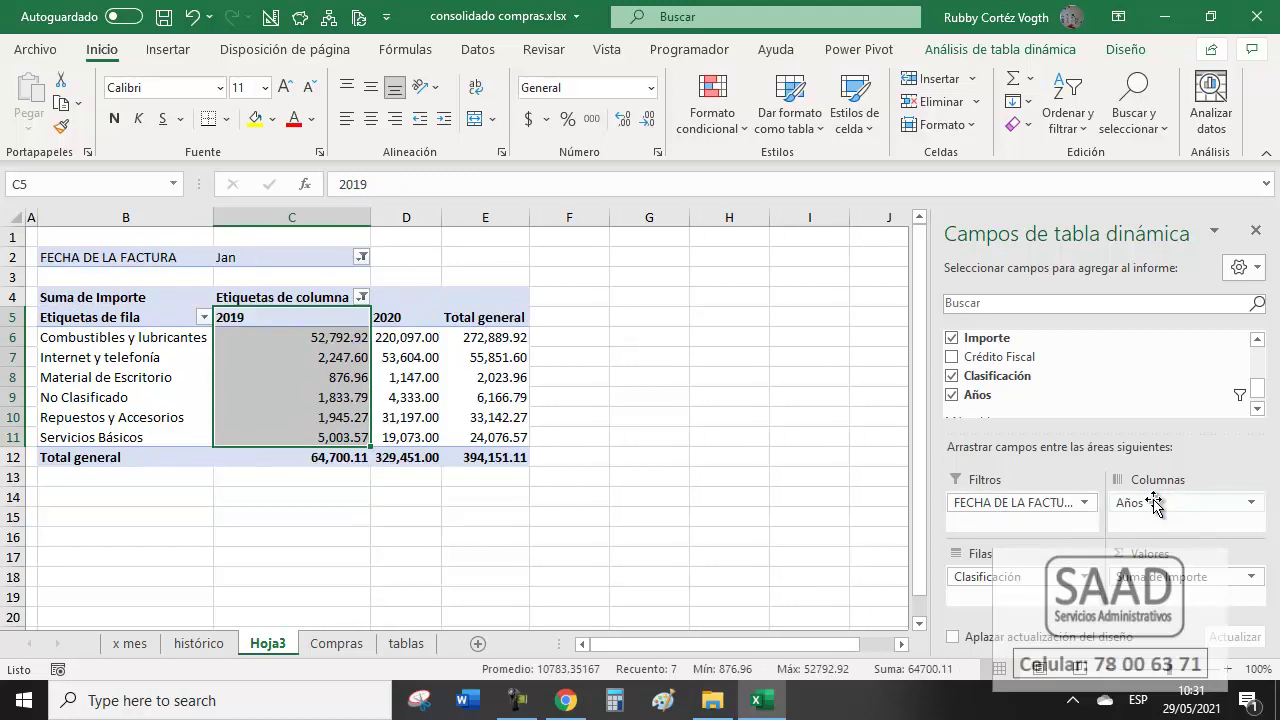
left_click(305, 323)
left_click_drag(305, 323, 406, 457)
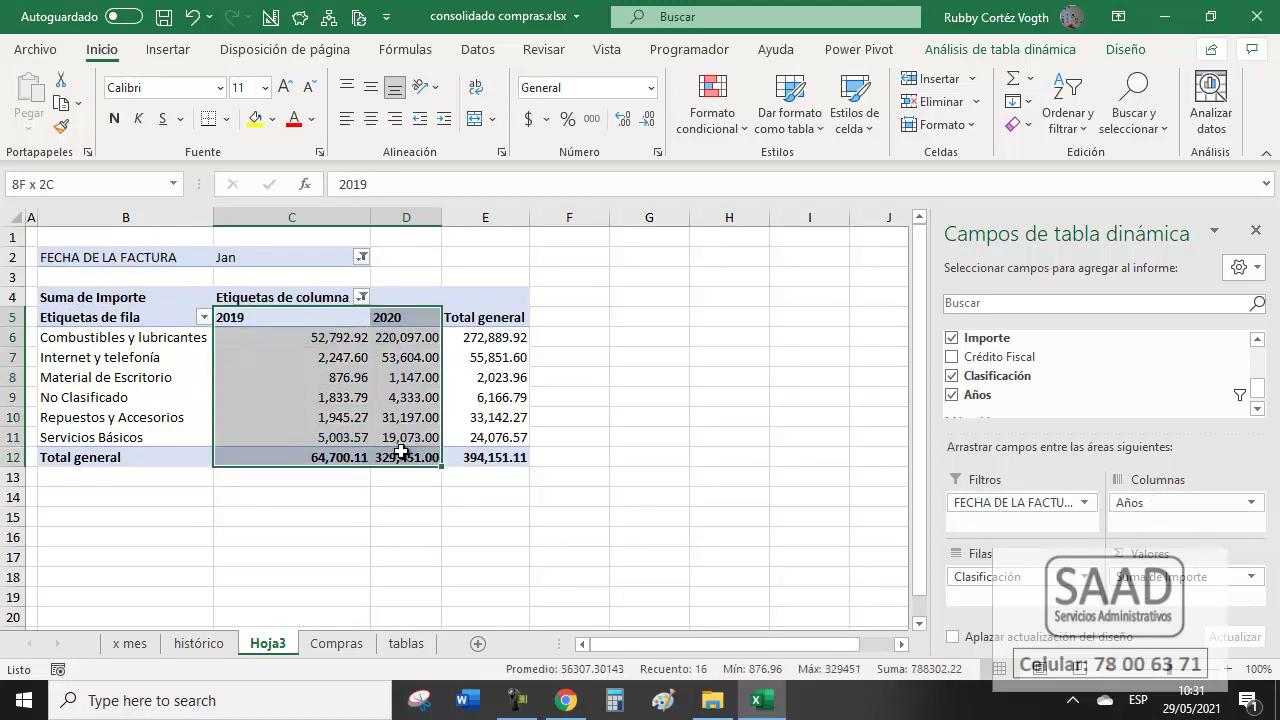
left_click(298, 342)
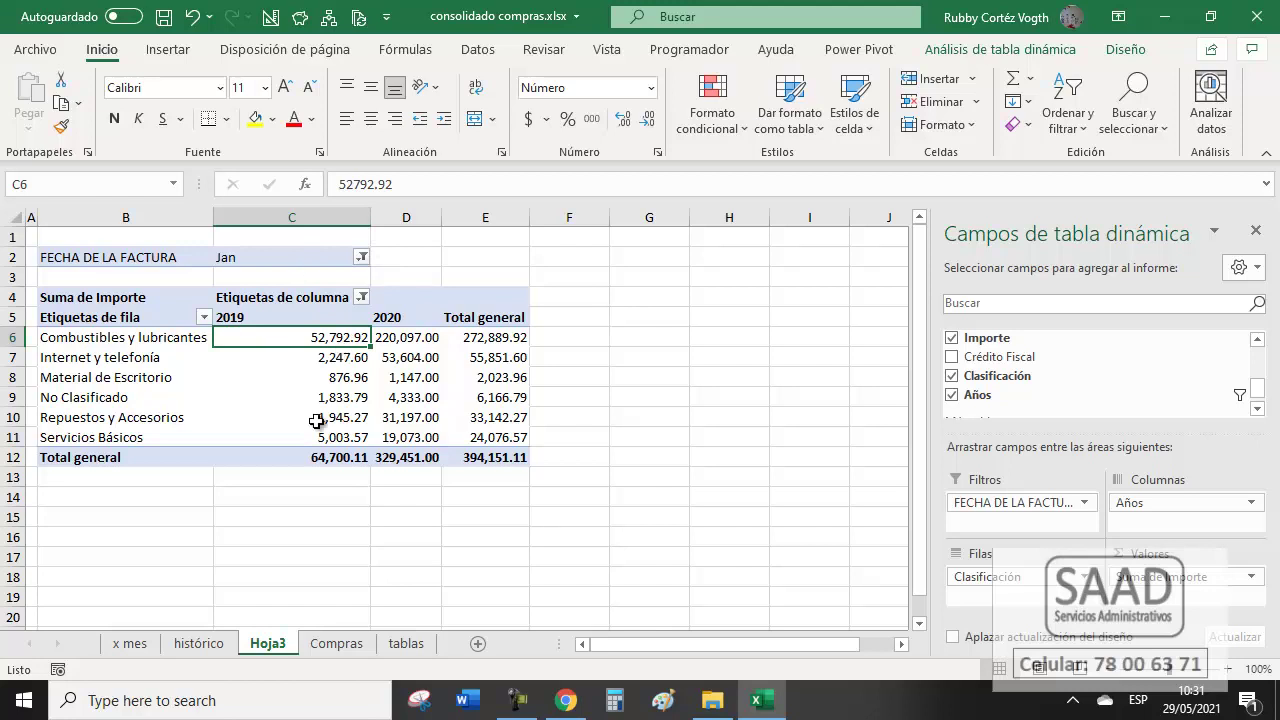
Disable automatic column-width adjustment on refresh in the pivot table options.
right_click(289, 384)
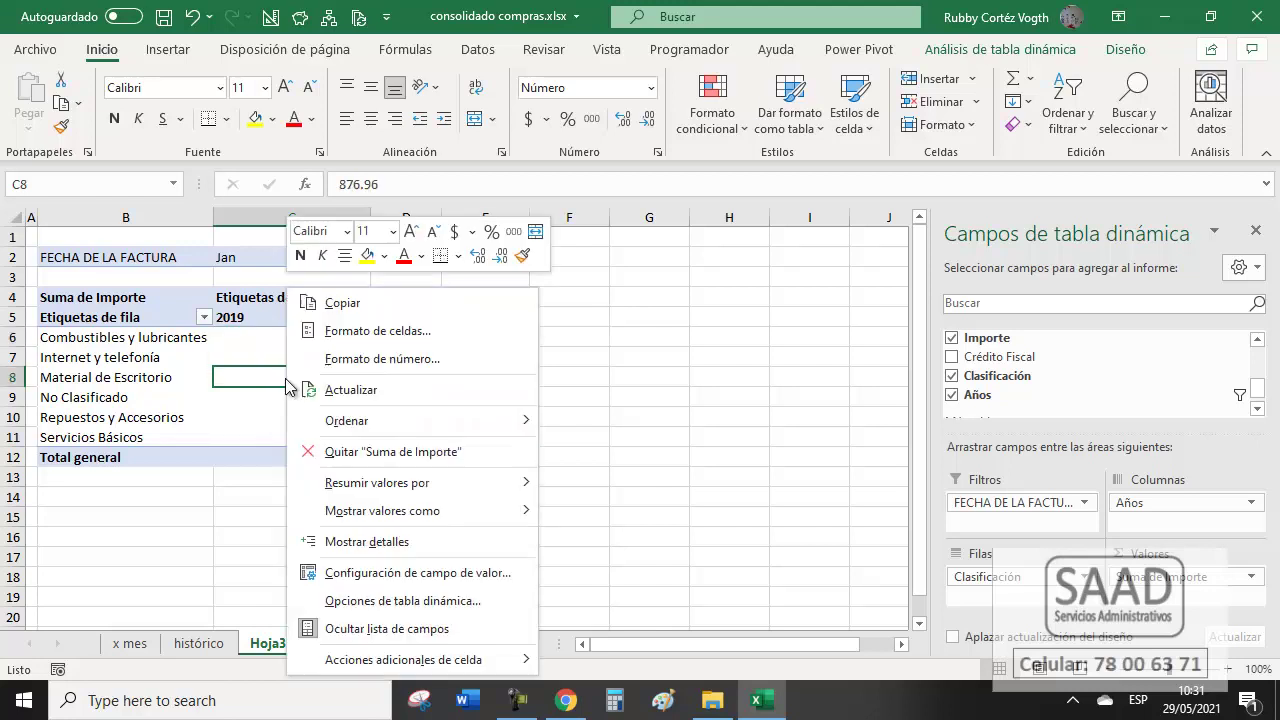
left_click(373, 603)
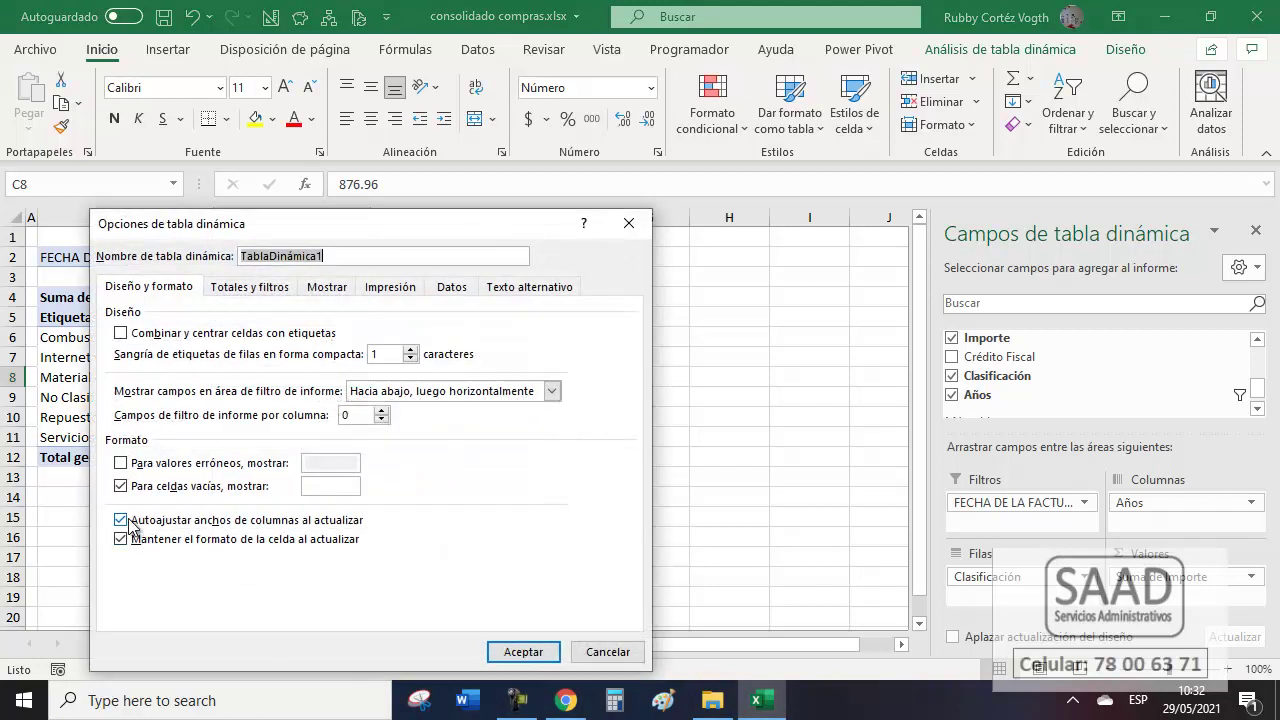
left_click(125, 521)
left_click(523, 651)
Set the width of columns C to E to 13.
left_click_drag(285, 357, 493, 390)
key("alt+f")
type("ca10")
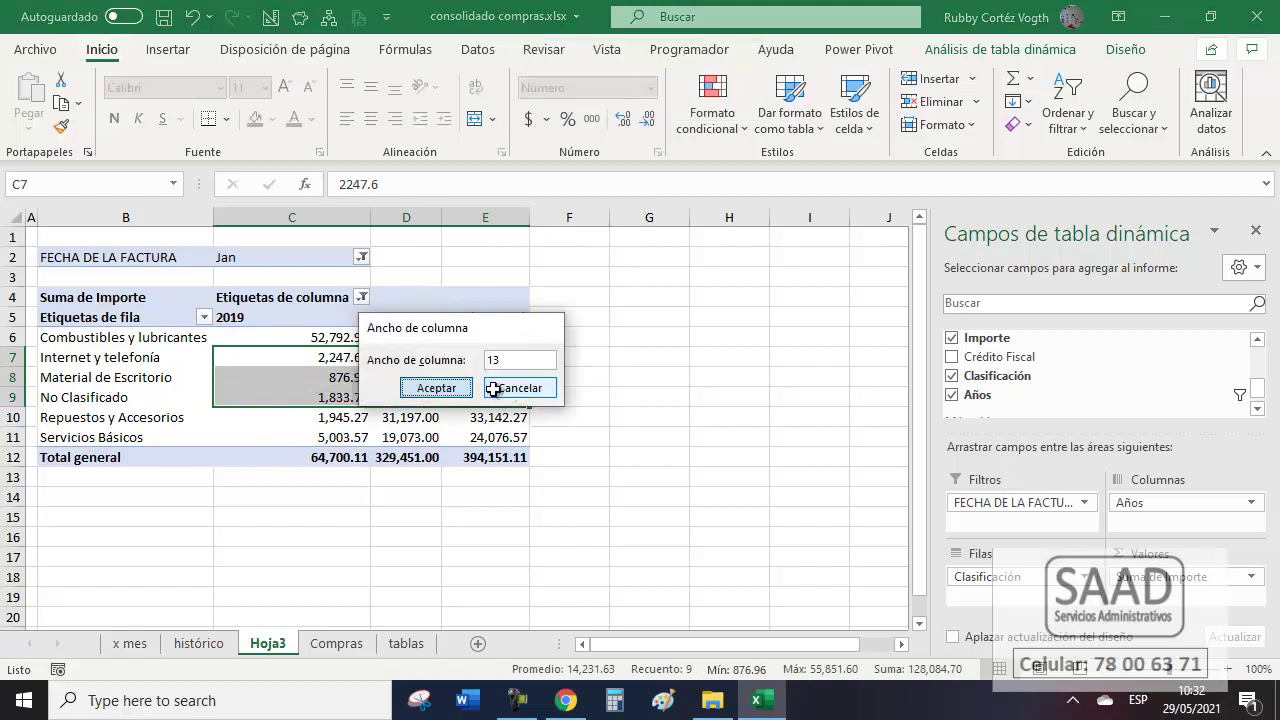
key("Return")
left_click(447, 300)
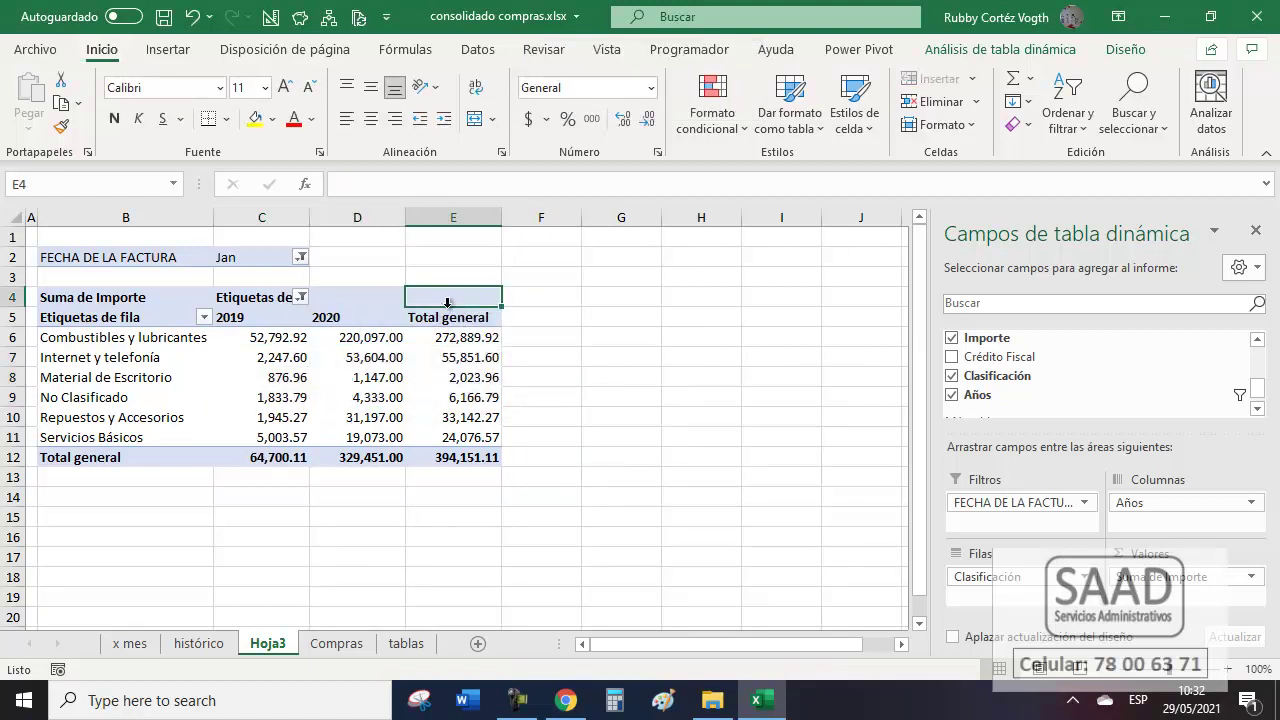
Remove the Total general column from the pivot table.
left_click(443, 319)
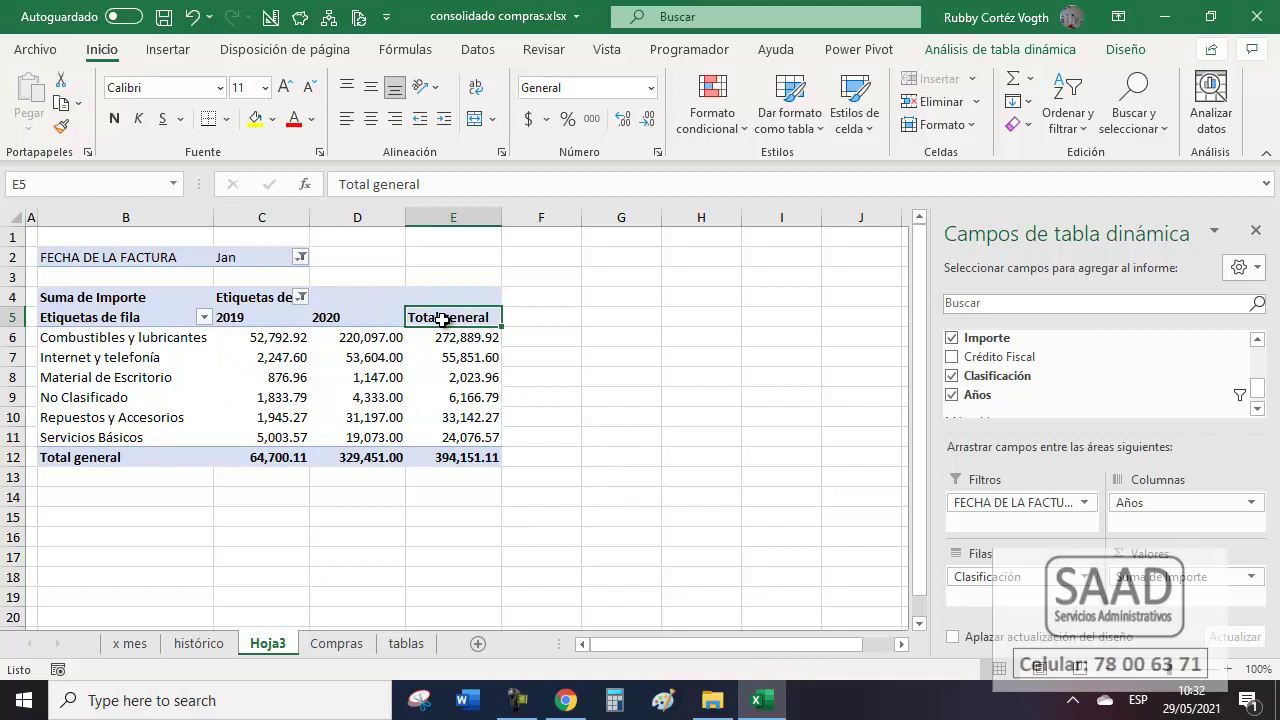
right_click(442, 319)
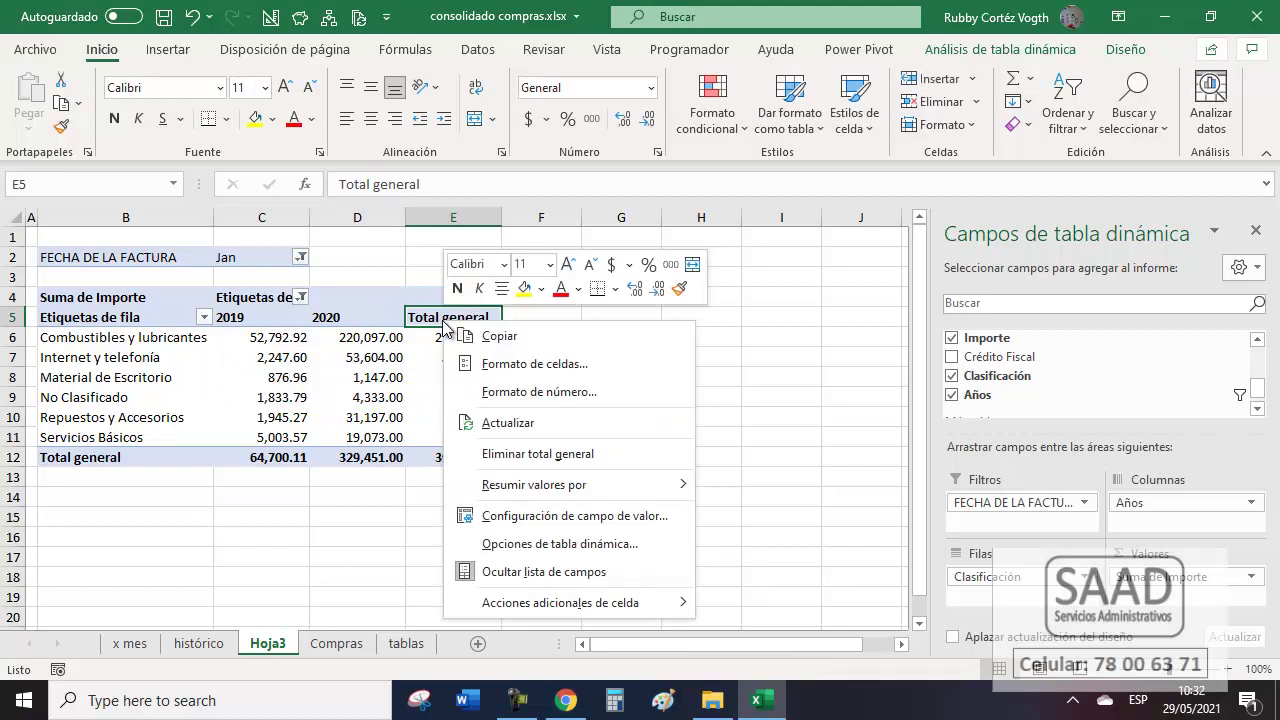
left_click(583, 456)
left_click(300, 338)
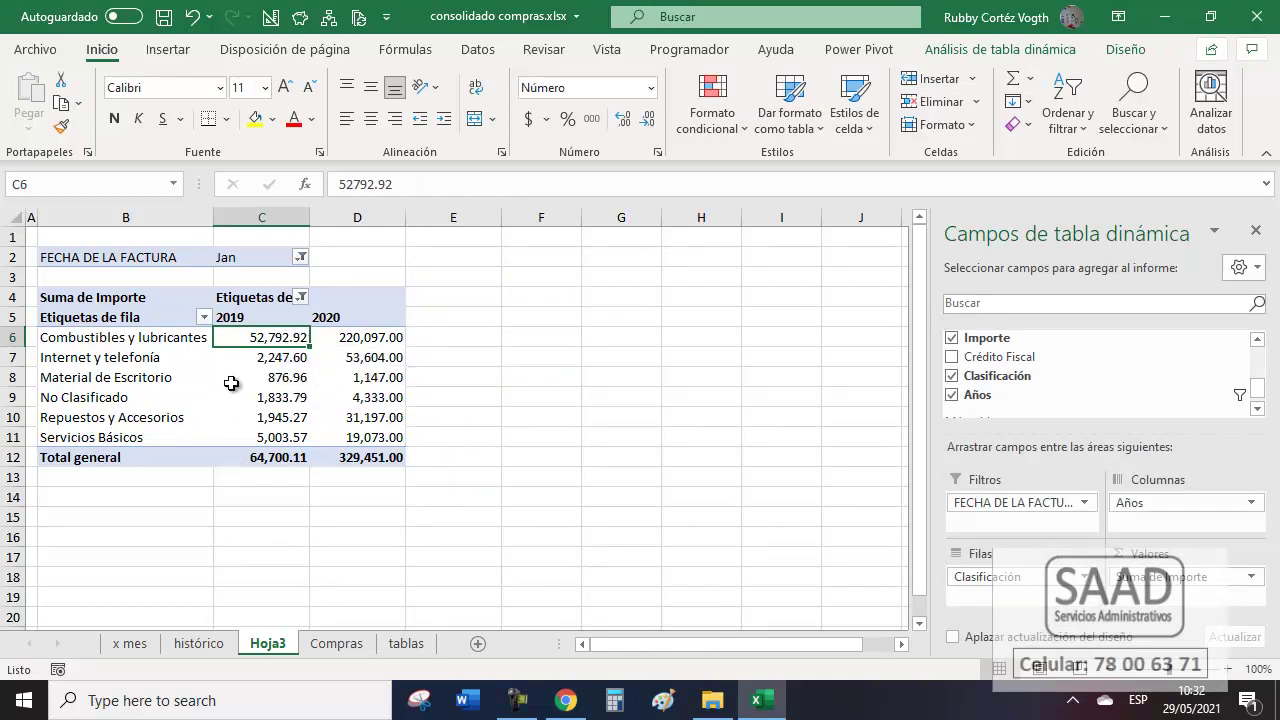
Move FECHA DE LA FACTURA from the report filters to the pivot columns under Años and set the sheet zoom to 75%.
left_click_drag(1026, 512, 1200, 531)
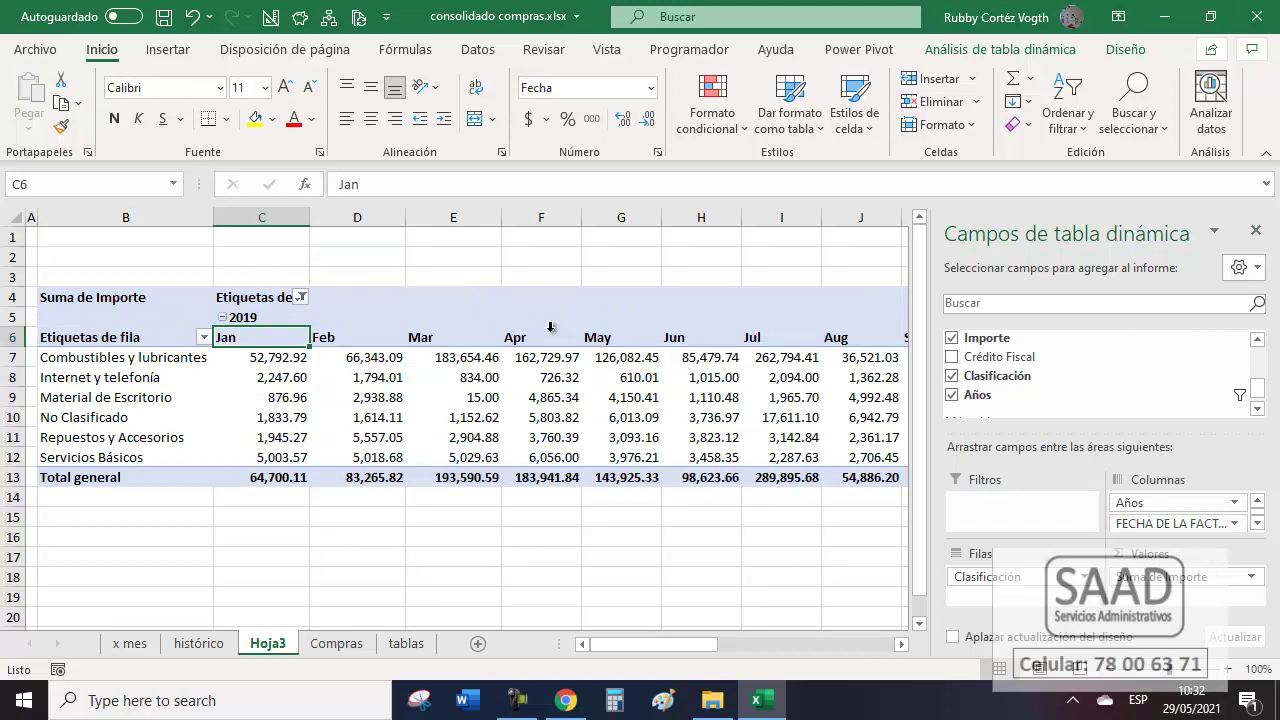
left_click(518, 282)
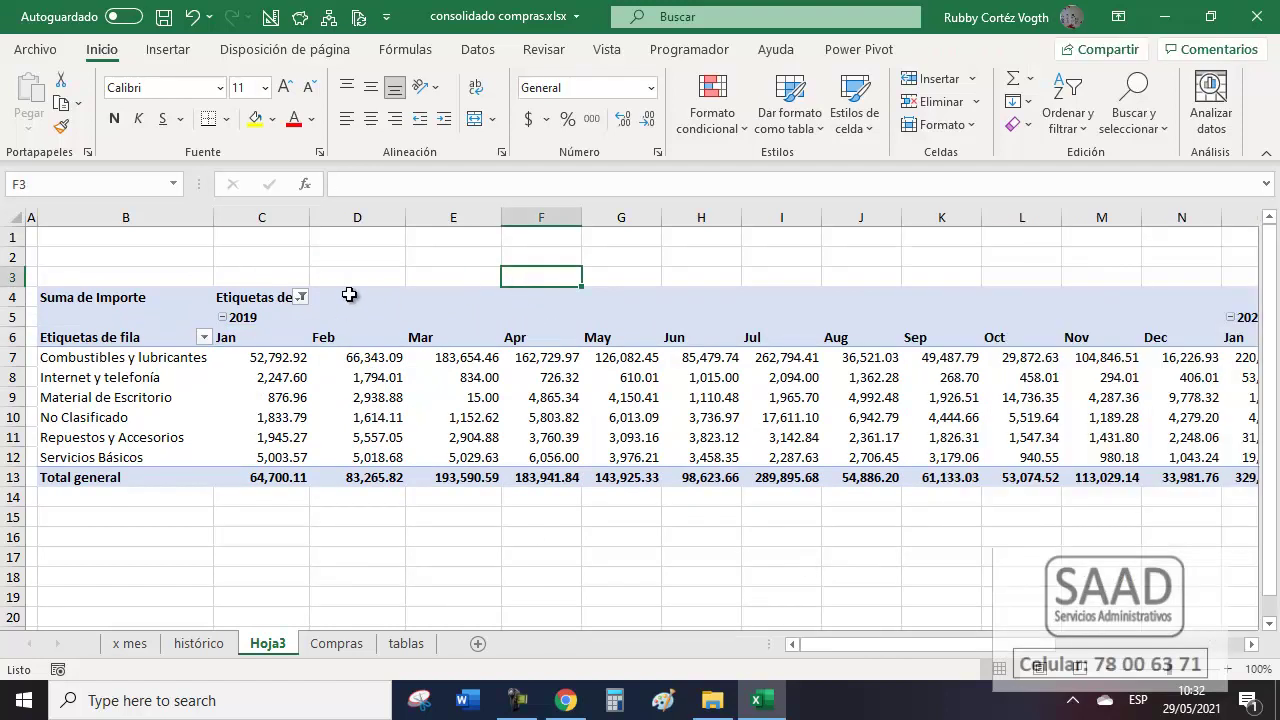
key("Right")
key("Right")
key("Right")
key("Right")
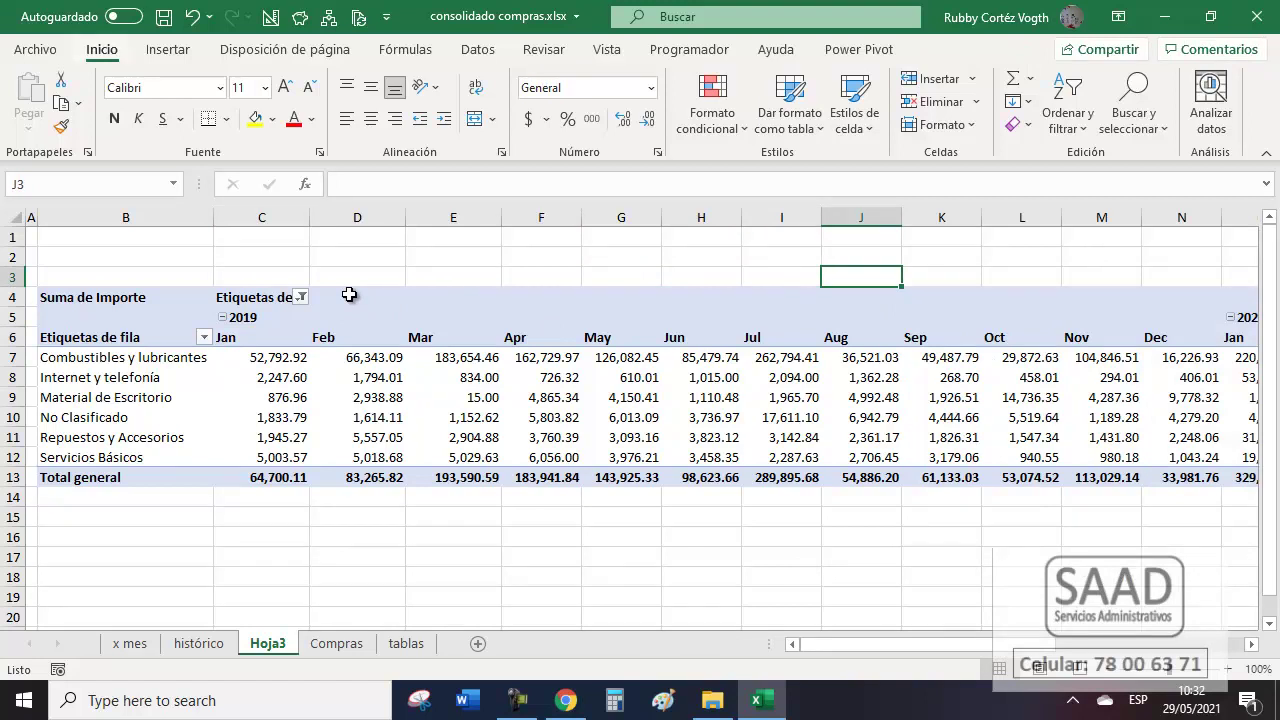
key("alt+n")
type("q75")
key("Return")
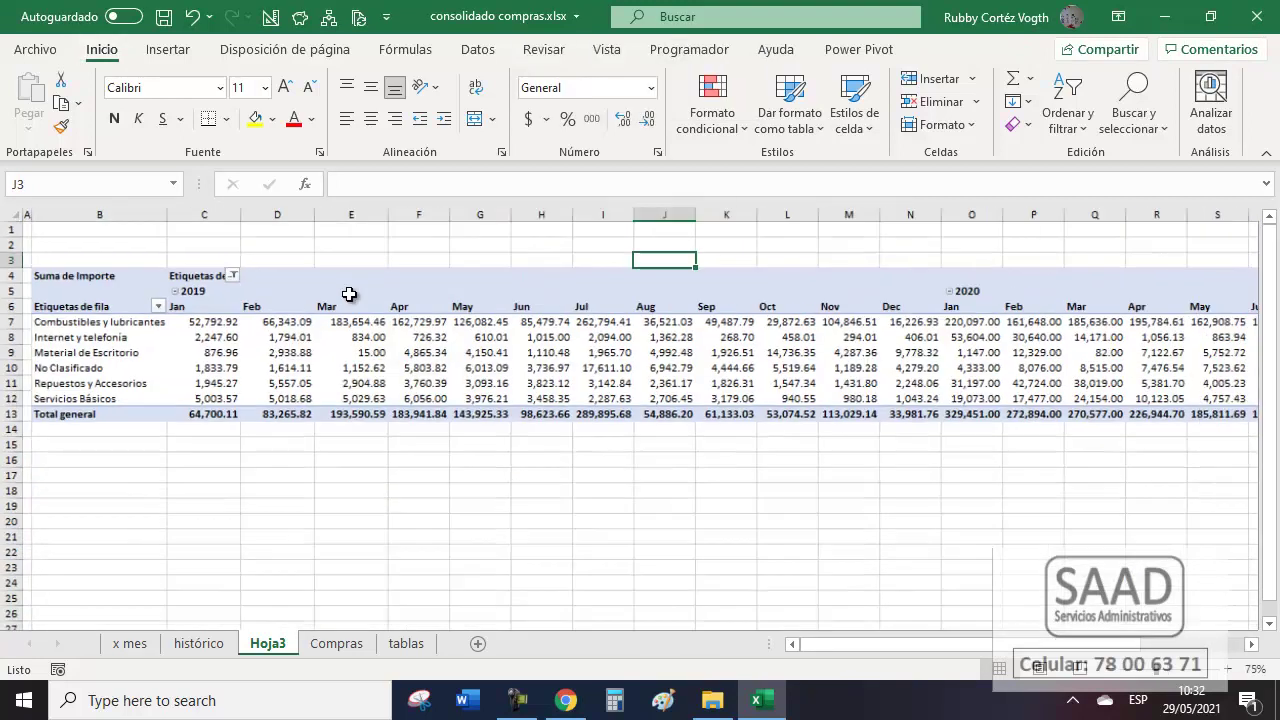
Examine the monthly amounts per classification across the 2019 and 2020 columns of the pivot table.
left_click_drag(210, 424, 884, 418)
left_click(958, 422)
key("Right")
key("Right")
key("Right")
key("Right")
key("Right")
key("Right")
key("Right")
key("Right")
key("Right")
key("Right")
key("Right")
key("Right")
key("Right")
key("Right")
key("Right")
key("Right")
key("Right")
key("Right")
key("Right")
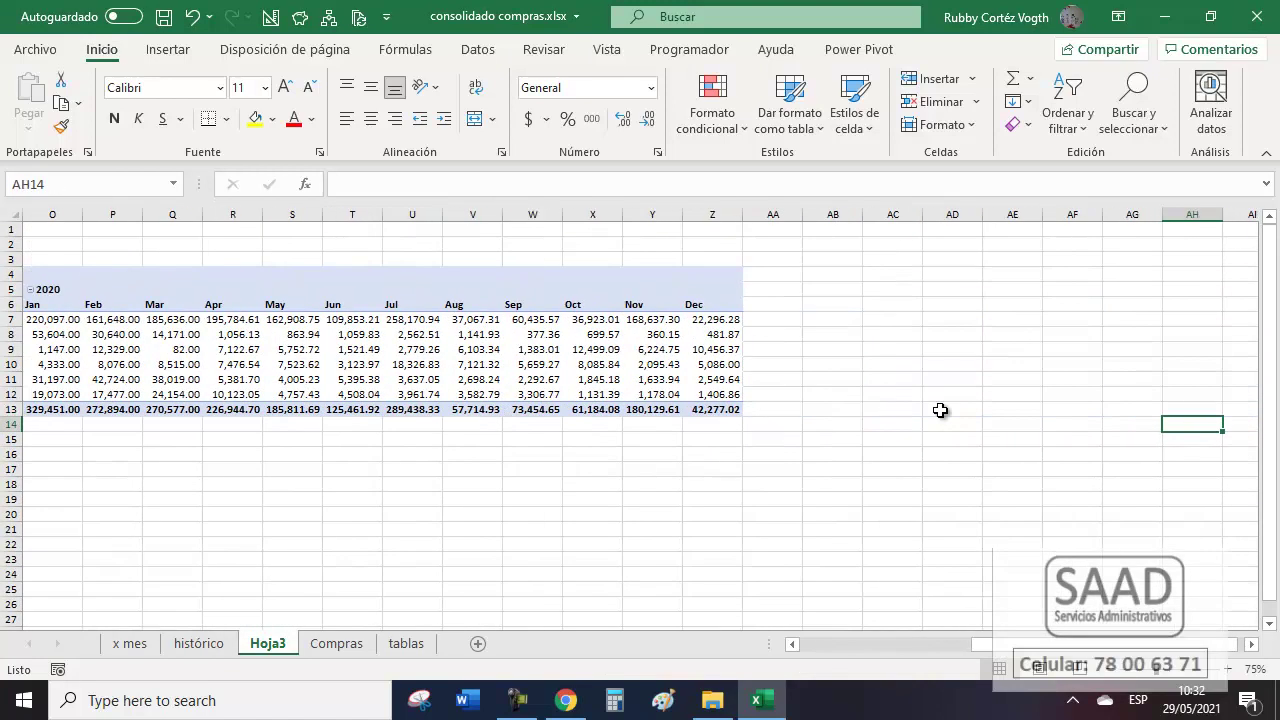
key("Left")
key("Left")
key("Left")
key("Left")
key("Left")
key("Left")
key("Left")
key("Left")
key("Left")
key("Left")
key("Left")
key("Left")
key("Left")
key("Left")
key("Left")
key("Left")
key("Left")
key("Left")
key("Left")
key("Left")
key("Left")
key("Left")
key("Left")
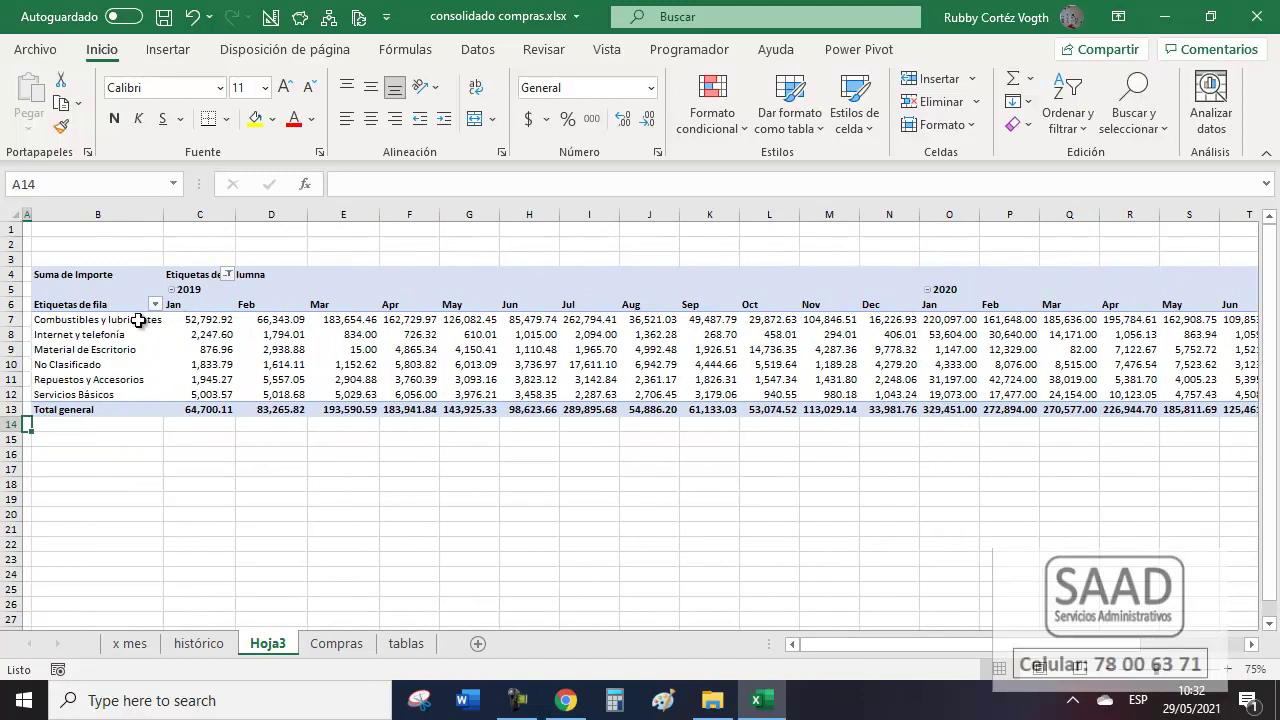
Exclude 2019 from the Años column filter so the pivot table covers only the months of 2020.
left_click(104, 322)
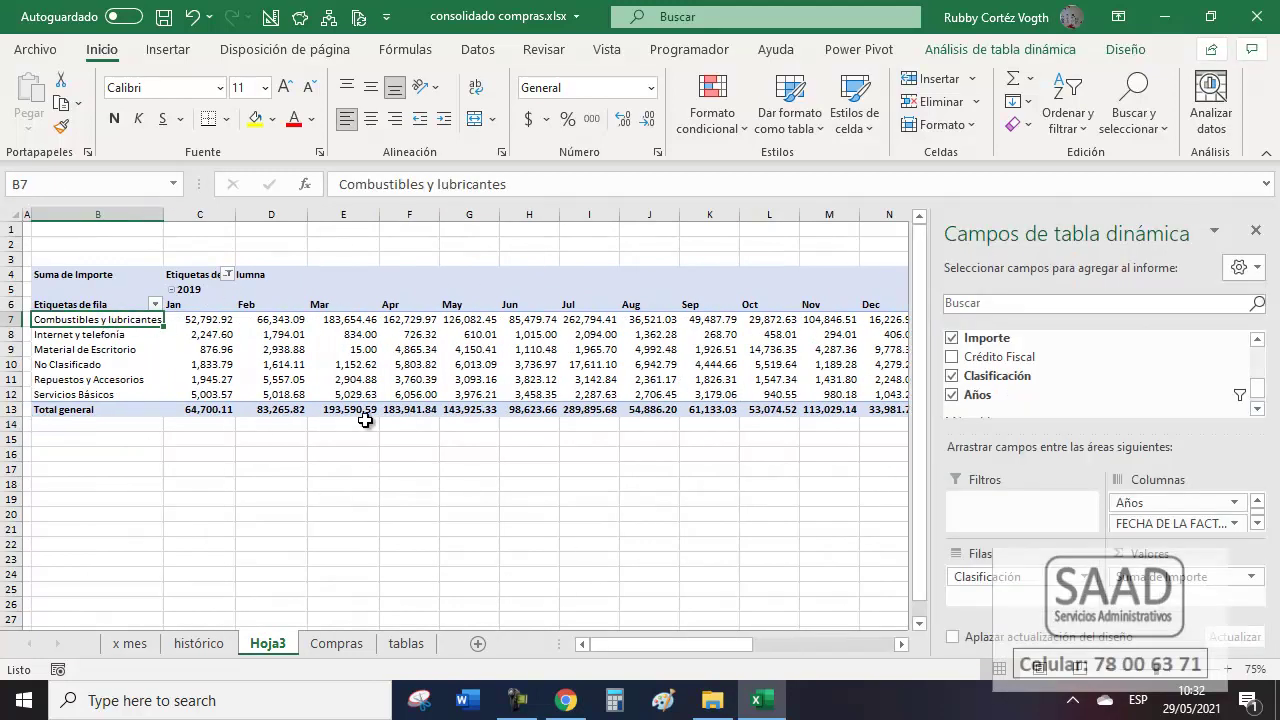
left_click(228, 275)
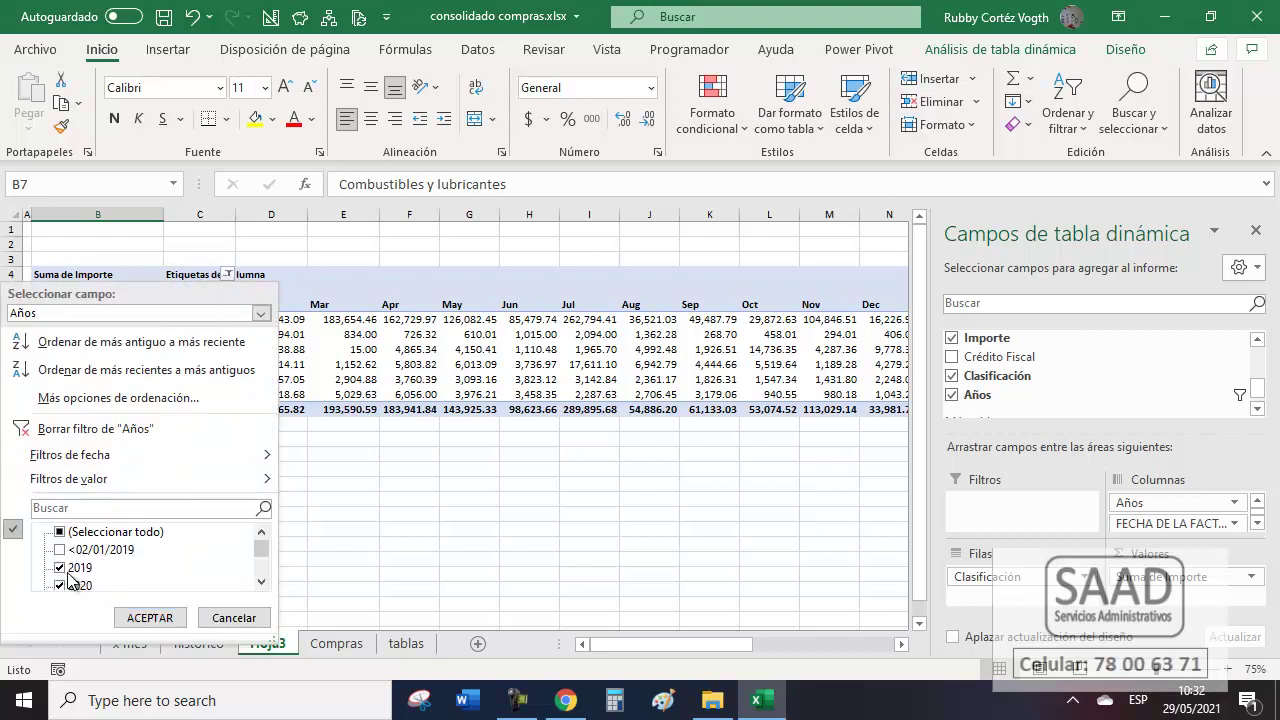
left_click(66, 567)
left_click(149, 617)
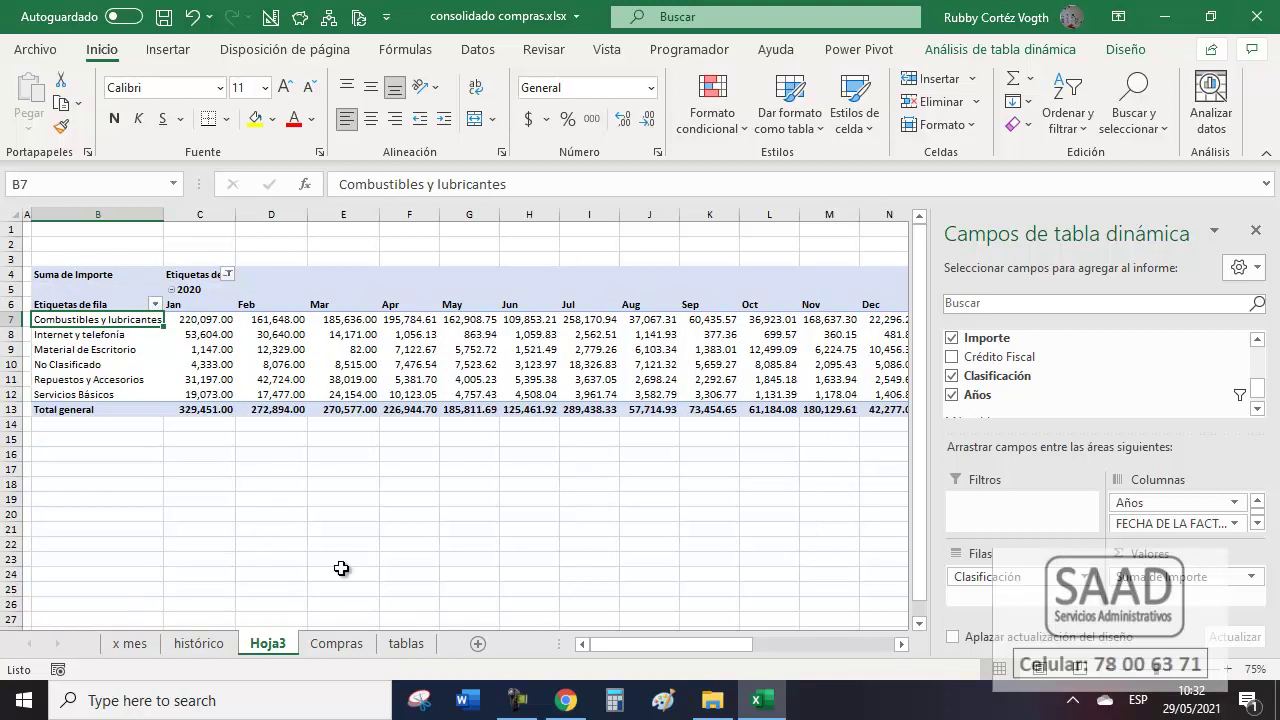
left_click(316, 577)
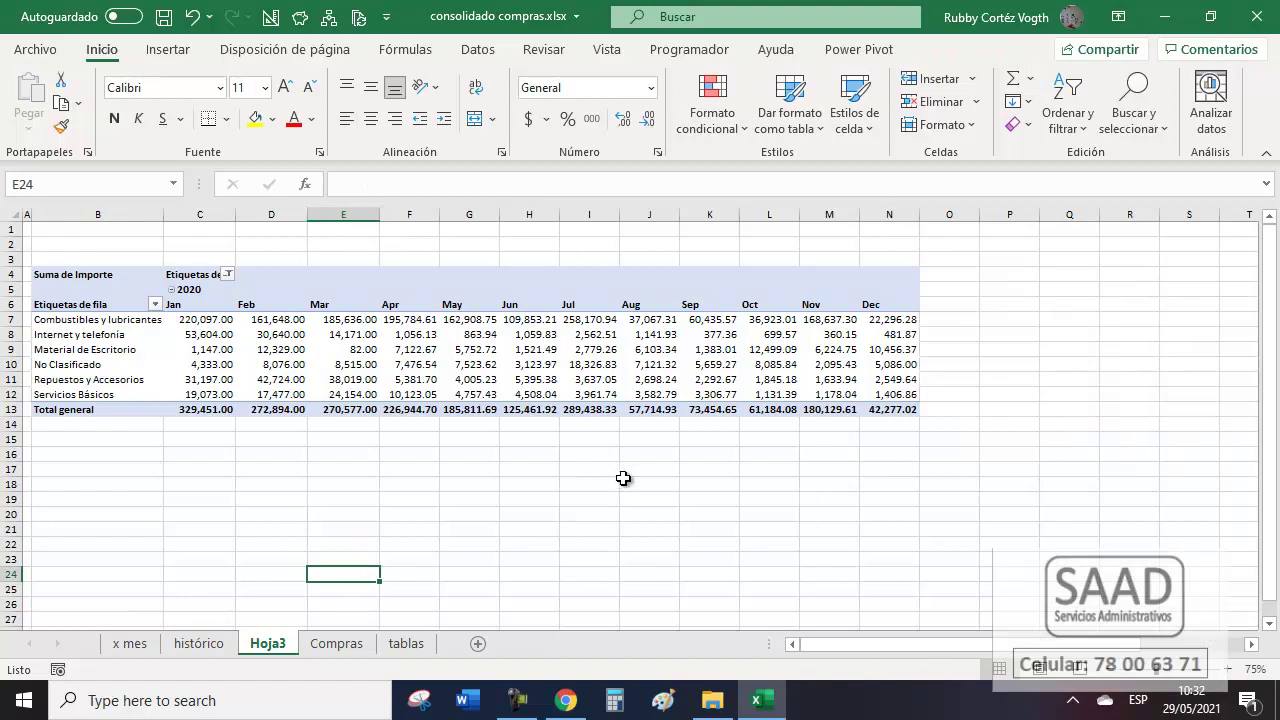
Switch to File Explorer and open the source workbook 2019 01.xlsx from the Compras folder.
left_click(118, 322)
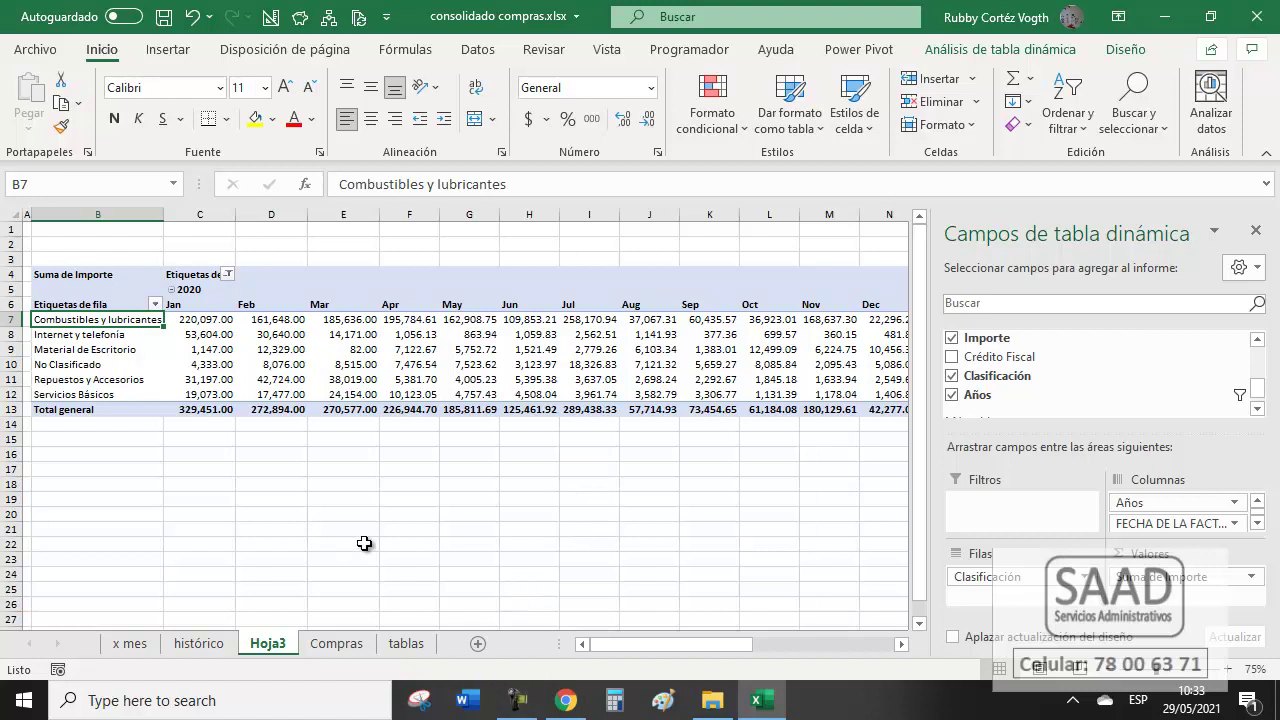
left_click(705, 702)
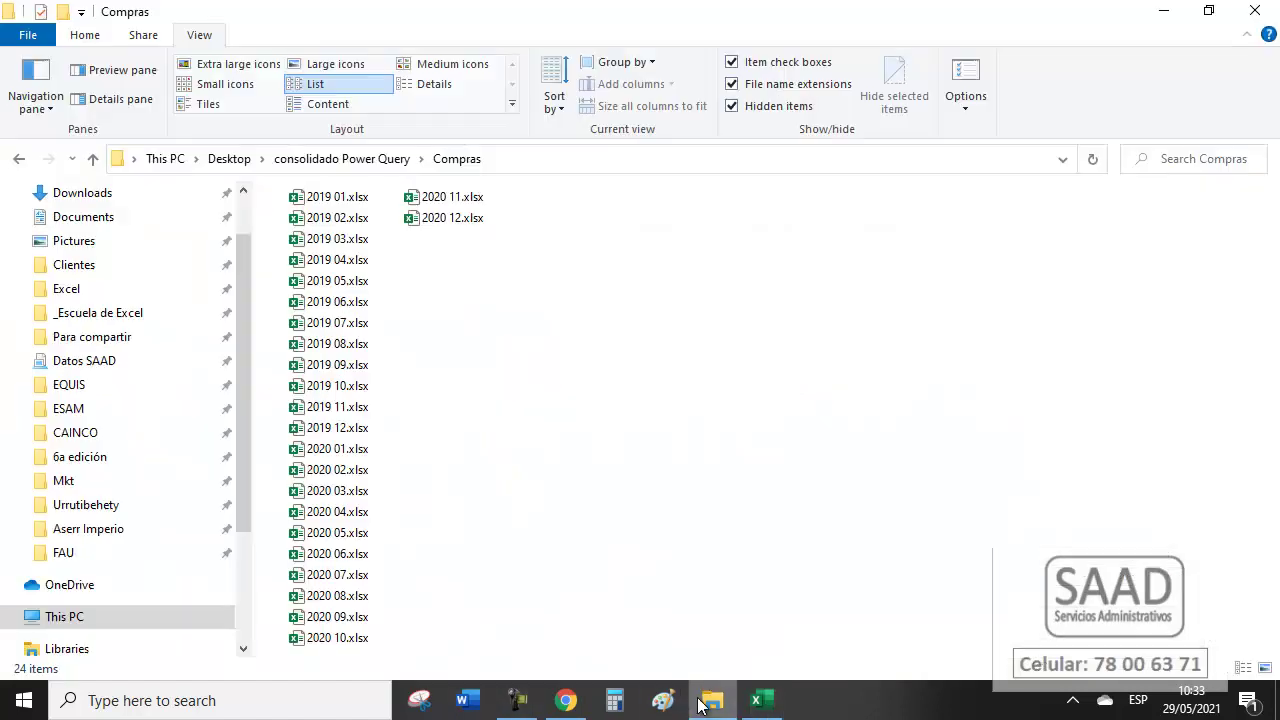
left_click(340, 199)
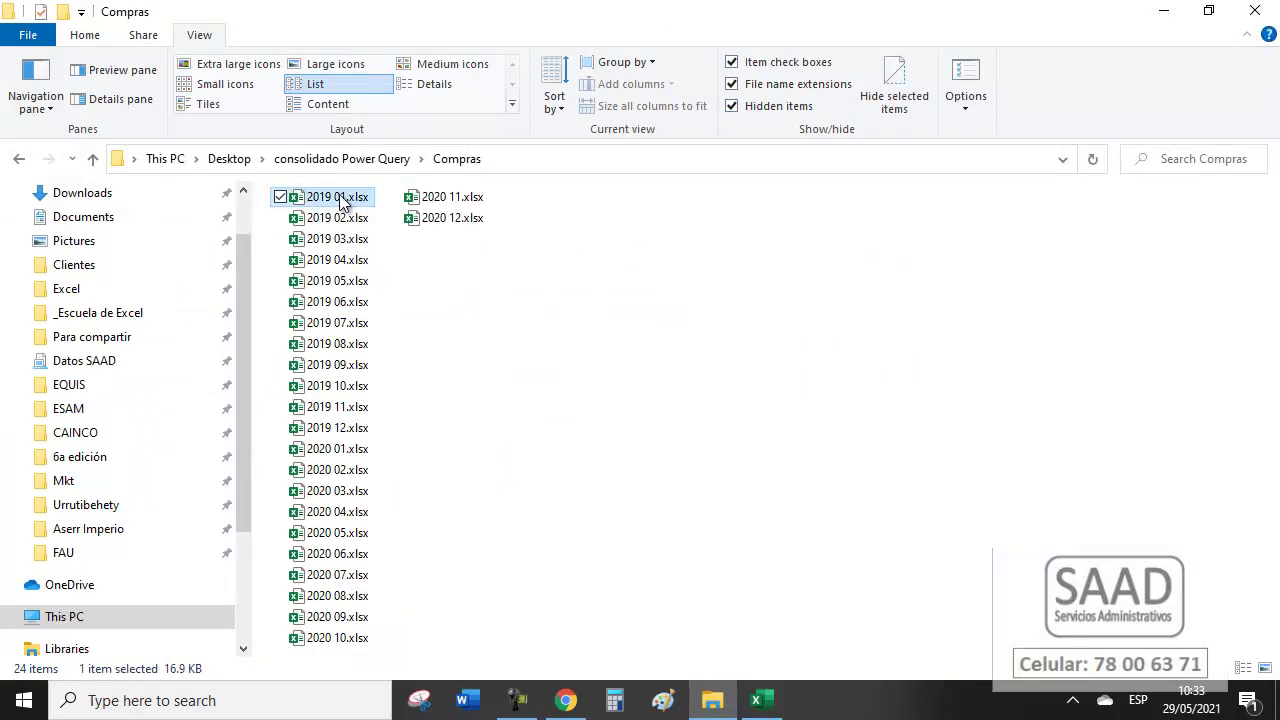
key("alt+Tab")
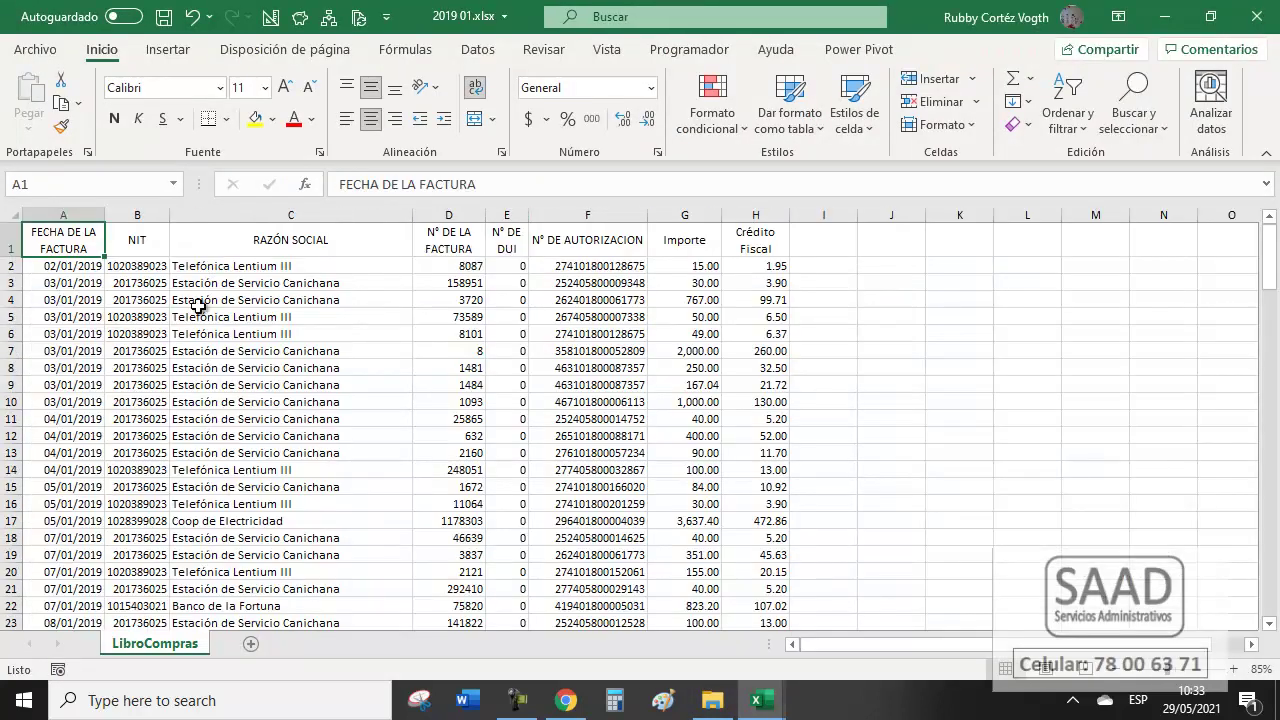
Examine the NIT column and the headers in the LibroCompras sheet, and close the 2019 01.xlsx workbook.
left_click(145, 248)
left_click(837, 246)
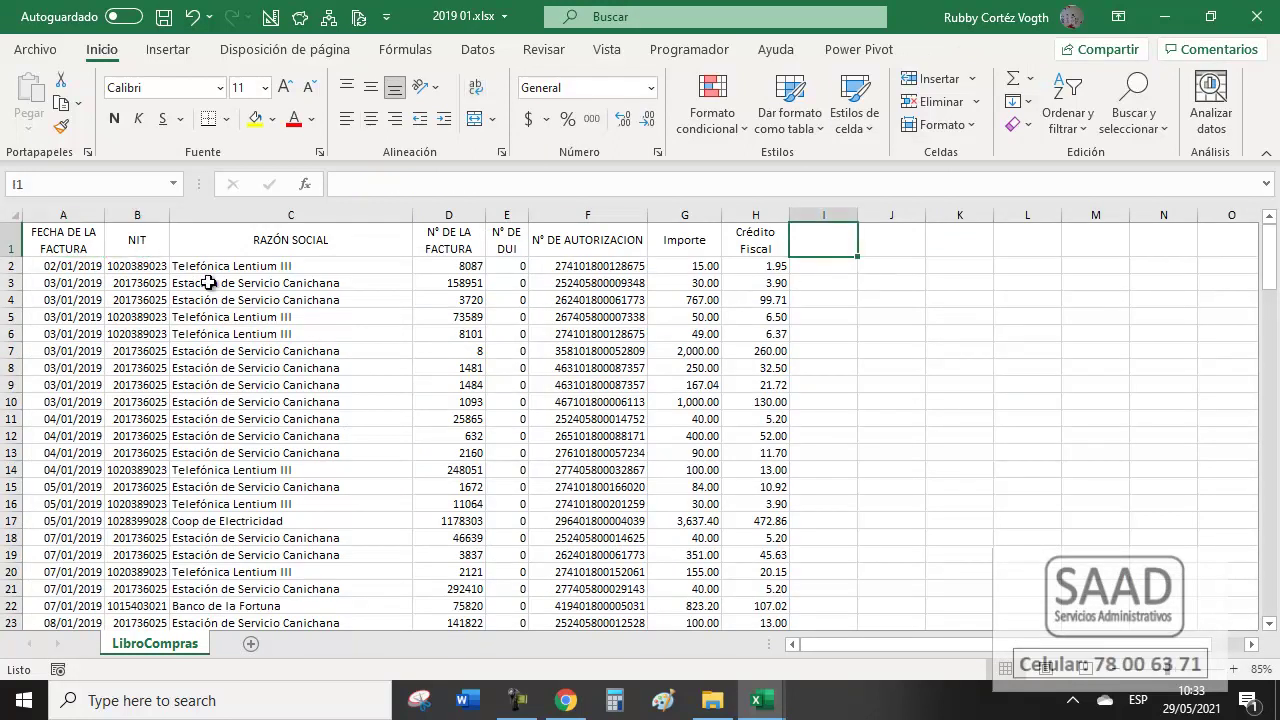
left_click(135, 242)
left_click(137, 470, "shift")
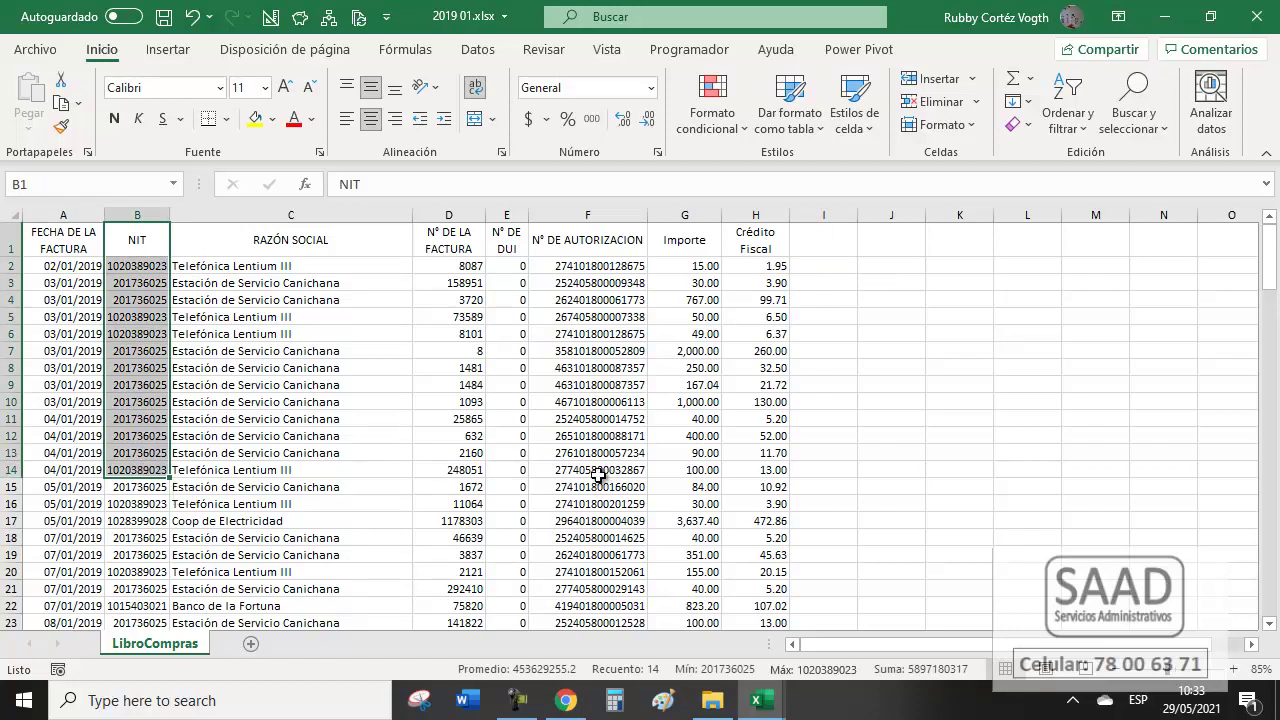
left_click(146, 246)
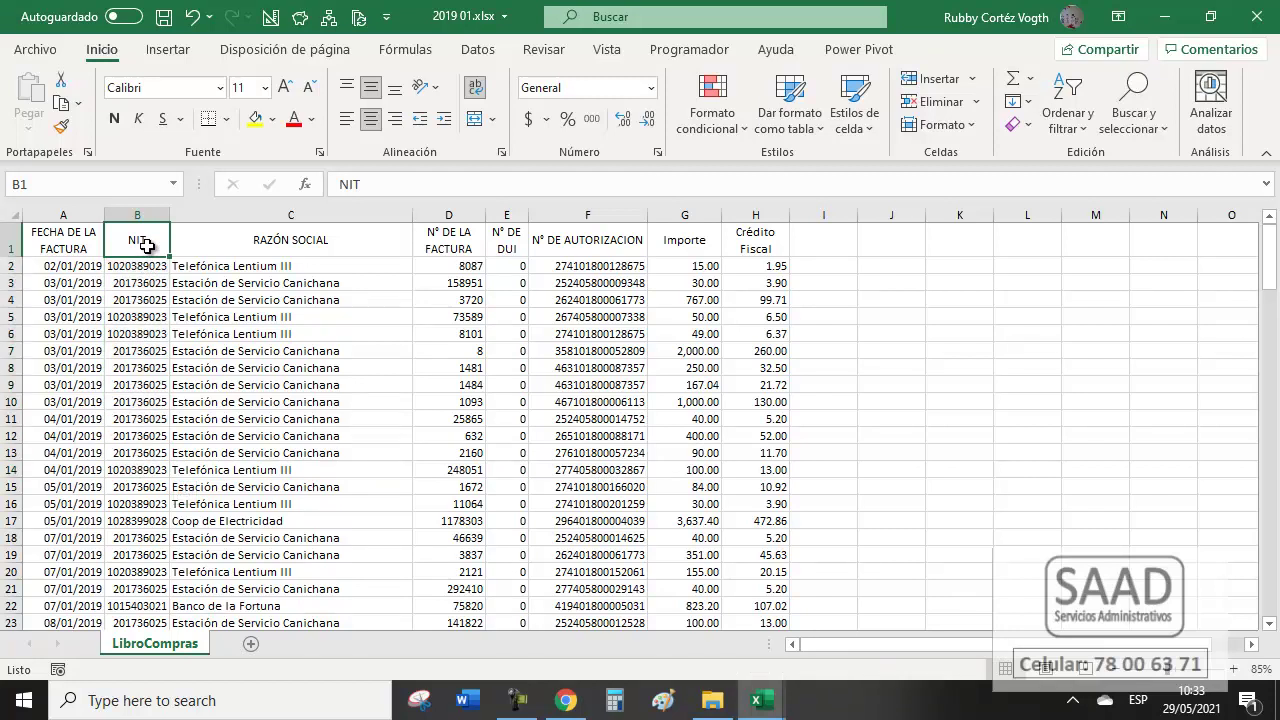
left_click(1257, 16)
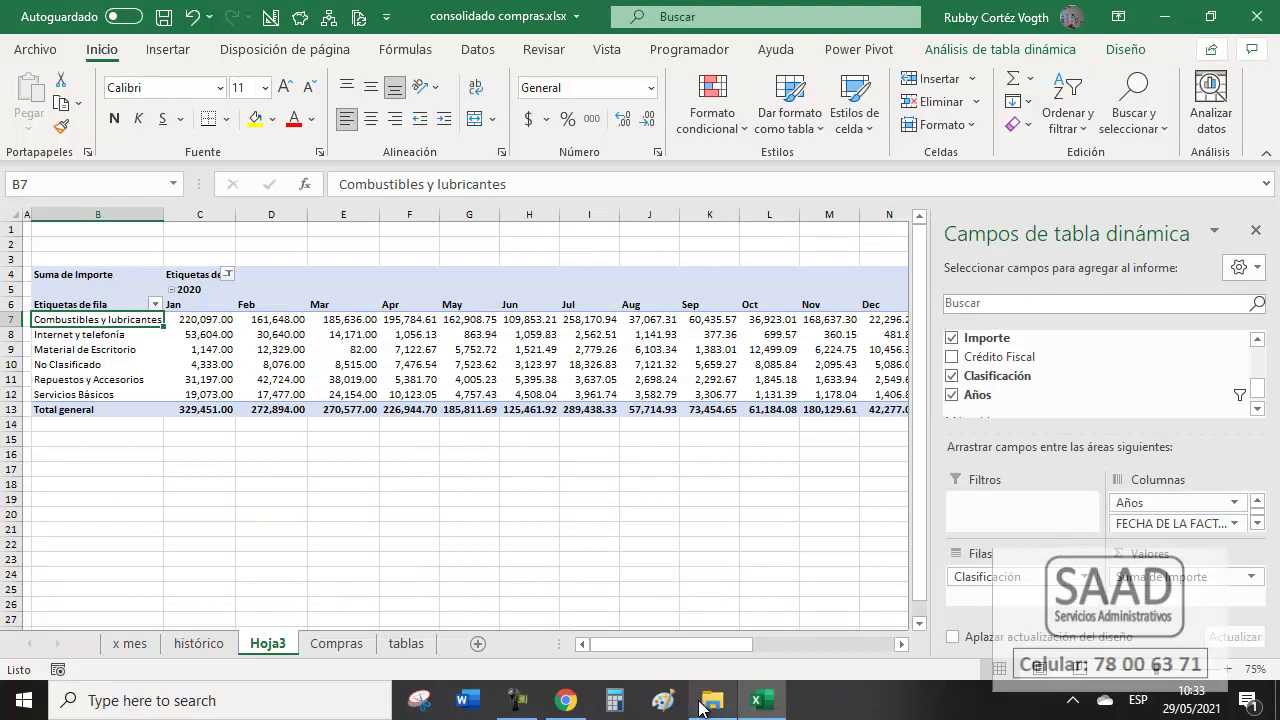
left_click(712, 700)
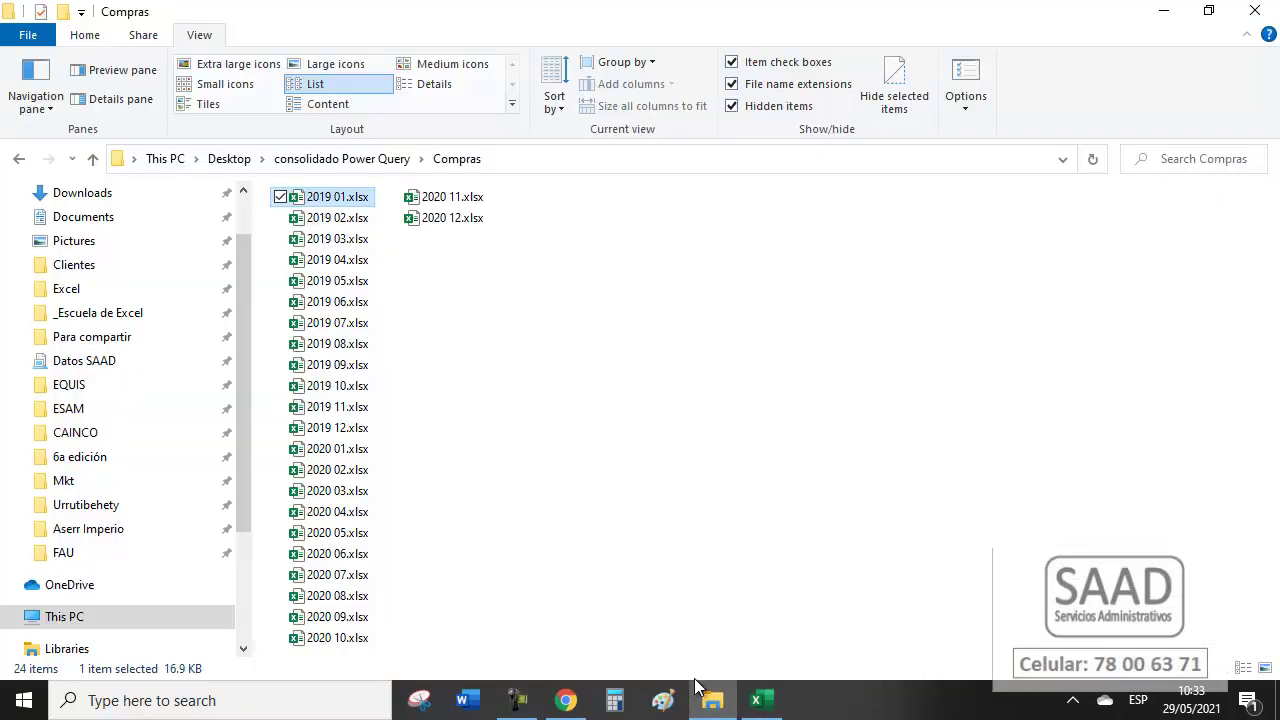
left_click(1165, 11)
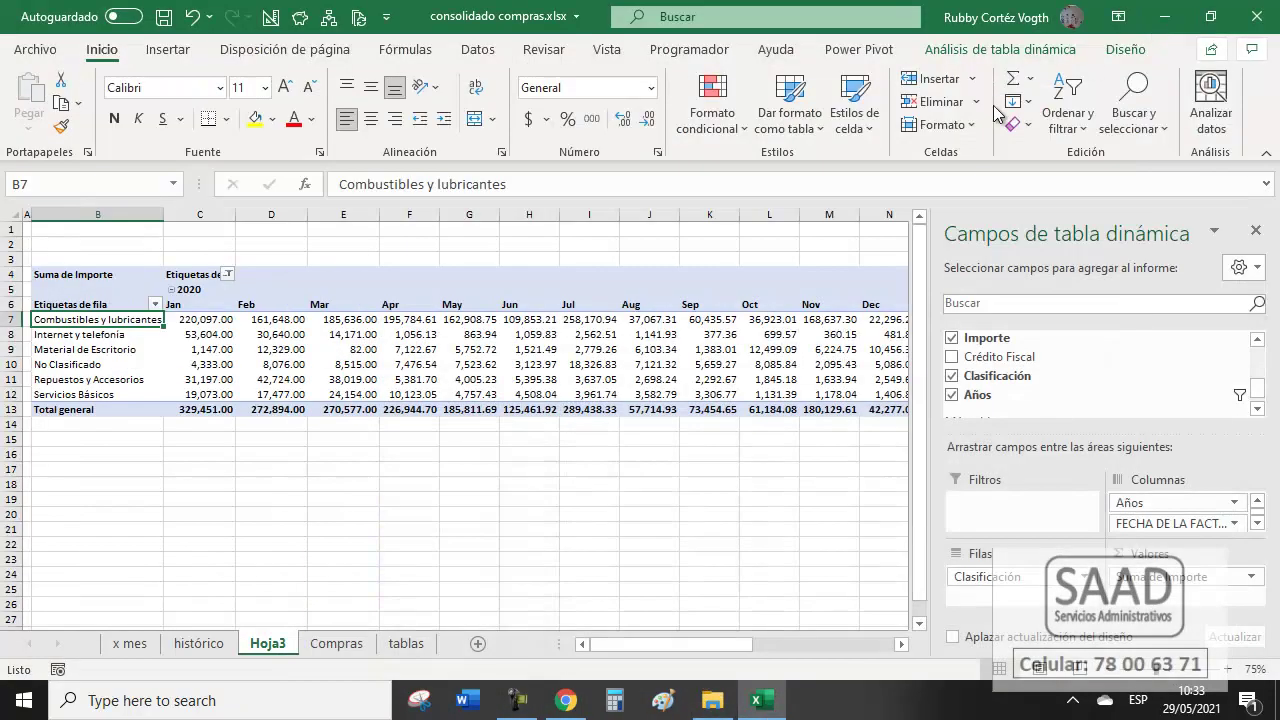
left_click(337, 499)
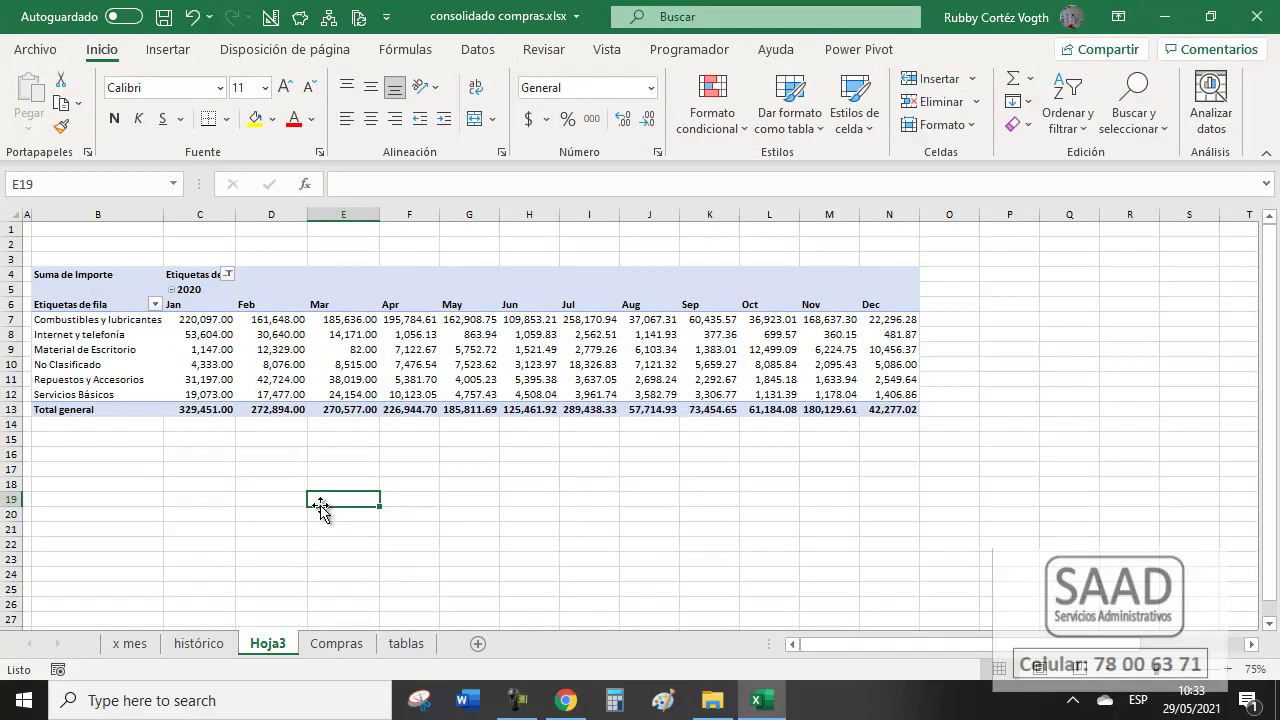
left_click_drag(206, 334, 222, 396)
left_click(133, 337)
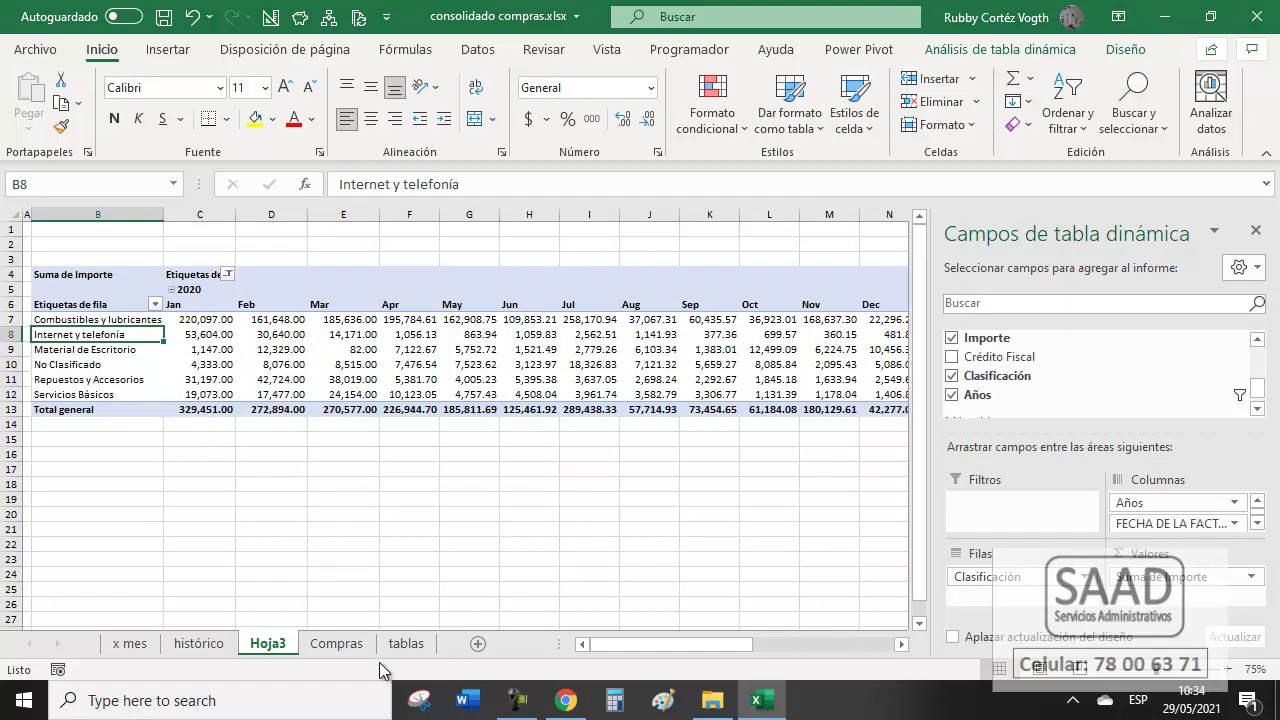
Create a copy of the Hoja3 pivot sheet and place it before the Compras sheet.
right_click(289, 647)
left_click(369, 450)
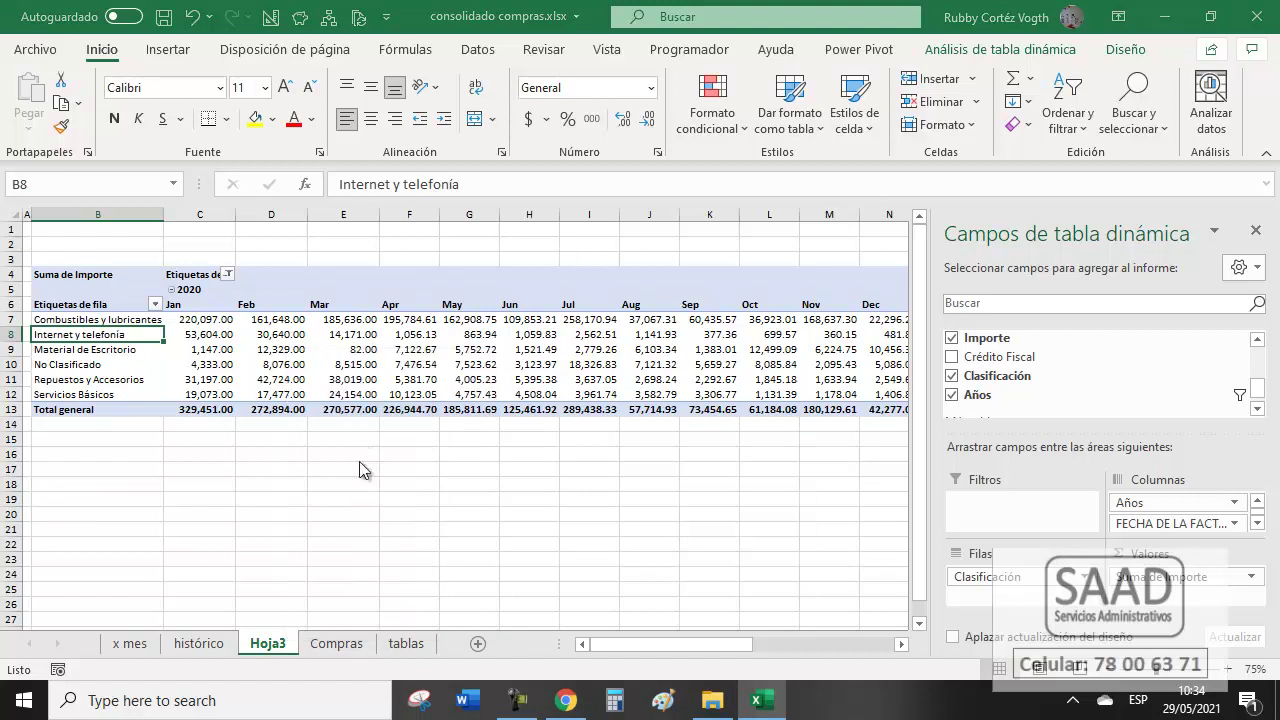
left_click(249, 527)
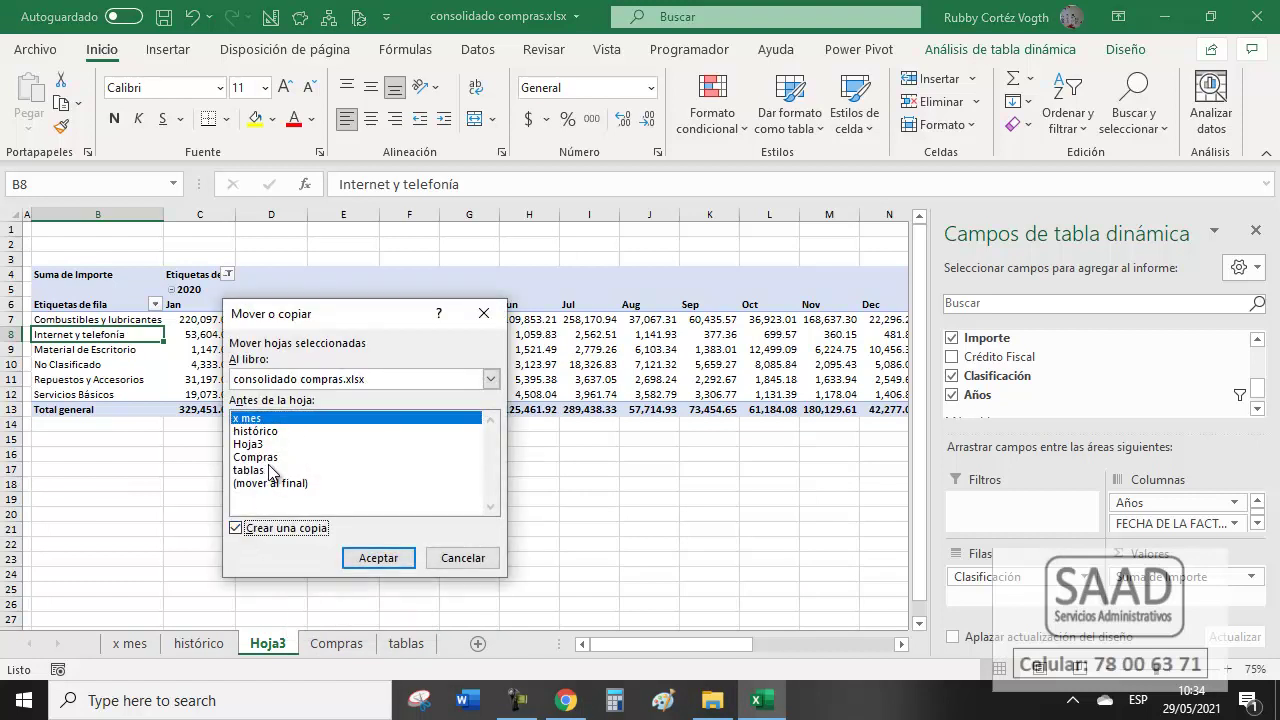
left_click(267, 457)
left_click(376, 560)
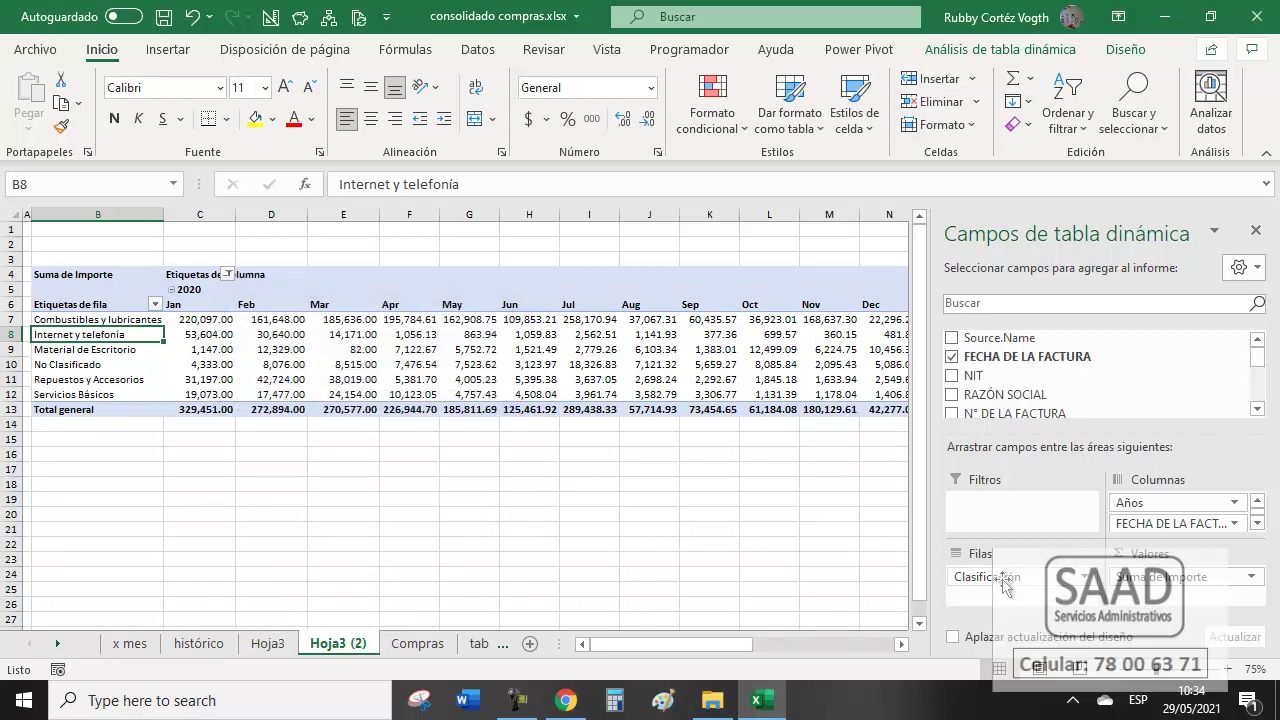
In the copied pivot table, move Clasificación to the report filters and FECHA DE LA FACTURA to the rows.
left_click_drag(1004, 580, 1008, 525)
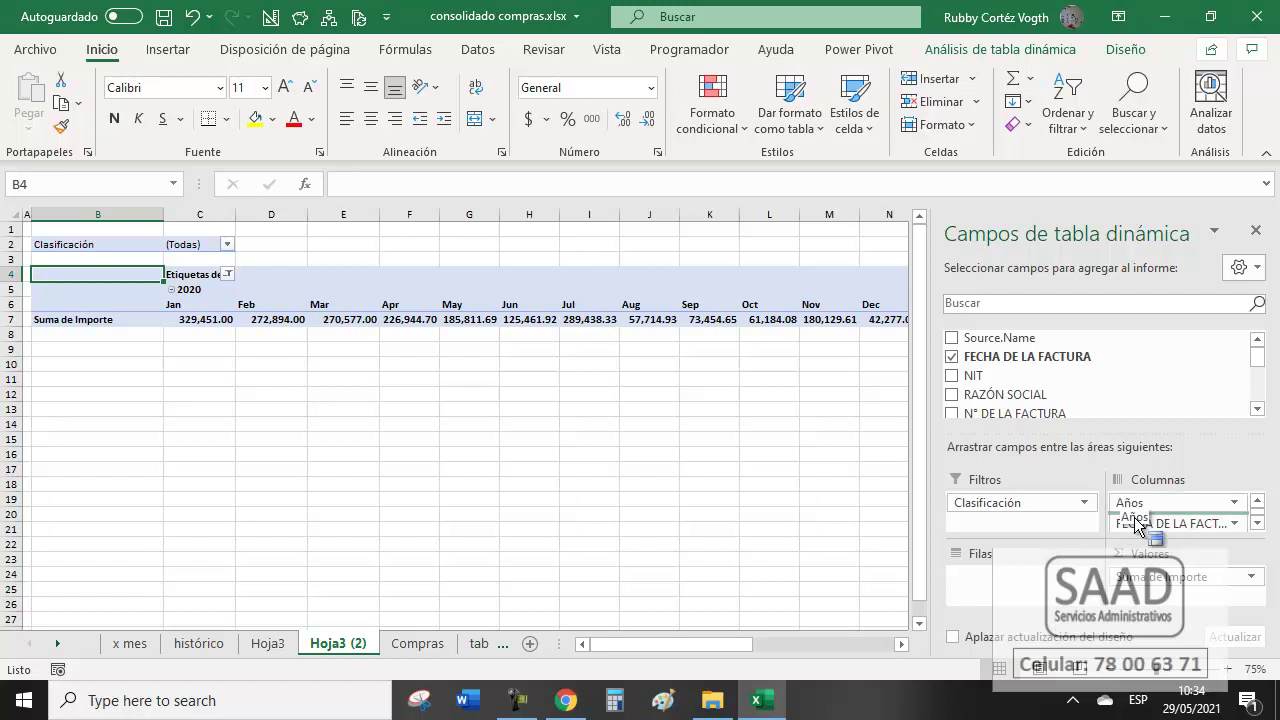
left_click_drag(1157, 525, 962, 598)
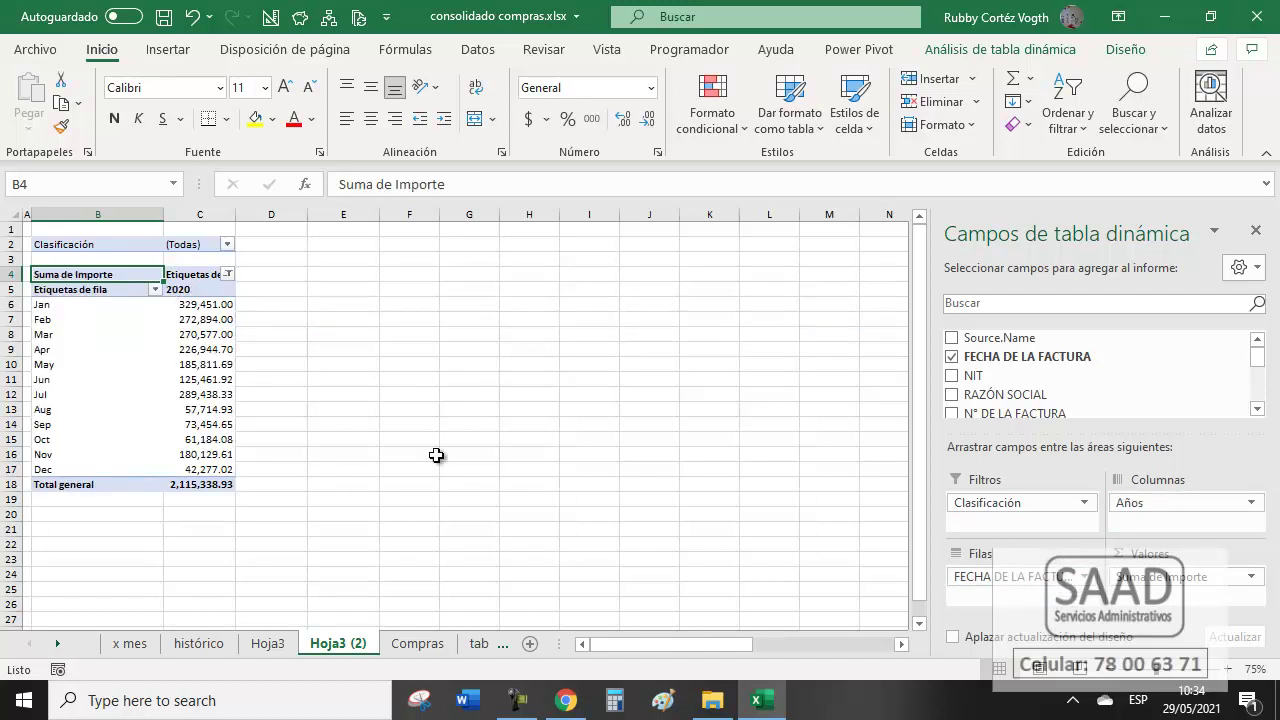
Include all years in the copied pivot table's column filter so that 2019 and 2020 are compared by month.
left_click(228, 274)
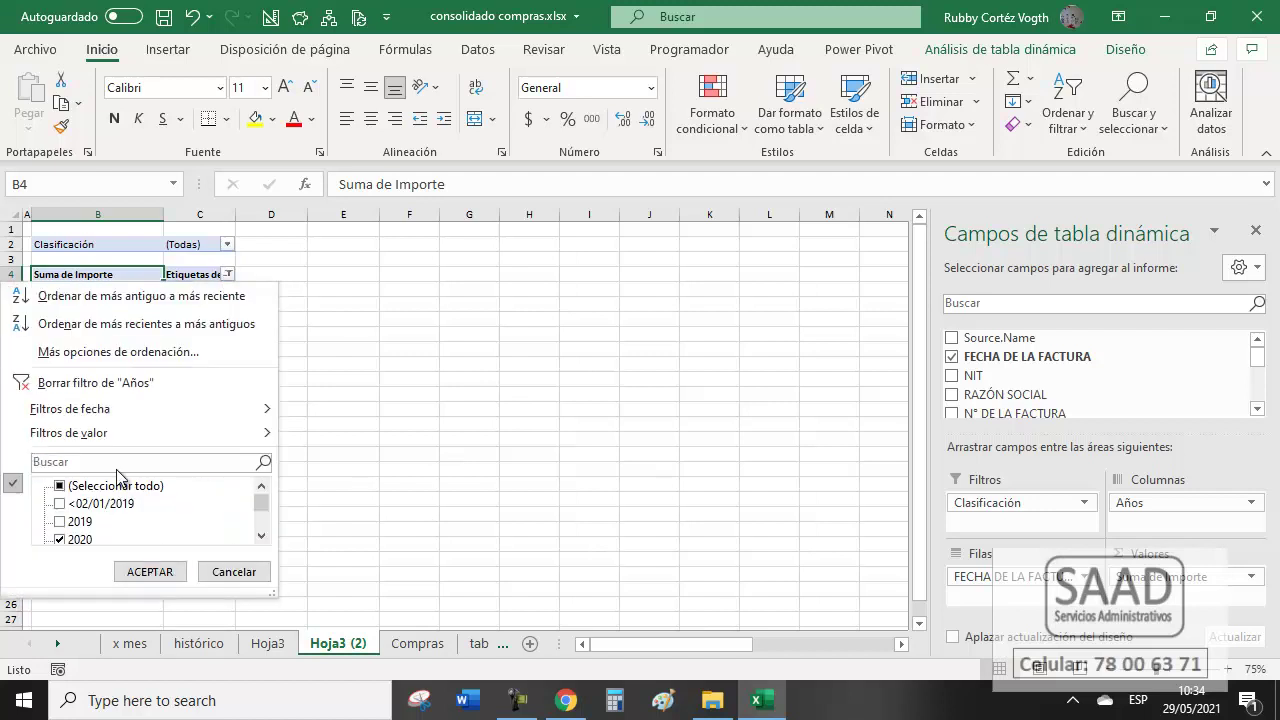
left_click(78, 522)
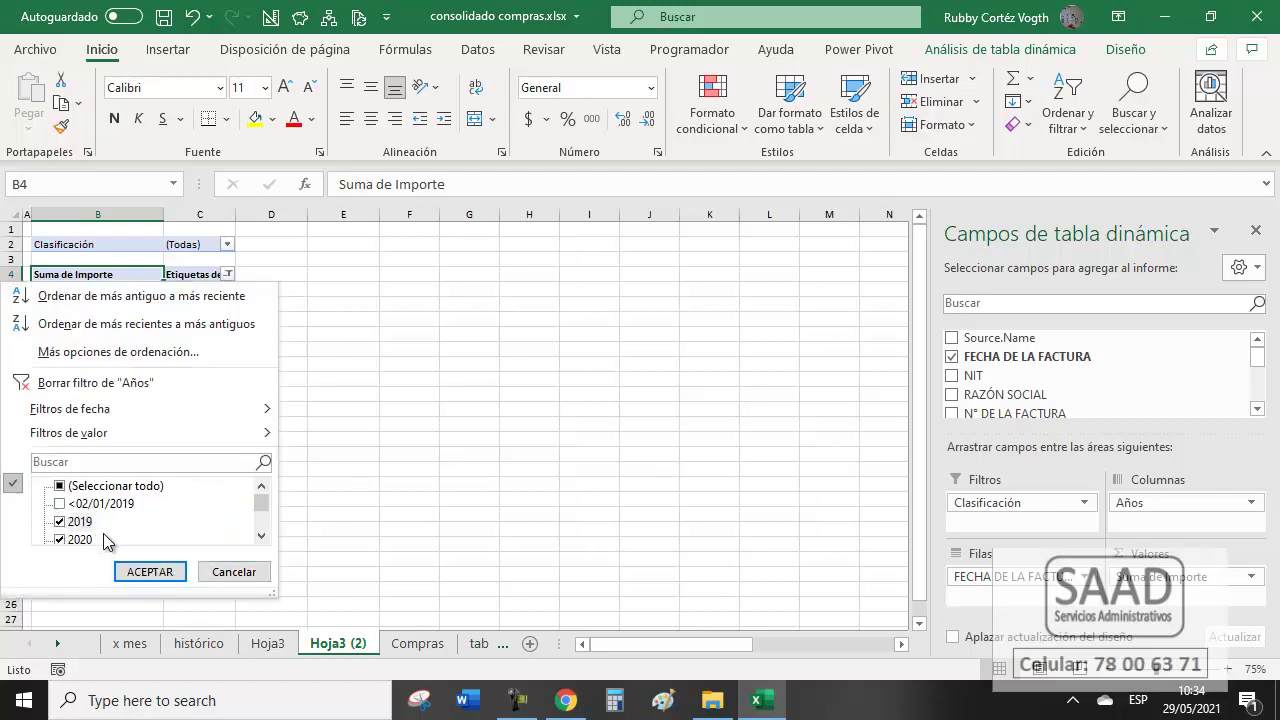
left_click(62, 486)
left_click(145, 572)
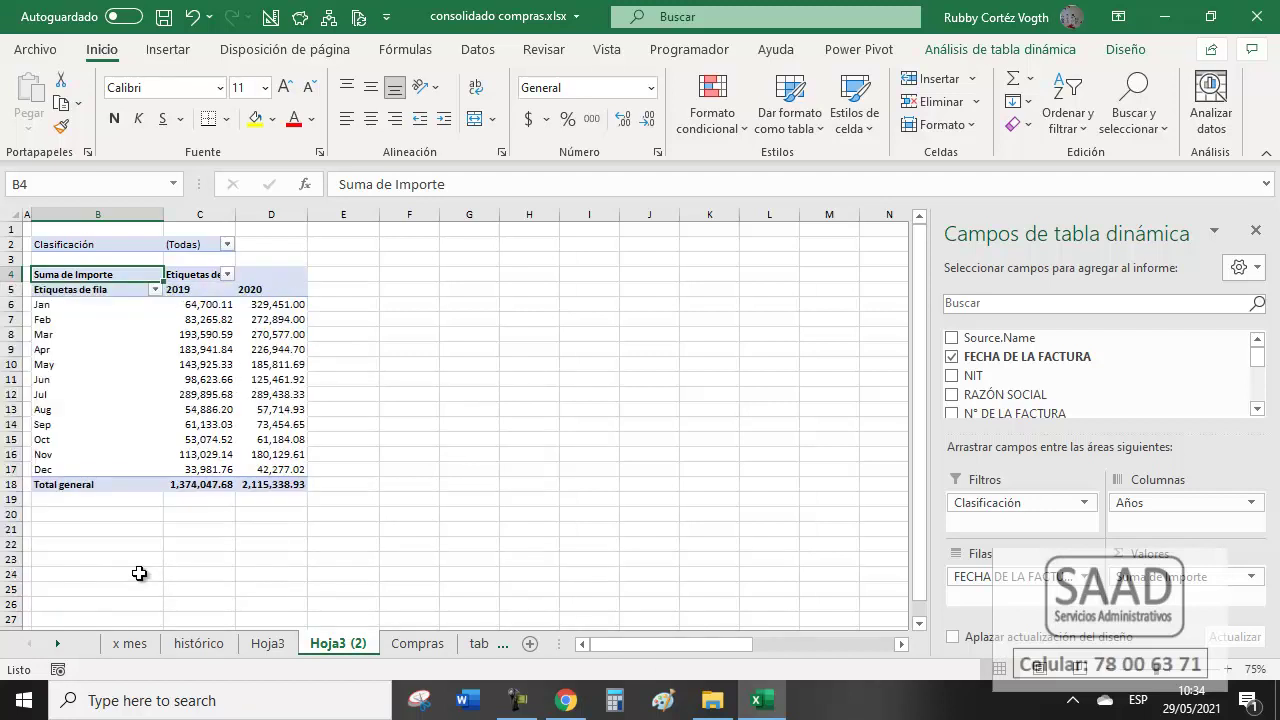
left_click_drag(80, 308, 232, 470)
left_click(206, 245)
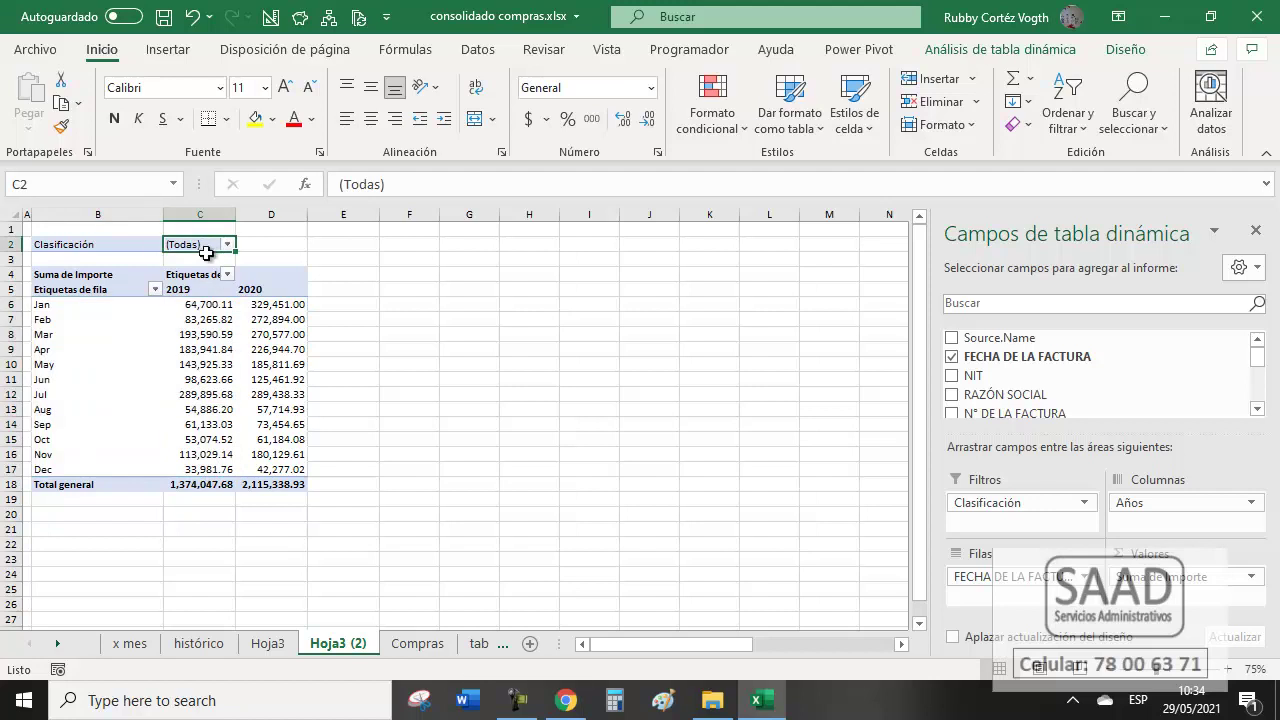
Insert a 2D clustered column pivot chart of the monthly amounts for 2019 and 2020.
left_click(195, 349)
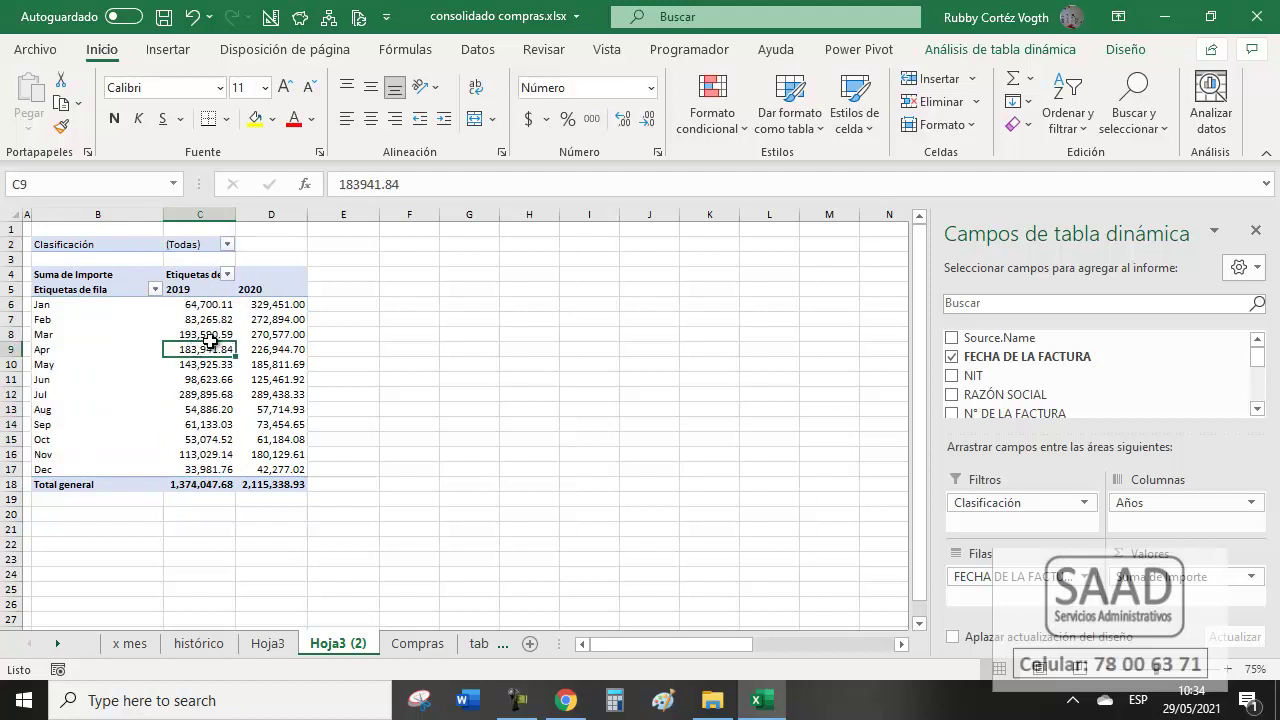
left_click(163, 52)
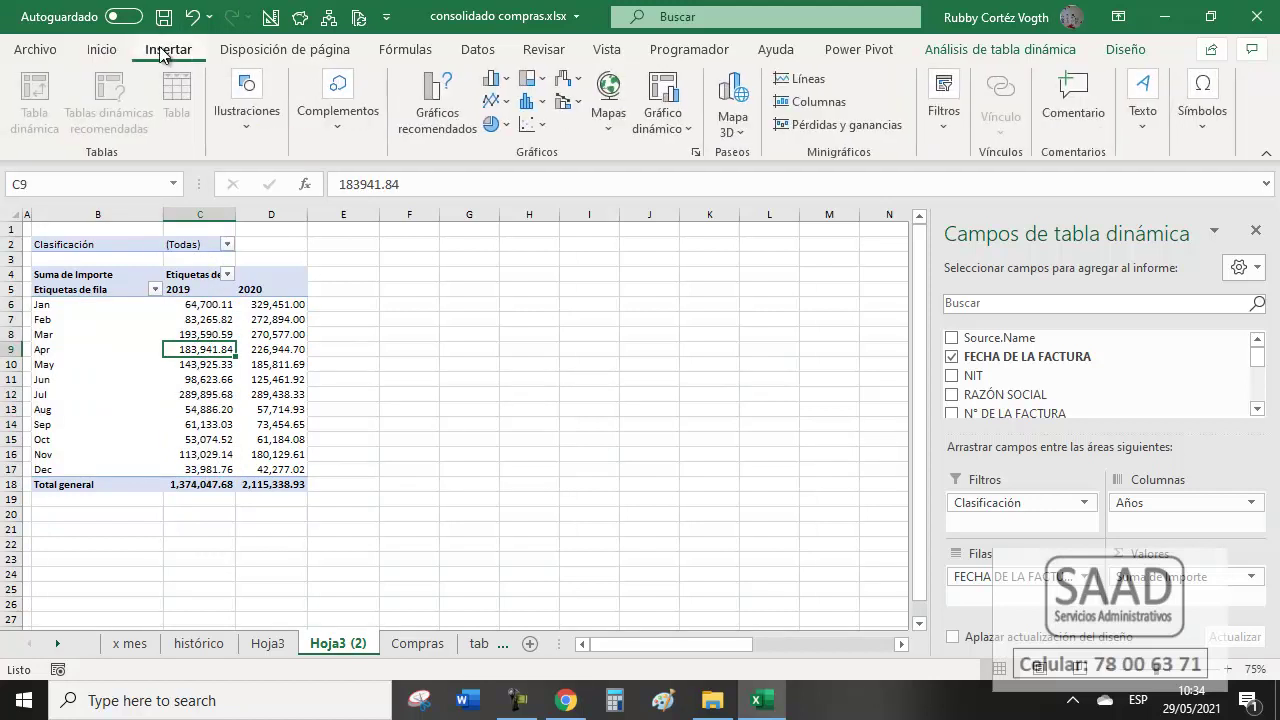
left_click(490, 101)
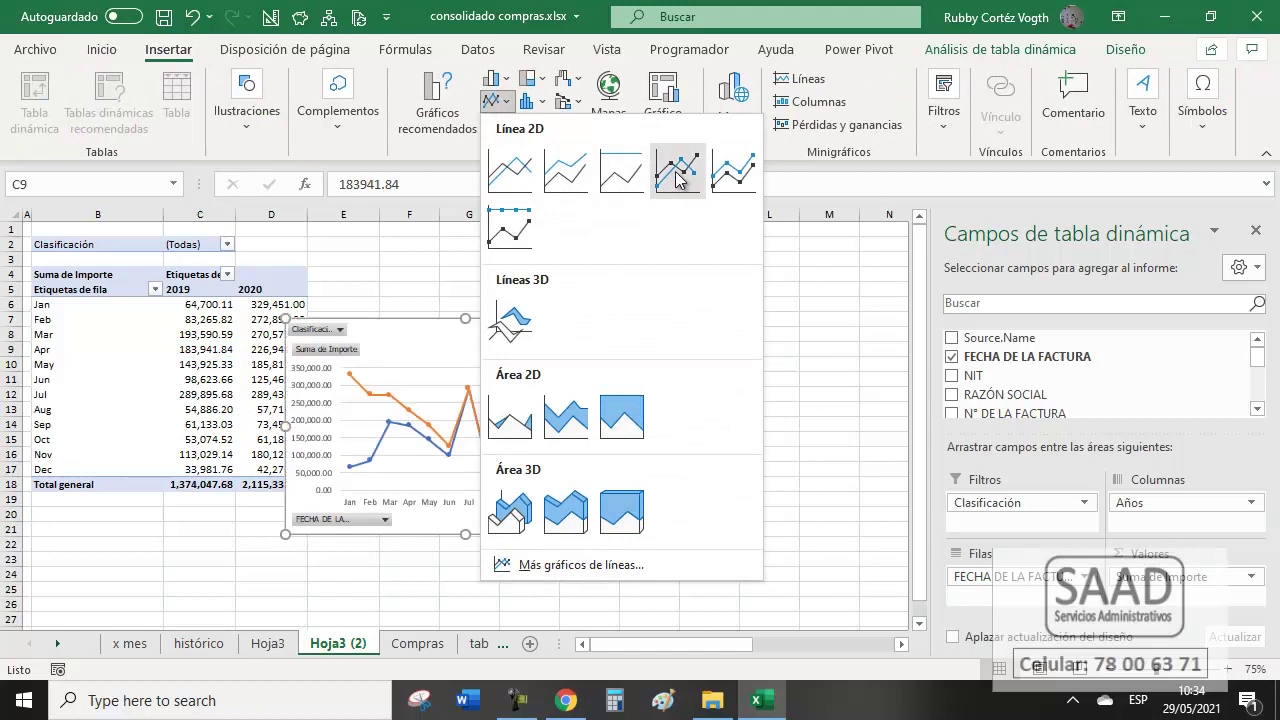
left_click(493, 80)
left_click(509, 149)
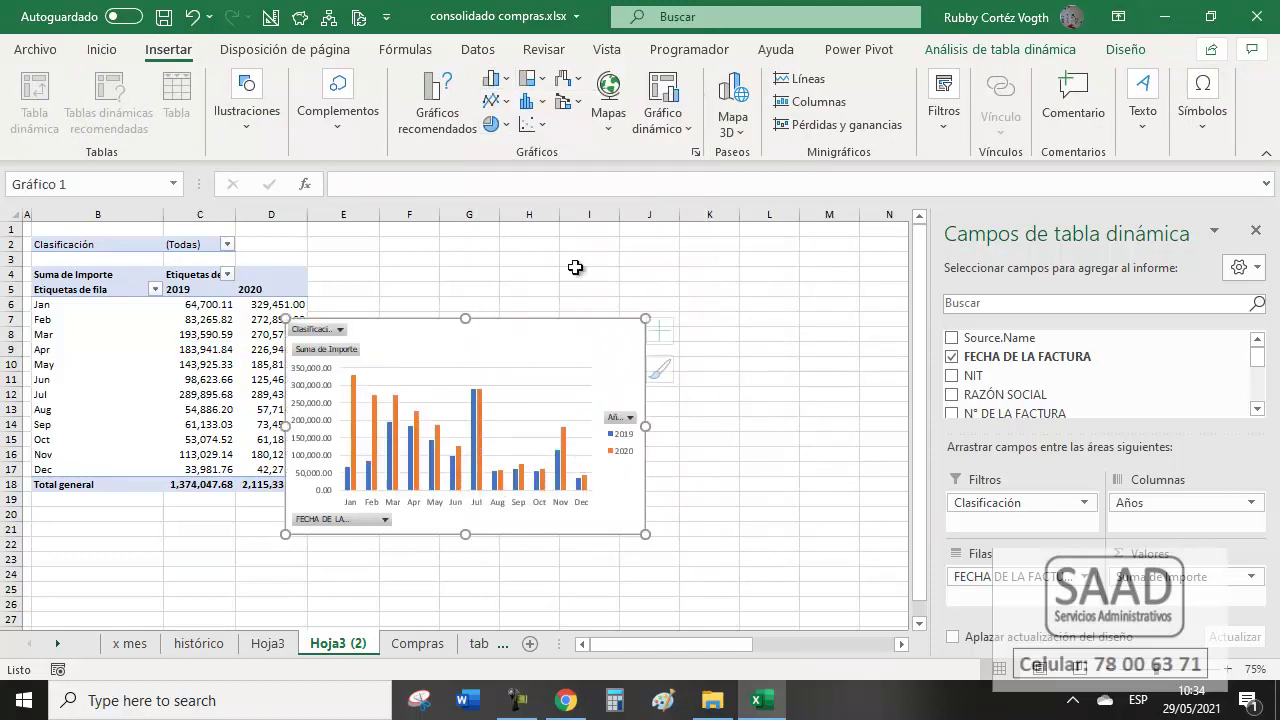
Close the field list, narrow column E, and place the chart beside the pivot table, enlarged to span about columns F to O.
left_click(1255, 237)
left_click_drag(404, 327, 497, 263)
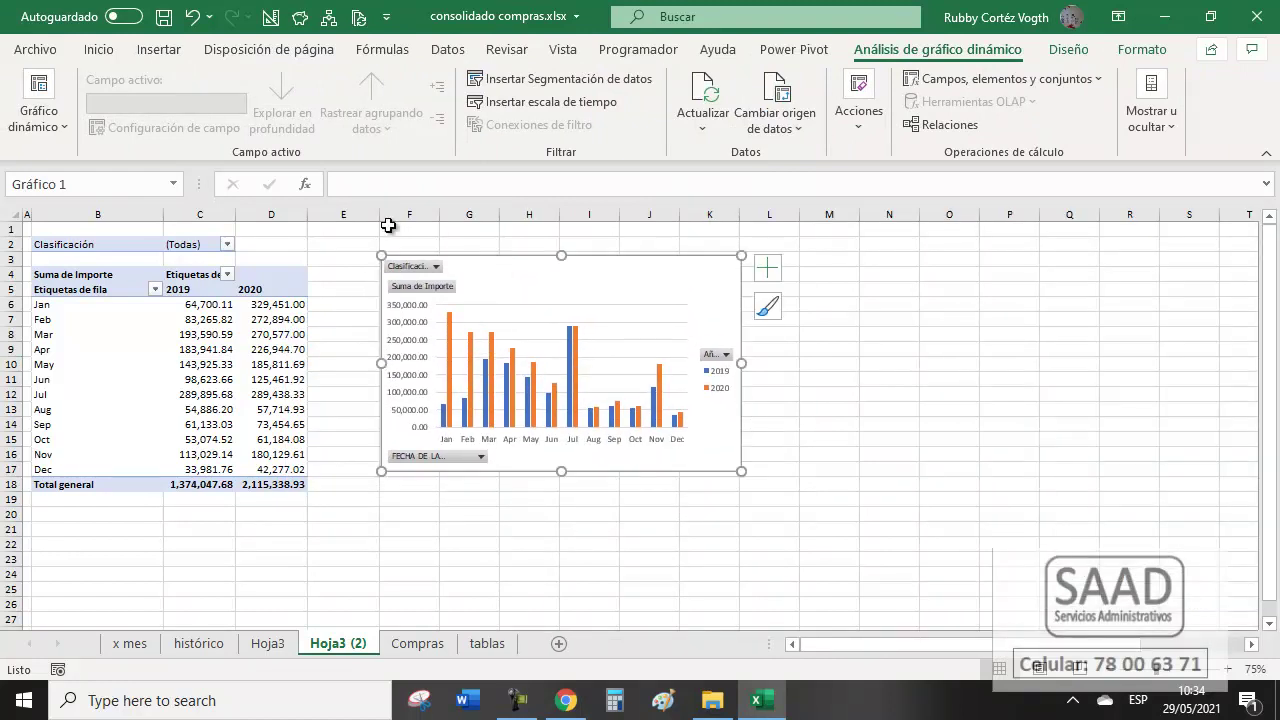
left_click_drag(377, 214, 319, 216)
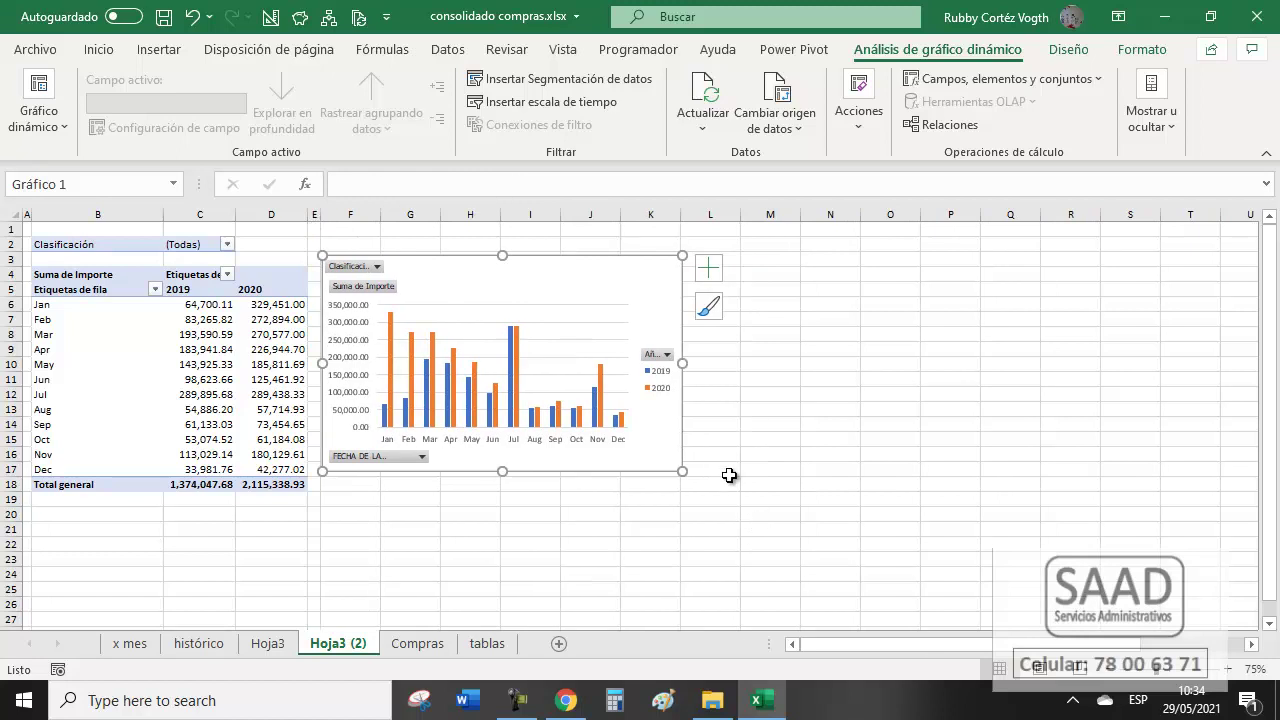
left_click_drag(681, 473, 912, 490)
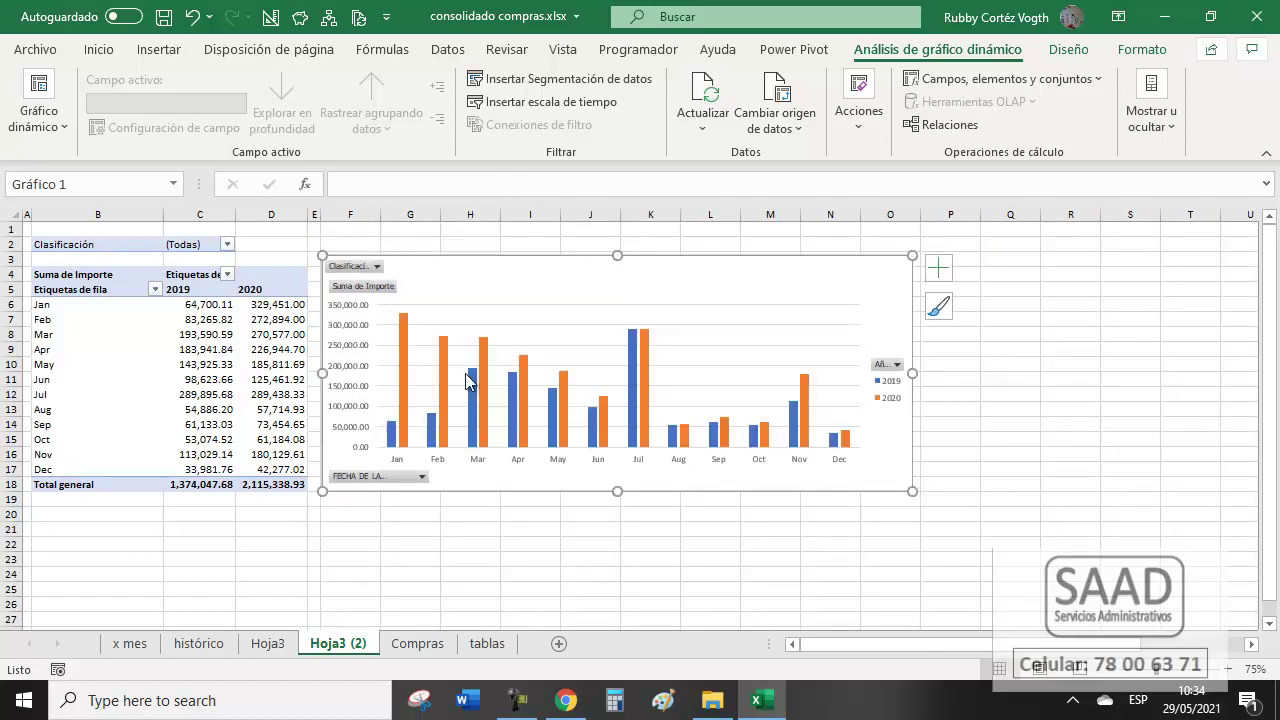
Hide all field buttons on the pivot chart and place its legend above the columns.
right_click(365, 291)
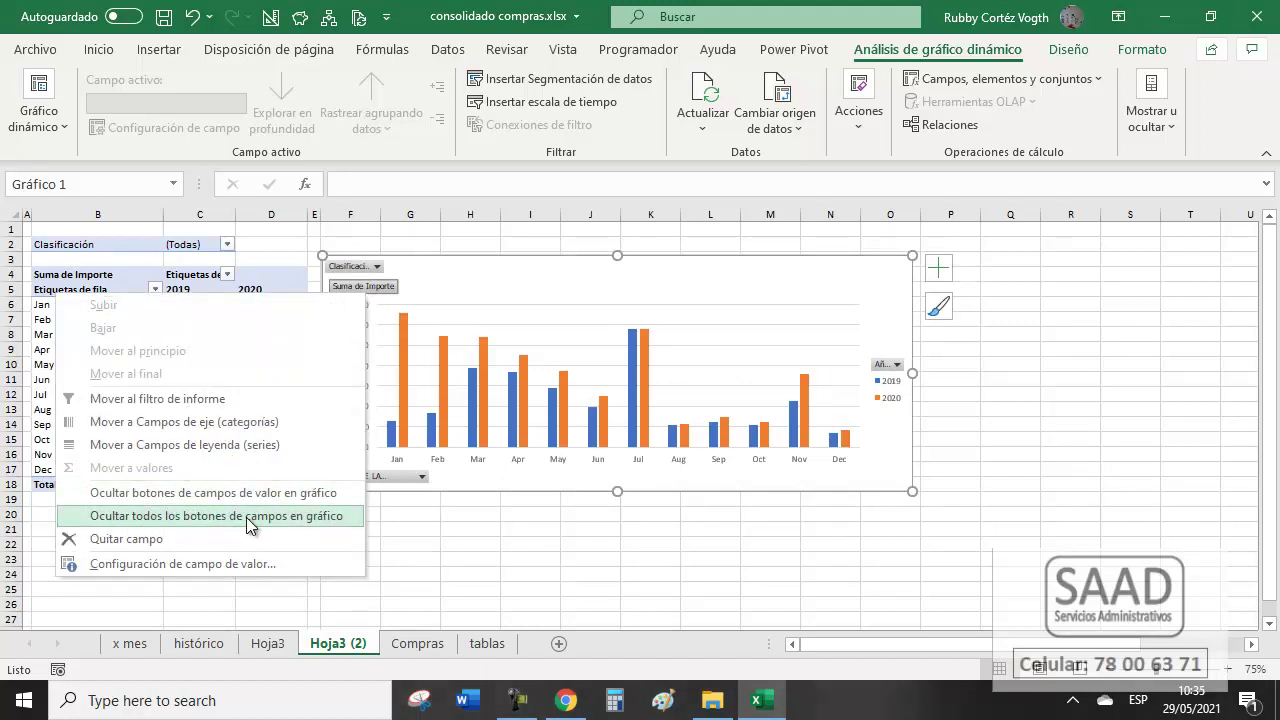
left_click(253, 523)
left_click(900, 368)
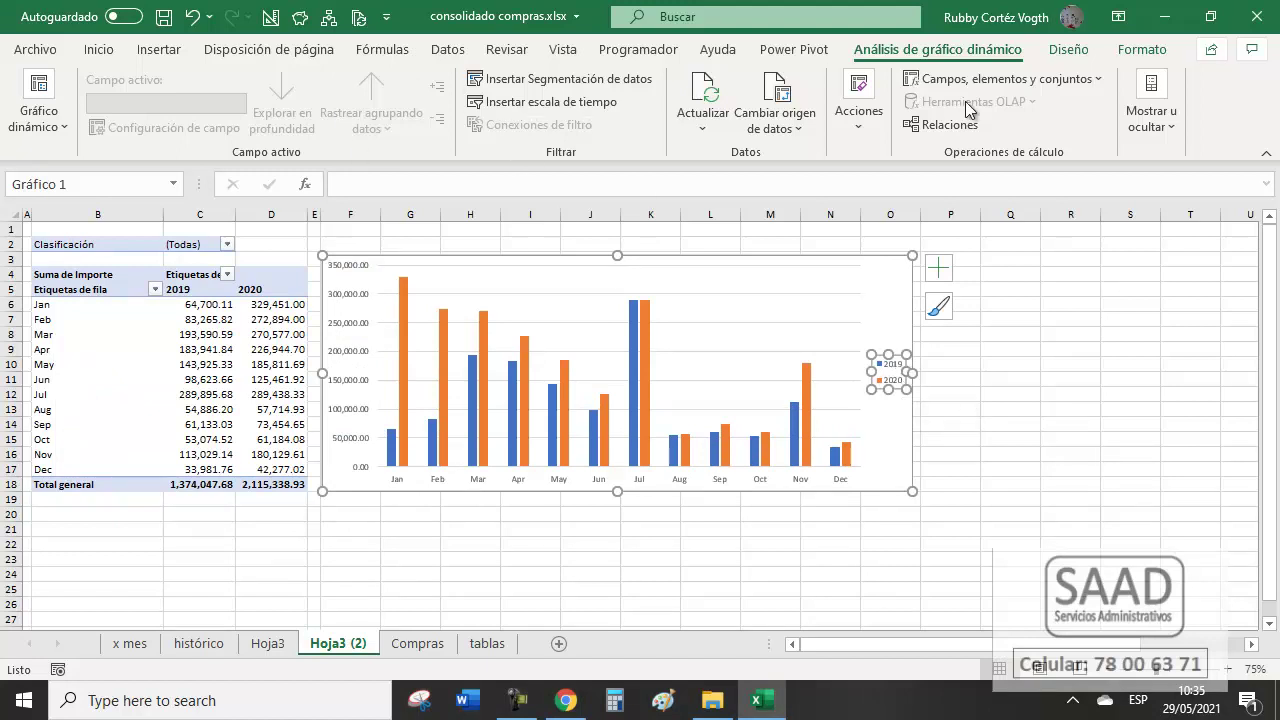
left_click(1066, 50)
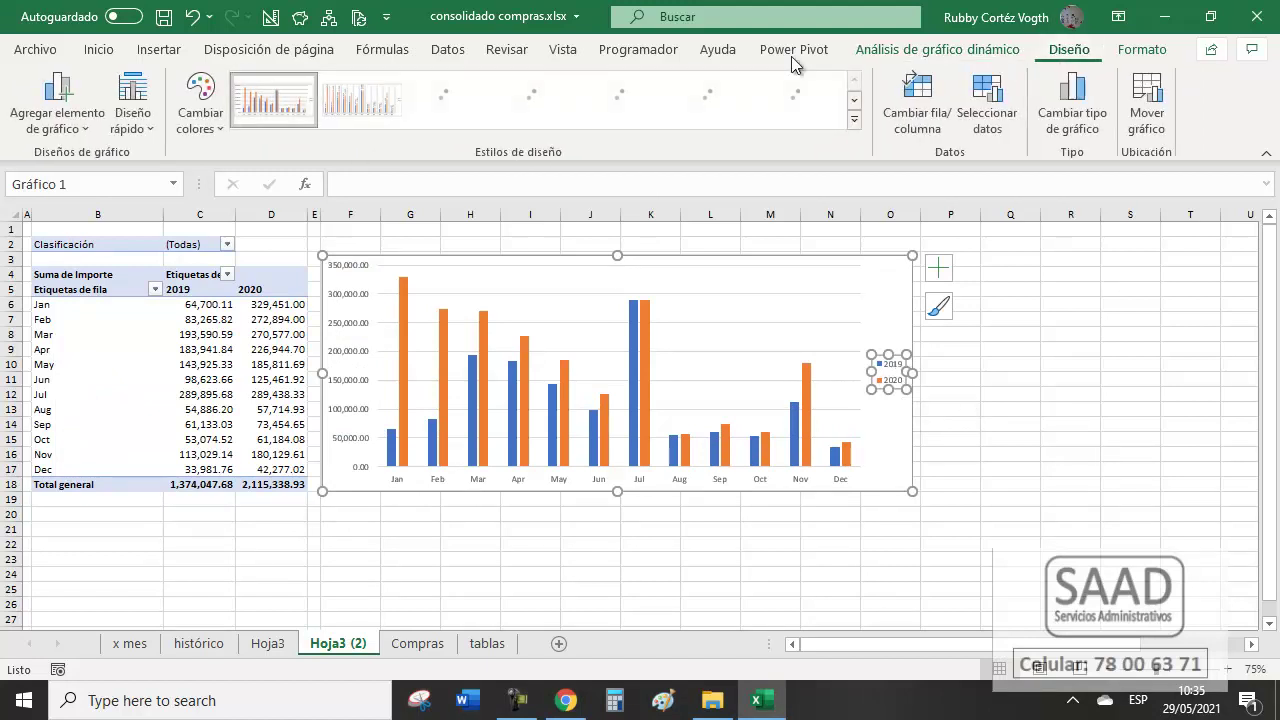
left_click(62, 118)
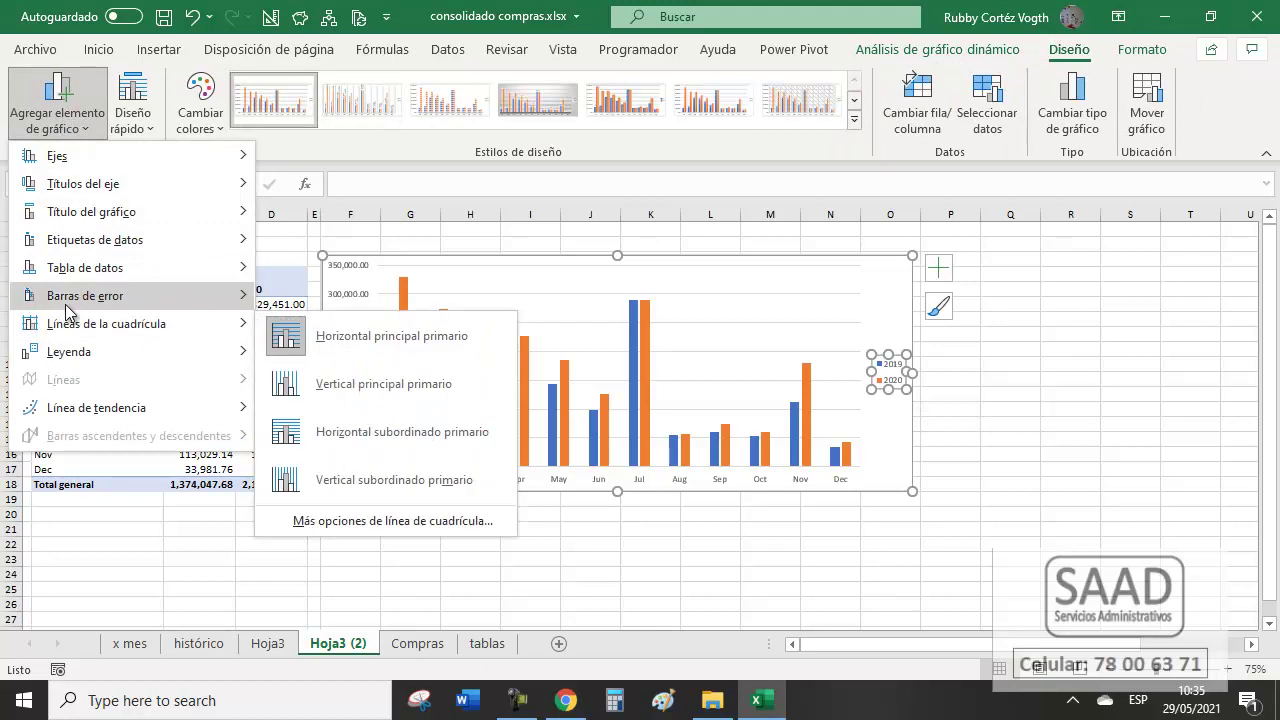
mouse_move(78, 365)
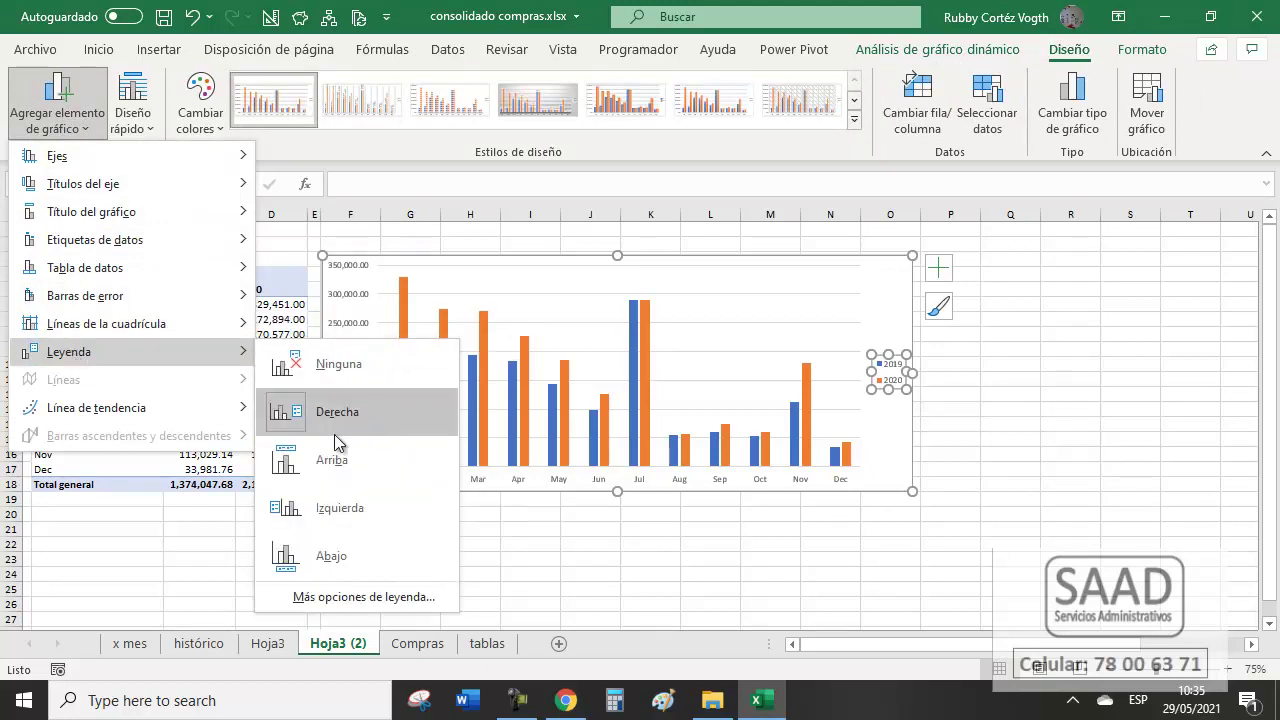
left_click(290, 458)
left_click(652, 514)
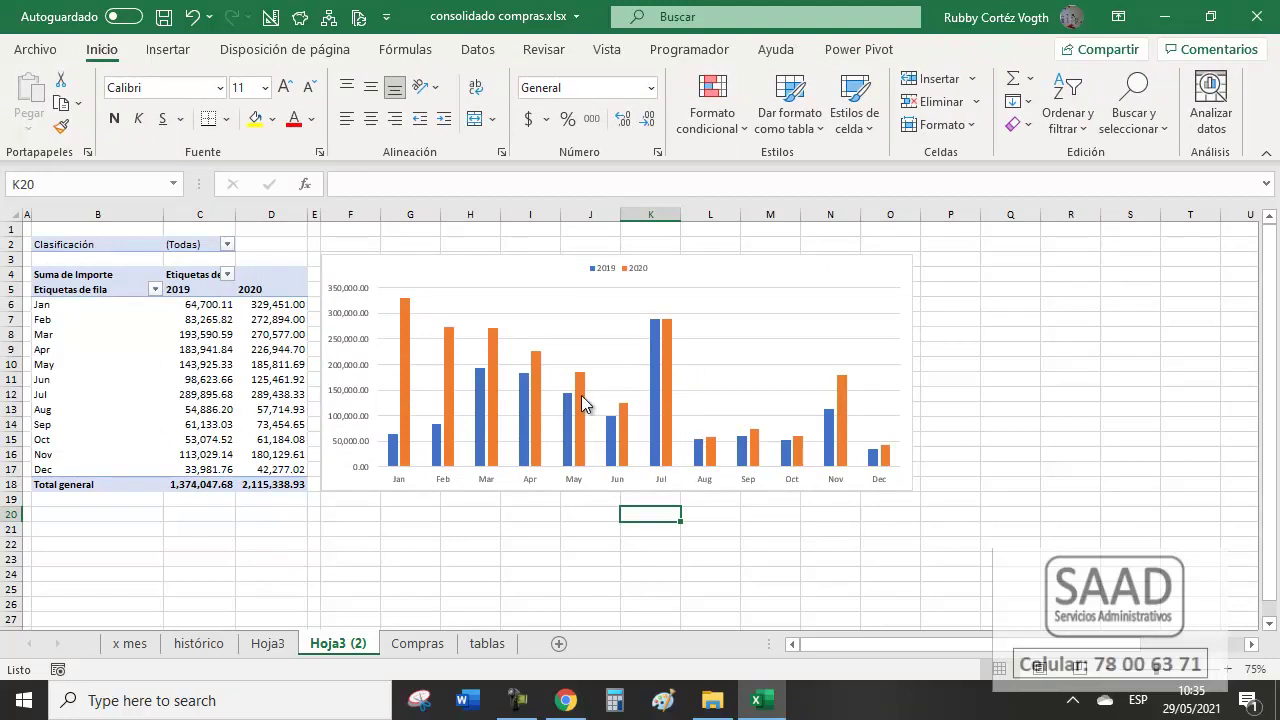
Apply the green medium style with a solid header to the monthly comparison pivot table.
left_click(255, 319)
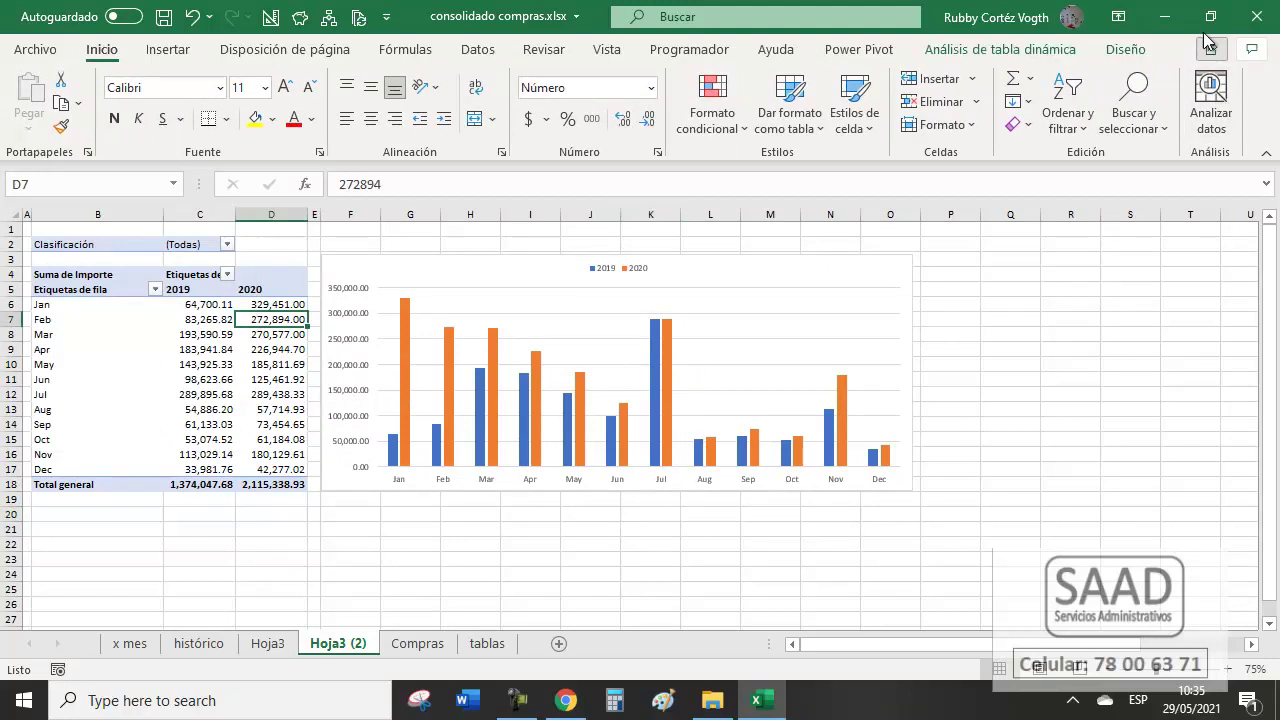
left_click(94, 334)
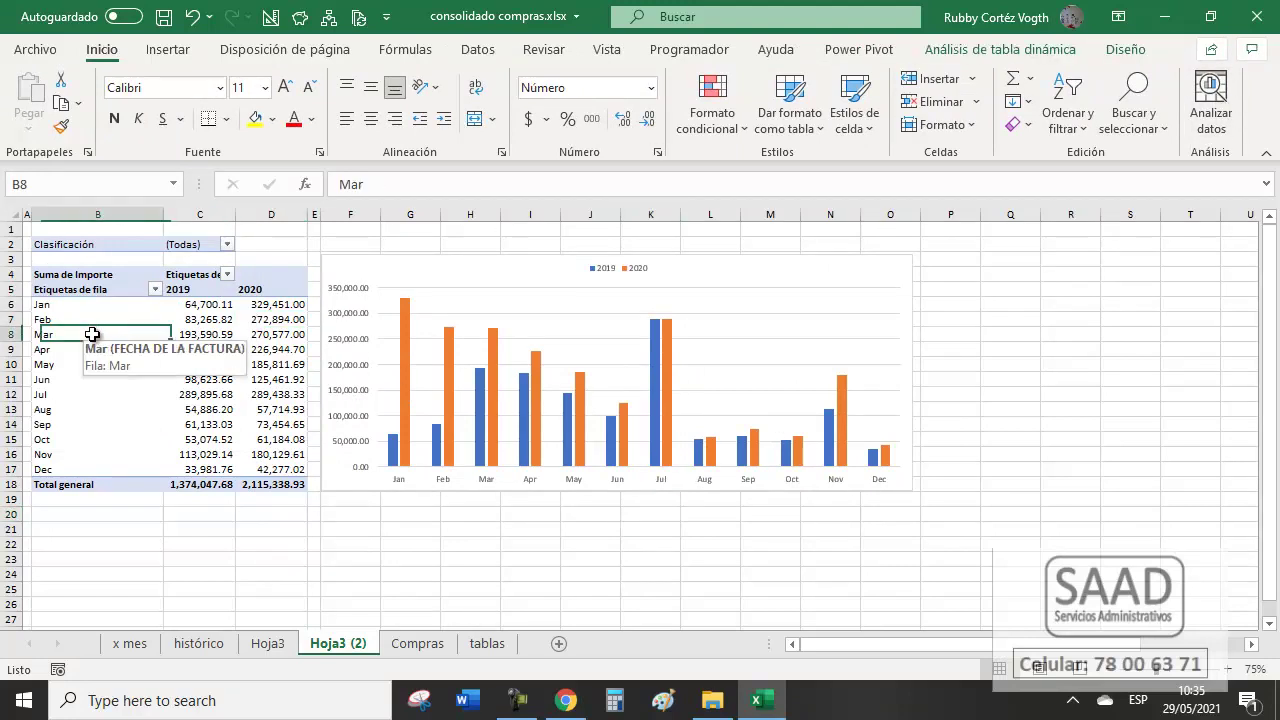
left_click(1133, 55)
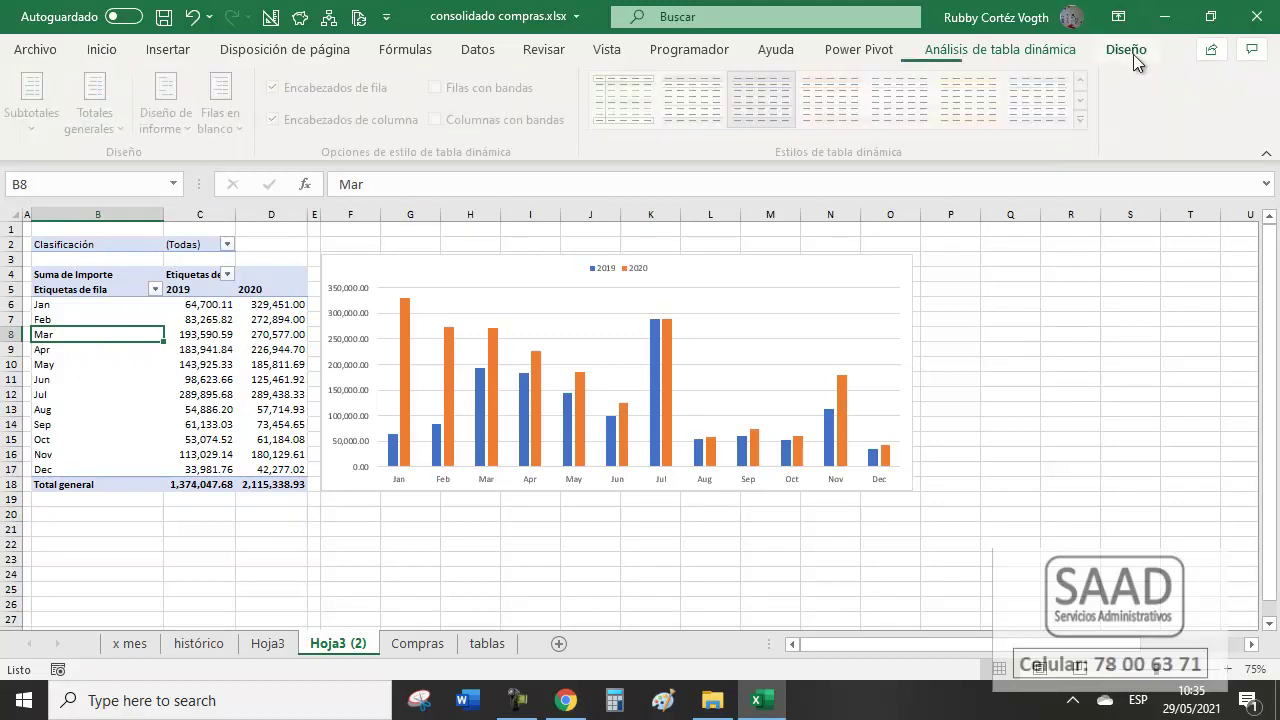
left_click(1081, 119)
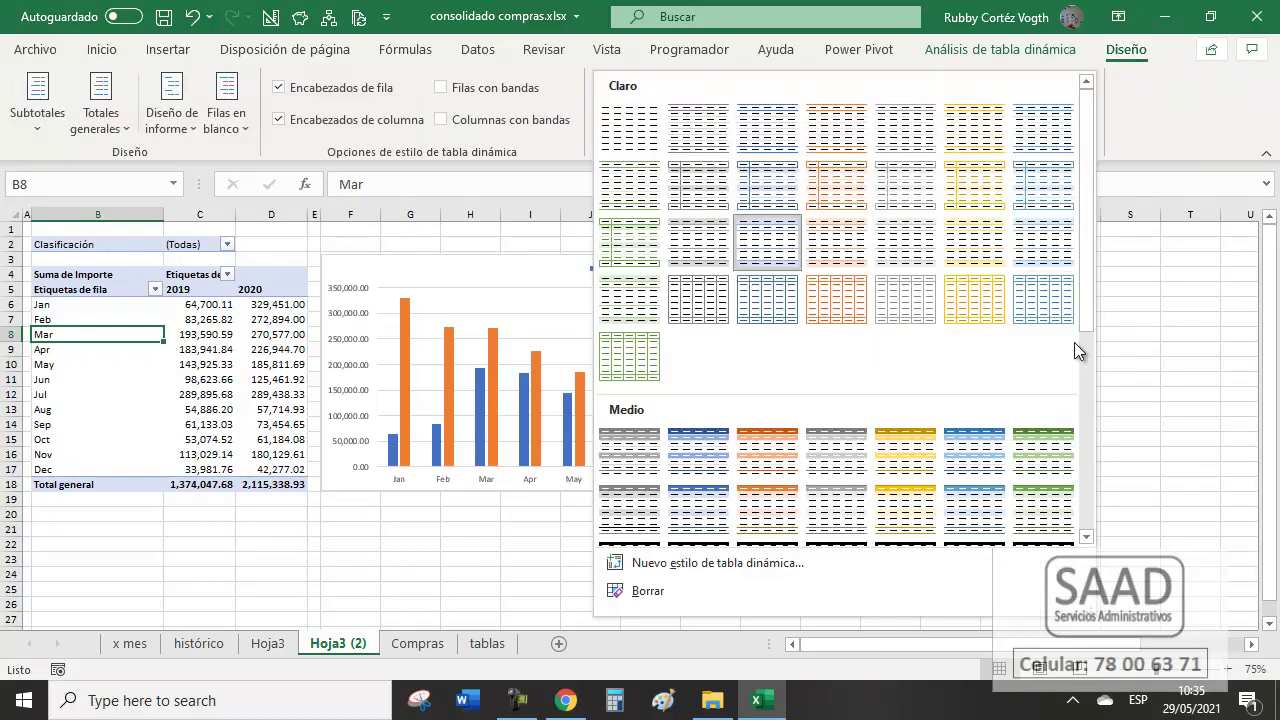
left_click(1040, 461)
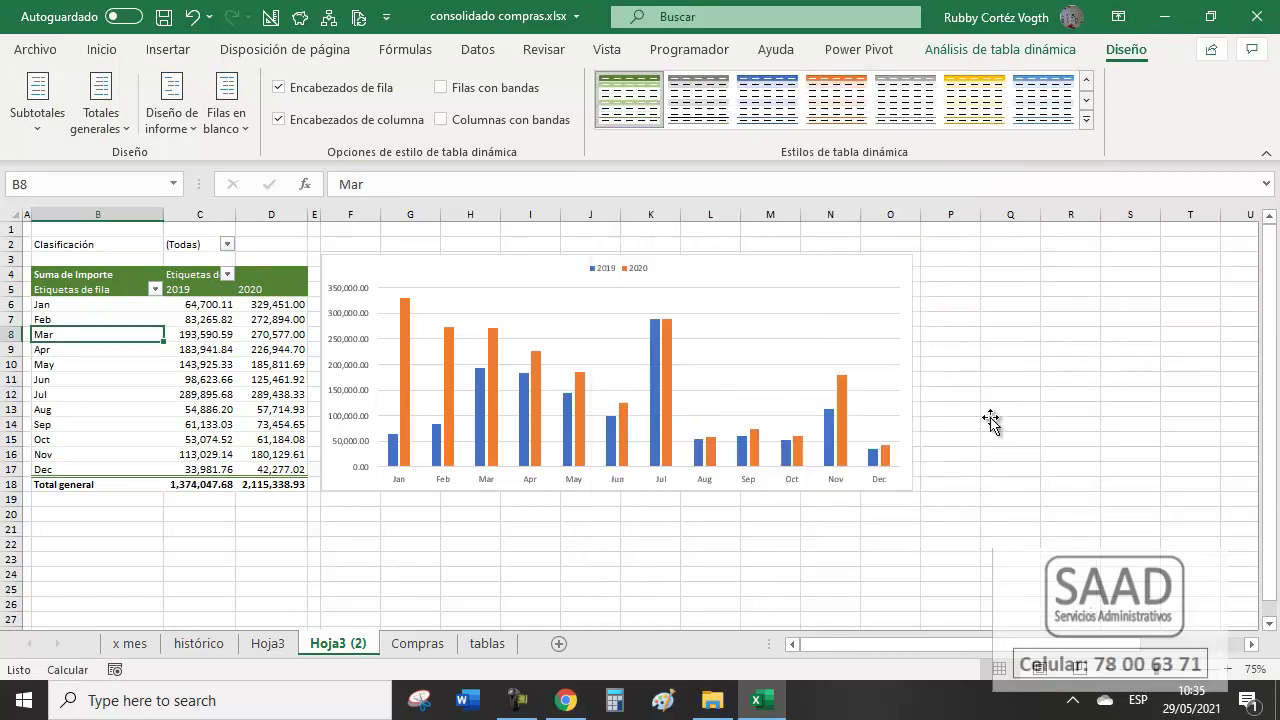
Nudge the pivot chart slightly and change its colours to the monochromatic green palette, dark to light.
left_click(329, 268)
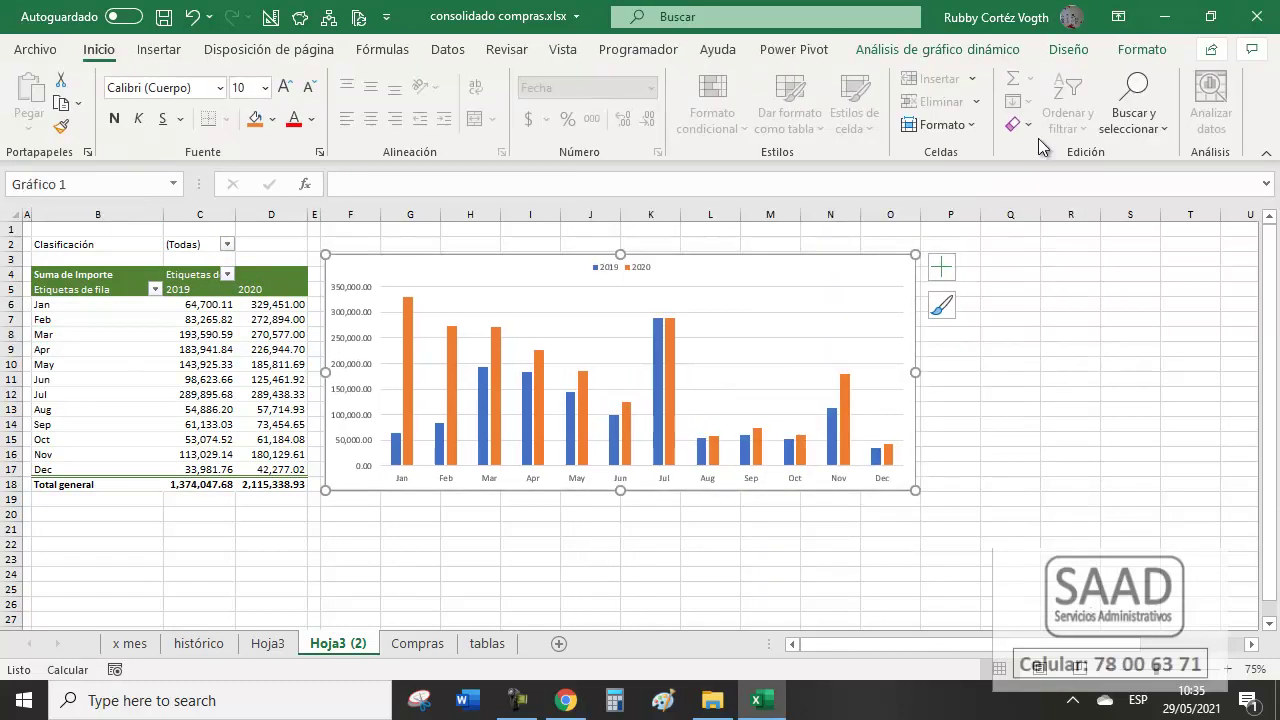
left_click(1068, 49)
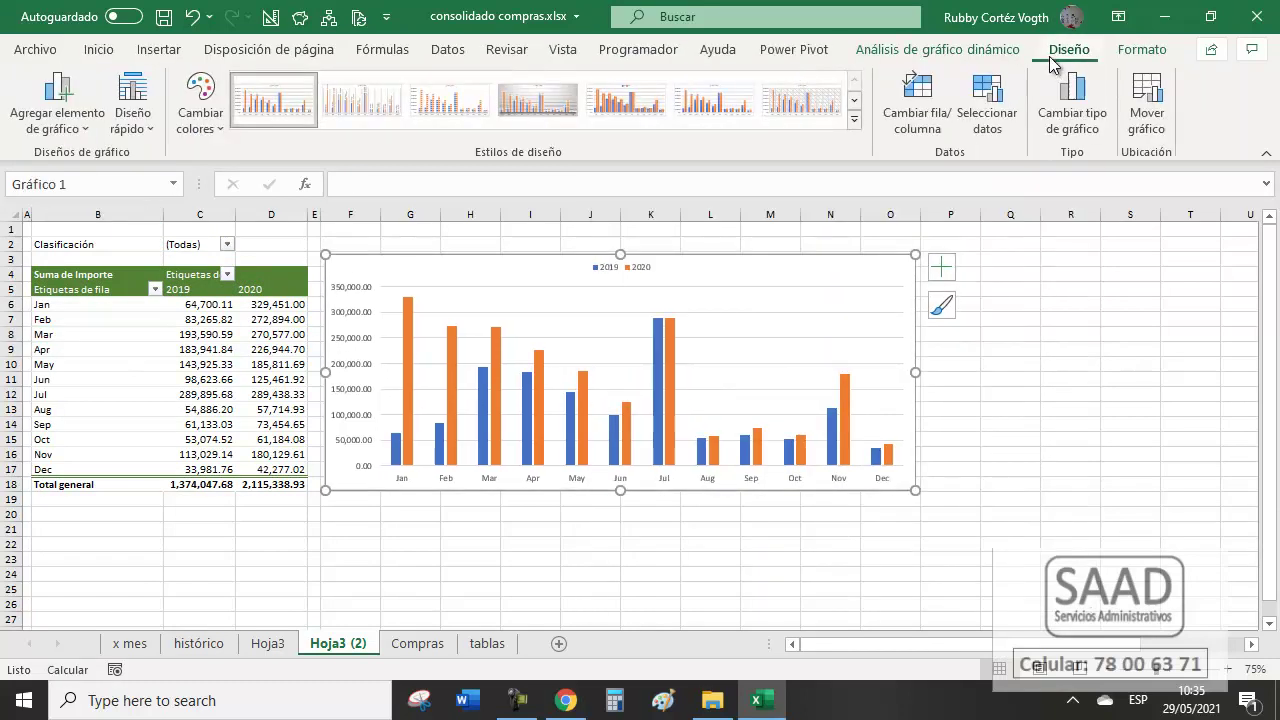
left_click(210, 126)
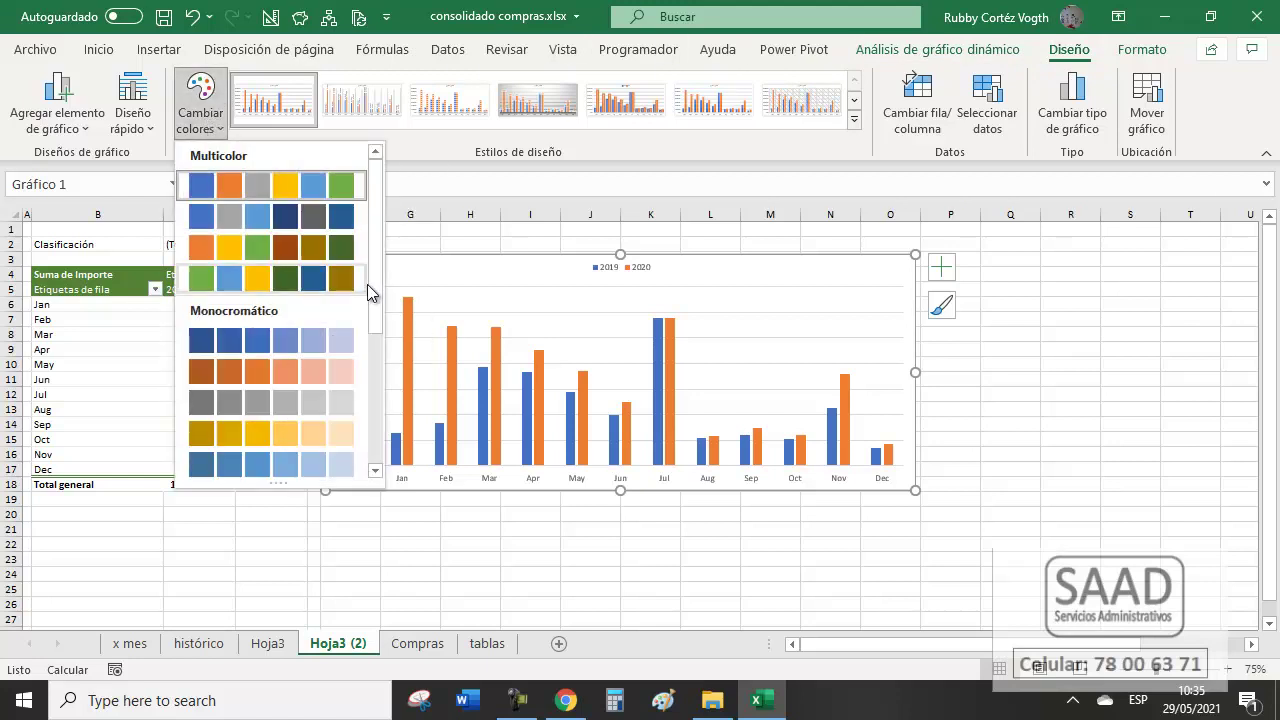
scroll(365, 285, "down", 3)
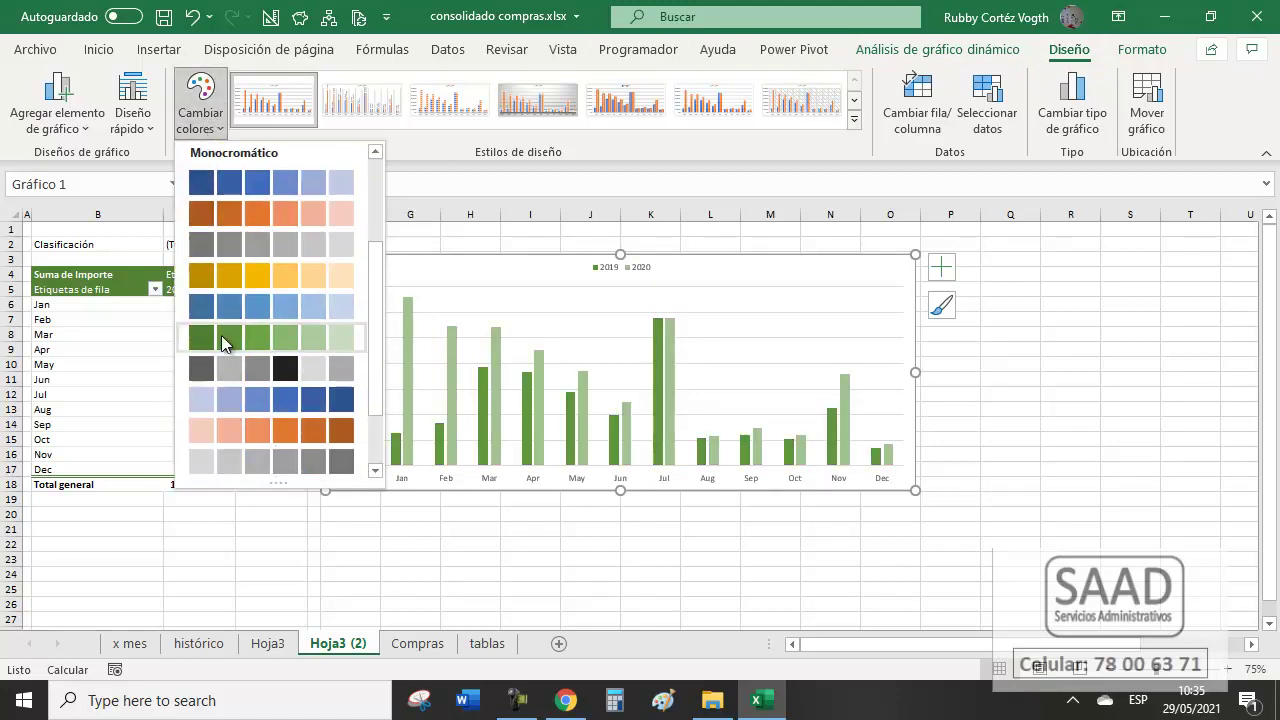
left_click(209, 345)
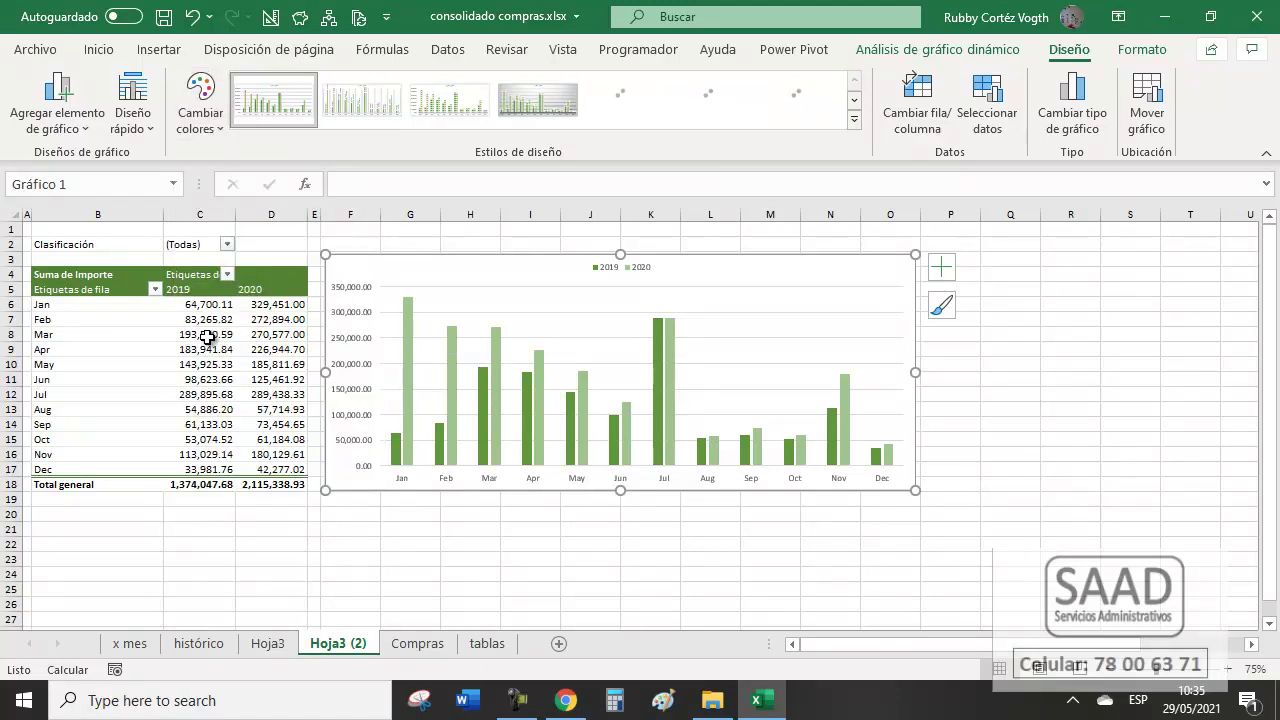
left_click(220, 560)
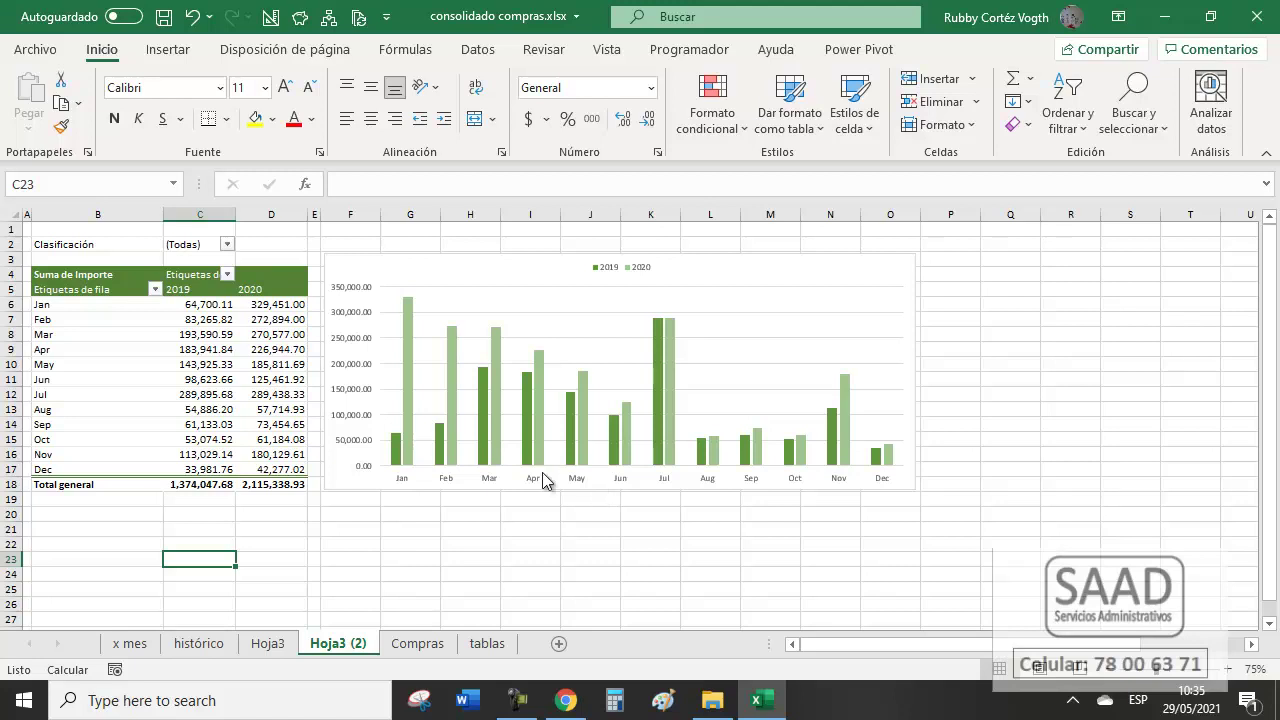
Filter the monthly comparison pivot table and its chart by the Clasificación Combustibles y lubricantes.
left_click(191, 247)
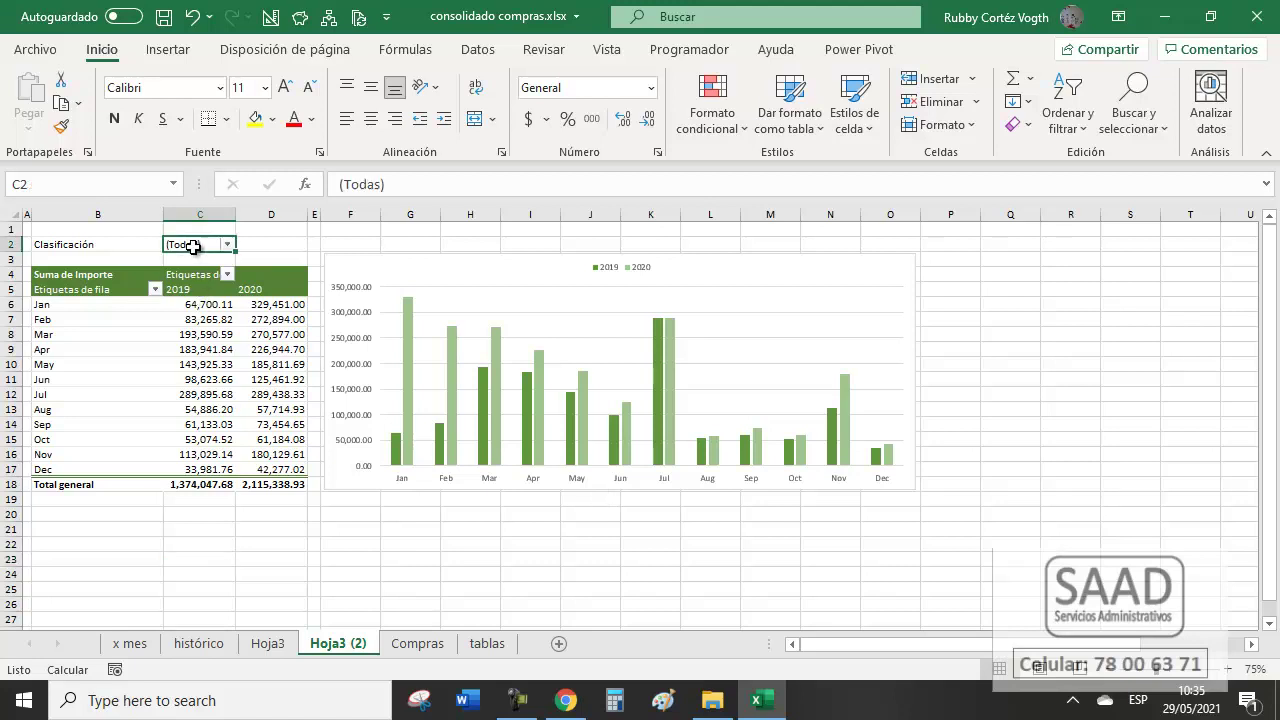
left_click(227, 245)
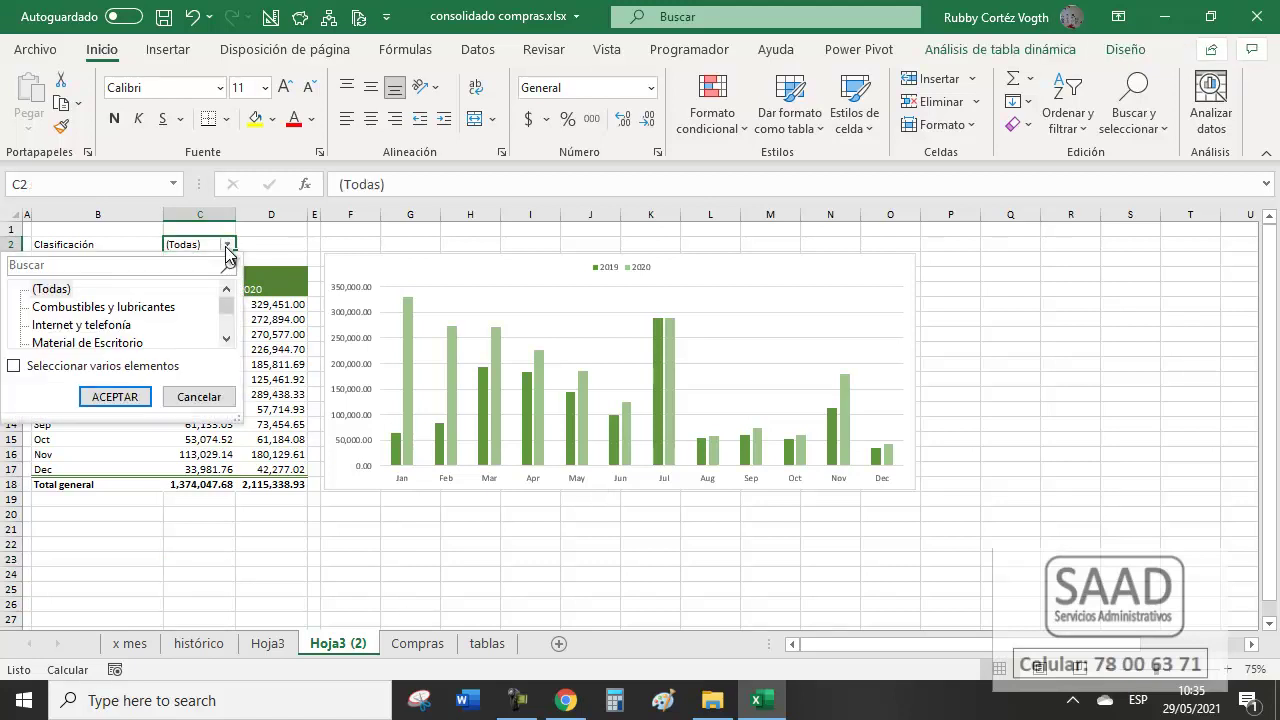
left_click(80, 308)
left_click(114, 397)
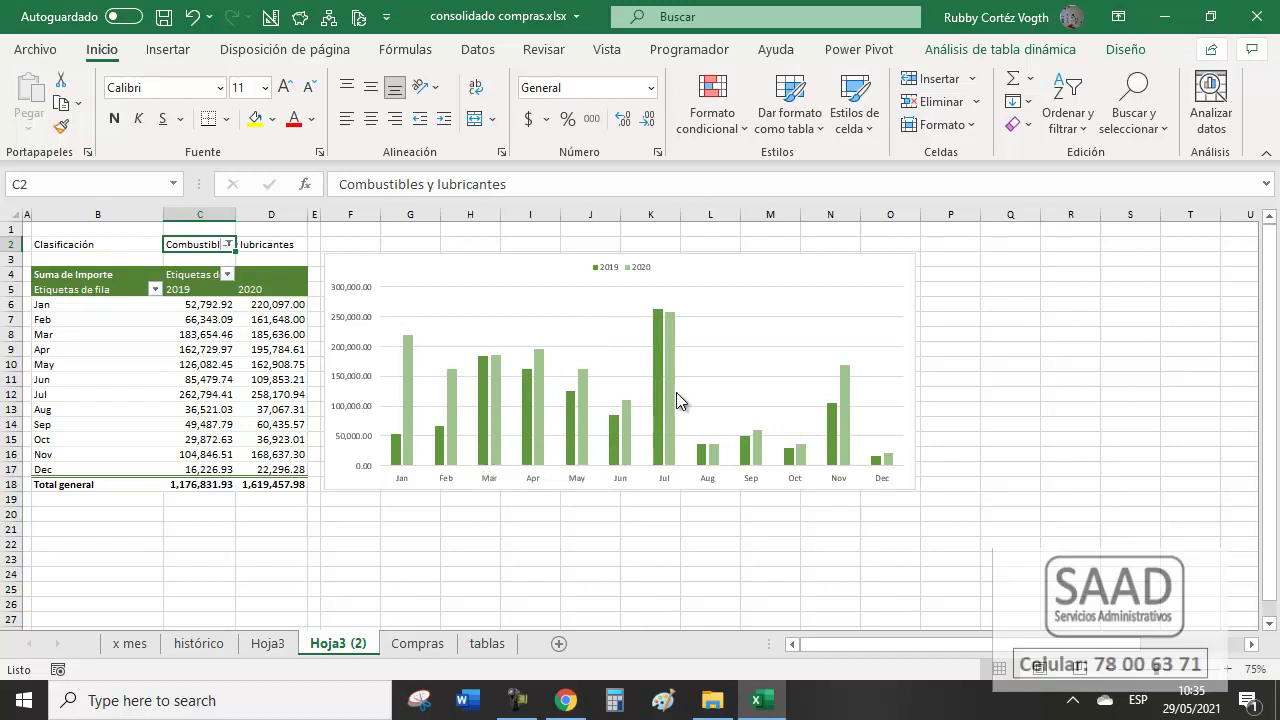
mouse_move(677, 398)
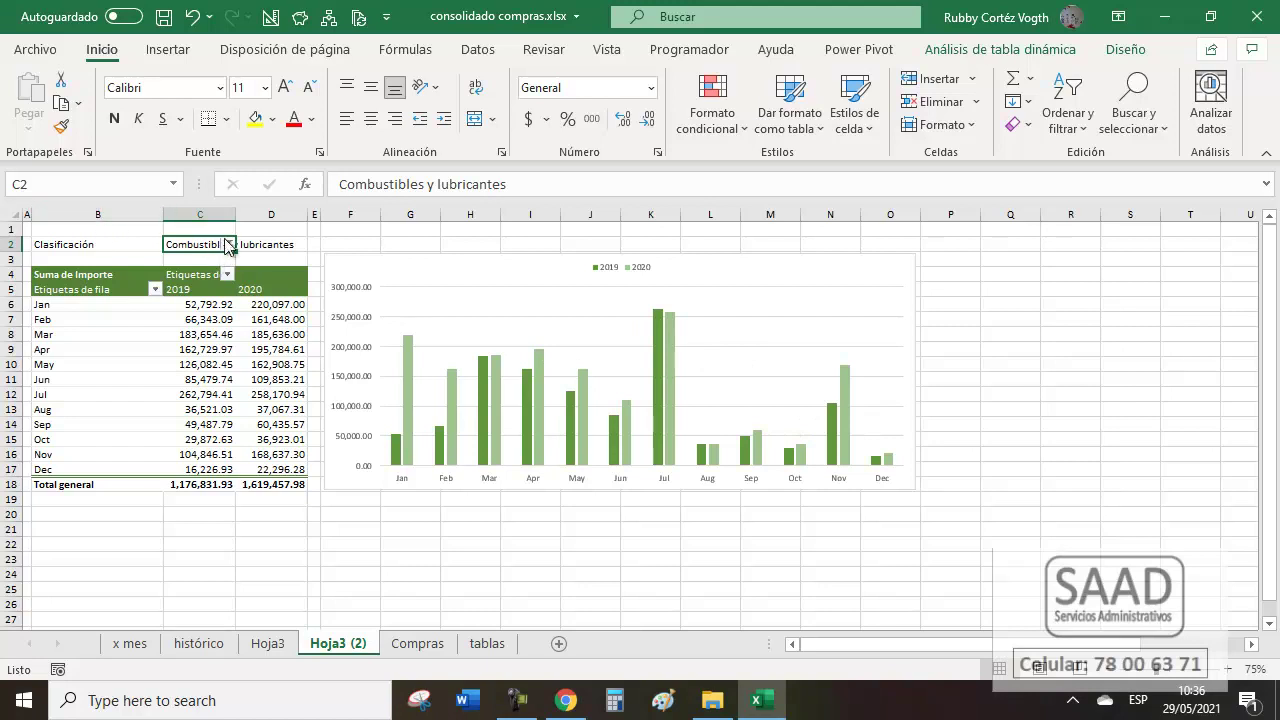
Rename the Hoja3 sheet as "x ctas".
left_click(268, 645)
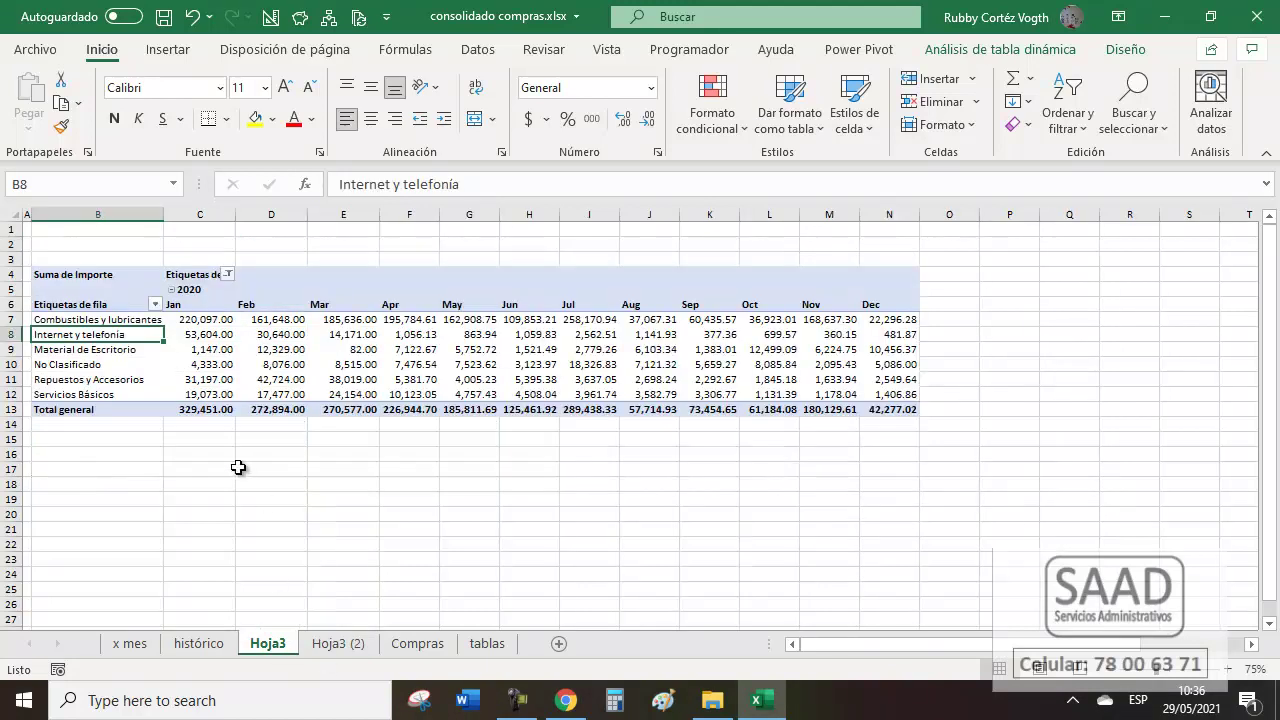
left_click(194, 377)
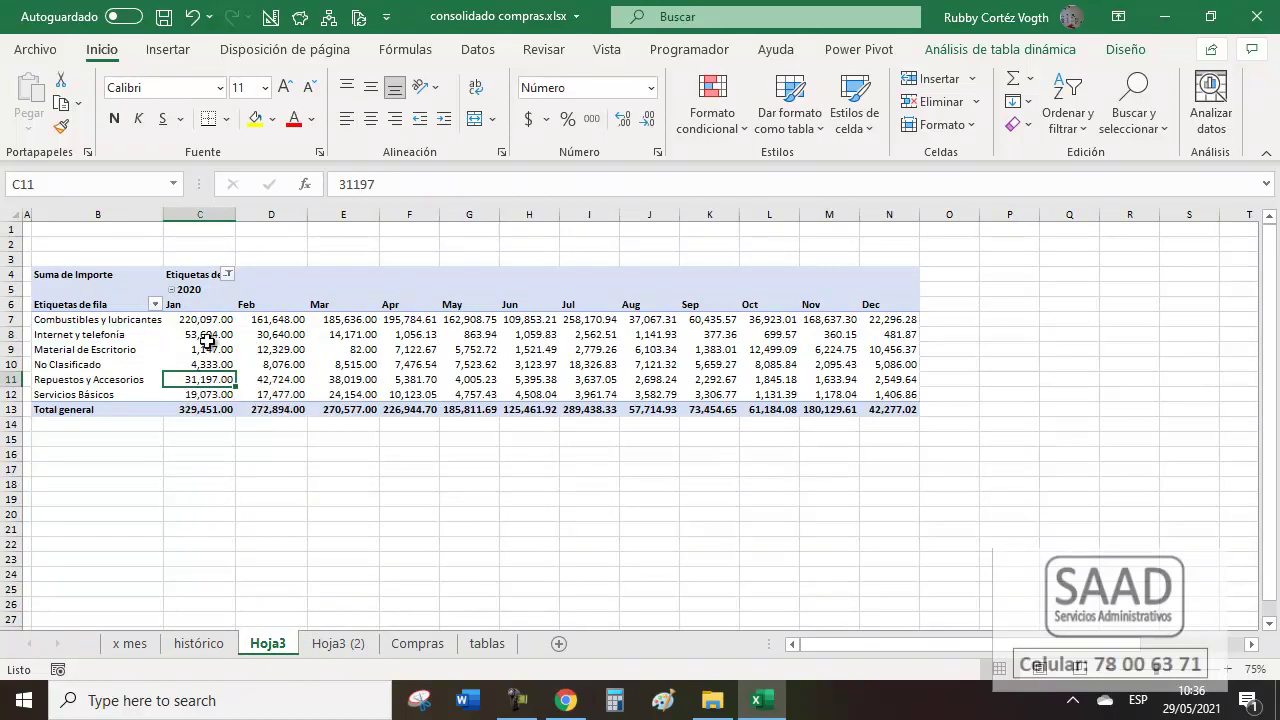
double_click(268, 644)
type("x ctas")
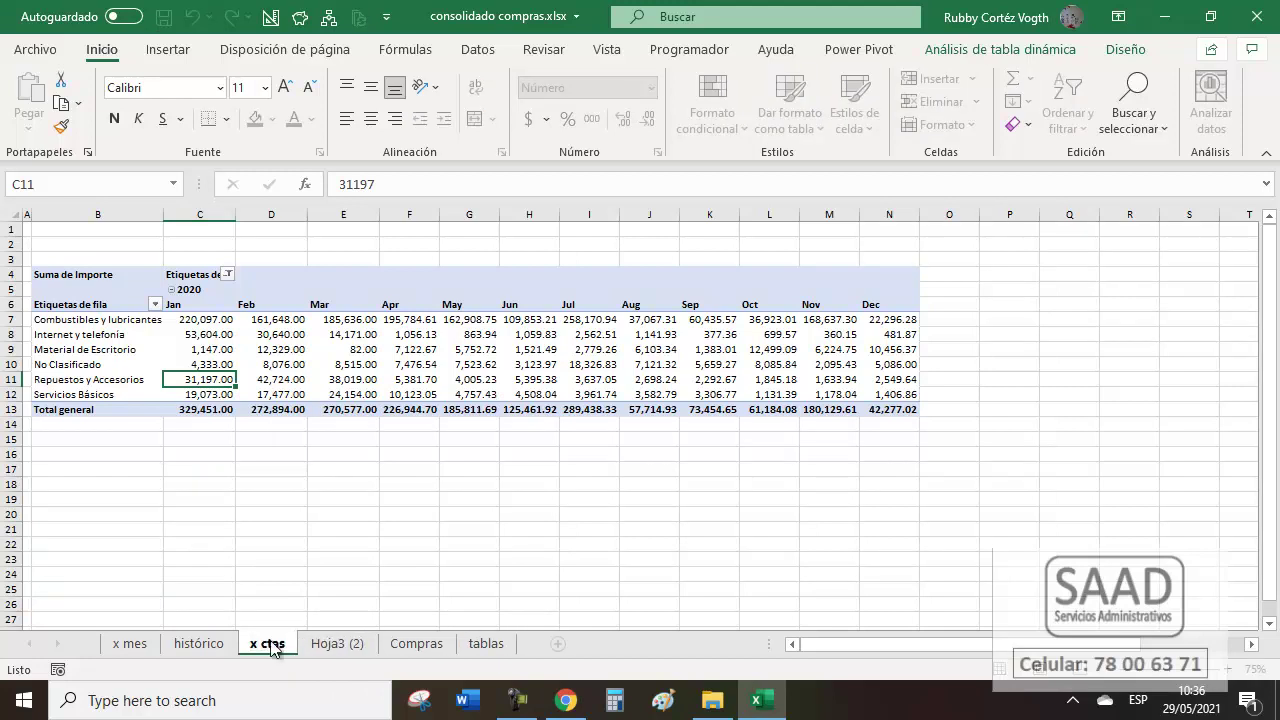
Rename the Hoja3 (2) sheet as "gráfico ctas".
key("Return")
left_click(341, 645)
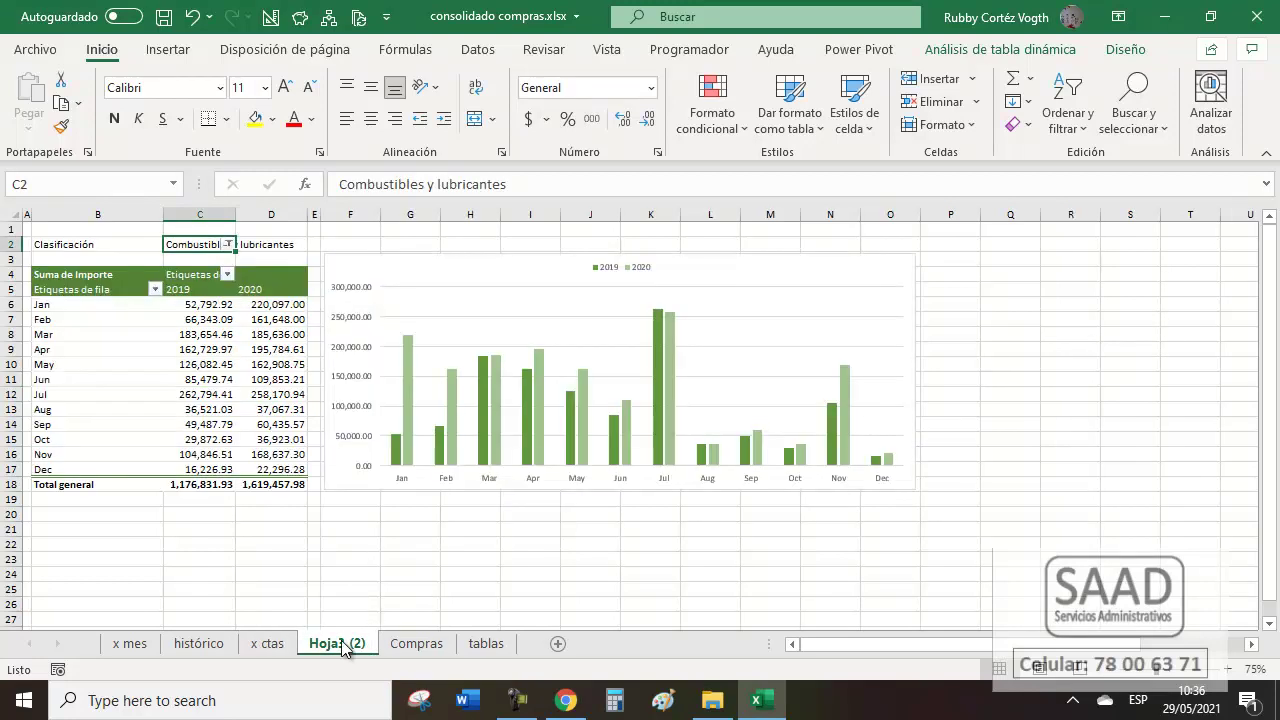
double_click(341, 645)
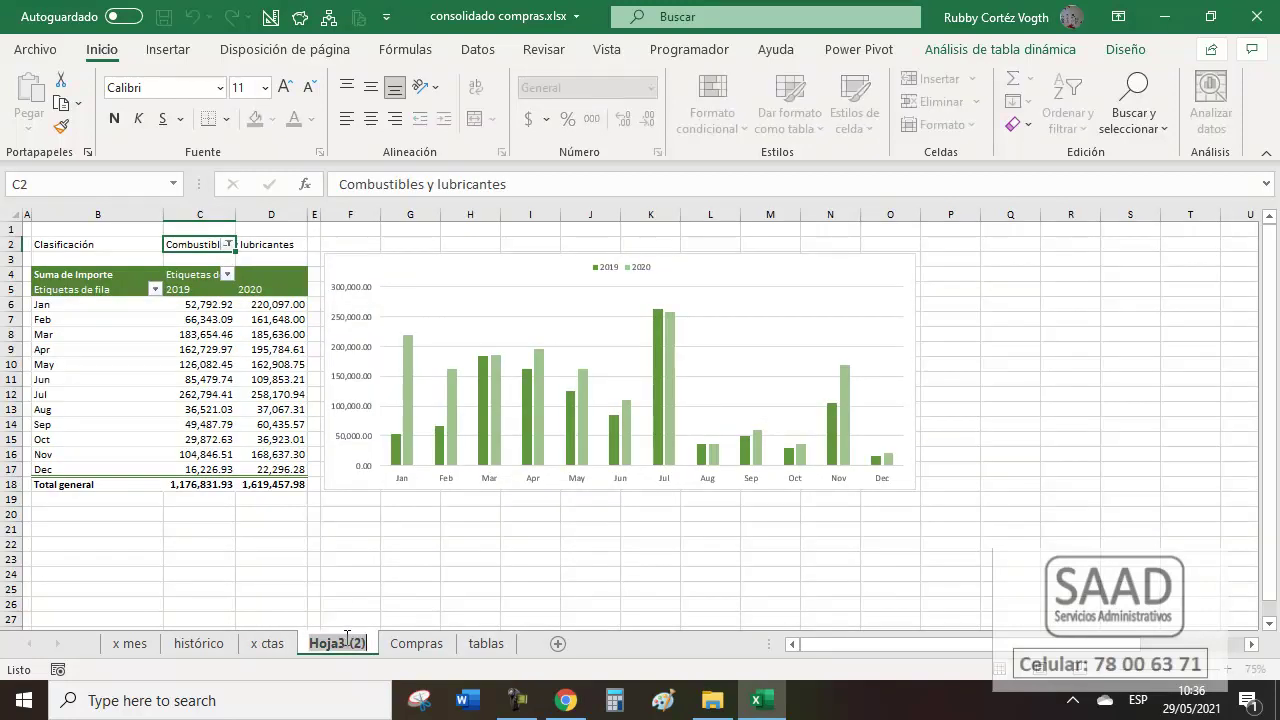
type("gráfico c")
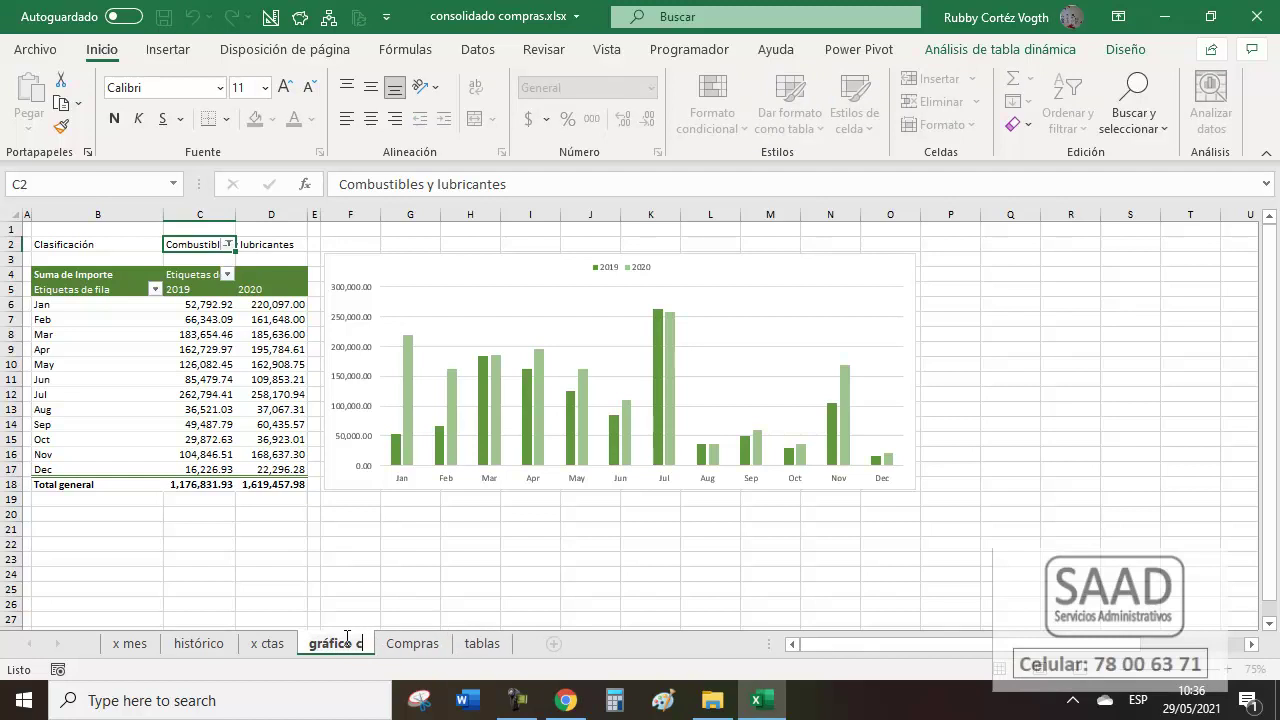
type("tas")
key("Return")
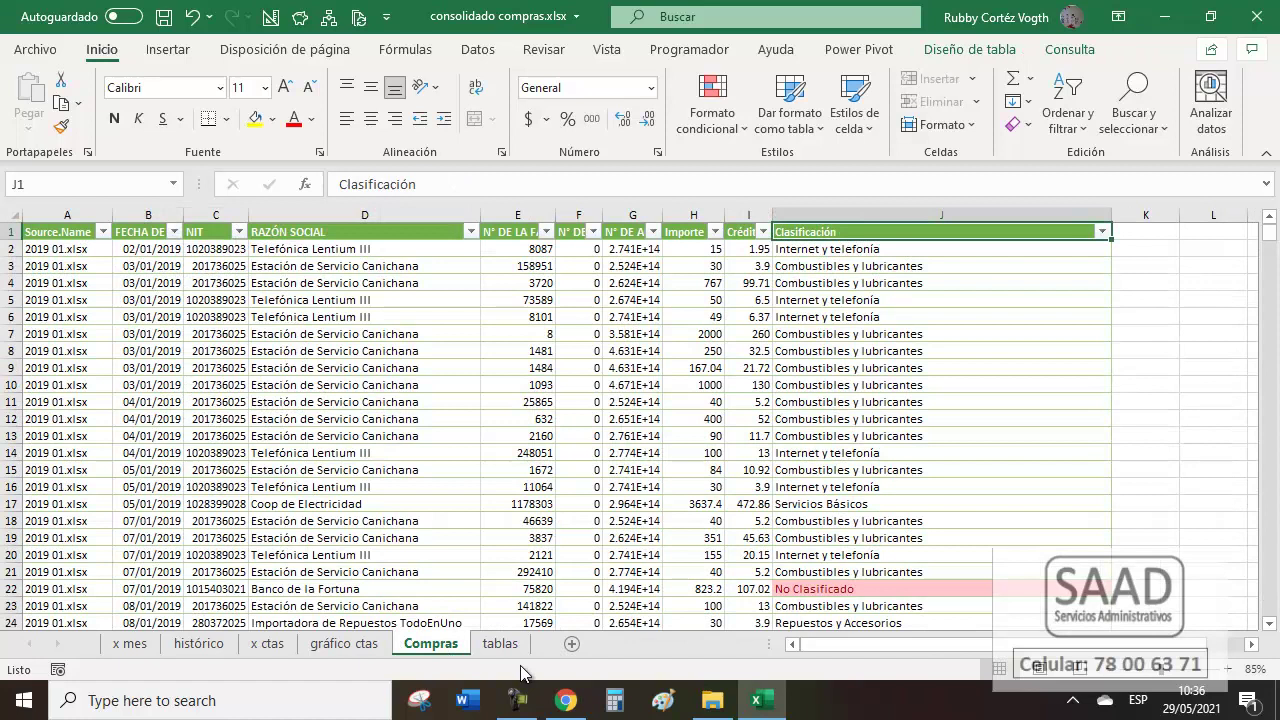
Return from the Compras sheet to gráfico ctas and look over the monthly source workbooks in the Compras folder.
left_click(575, 438)
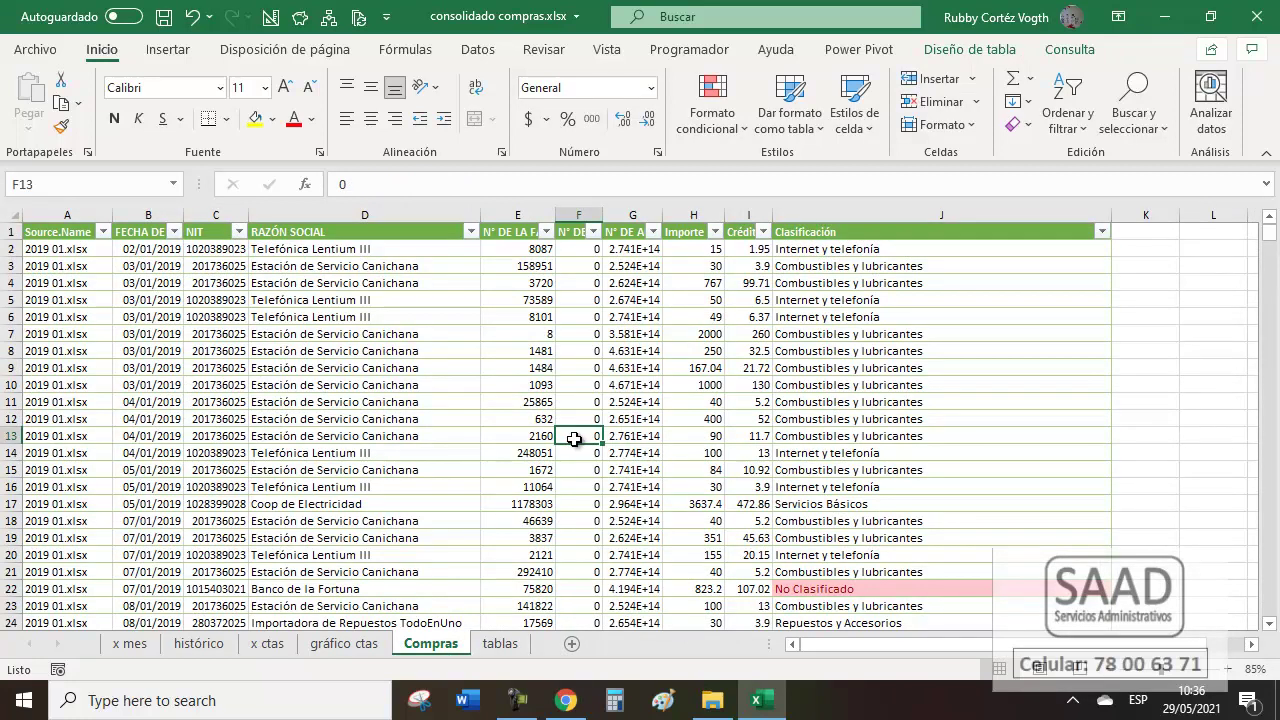
left_click(340, 644)
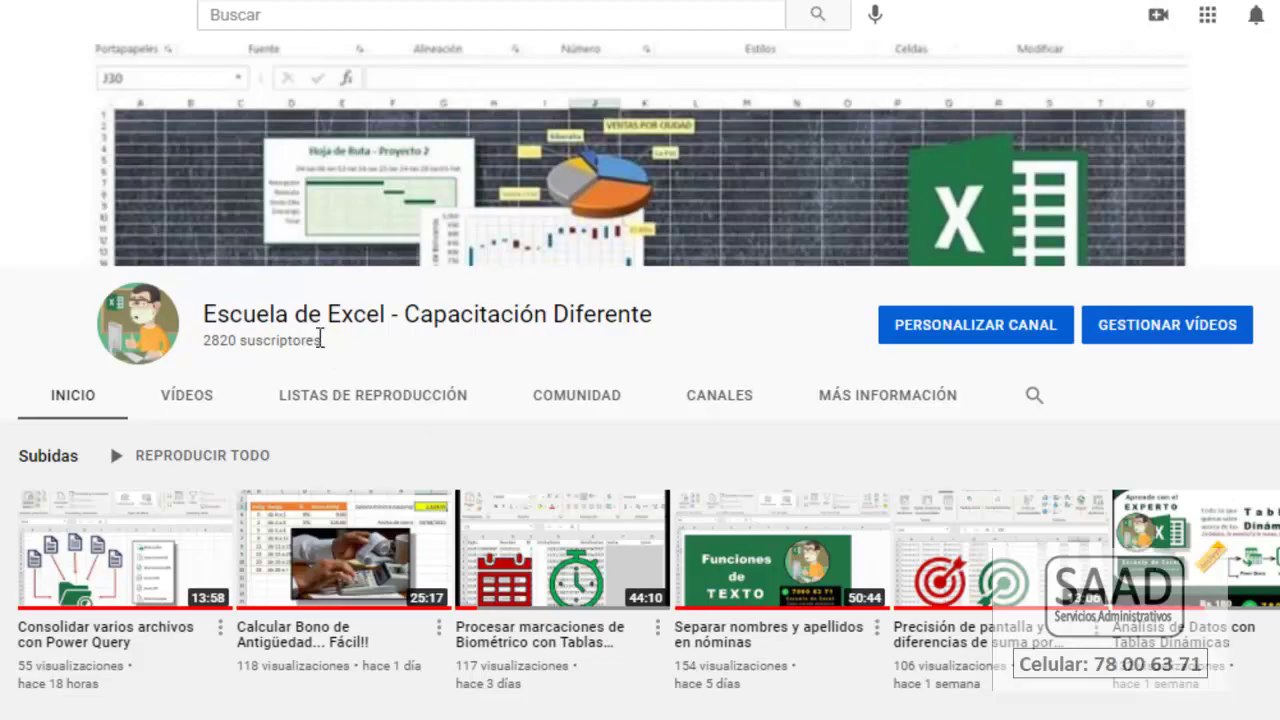
mouse_move(652, 530)
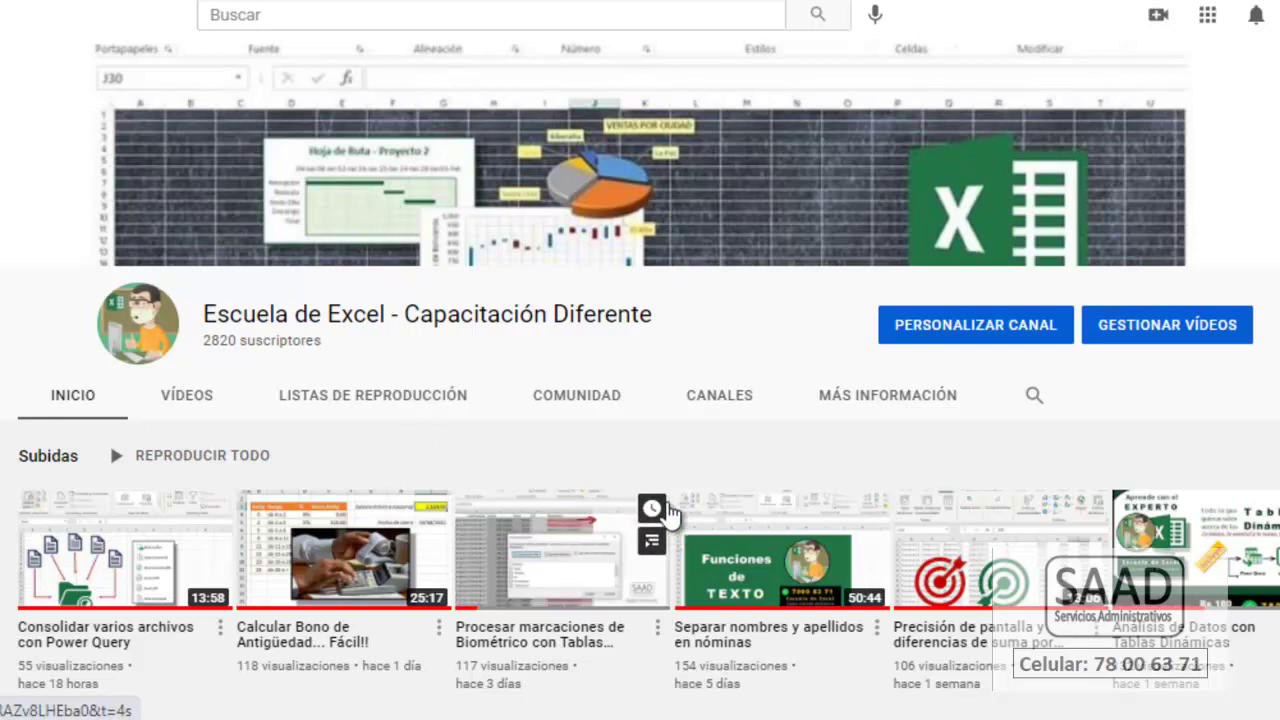
mouse_move(702, 490)
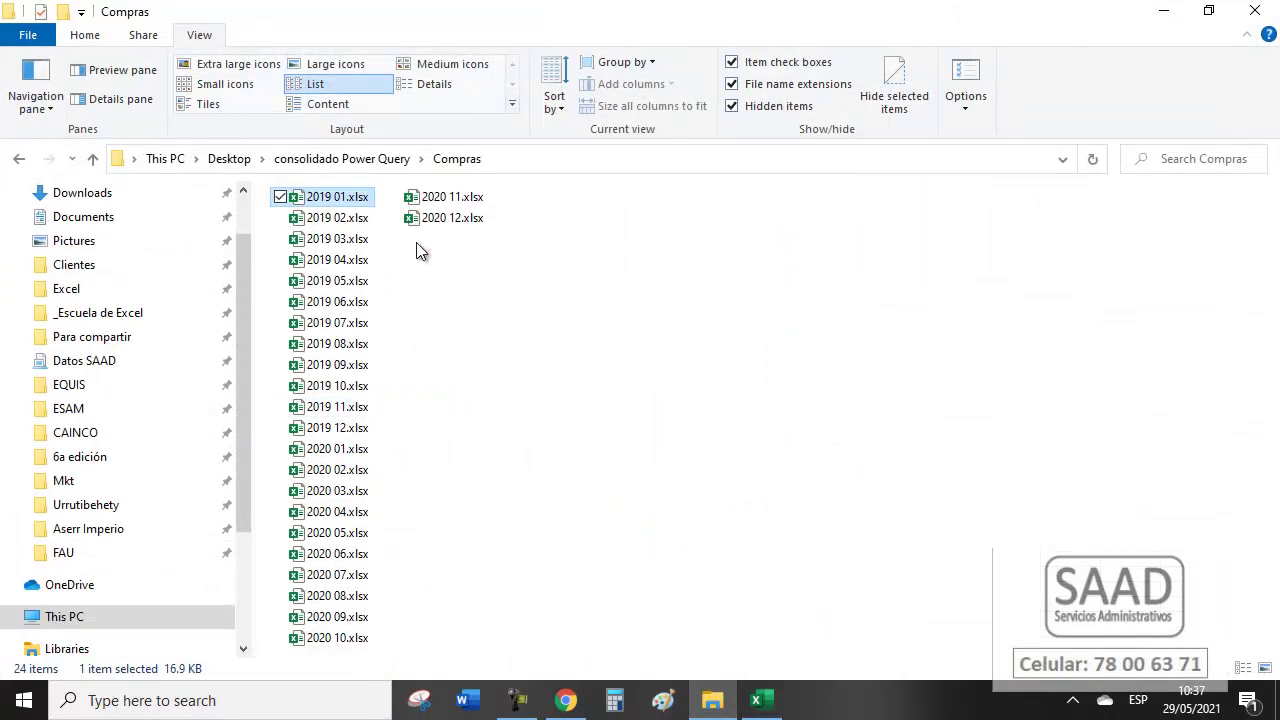
left_click(484, 334)
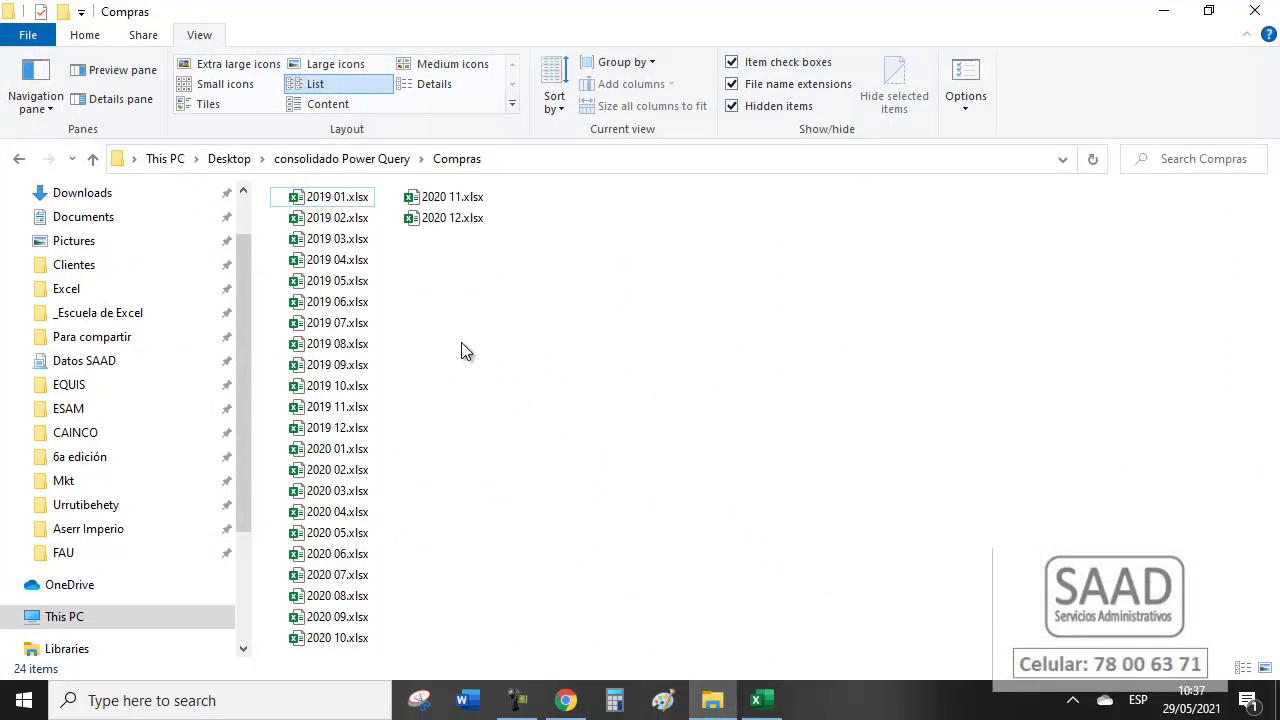
Switch back to Excel, refresh all the workbook's queries and update the monthly comparison pivot table on gráfico ctas.
key("alt+Tab")
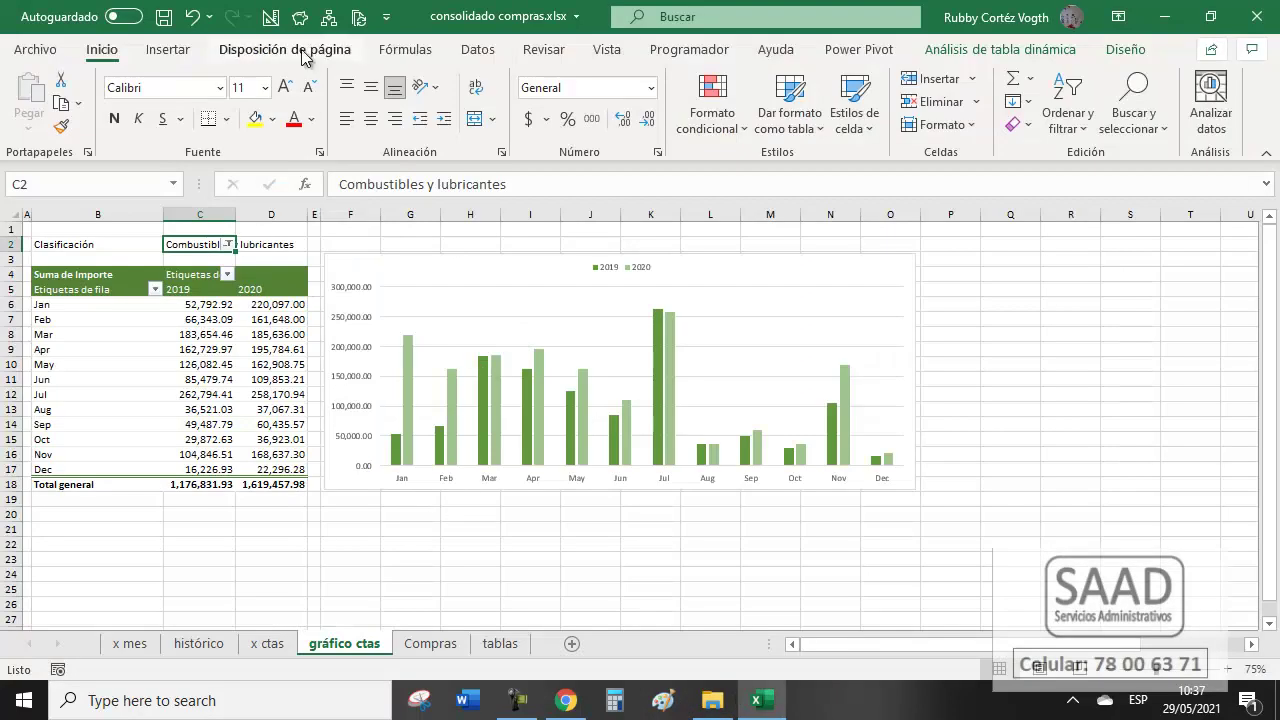
left_click(477, 49)
left_click(159, 93)
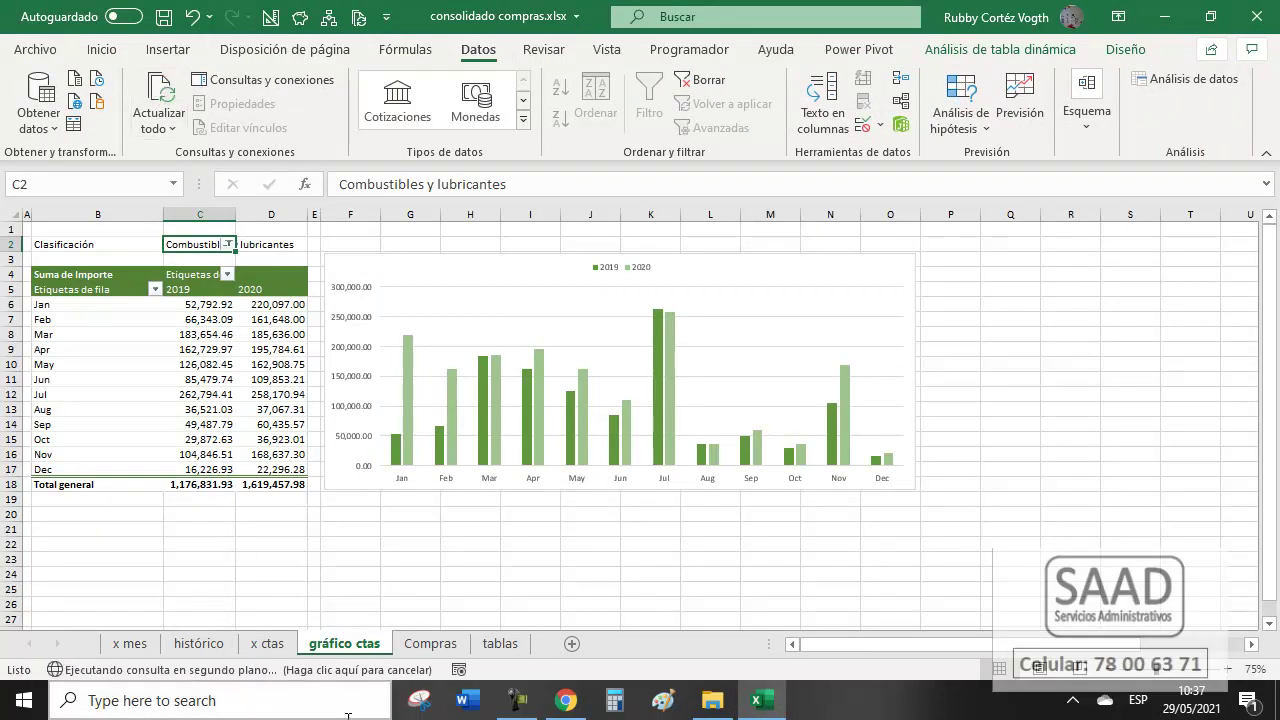
right_click(195, 336)
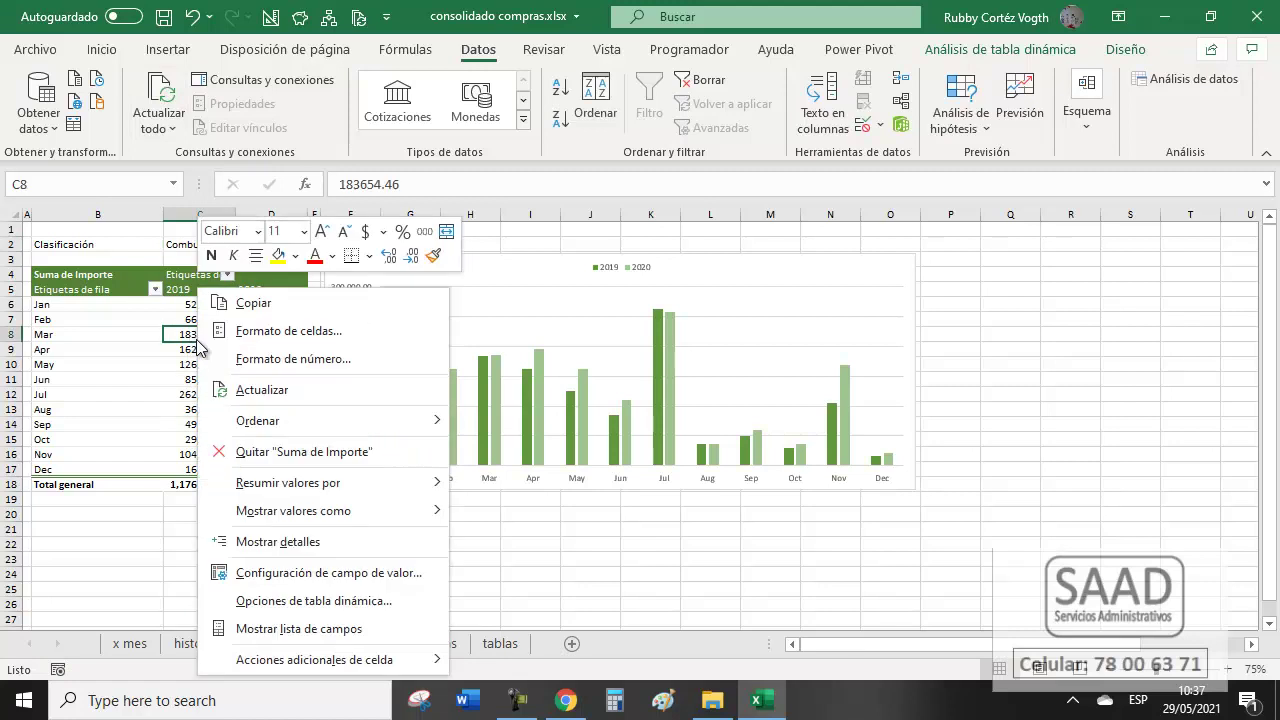
left_click(252, 390)
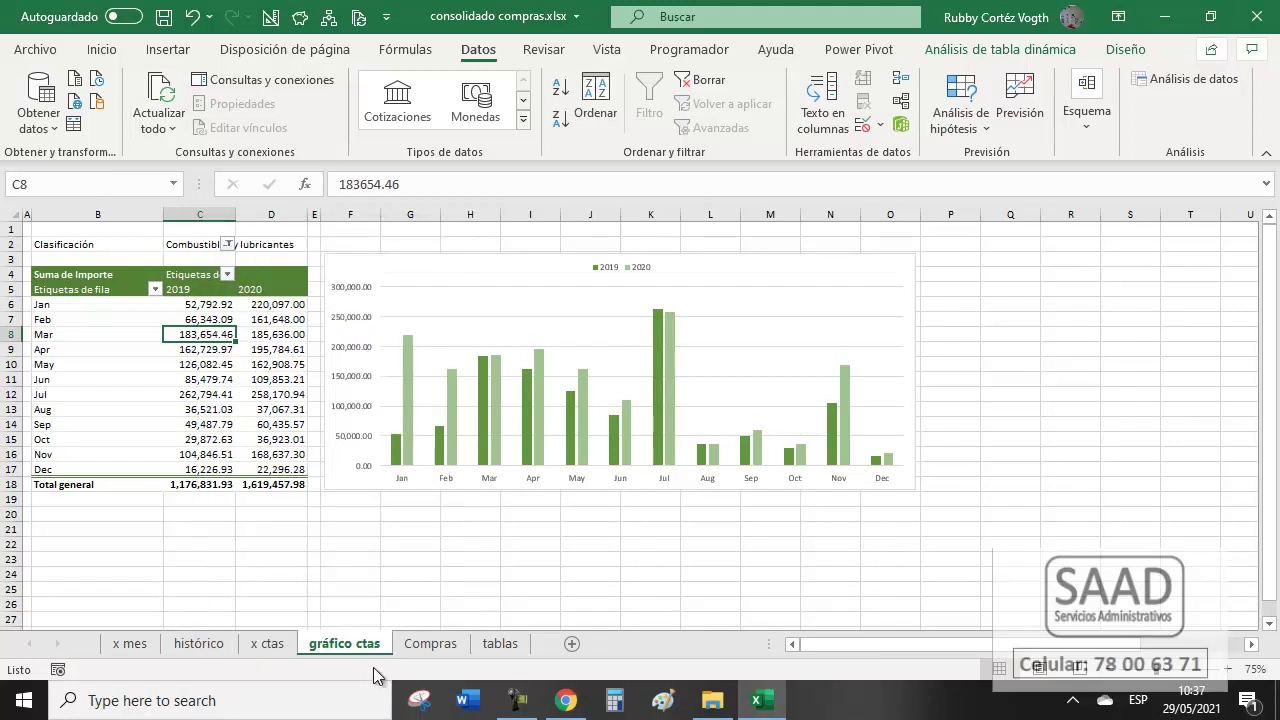
Examine the supplier, invoice number and Importe columns in the Compras table and return to the gráfico ctas sheet.
left_click(450, 648)
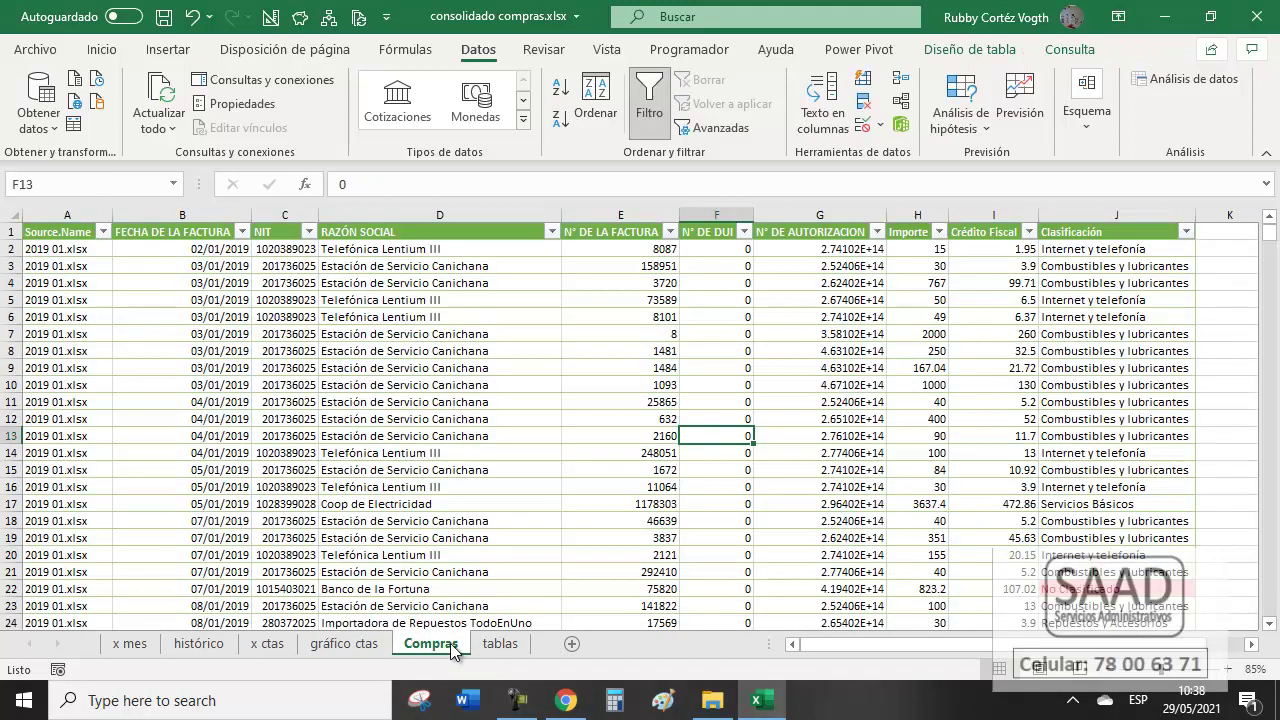
left_click(429, 250)
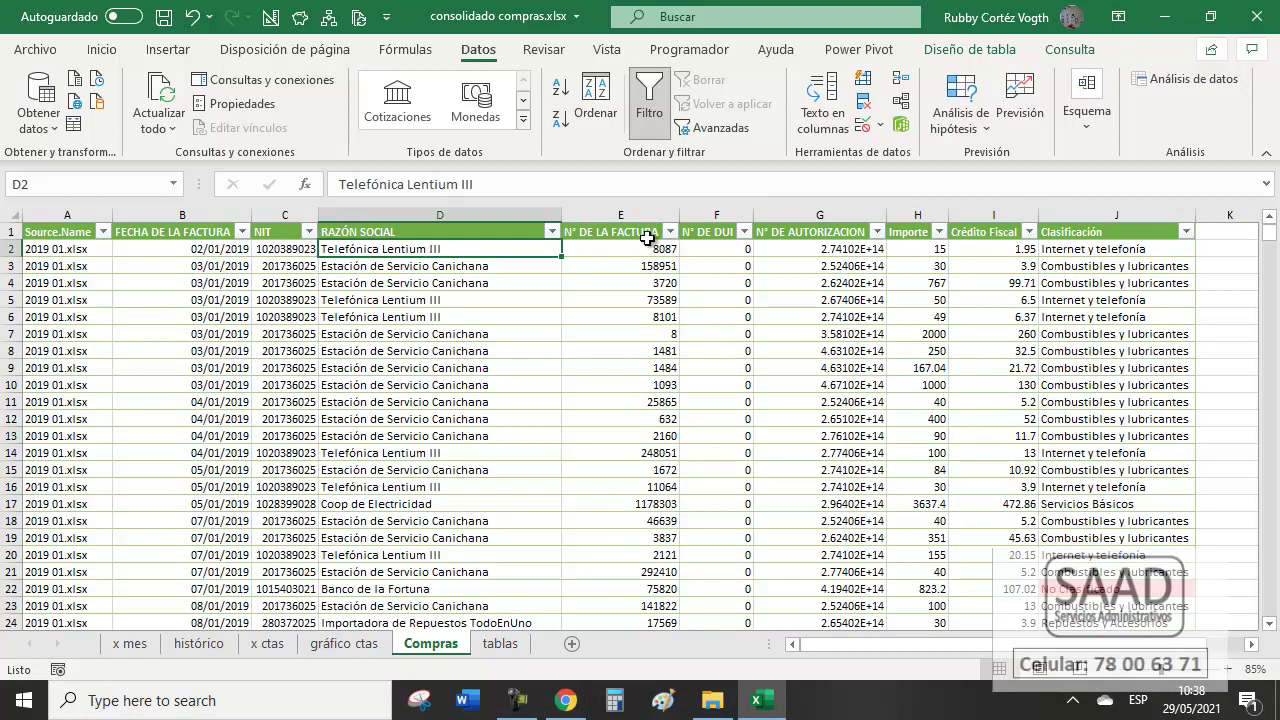
left_click(649, 248)
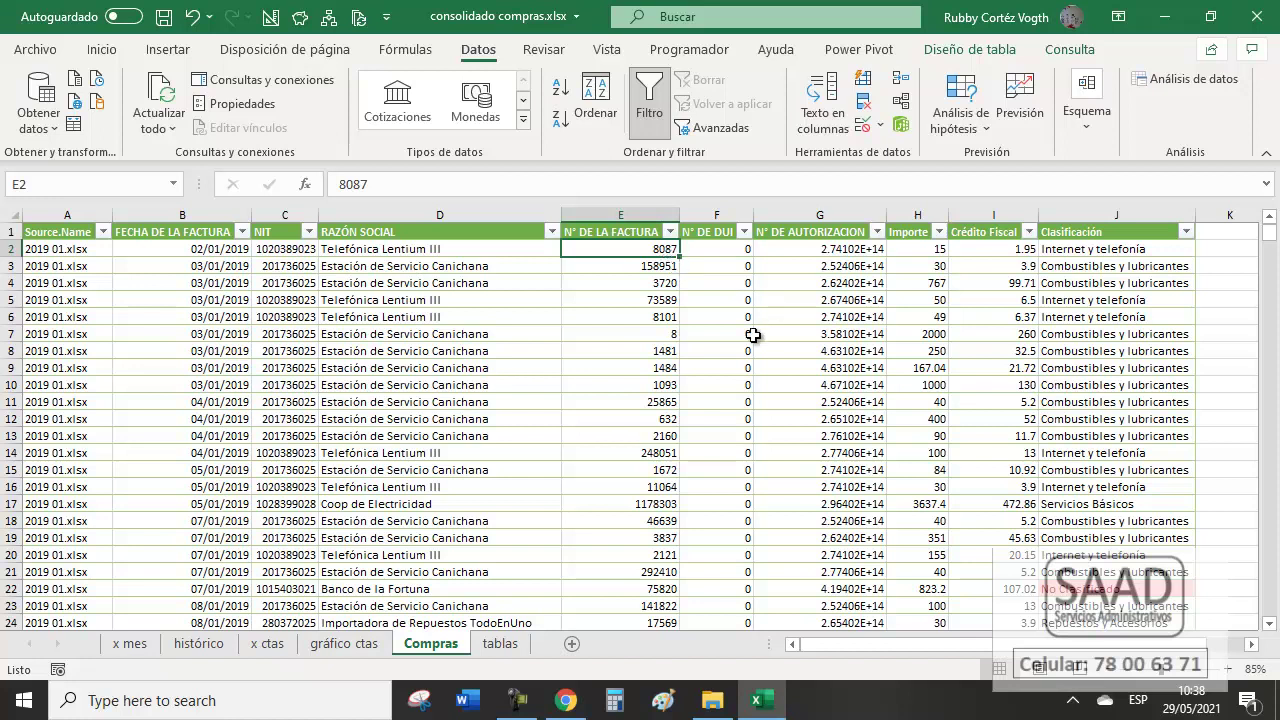
left_click(915, 249)
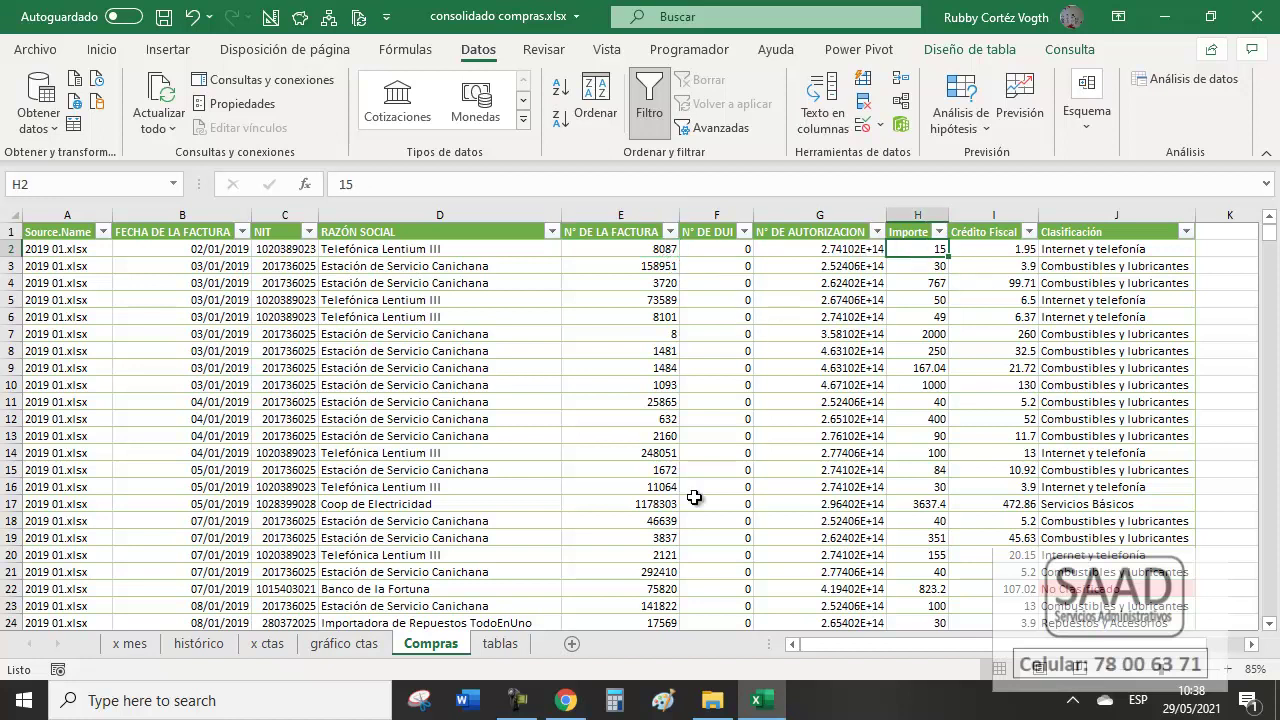
left_click(345, 646)
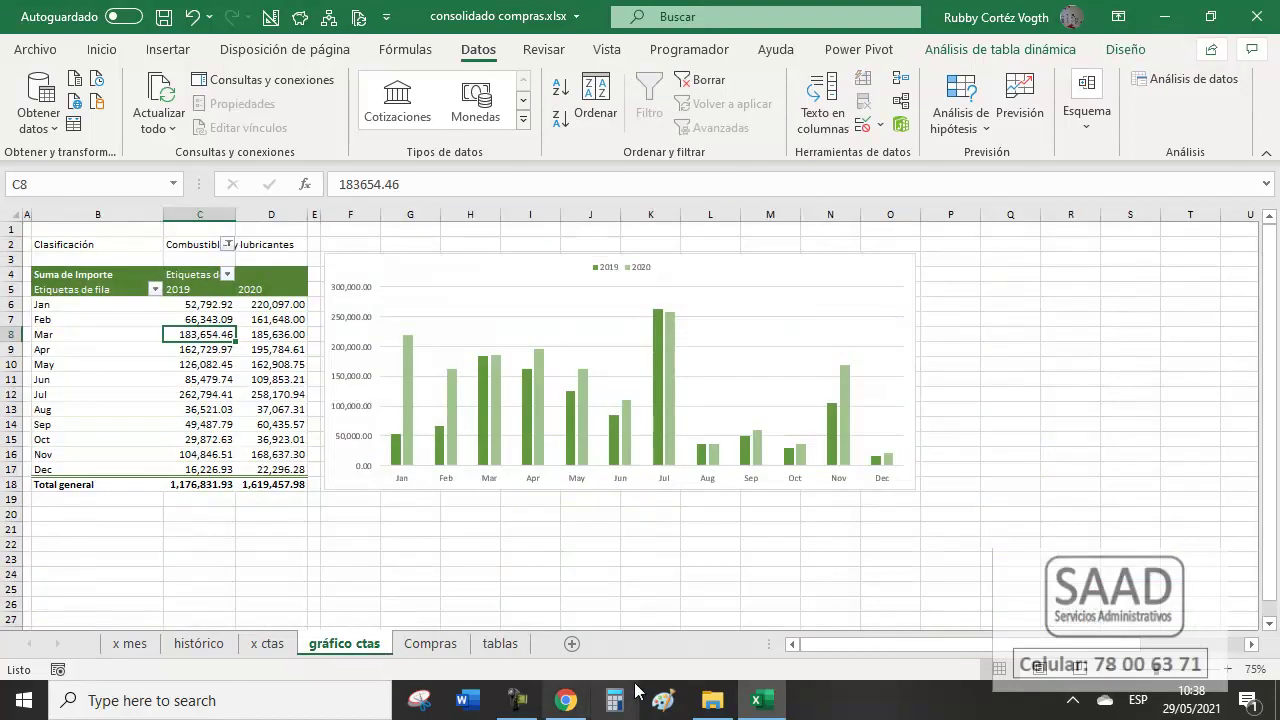
Compare the Source.Name of the first Compras row with the 2019 01.xlsx file in the Compras folder.
key("alt+Tab")
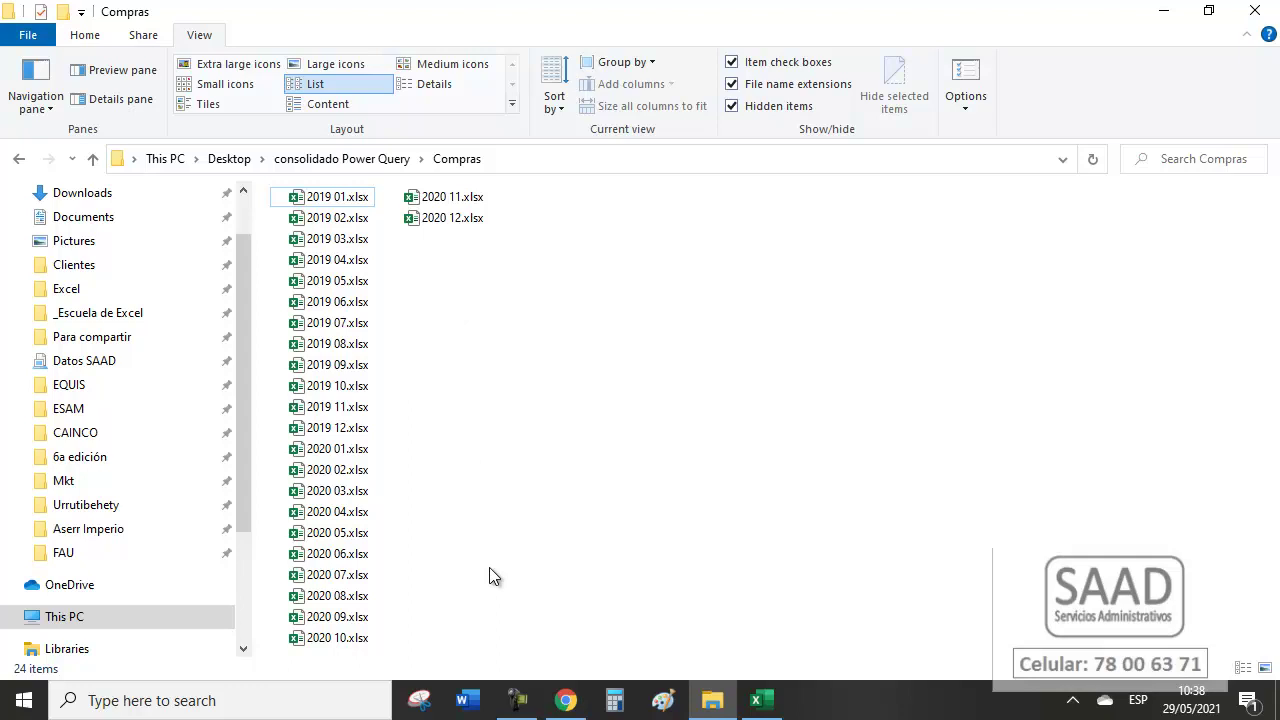
key("alt+Tab")
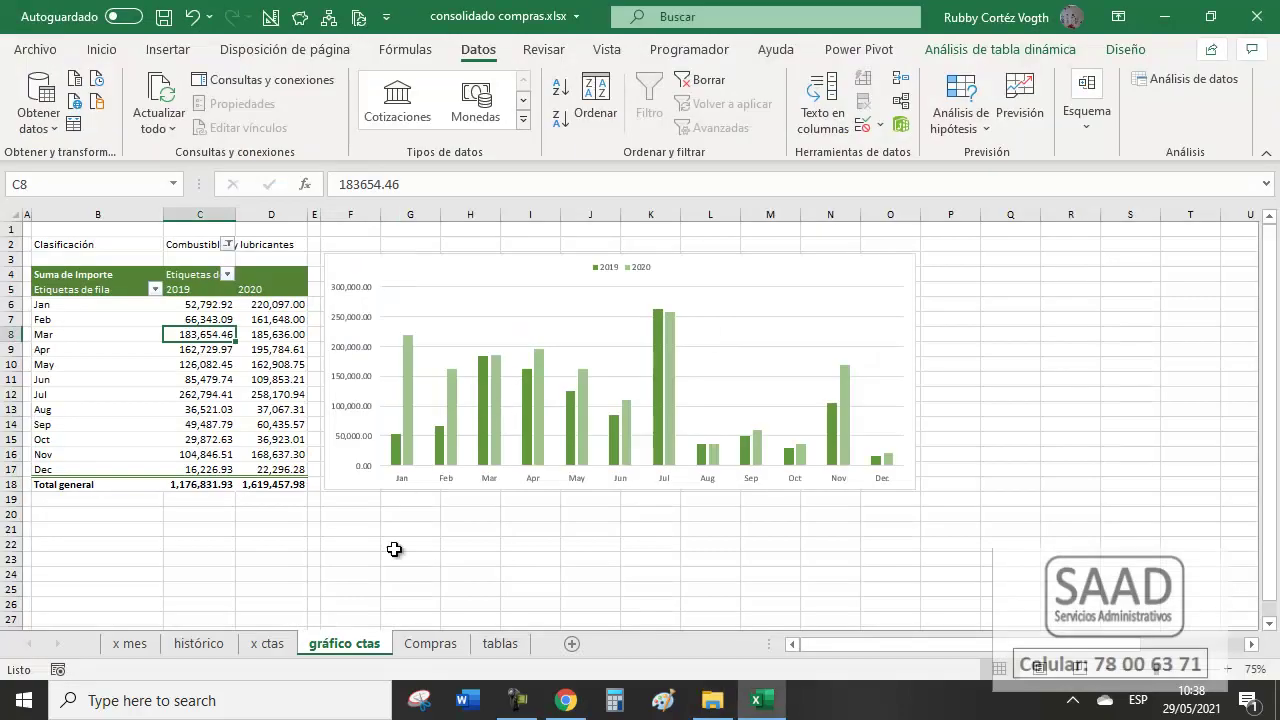
left_click(420, 645)
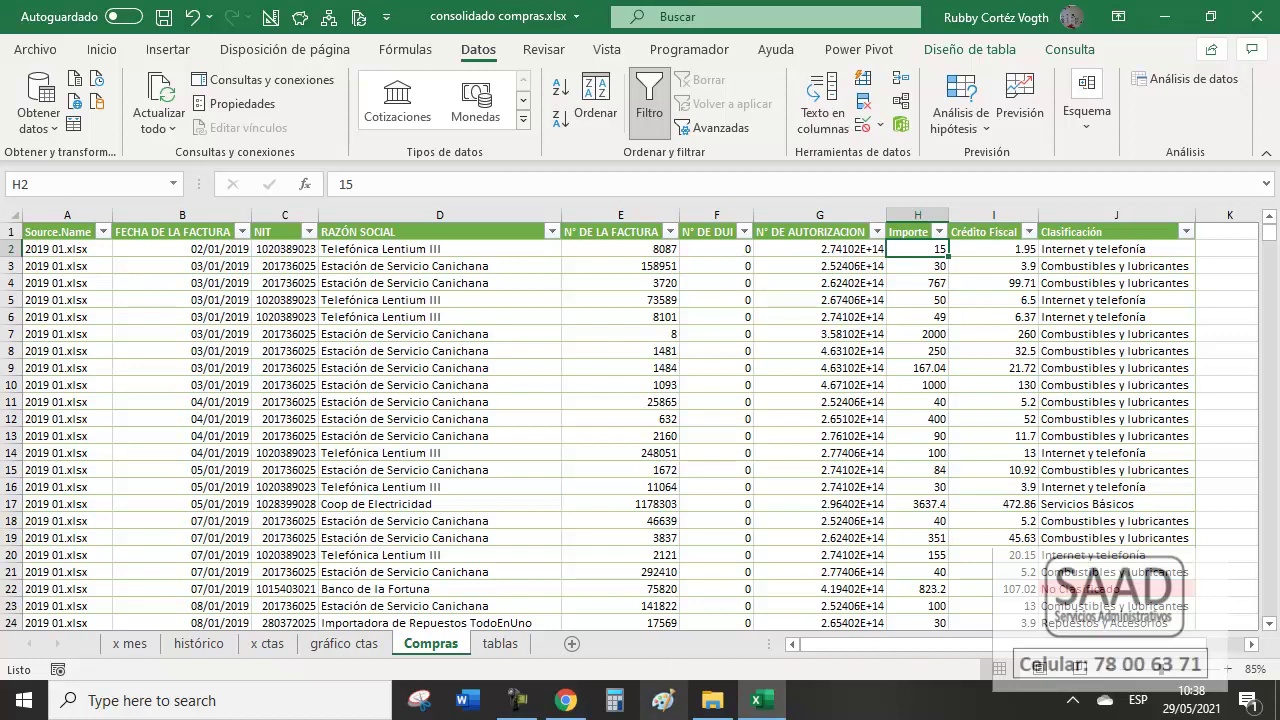
left_click(66, 251)
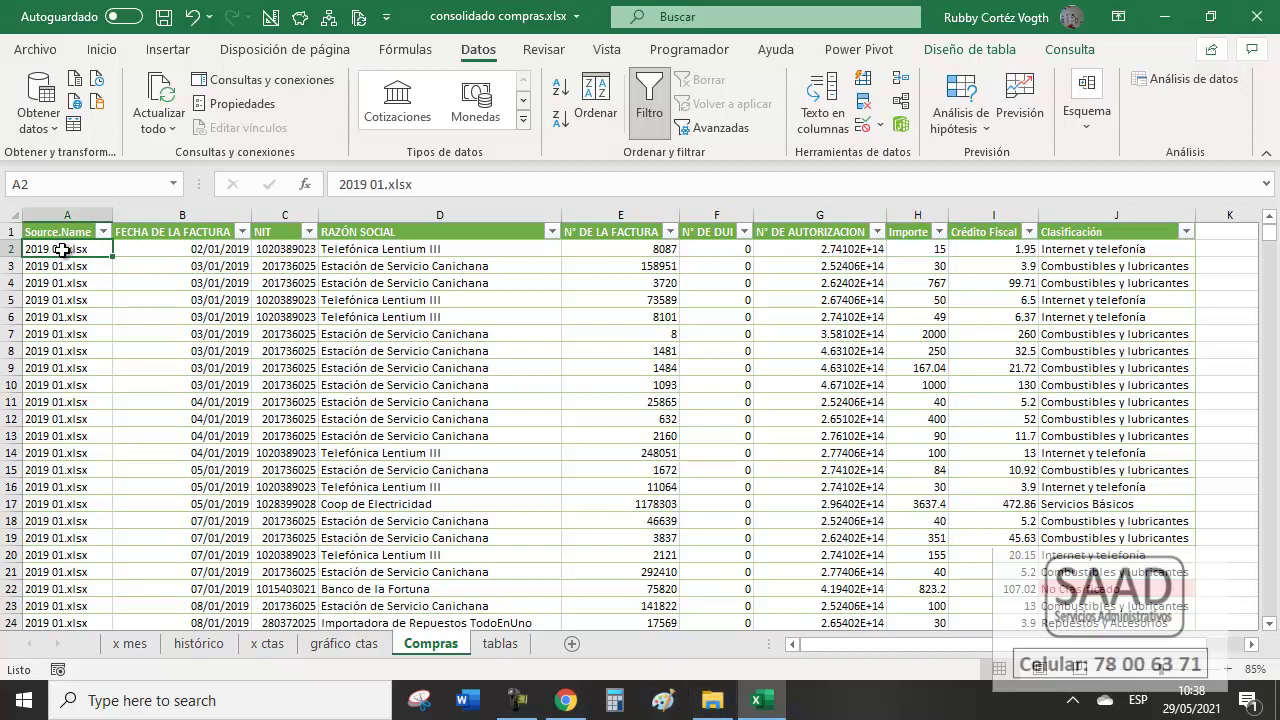
left_click(710, 700)
left_click(345, 202)
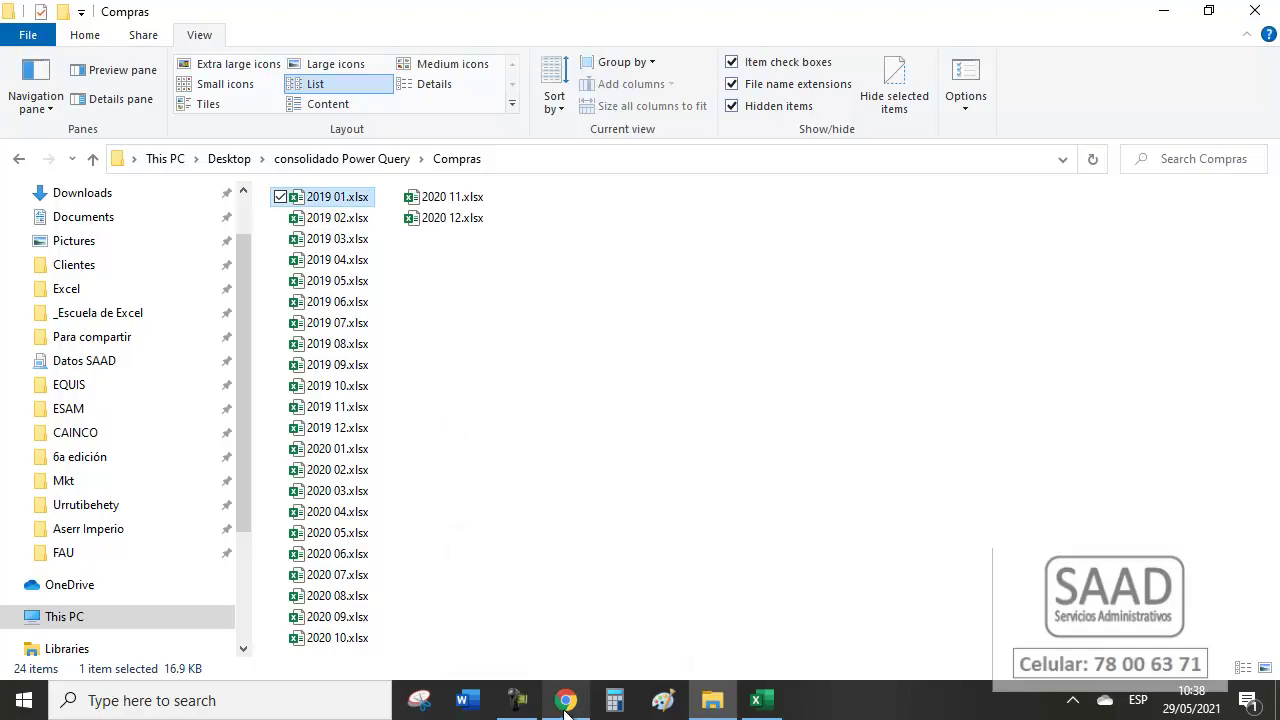
Switch between the Compras folder and the consolidated table, and highlight its records in A2:J22 for review.
left_click(757, 700)
left_click(633, 250)
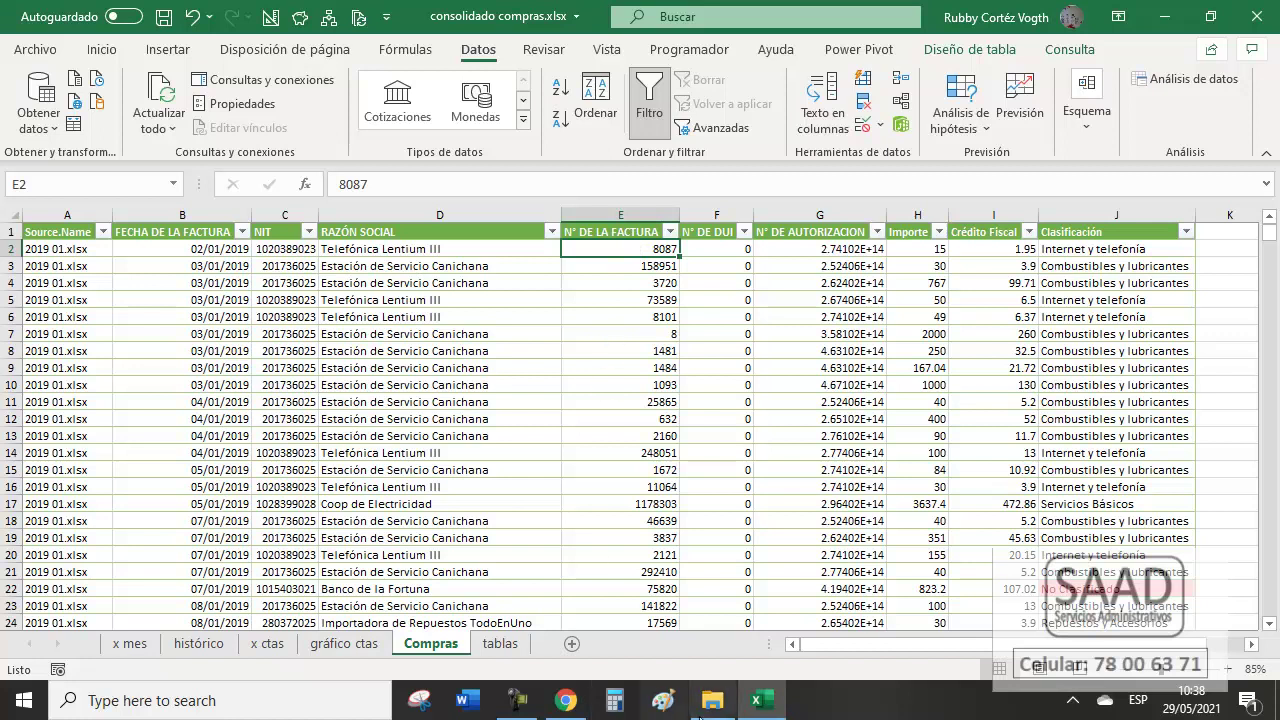
left_click(712, 700)
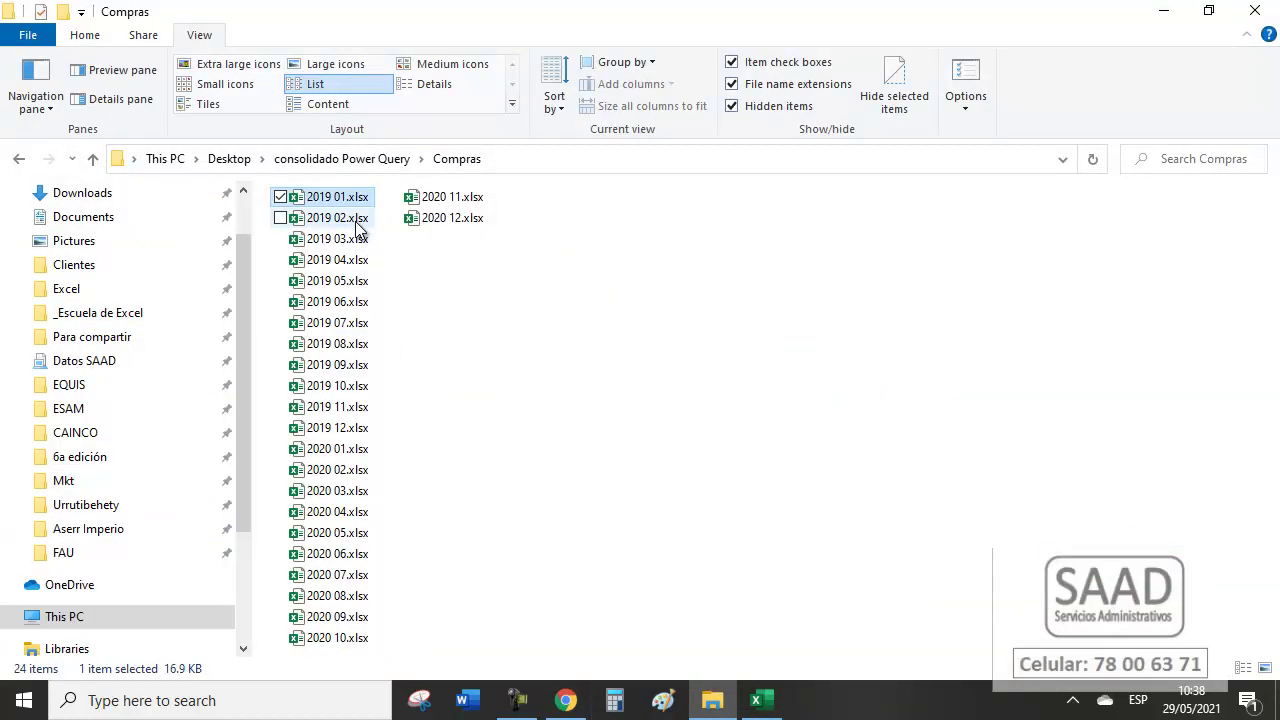
key("alt+Tab")
left_click_drag(108, 249, 1150, 590)
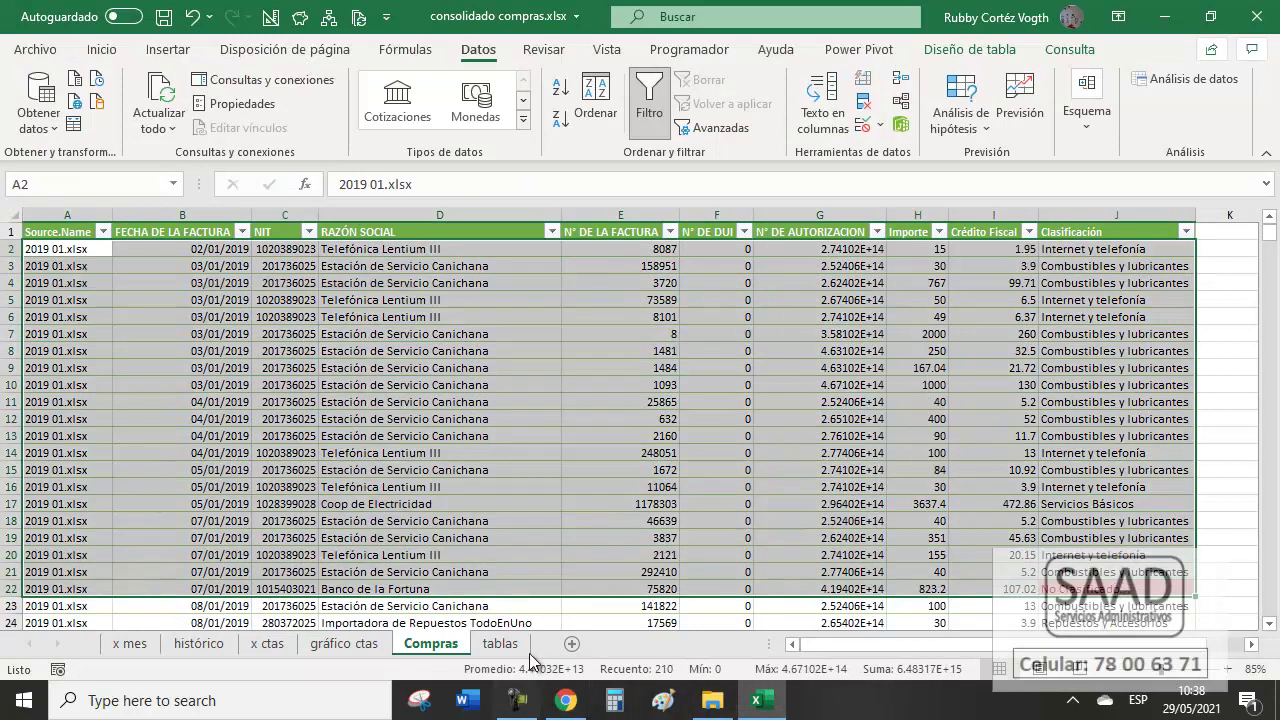
Look through the 2019 and 2020 monthly workbooks in the Compras folder, ending on 2020 03.xlsx.
left_click(712, 700)
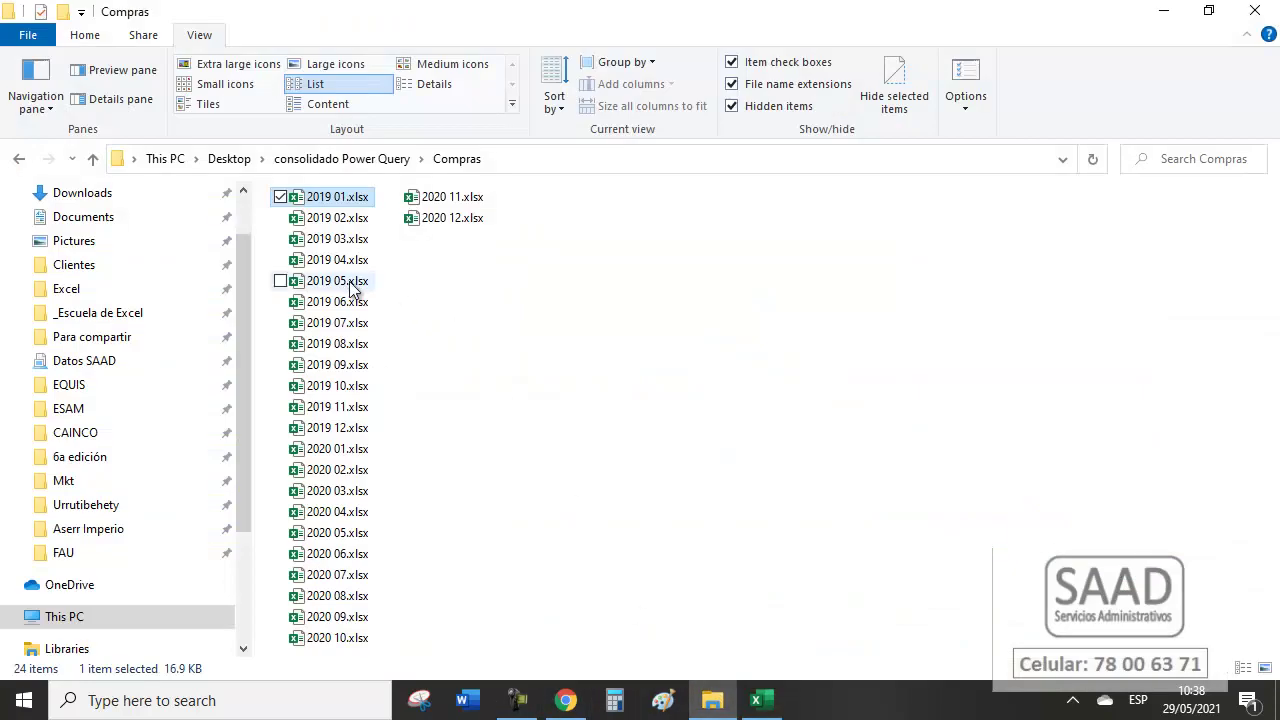
left_click(337, 281)
left_click(337, 364)
left_click(337, 448)
left_click(343, 491)
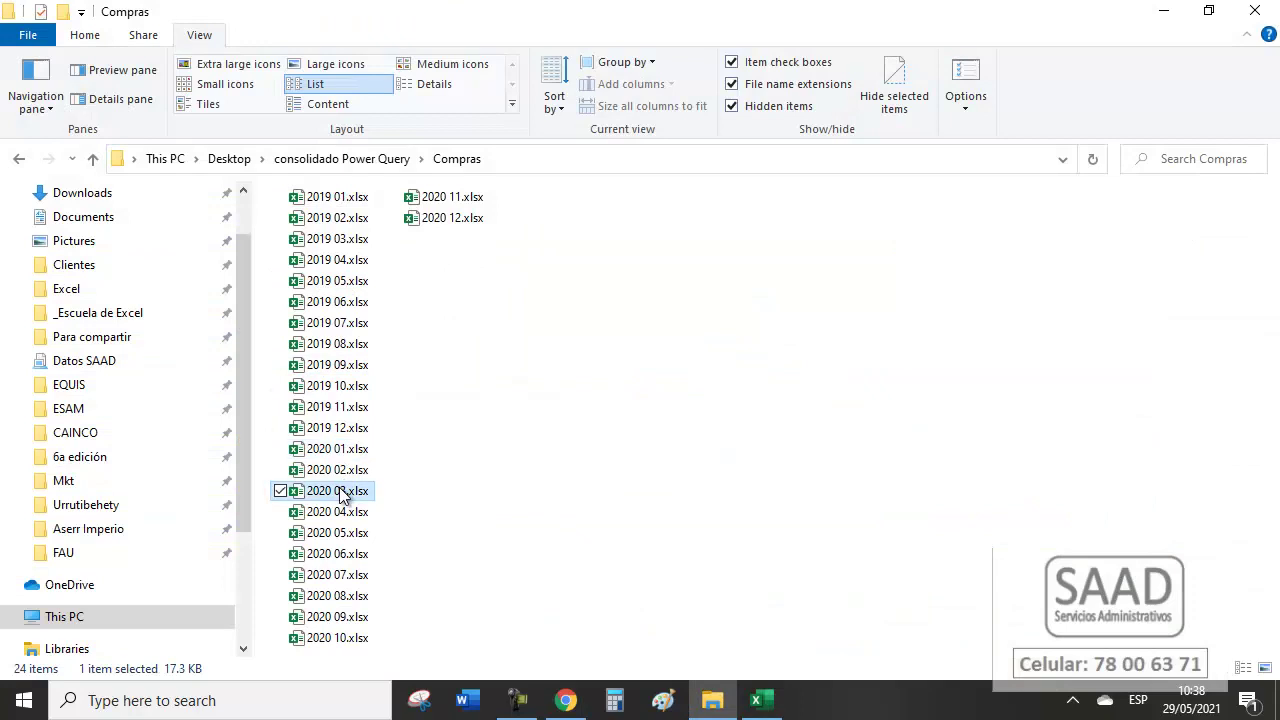
Return to the Compras table in Excel, select the supplier in row 7, and switch to the YouTube channel page in Chrome.
left_click(748, 700)
left_click(334, 335)
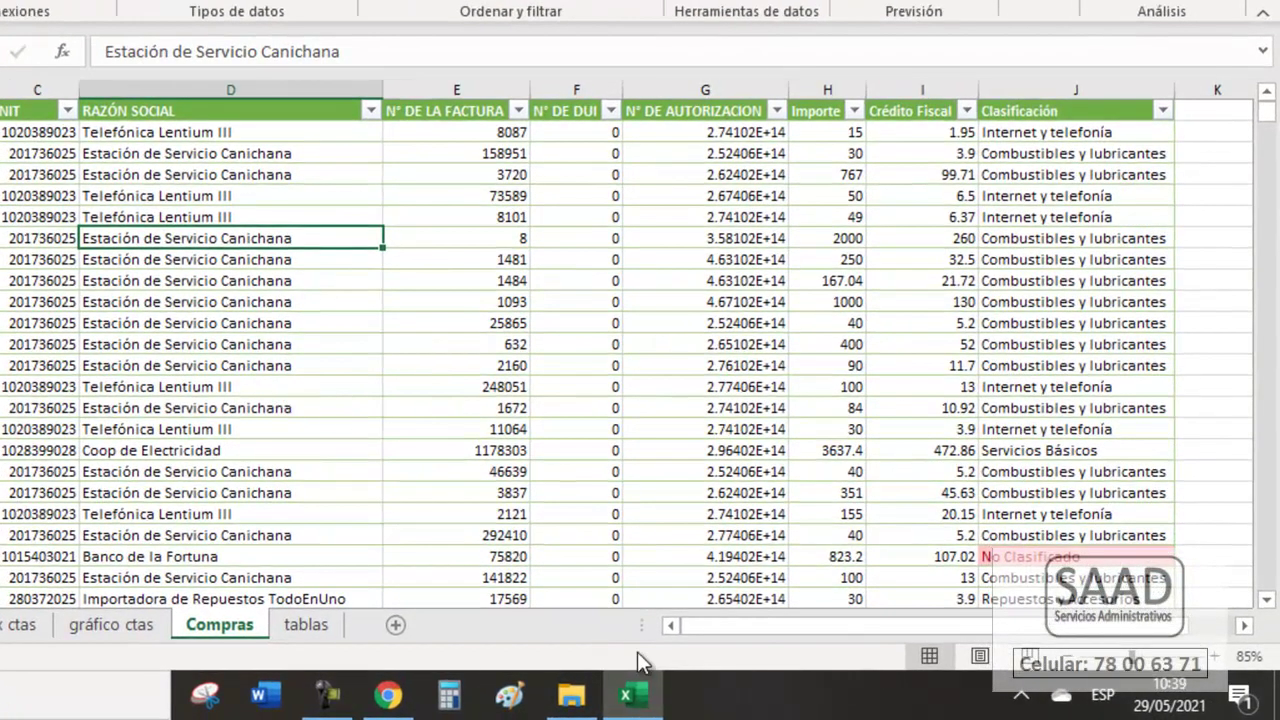
left_click(389, 695)
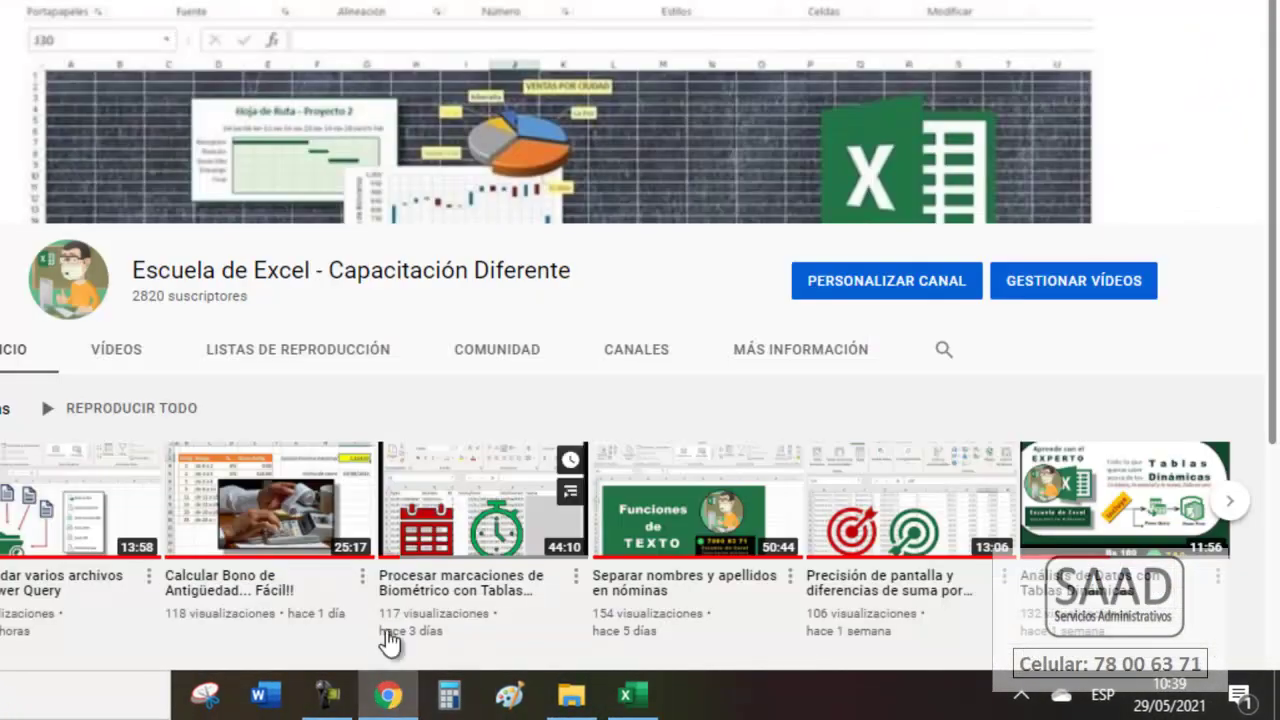